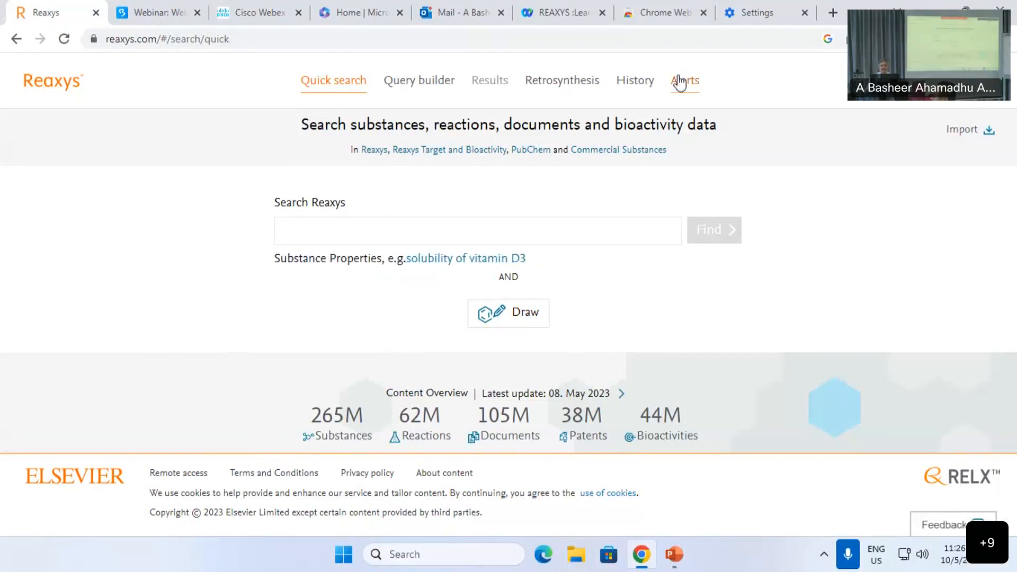
Step: Open the saved searches in History and start an alert for the first saved search
click(641, 90)
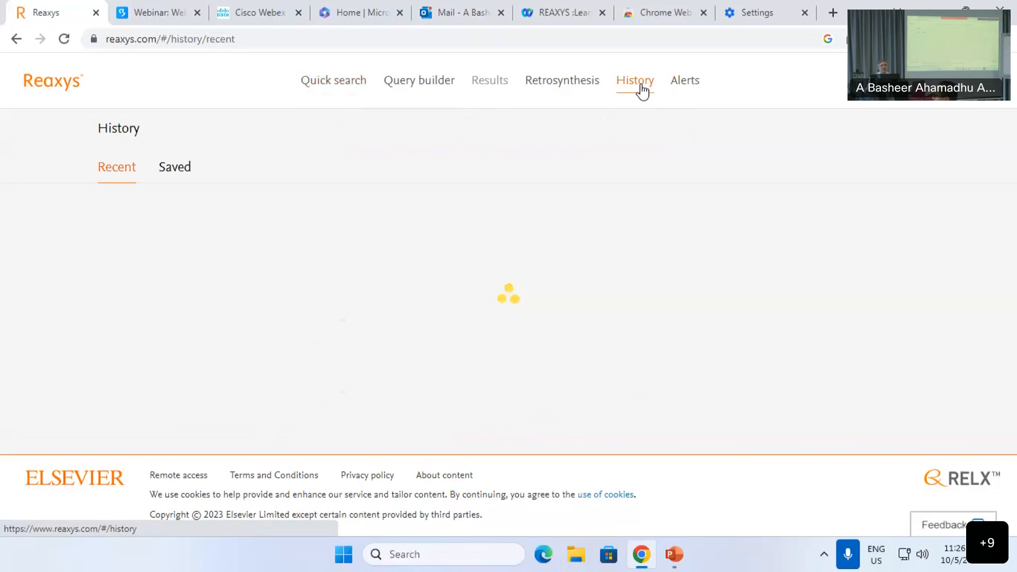
click(187, 173)
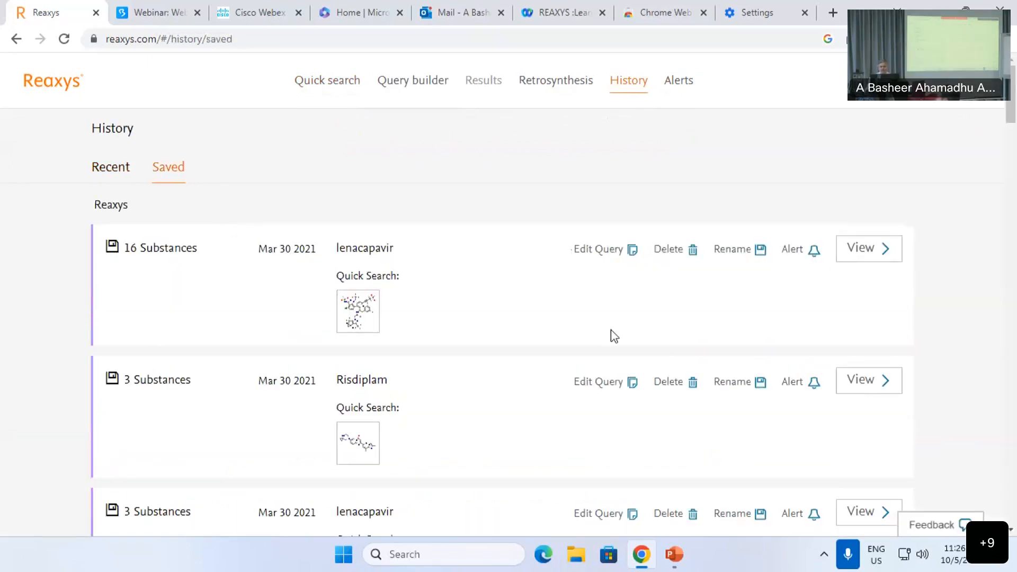
click(792, 250)
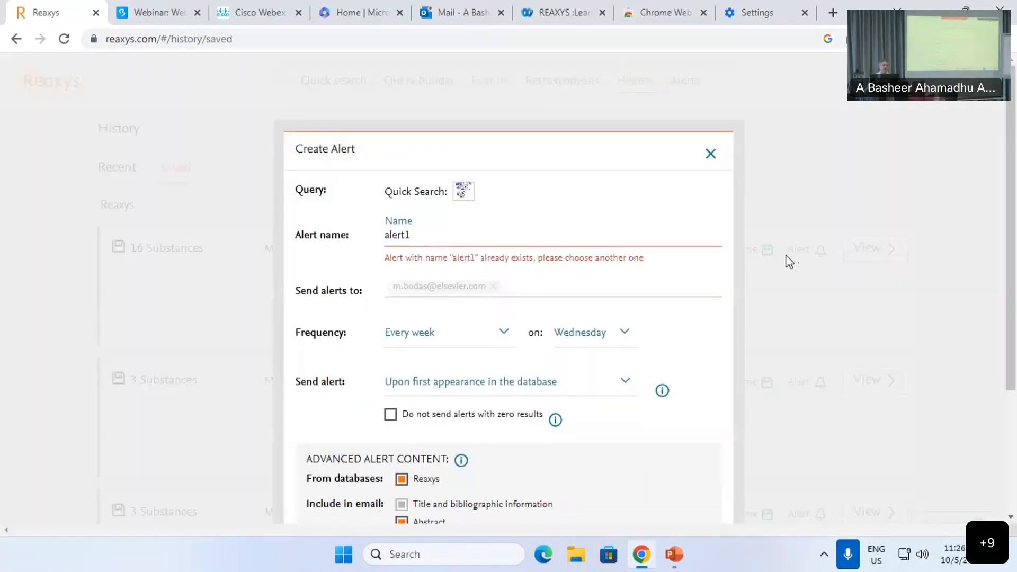
Step: Keep the weekly alert frequency, then close the Create Alert form without creating it
scroll(783, 255, down, 2)
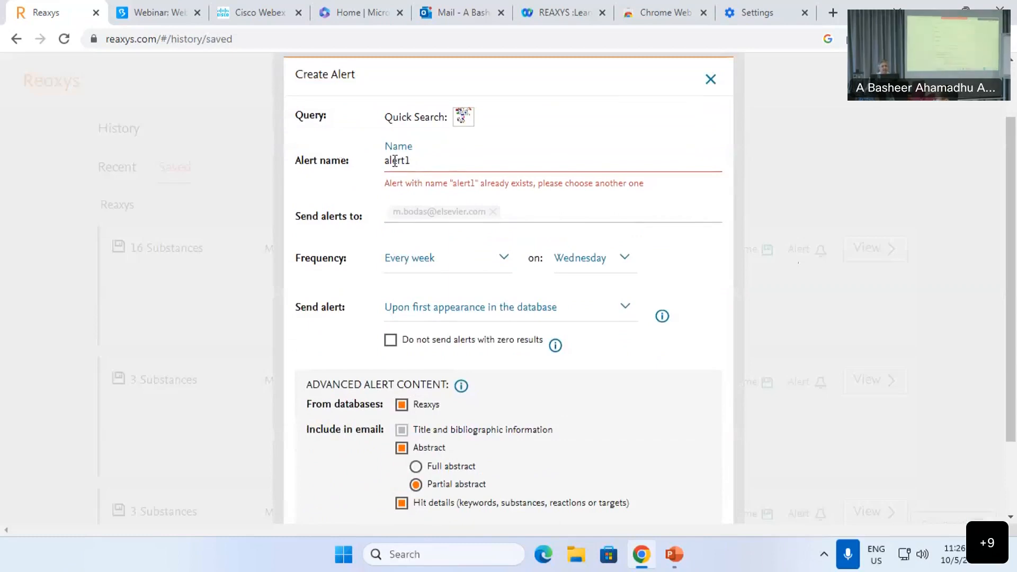
click(433, 269)
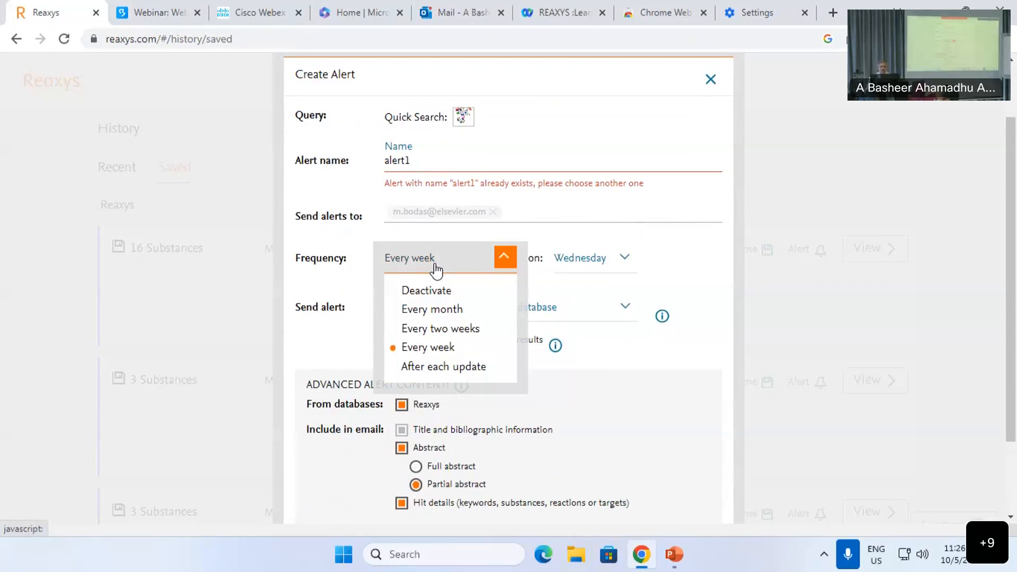
click(435, 269)
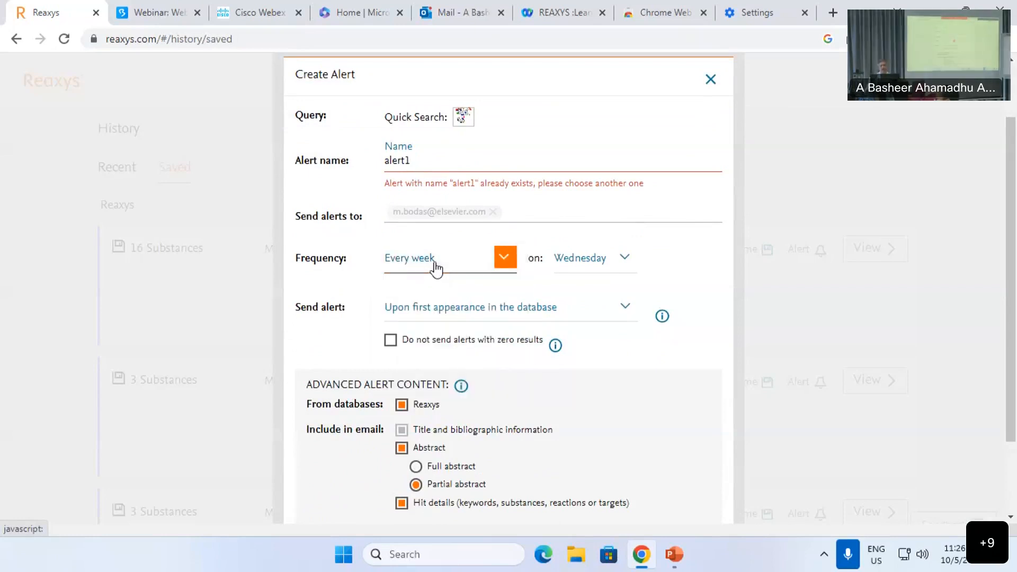
scroll(311, 372, down, 2)
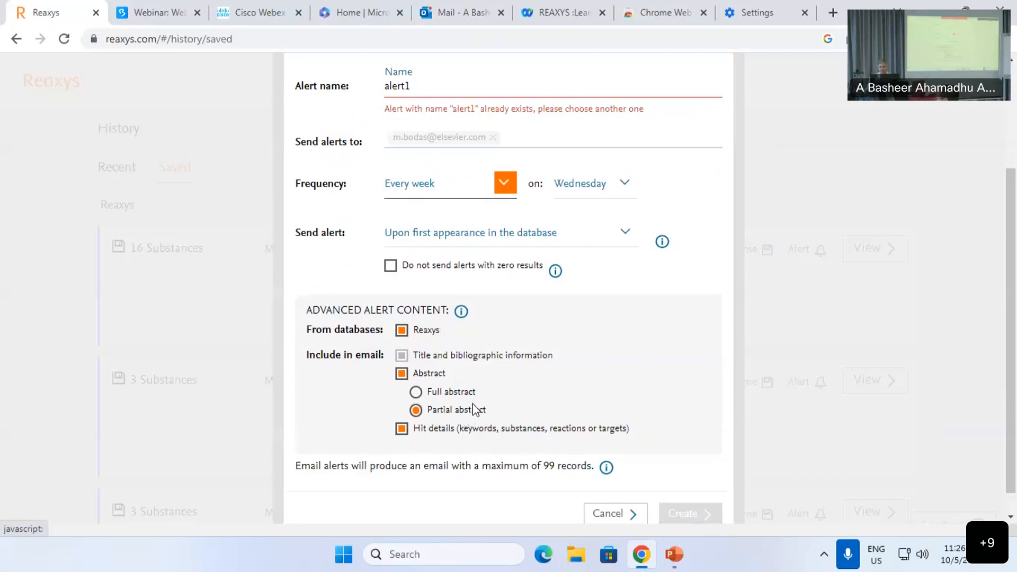
scroll(473, 408, up, 3)
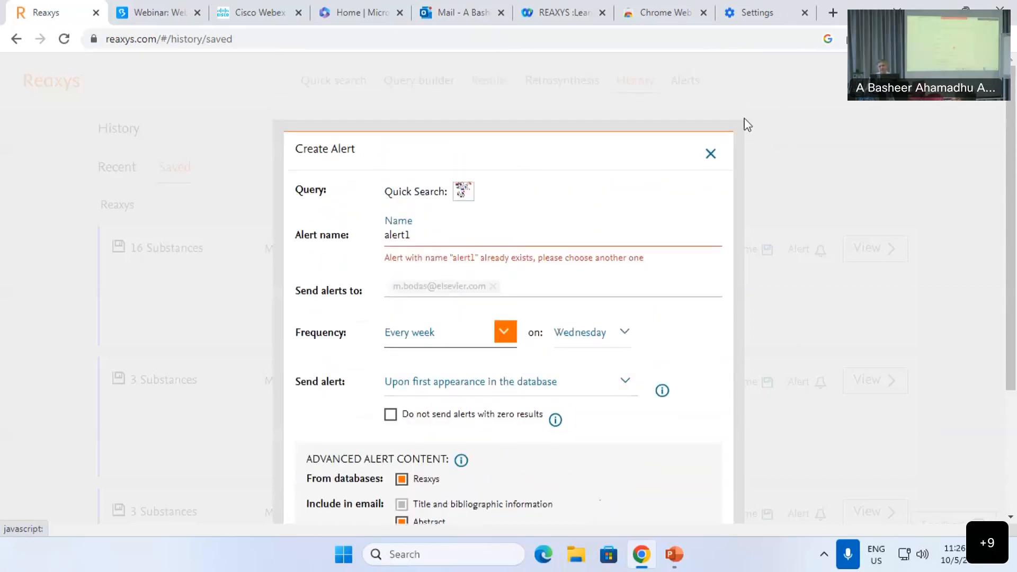
click(710, 155)
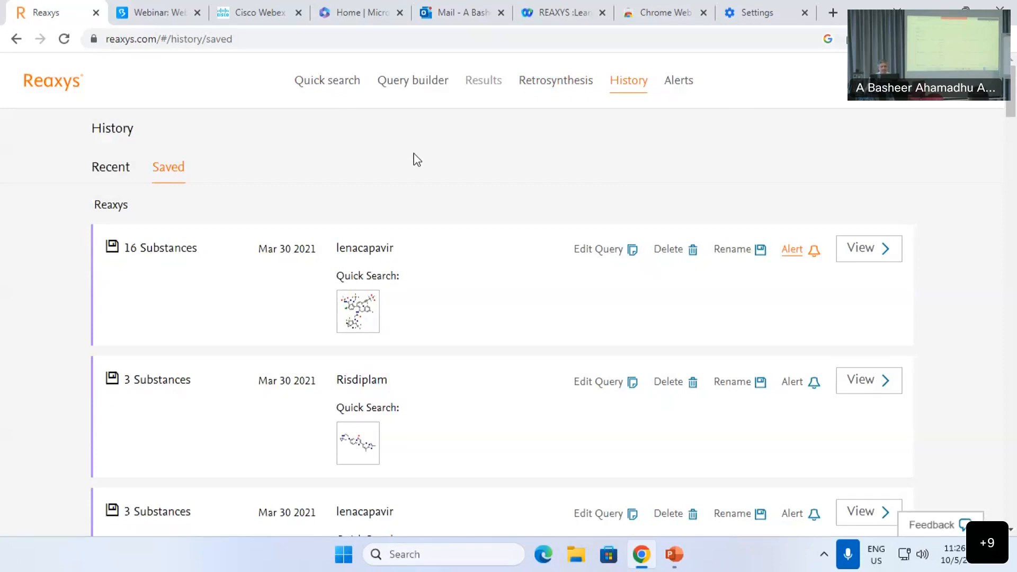
Step: Quick-search 'suzuki reaction' from the suggestions and open its 3,500 matching reactions
click(335, 93)
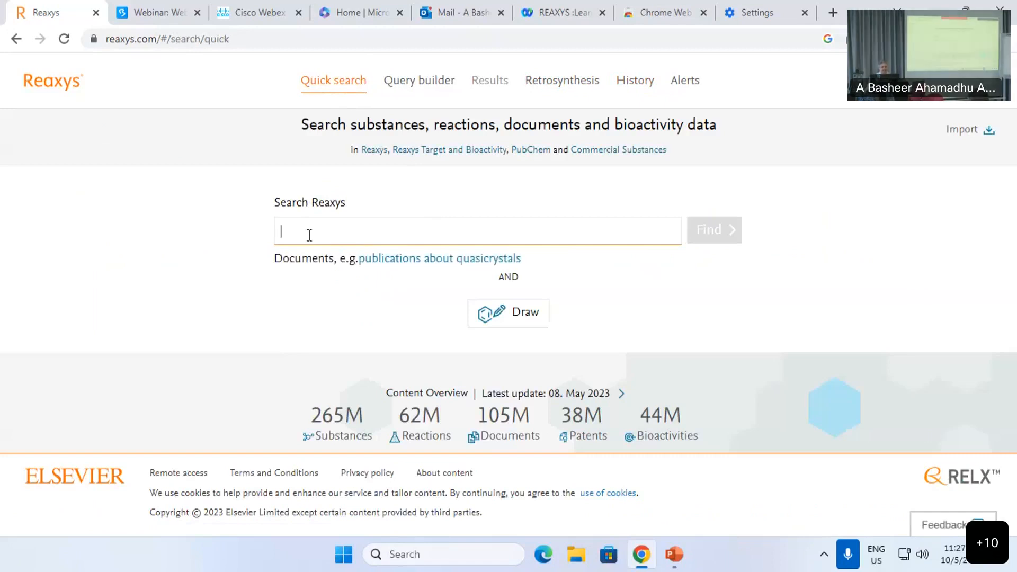
text(suz)
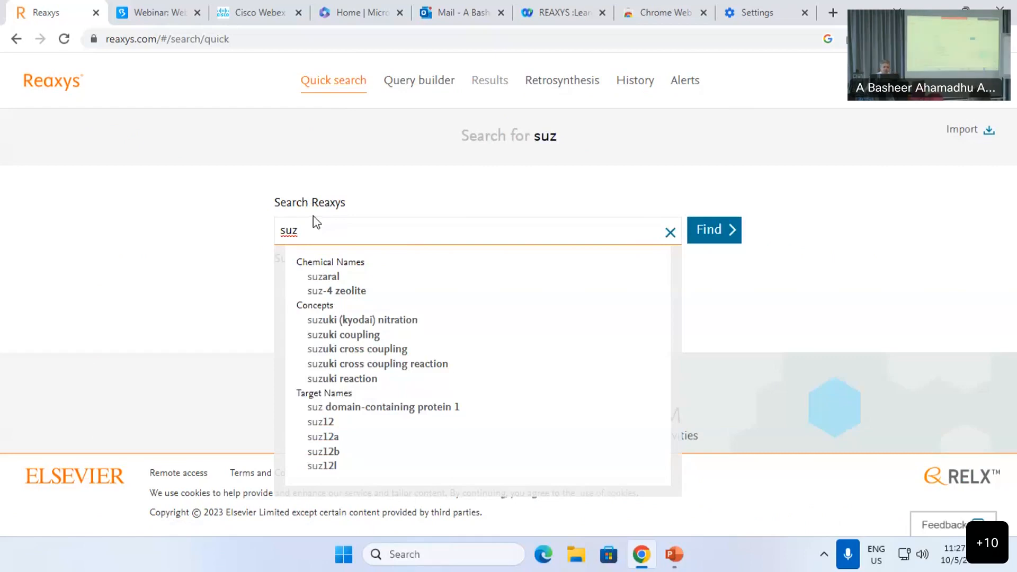
click(363, 379)
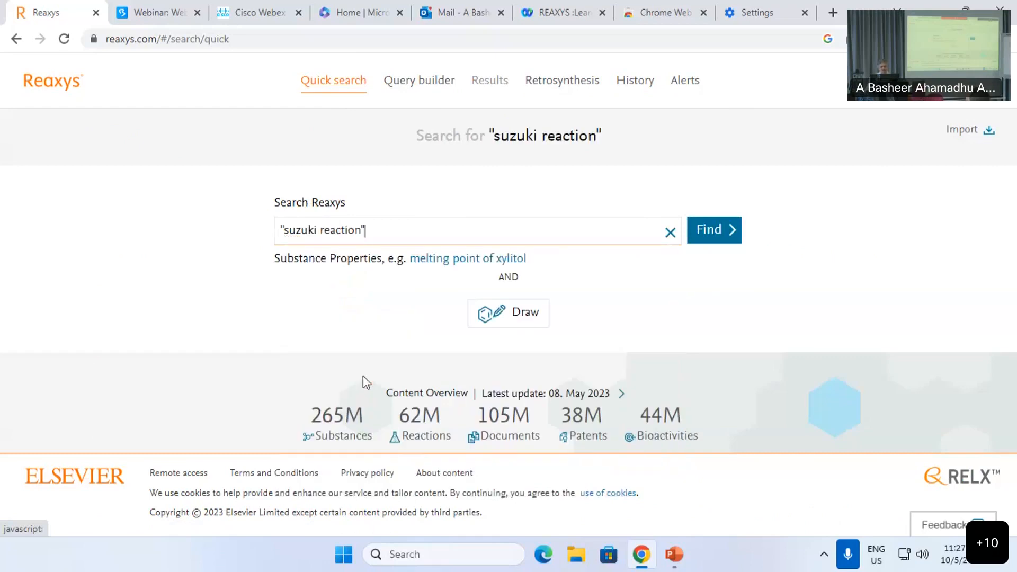
click(707, 232)
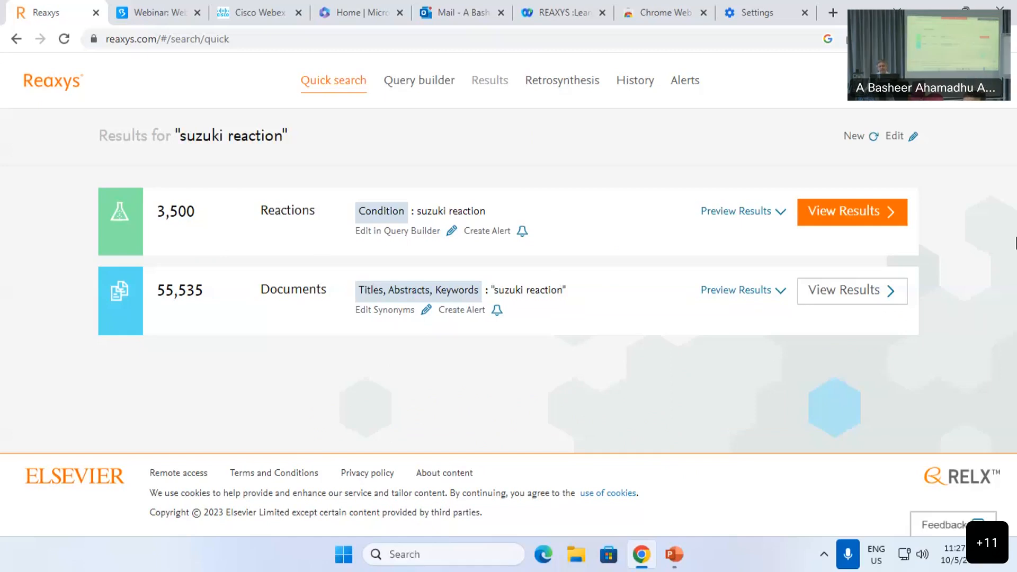
click(848, 217)
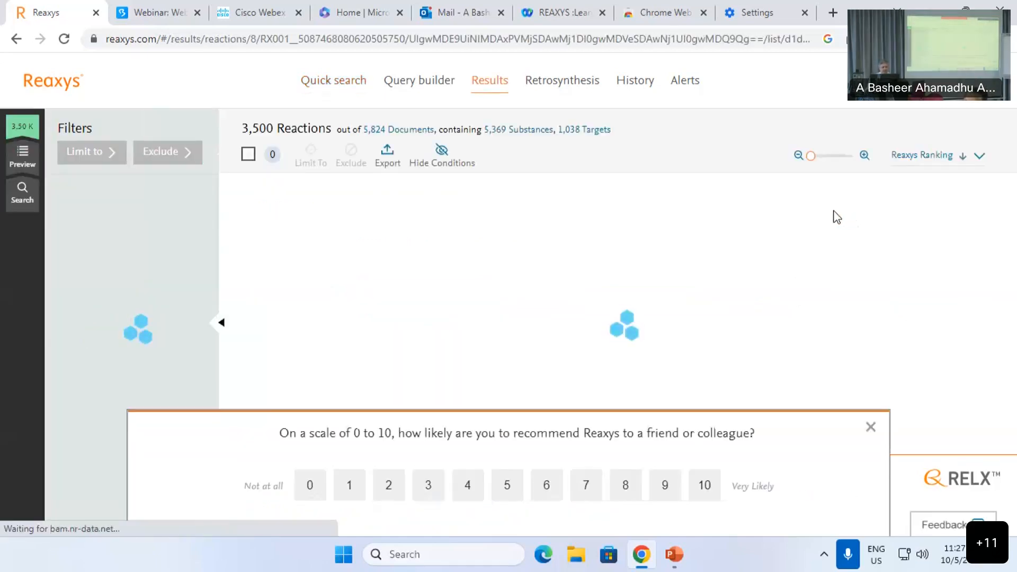
Step: Dismiss the survey popup and expand all conditions for the first Suzuki reaction
click(870, 426)
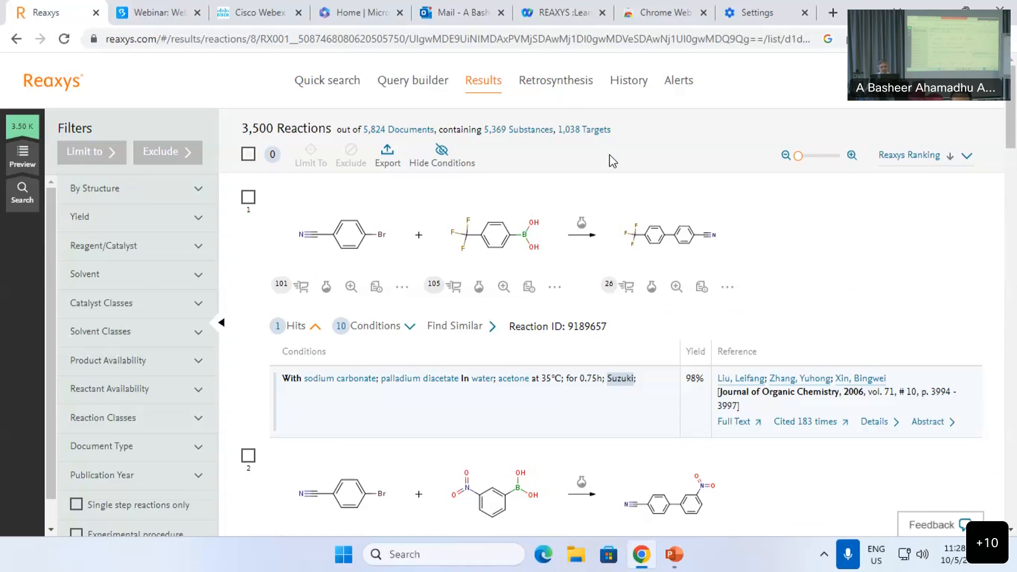
scroll(1012, 122, down, 1)
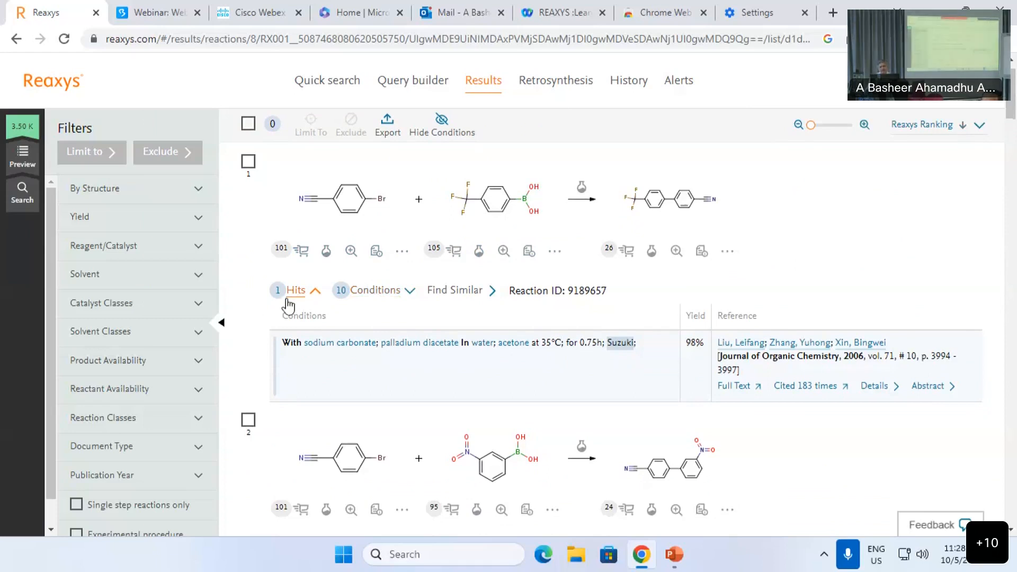
click(348, 298)
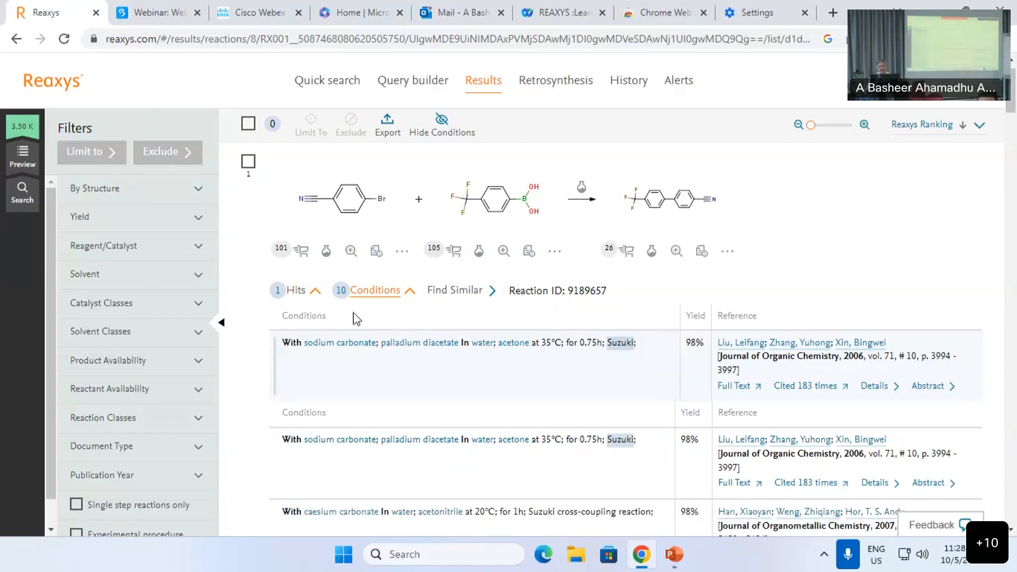
Step: Show the experimental procedure for the 97% yield palladium diacetate/potassium carbonate row
scroll(356, 326, down, 1)
scroll(355, 322, down, 3)
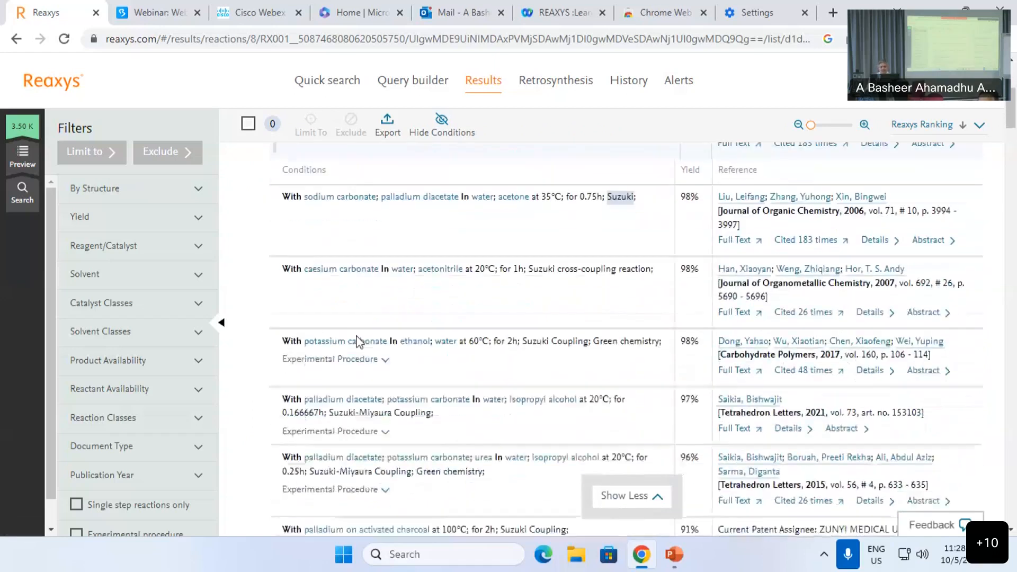
click(349, 378)
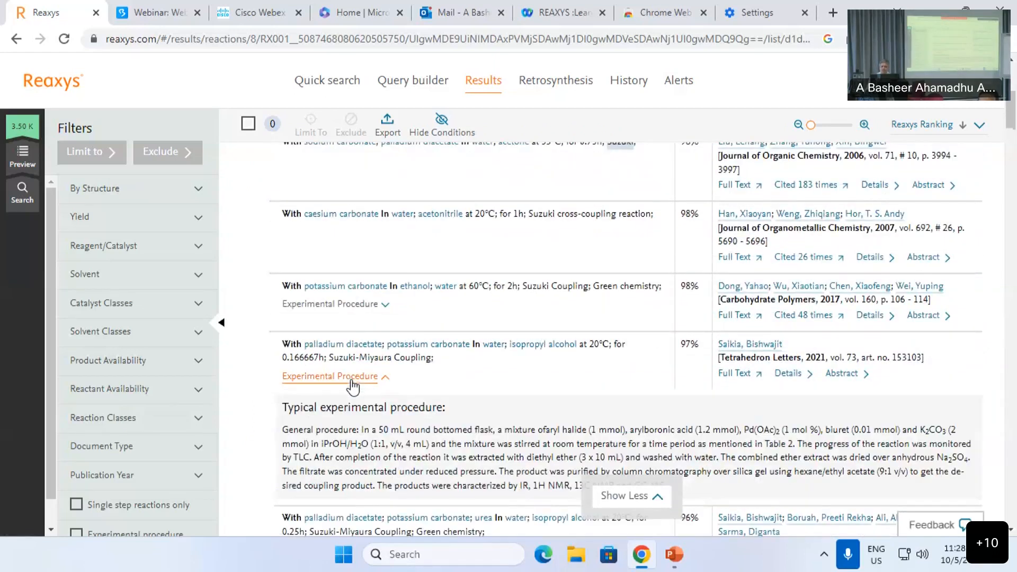
scroll(354, 386, down, 1)
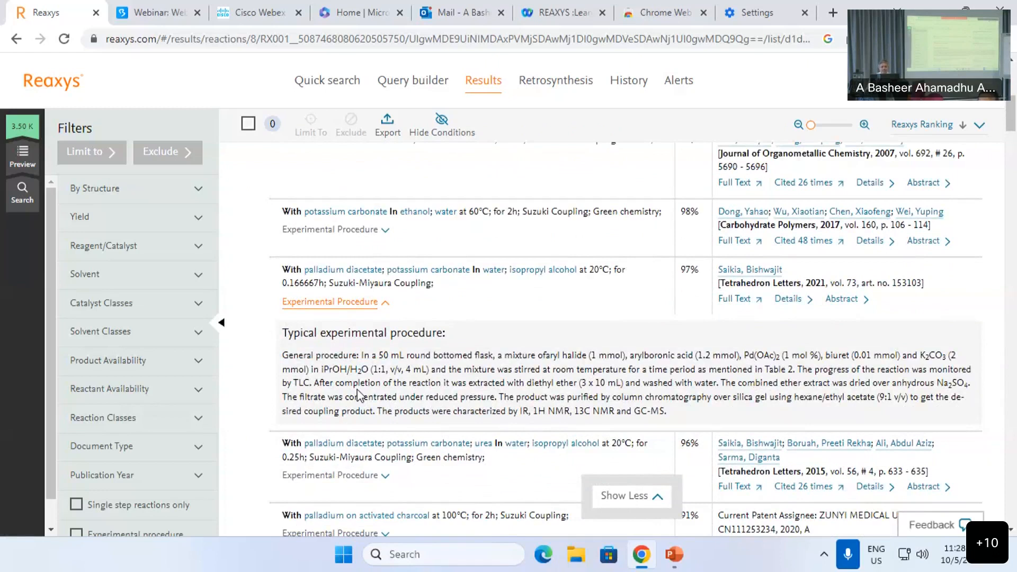
scroll(53, 458, down, 1)
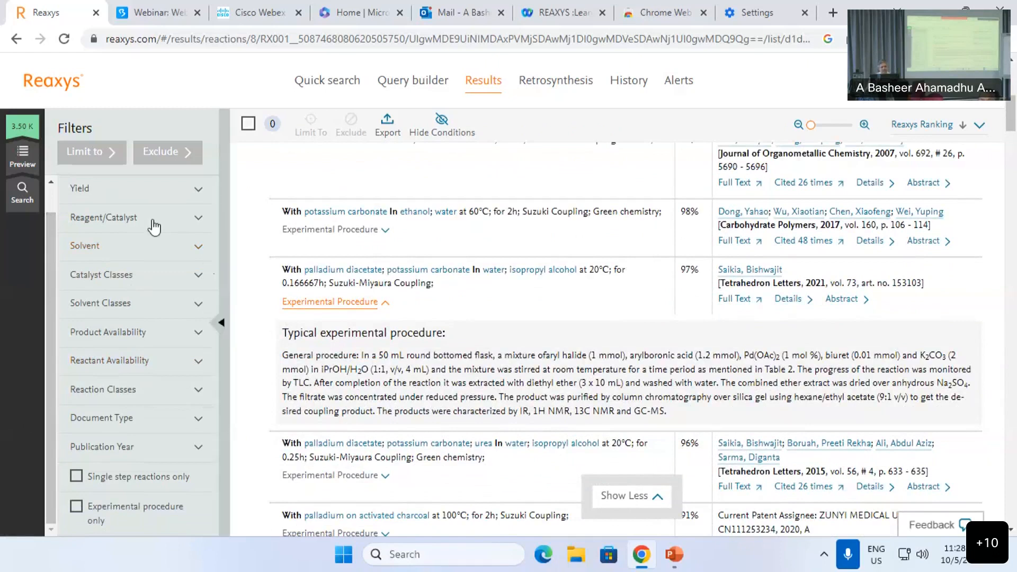
Step: Limit the Suzuki results to reactions with an experimental procedure only
click(77, 510)
click(74, 159)
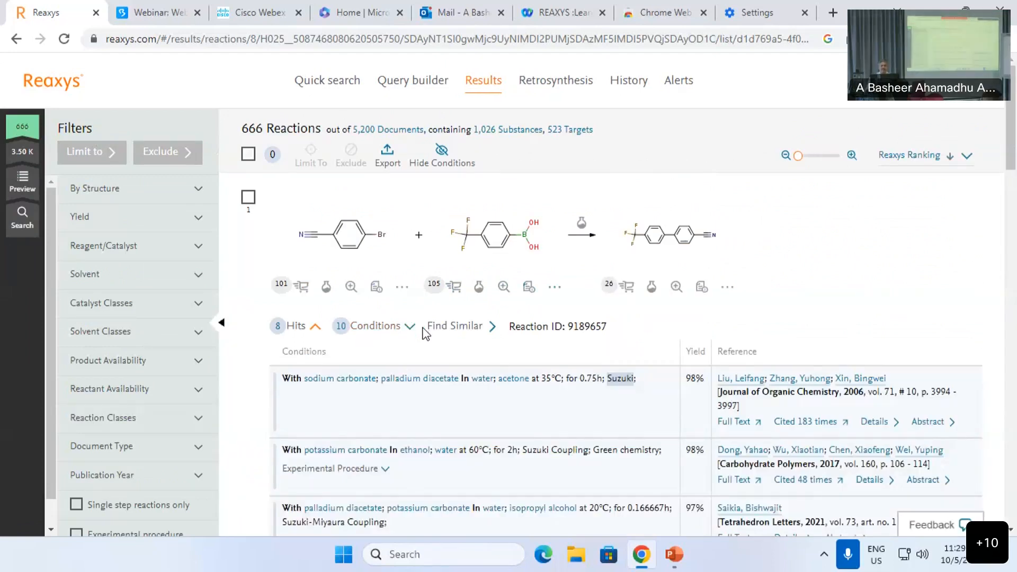
scroll(423, 337, down, 1)
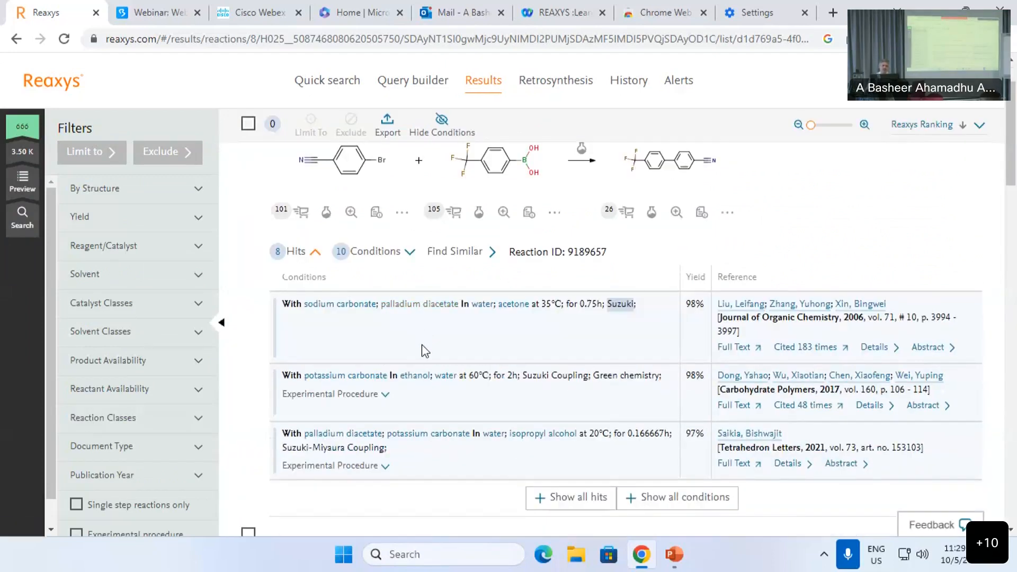
scroll(424, 352, down, 1)
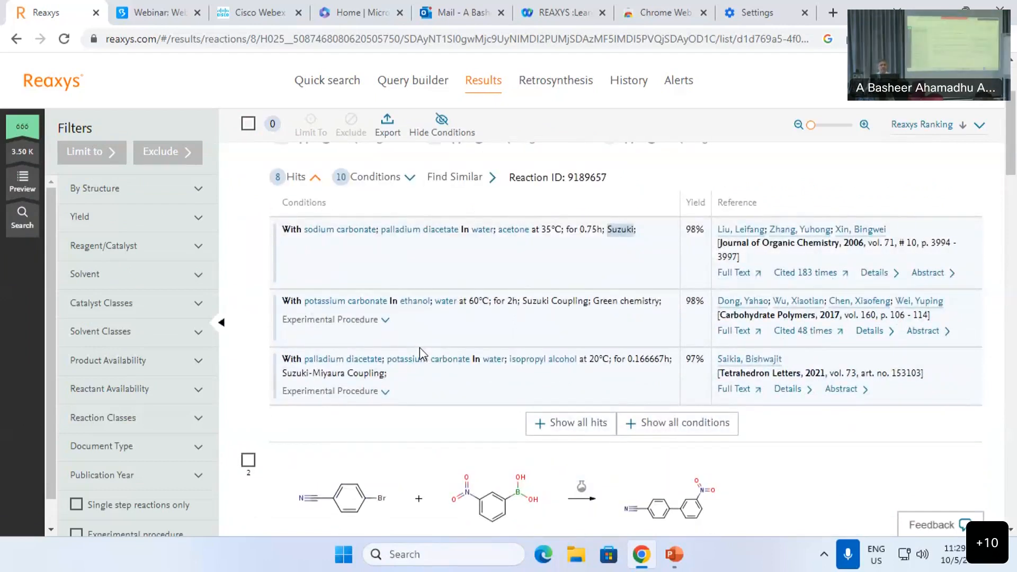
scroll(420, 348, down, 1)
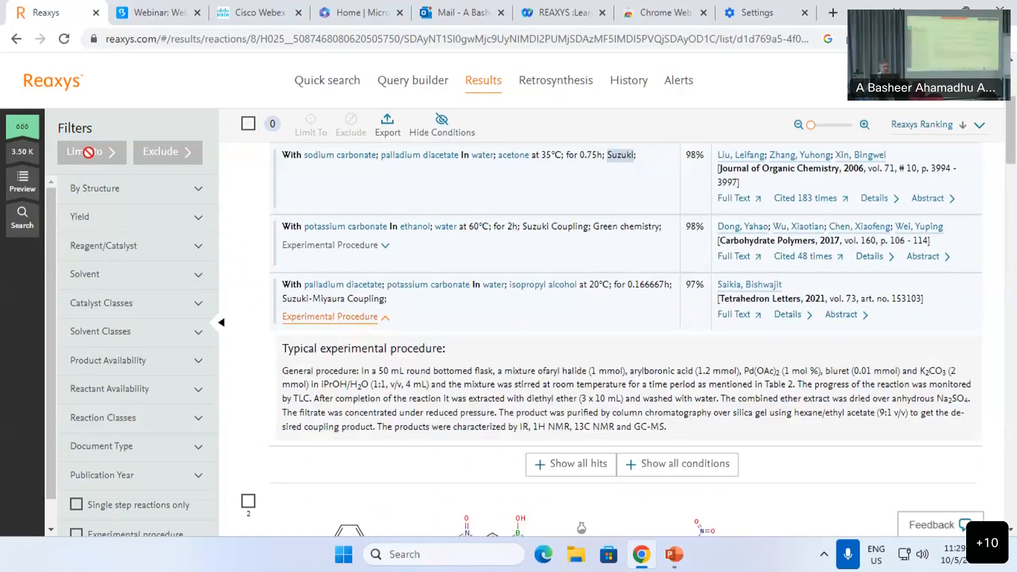
Step: Limit the results to the >95-100 yield range, leaving 291 reactions
click(135, 223)
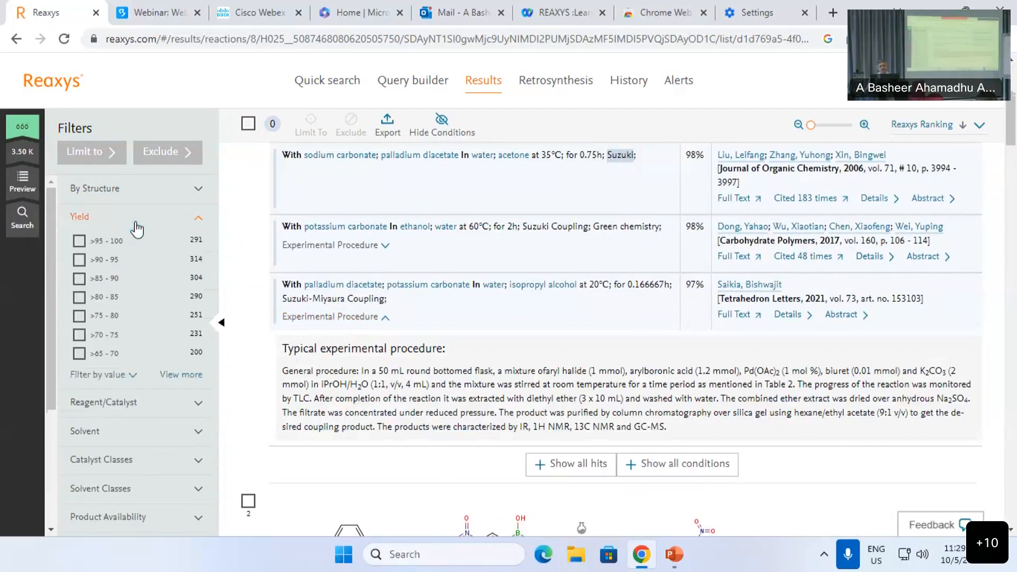
click(79, 240)
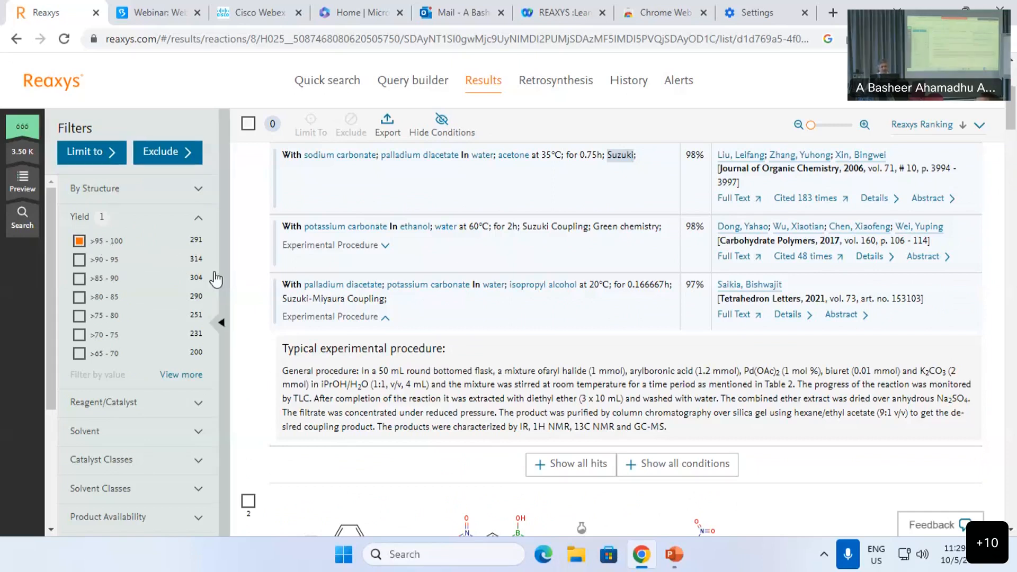
click(91, 160)
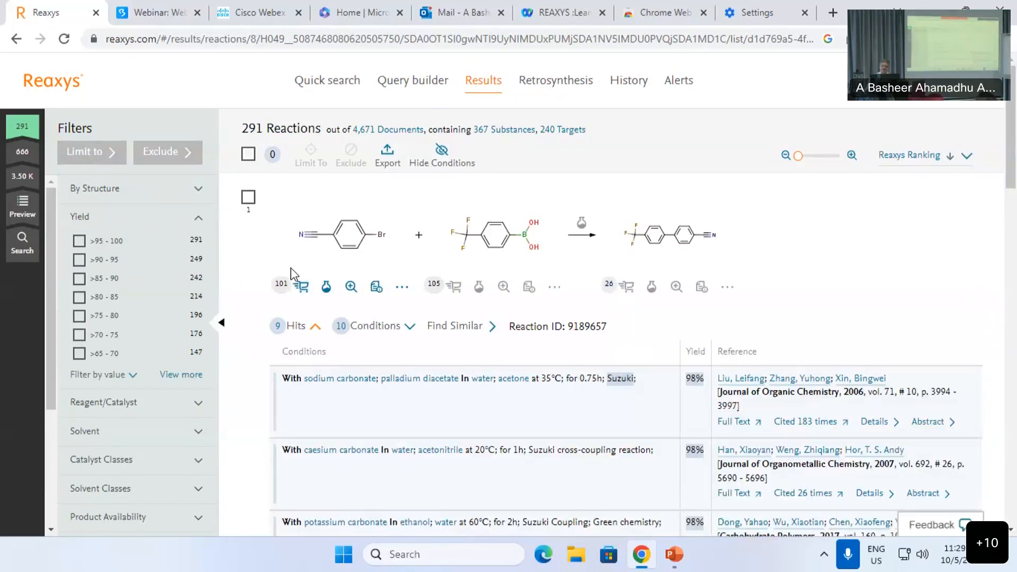
scroll(469, 244, down, 1)
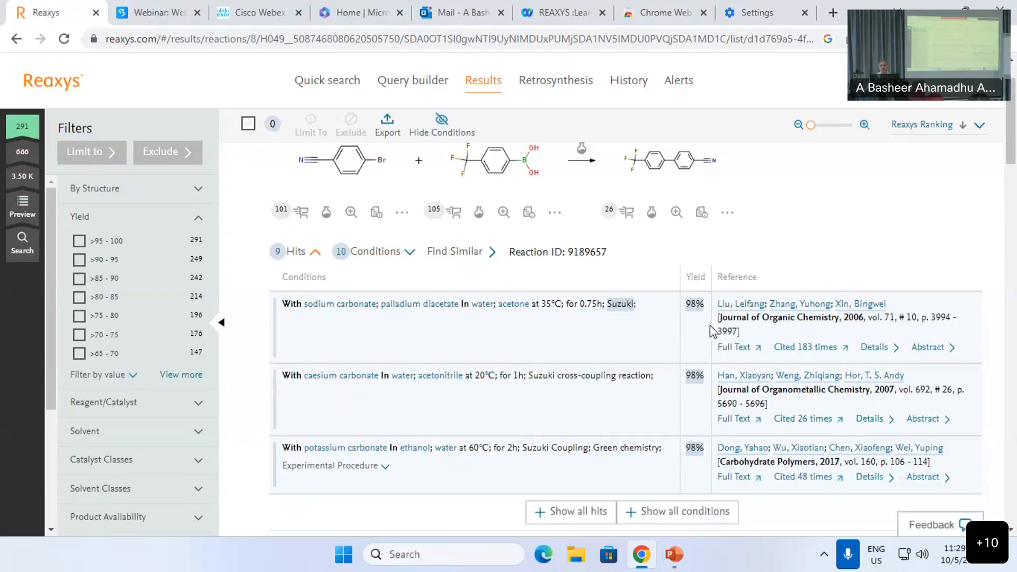
scroll(709, 325, up, 2)
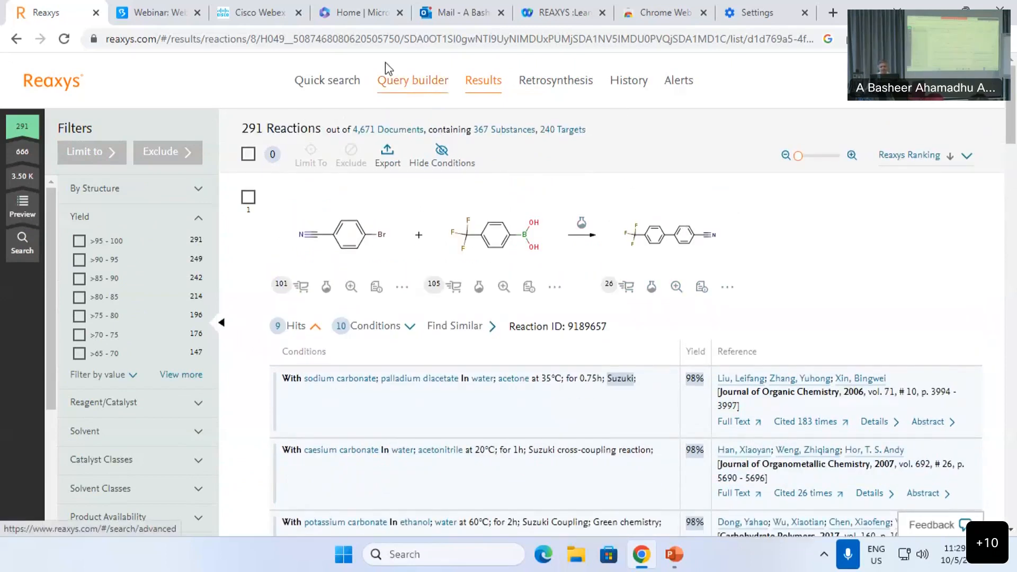
Step: In Query builder, add the Reaction Data & Conditions field with the value 'wittig'
click(422, 89)
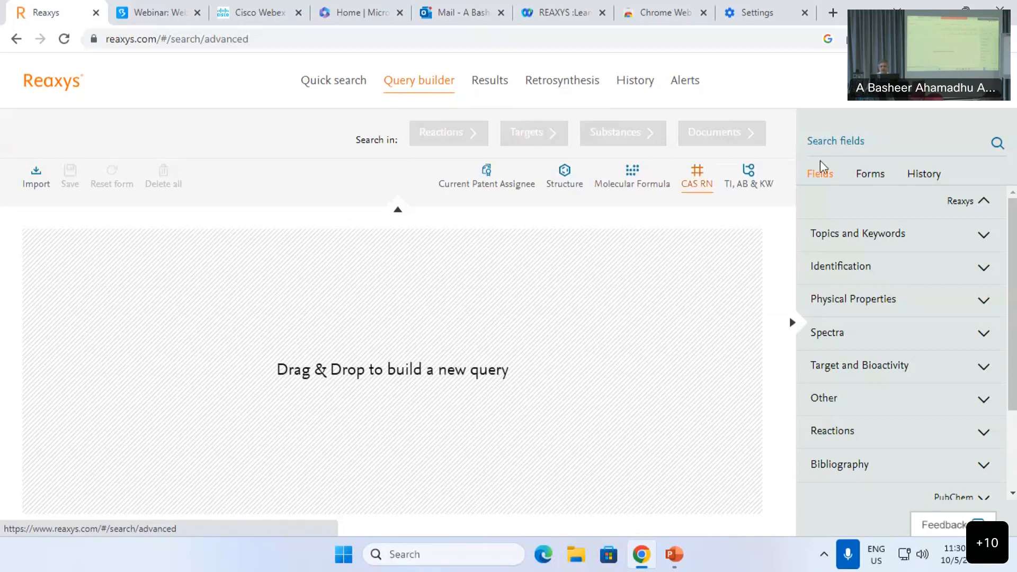
click(836, 150)
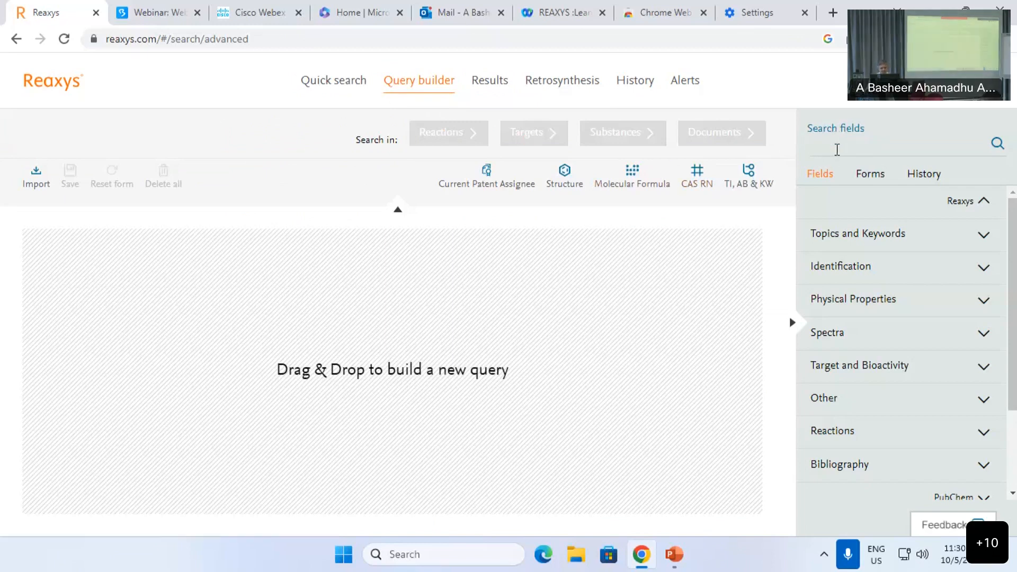
text(rea)
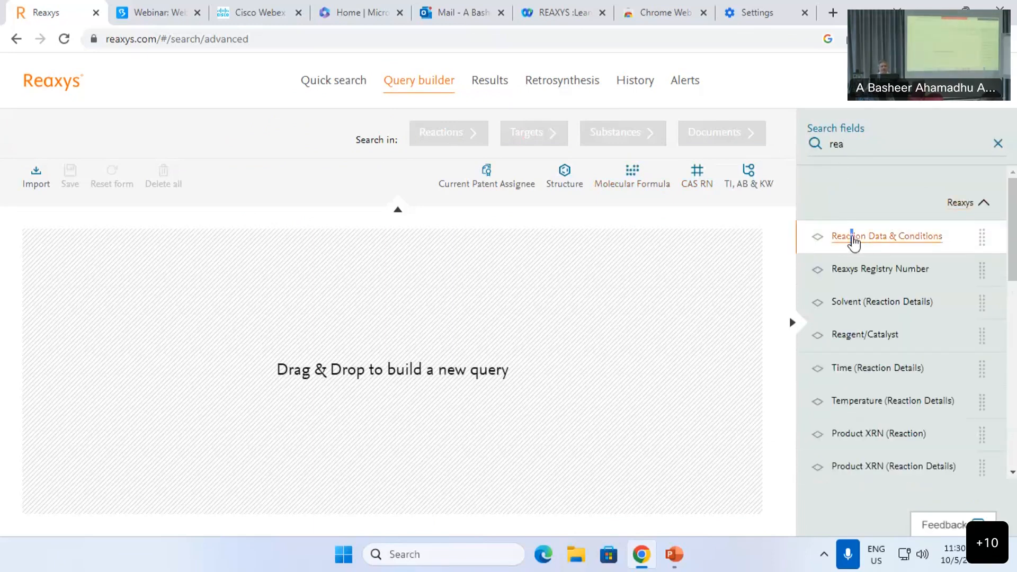
click(851, 238)
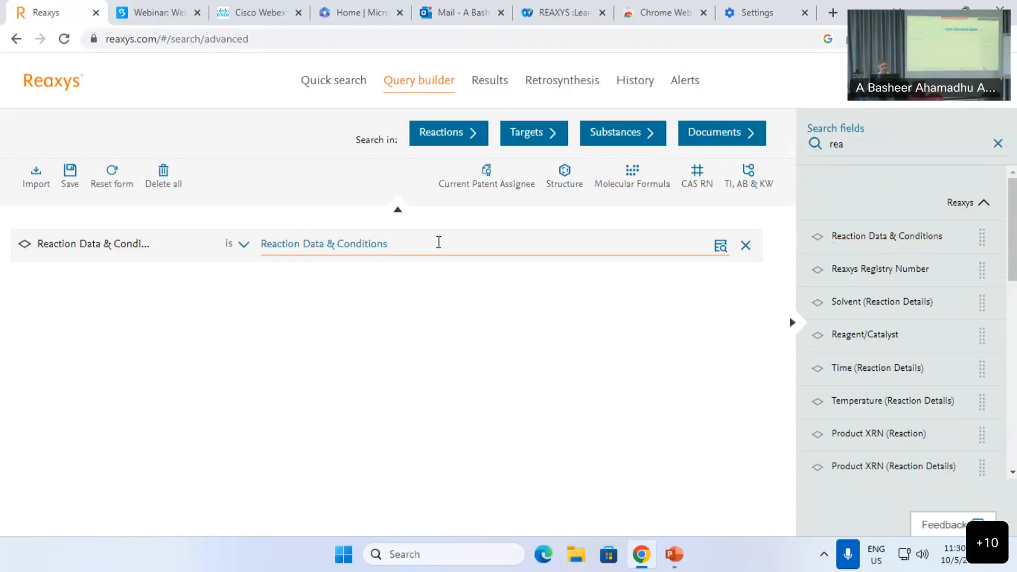
text(wi)
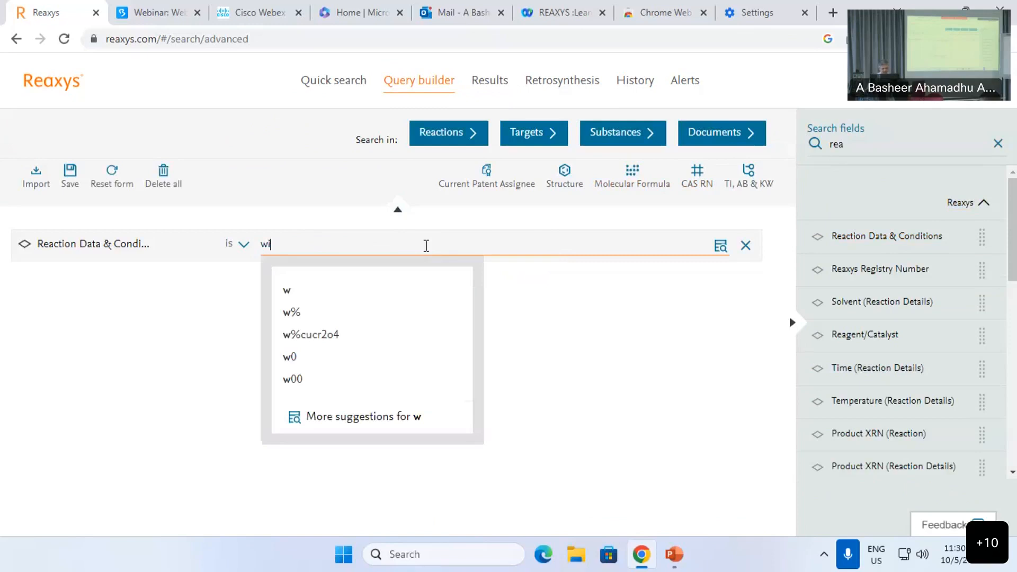
text(tt)
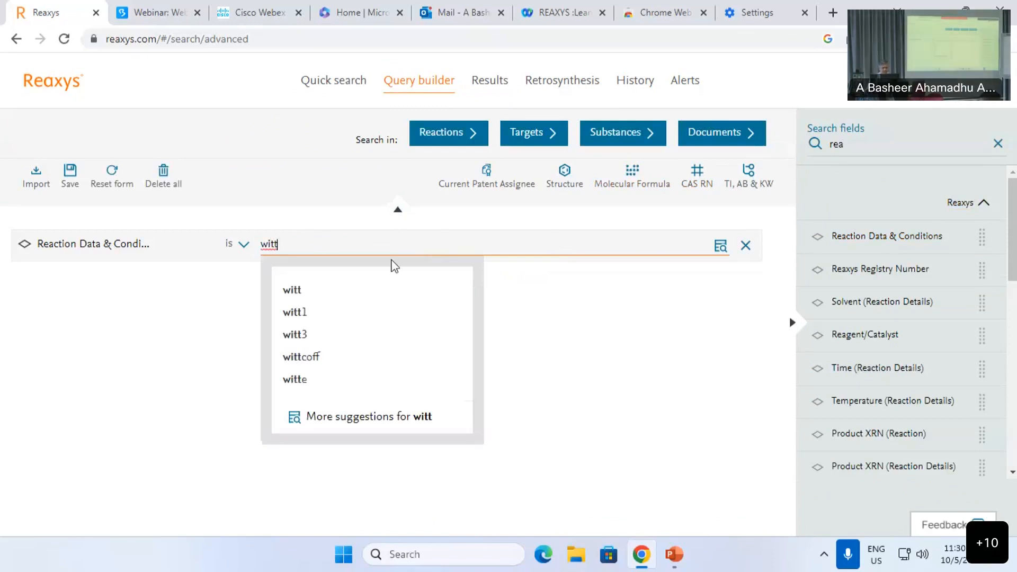
text(ig)
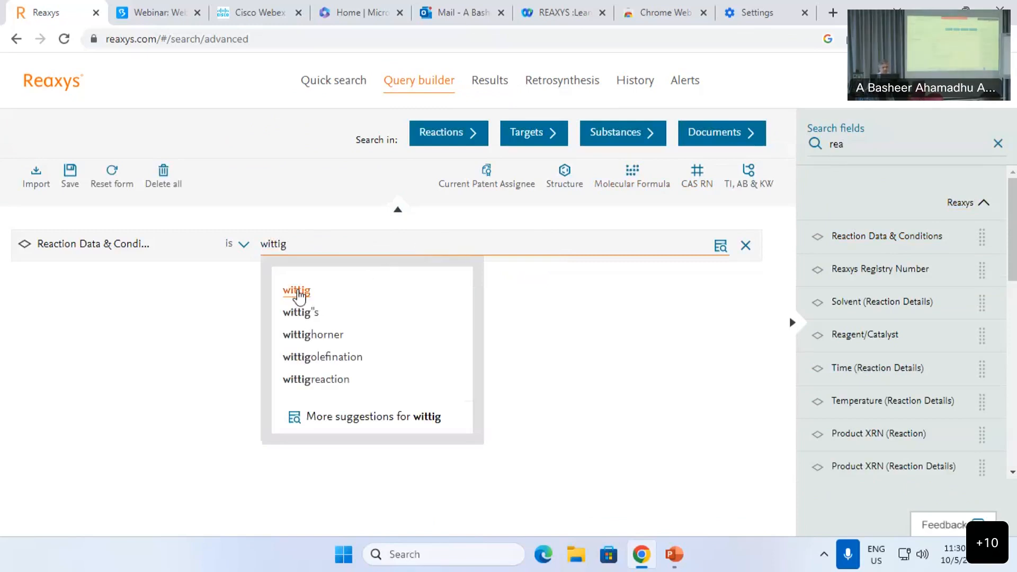
click(296, 291)
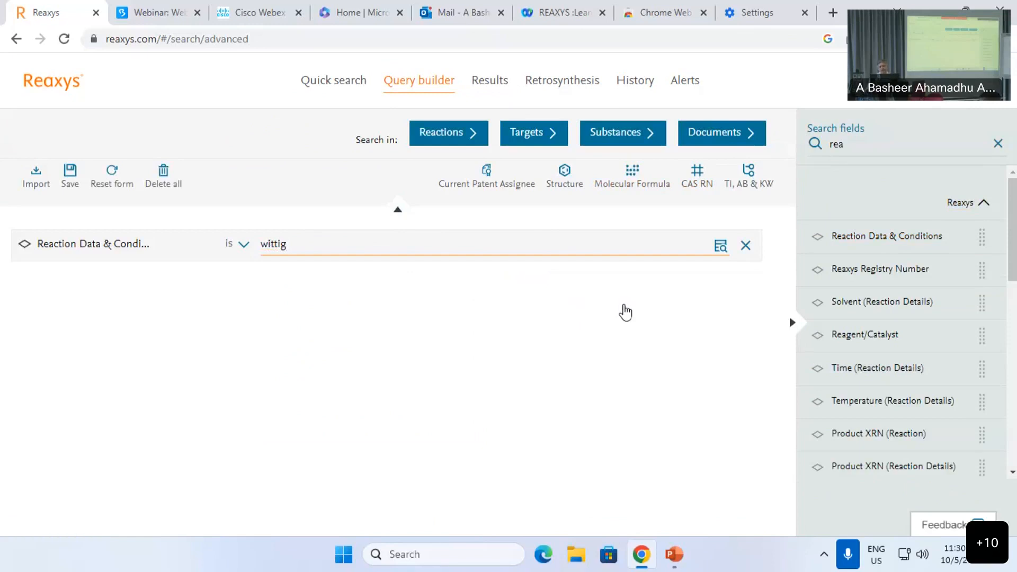
Step: Add the Yield (numerical) field with the condition >= 95
click(998, 143)
text(yie)
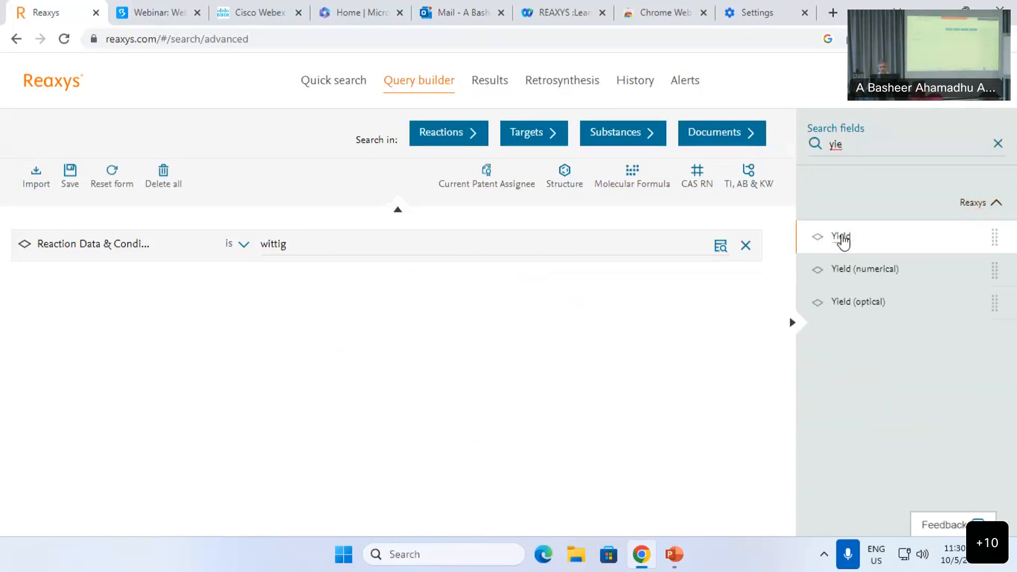
drag(518, 270, 516, 272)
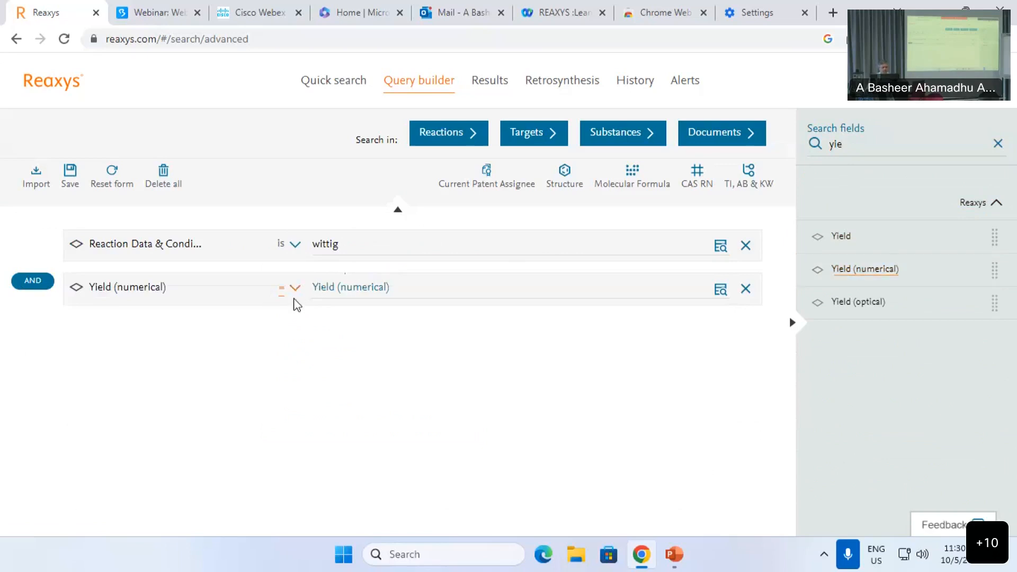
click(294, 289)
click(279, 397)
click(349, 287)
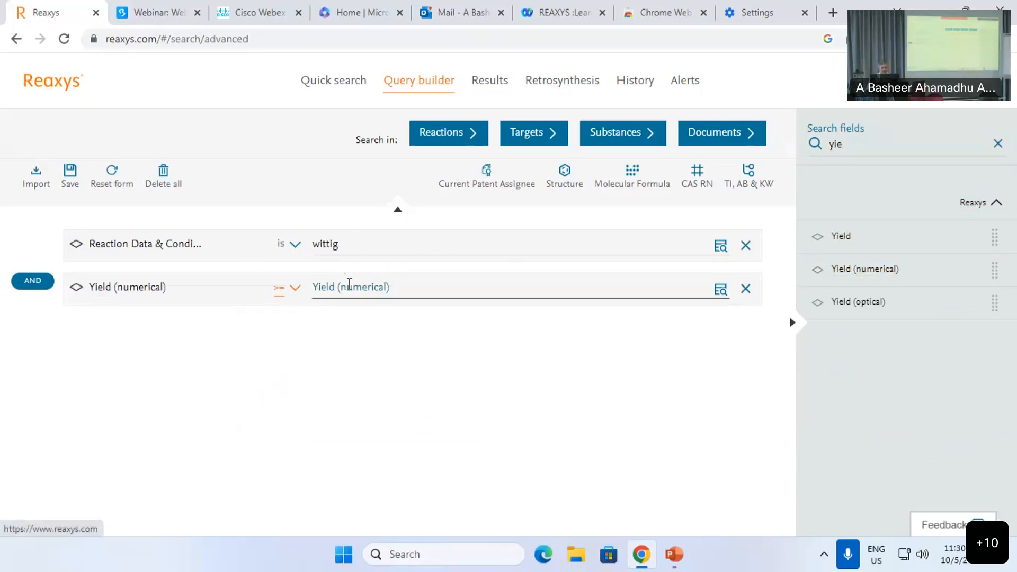
text(95)
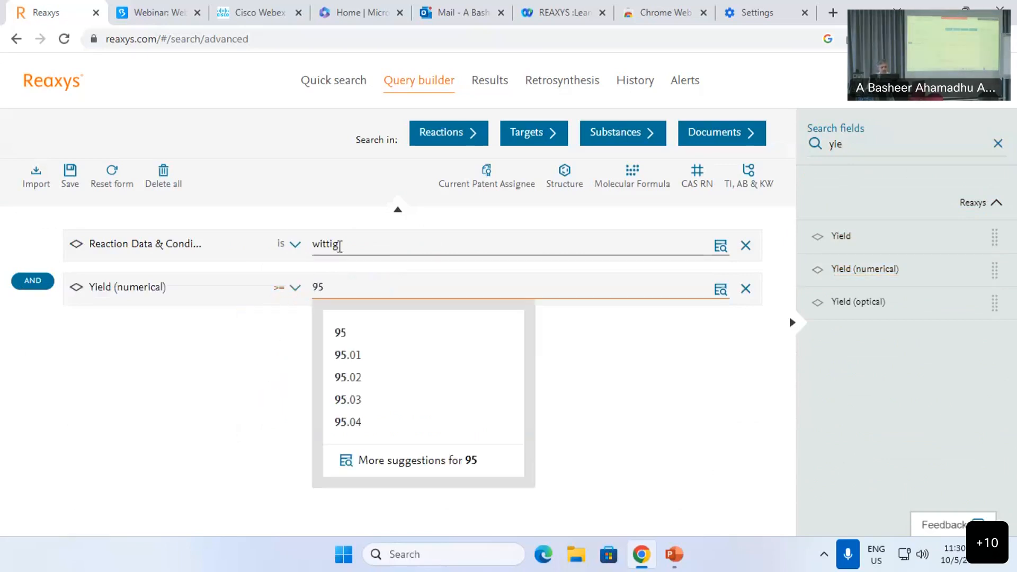
click(449, 334)
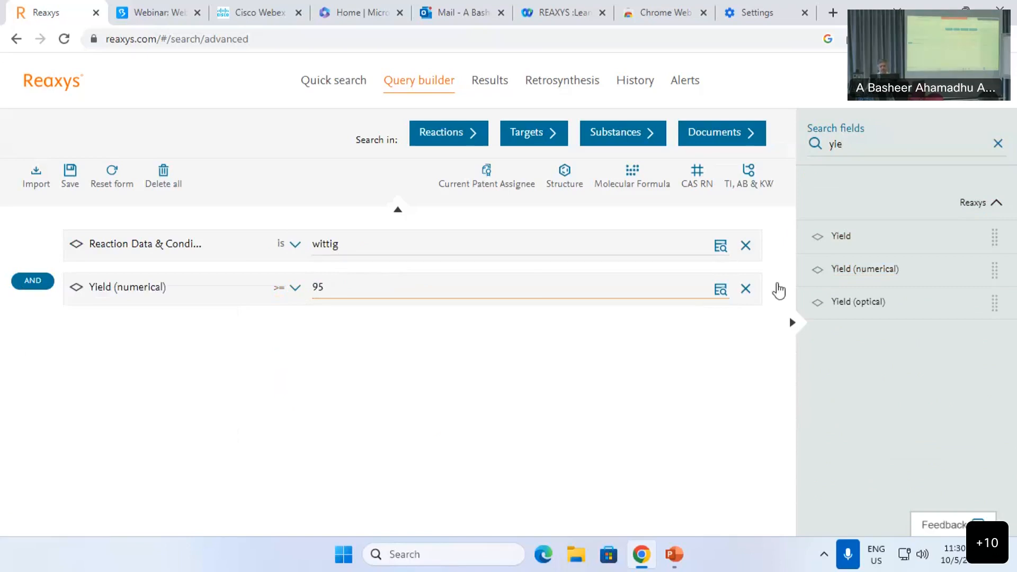
Step: Add the Time (Reaction Details) field with the condition <= 5
double_click(879, 144)
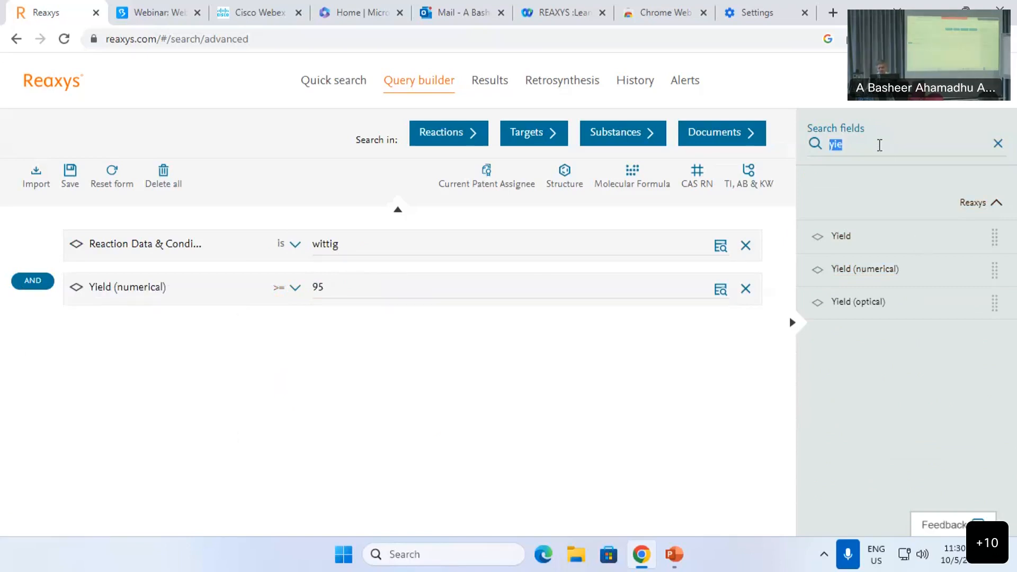
key(BackSpace)
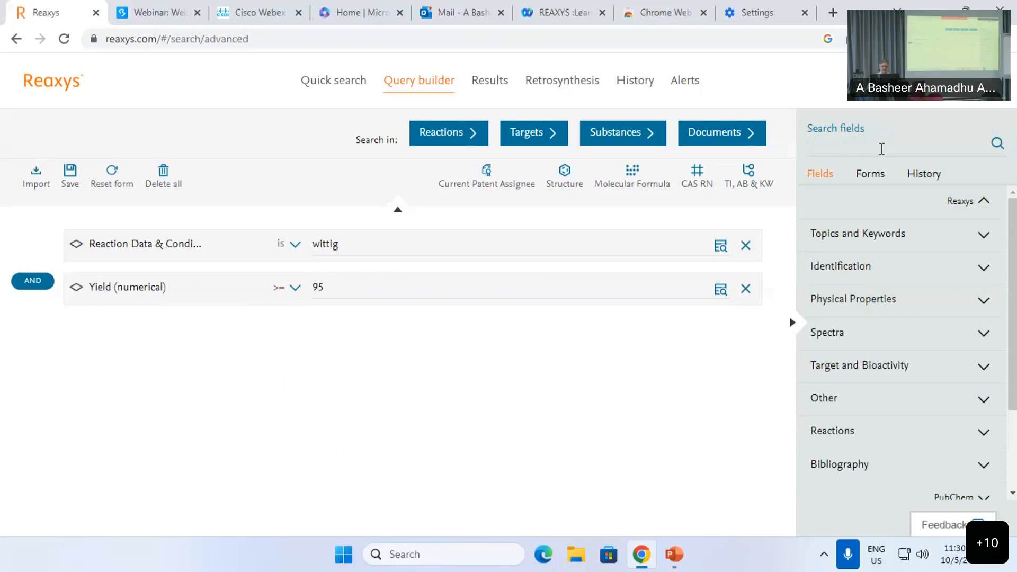
text(time)
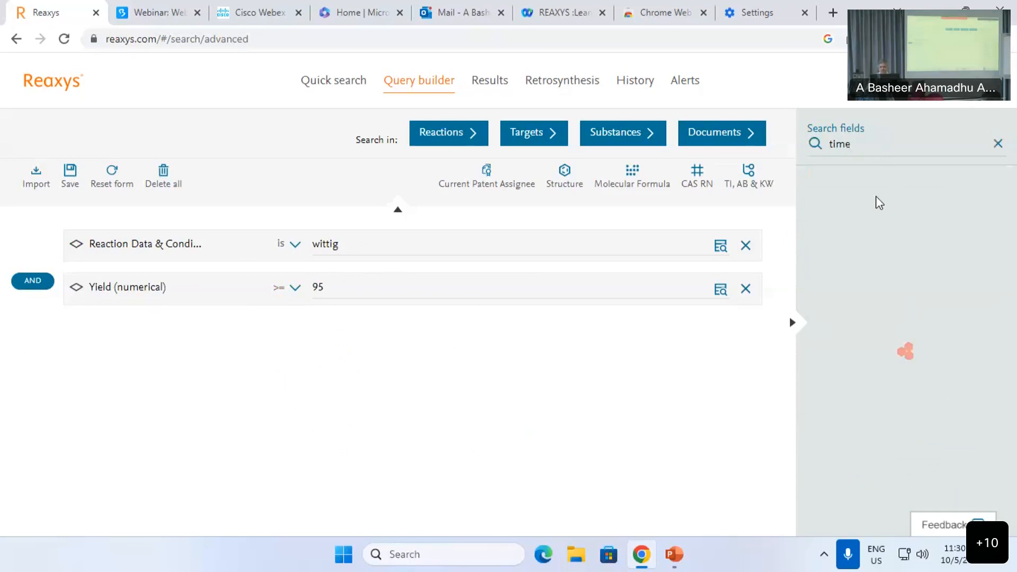
click(875, 241)
click(295, 332)
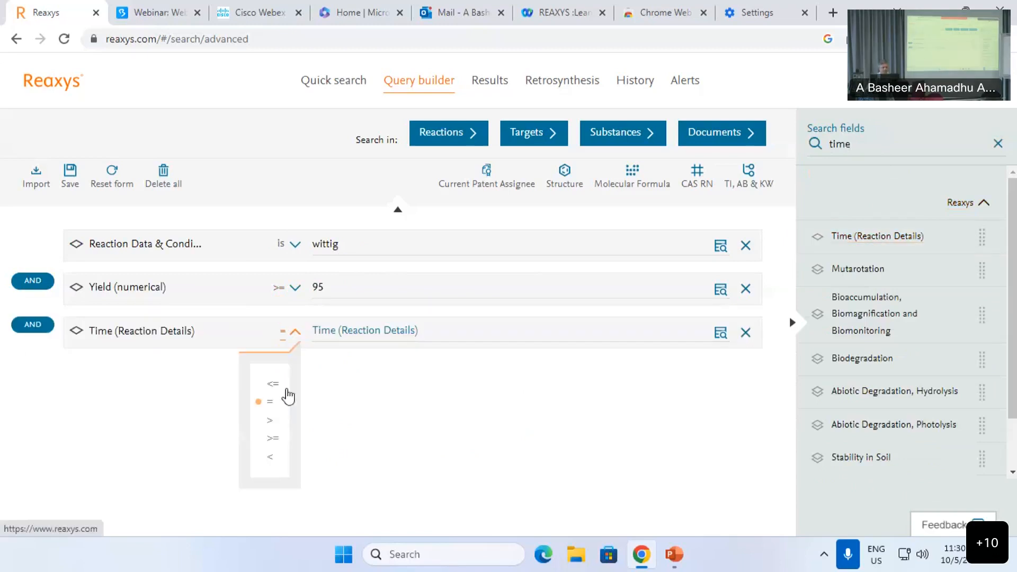
click(273, 383)
click(314, 330)
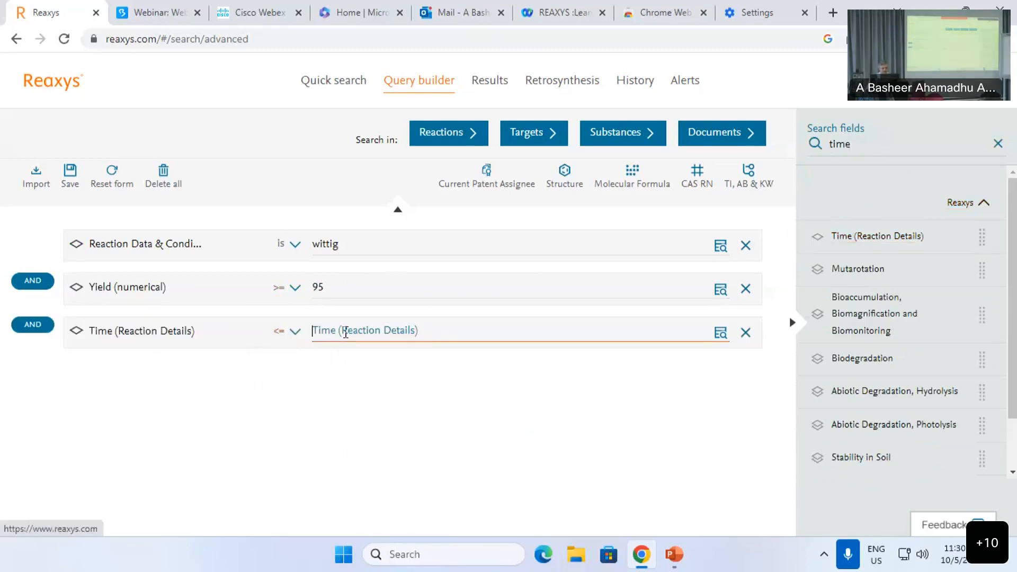
text(5)
click(340, 378)
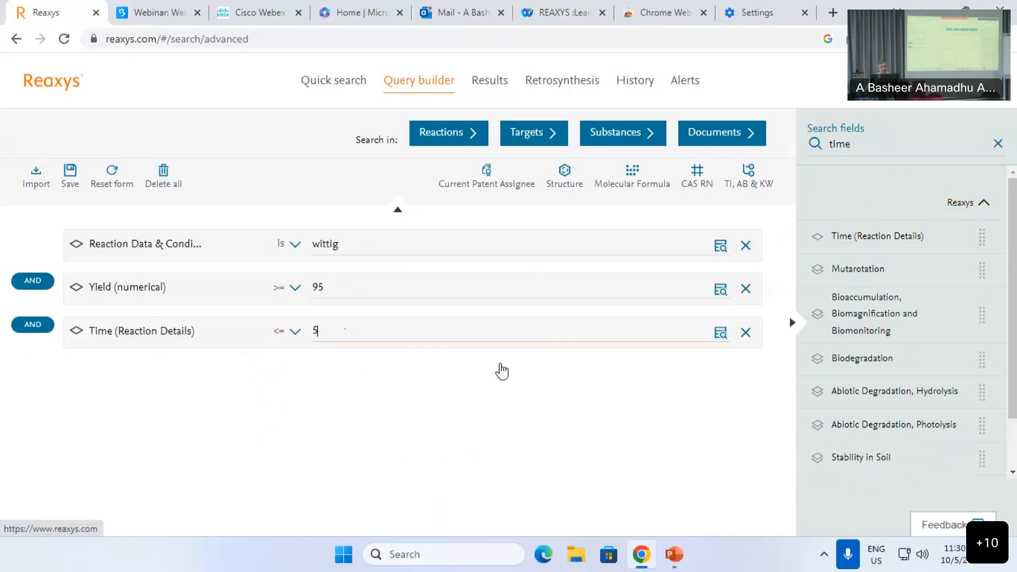
Step: Run the wittig query as a reaction search, review the 1,481 results, and return to Quick search
click(446, 138)
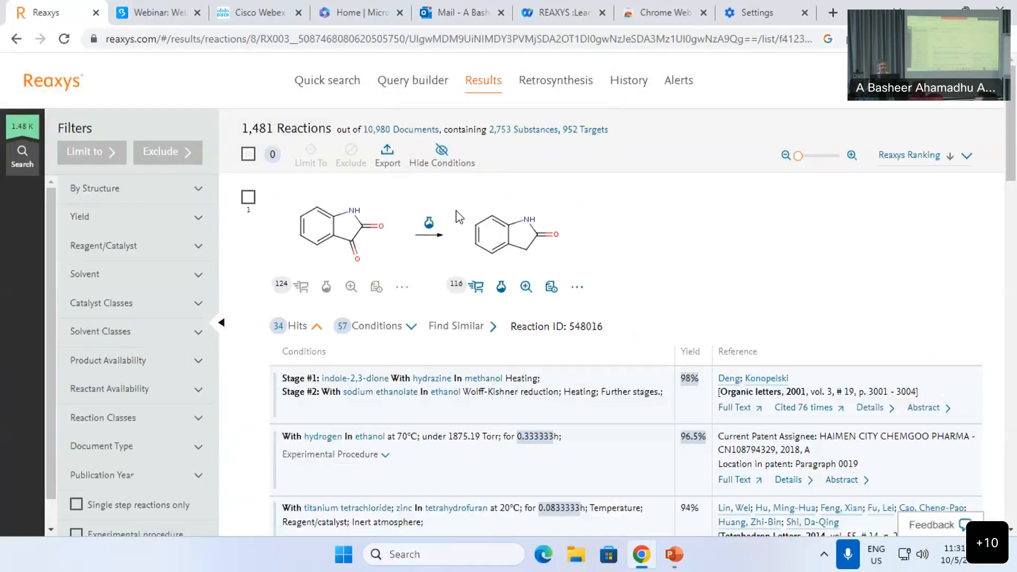
scroll(467, 296, down, 2)
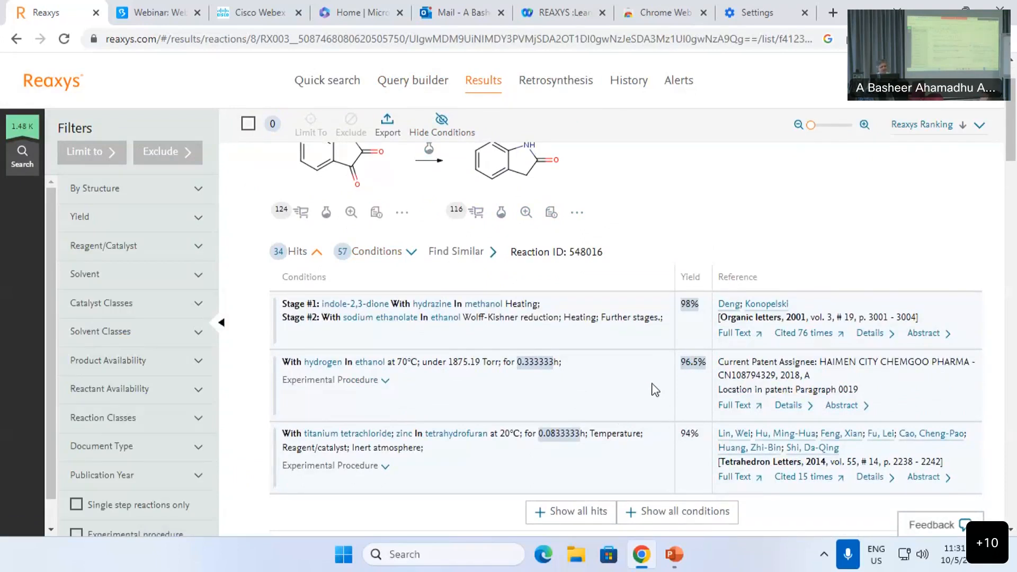
scroll(654, 383, up, 2)
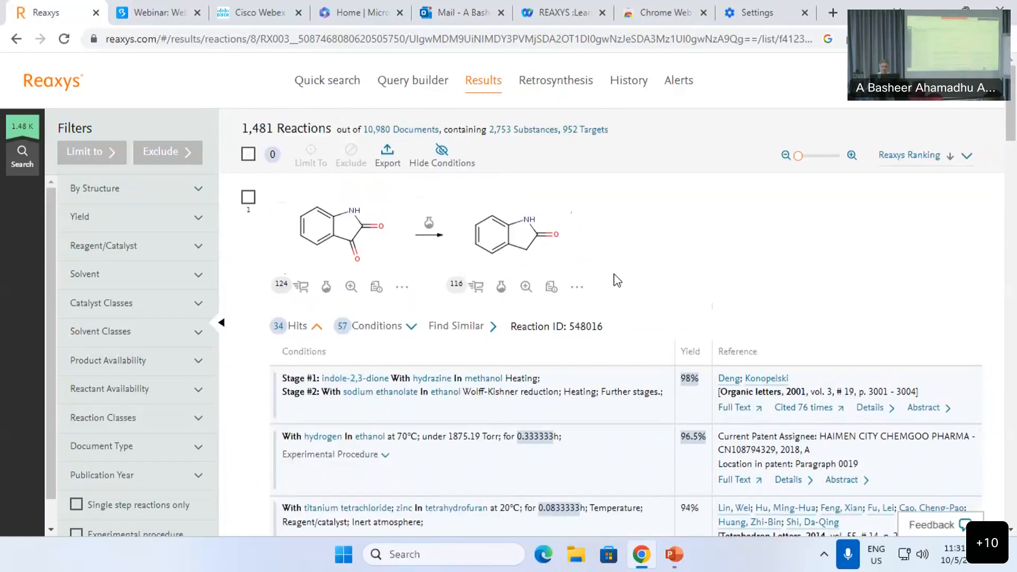
click(337, 90)
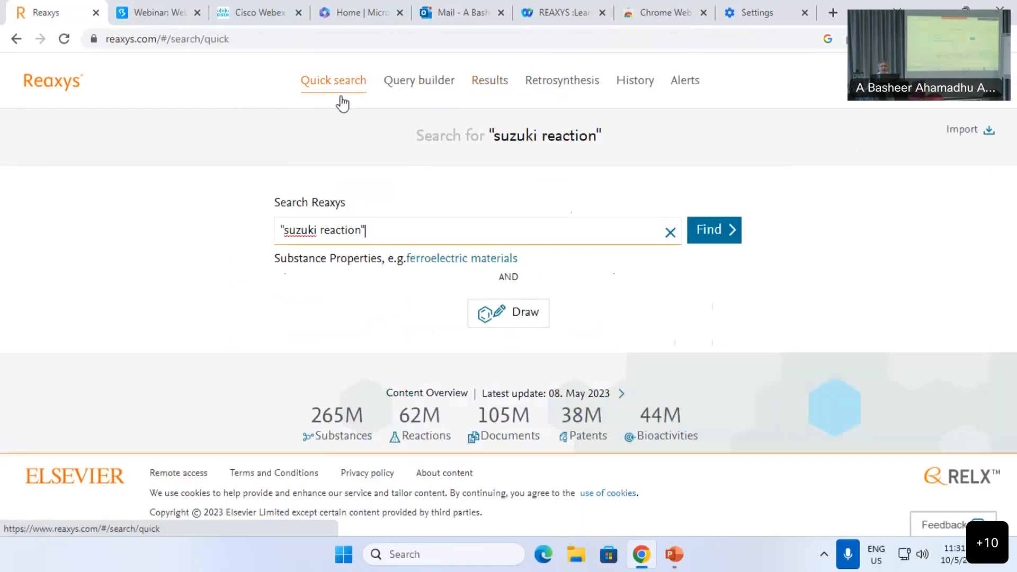
Step: Quick-search 'cholesterol' in place of the suzuki query, then start fresh and open the structure editor
click(670, 232)
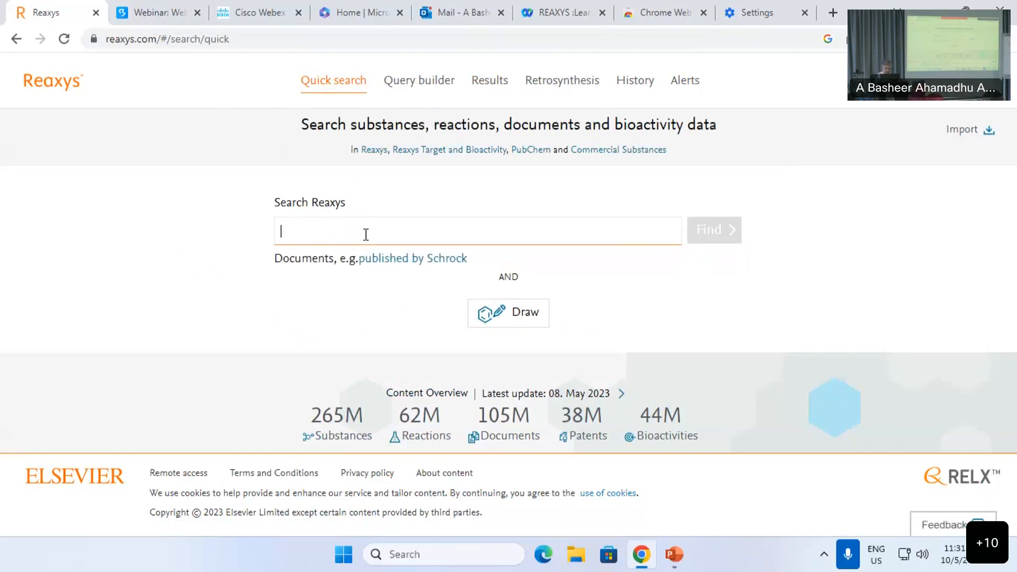
text(chole)
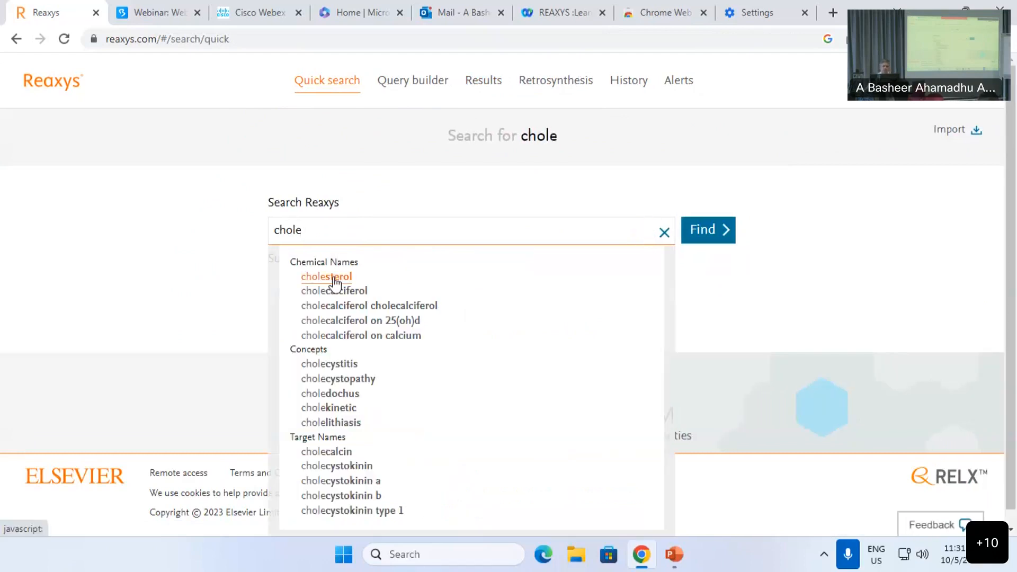
click(338, 276)
click(709, 246)
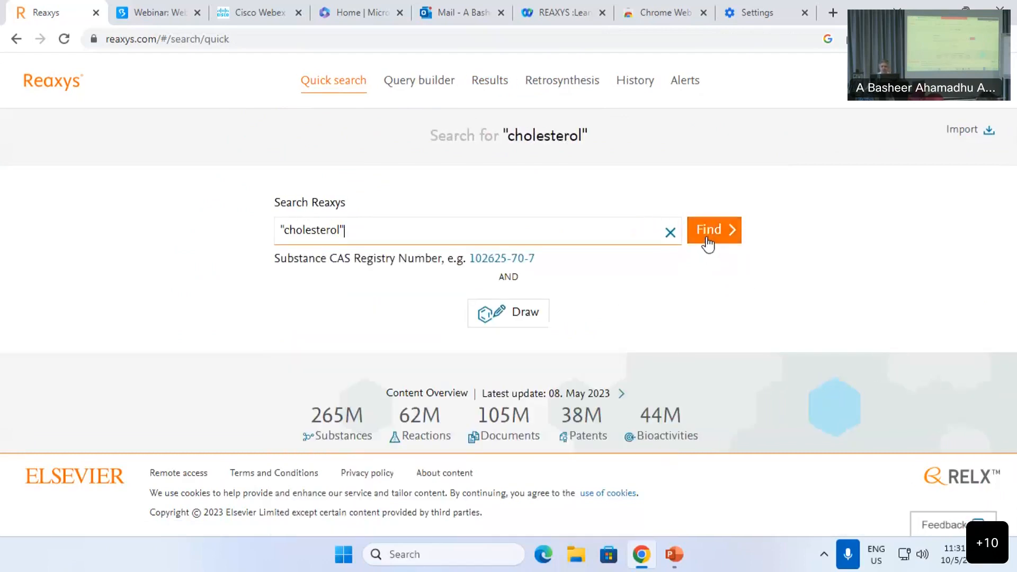
click(709, 229)
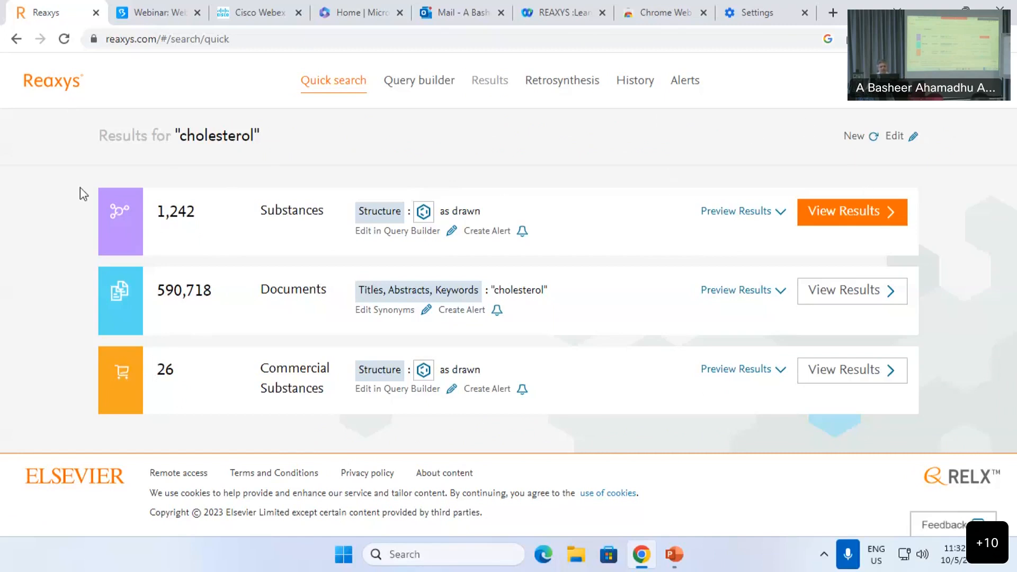
click(858, 136)
click(524, 320)
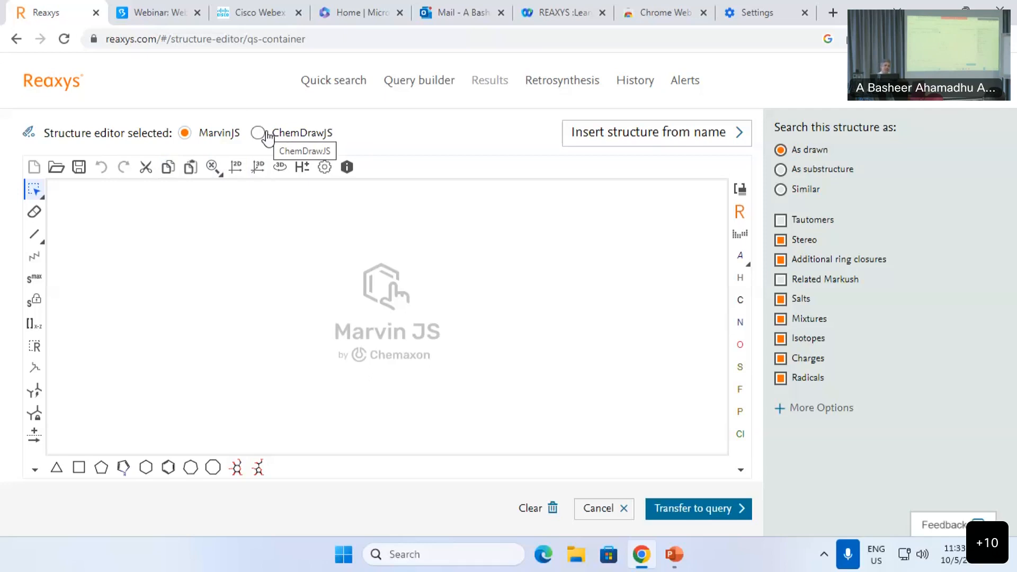
Step: Open MarvinJS's 'Insert structure from name' dialog
click(590, 144)
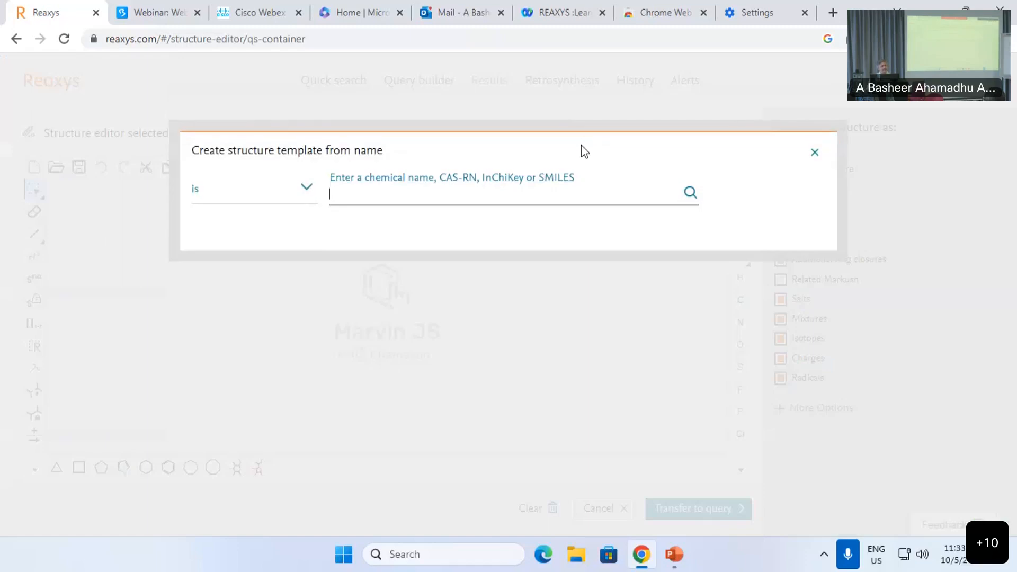
Step: Insert the cholesterol structure onto the canvas from its name
text(cho)
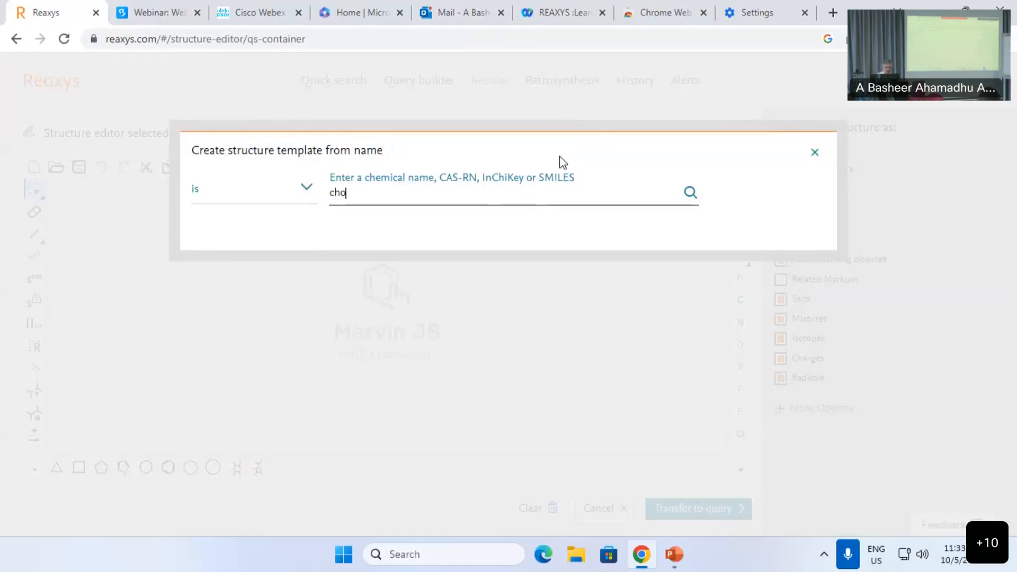
text(lrdy)
key(BackSpace)
key(BackSpace)
key(BackSpace)
text(esterol)
key(Return)
click(660, 323)
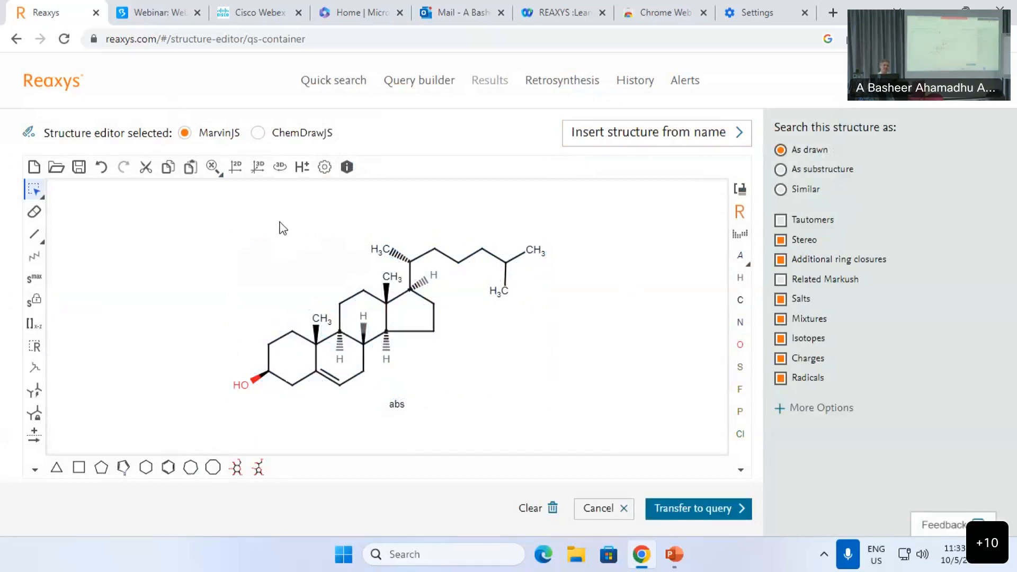
Step: Erase the hydroxyl-bearing ring, then select everything and delete it to empty the canvas
click(34, 212)
drag(152, 273, 324, 422)
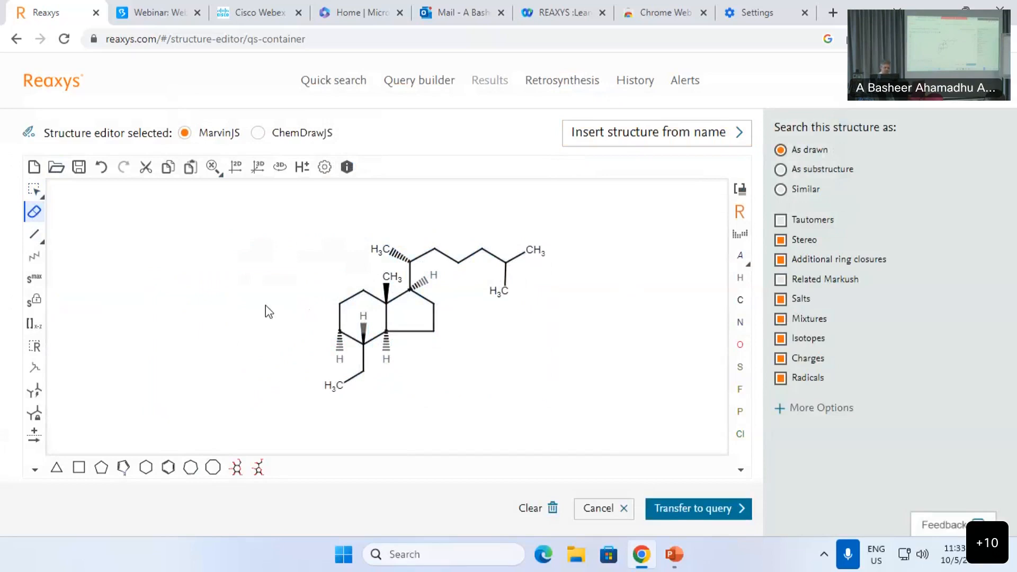
key(ctrl+a)
key(Delete)
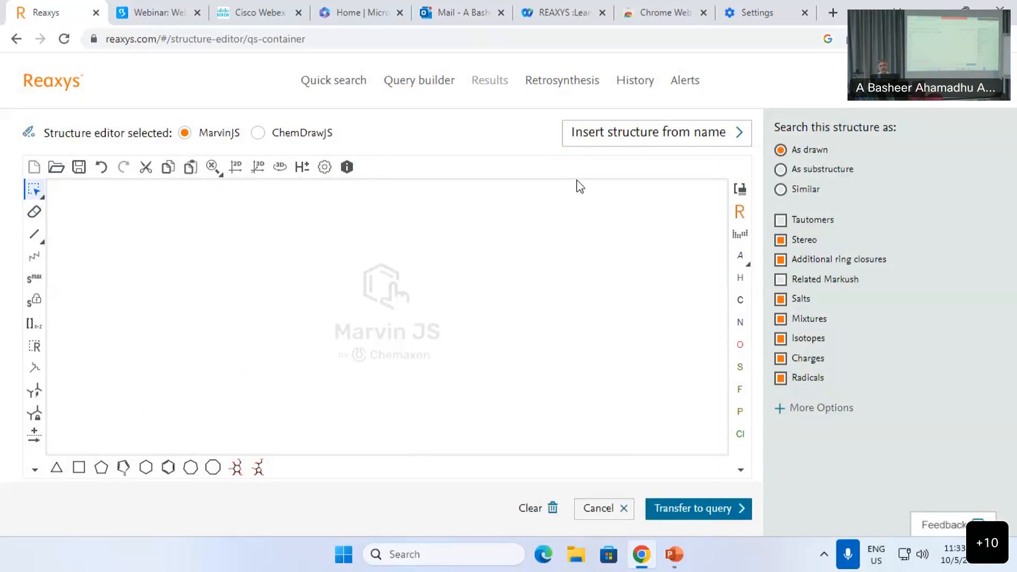
click(651, 142)
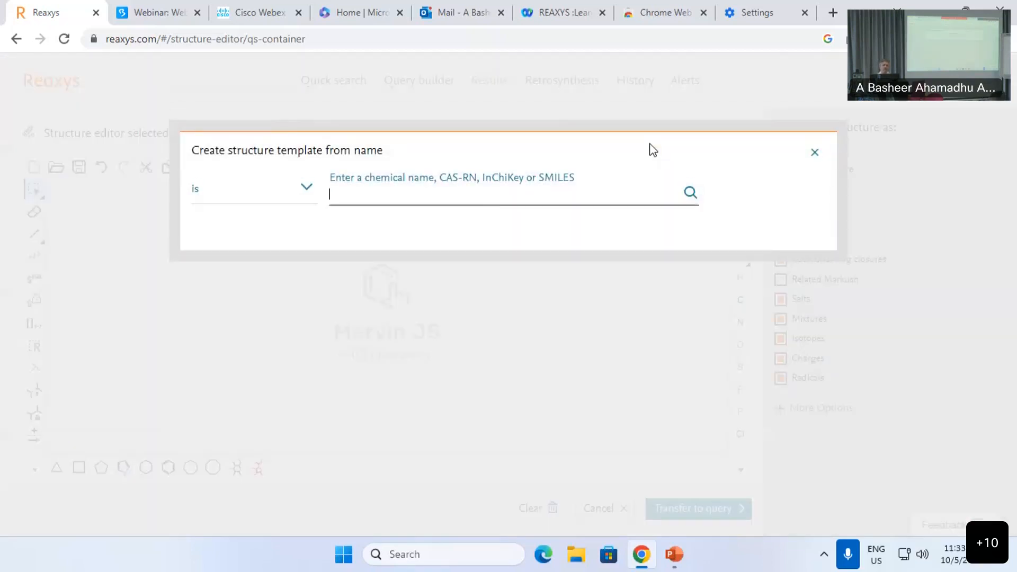
text(1,5-penta)
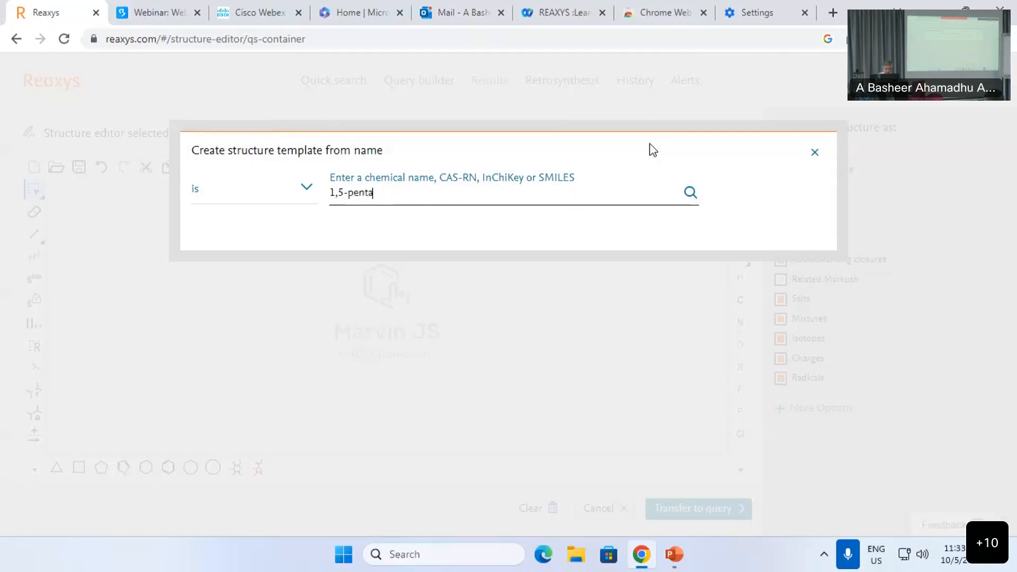
text(ne diol)
key(Return)
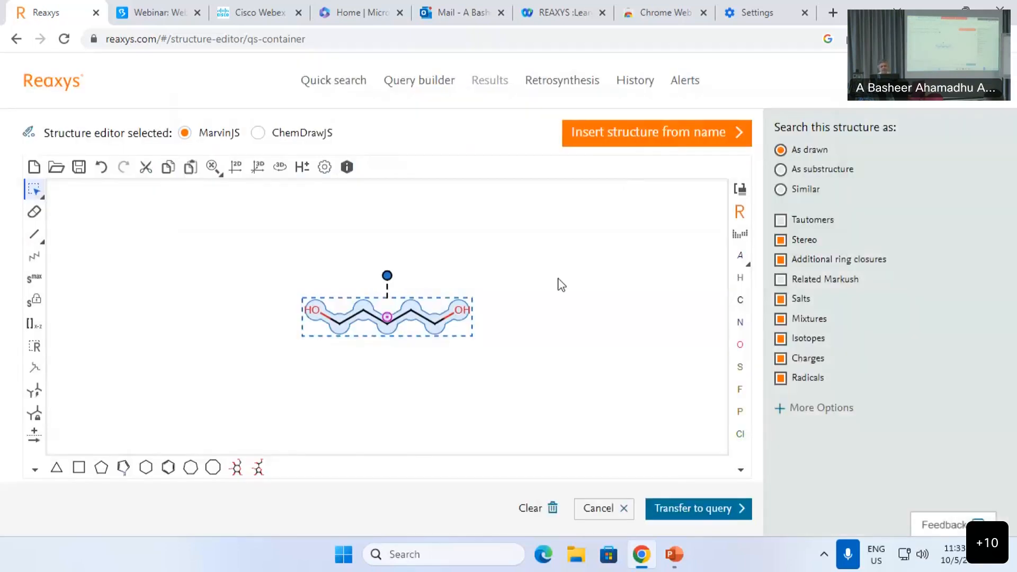
click(546, 277)
key(ctrl+a)
key(Delete)
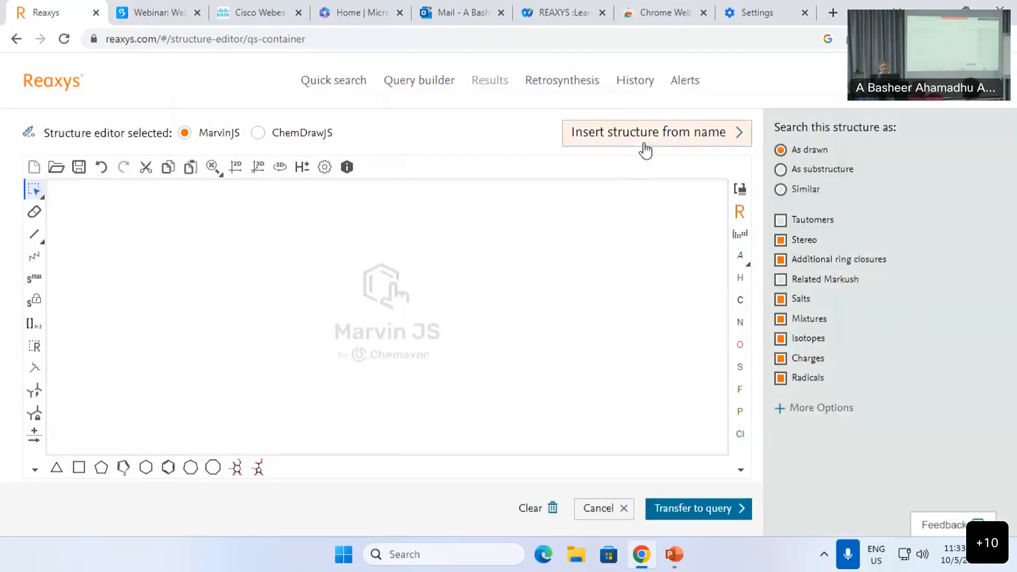
click(646, 147)
text(atorv)
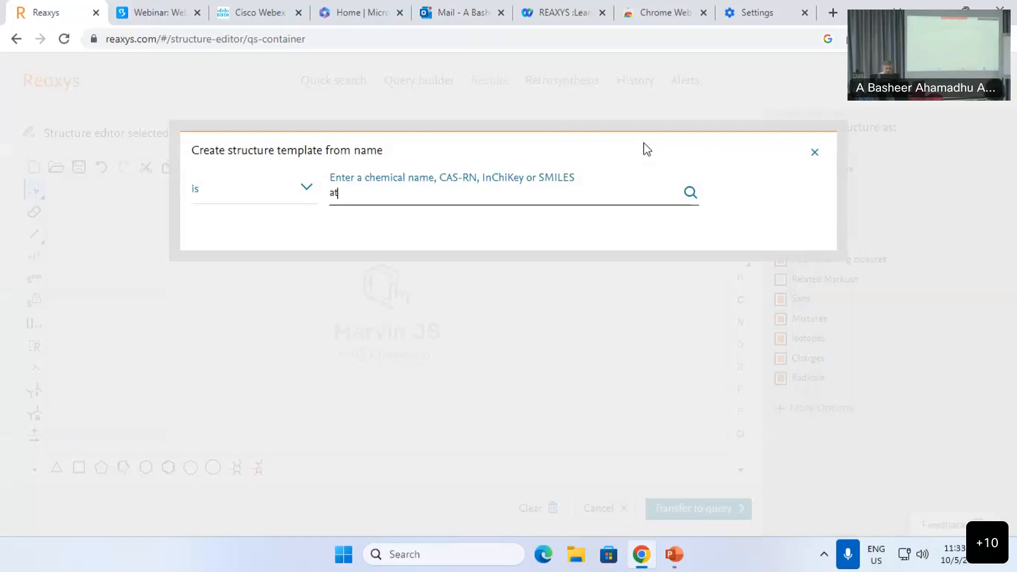
text(astatin)
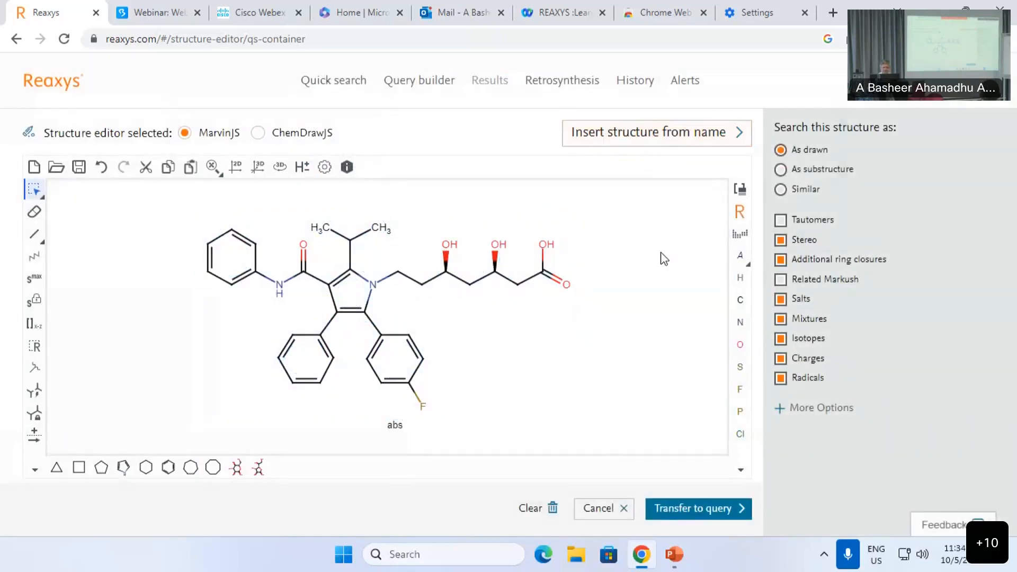
key(ctrl+a)
key(Delete)
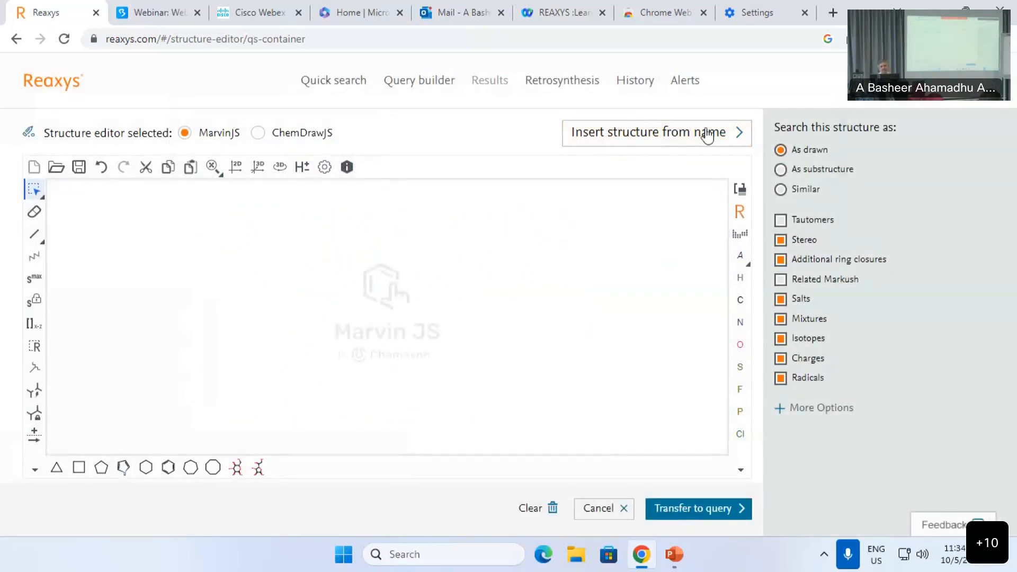
click(682, 132)
text(lip)
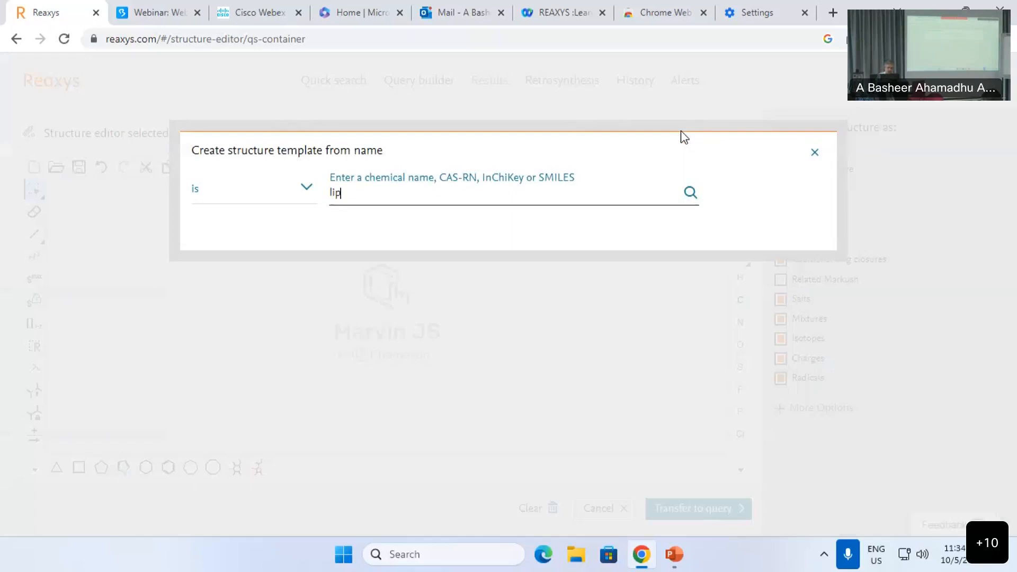
text(ititor)
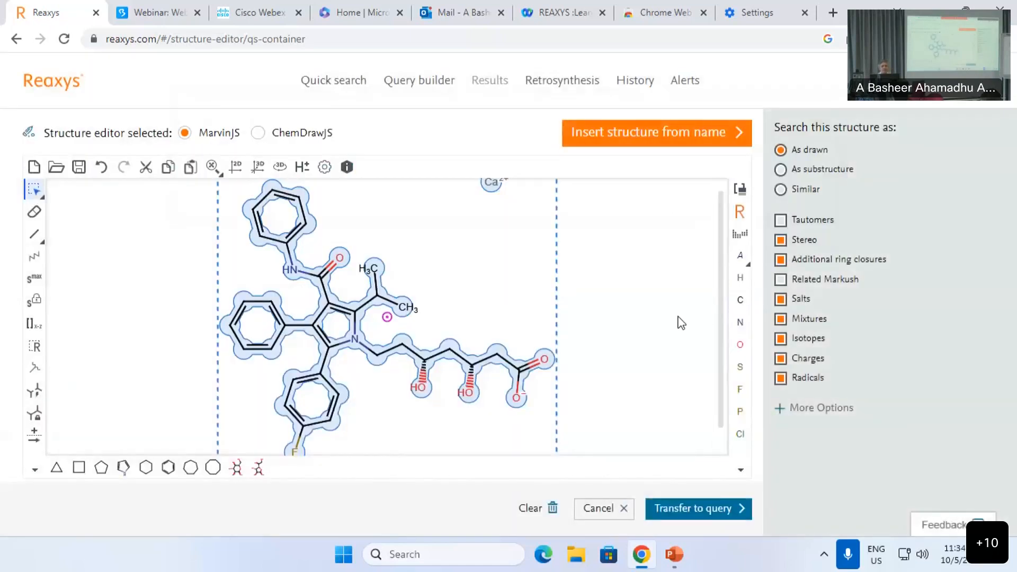
key(ctrl+a)
key(Delete)
click(621, 138)
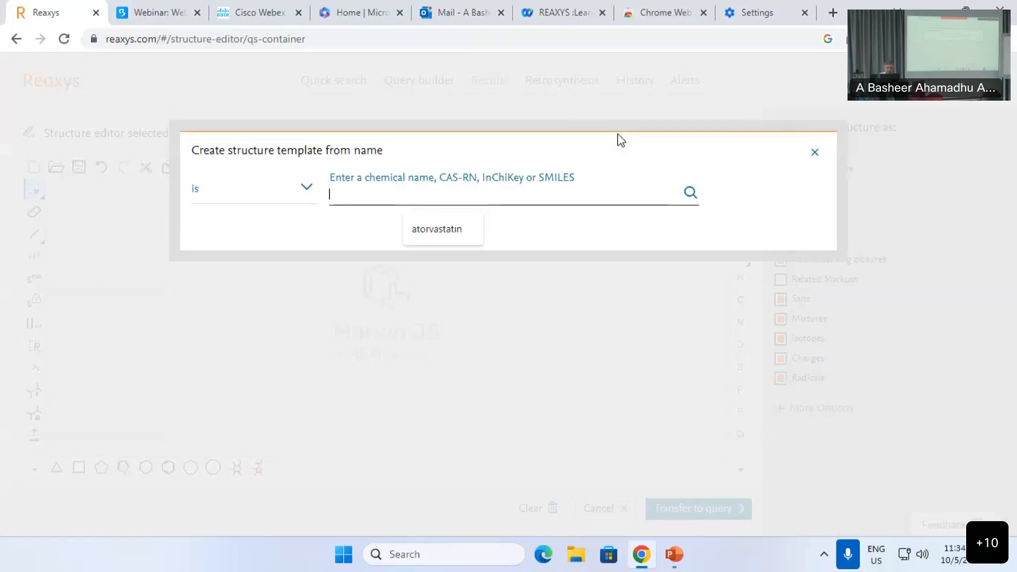
text(his-arg-)
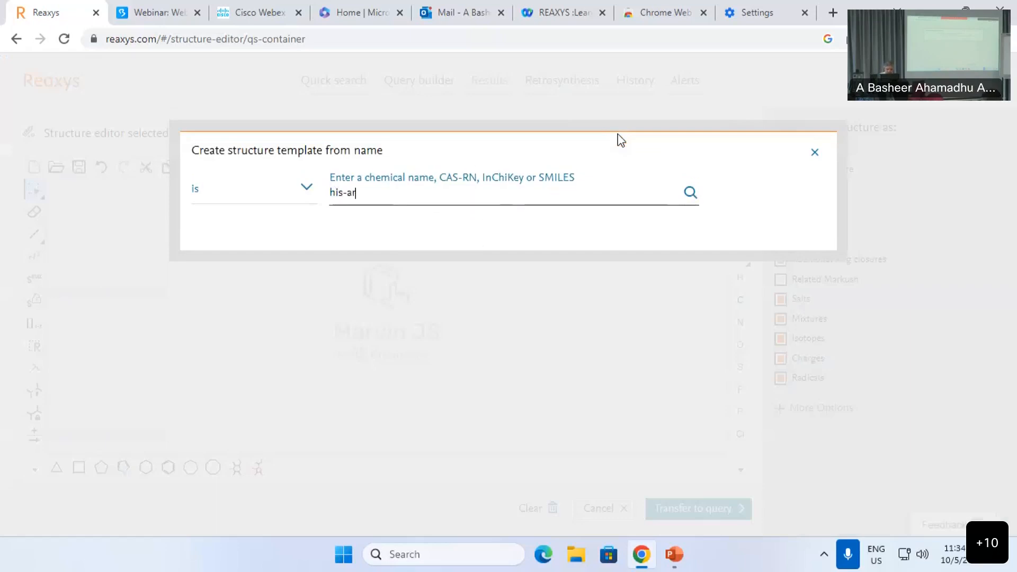
text(gly-ala-cyst)
key(BackSpace)
key(Return)
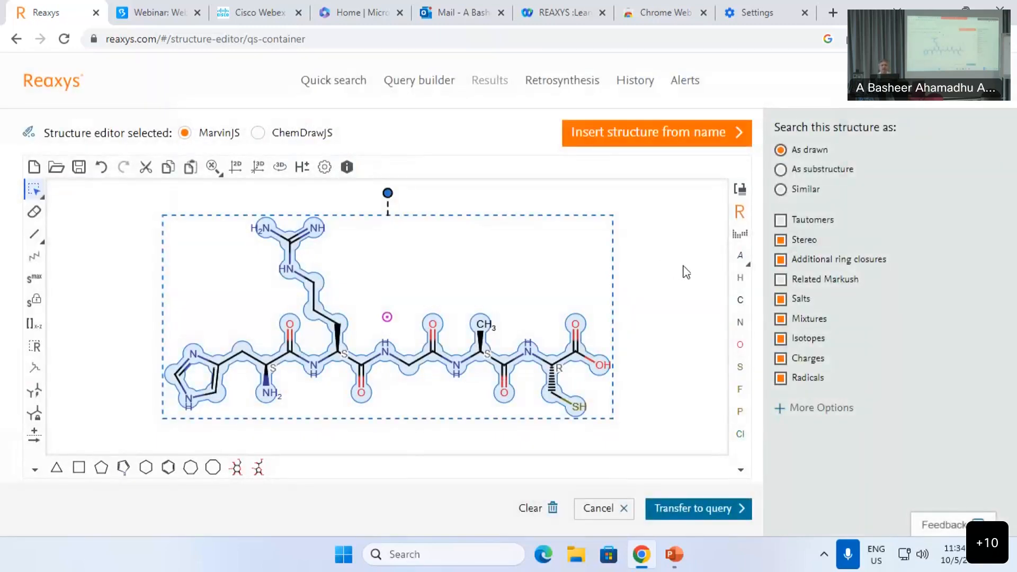
click(684, 270)
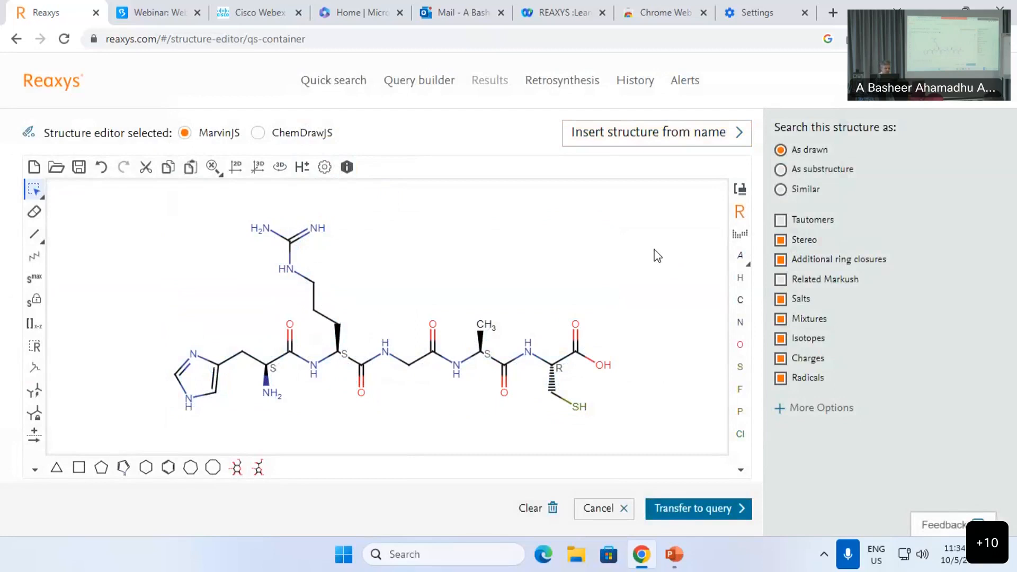
key(ctrl+a)
key(Delete)
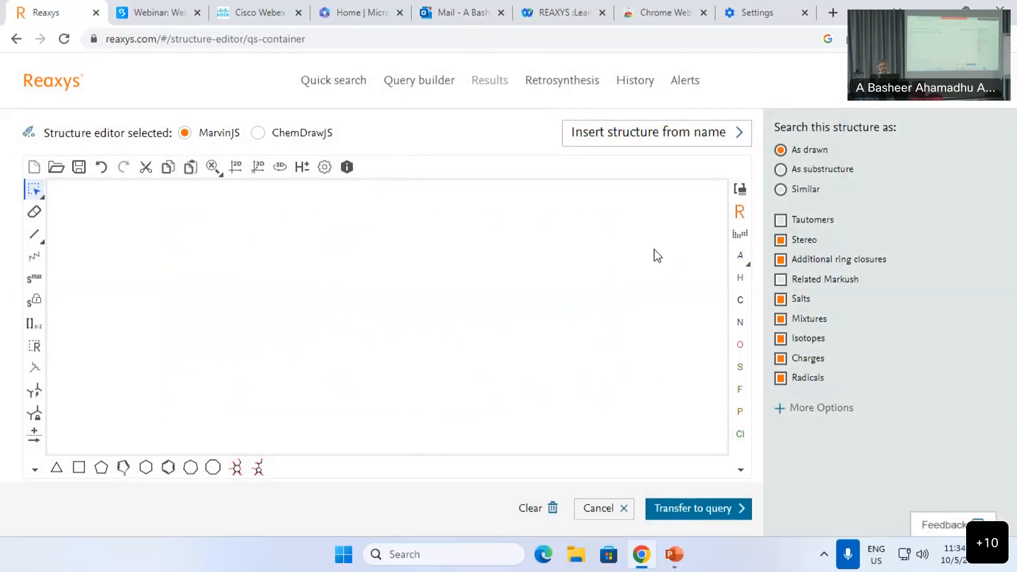
click(671, 142)
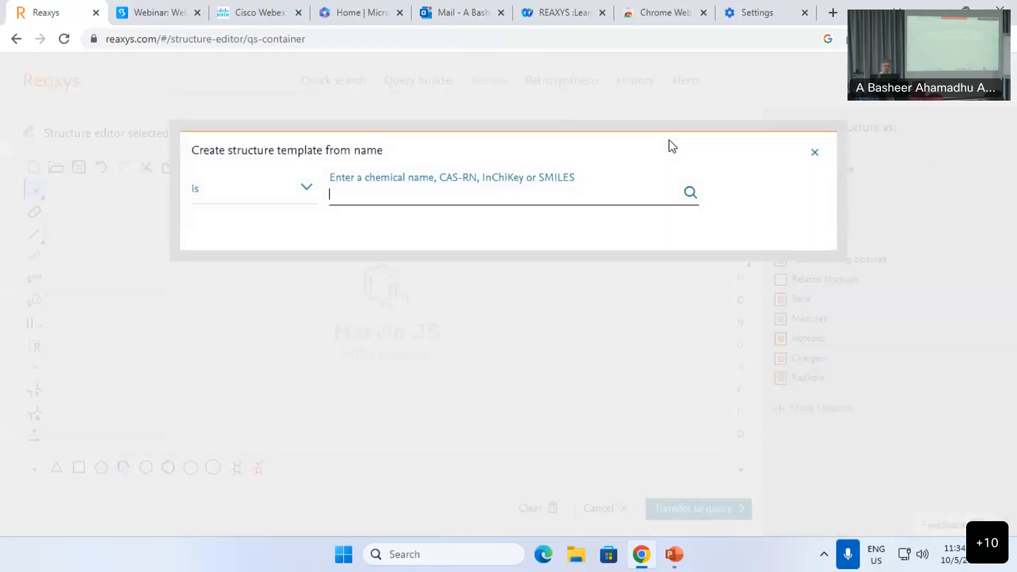
text(jacobsen catalyhs)
key(BackSpace)
key(BackSpace)
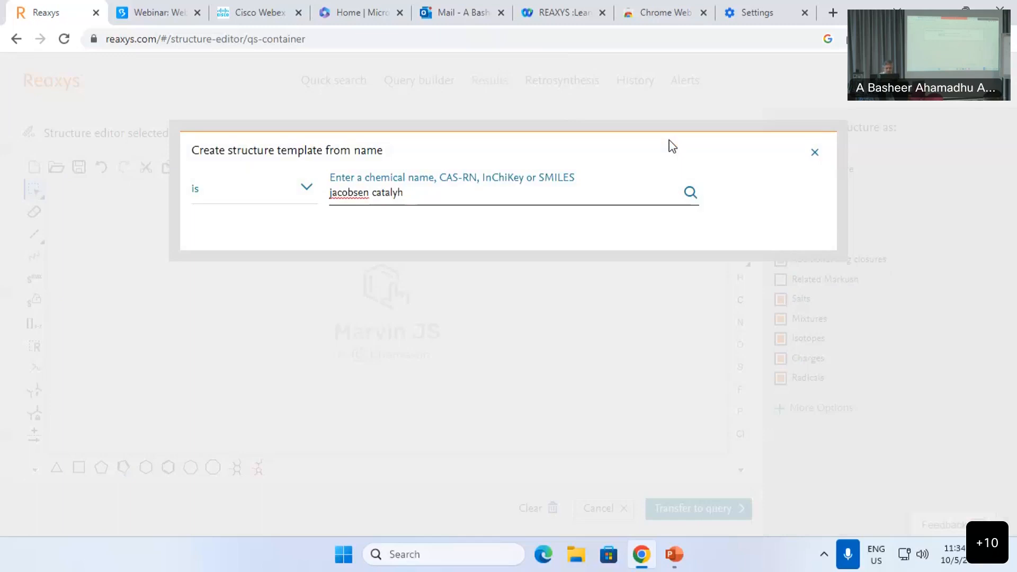
text(st)
key(Return)
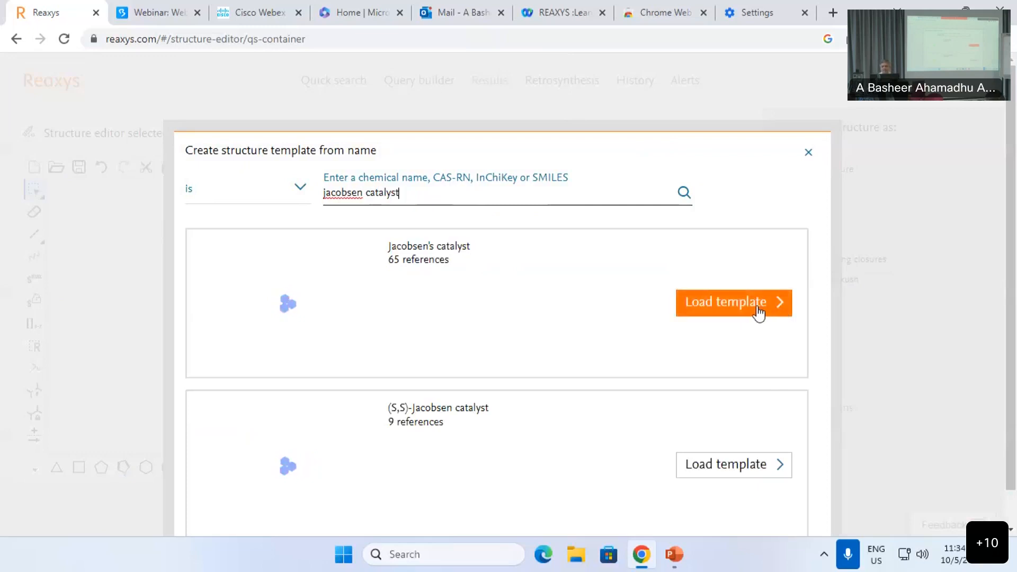
click(758, 313)
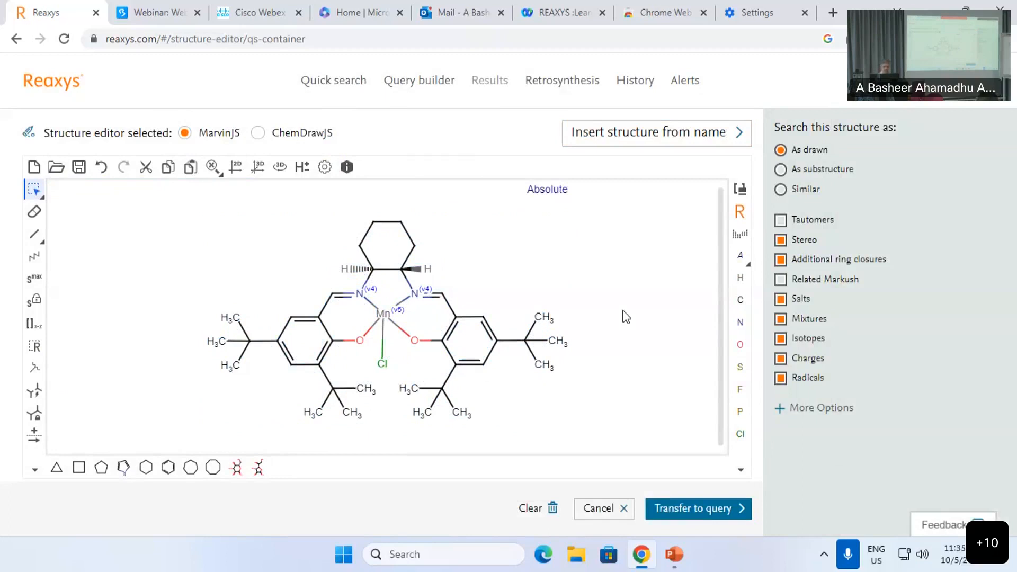
key(ctrl+a)
key(Delete)
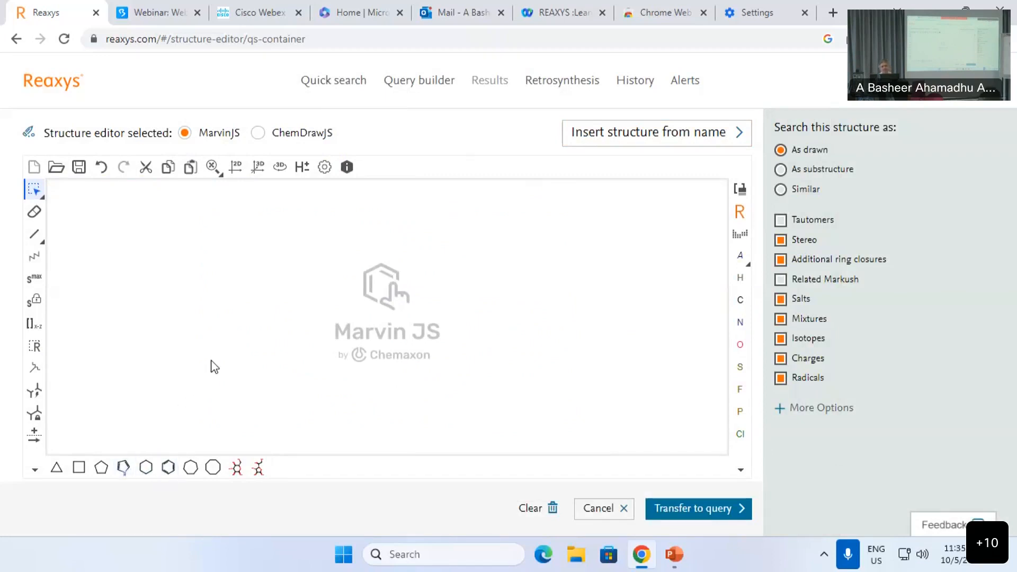
Step: Draw toluene: a benzene ring with a methyl bond on its top atom
click(168, 468)
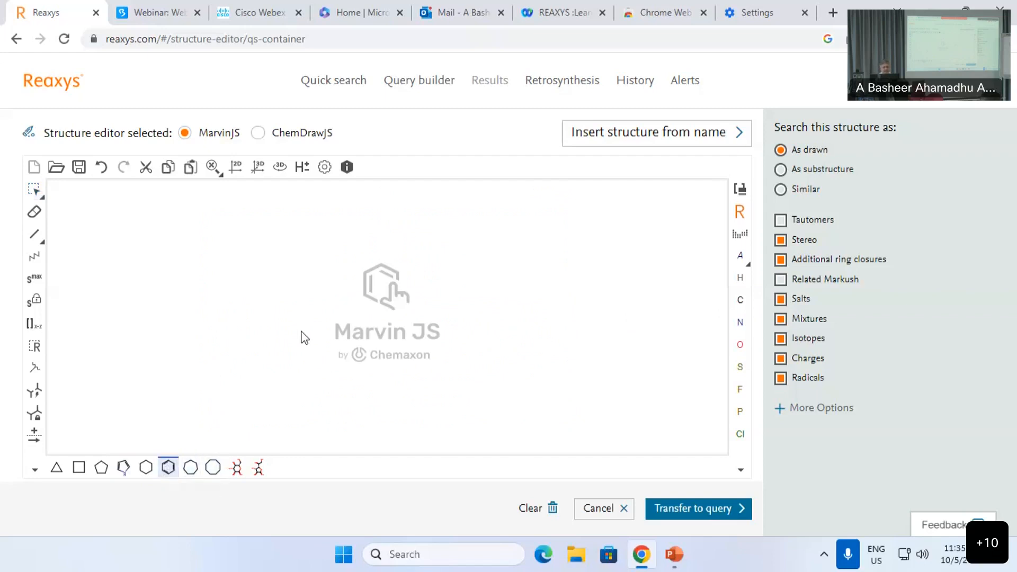
click(291, 317)
click(34, 234)
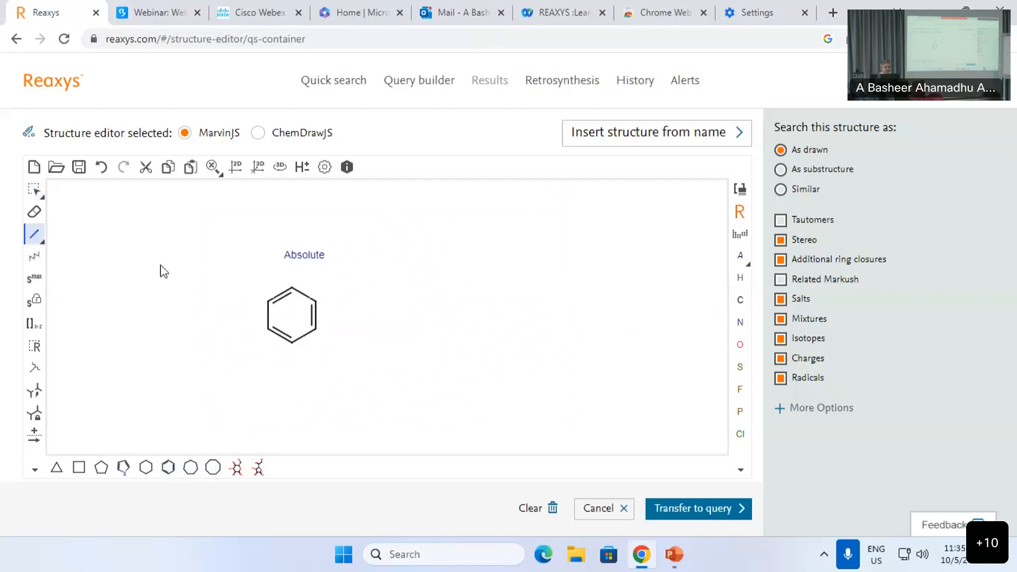
click(288, 291)
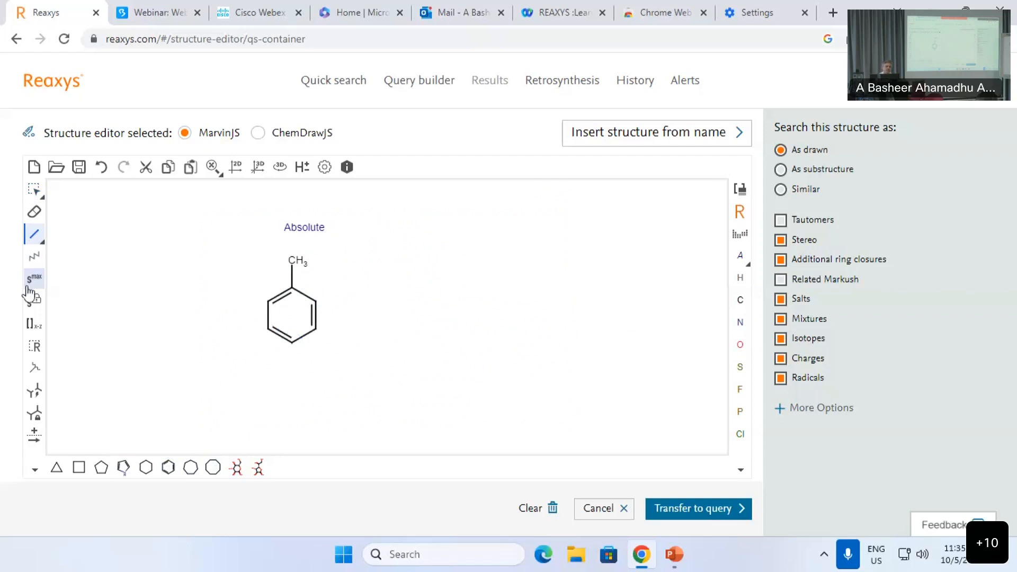
Step: Give the bottom ring atom an s6 substitution count and transfer the drawing to Quick search
click(32, 287)
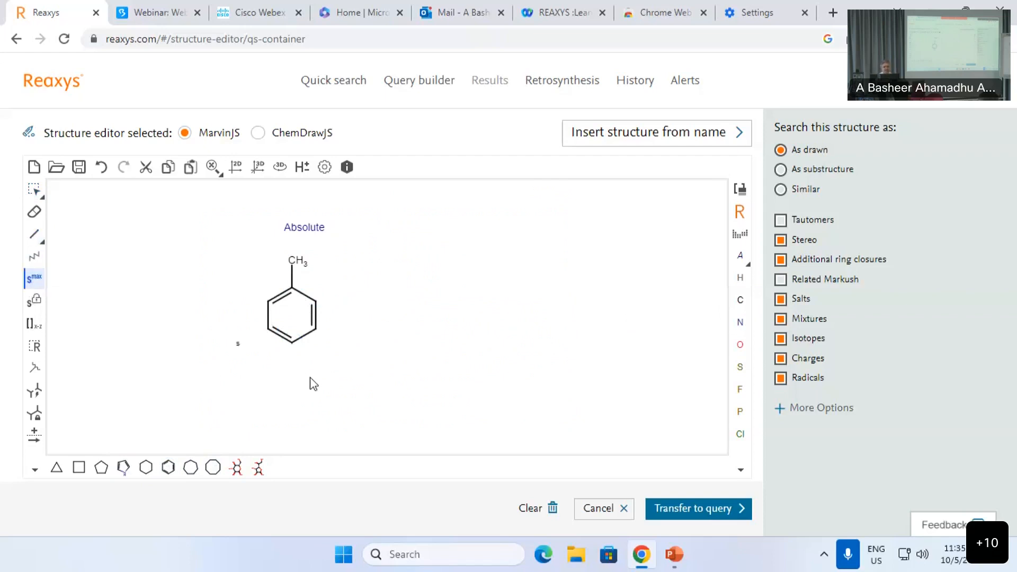
click(294, 340)
click(705, 511)
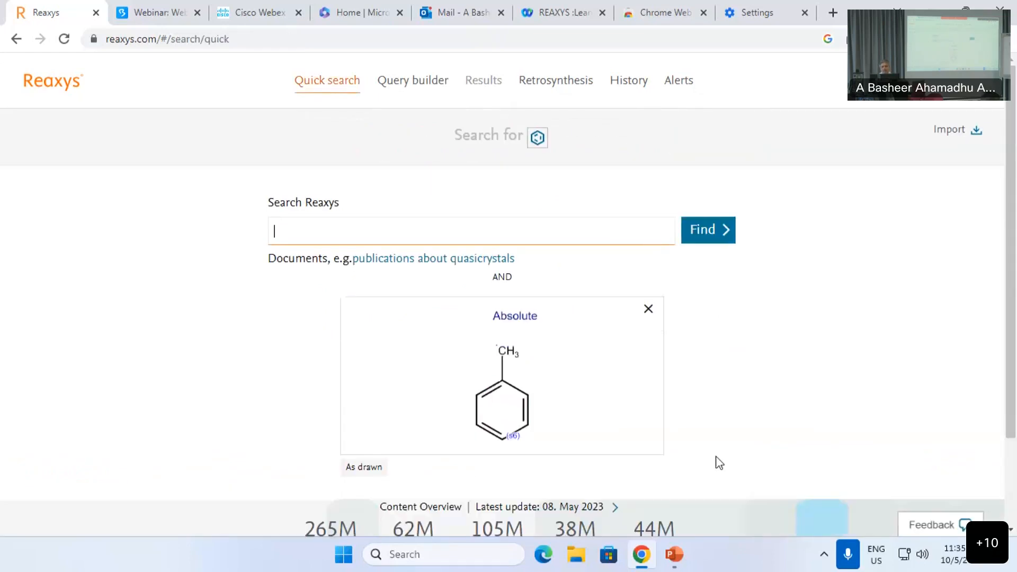
Step: Run the structure search and open the 1,817,082 Commercial Substances results
click(710, 234)
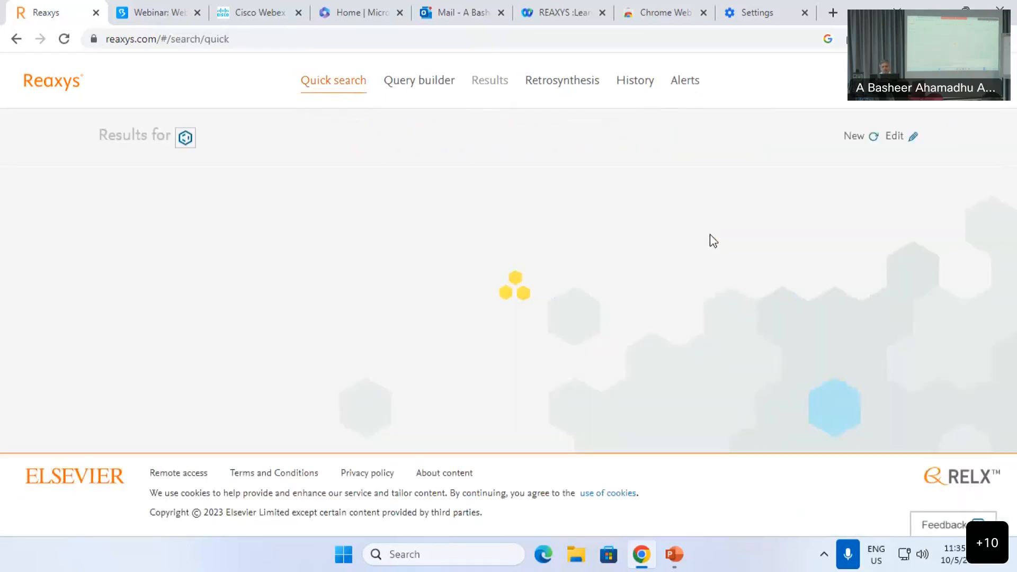
scroll(757, 295, down, 5)
scroll(759, 292, up, 4)
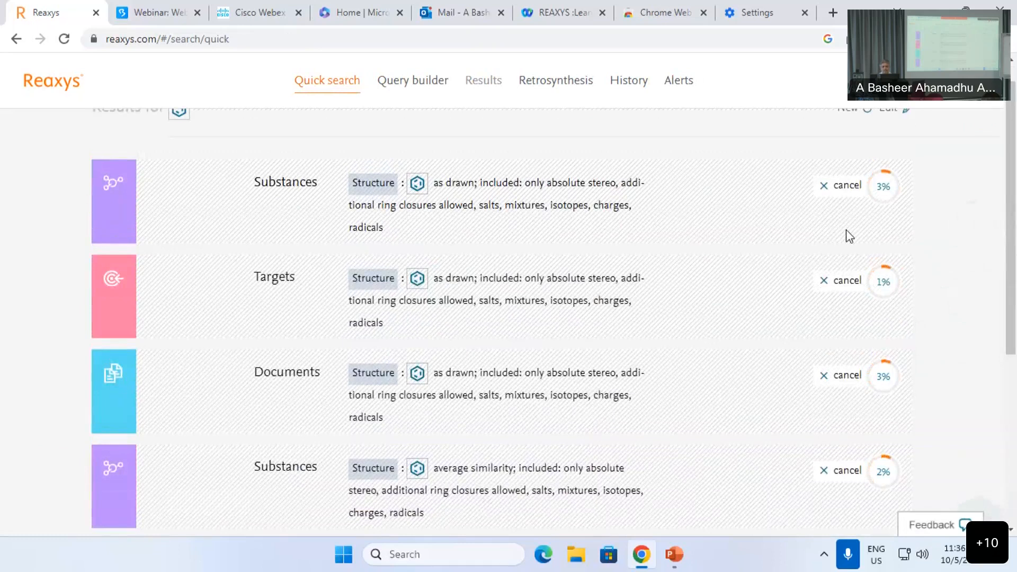
scroll(193, 397, down, 4)
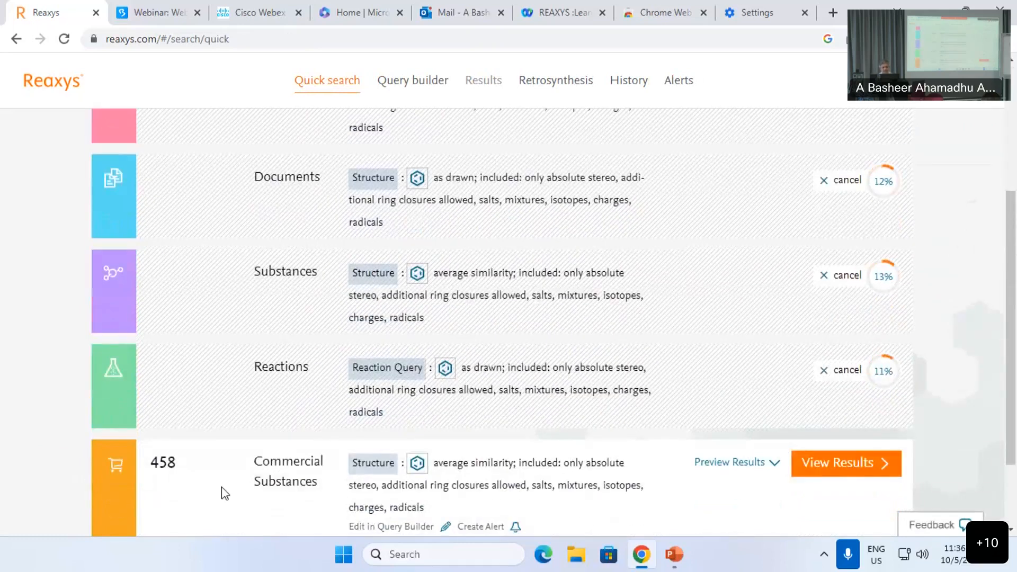
scroll(65, 408, up, 5)
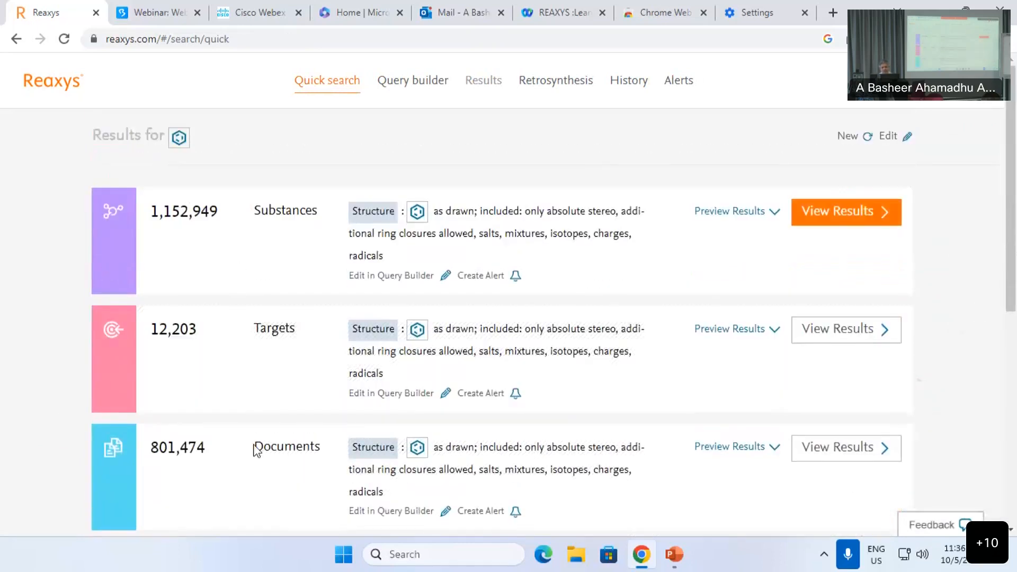
scroll(262, 461, down, 2)
scroll(265, 469, down, 5)
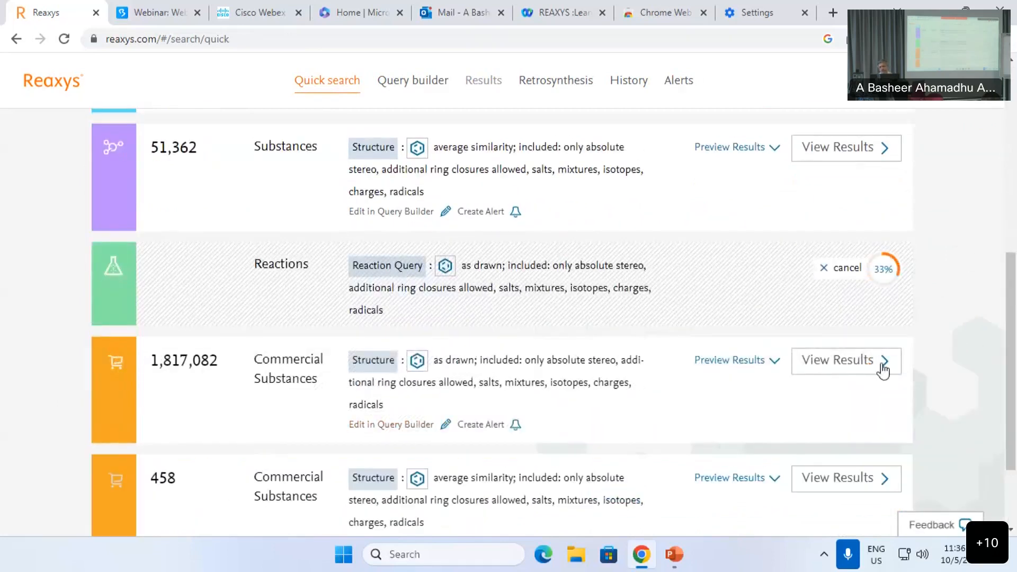
scroll(842, 413, down, 2)
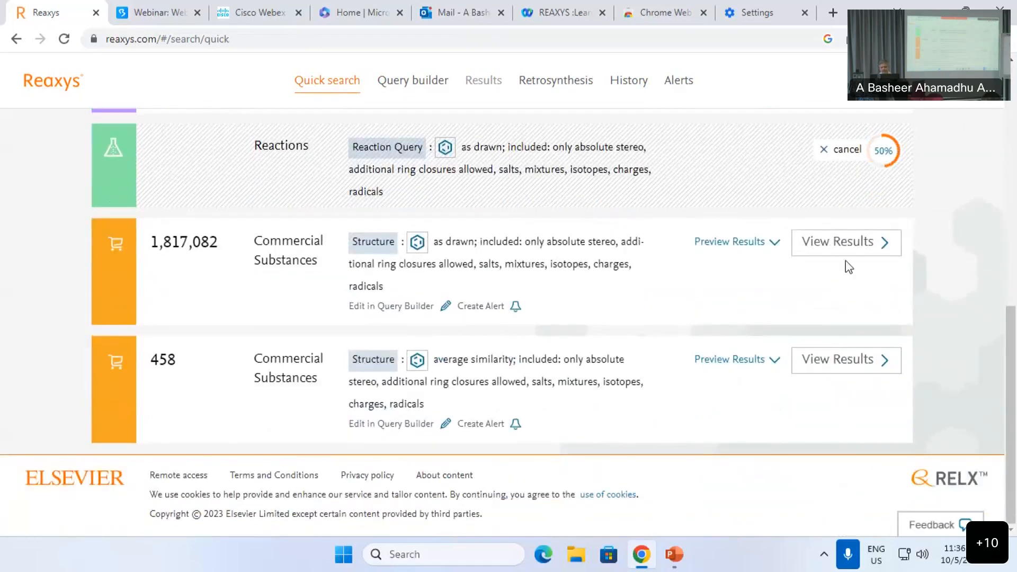
click(844, 243)
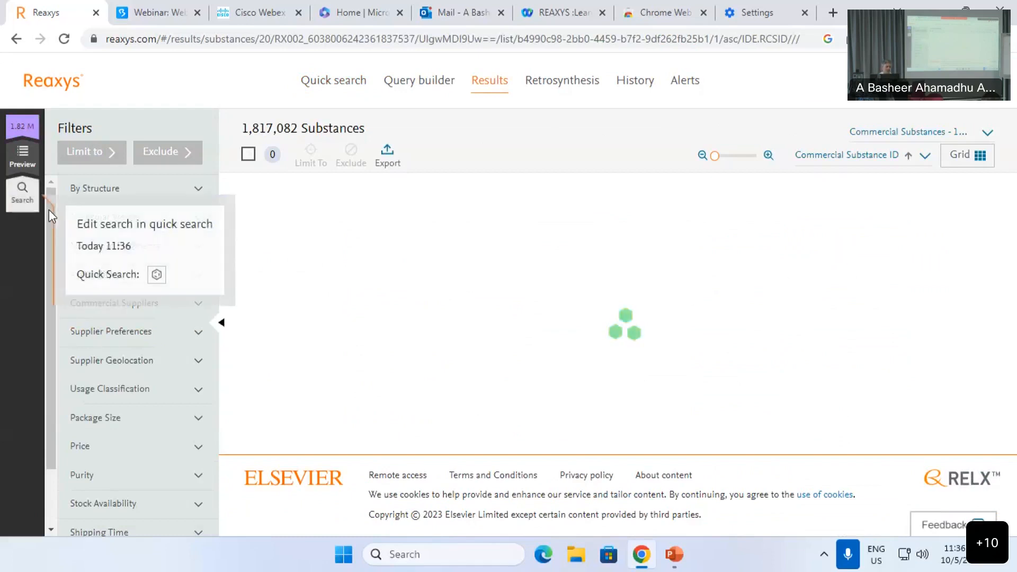
Step: Filter the commercial substances to 'asia' under Supplier Geolocation, then collapse that filter
scroll(47, 243, down, 1)
drag(47, 240, 113, 211)
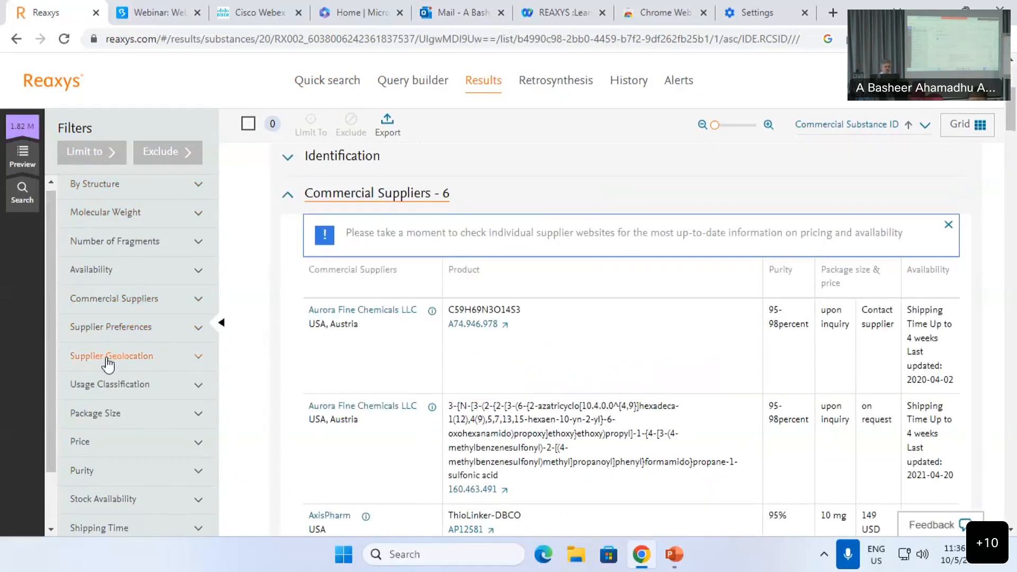
click(112, 358)
scroll(109, 381, down, 1)
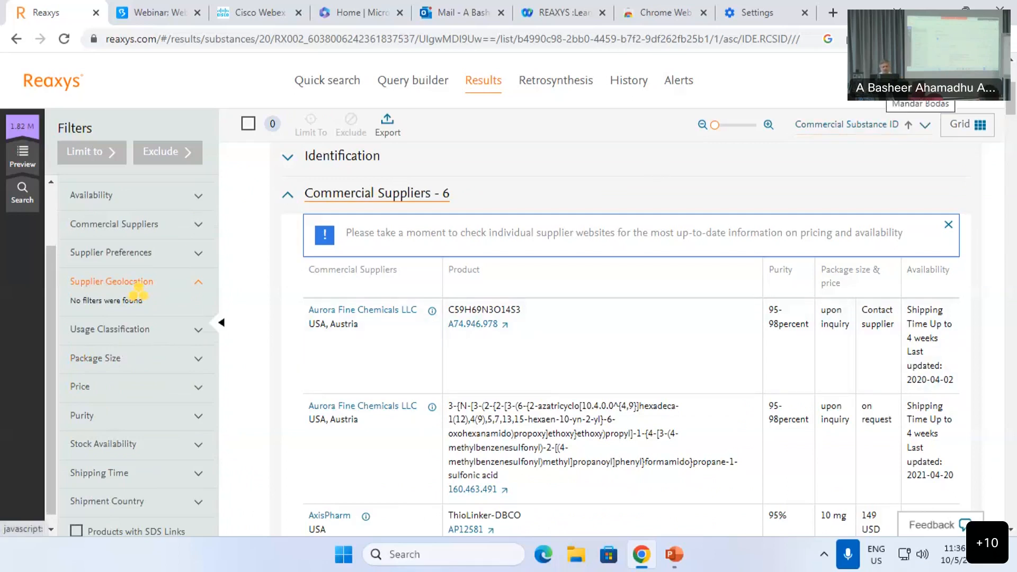
click(100, 255)
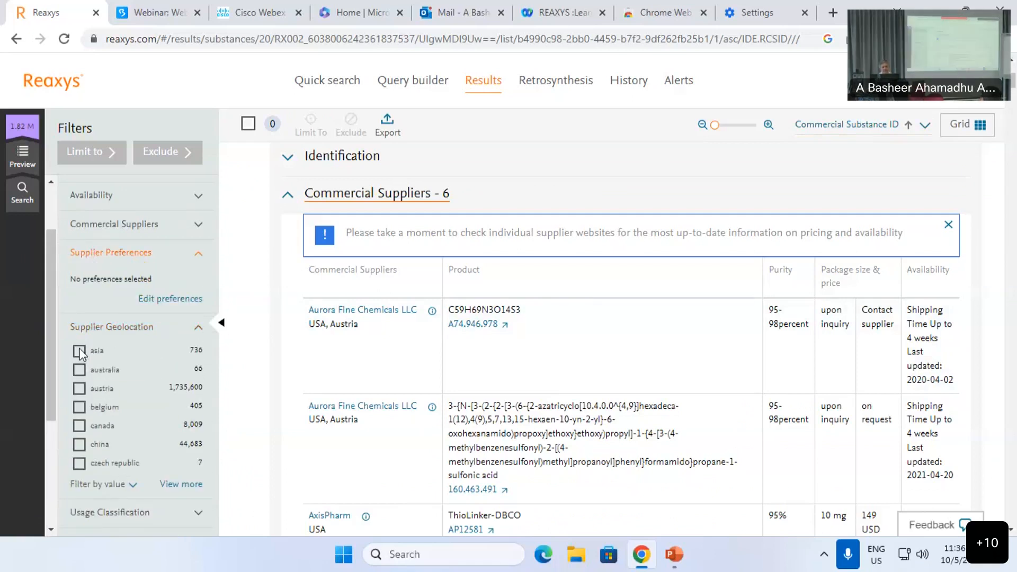
click(80, 352)
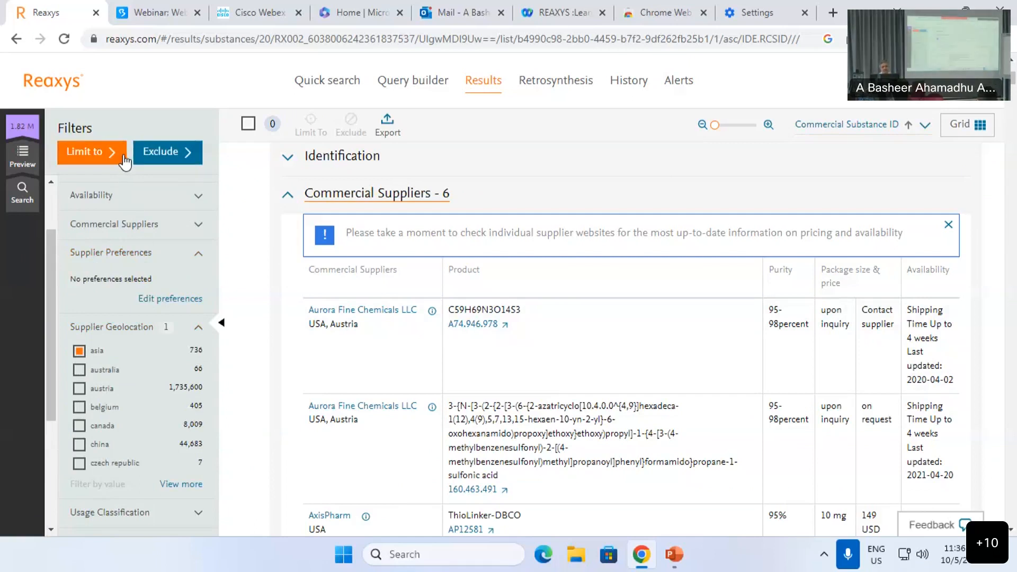
scroll(437, 352, down, 2)
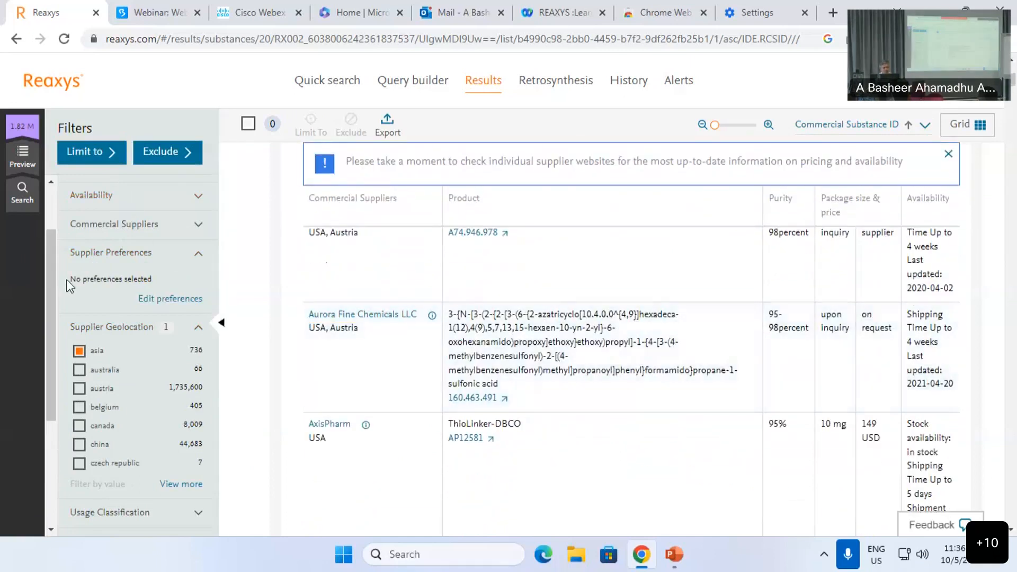
click(198, 327)
scroll(102, 352, down, 1)
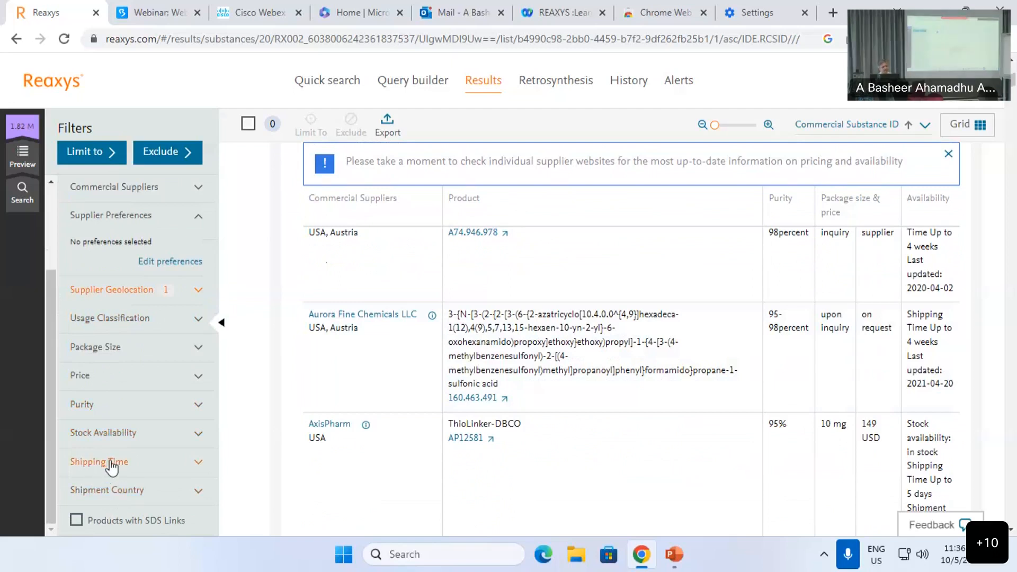
scroll(112, 468, down, 1)
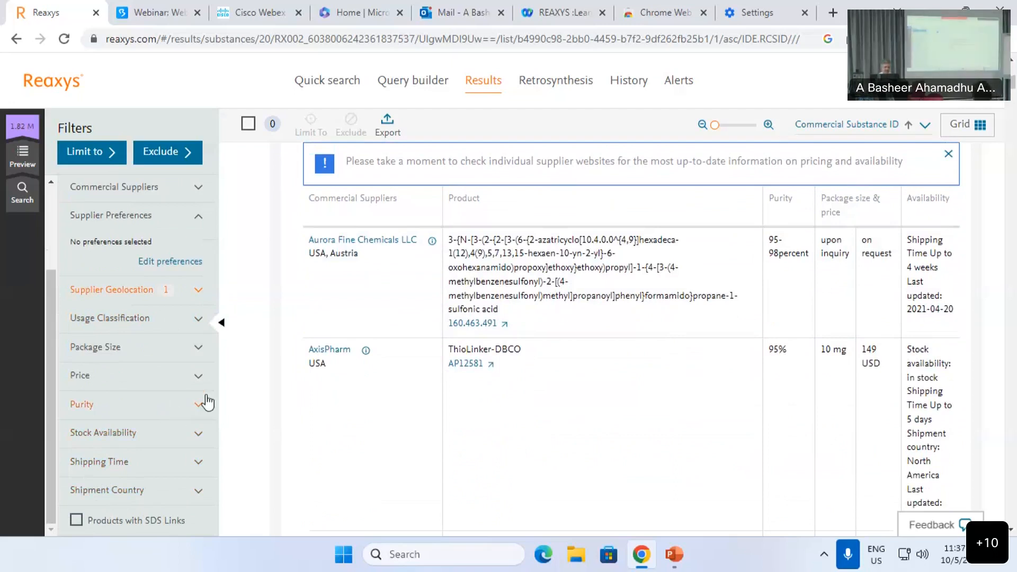
mouse_move(37, 204)
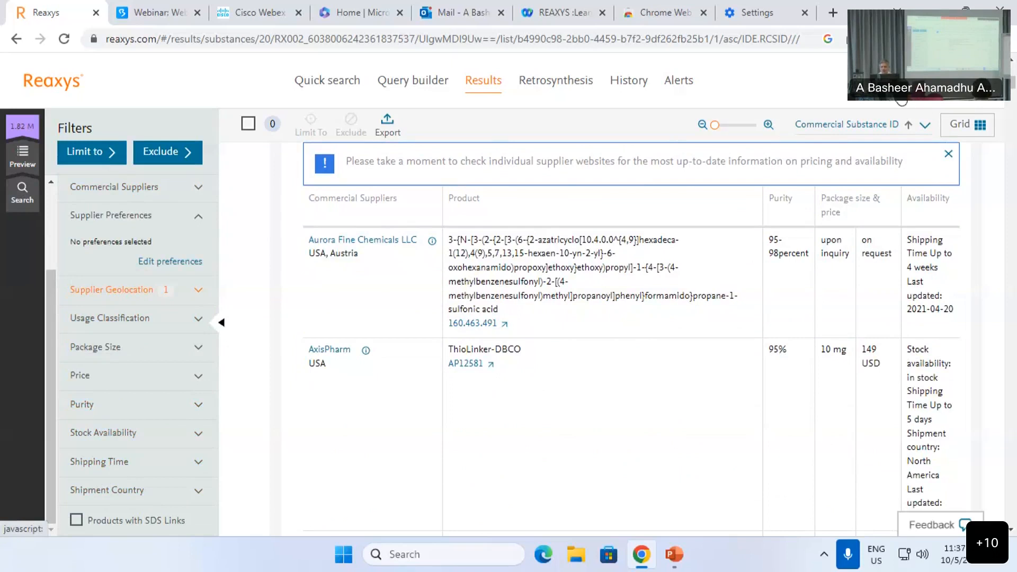
click(894, 100)
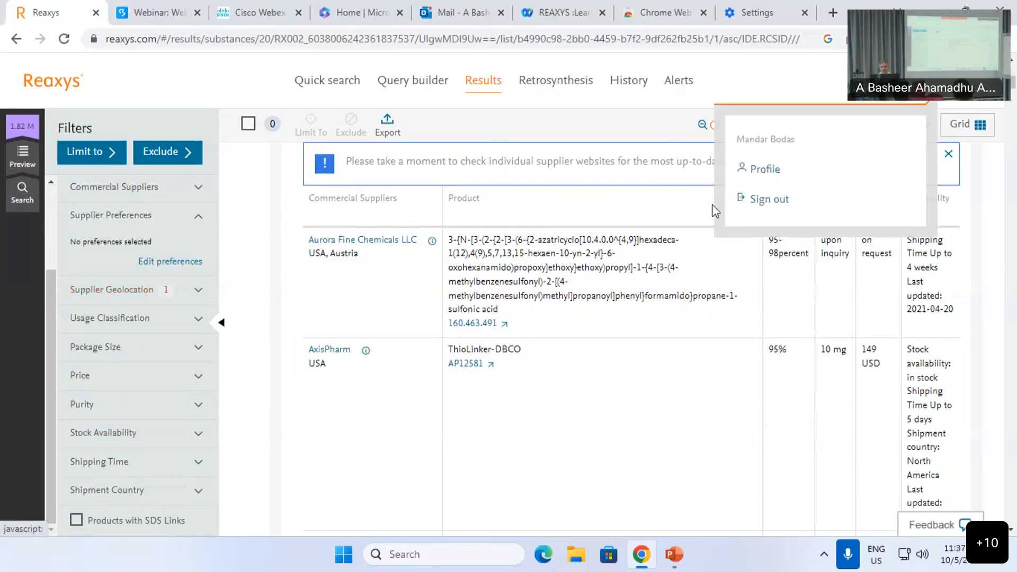
Step: Go to Profile Preferences and start editing the Preferred suppliers list
click(763, 171)
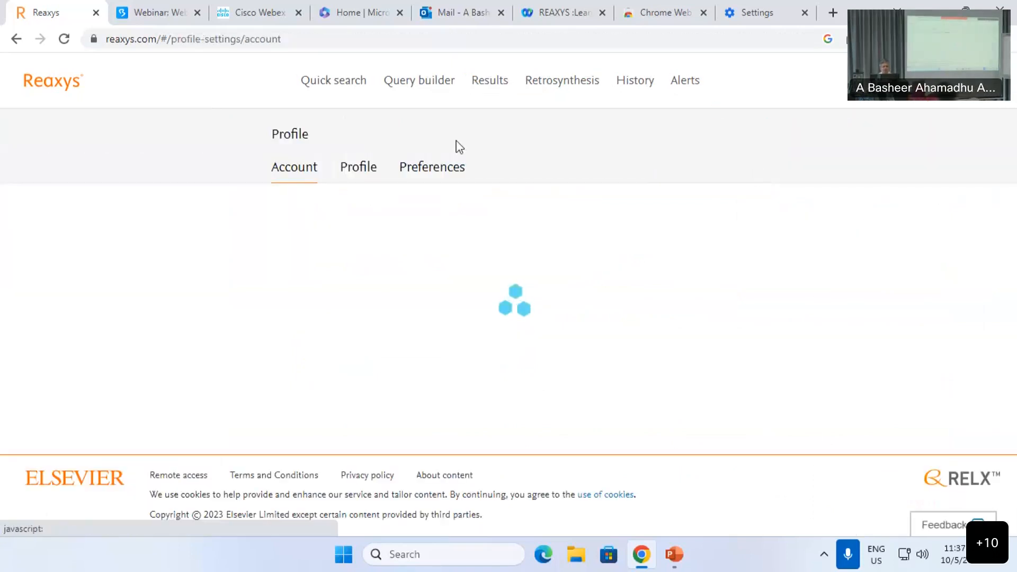
click(439, 178)
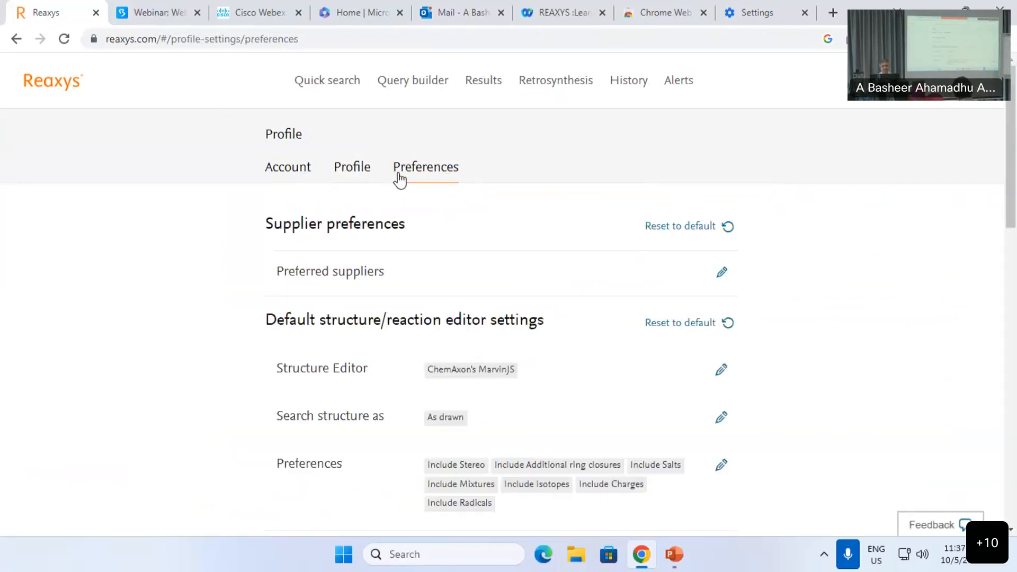
scroll(371, 259, down, 1)
scroll(734, 254, up, 1)
click(724, 279)
Step: Save abovchem, acadia scientific llc, adipogen ag and advamacs as preferred suppliers, then return to Results
scroll(404, 318, down, 3)
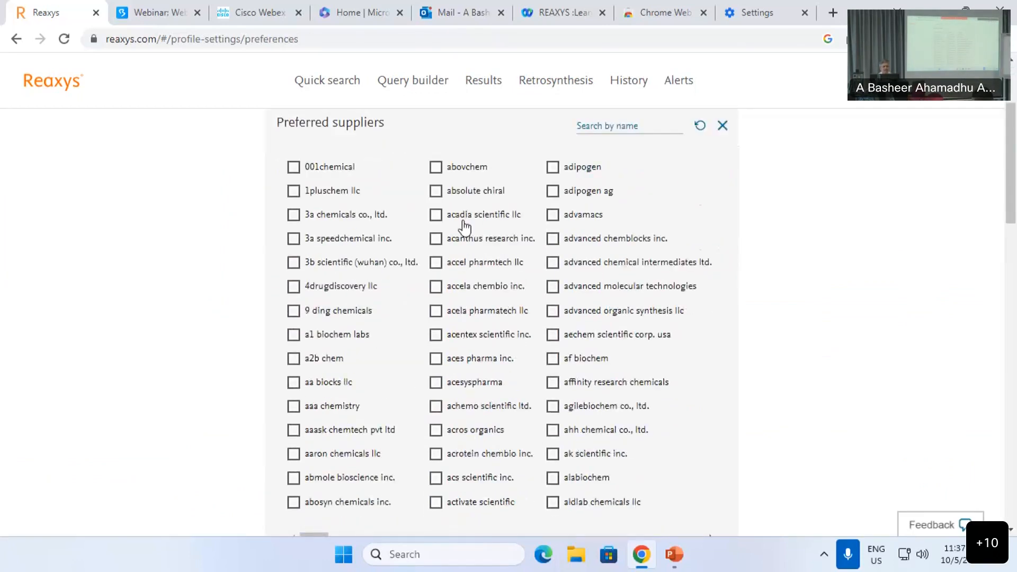
click(435, 215)
click(435, 167)
click(553, 191)
click(553, 215)
scroll(710, 381, down, 4)
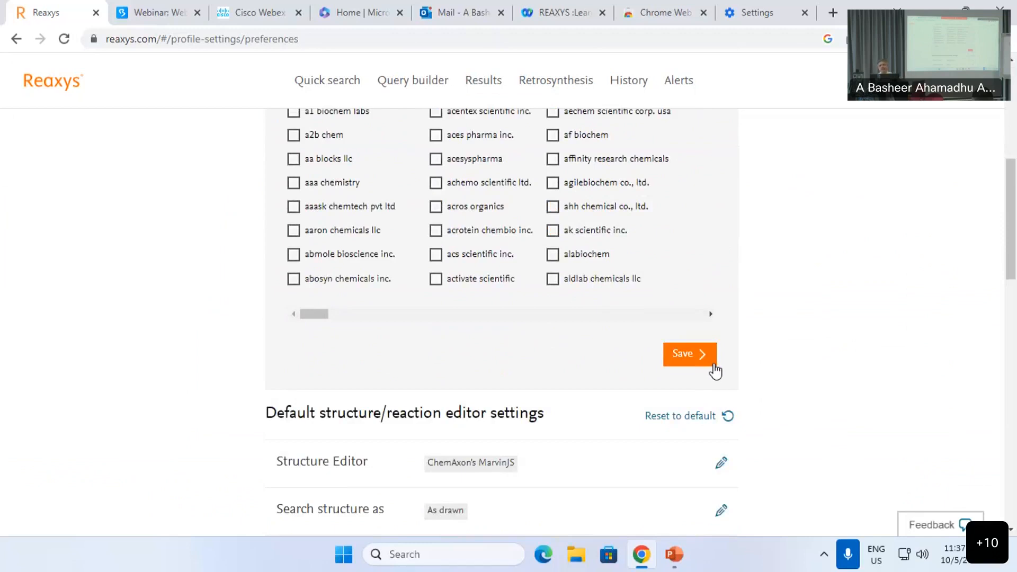
click(716, 366)
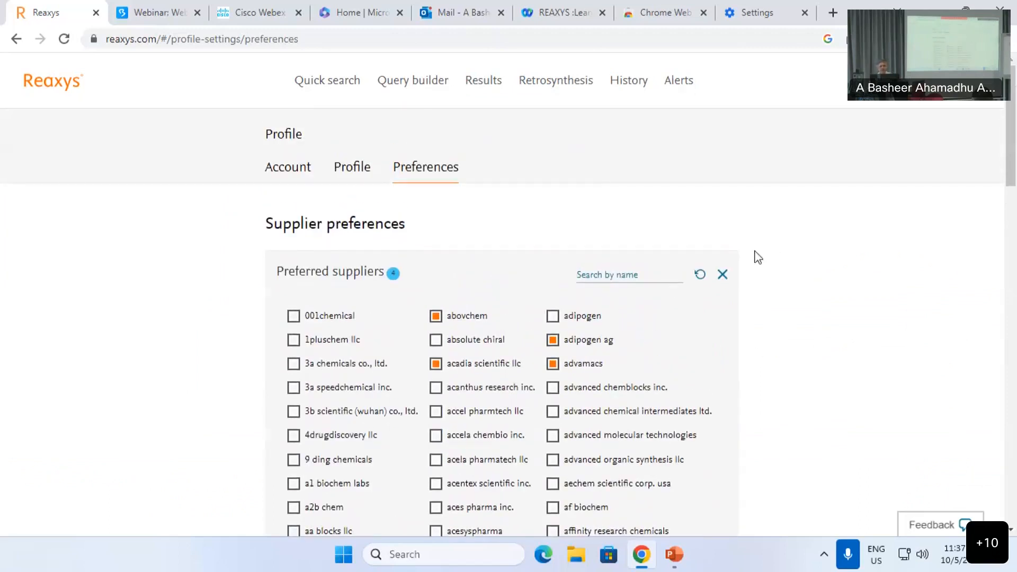
click(489, 90)
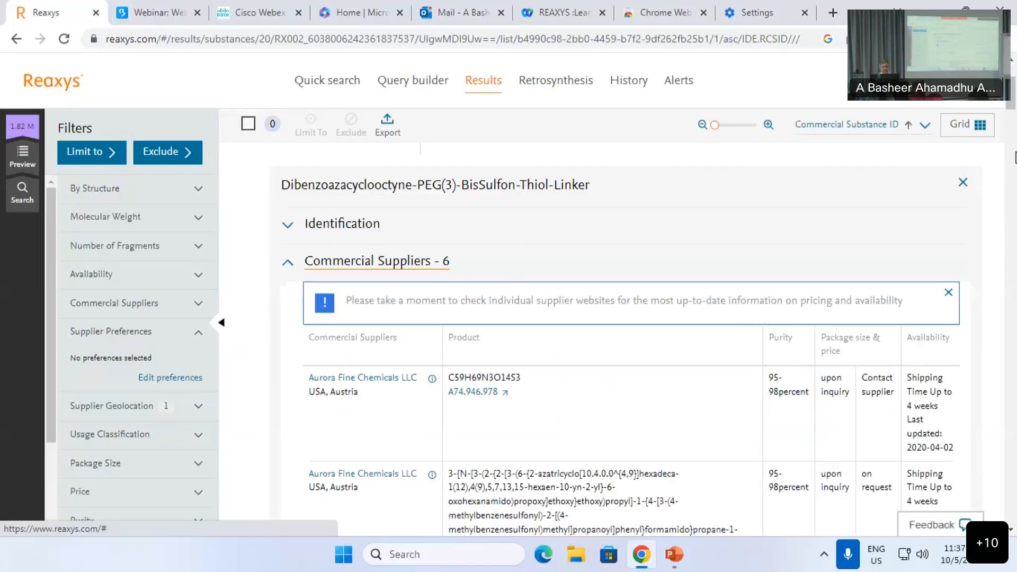
Step: Open the 1,152,949 Substances results from the overview and browse them in Grid view
click(20, 156)
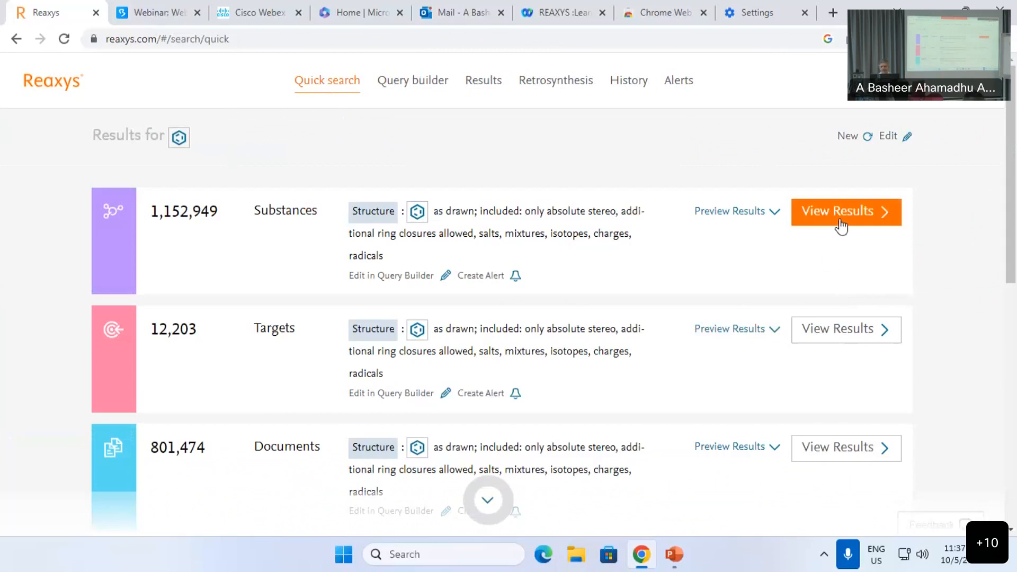
click(841, 215)
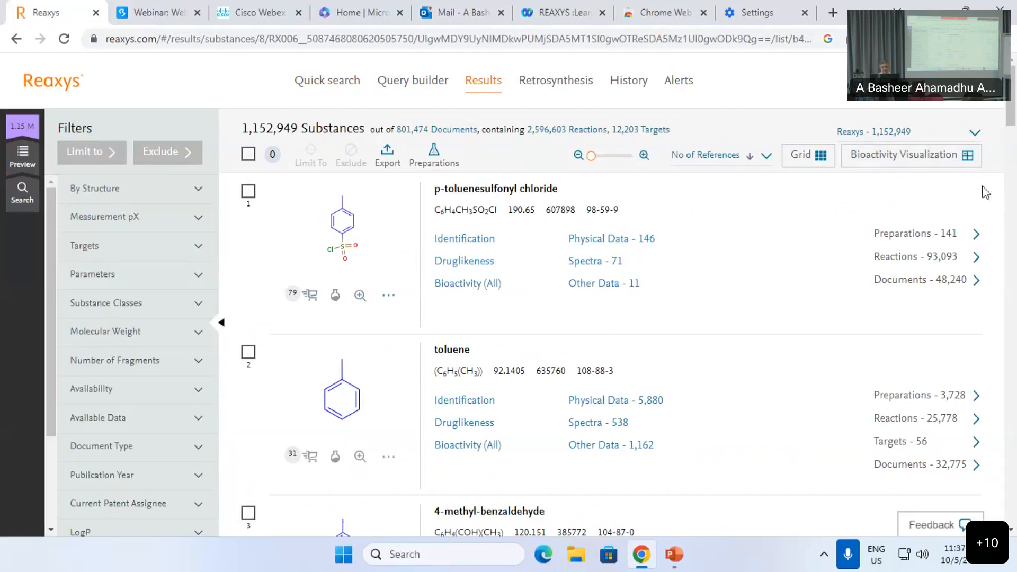
click(807, 156)
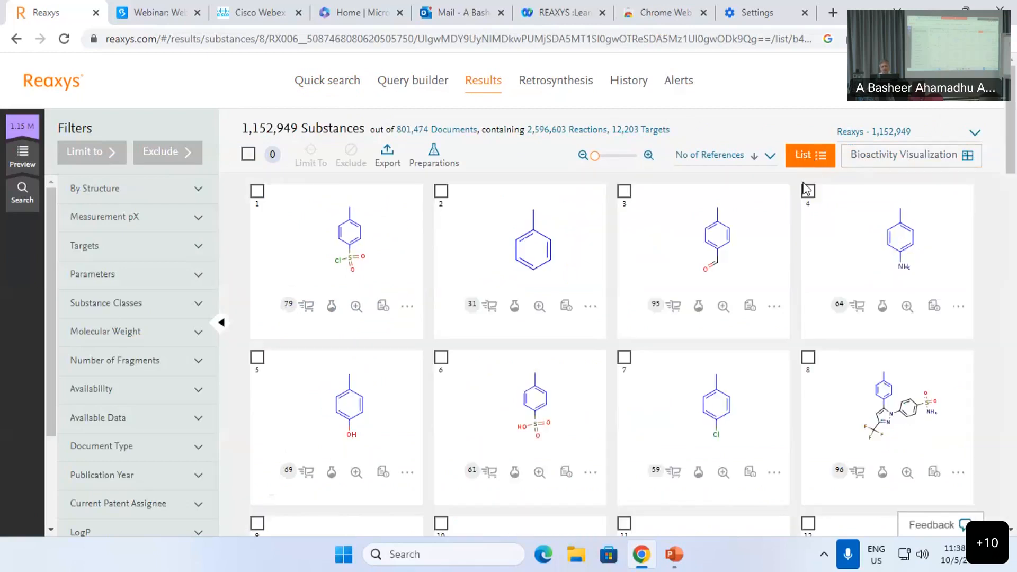
scroll(390, 379, down, 8)
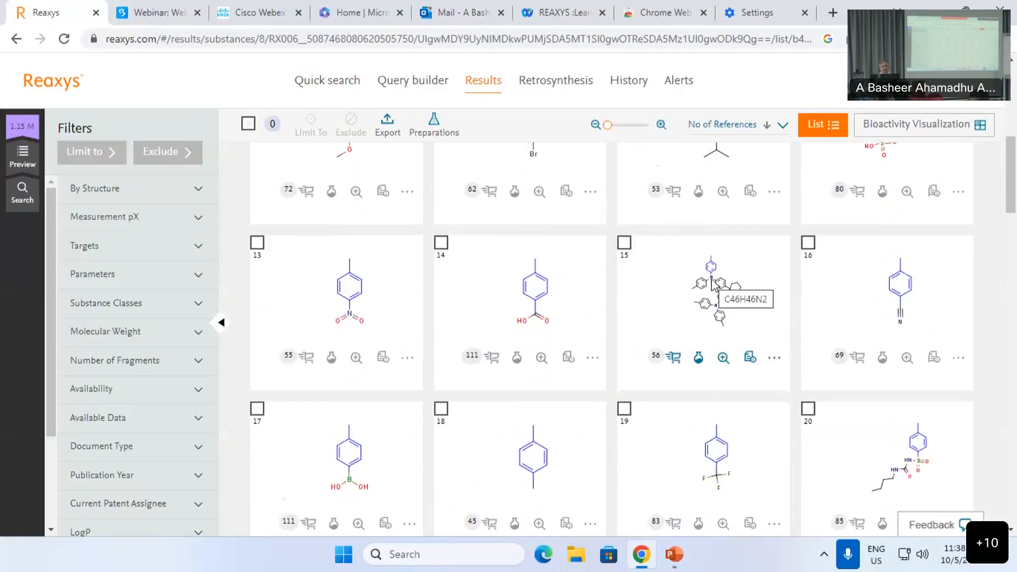
scroll(714, 296, down, 5)
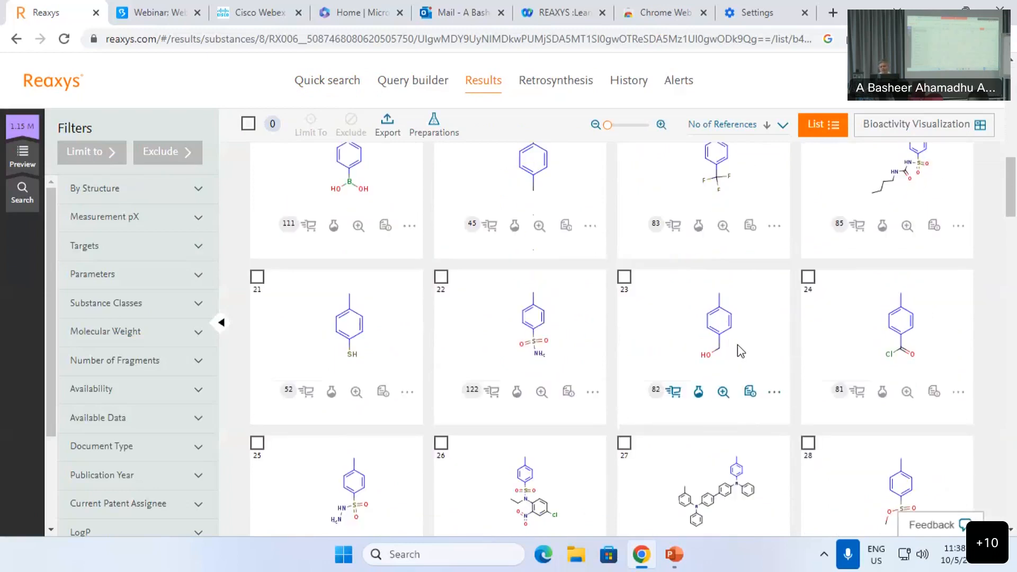
scroll(737, 344, up, 15)
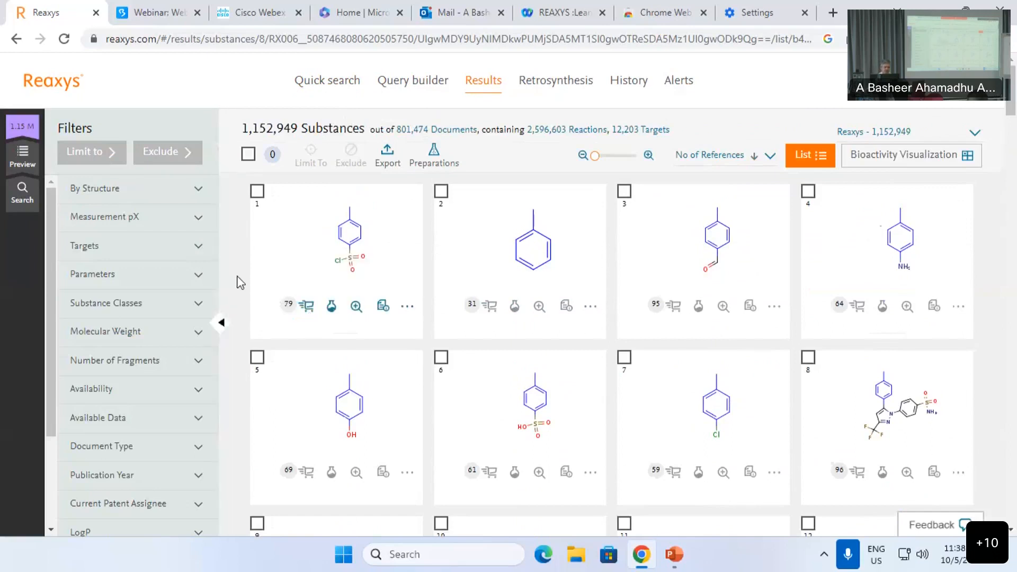
mouse_move(310, 313)
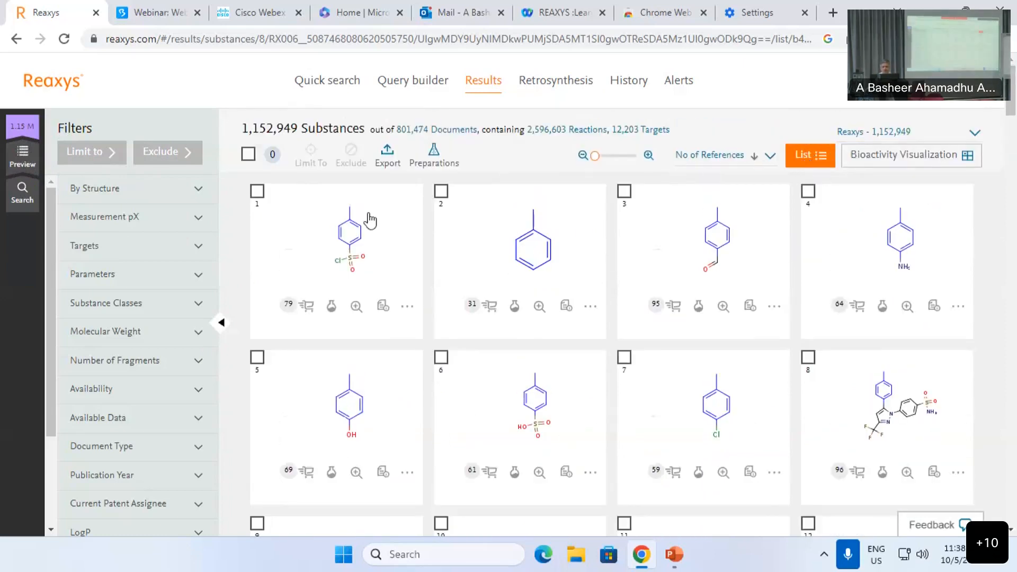
Step: Navigate back, wait out the Page Unresponsive dialog, and reload to reach Quick search
click(16, 39)
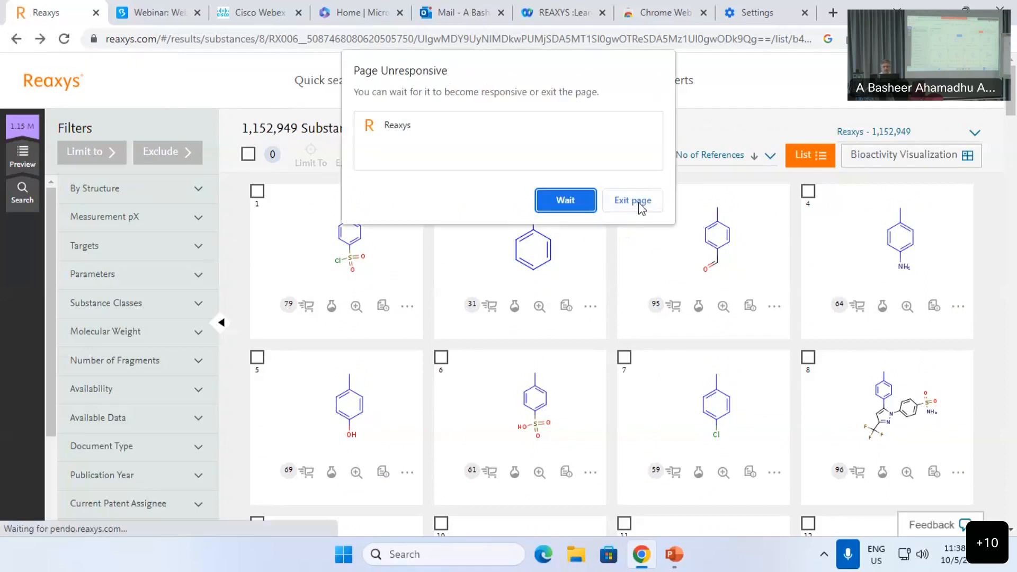
click(562, 200)
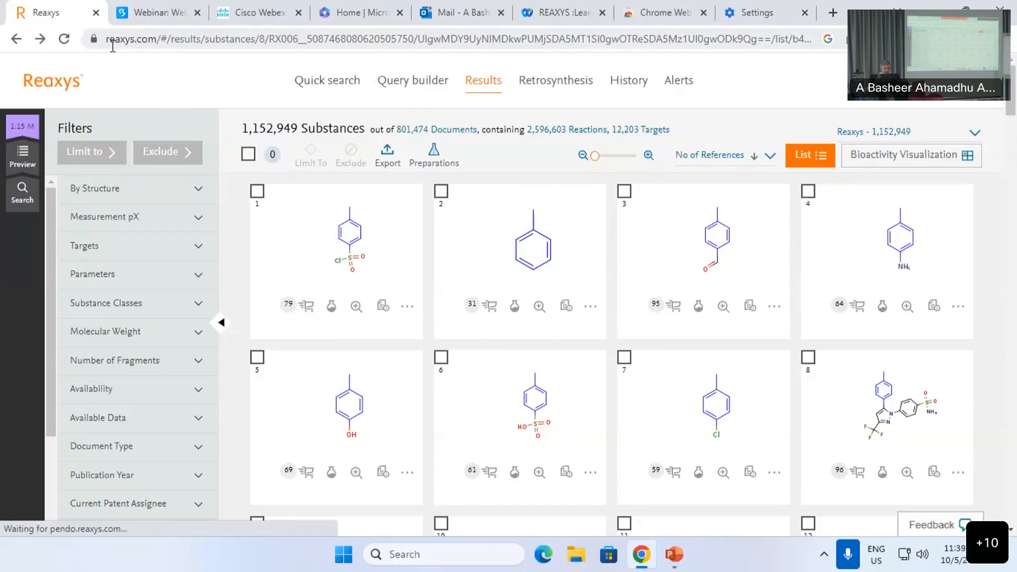
click(64, 39)
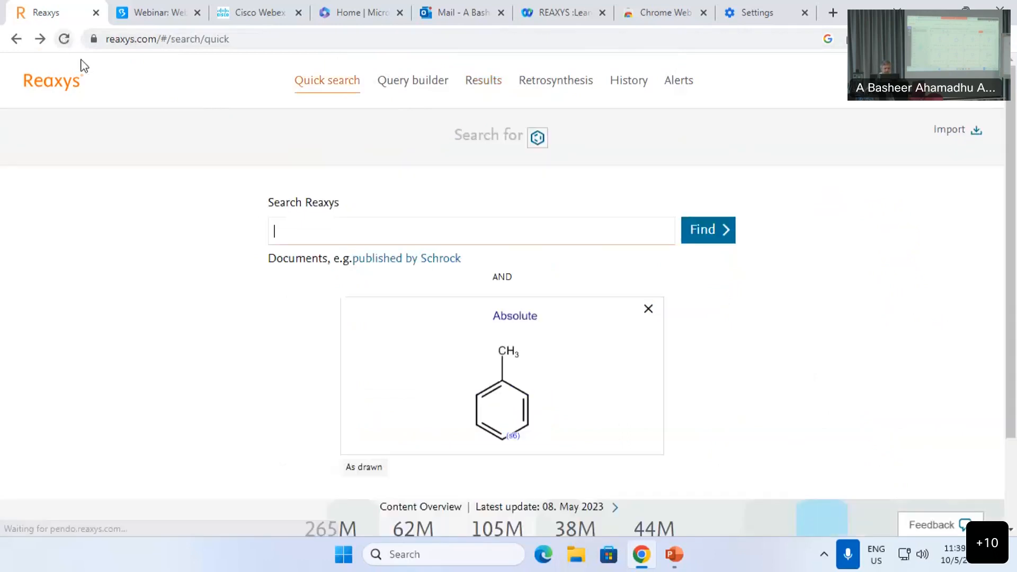
Step: In MarvinJS, change the bottom toluene ring atom's substitution count from s0 to s*
click(543, 377)
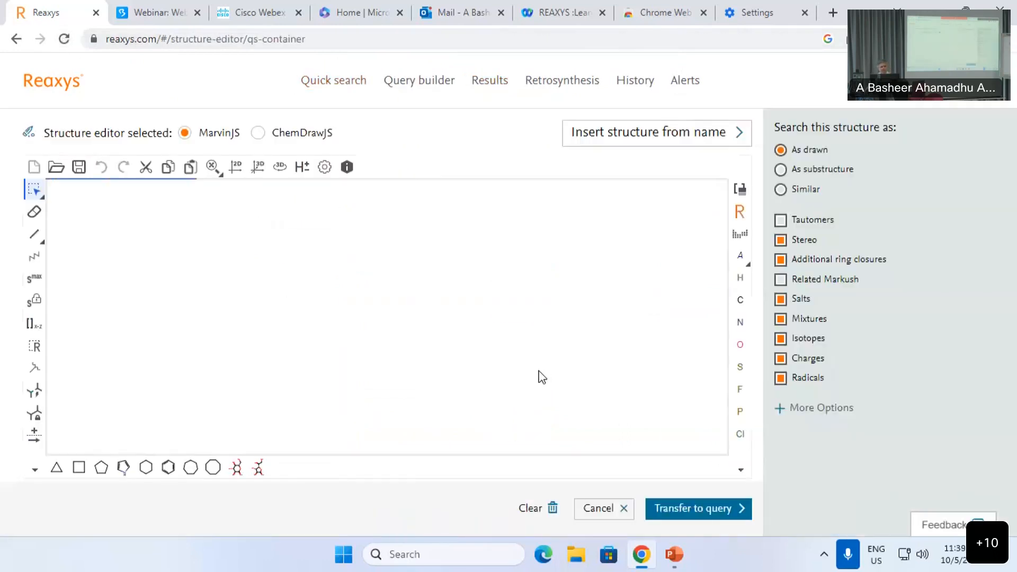
click(43, 284)
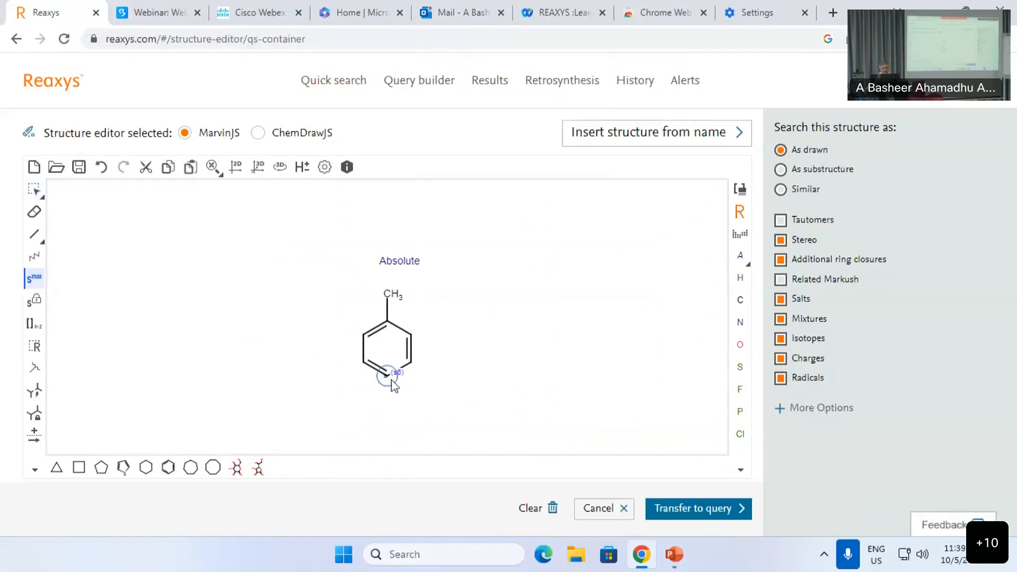
click(36, 302)
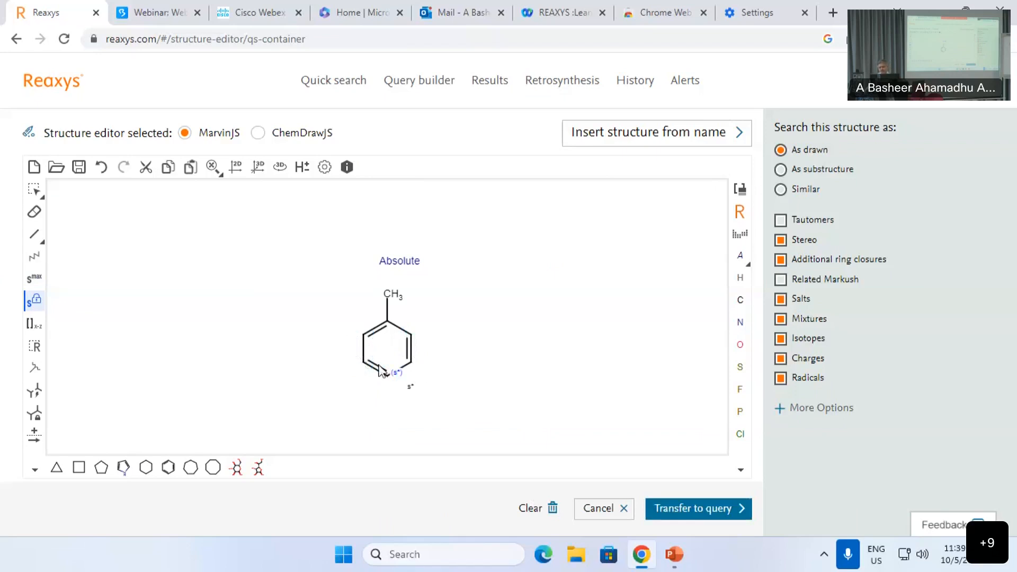
Step: Exclude charged forms and run the as-drawn toluene structure search
click(699, 513)
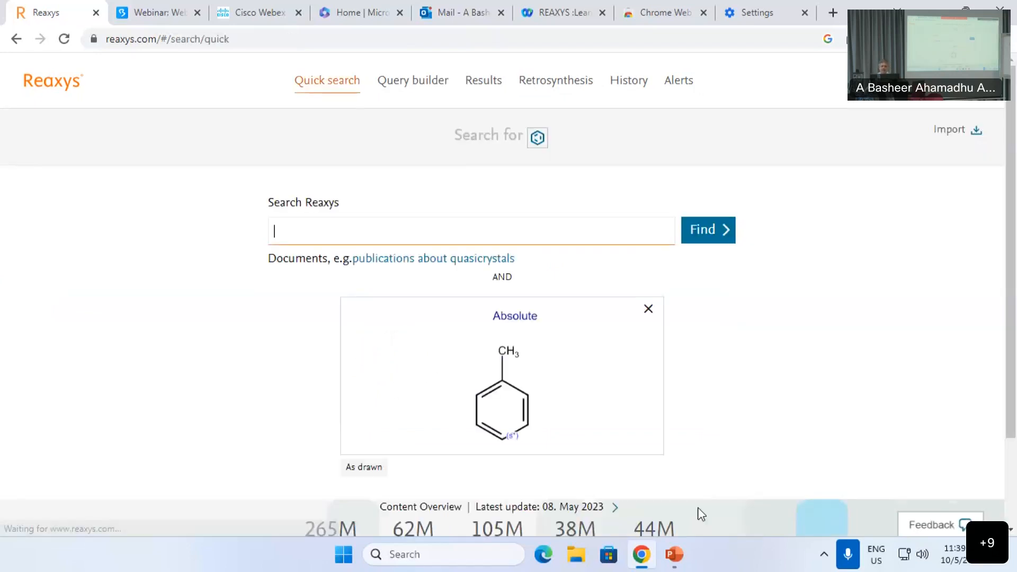
click(560, 365)
click(812, 354)
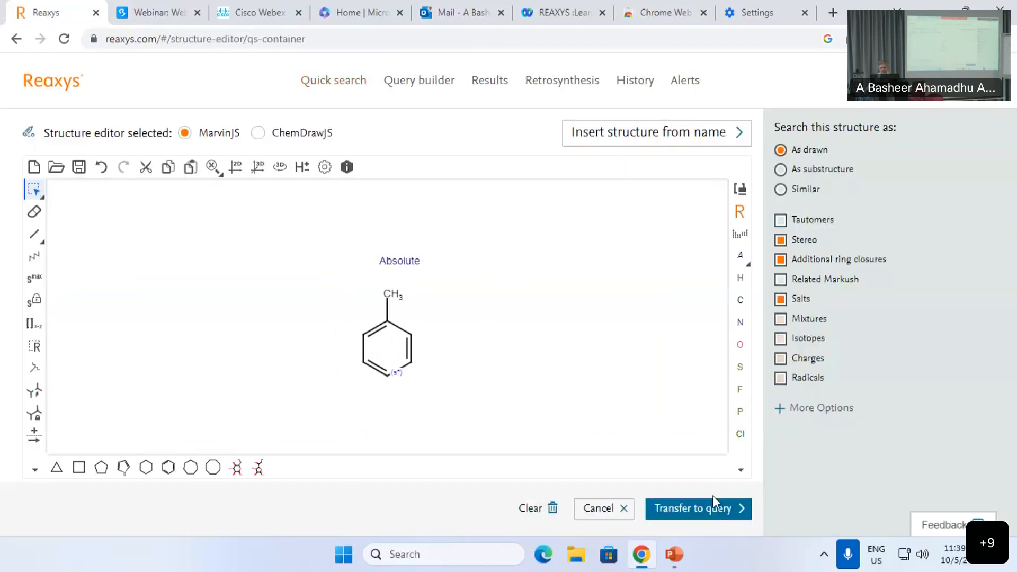
click(711, 512)
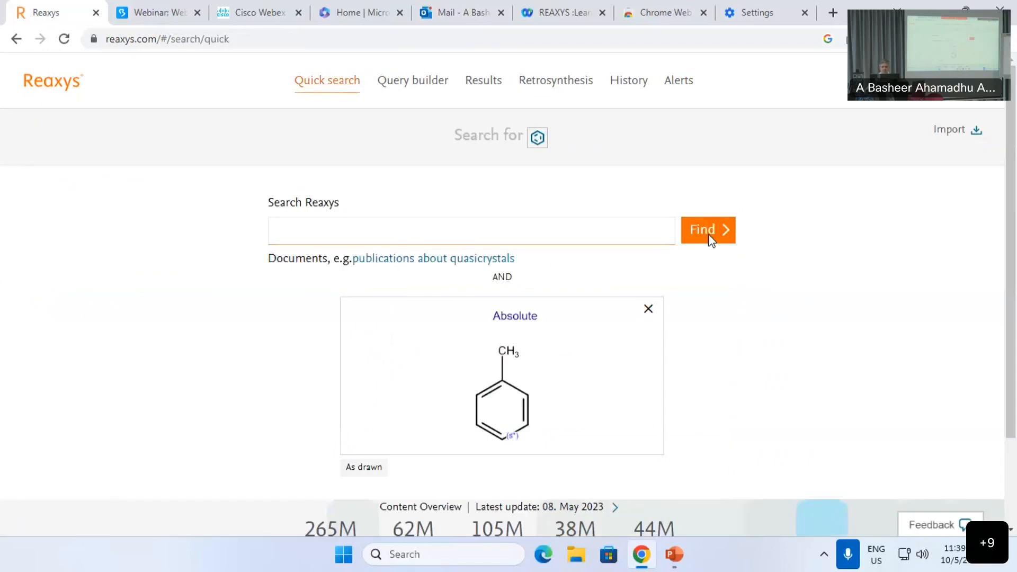
click(708, 234)
Step: Open the 12,417 matching substances and browse them as a structure grid
scroll(699, 265, down, 5)
scroll(702, 281, up, 6)
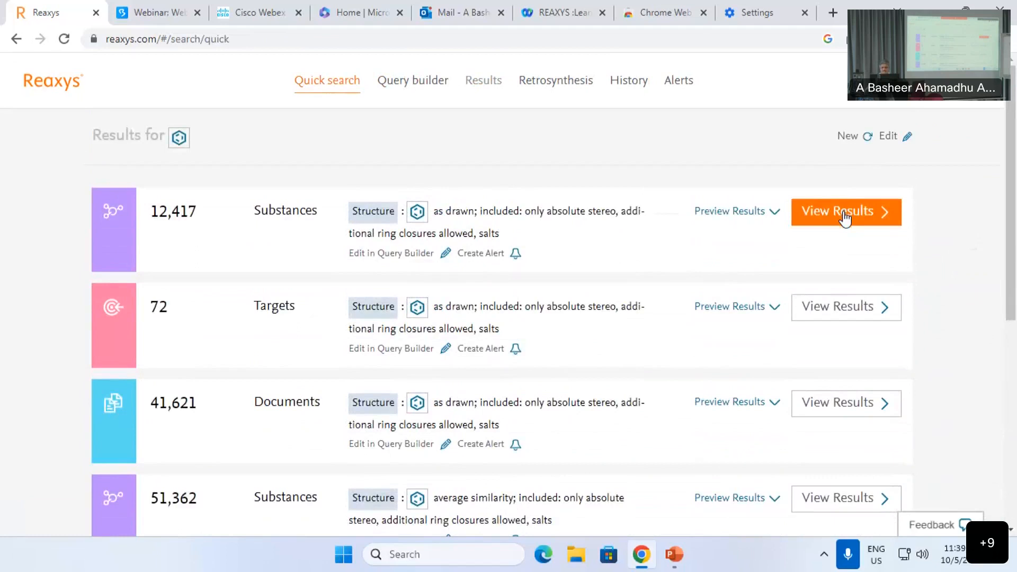
click(844, 216)
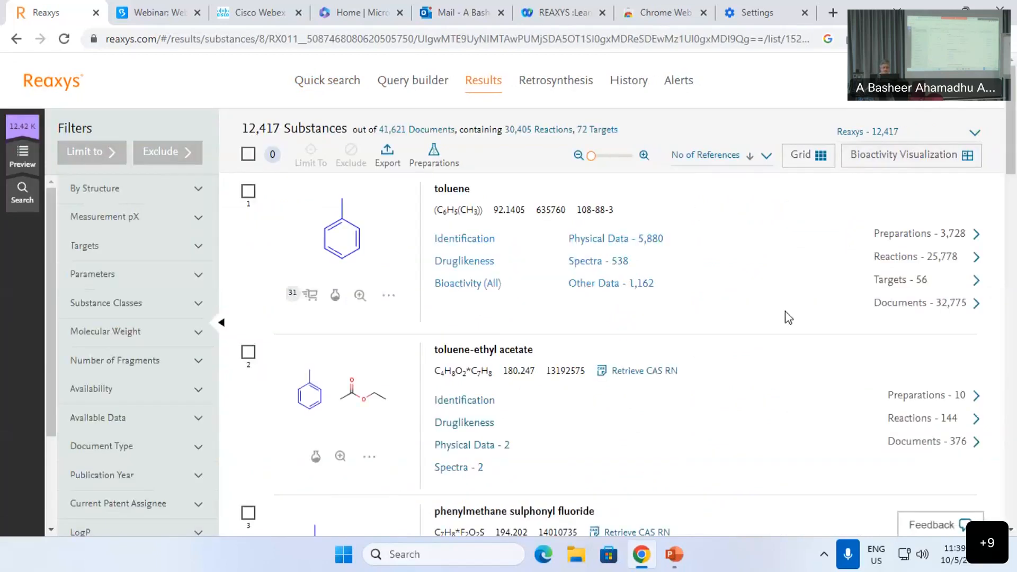
click(822, 156)
scroll(677, 390, down, 6)
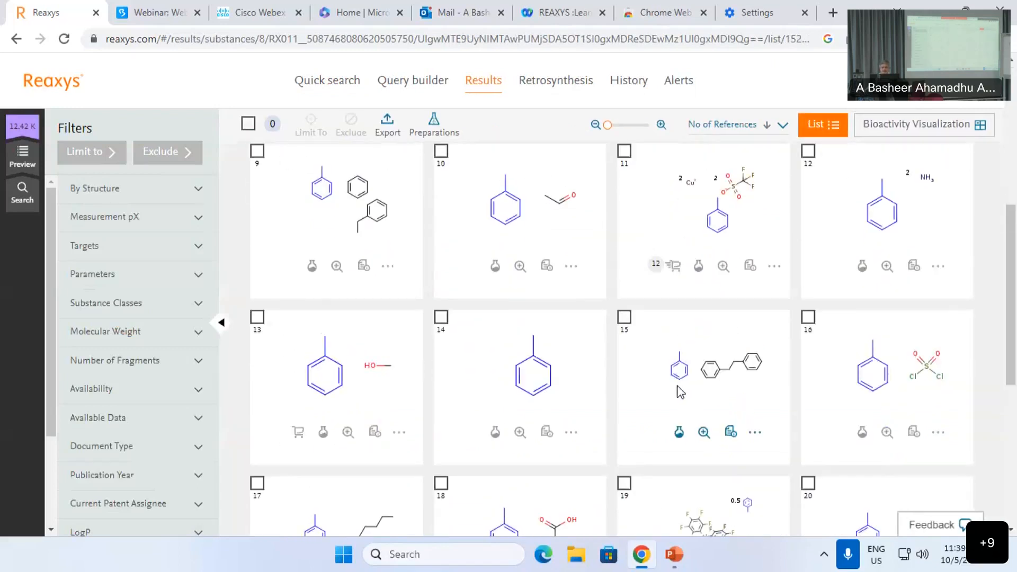
scroll(681, 392, down, 15)
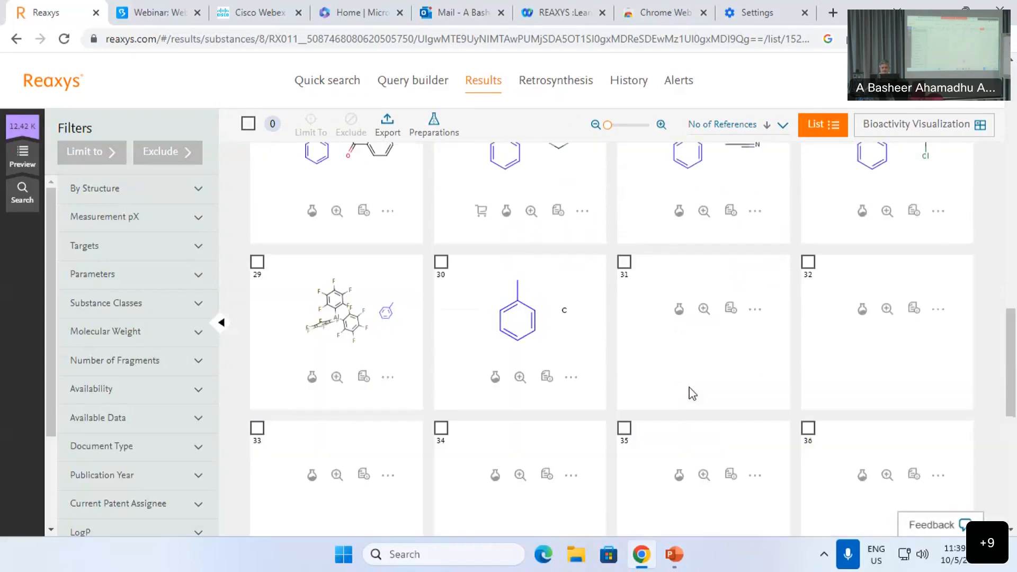
scroll(692, 393, down, 8)
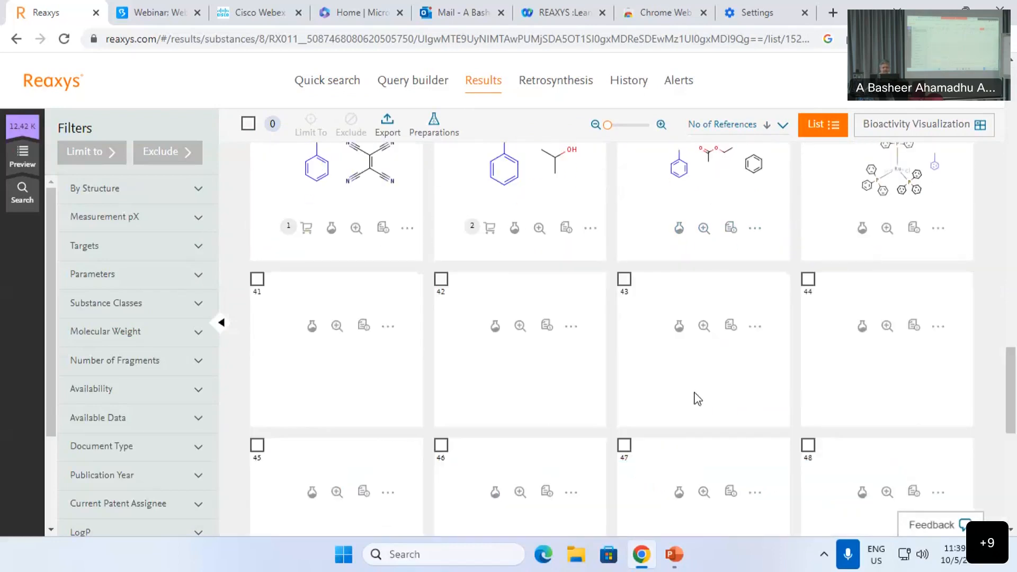
scroll(697, 399, up, 5)
scroll(705, 394, down, 4)
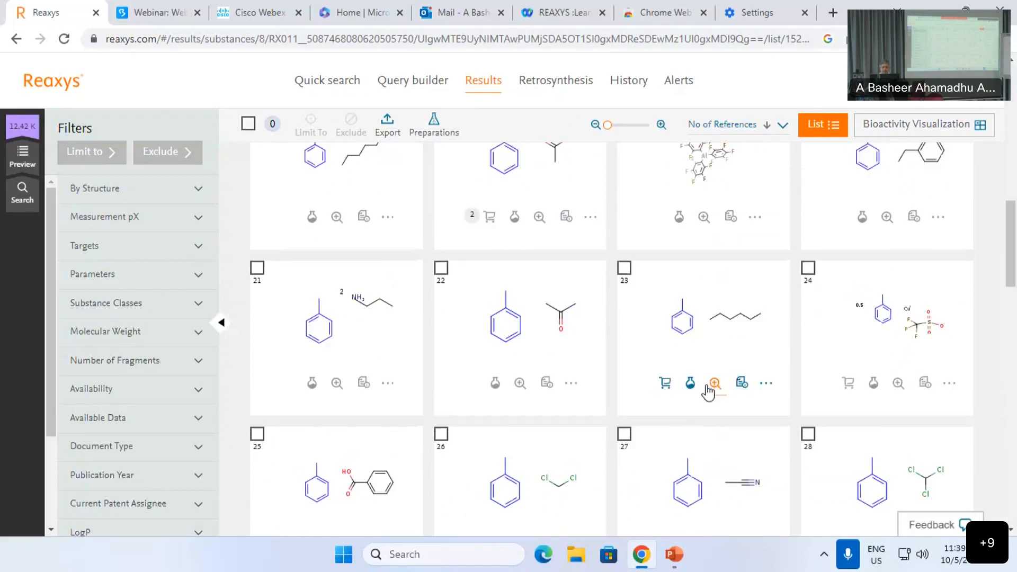
scroll(718, 395, up, 7)
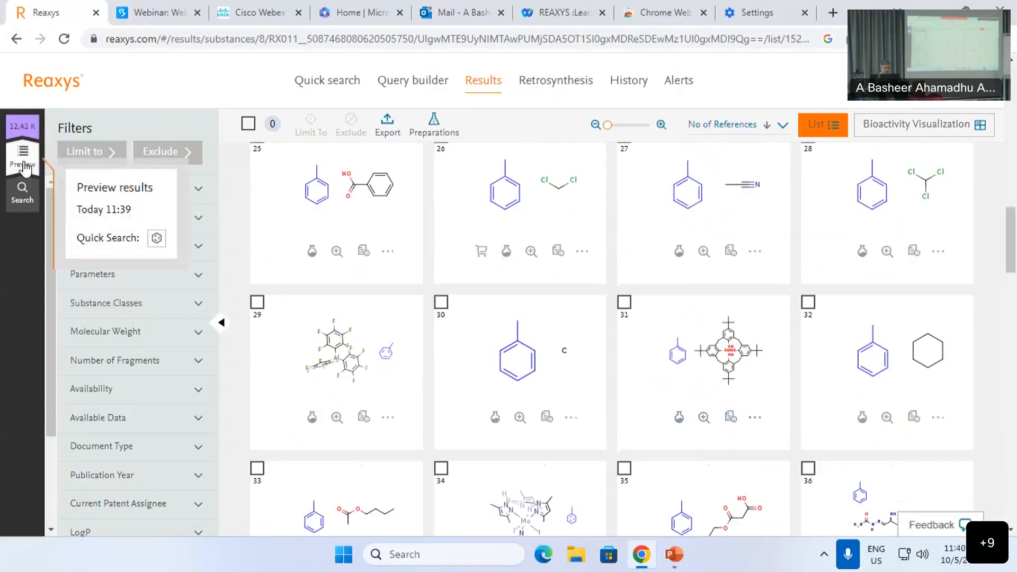
Step: Switch the toluene query to an As substructure search and run it
click(106, 236)
click(895, 138)
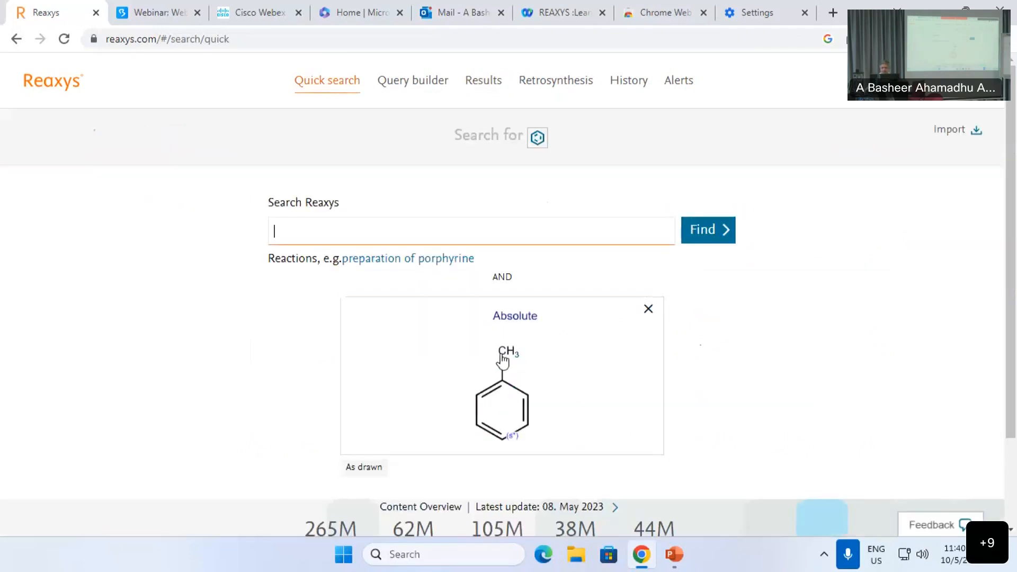
click(401, 469)
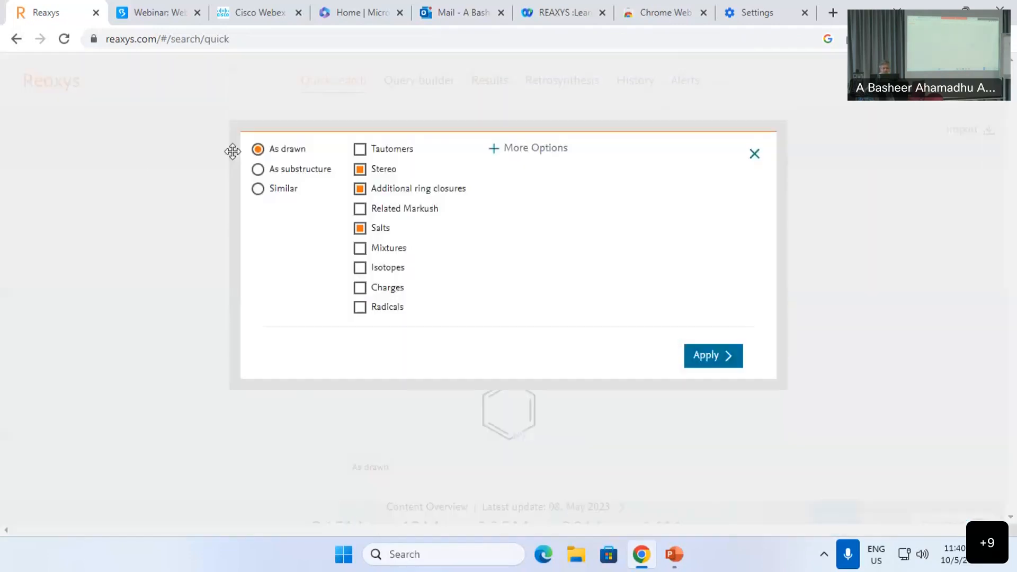
click(270, 170)
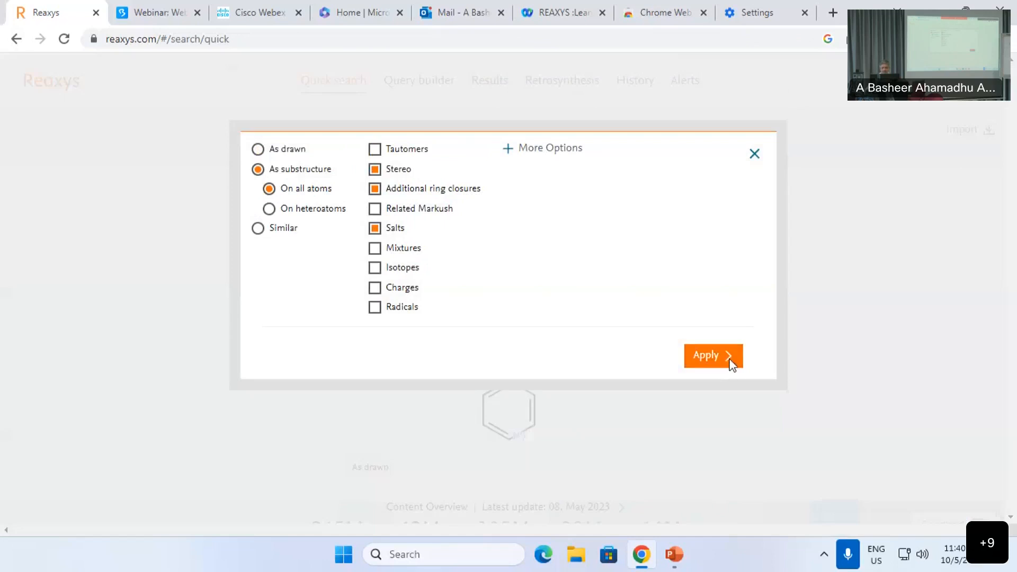
click(729, 365)
click(714, 230)
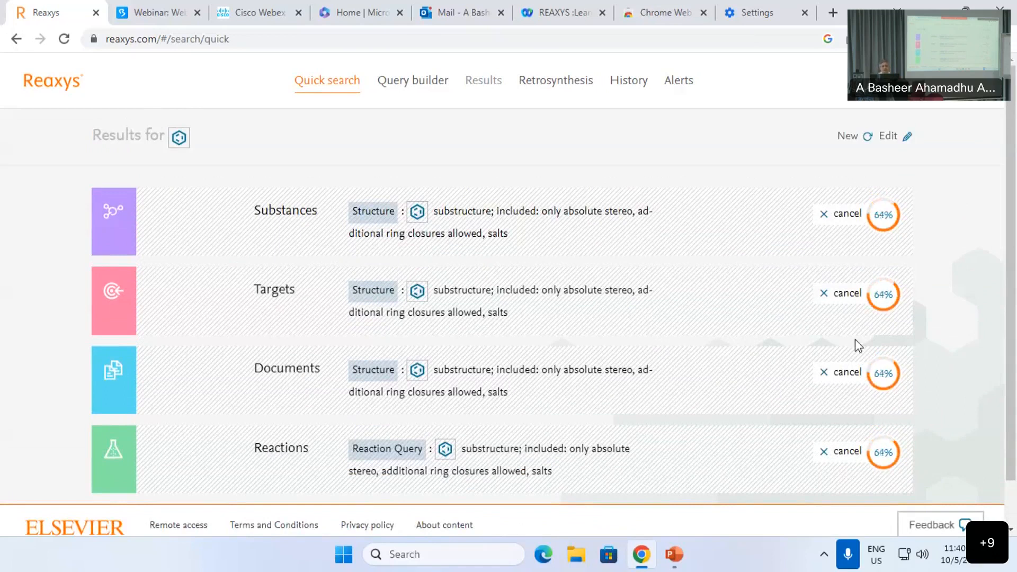
Step: Cancel the Substances, Targets, Documents and Reactions searches, then start a new empty quick search
scroll(835, 371, down, 1)
scroll(838, 377, down, 1)
scroll(838, 378, up, 2)
scroll(886, 253, down, 1)
scroll(890, 265, up, 1)
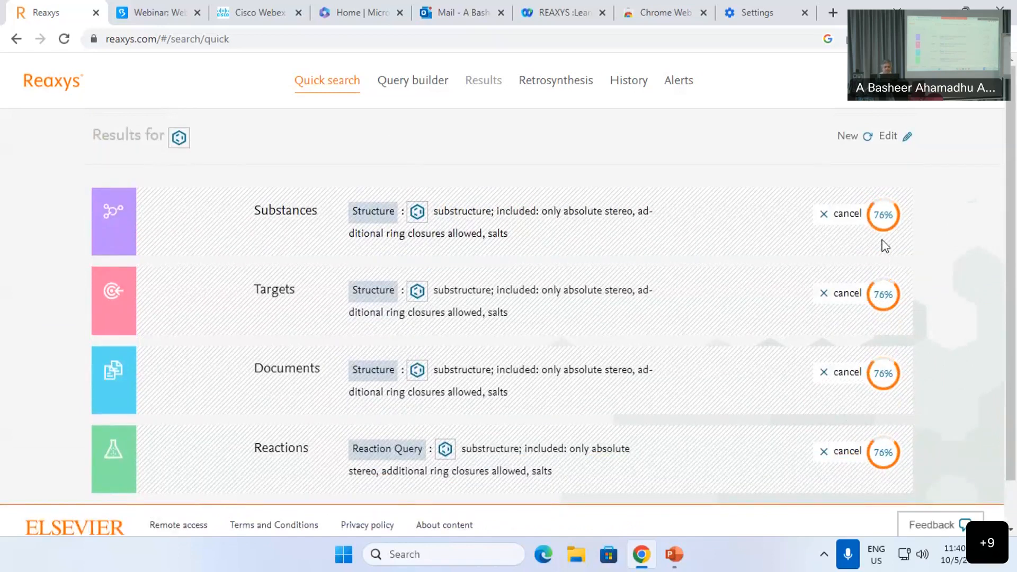
click(854, 213)
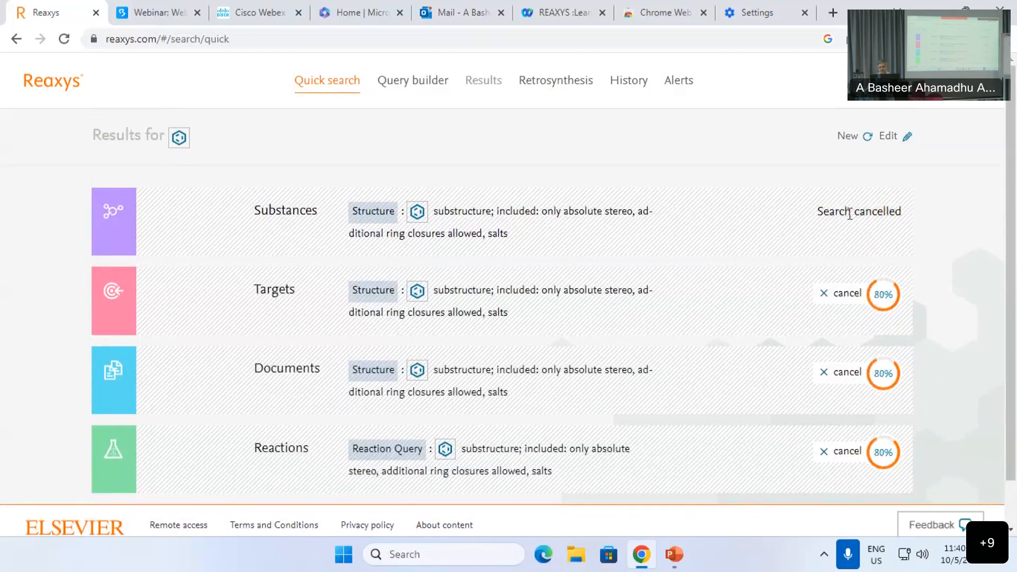
click(850, 294)
click(846, 376)
click(842, 451)
scroll(908, 397, down, 1)
scroll(794, 318, up, 1)
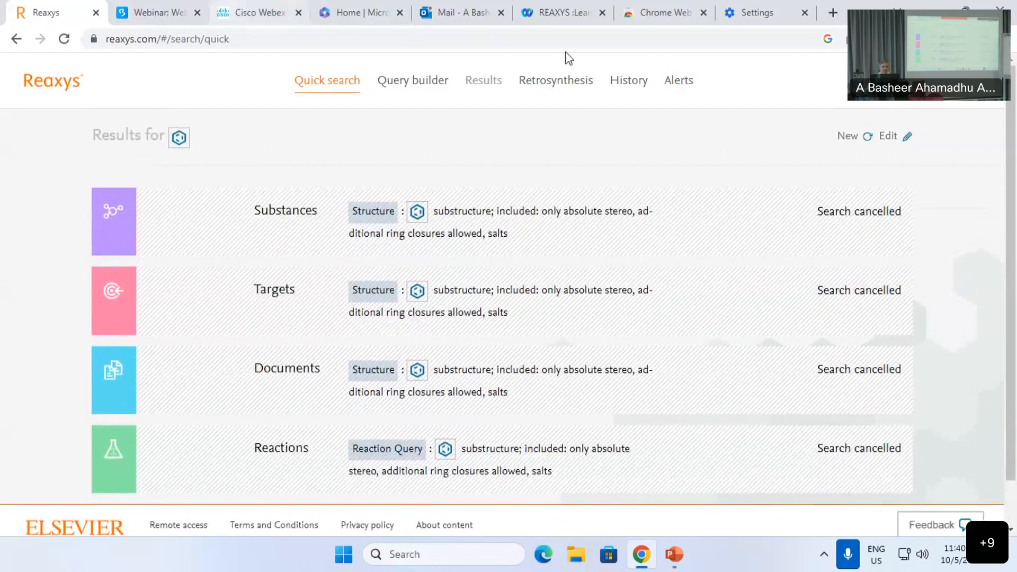
click(848, 137)
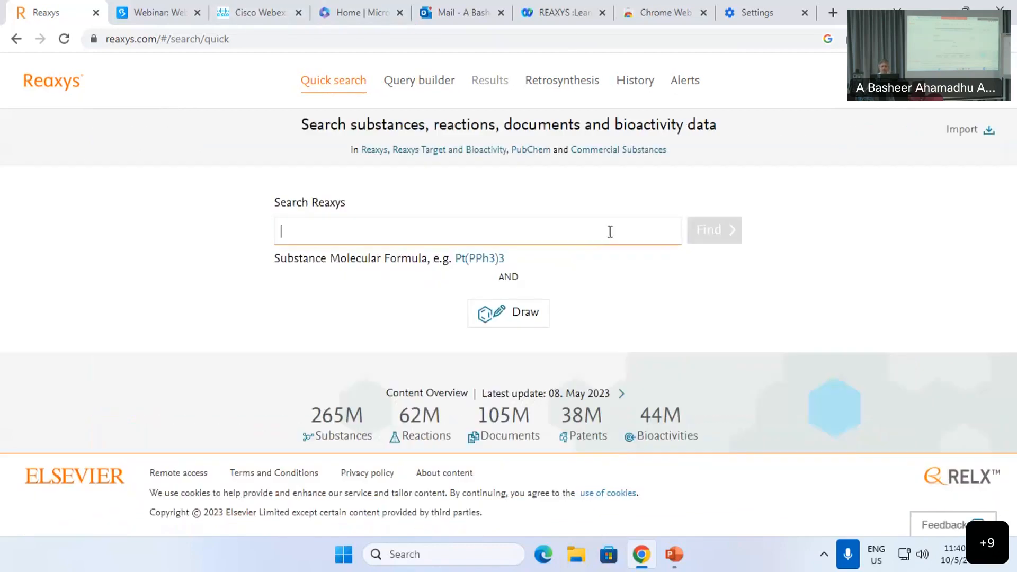
Step: Draw toluene in MarvinJS: a benzene ring with a methyl on its top atom
click(509, 319)
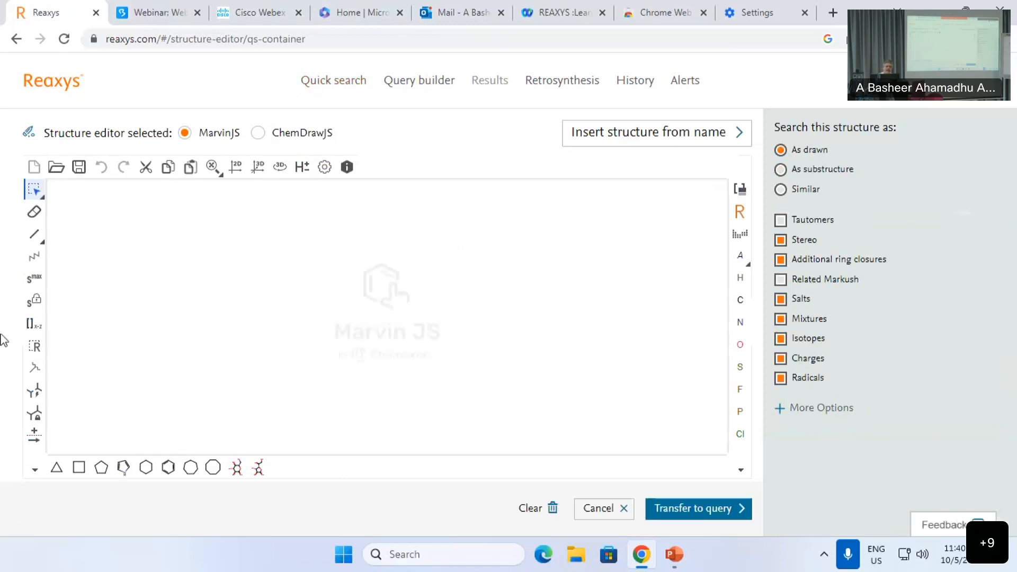
click(159, 467)
click(308, 295)
click(34, 233)
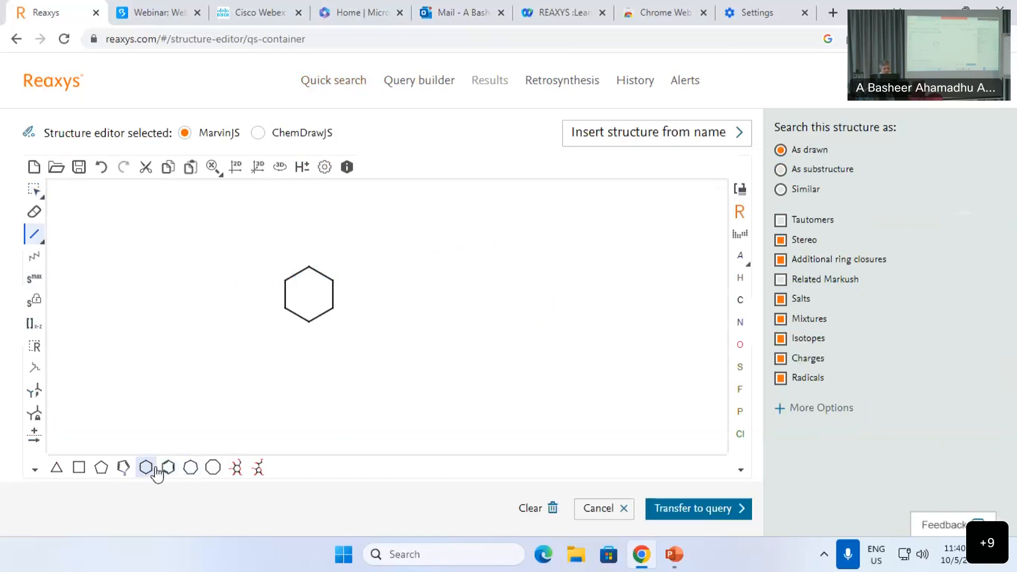
key(ctrl+a)
key(Delete)
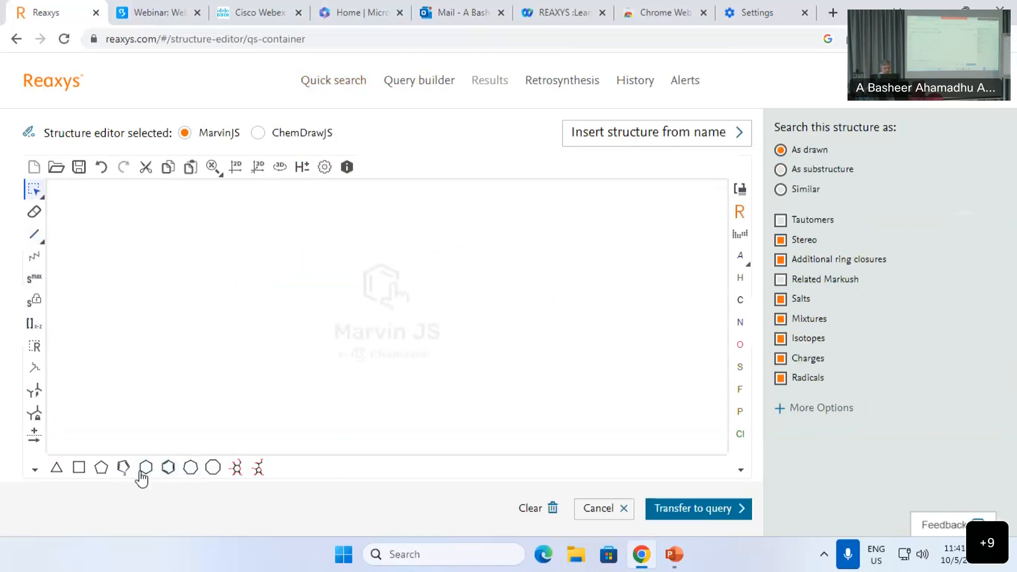
click(168, 468)
click(294, 312)
click(34, 234)
click(293, 290)
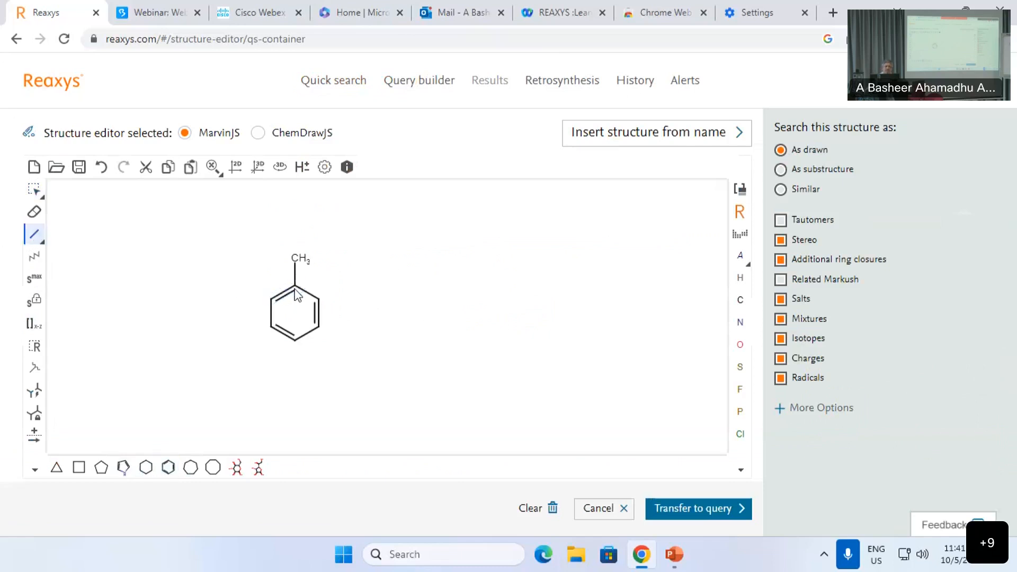
Step: Add a second methyl via a position variation bond spanning three lower ring atoms
click(42, 244)
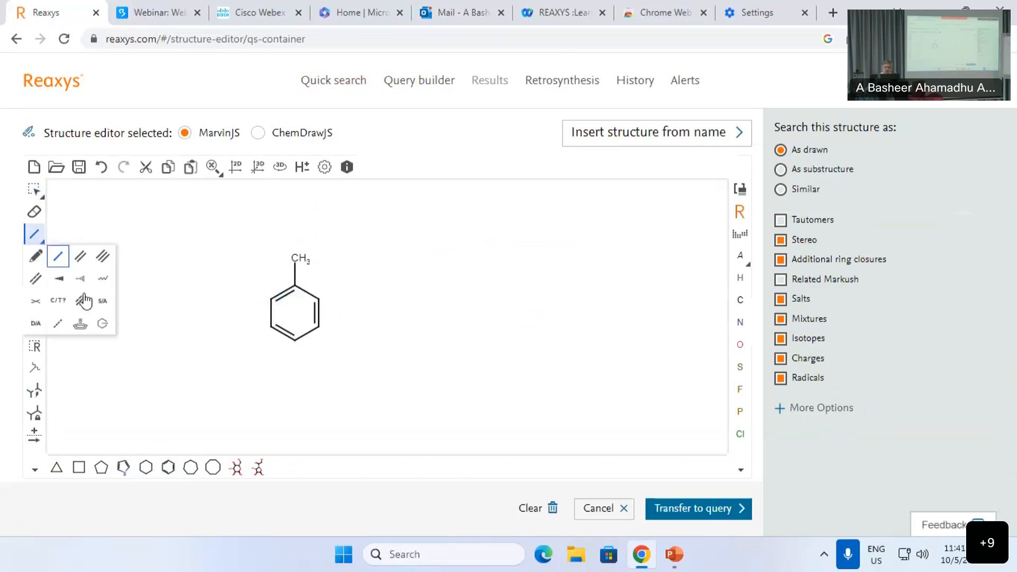
click(102, 324)
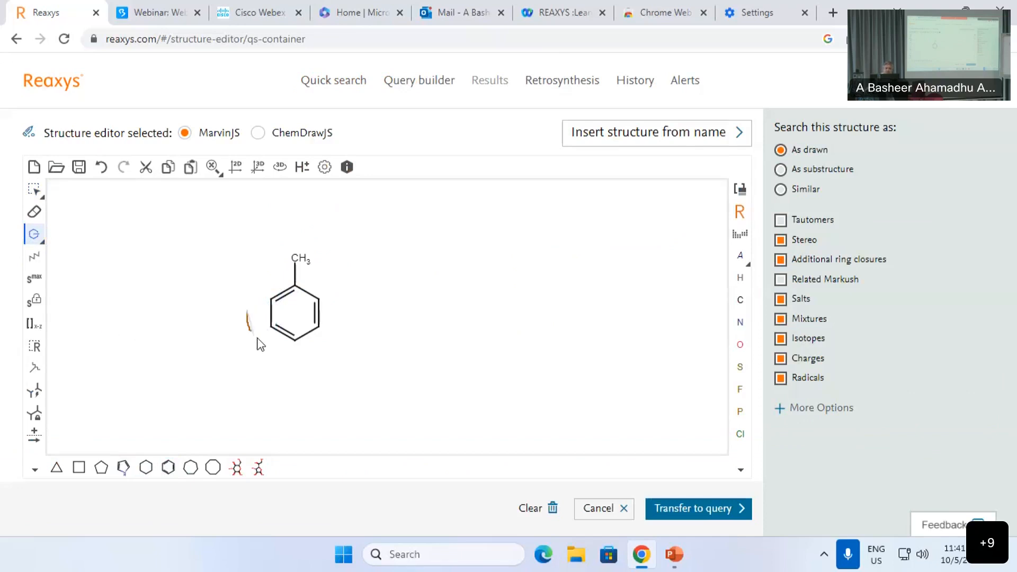
mouse_move(296, 366)
mouse_down()
mouse_move(335, 359)
mouse_move(349, 335)
mouse_move(345, 304)
mouse_up()
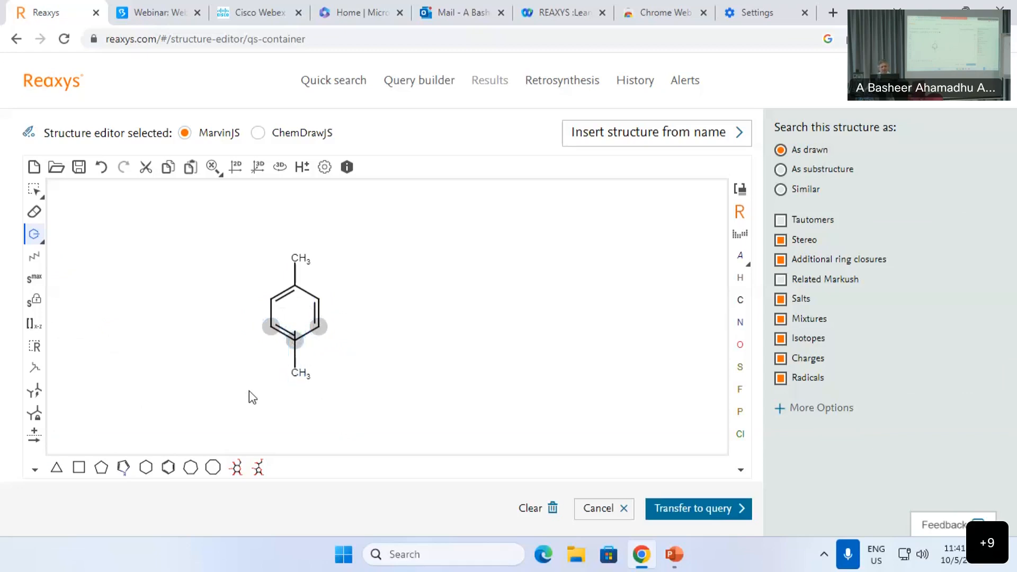
scroll(254, 391, down, 2)
Step: Make the variable substituent a [C, N, O, F, Cl] atom list
click(740, 236)
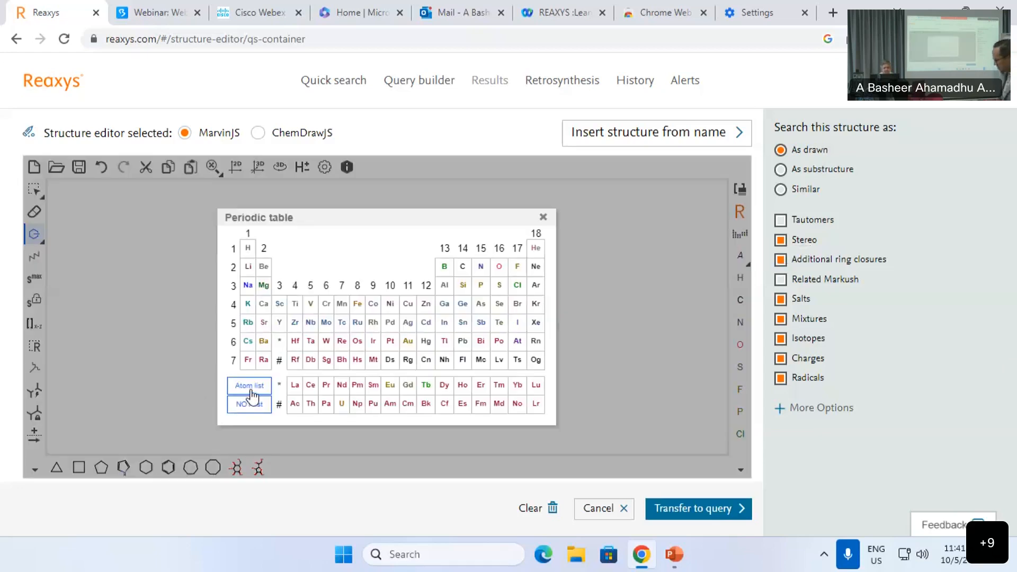
click(462, 250)
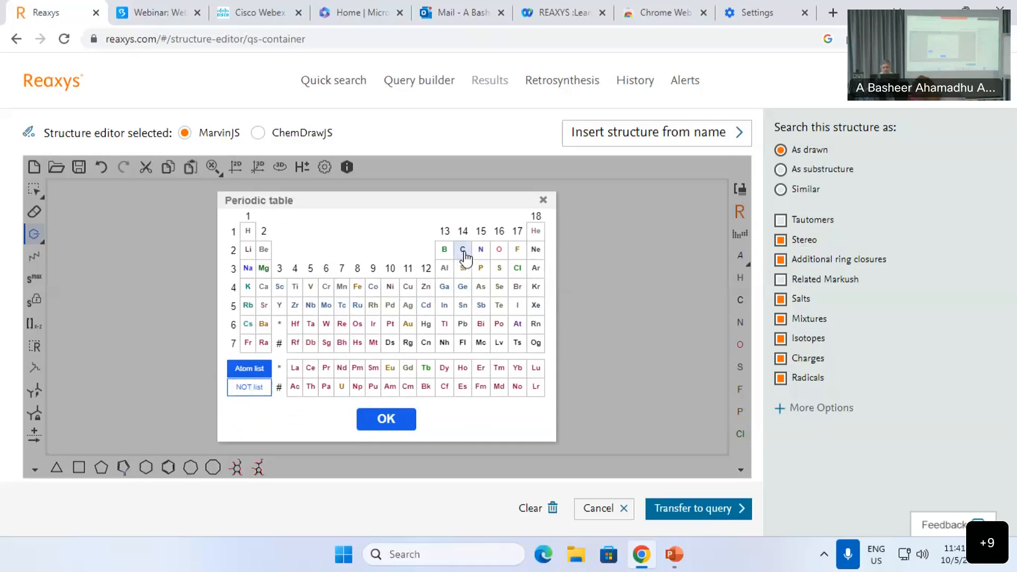
click(480, 250)
click(518, 249)
click(517, 268)
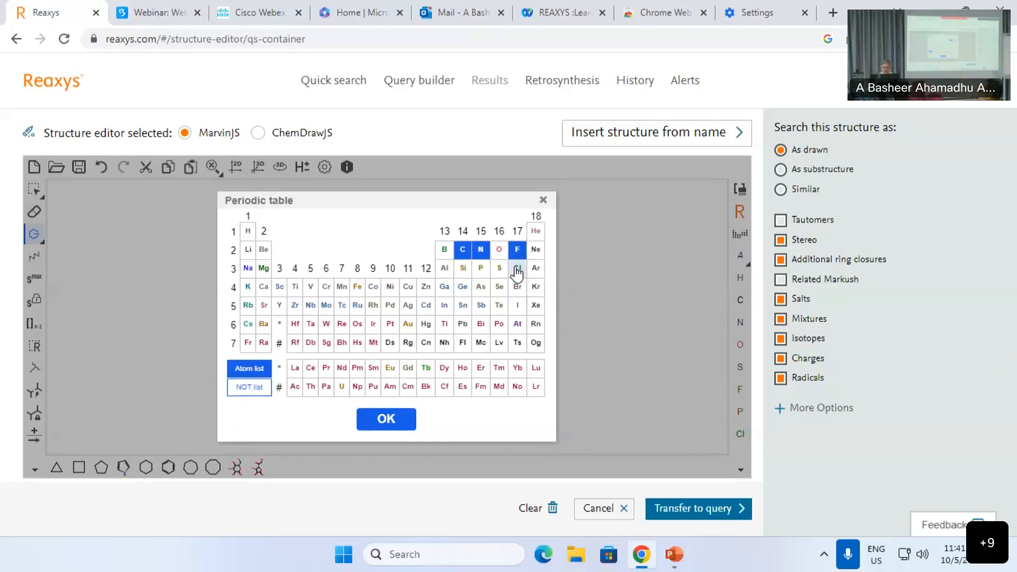
click(383, 420)
click(295, 373)
click(295, 374)
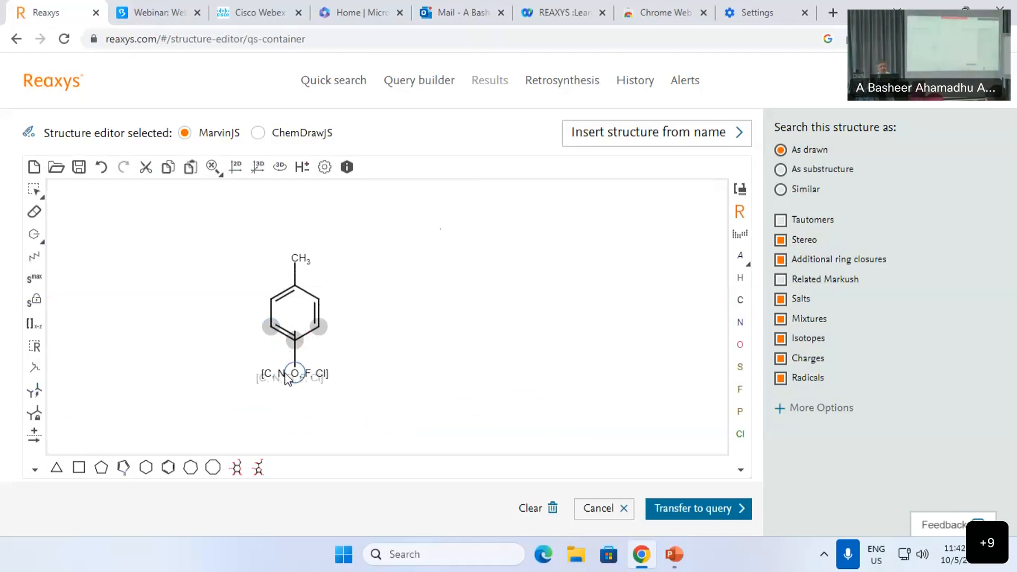
Step: Exclude salts, isotopes, charges and radicals, then transfer the query and run the search
click(780, 299)
click(779, 339)
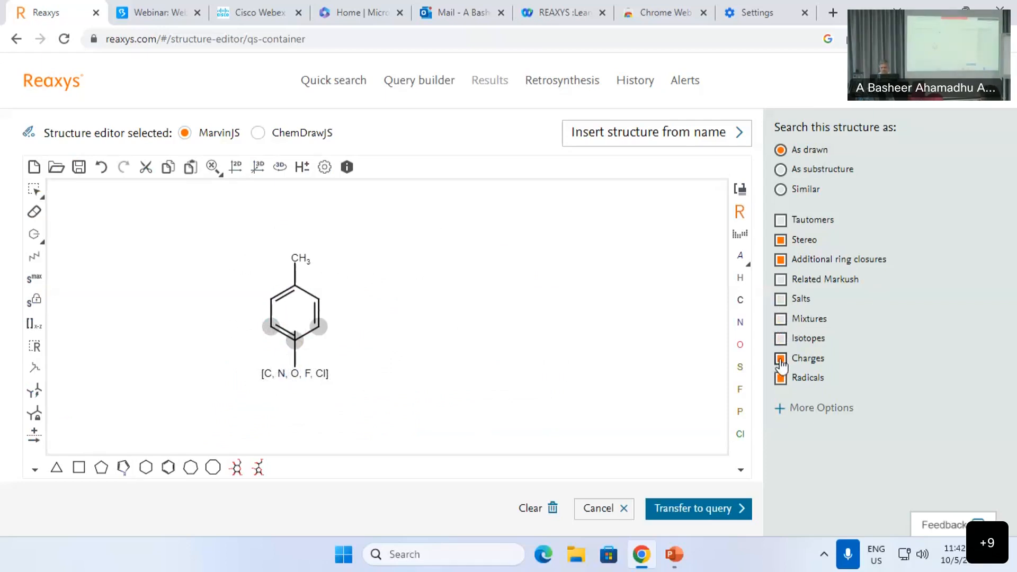
click(780, 358)
click(780, 377)
click(708, 511)
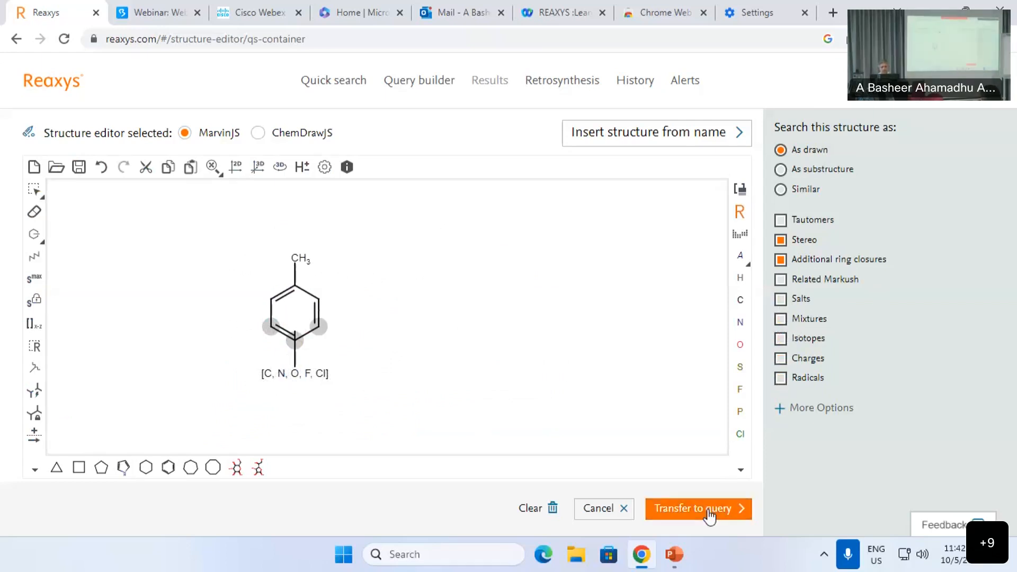
click(713, 231)
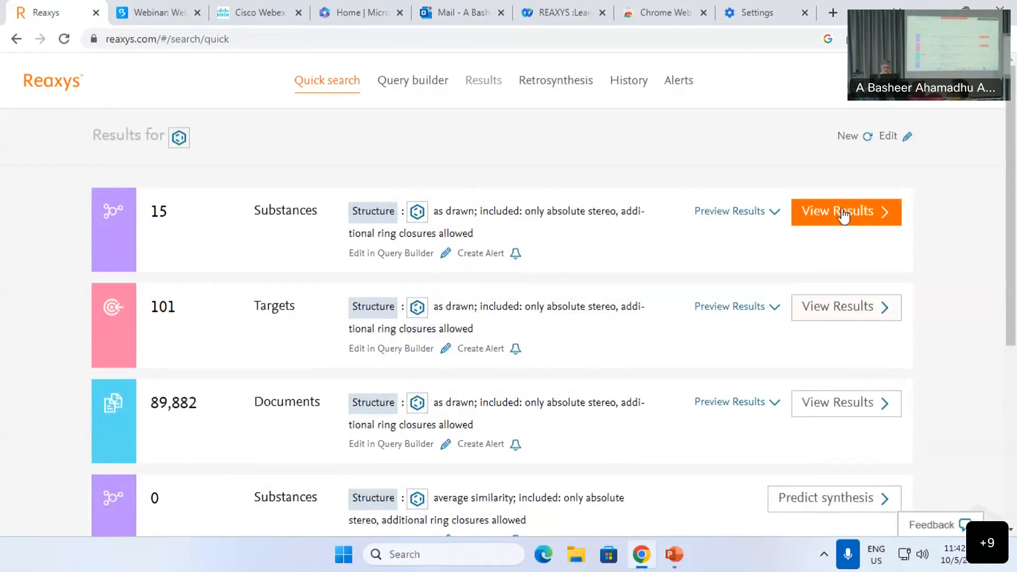
Step: Browse the 15 matching substances, led by p-toluidine and p-cresol, then return to the Quick search results
click(843, 216)
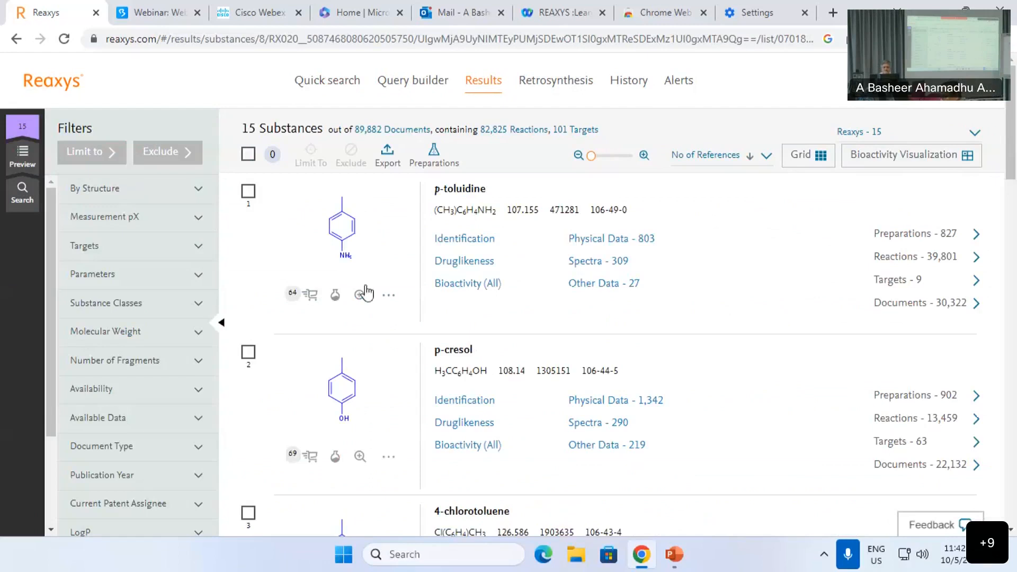
scroll(374, 340, down, 4)
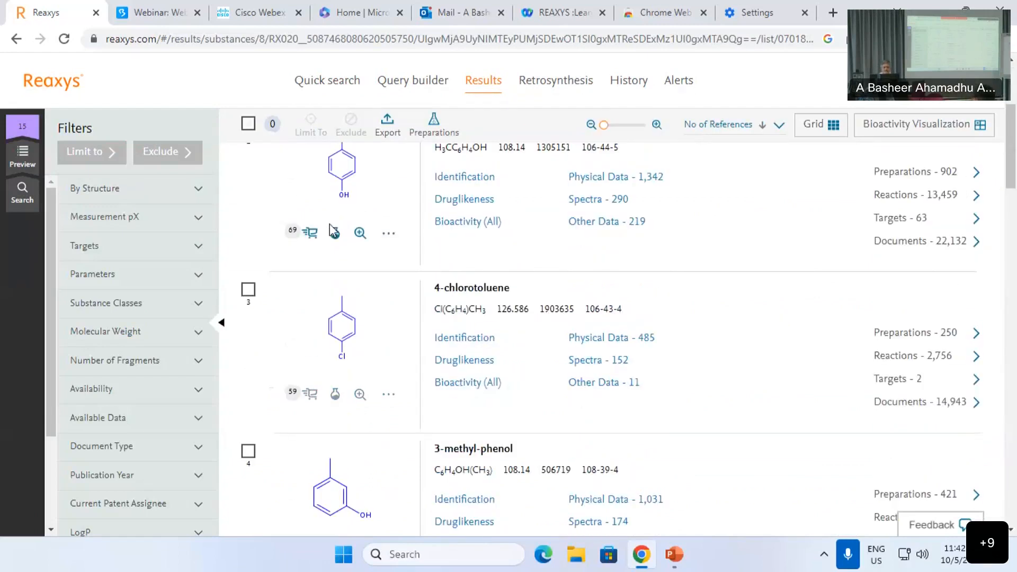
scroll(332, 230, down, 3)
scroll(346, 404, down, 4)
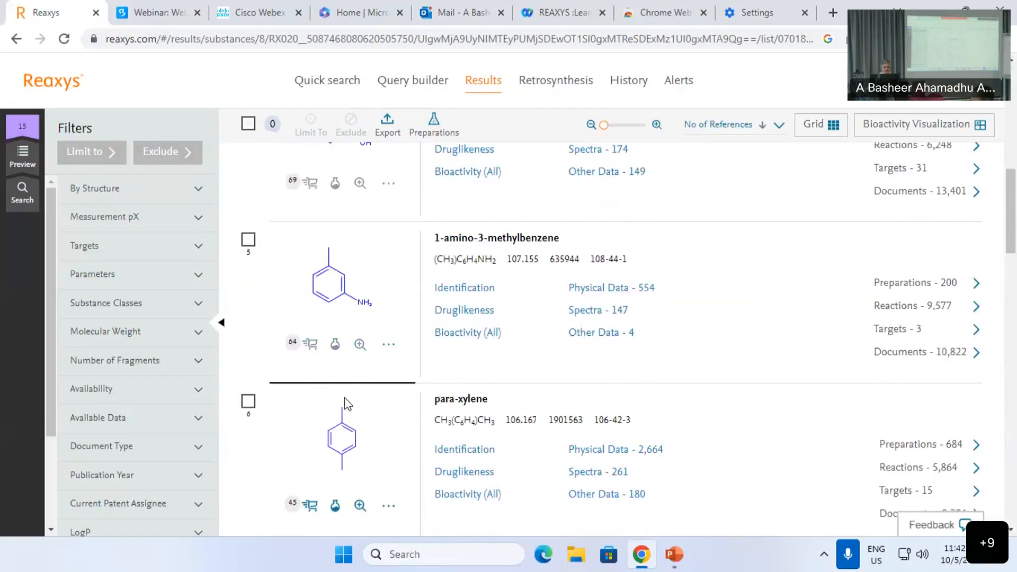
scroll(351, 417, down, 7)
scroll(374, 416, up, 19)
mouse_move(36, 180)
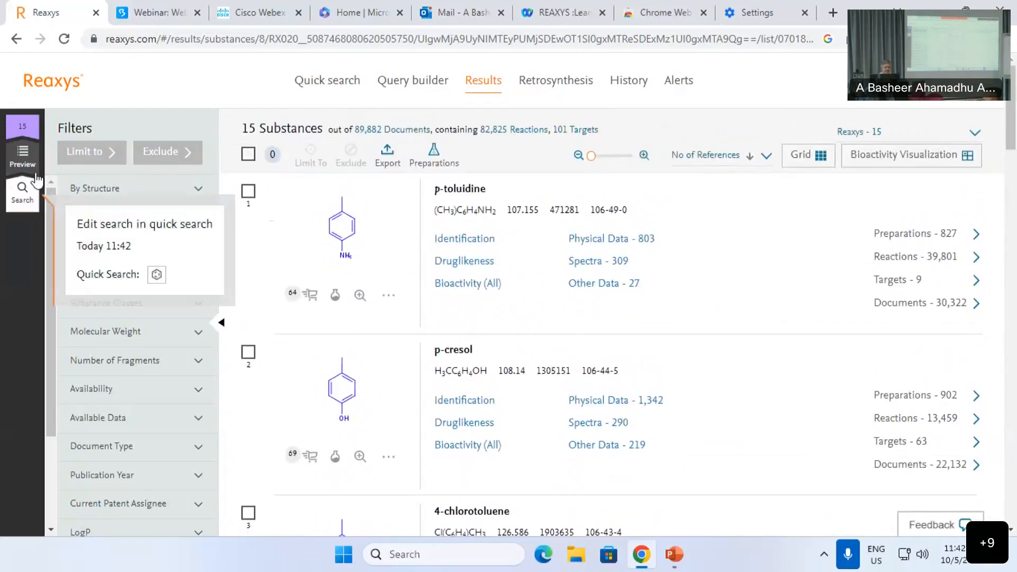
click(24, 161)
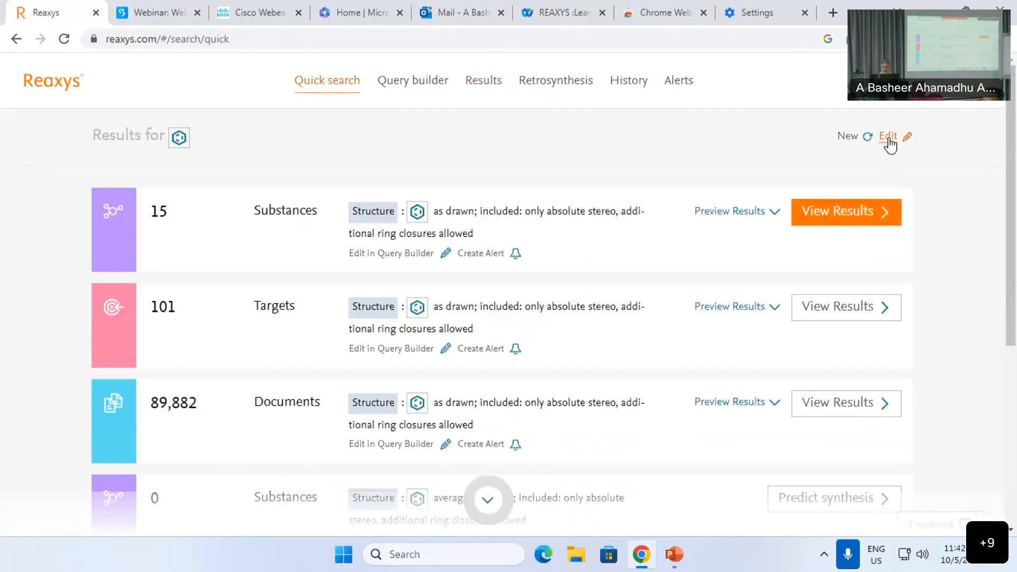
Step: Make the para atom of the toluene query a NOT list of C, N, O, F and Cl
click(888, 139)
click(586, 377)
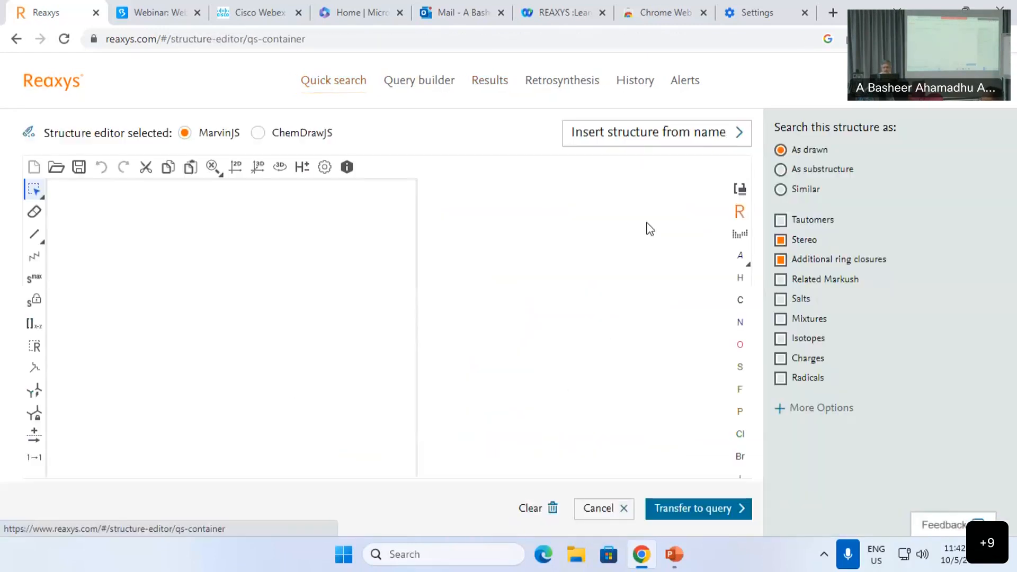
click(738, 235)
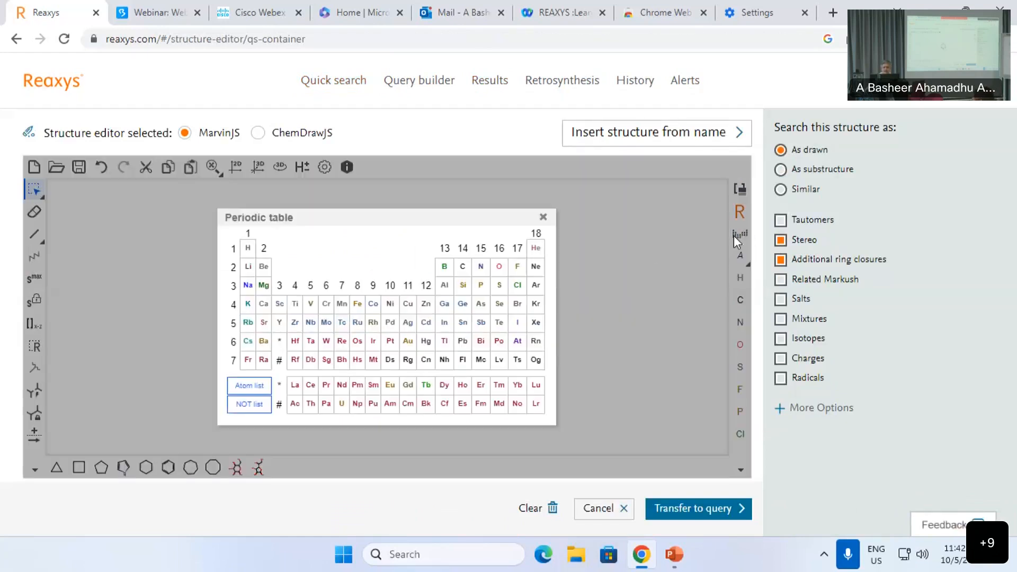
click(249, 404)
click(464, 250)
click(480, 250)
click(499, 250)
click(517, 250)
click(518, 268)
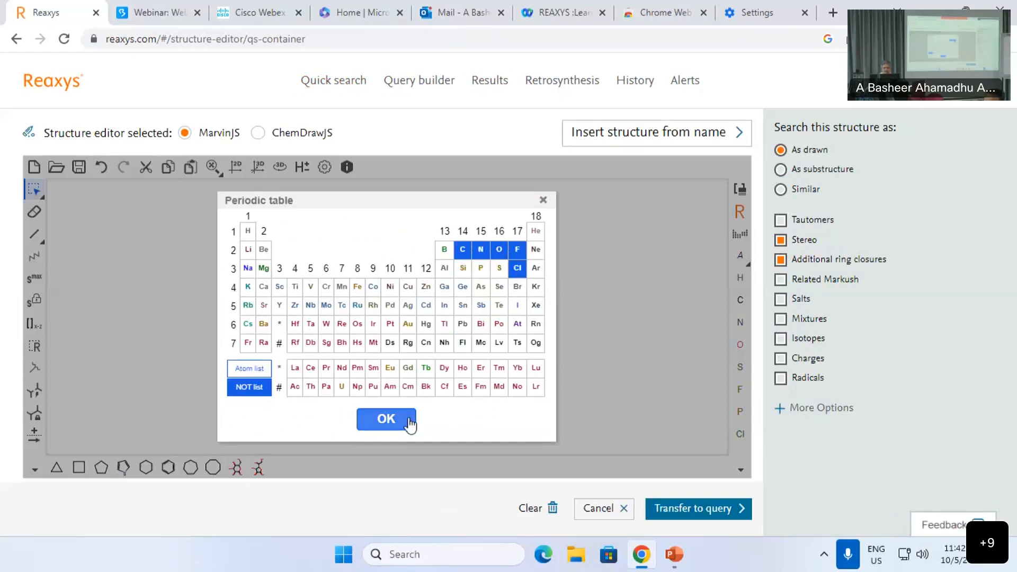
click(386, 419)
click(387, 375)
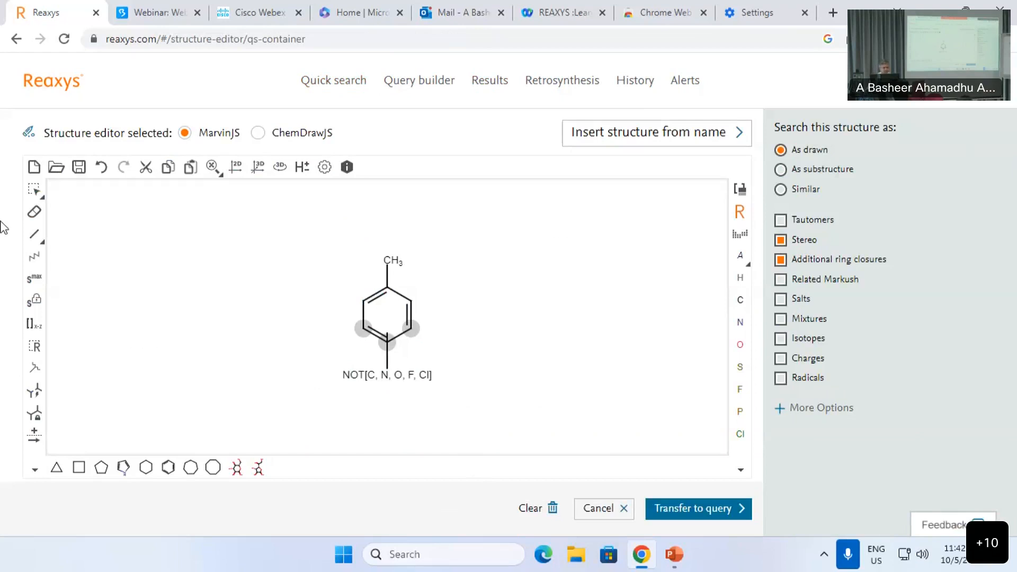
Step: Select the whole toluene query structure on the MarvinJS canvas
click(34, 190)
click(280, 223)
drag(315, 214, 490, 417)
Step: Delete the old query and draw a fresh benzene ring with a methyl on its top atom
key(Delete)
click(167, 467)
click(280, 328)
click(34, 234)
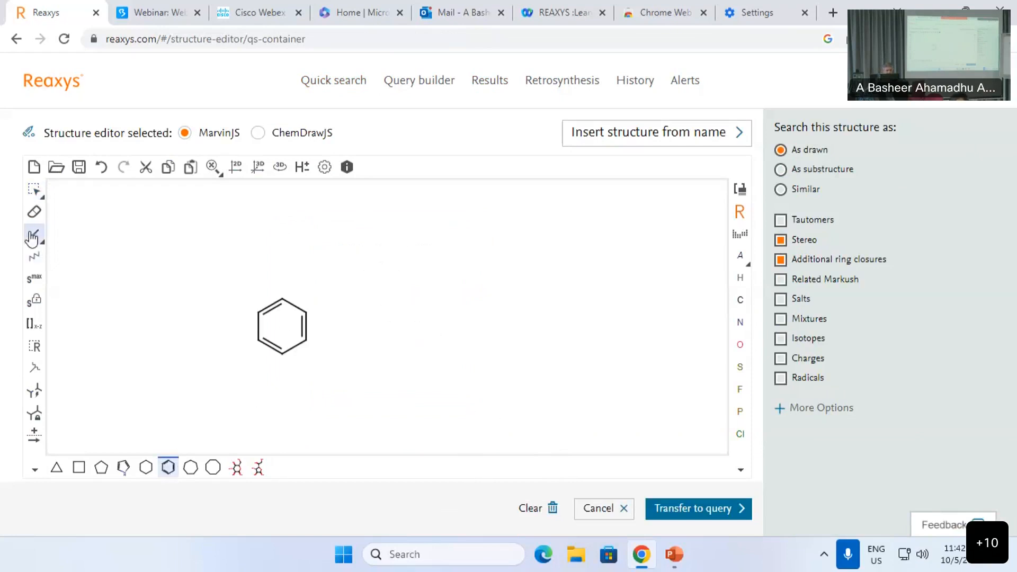
click(284, 301)
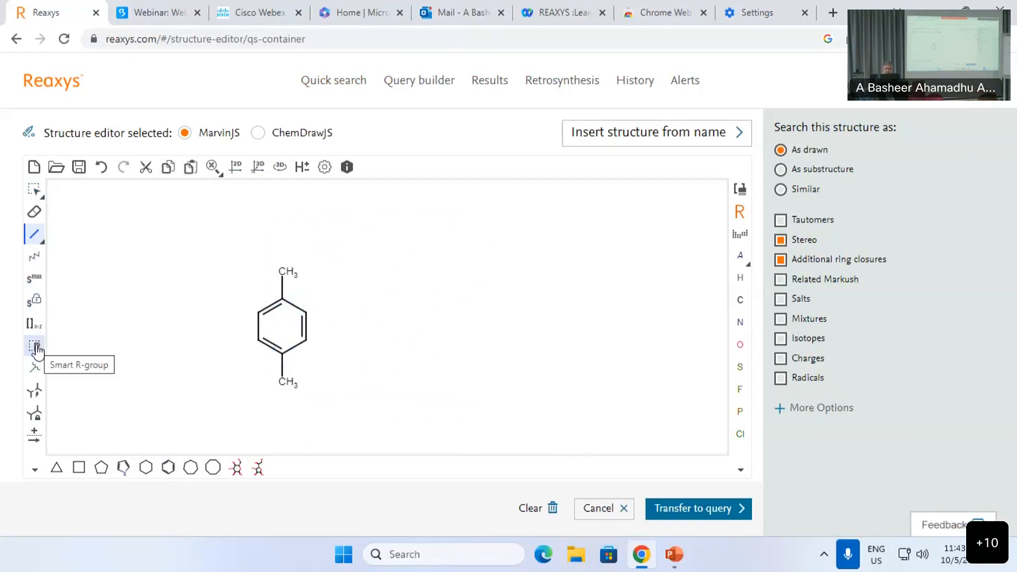
Step: Add single-bond substituents at the lower ring atoms and turn them into R groups
click(42, 241)
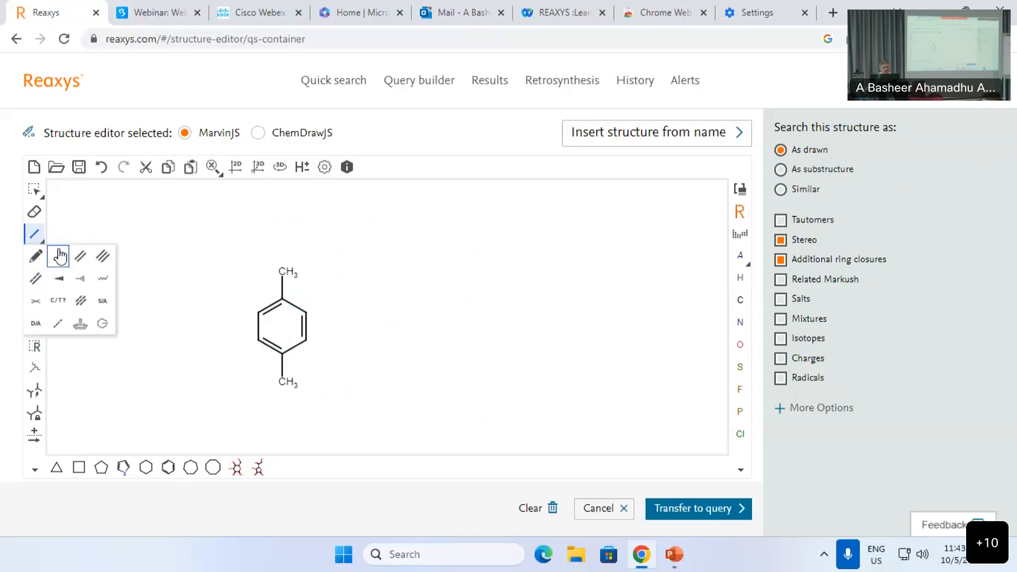
click(58, 256)
click(257, 340)
click(307, 342)
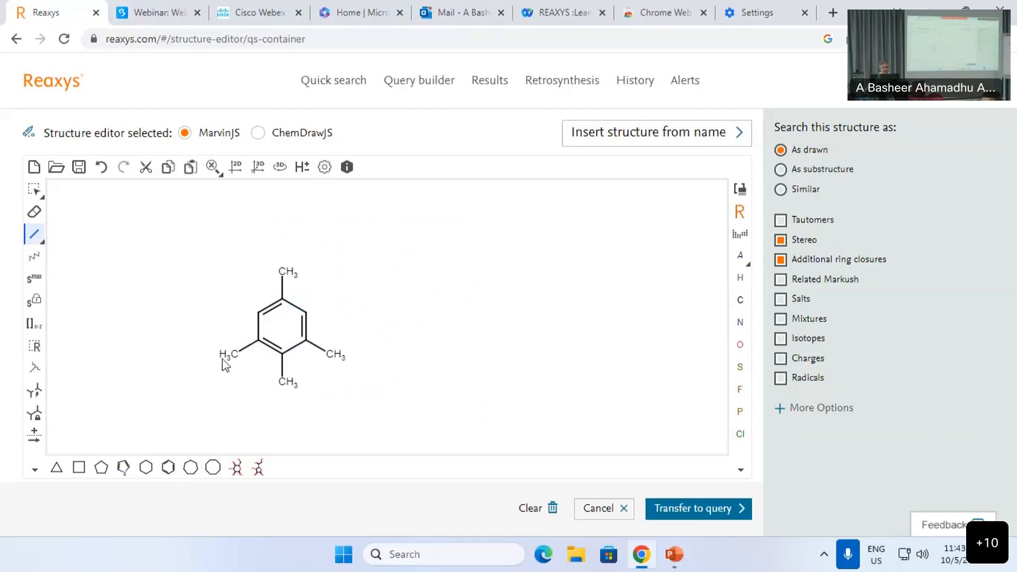
key(r)
key(r)
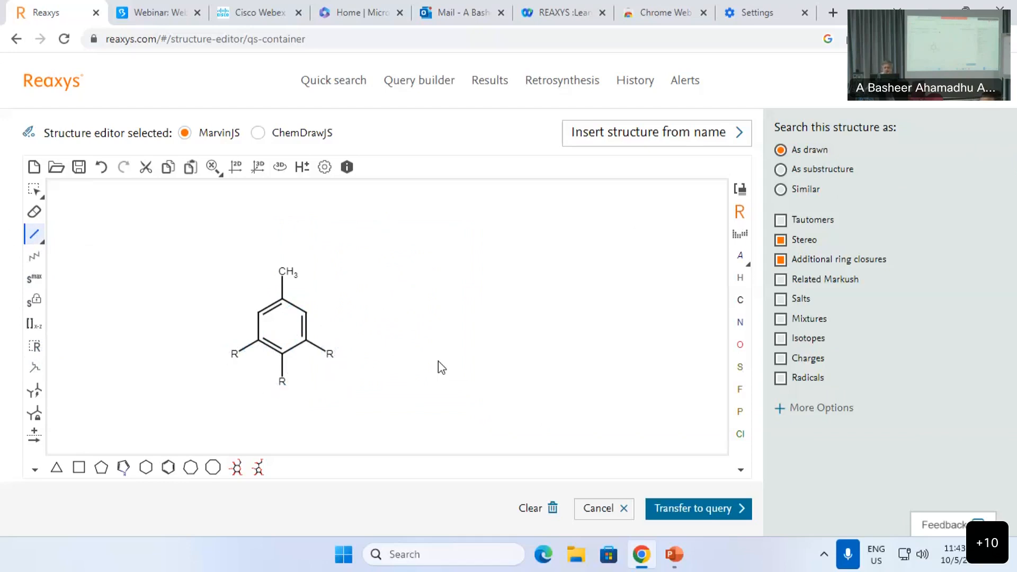
Step: Place the AHC and CYC group generics and the halogen atom X in a column right of the ring
click(740, 213)
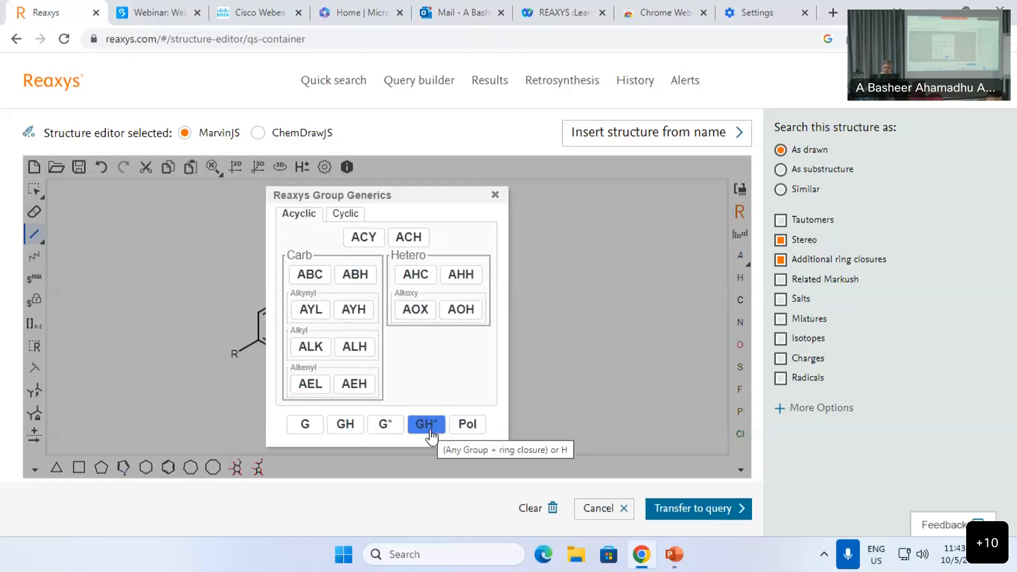
click(415, 276)
click(461, 248)
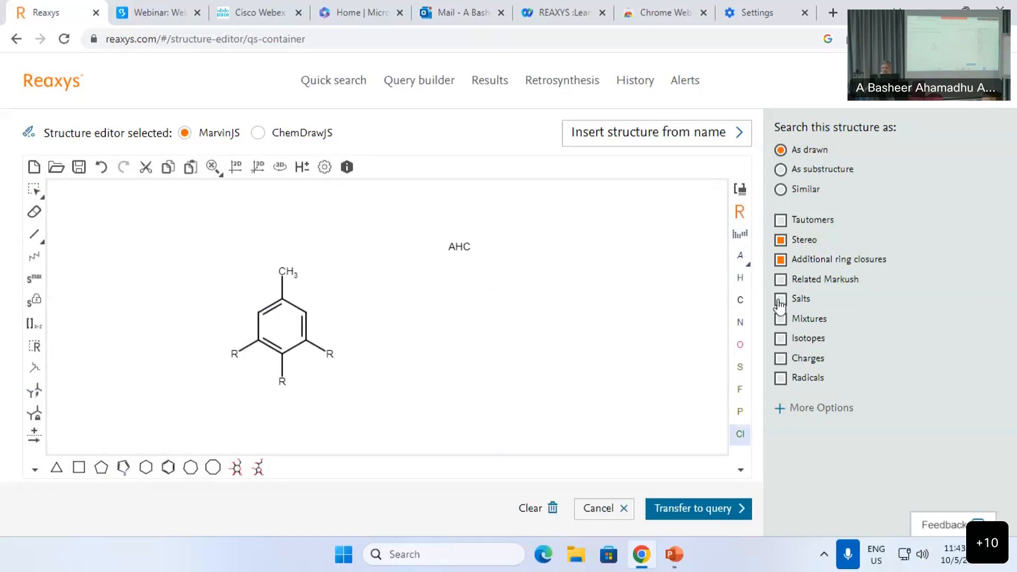
click(739, 213)
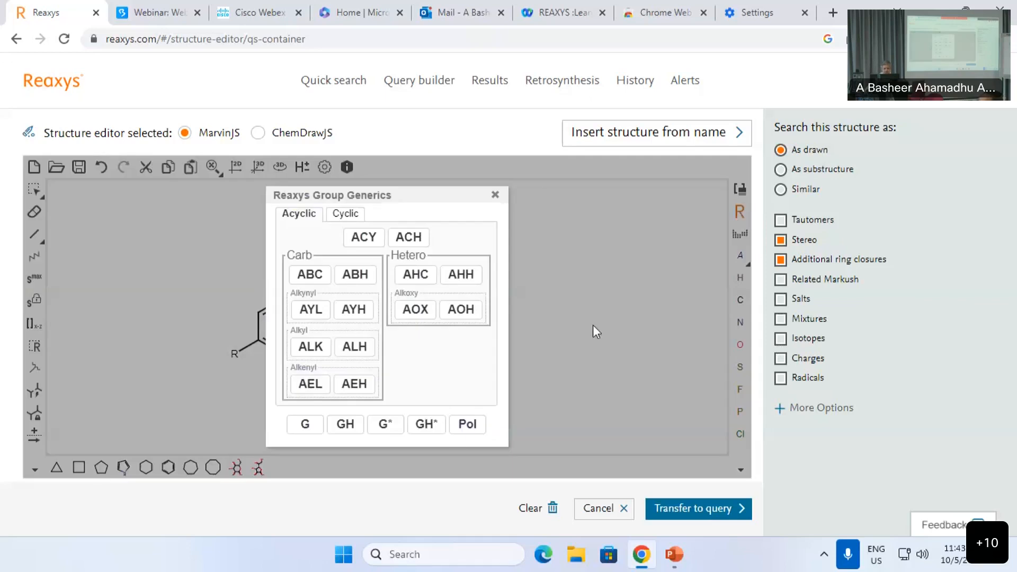
click(346, 214)
click(363, 237)
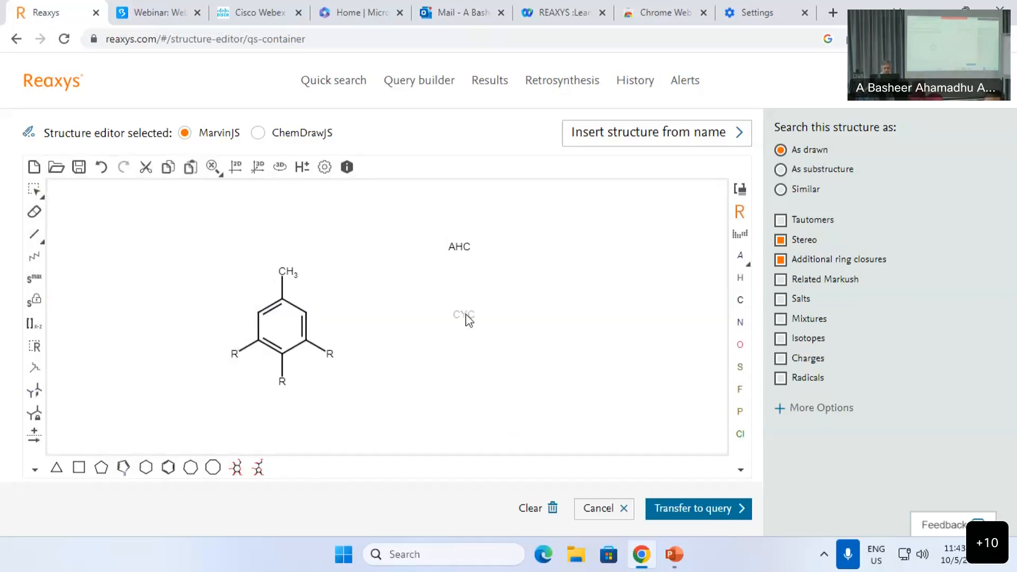
click(458, 286)
click(750, 269)
click(710, 318)
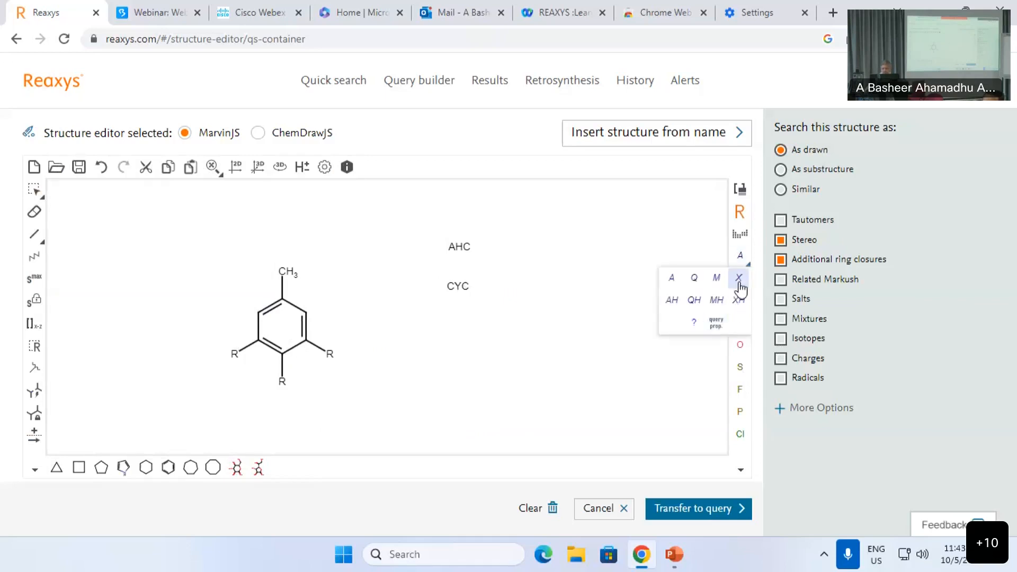
click(461, 323)
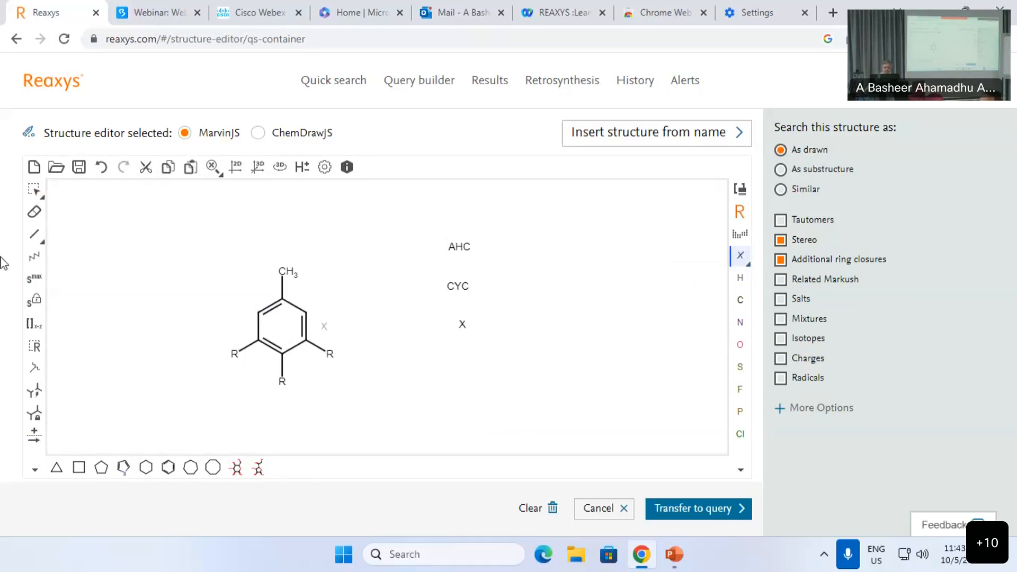
Step: Draw methanol and ethanol fragments beside the generic groups
click(34, 235)
click(564, 263)
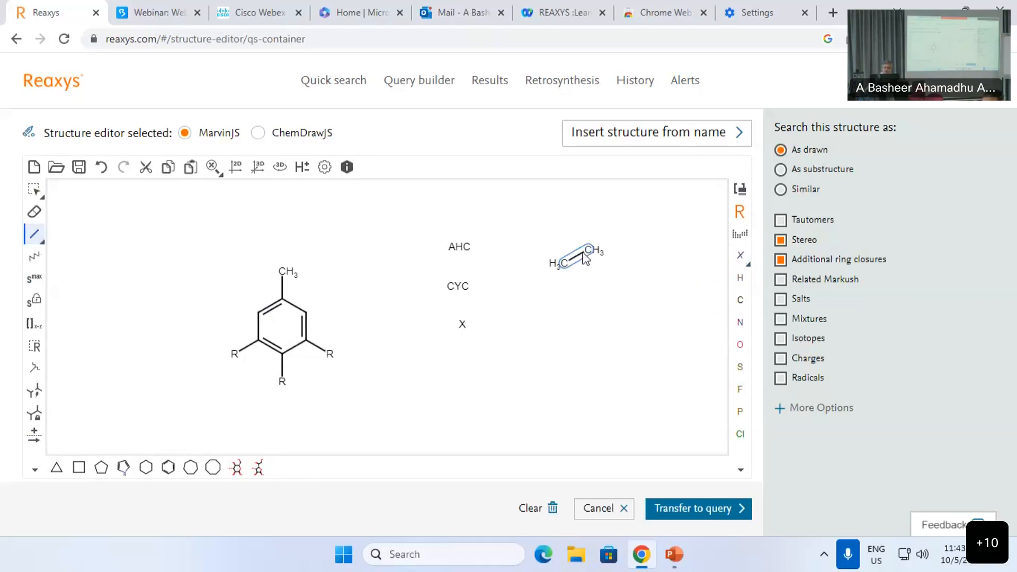
key(o)
click(572, 333)
click(595, 313)
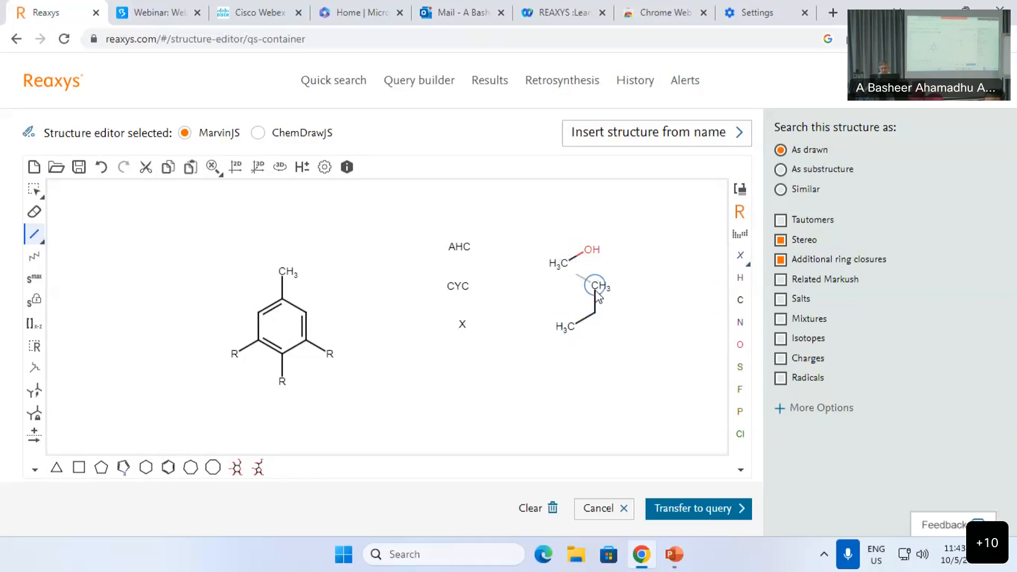
key(o)
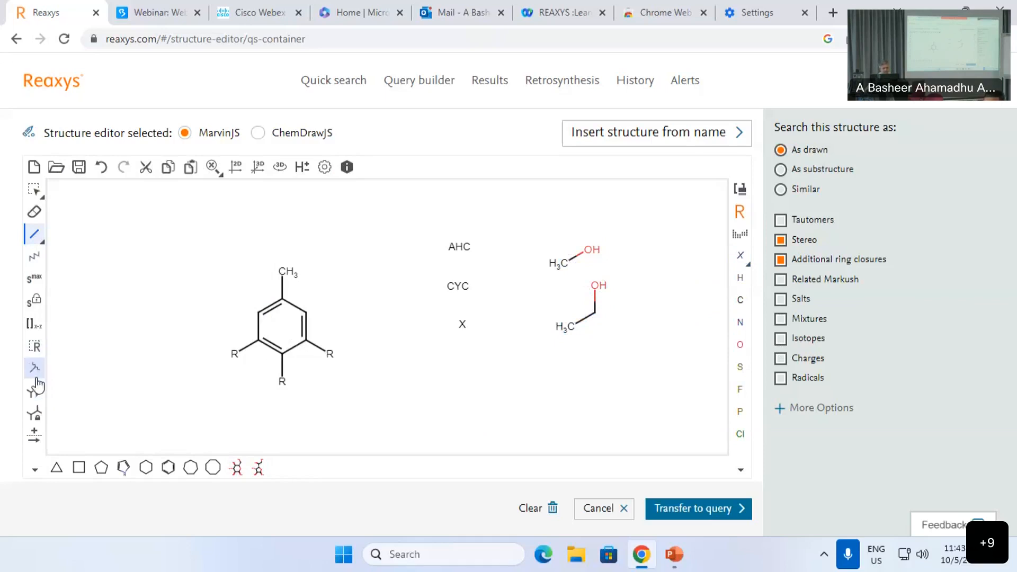
click(34, 346)
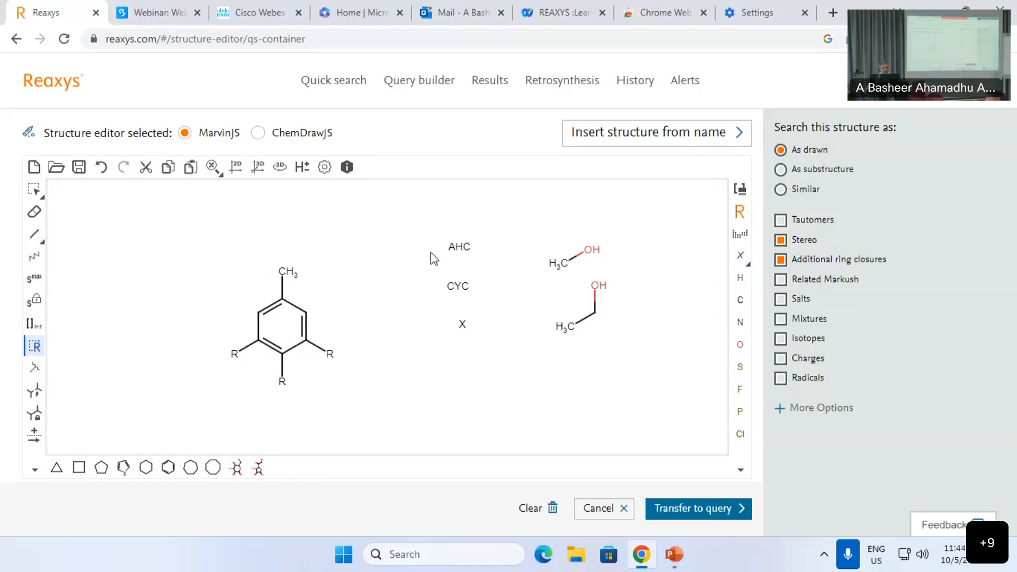
Step: Define AHC, CYC, X and both alcohols as R members, each with attachment point 1
drag(412, 207, 640, 377)
right_click(588, 250)
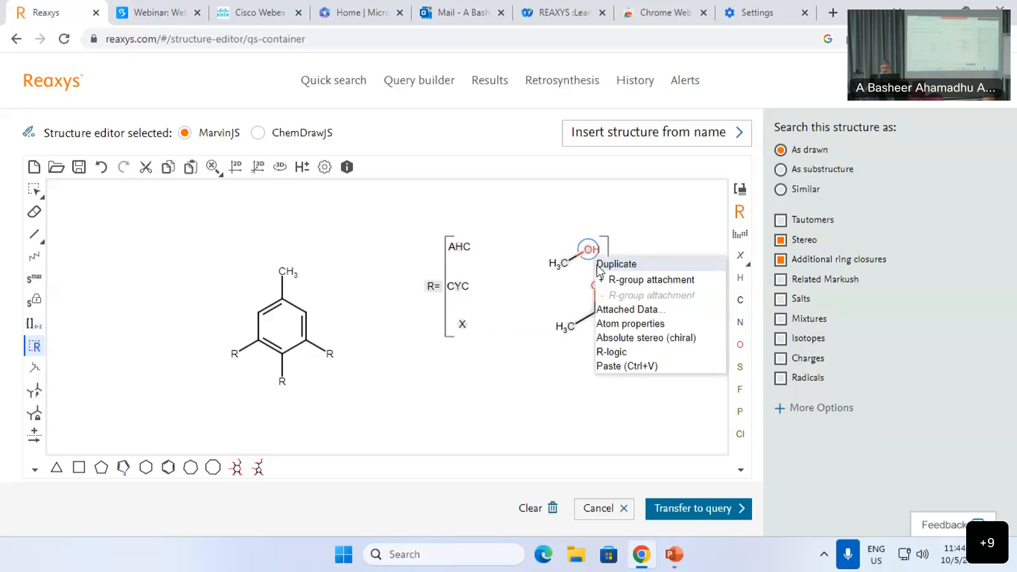
click(605, 281)
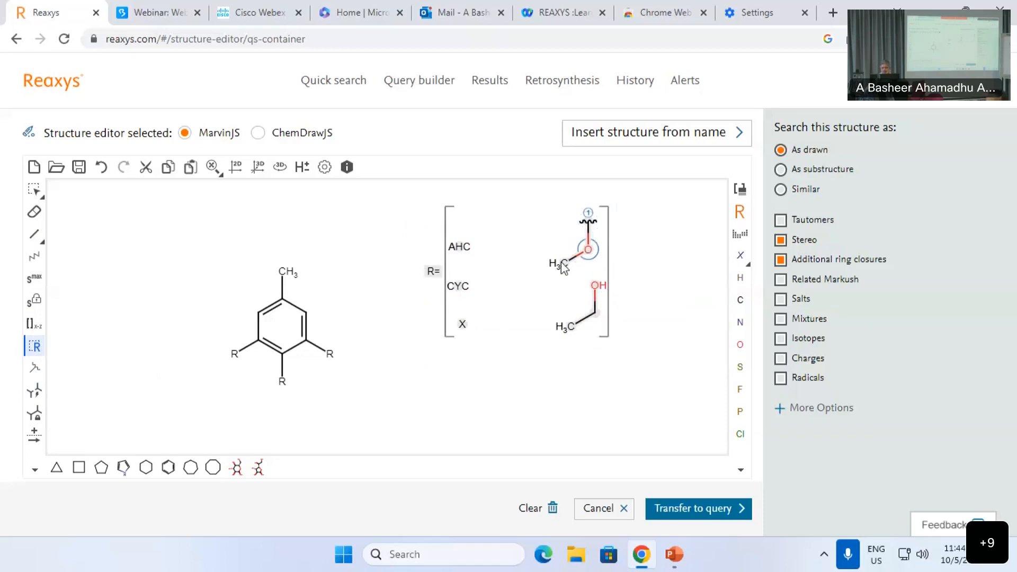
right_click(596, 317)
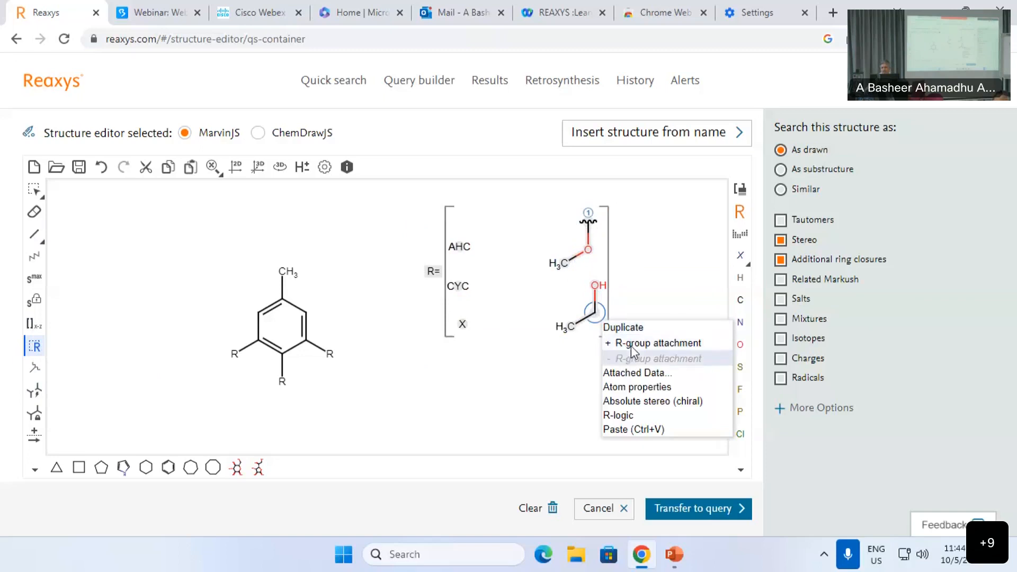
click(620, 340)
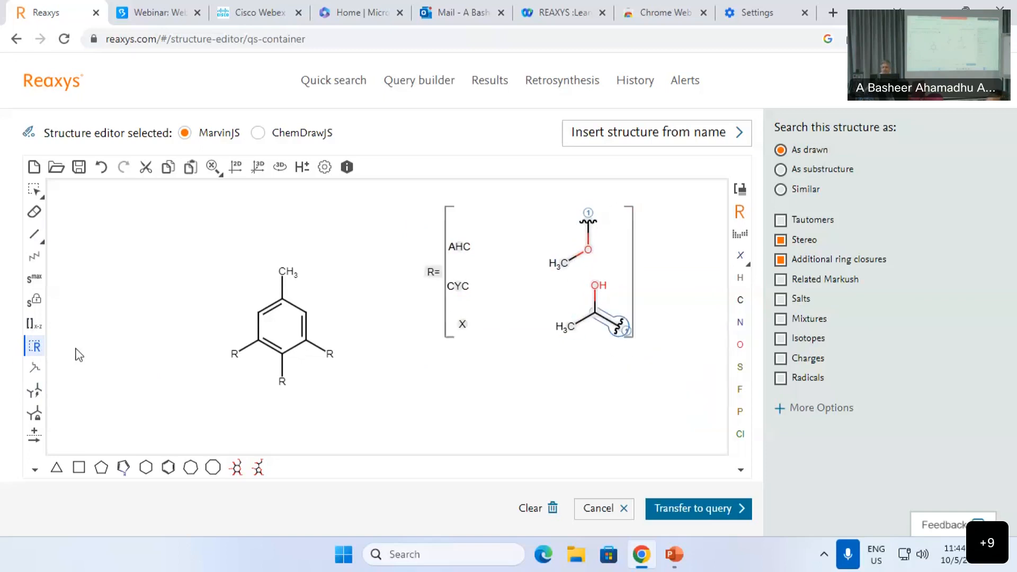
click(36, 371)
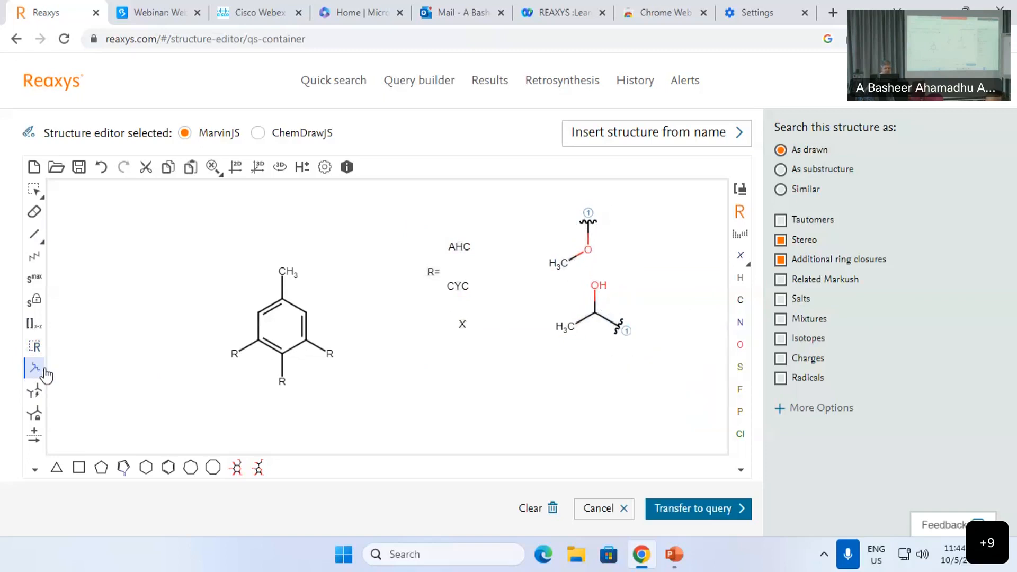
drag(456, 288, 458, 253)
click(459, 247)
click(464, 325)
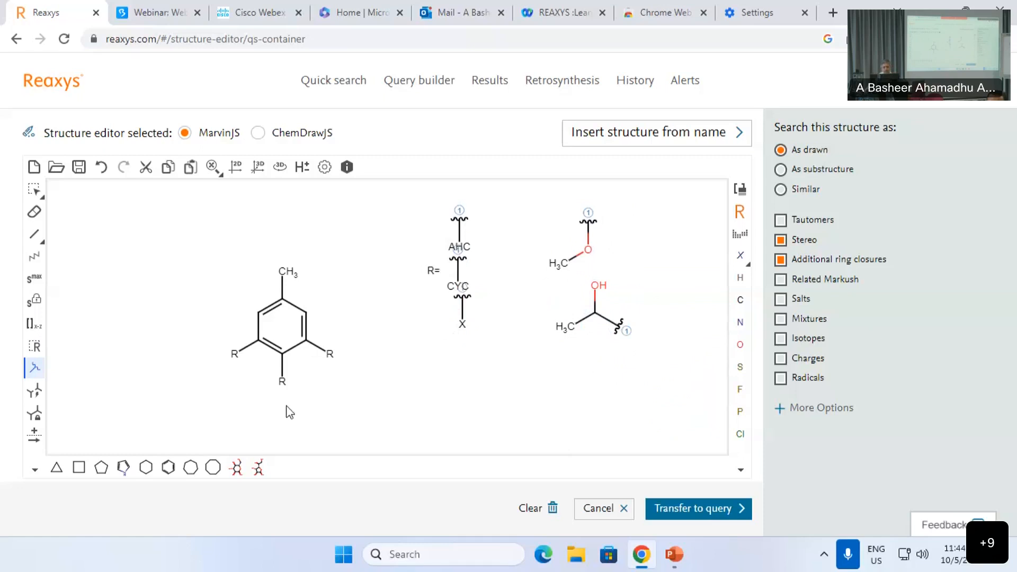
Step: Open the R-logic settings for the R group and move the dialog aside
click(34, 346)
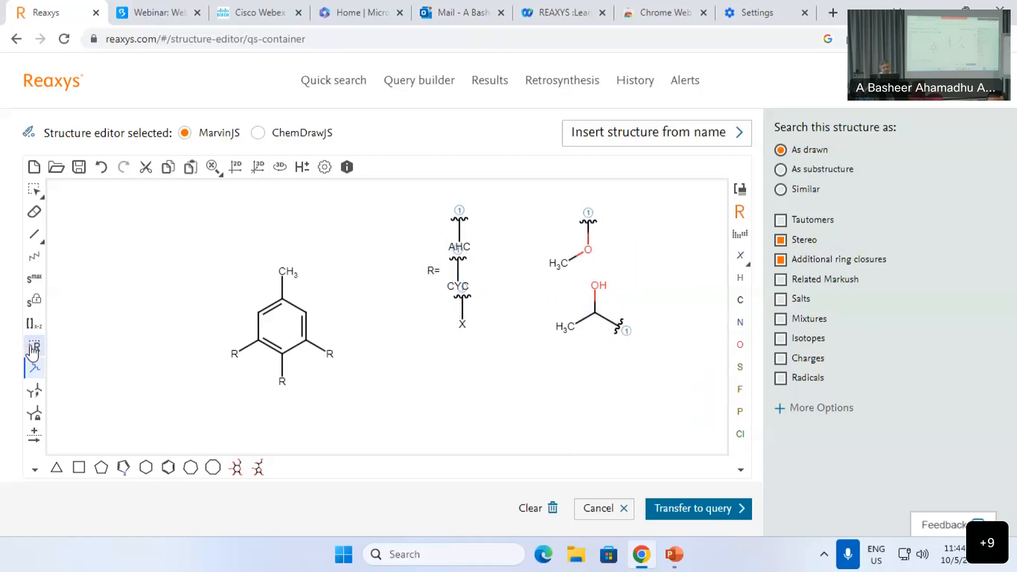
right_click(391, 345)
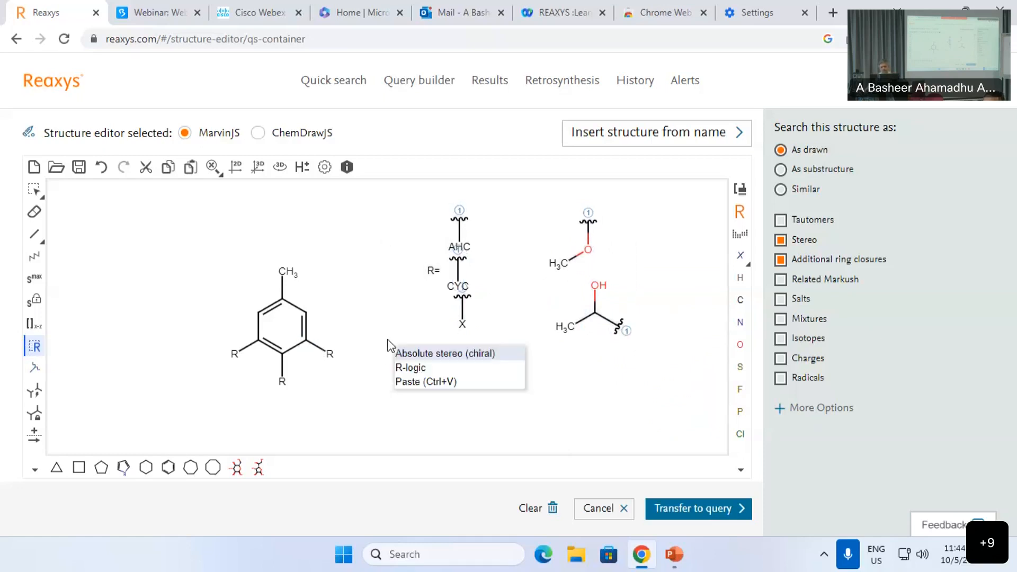
click(405, 369)
drag(469, 275, 637, 309)
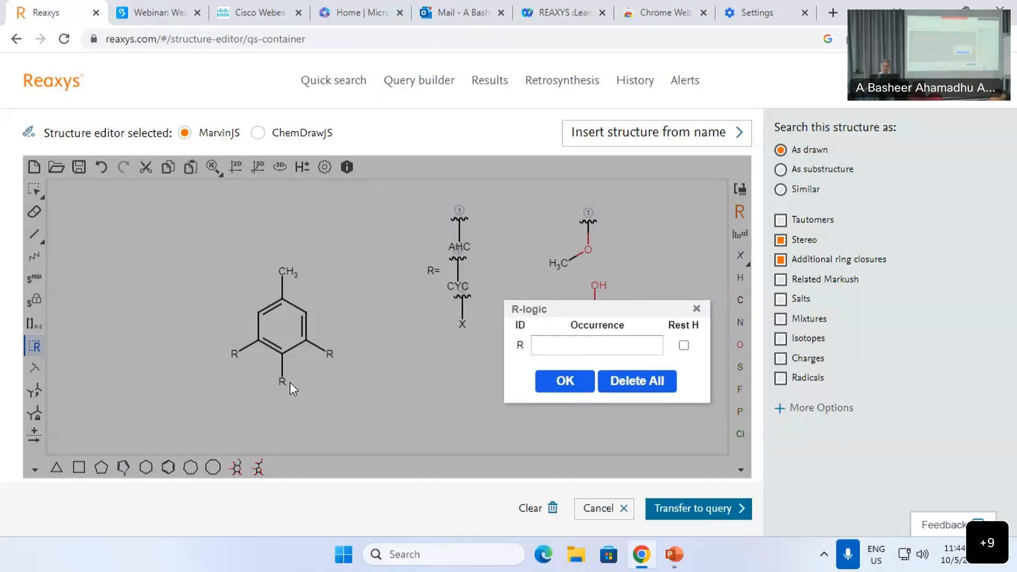
Step: Set R's occurrence to 2 with Rest H ticked, labelling the query 'R 2, Rest H'
click(572, 345)
text(2)
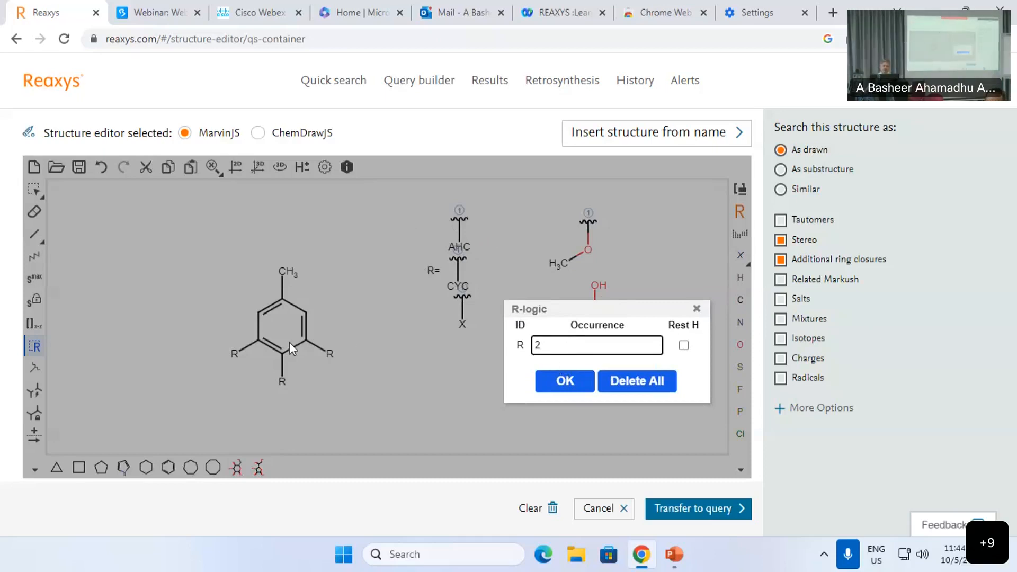
click(683, 346)
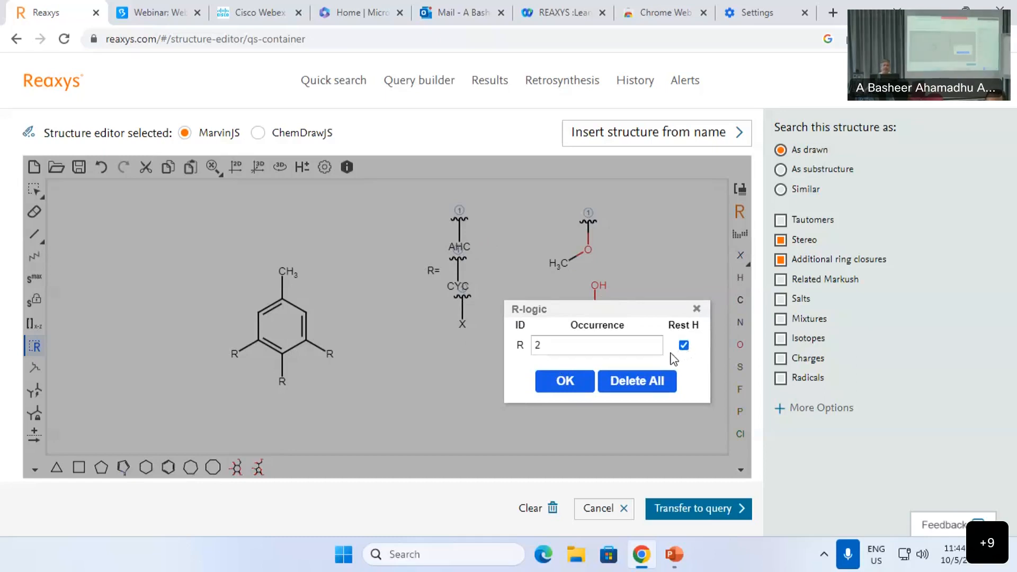
click(562, 382)
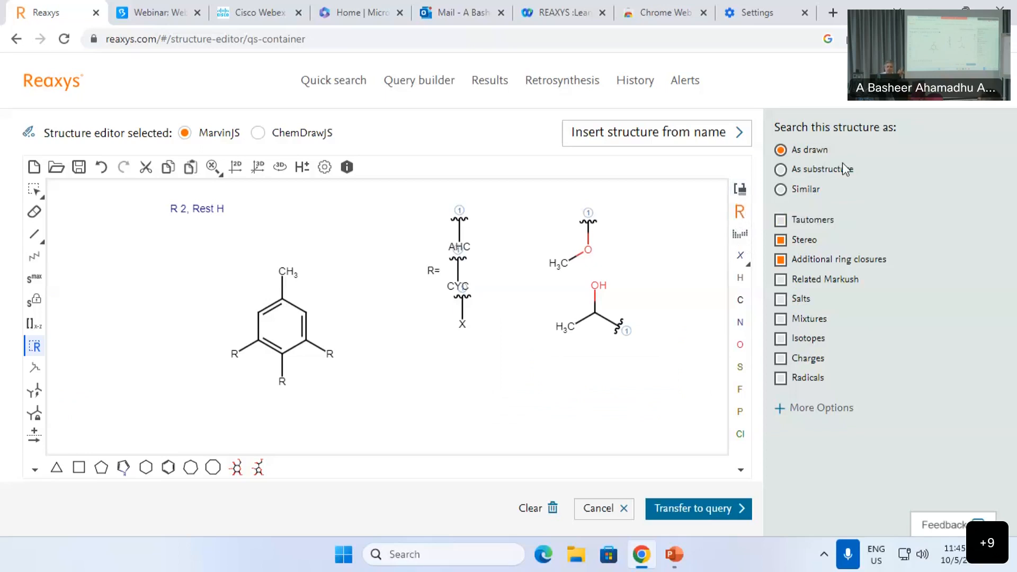
Step: Replace the ring's methyl with an expanded NO2 group from the abbreviated groups
click(740, 189)
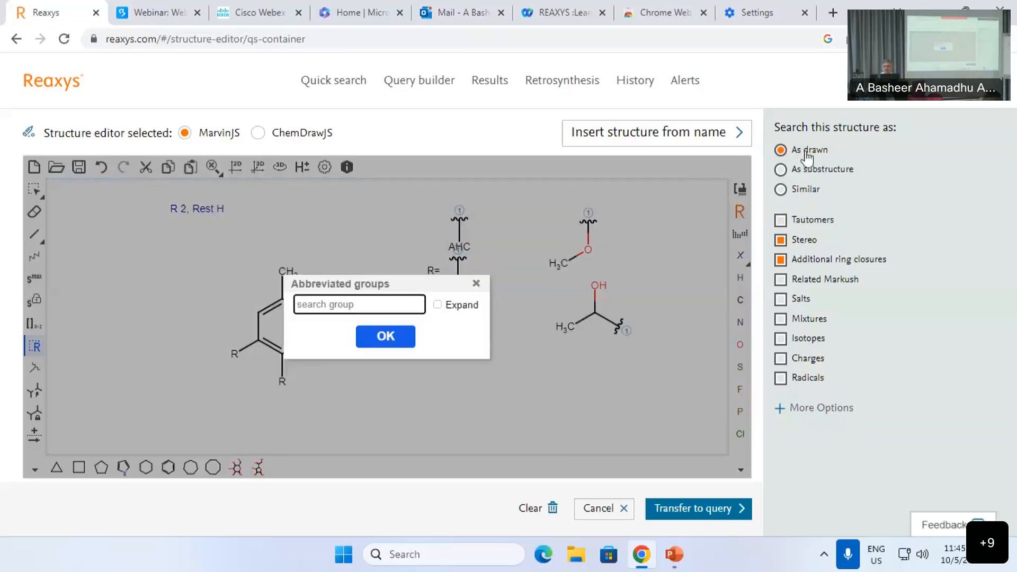
click(475, 285)
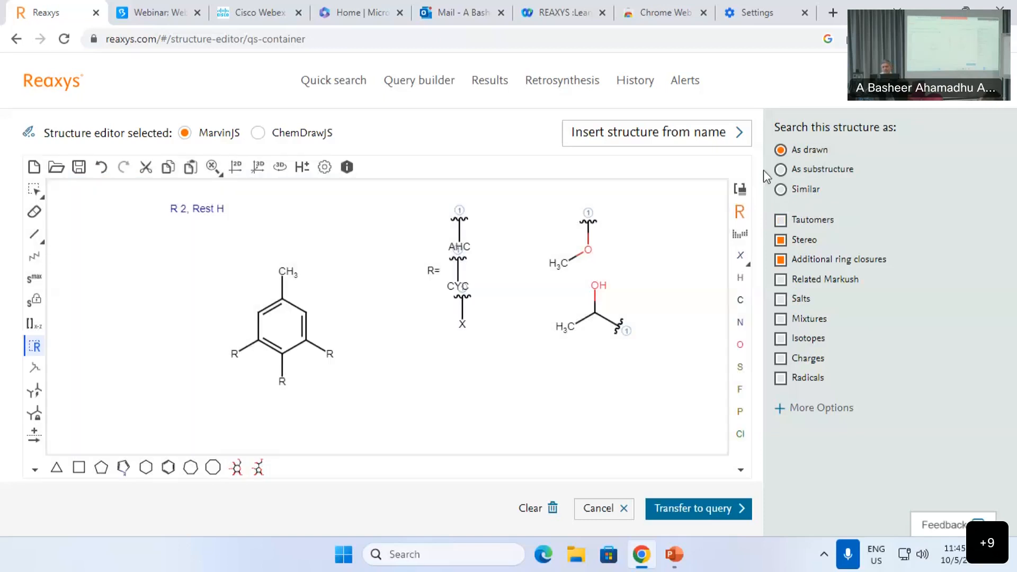
click(742, 190)
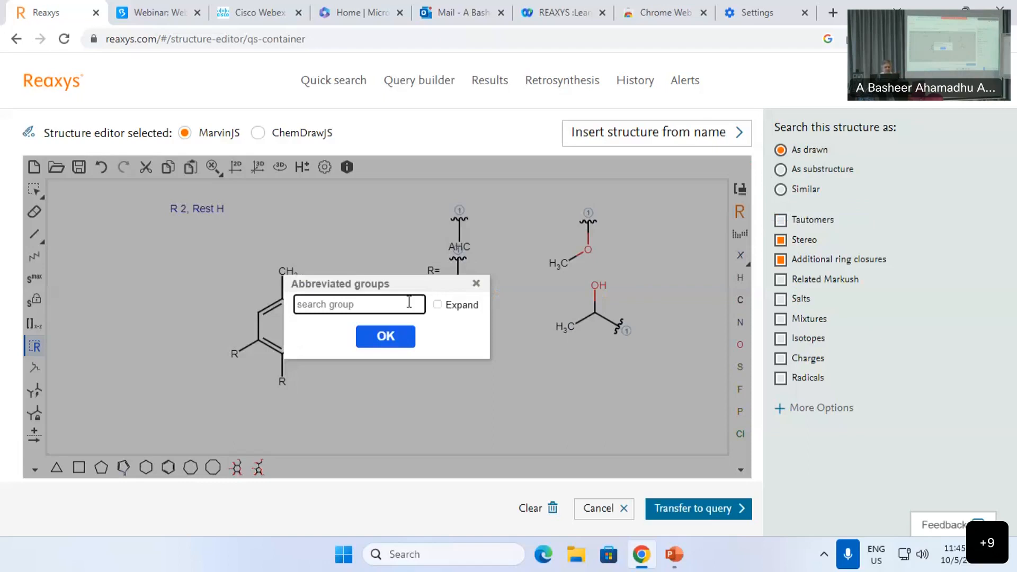
text(n)
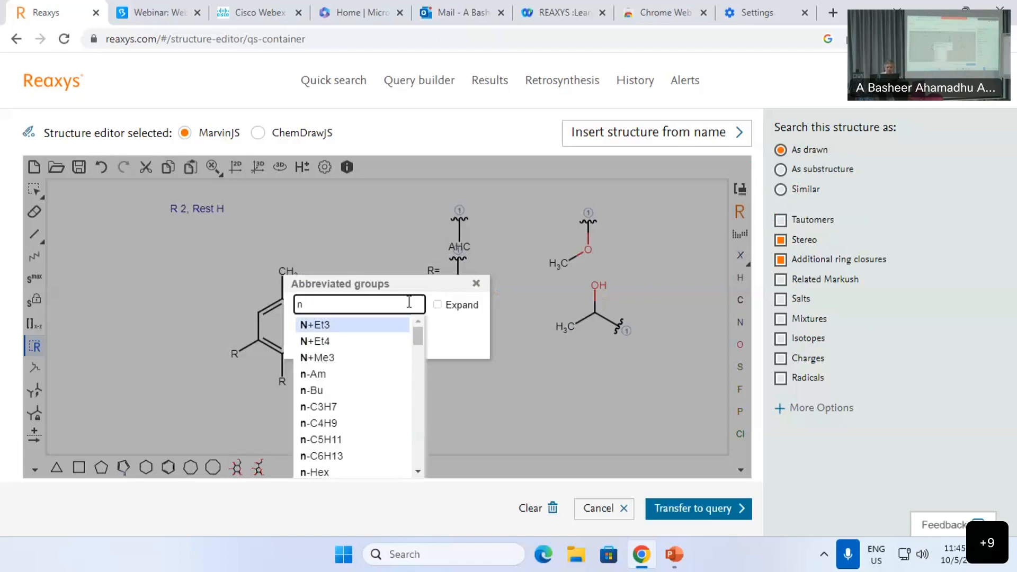
drag(416, 332, 448, 316)
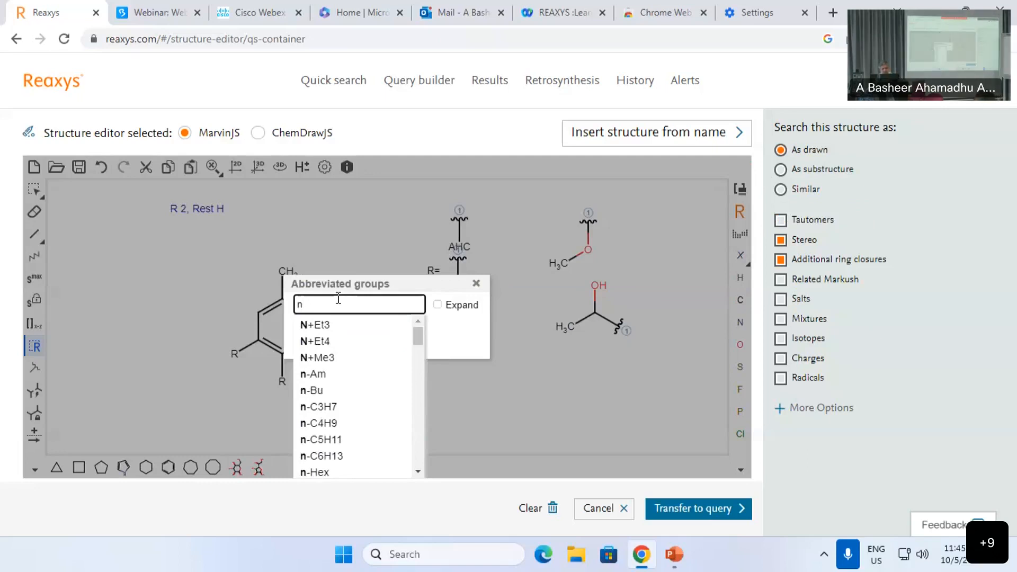
text(o2)
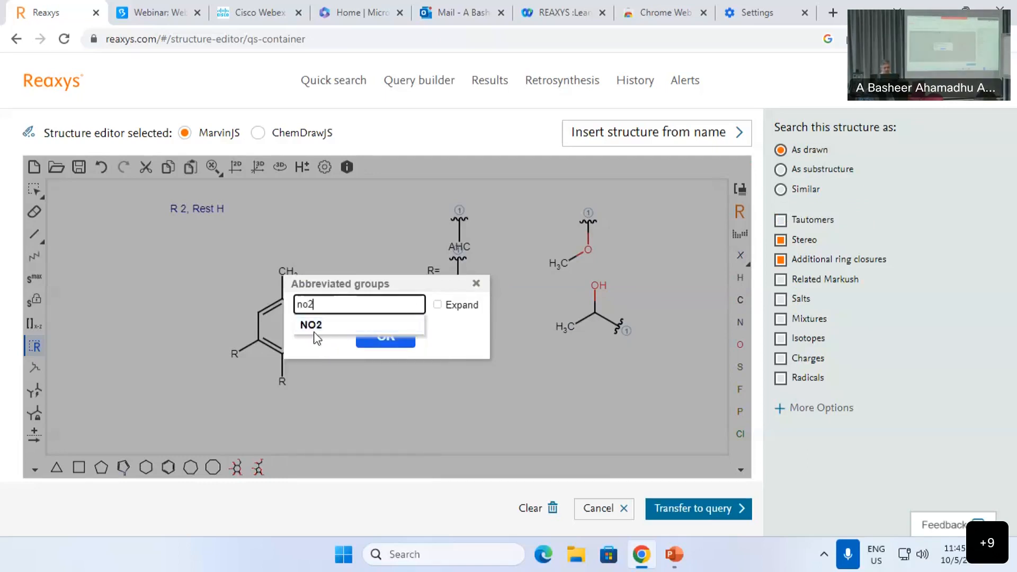
click(315, 331)
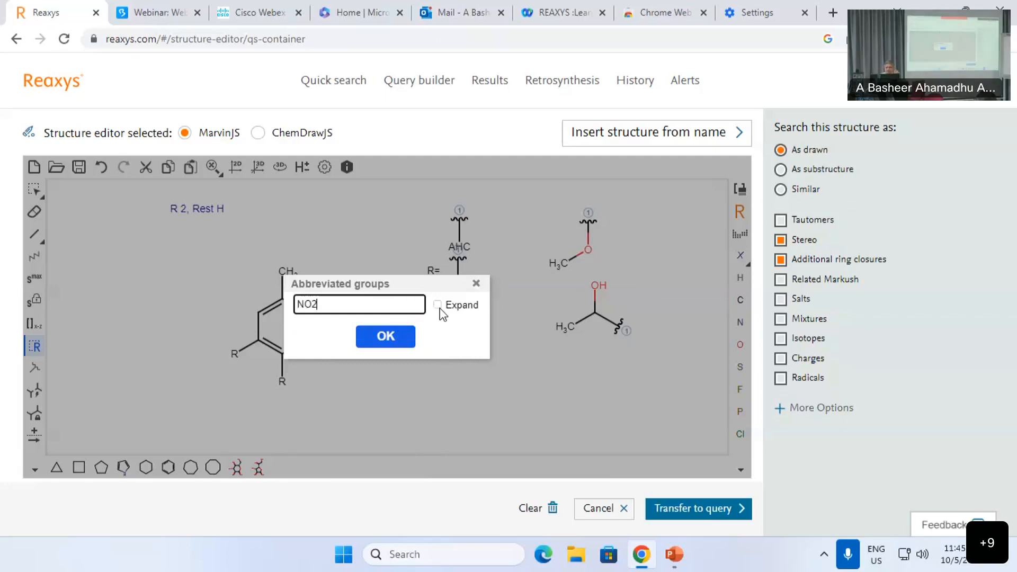
click(438, 307)
click(392, 342)
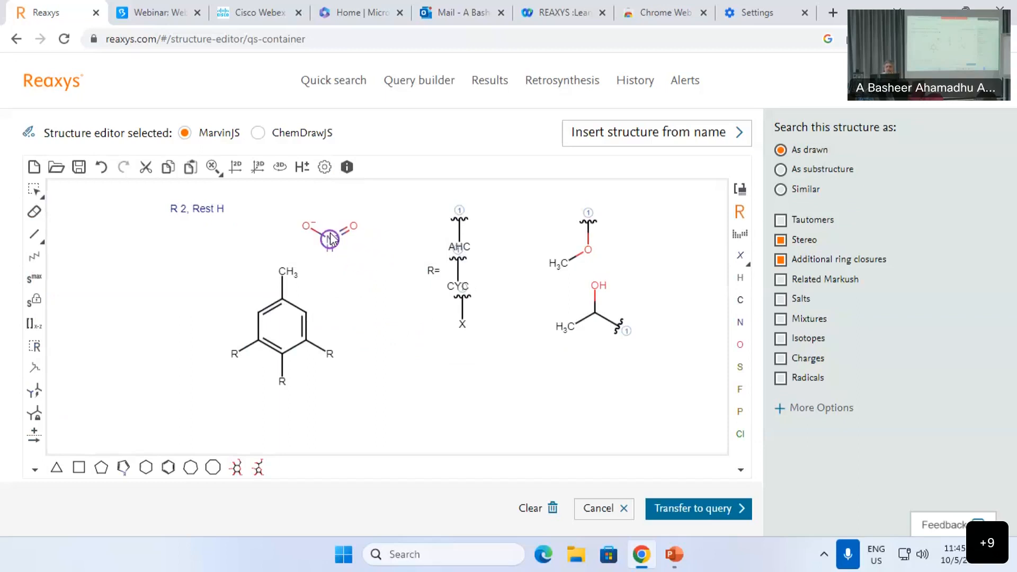
click(286, 270)
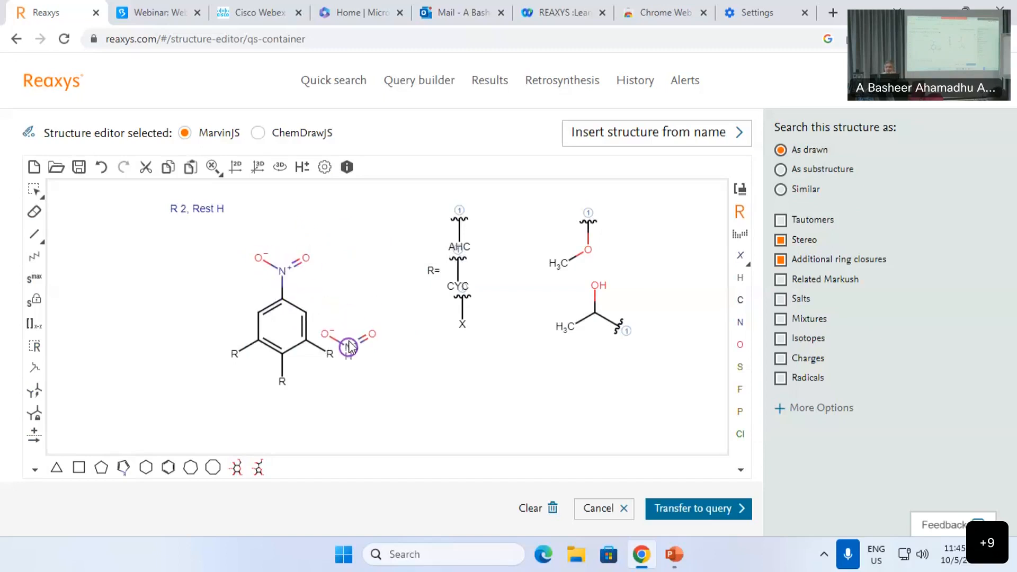
Step: Discard a trial Fmoc group, then transfer the Markush query to Quick search and run it
click(742, 236)
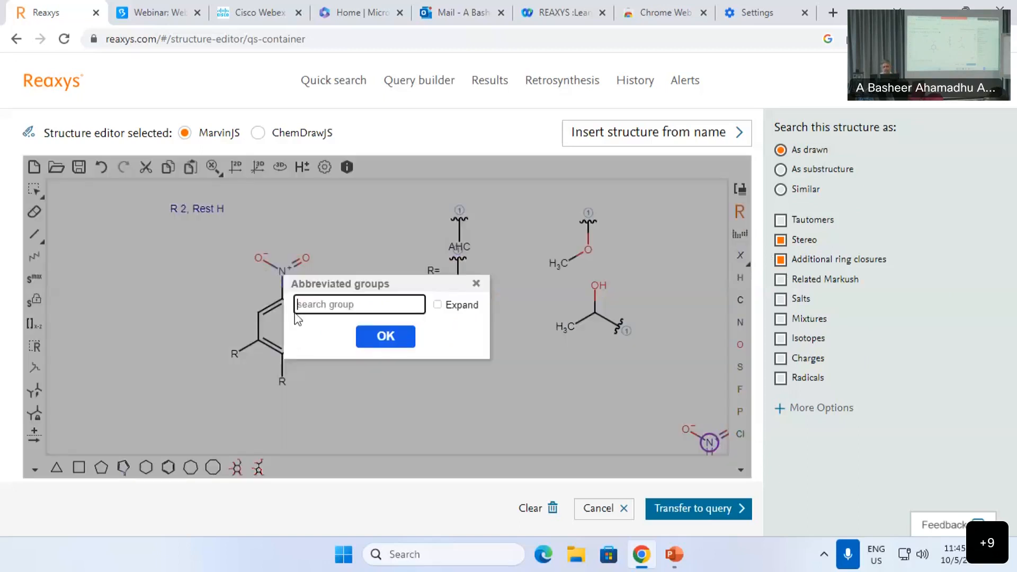
text(fmo)
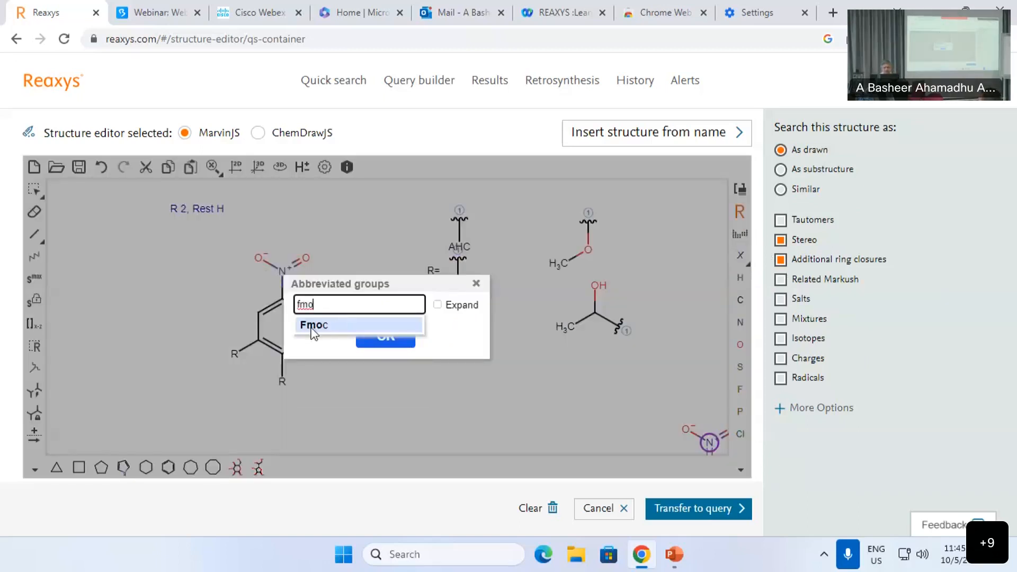
click(313, 325)
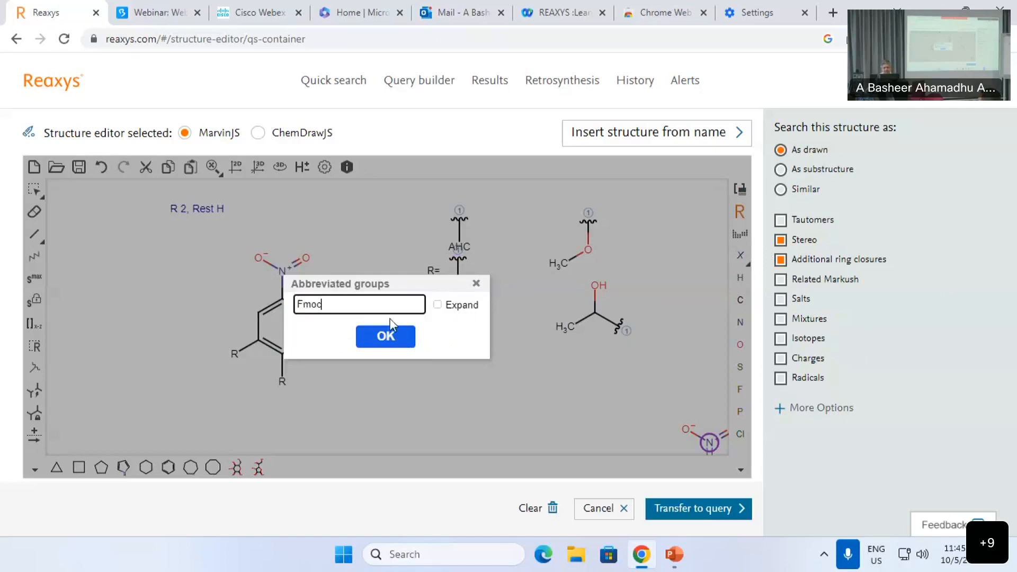
click(438, 305)
click(386, 337)
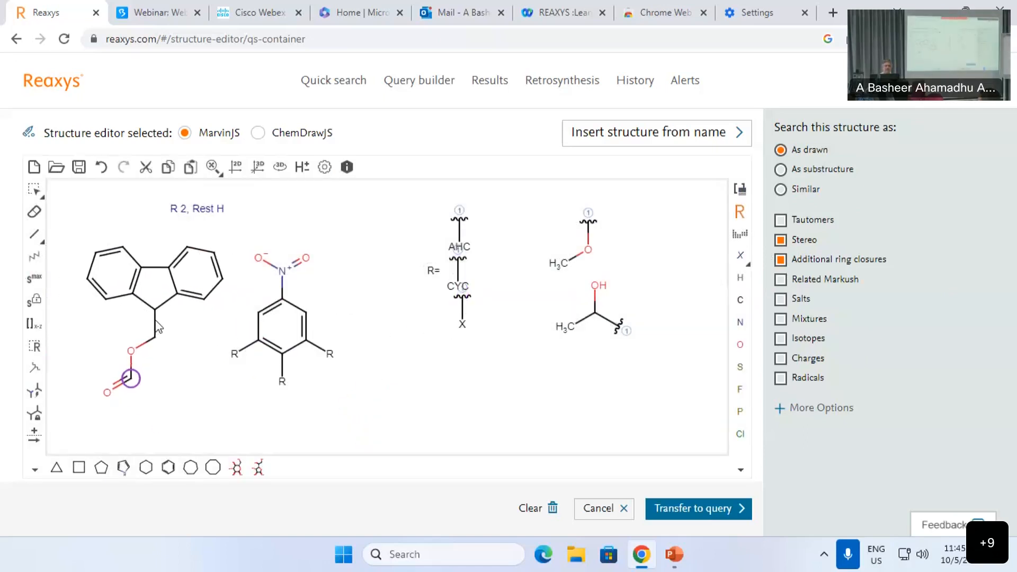
key(Escape)
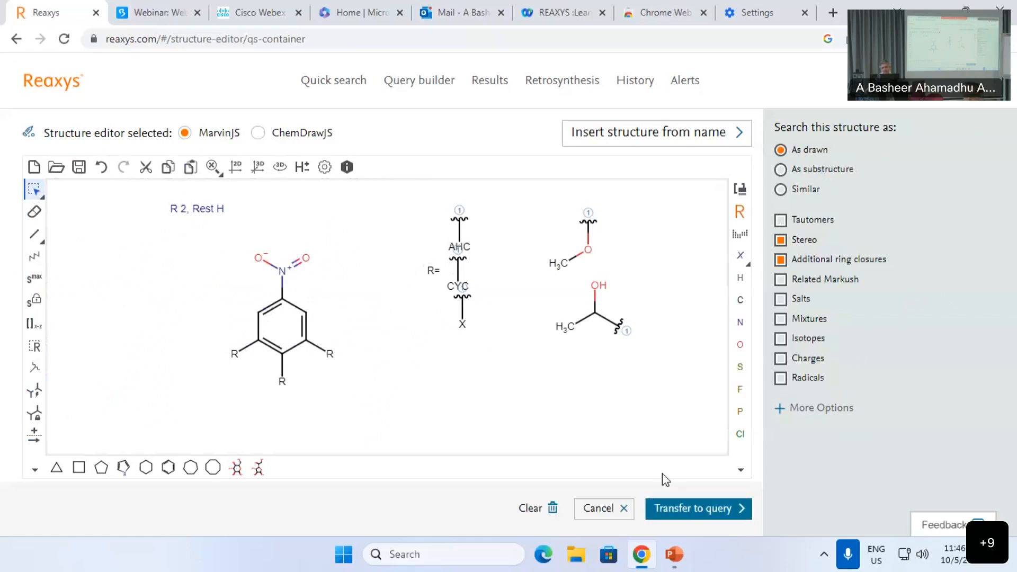
click(690, 511)
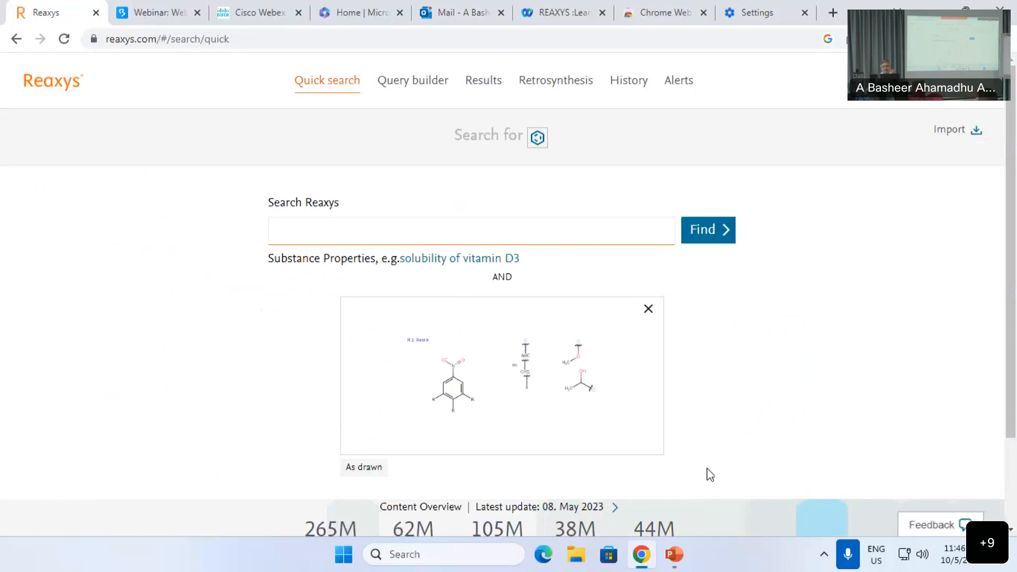
click(721, 238)
Step: Open the 39,419 substance hits for the R-group nitrobenzene query
scroll(735, 340, down, 5)
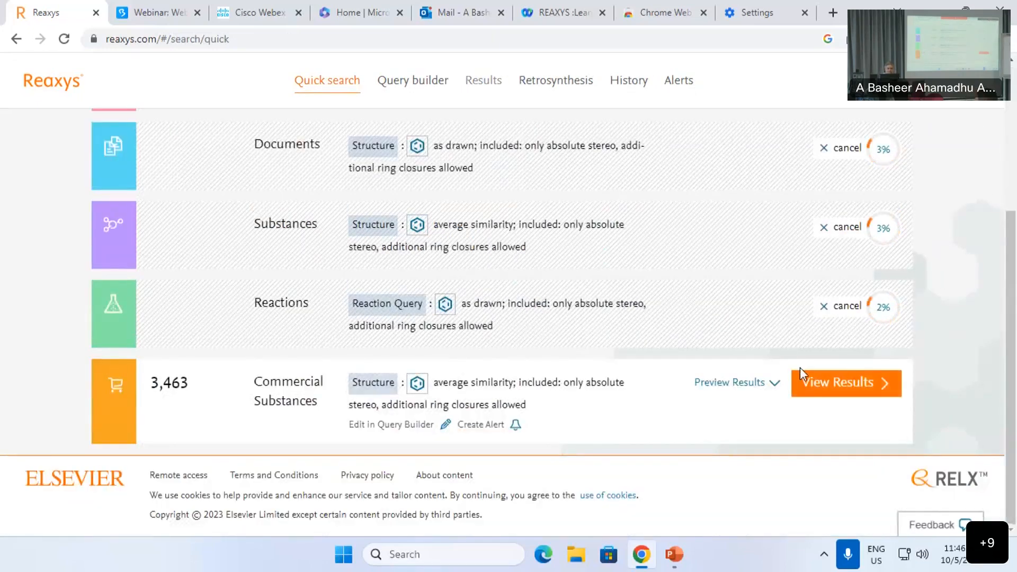
scroll(802, 367, up, 5)
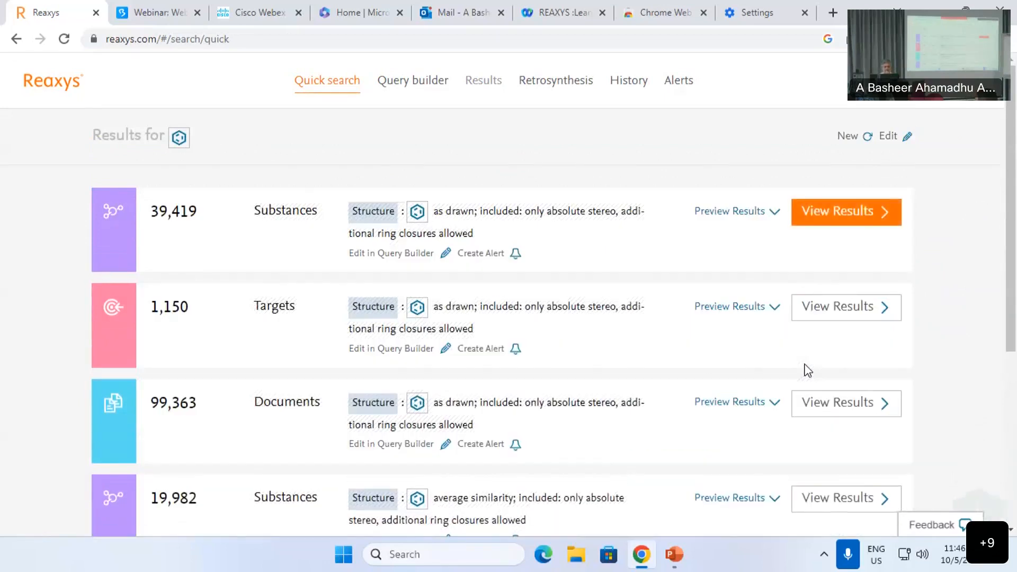
click(856, 223)
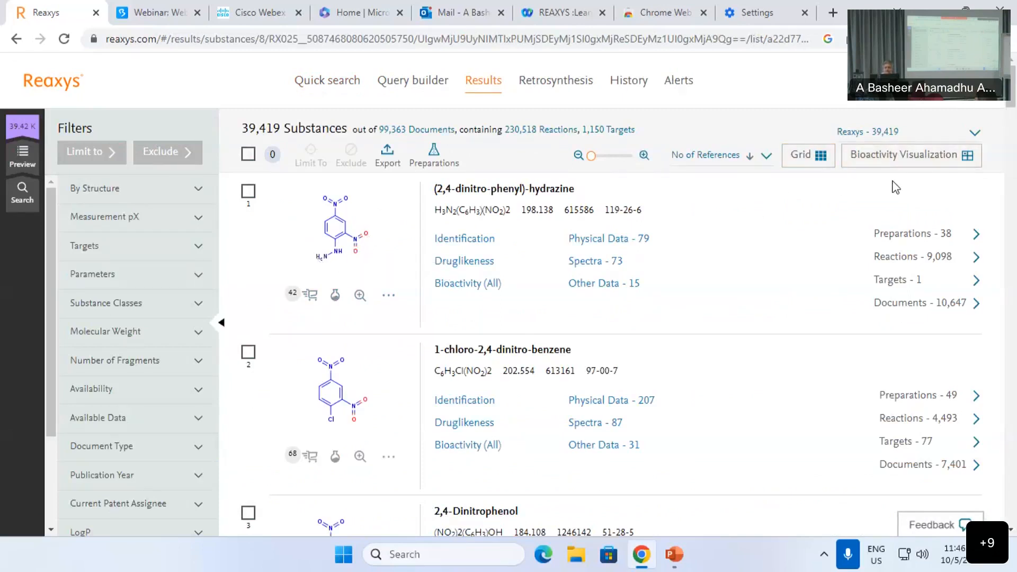
Step: Browse the nitro-substituted substance hits as Grid structure cards, then go back to the overview
click(807, 154)
scroll(481, 355, down, 3)
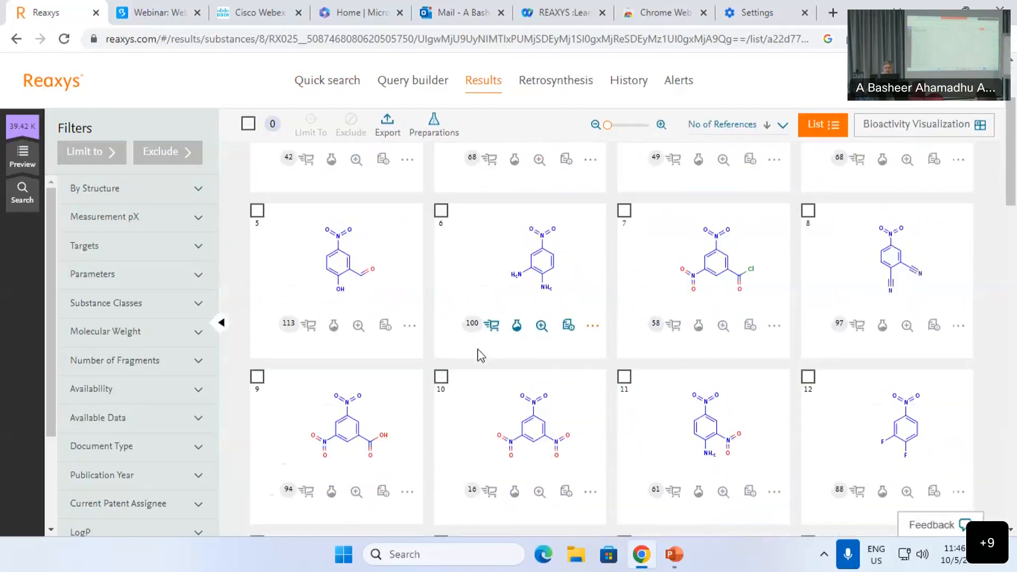
scroll(480, 355, down, 2)
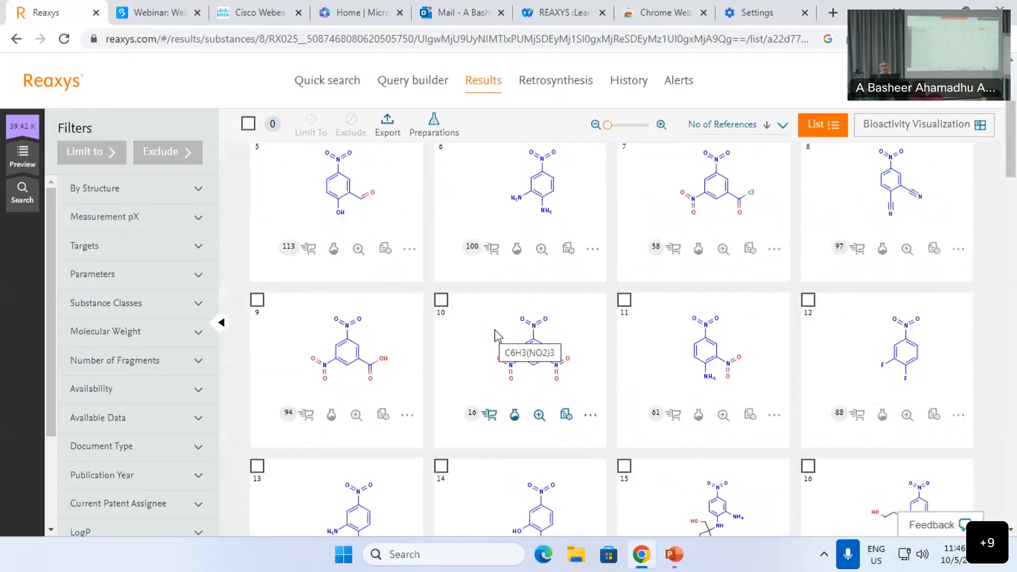
scroll(495, 335, up, 1)
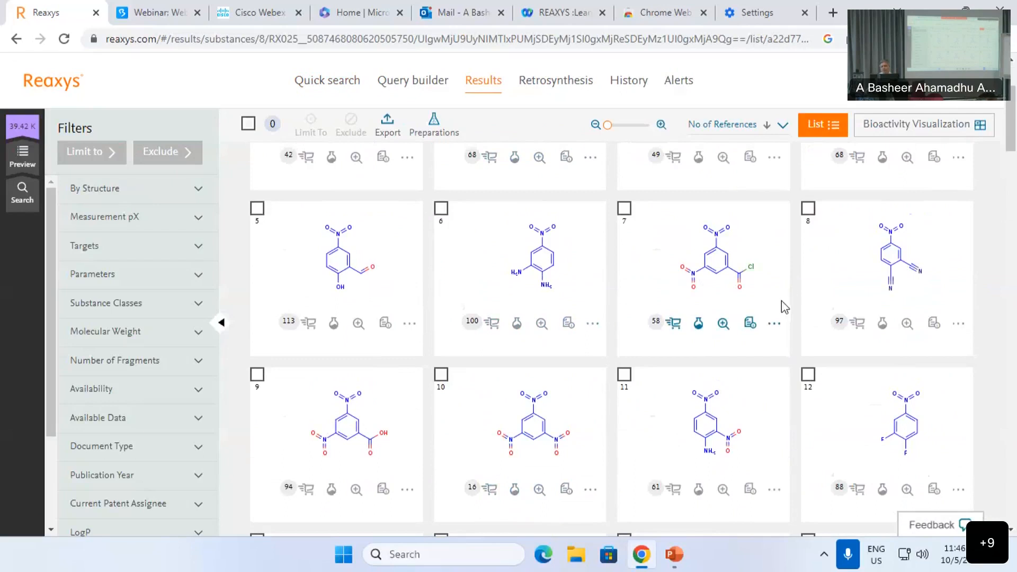
scroll(782, 306, down, 4)
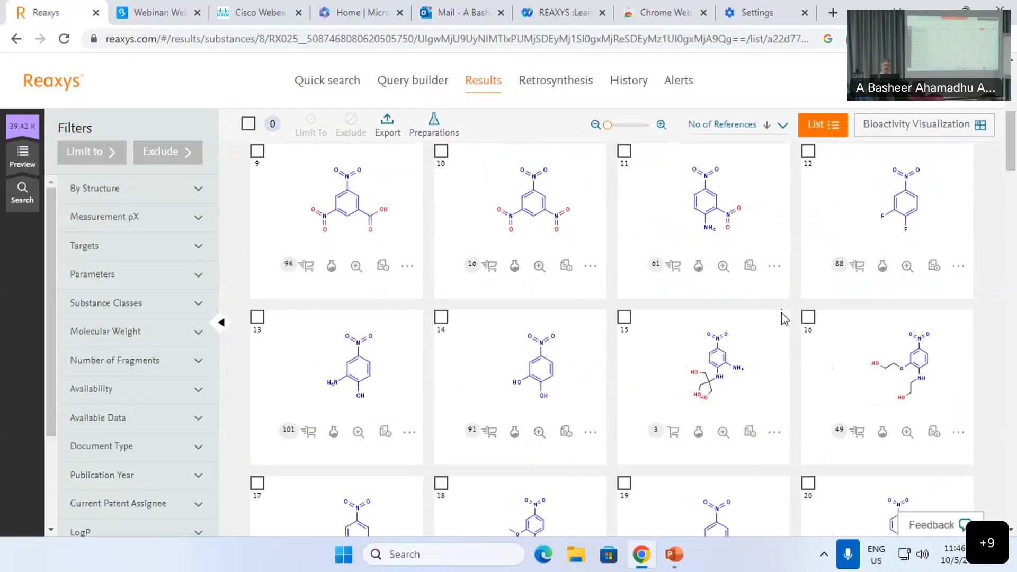
scroll(779, 322, down, 3)
scroll(779, 322, down, 5)
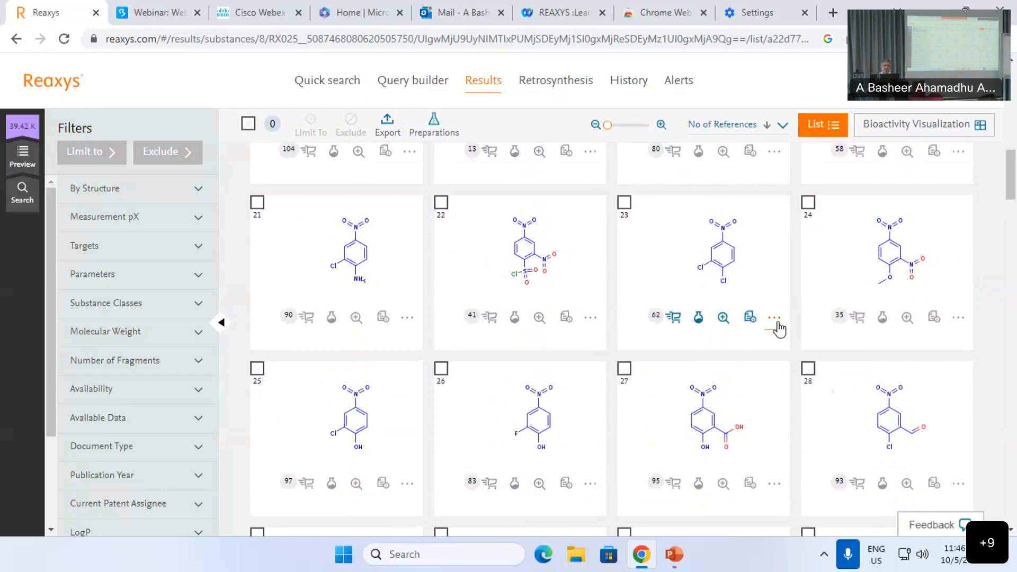
scroll(778, 329, up, 9)
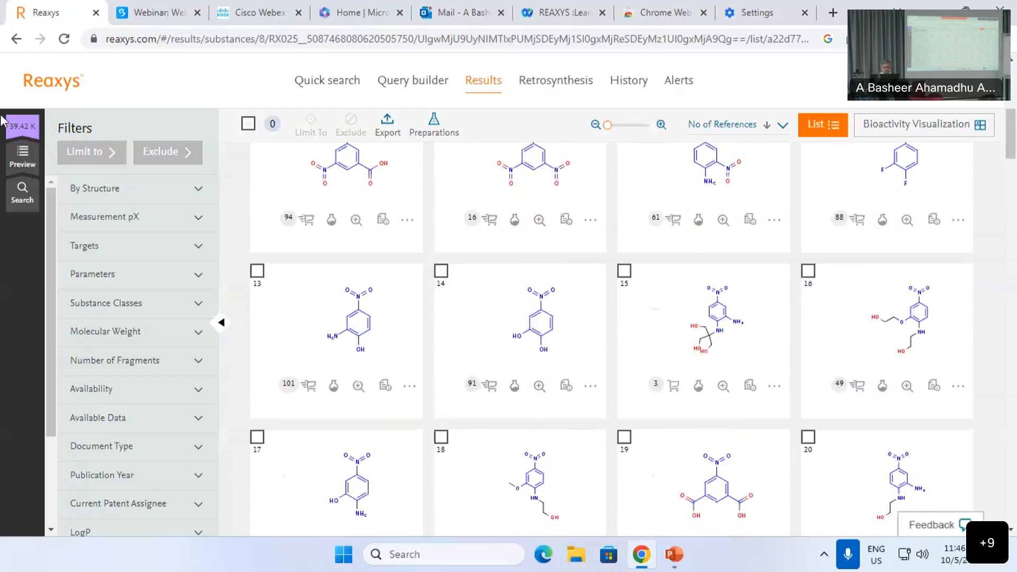
click(16, 169)
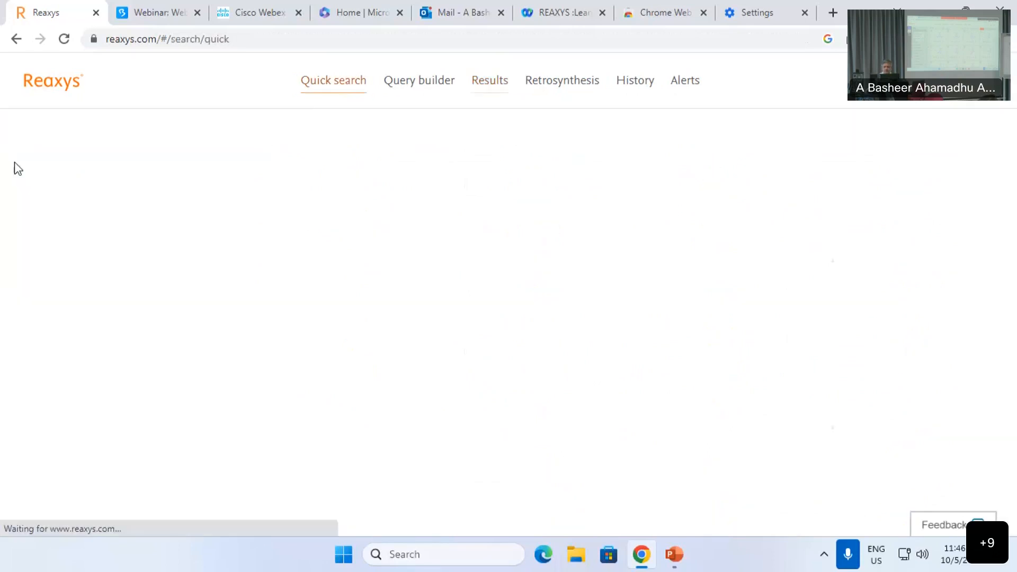
Step: Start a new Quick search and draw toluene, a benzene ring with a top methyl, in MarvinJS
scroll(446, 261, down, 4)
scroll(889, 201, up, 4)
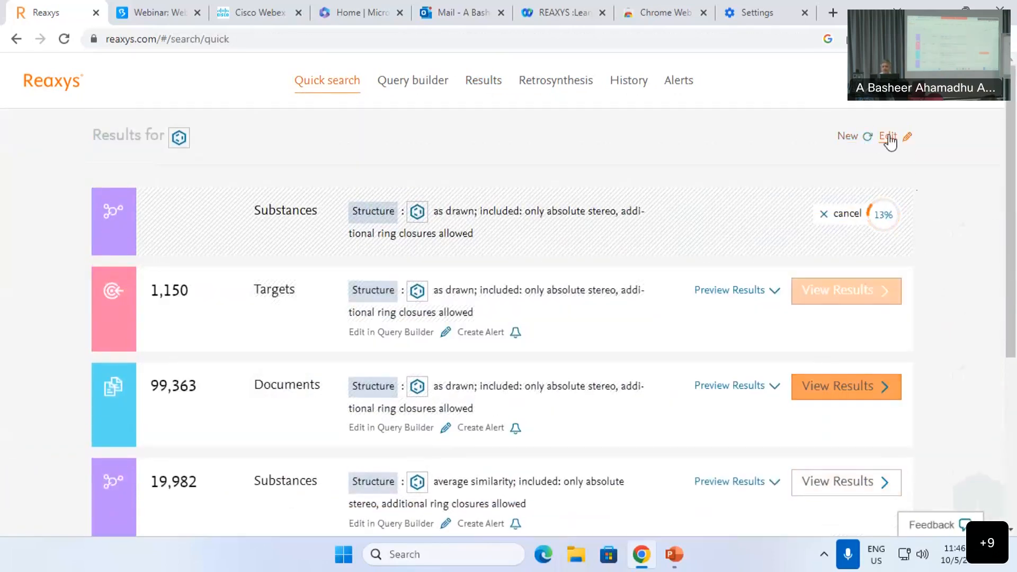
click(850, 139)
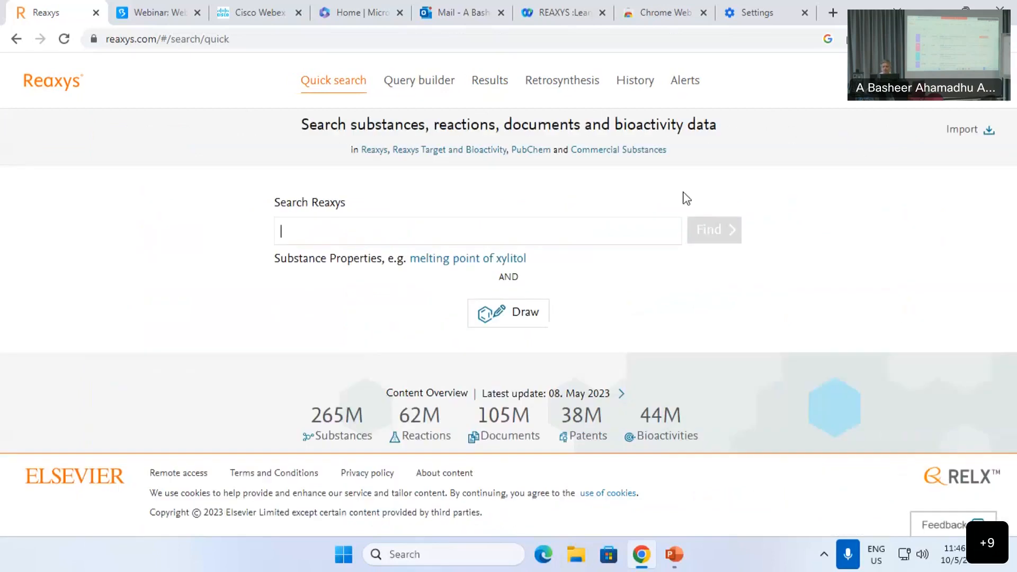
click(488, 326)
click(168, 469)
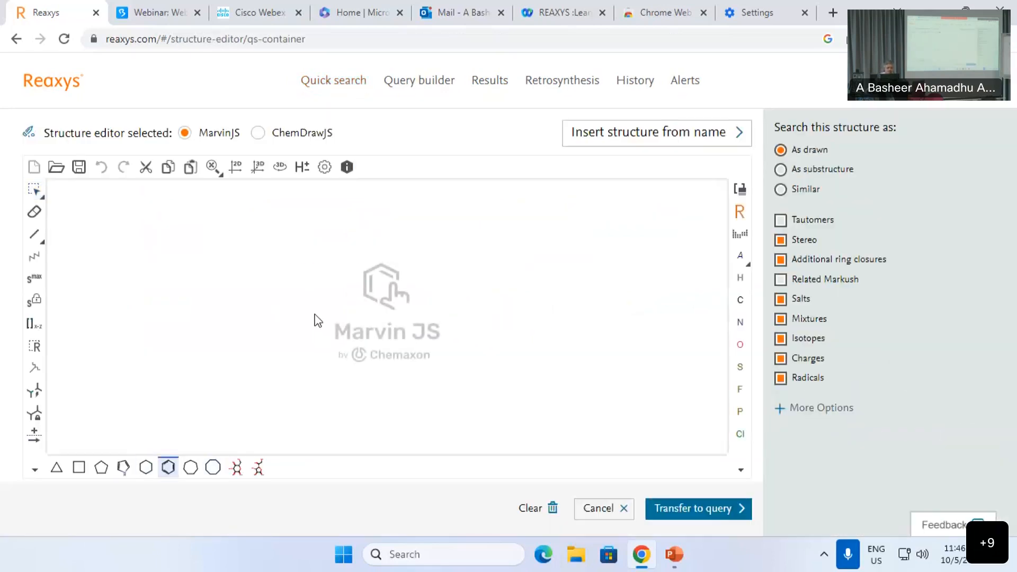
click(314, 312)
click(34, 234)
click(313, 285)
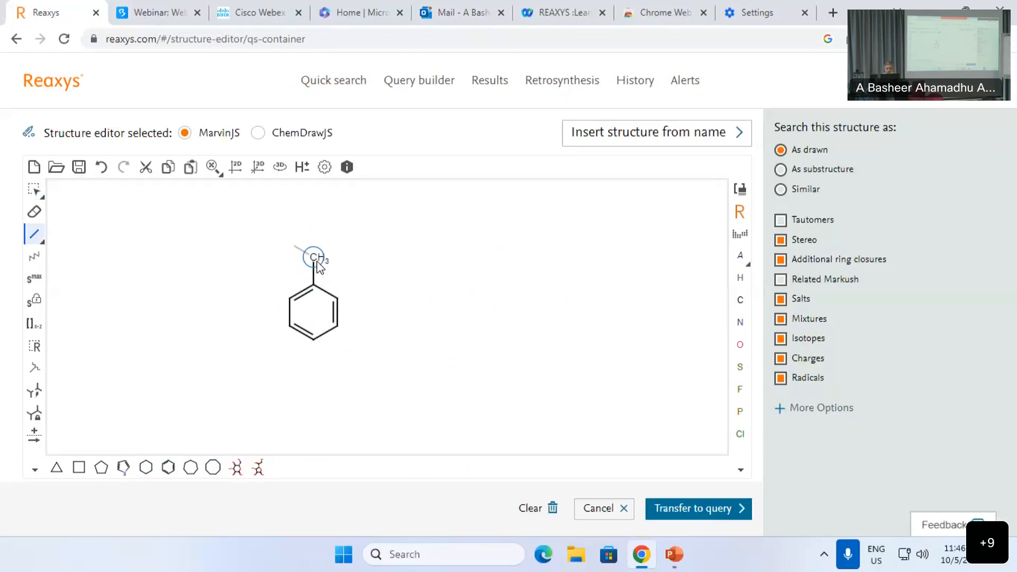
right_click(316, 265)
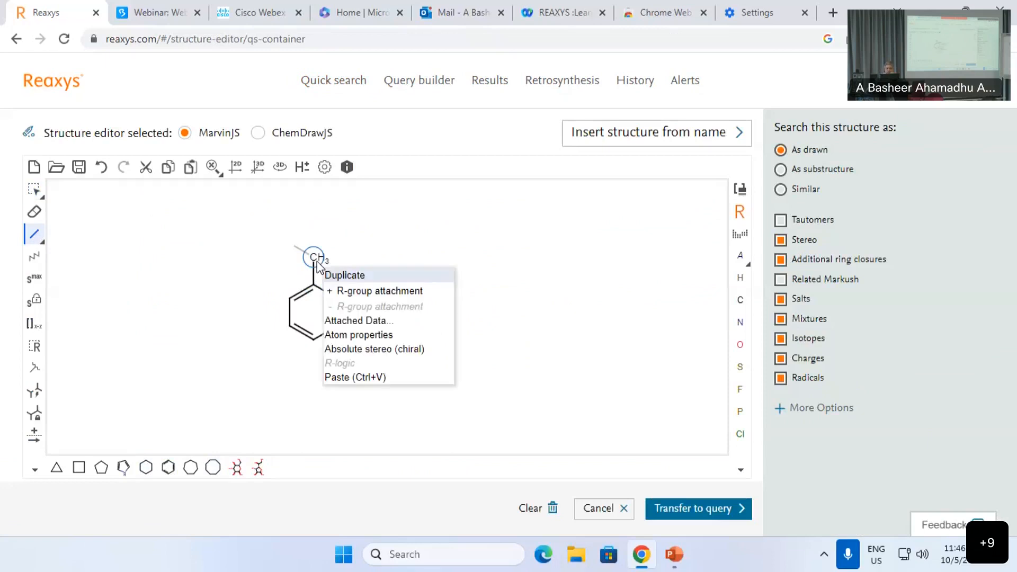
Step: Label the toluene methyl carbon as carbon-13 (isotope 13) in Atom properties
click(367, 335)
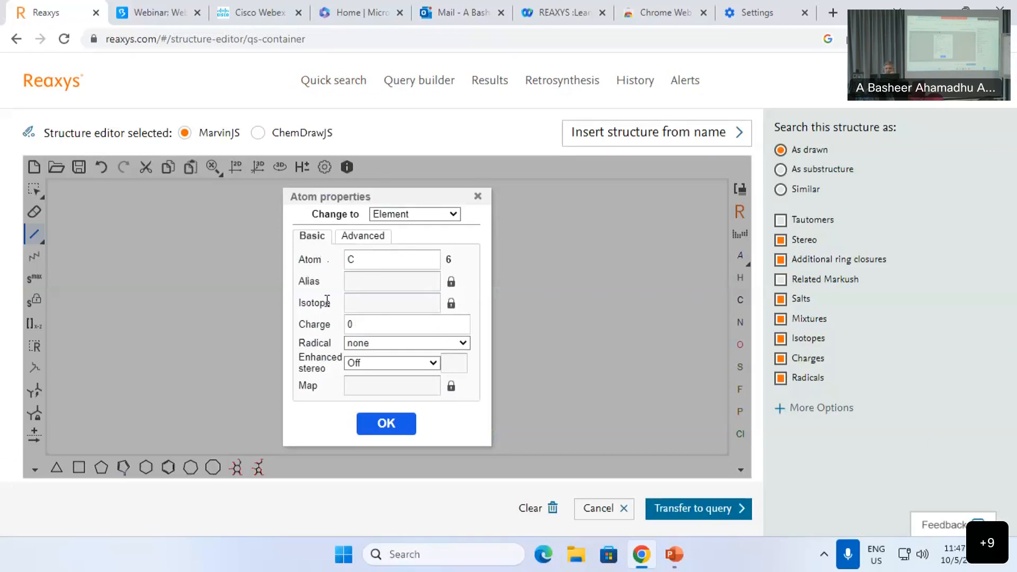
click(451, 306)
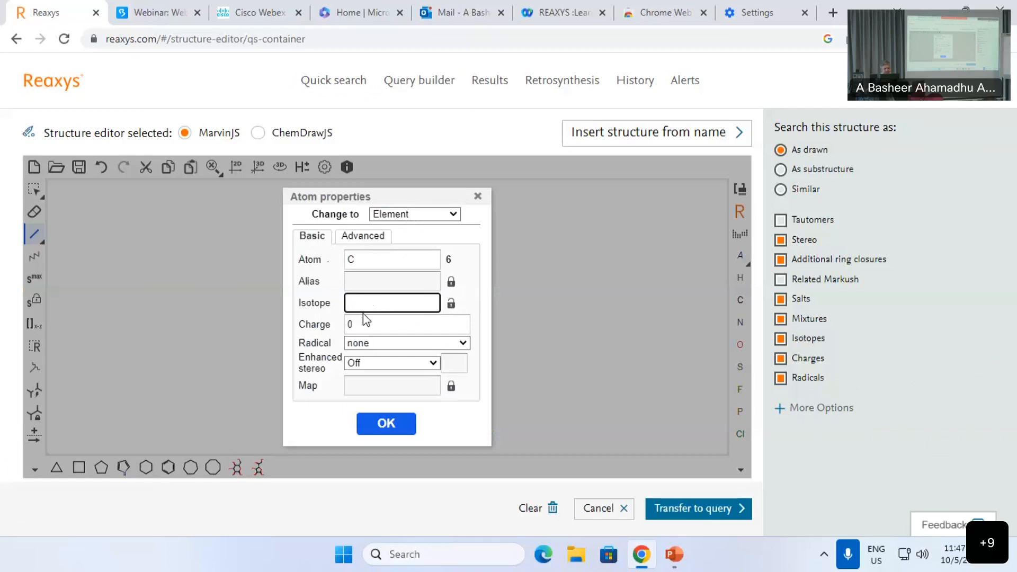
click(386, 423)
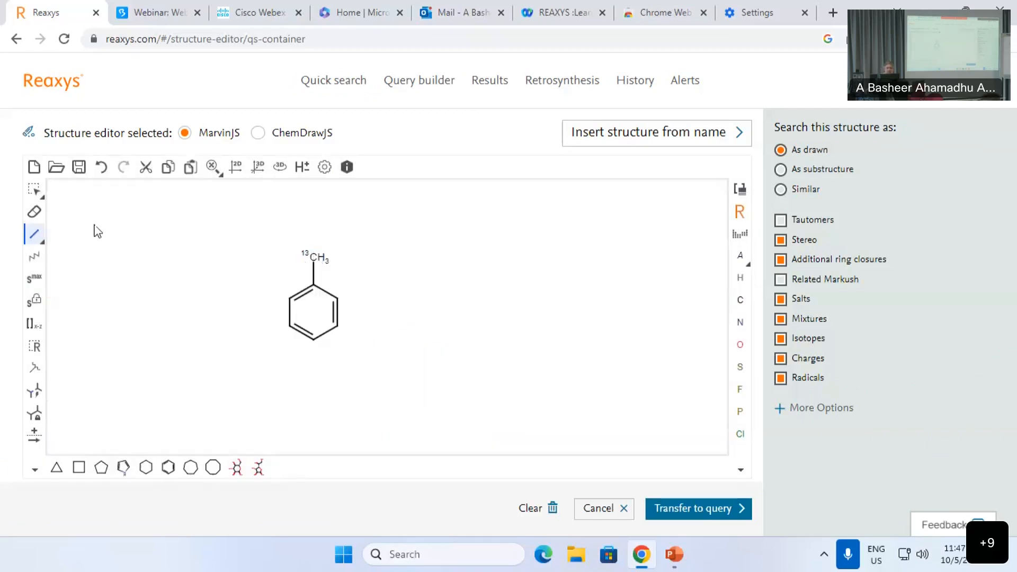
Step: Draw a single bond off the ring's lower-right carbon and make its end atom hydrogen
click(32, 235)
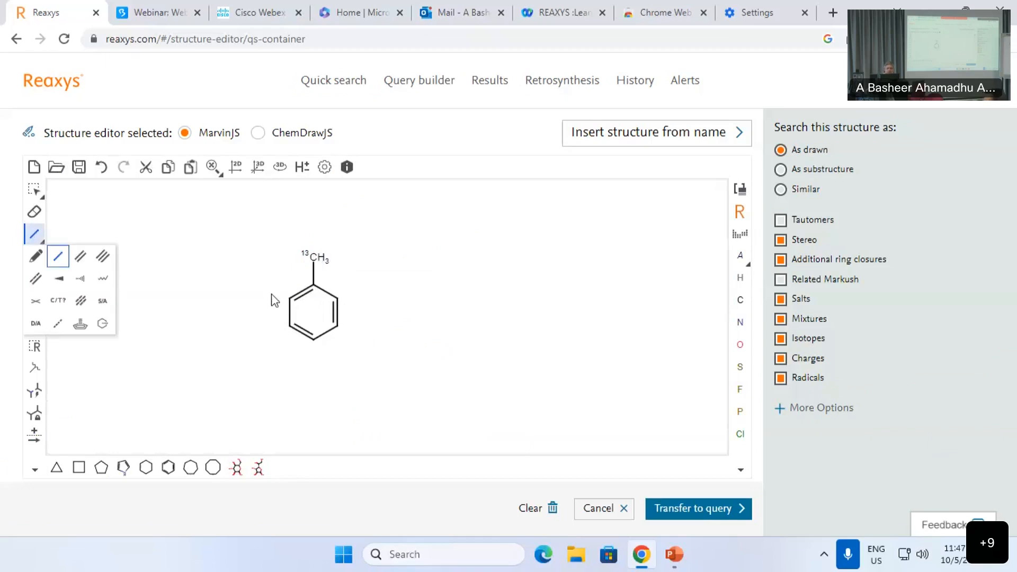
click(337, 326)
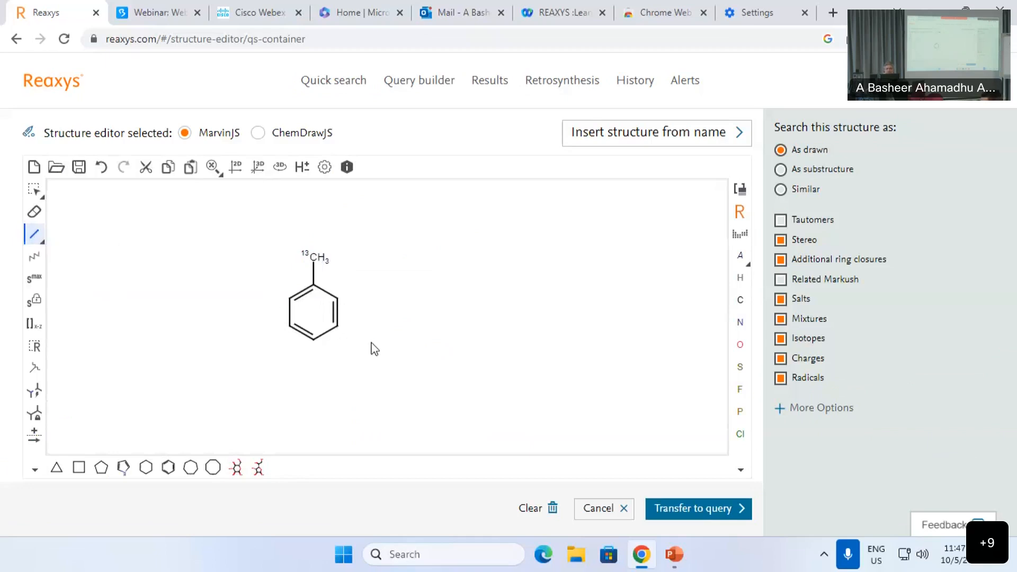
click(37, 236)
click(338, 326)
drag(337, 327, 362, 345)
key(h)
Step: Set the new hydrogen's isotope to 2, making it deuterium
right_click(364, 347)
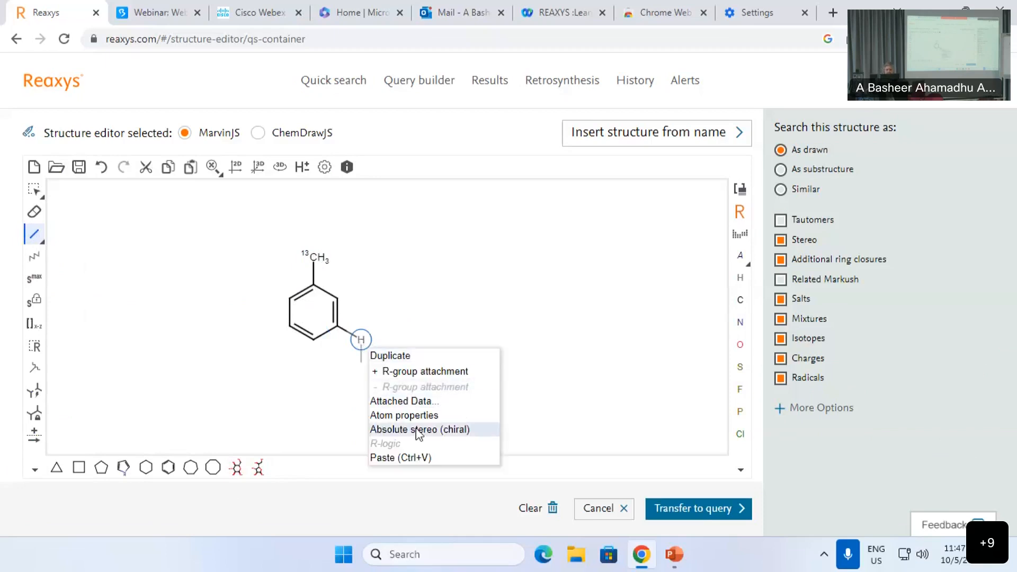
click(416, 417)
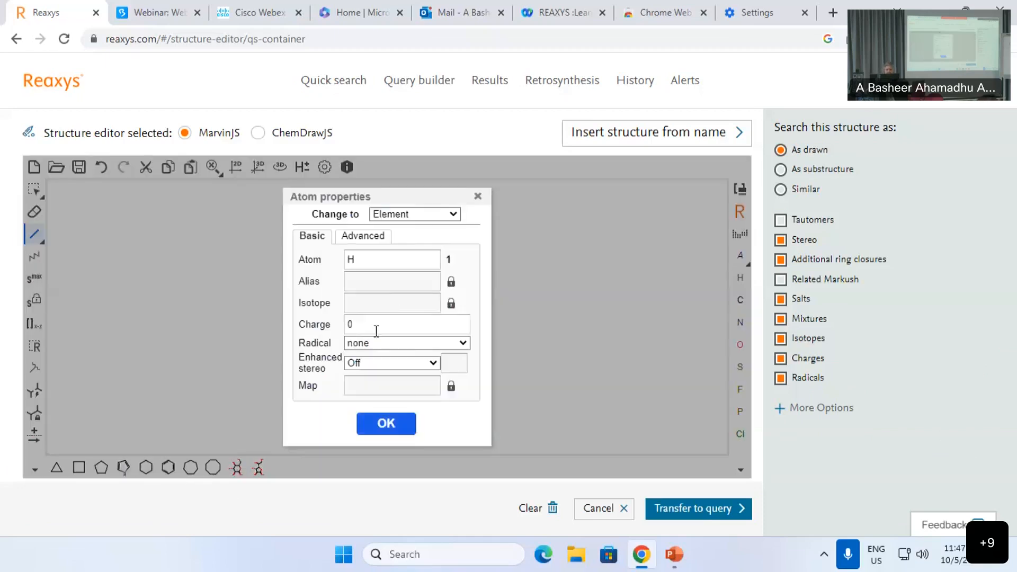
click(384, 310)
text(2)
click(392, 426)
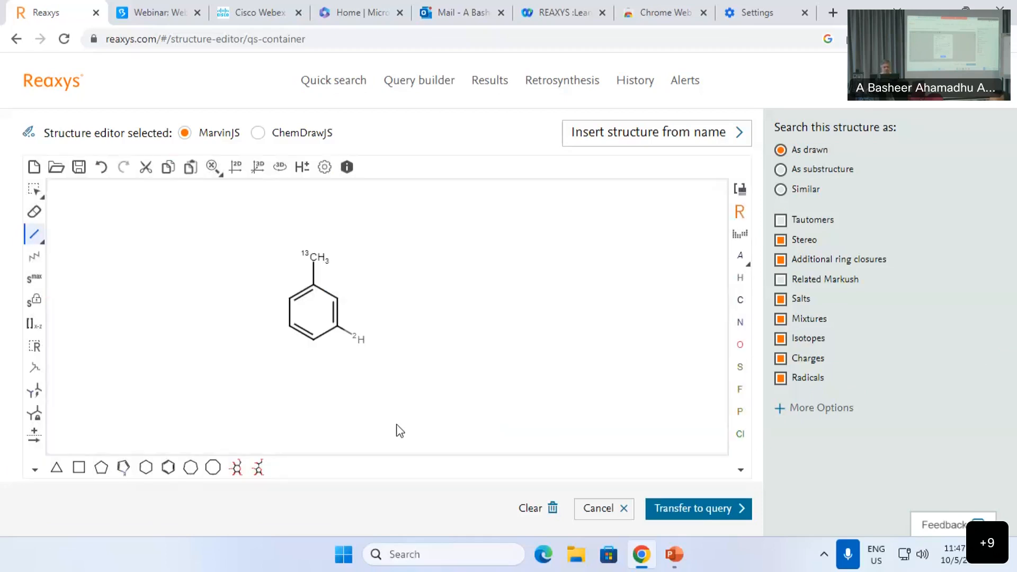
Step: Add a methyl to the ring's upper-left carbon and give it a monovalent radical
click(290, 299)
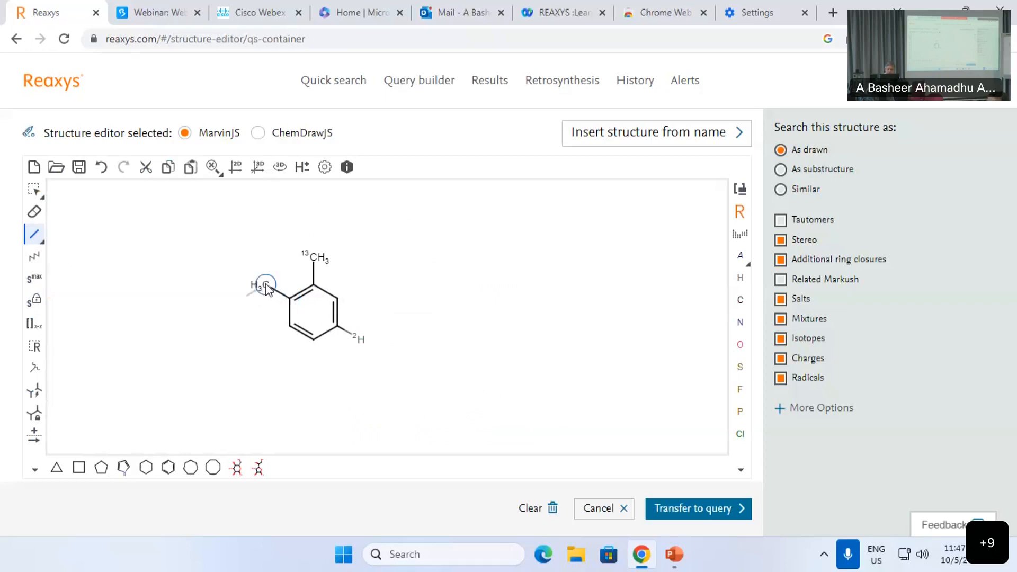
right_click(268, 289)
click(315, 358)
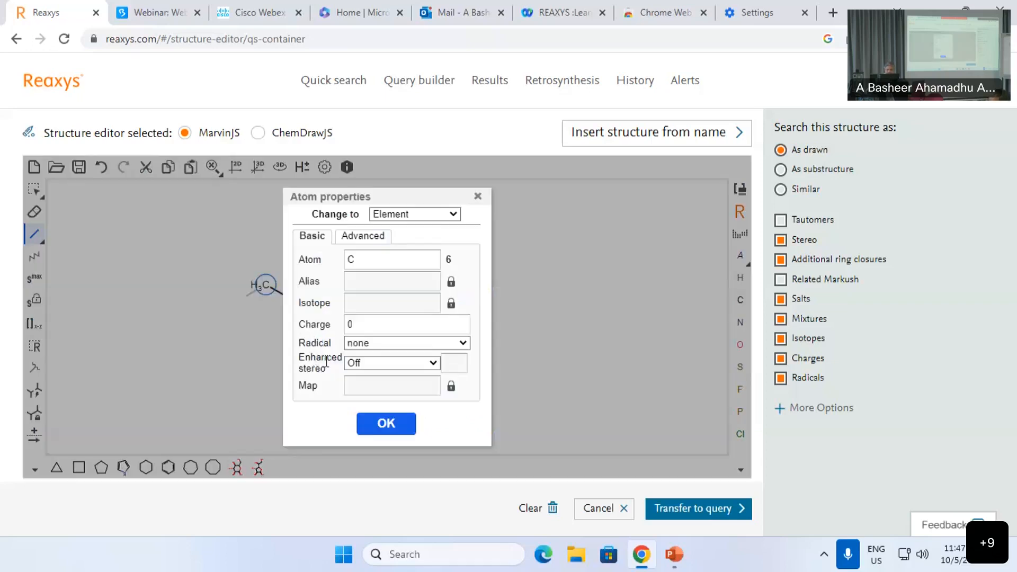
click(364, 343)
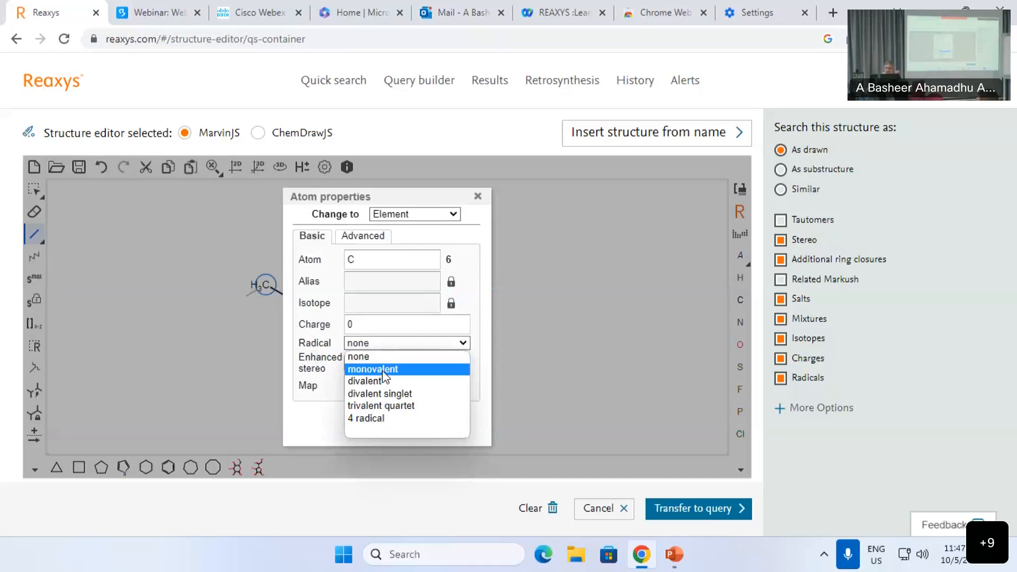
click(383, 370)
click(383, 427)
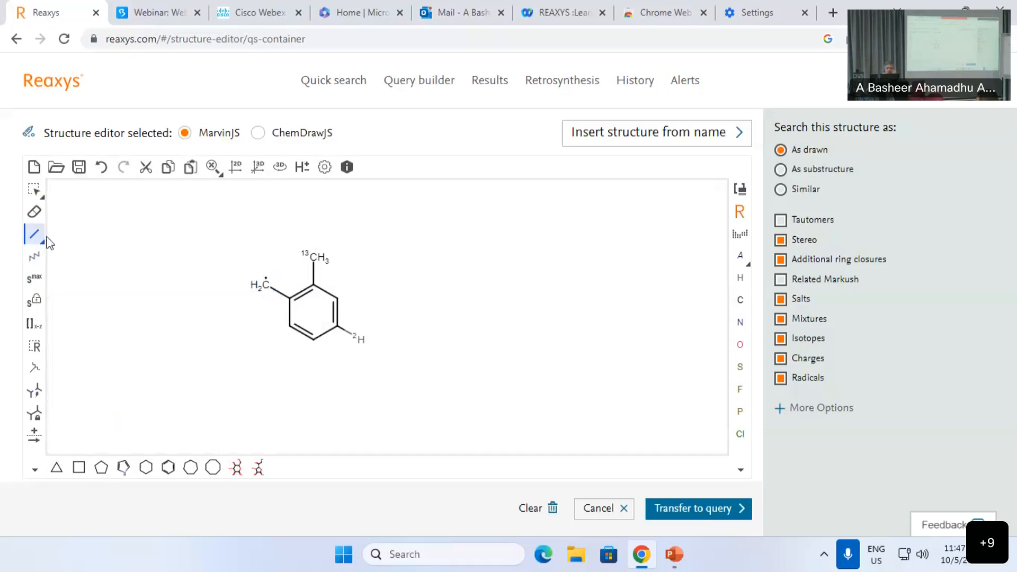
Step: Restrict the deuterium atom to a total hydrogen count of 0 under Advanced settings
right_click(355, 342)
click(412, 418)
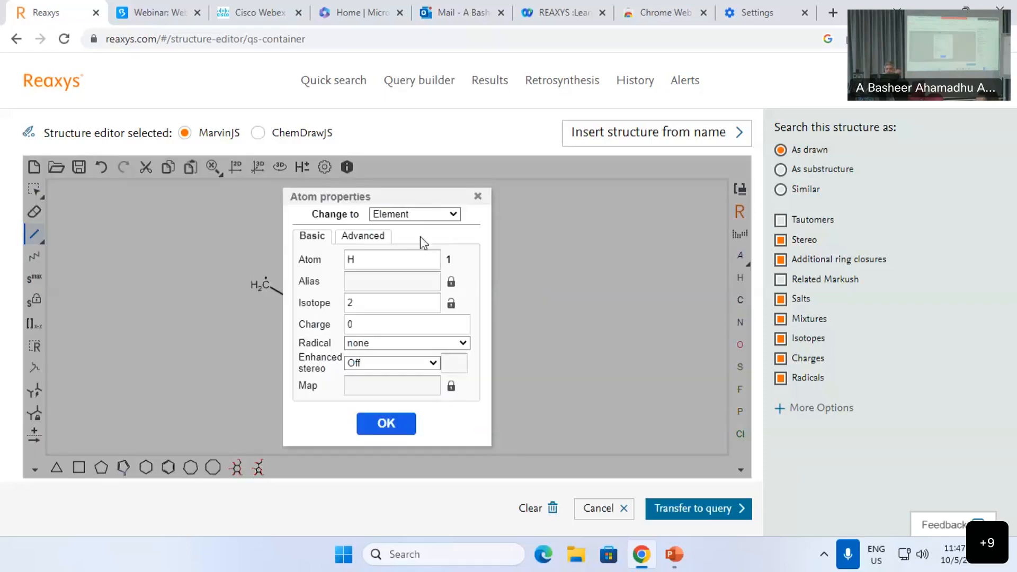
click(354, 236)
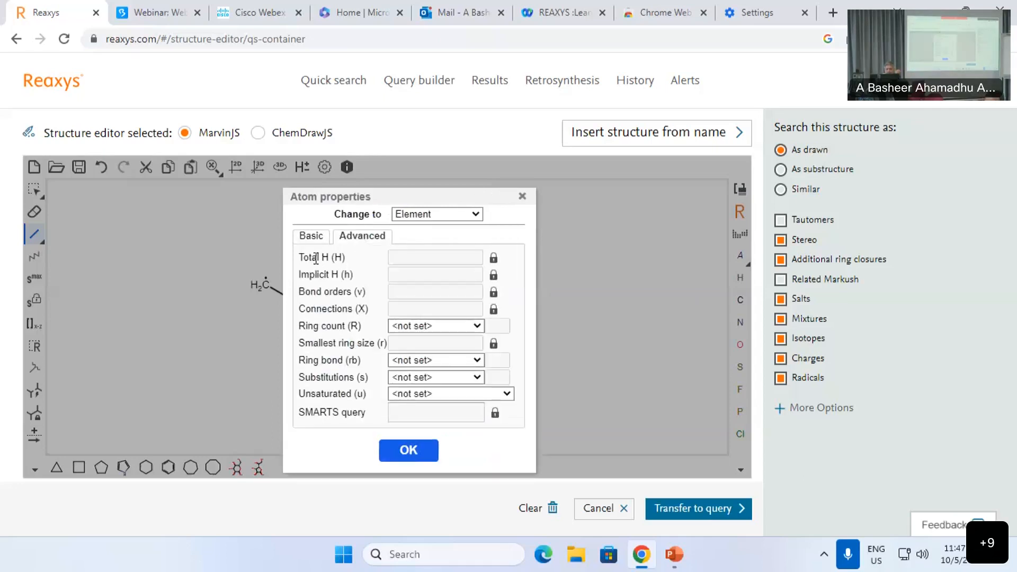
click(445, 257)
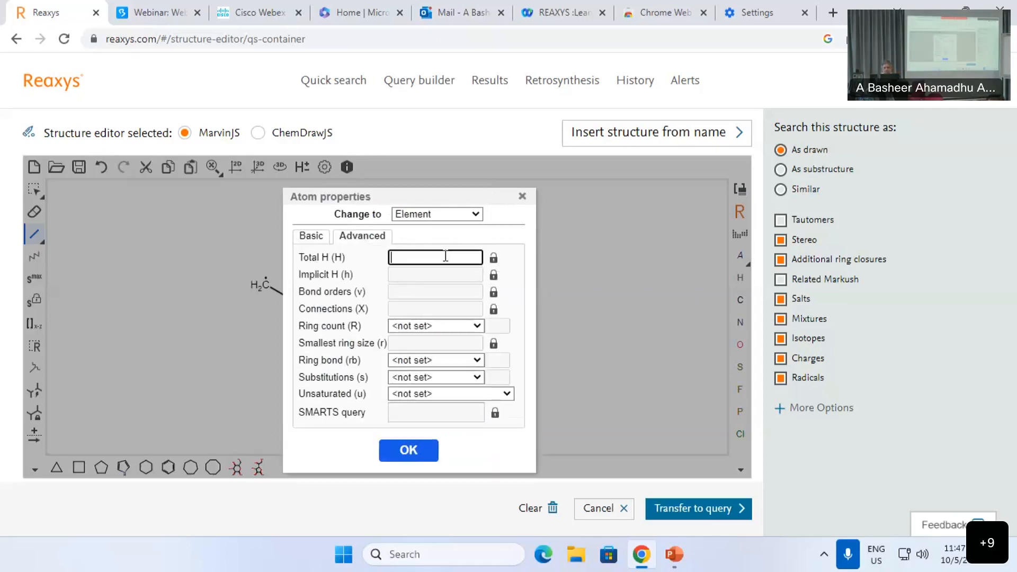
text(0)
click(394, 446)
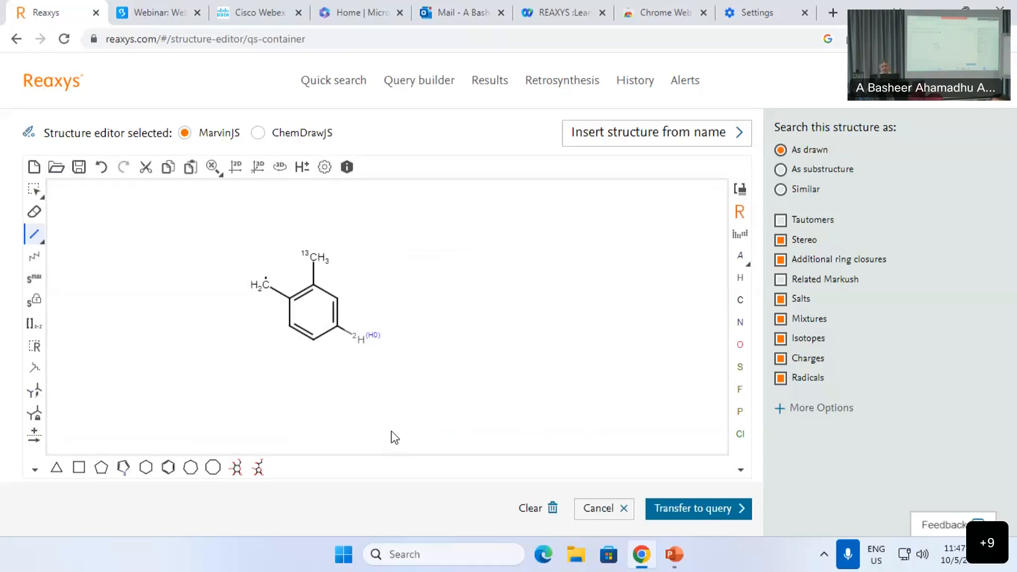
Step: Set the lower-left ring bond's type to 'any' in Bond properties
right_click(303, 337)
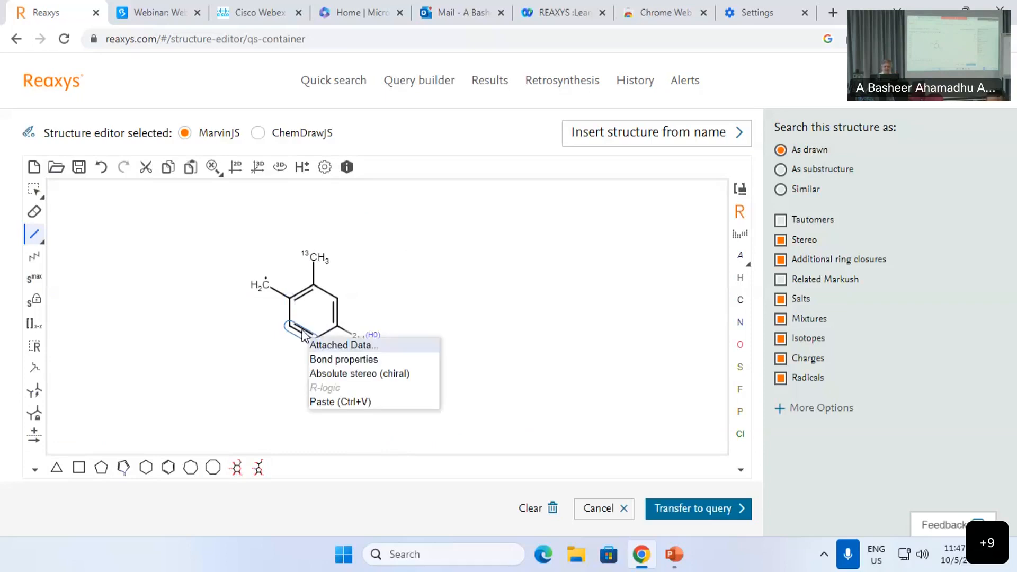
click(348, 359)
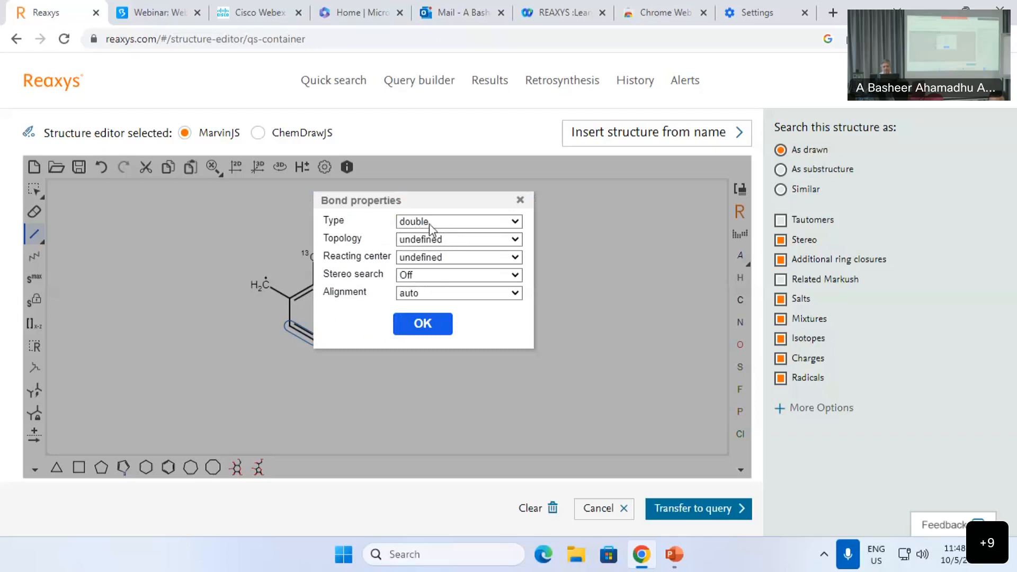
click(446, 227)
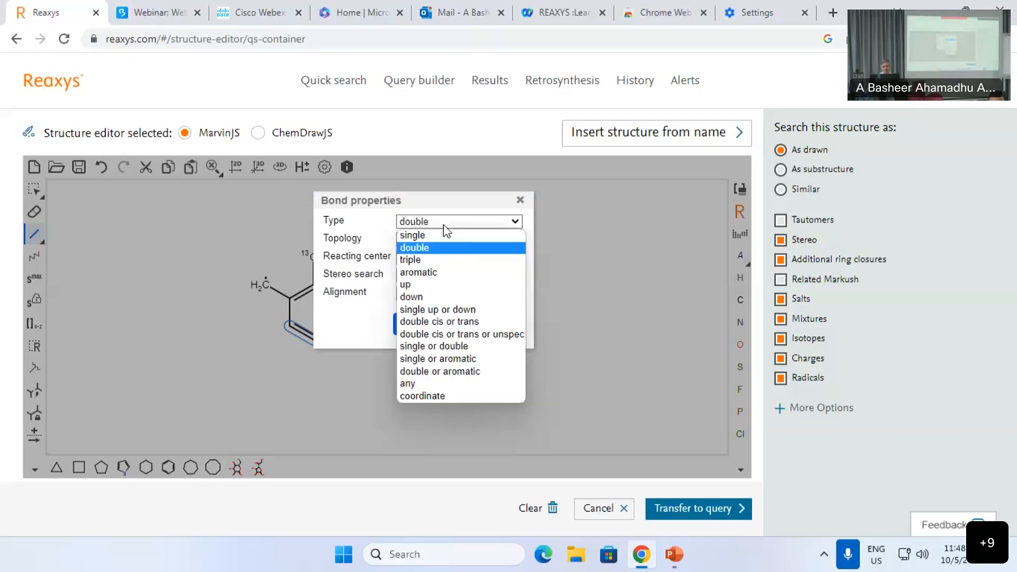
click(417, 384)
click(422, 323)
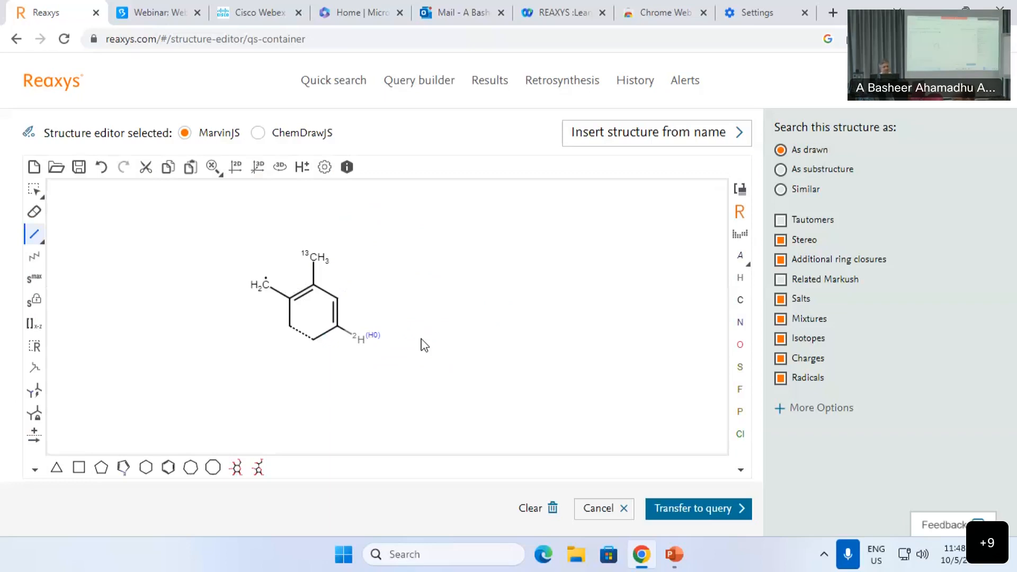
Step: Select the whole toluene query with a rectangle and delete it
click(35, 189)
drag(152, 212, 441, 380)
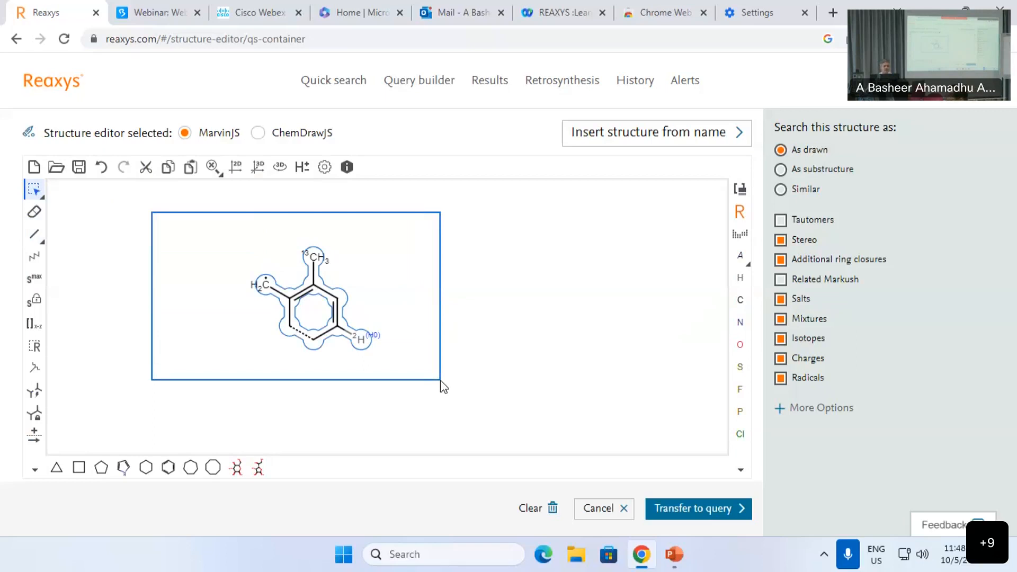
drag(440, 380, 439, 378)
key(Delete)
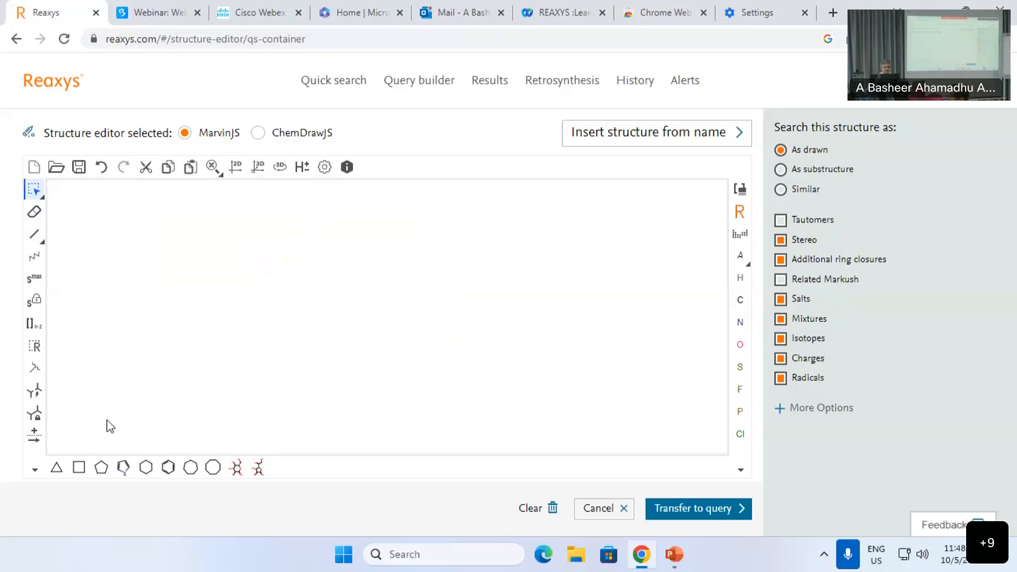
Step: Draw a branched chain with one double bond, then set sulfur and oxygen atoms to form dimethyl sulfoxide
click(168, 467)
click(34, 234)
click(238, 285)
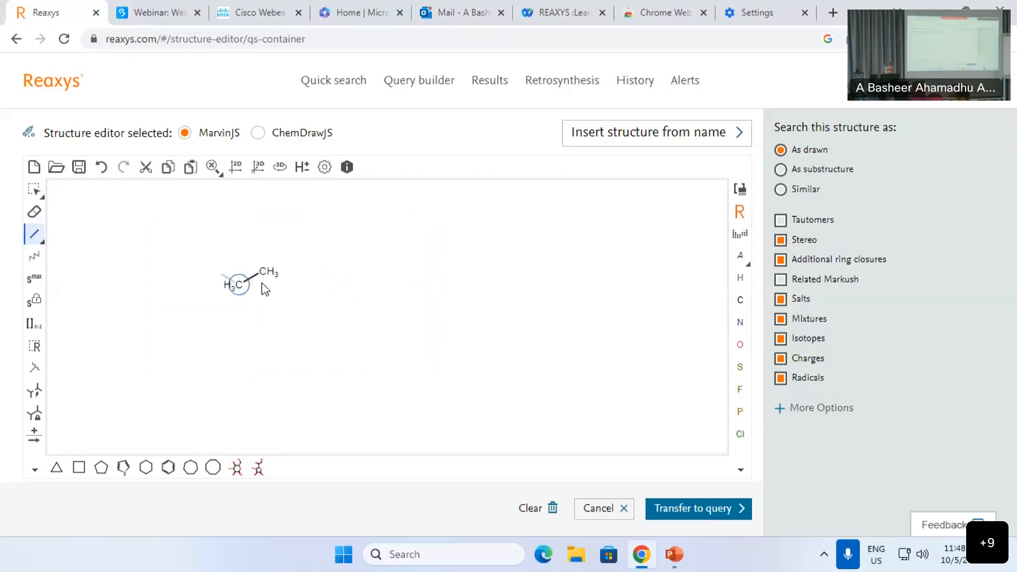
click(264, 271)
click(262, 259)
click(264, 272)
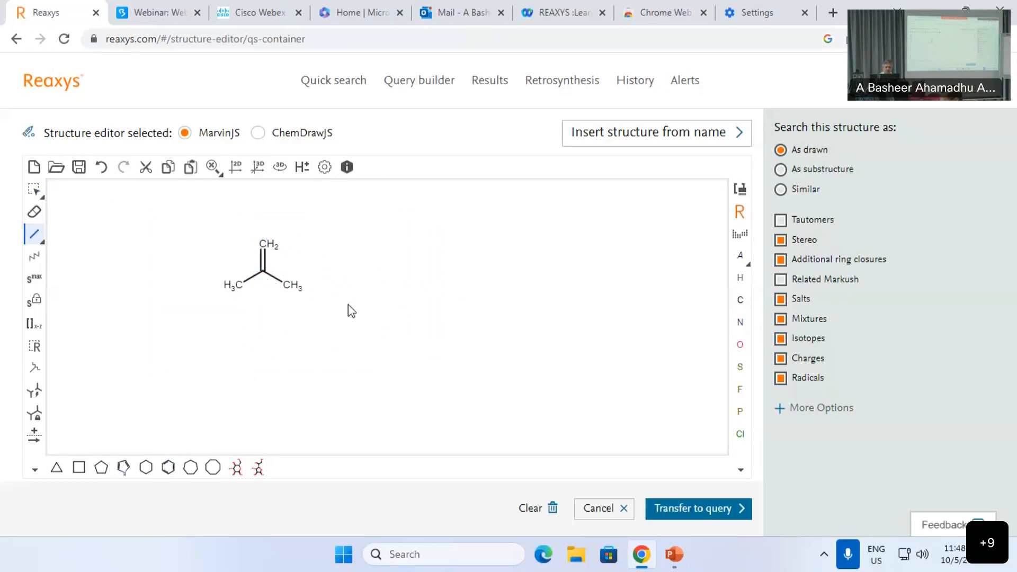
key(s)
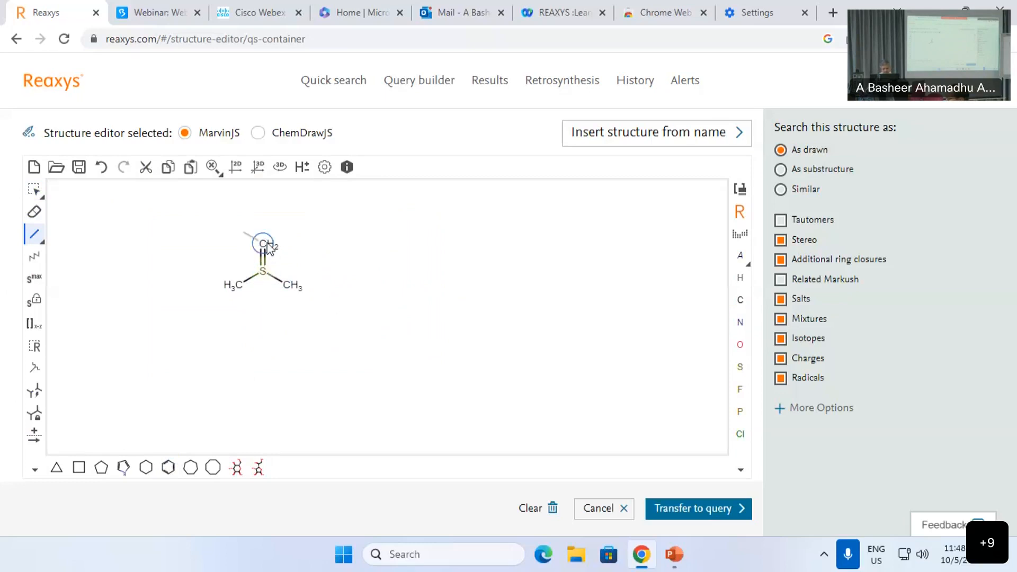
key(o)
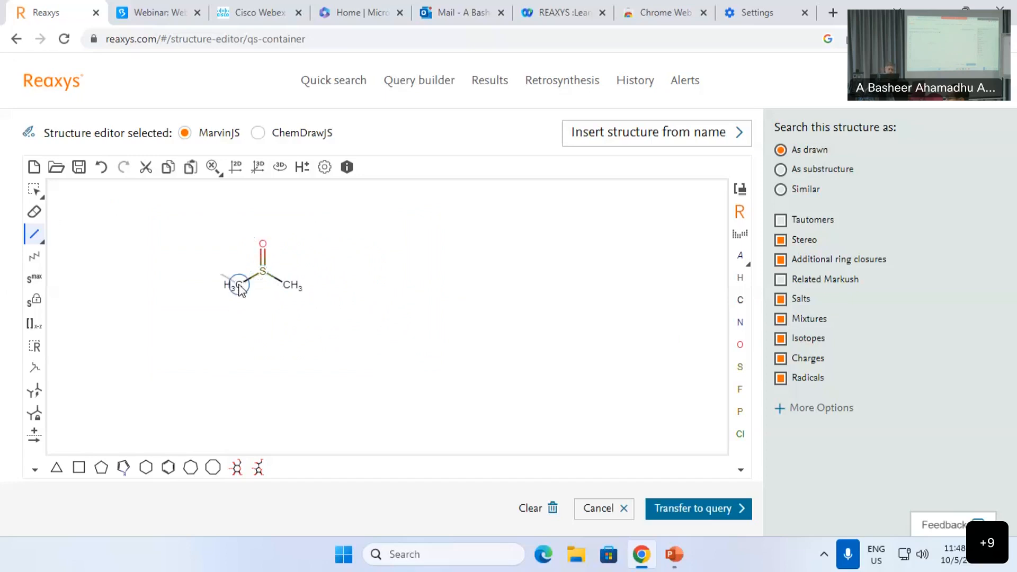
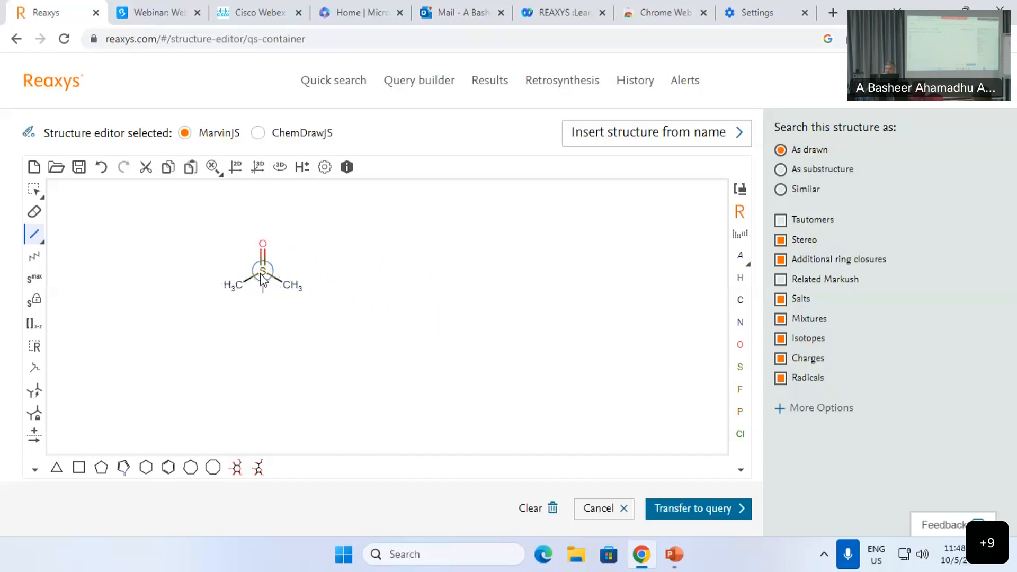
Step: Lengthen the H3C–S bond by pulling the methyl group down-left, then bring up the sulfur atom's context menu
click(34, 189)
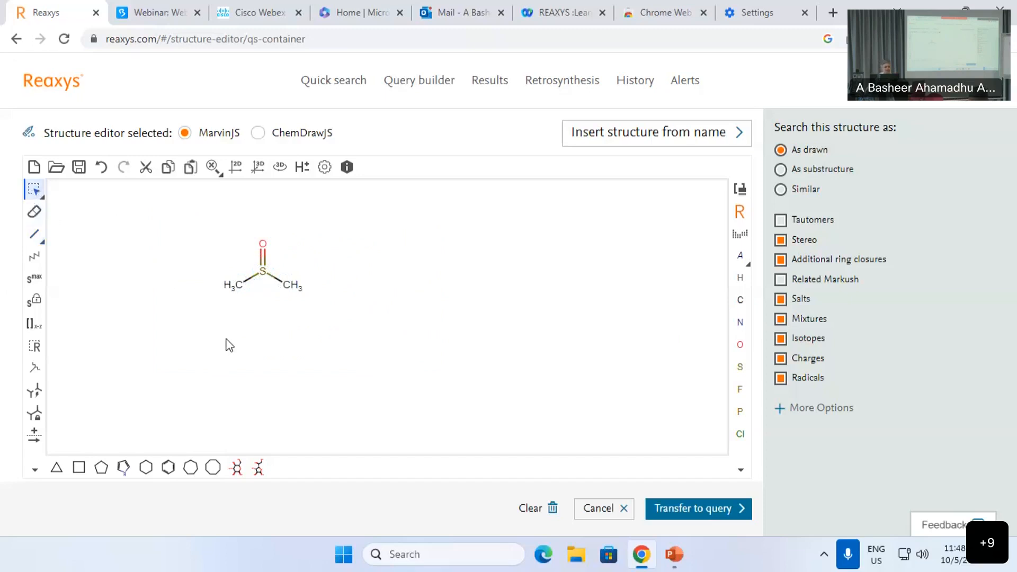
drag(239, 292, 222, 315)
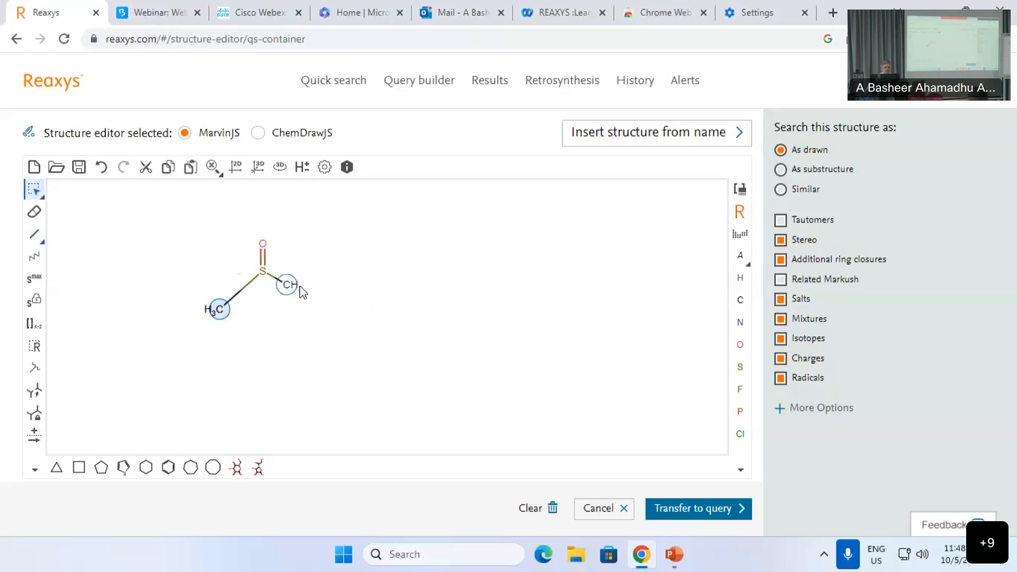
right_click(263, 275)
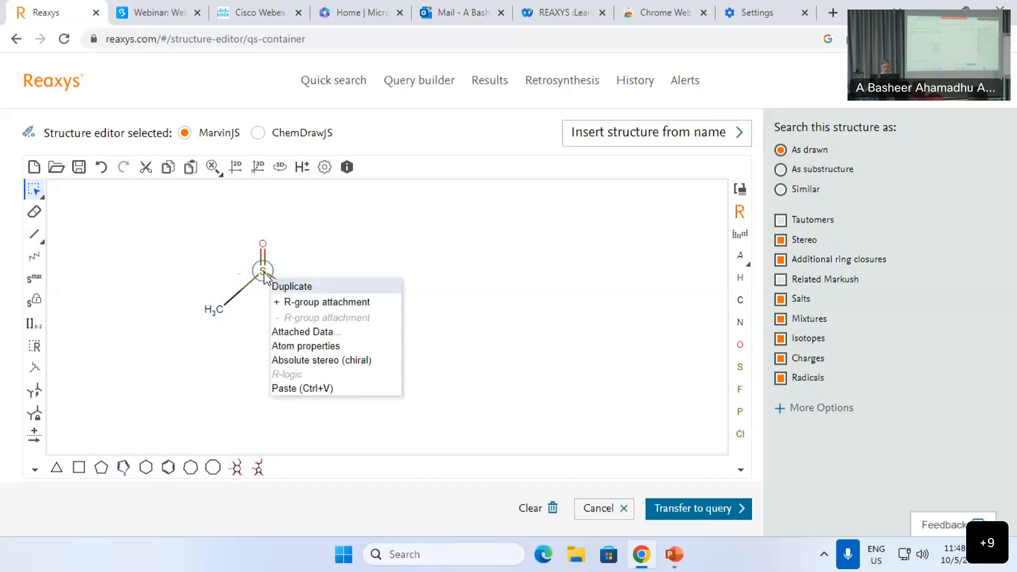
Step: Restrict the sulfur atom to bond orders 4 in its advanced atom properties
click(315, 346)
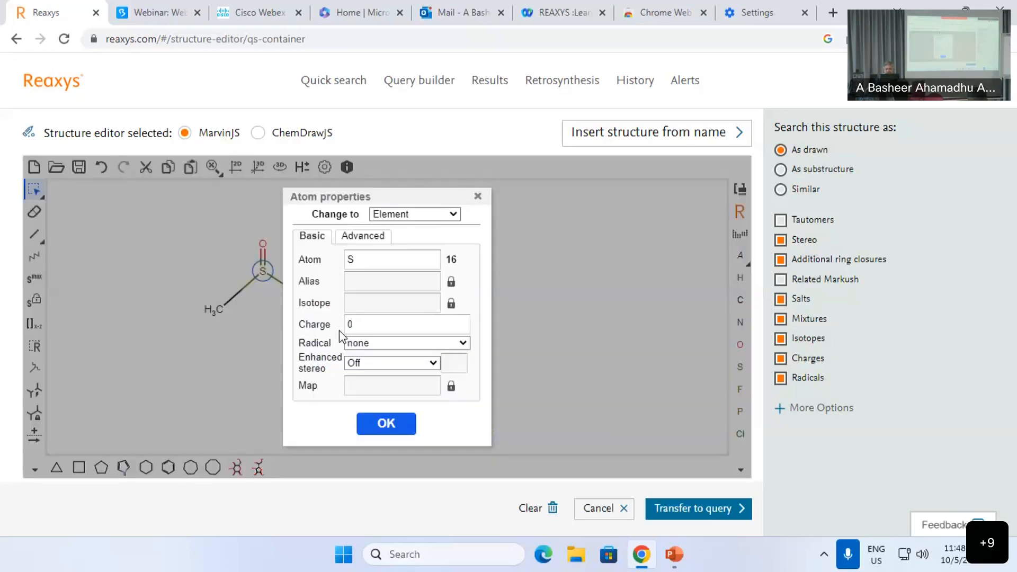
click(376, 239)
click(420, 292)
text(4)
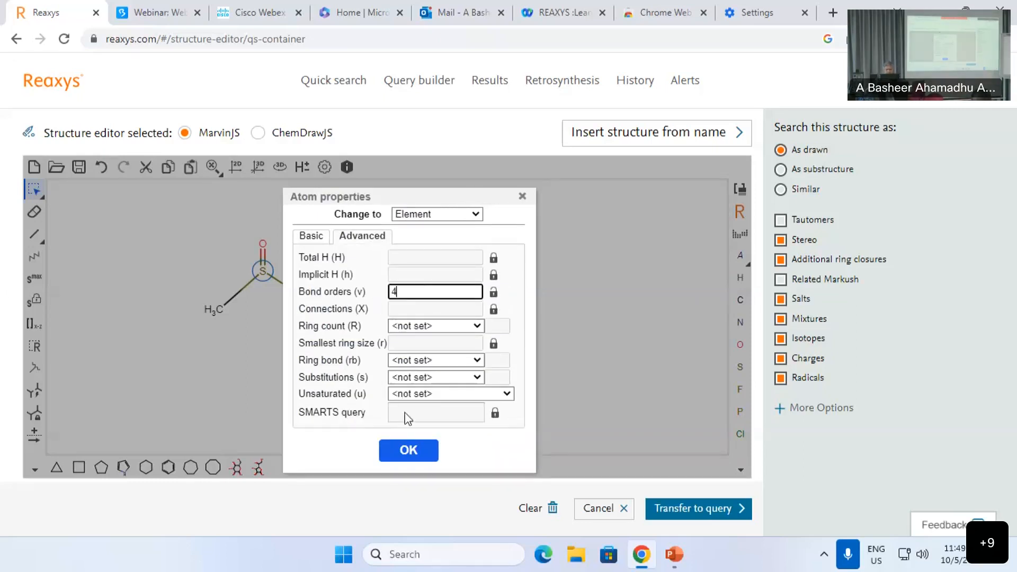
click(403, 452)
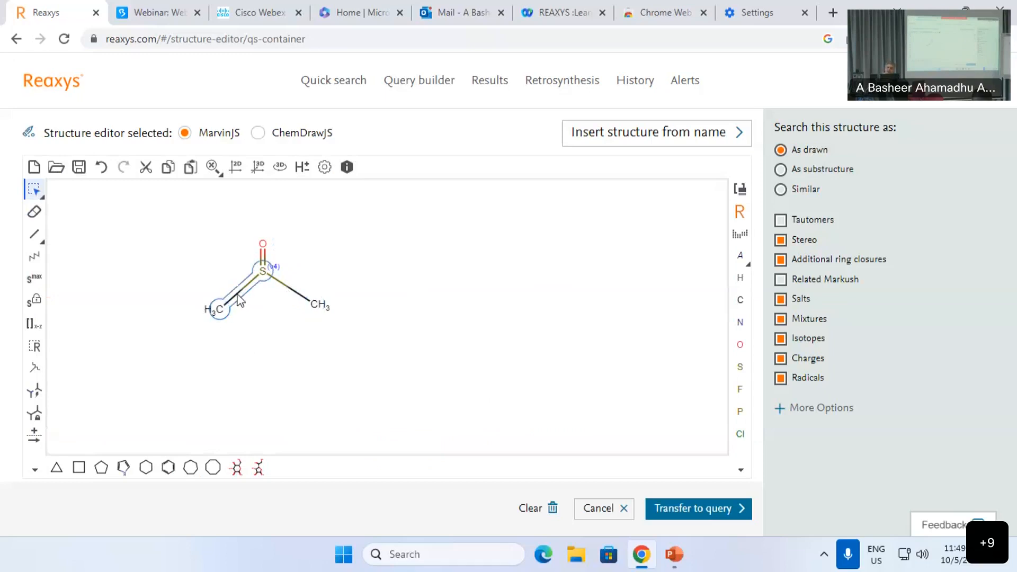
Step: Set the topology of both S–CH3 bonds to 'in ring'
right_click(236, 299)
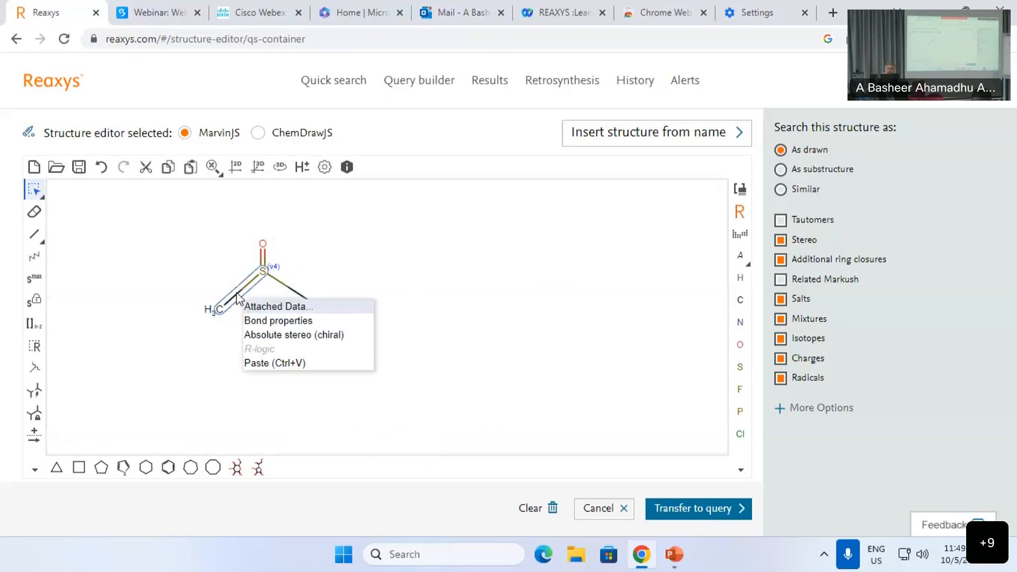
click(281, 321)
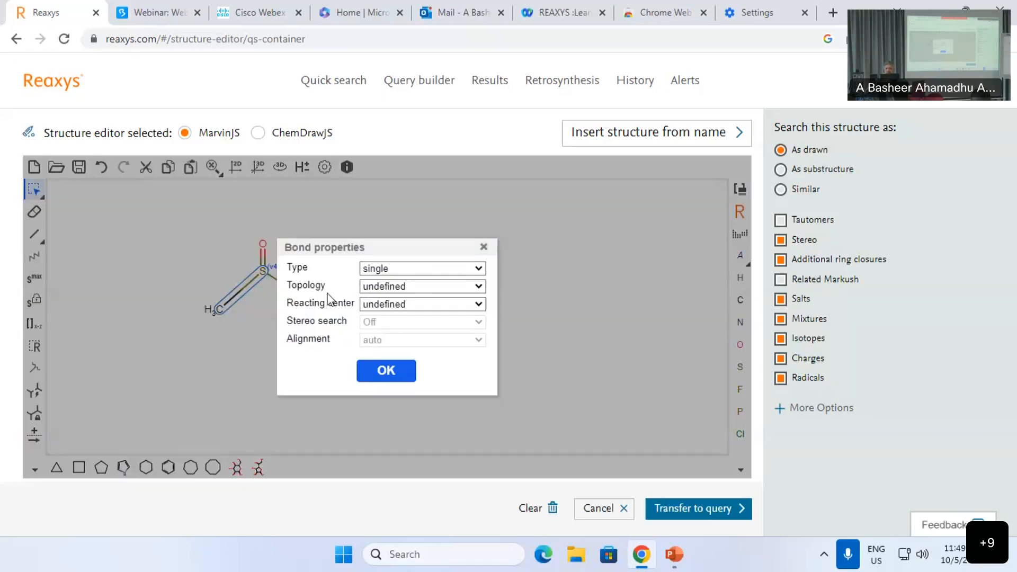
click(389, 289)
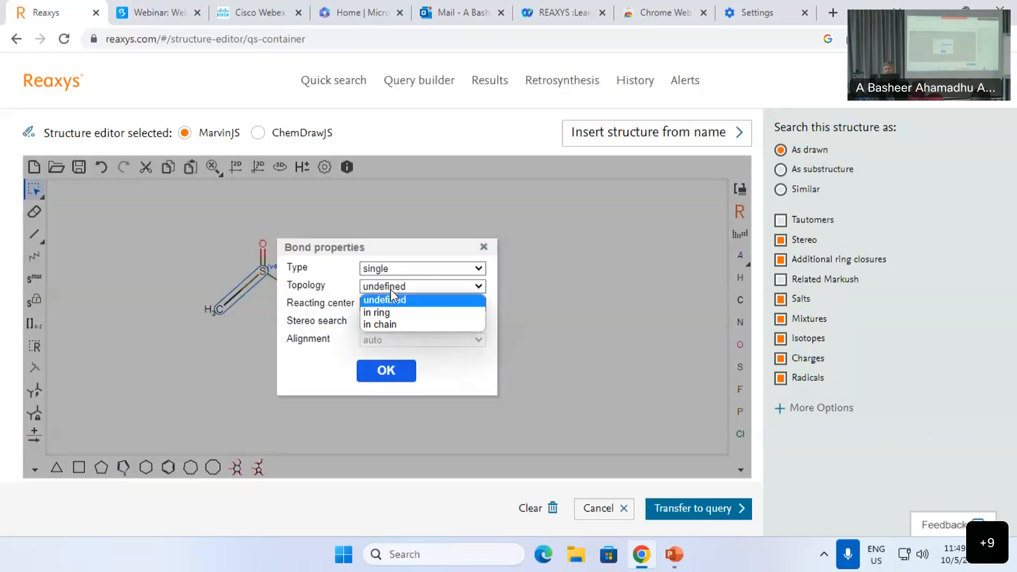
click(379, 313)
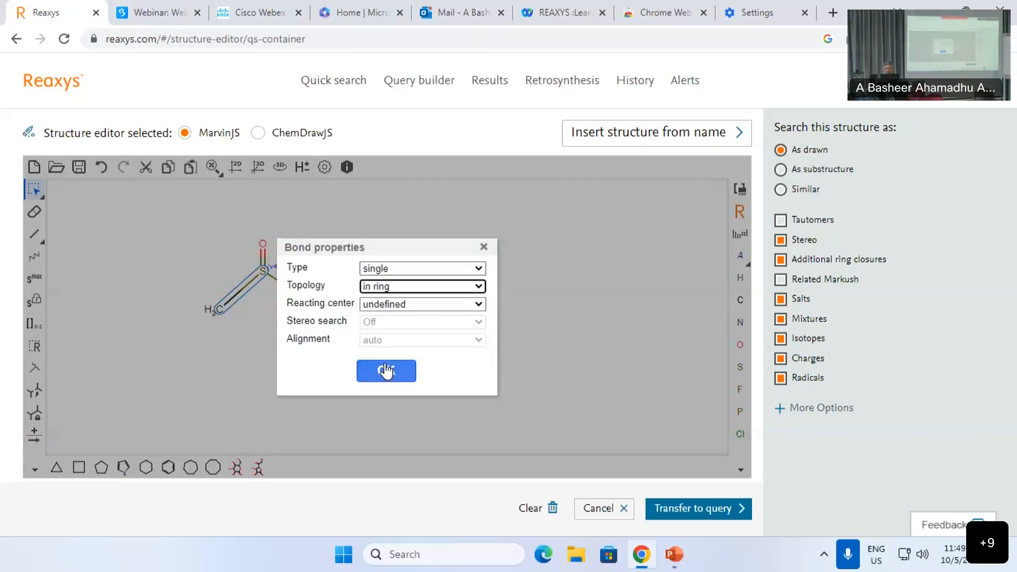
click(386, 371)
right_click(297, 296)
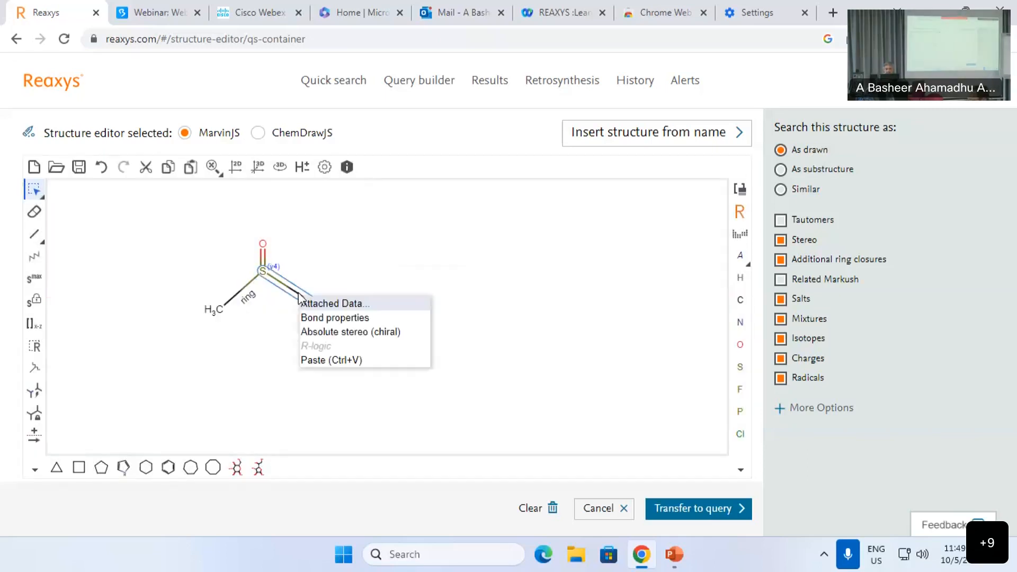
click(341, 317)
click(393, 285)
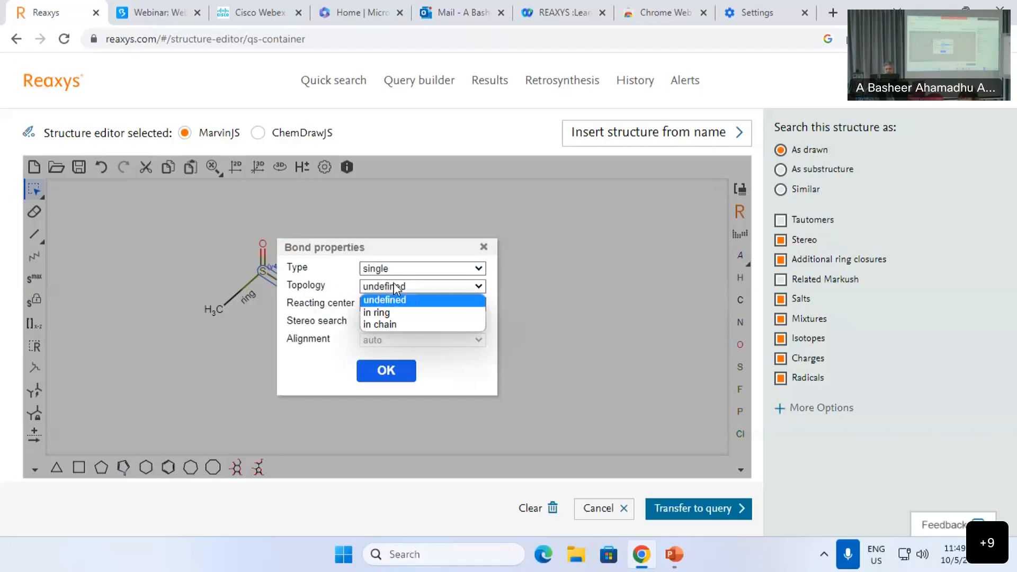
click(392, 312)
click(390, 370)
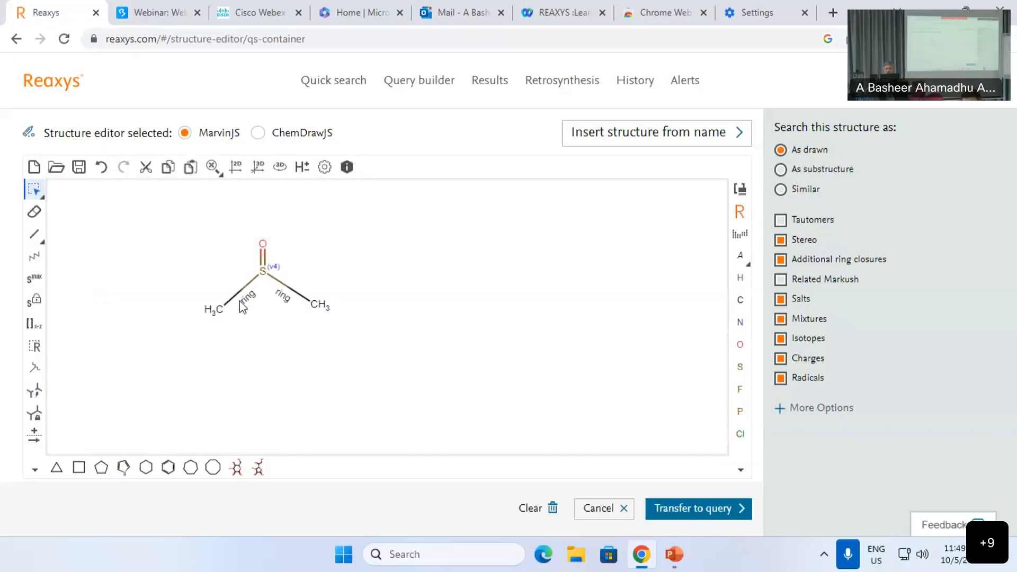
click(34, 277)
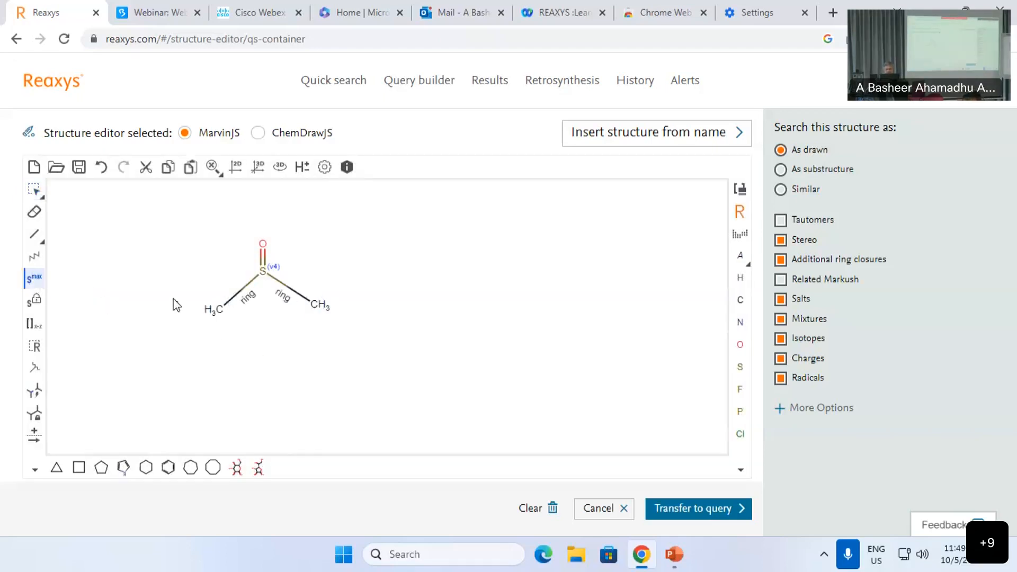
Step: Give the methyl carbons smallest ring size 6, set # of Ring Closures to 1, and transfer to the query
click(314, 308)
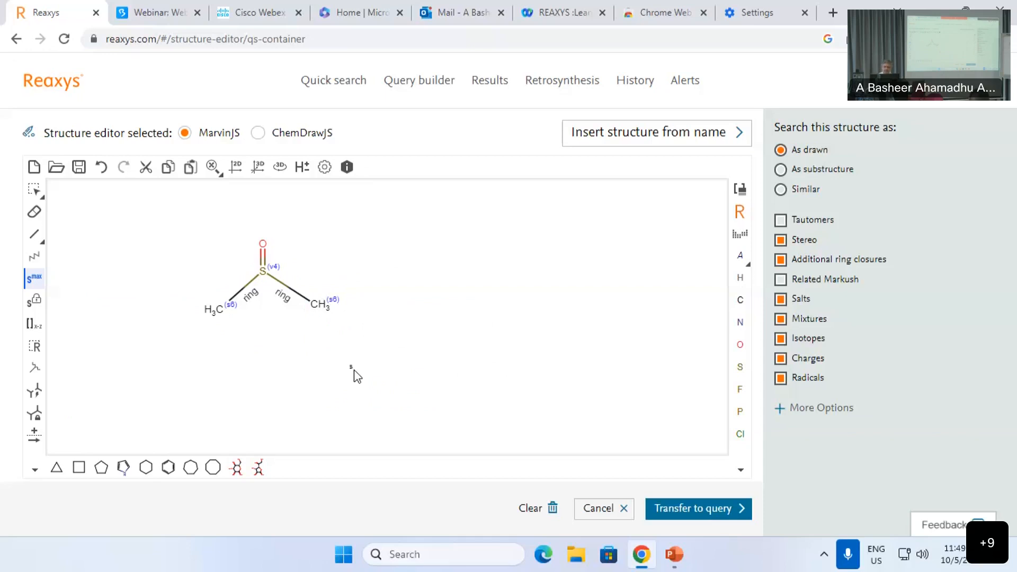
click(803, 418)
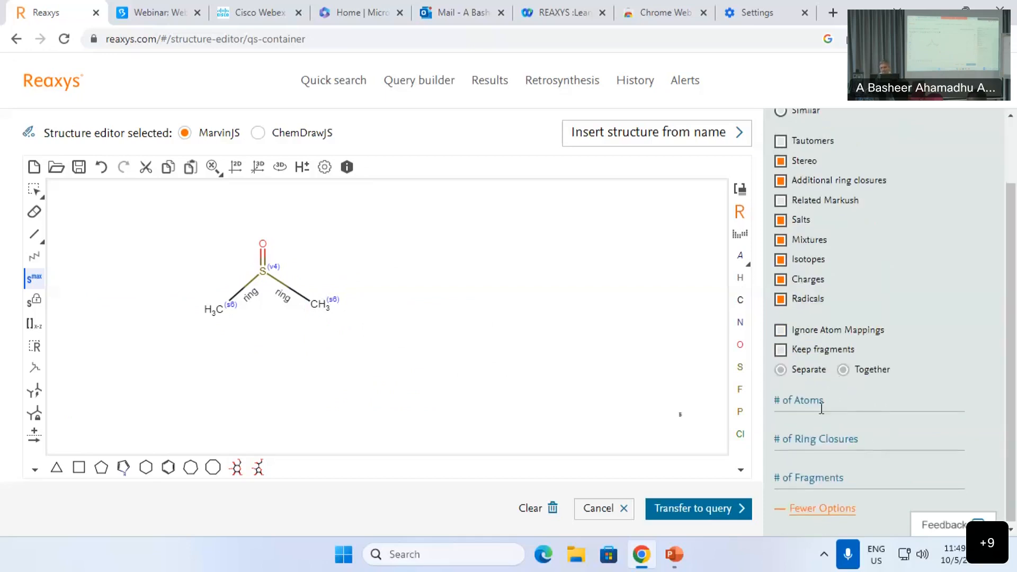
click(801, 441)
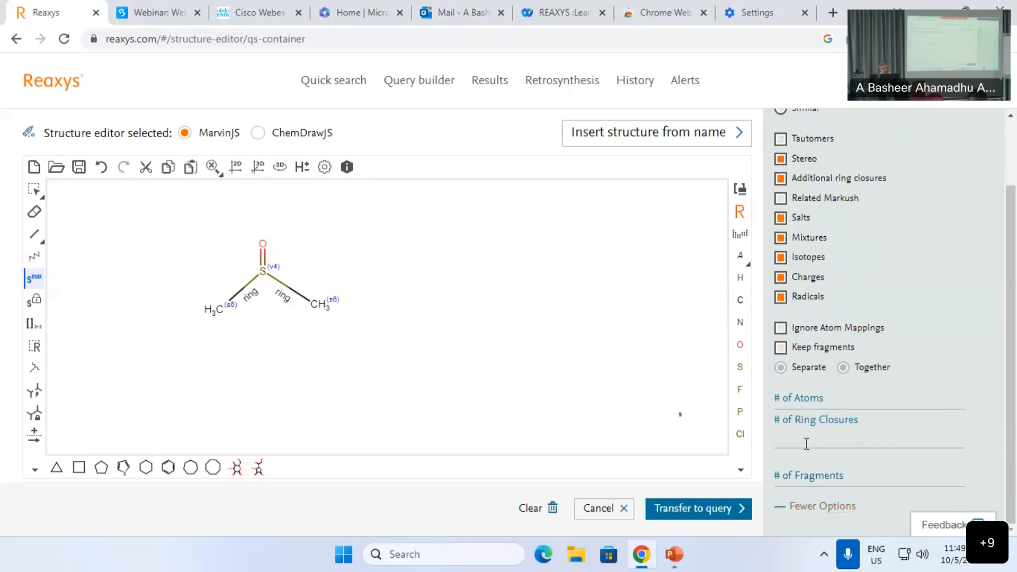
click(721, 513)
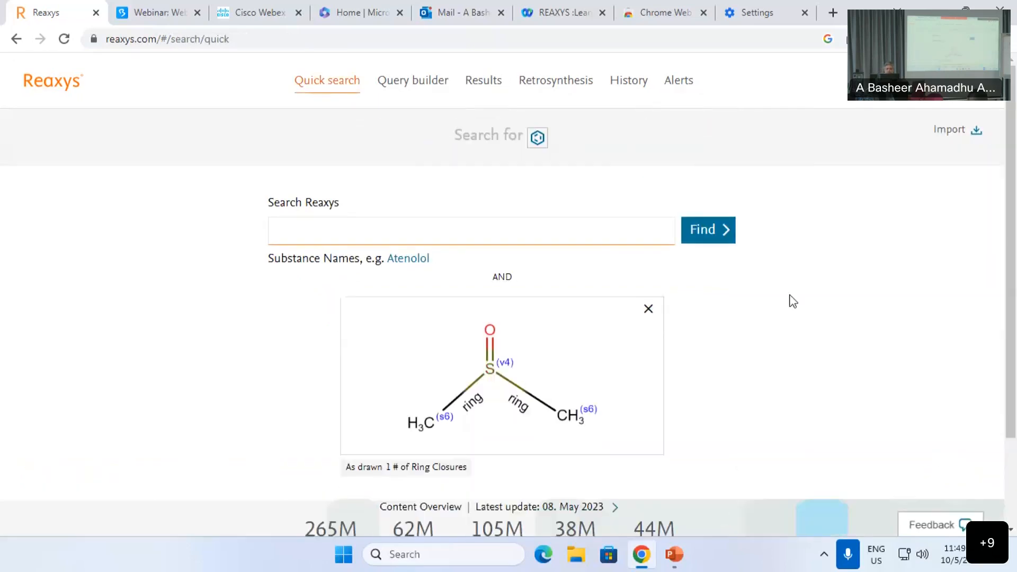
Step: Run the structure search and browse the 3,265 matching substances in Grid view
click(704, 232)
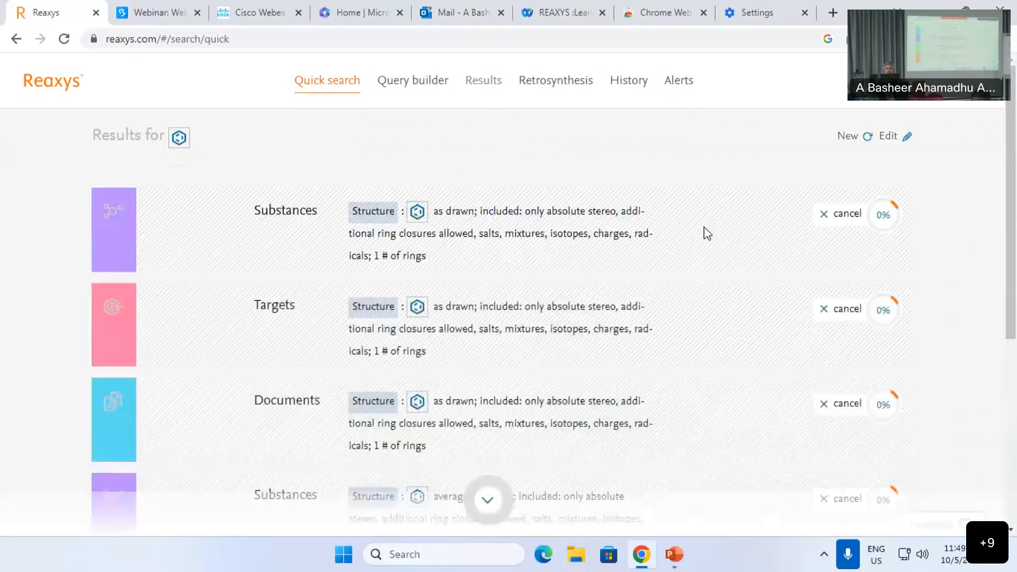
click(855, 214)
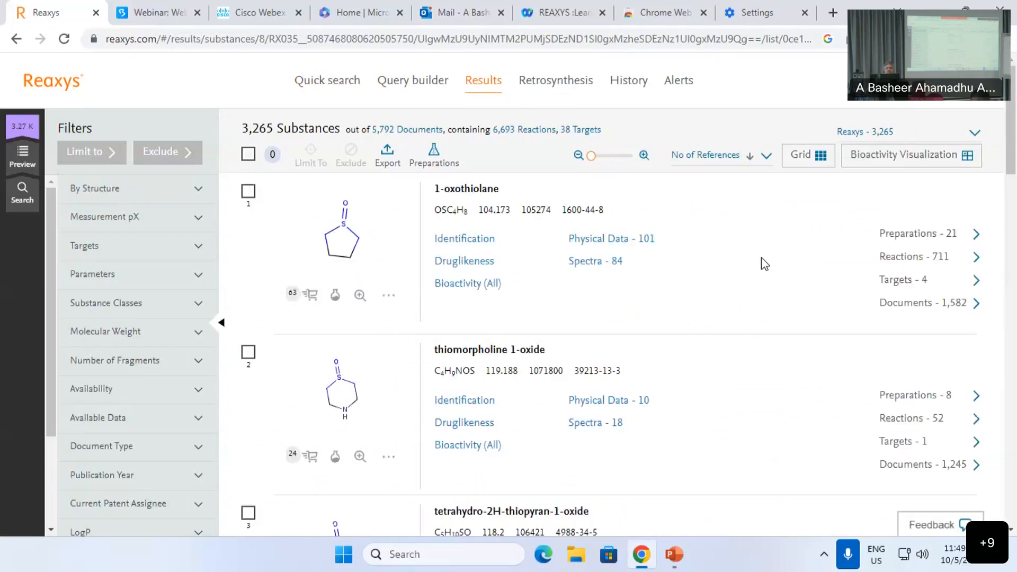
click(808, 155)
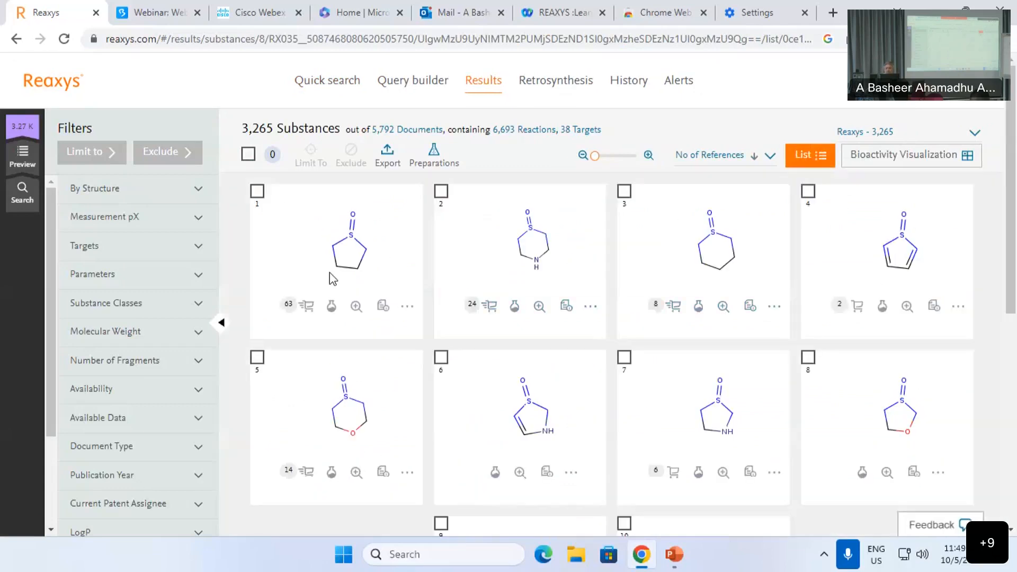
scroll(418, 365, down, 3)
scroll(429, 366, down, 3)
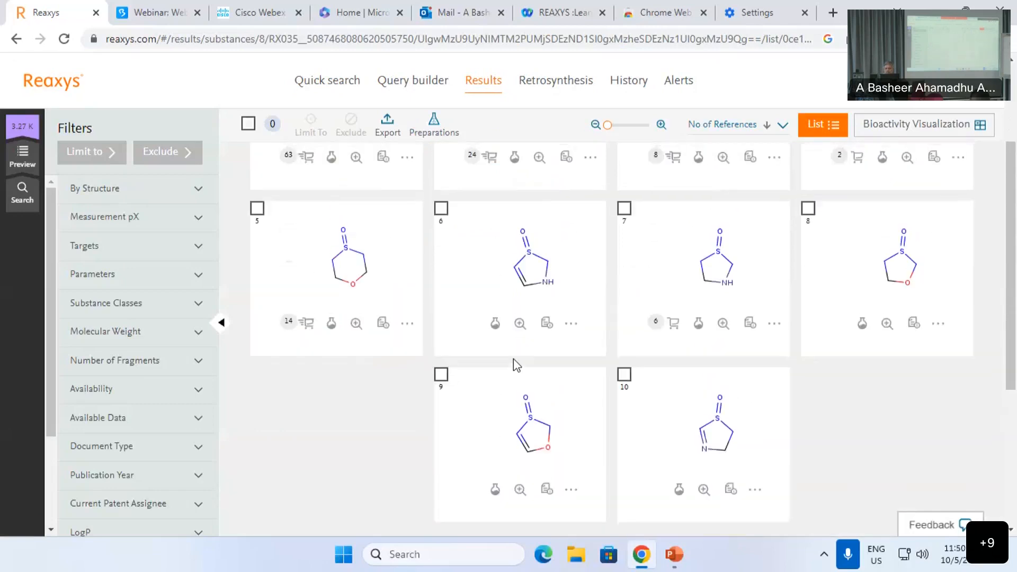
scroll(513, 358, down, 2)
scroll(521, 371, down, 3)
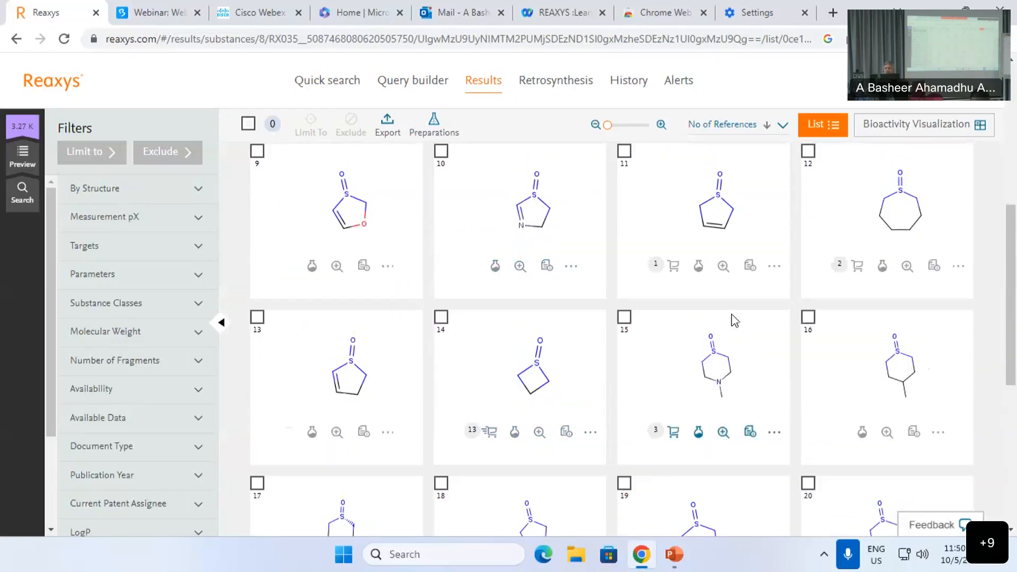
scroll(733, 321, up, 1)
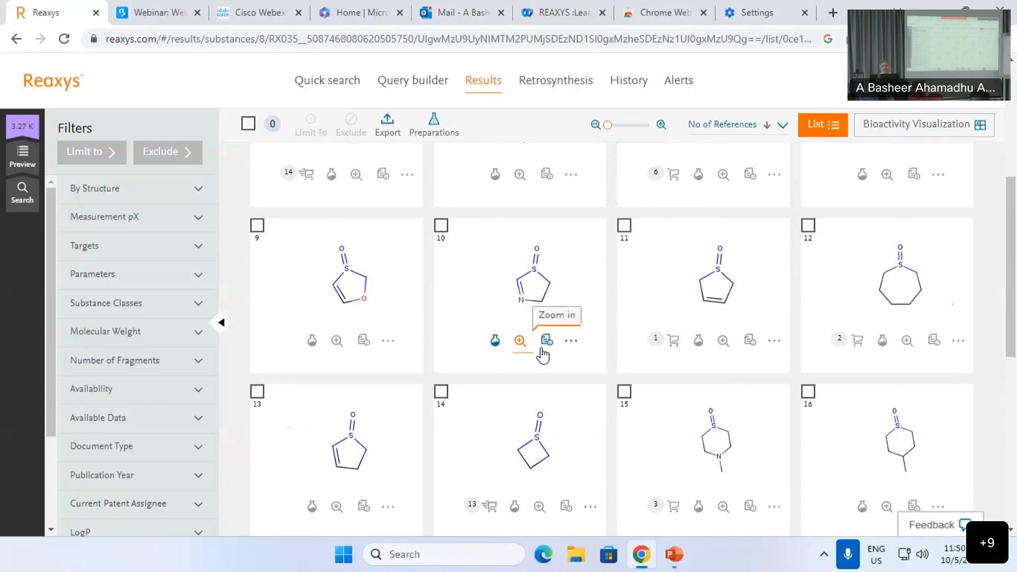
scroll(549, 352, up, 5)
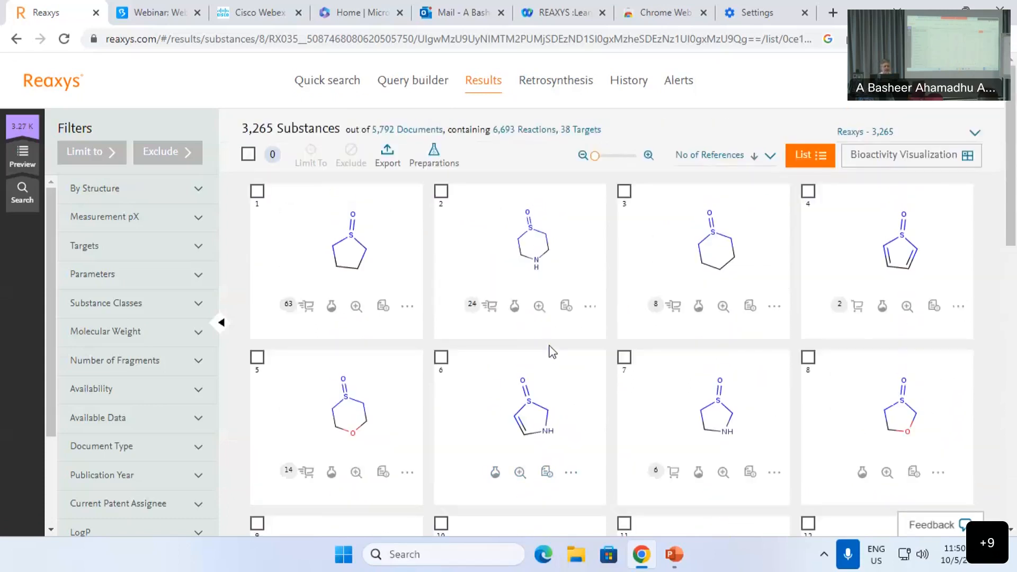
Step: Return to the results summary and begin a new quick search
mouse_move(31, 166)
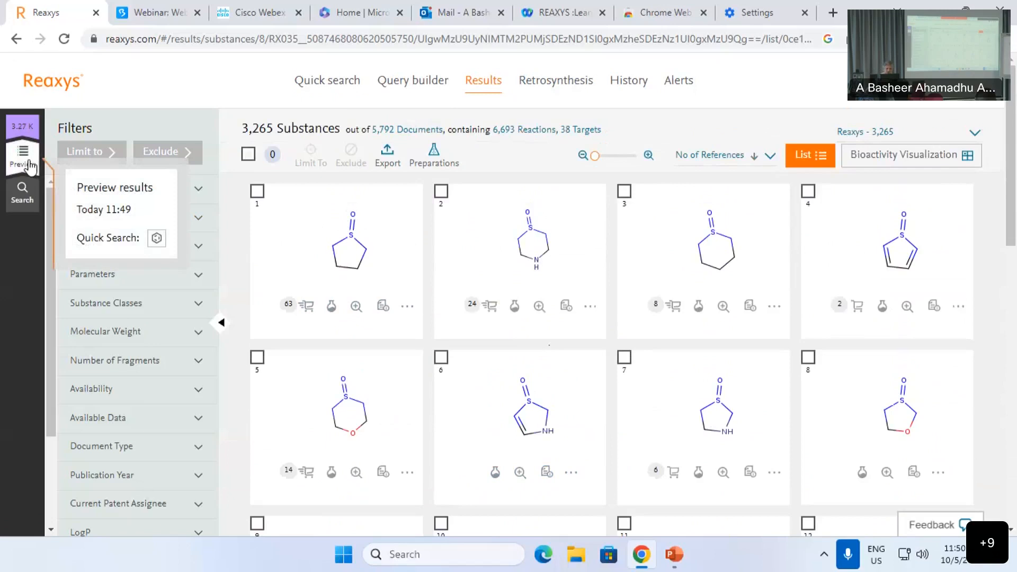
click(87, 186)
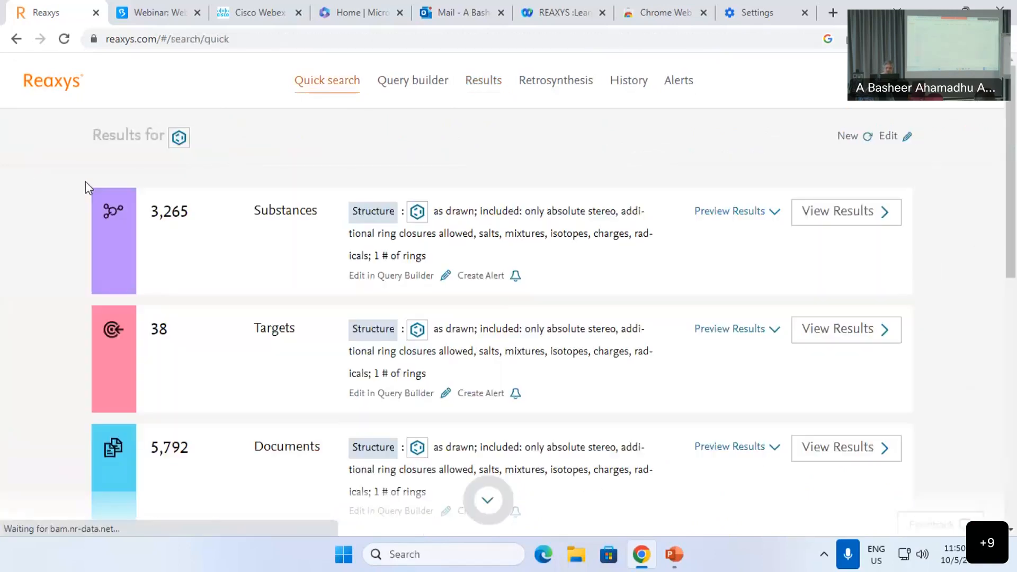
click(849, 139)
Step: Open a new drawing and place an expanded Boc abbreviated group
click(528, 323)
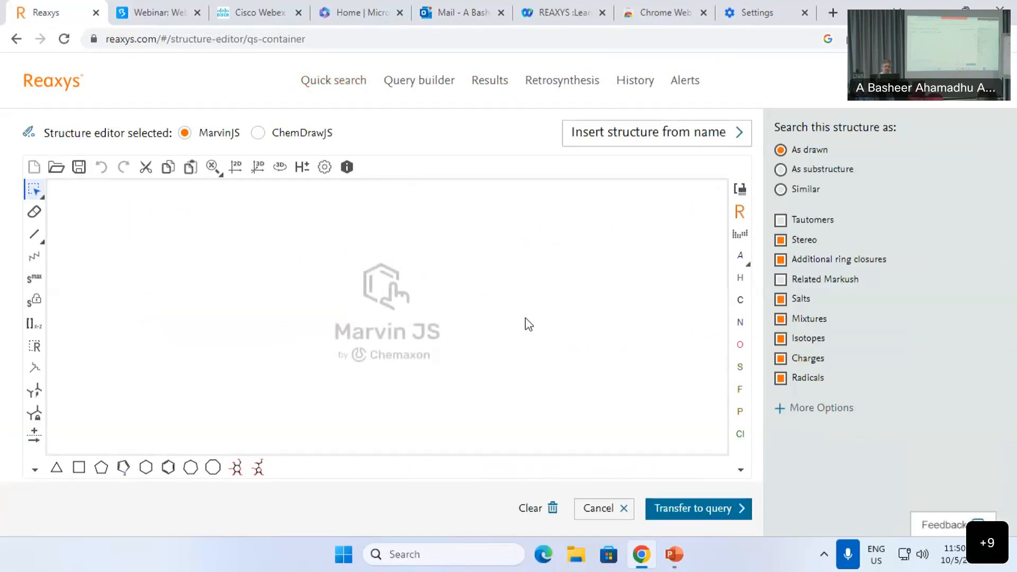
click(741, 208)
text(boc)
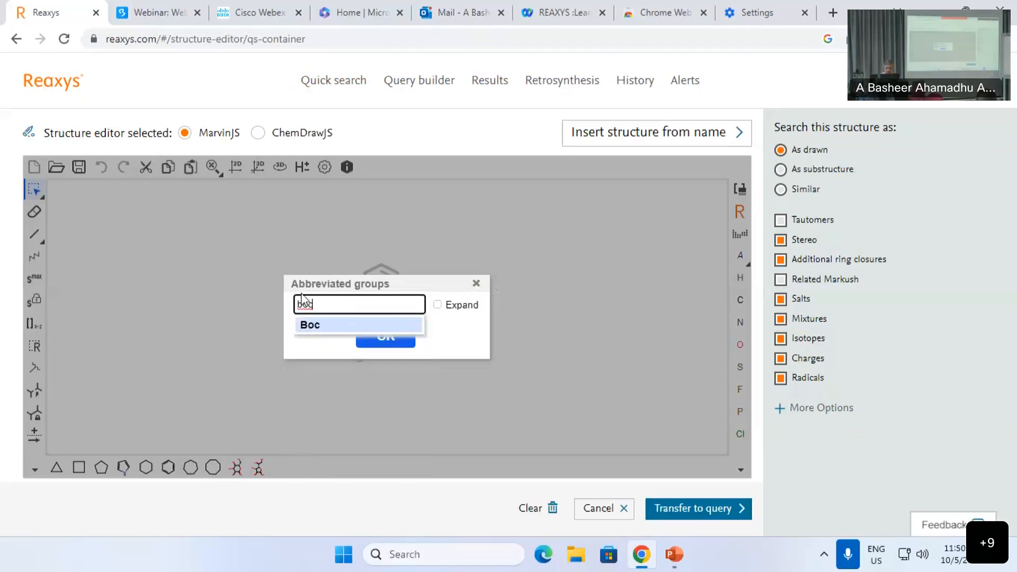
click(316, 325)
click(436, 304)
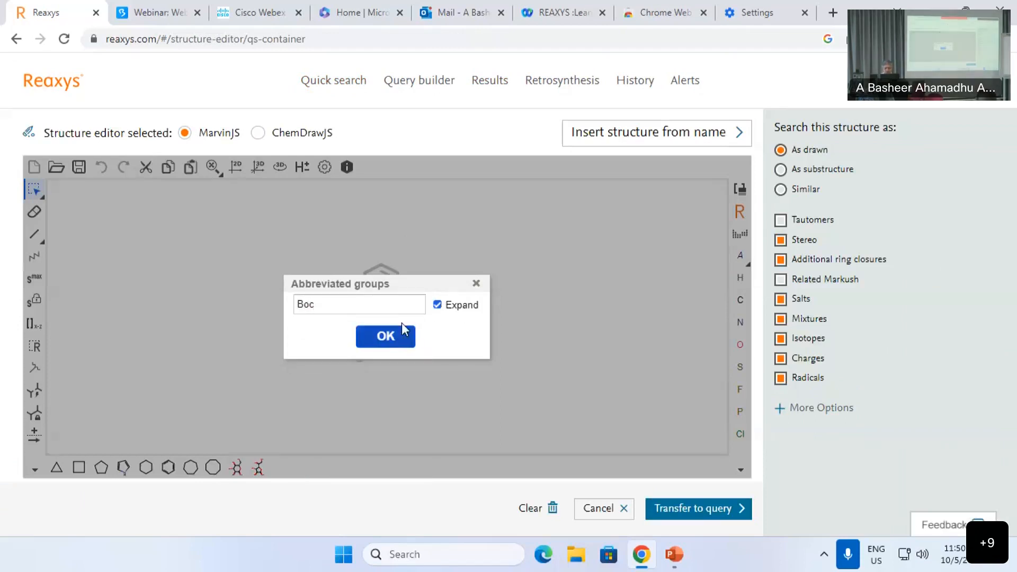
click(385, 336)
click(741, 191)
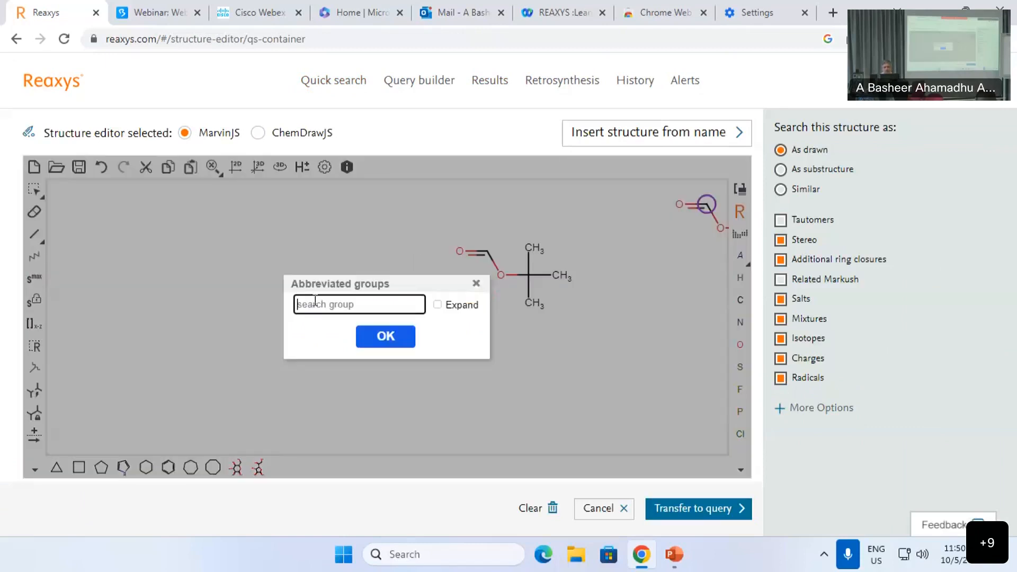
Step: Add an expanded NO2 nitro group on the left of the drawing
text(now)
key(BackSpace)
text(2)
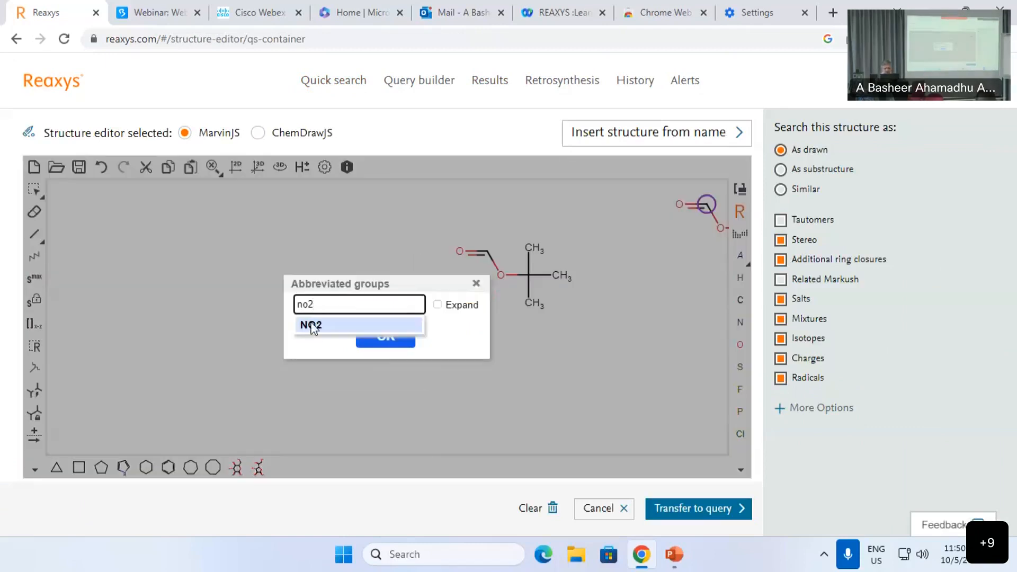
click(312, 325)
click(438, 306)
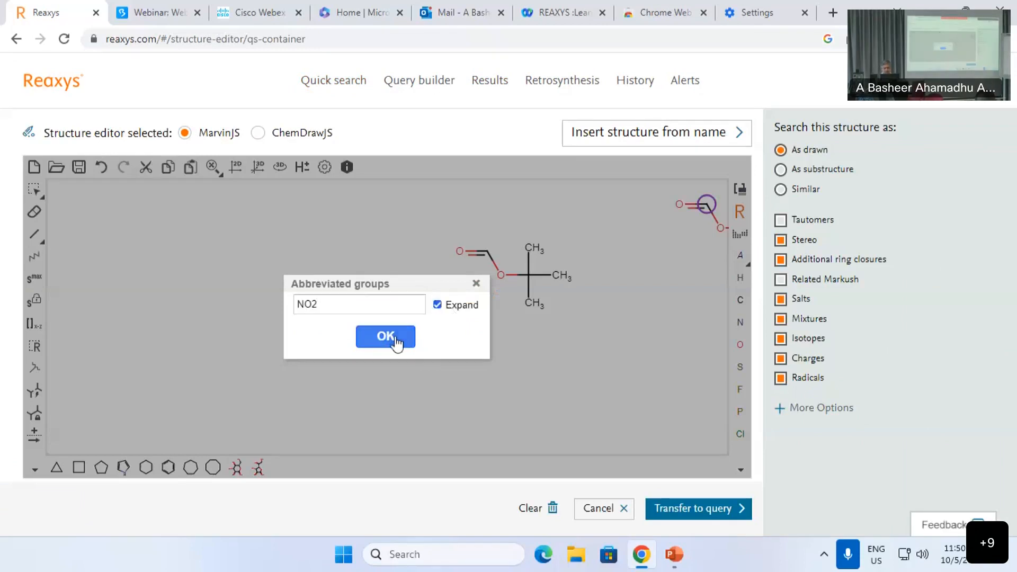
click(385, 336)
click(235, 274)
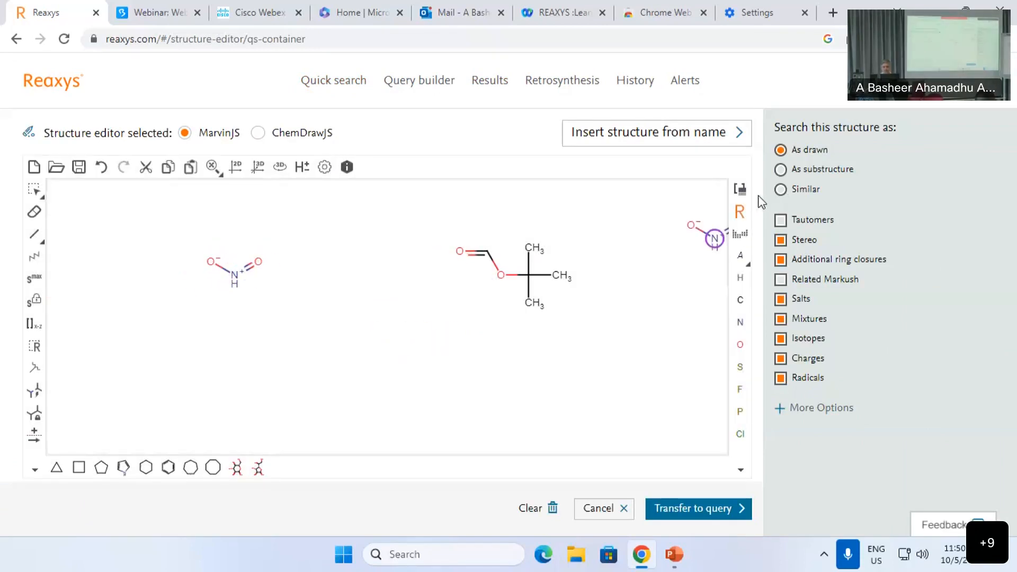
Step: Draw a benzene ring below the nitro group and a fluorine atom between the fragments
click(170, 471)
click(337, 344)
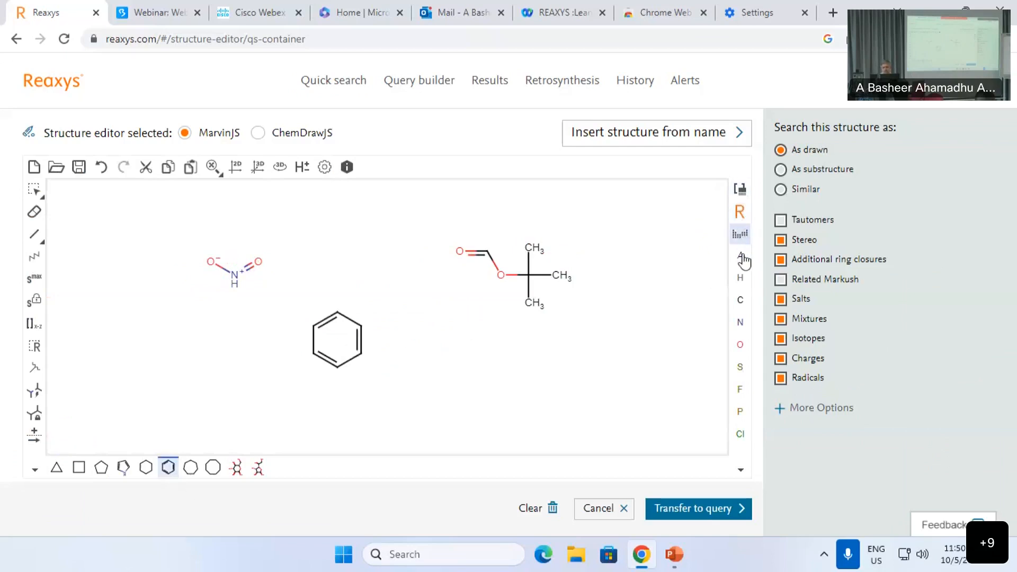
click(740, 389)
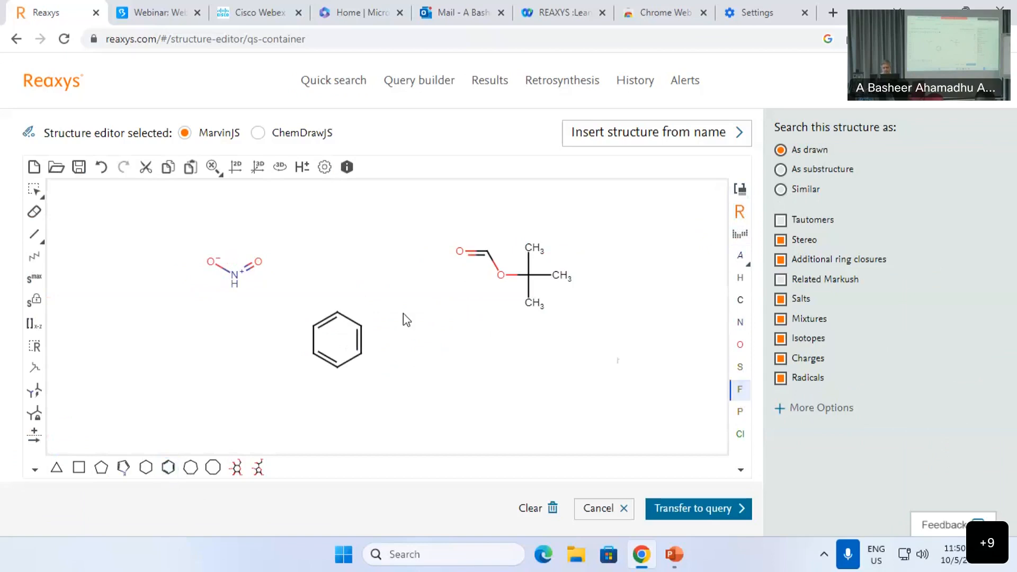
click(357, 261)
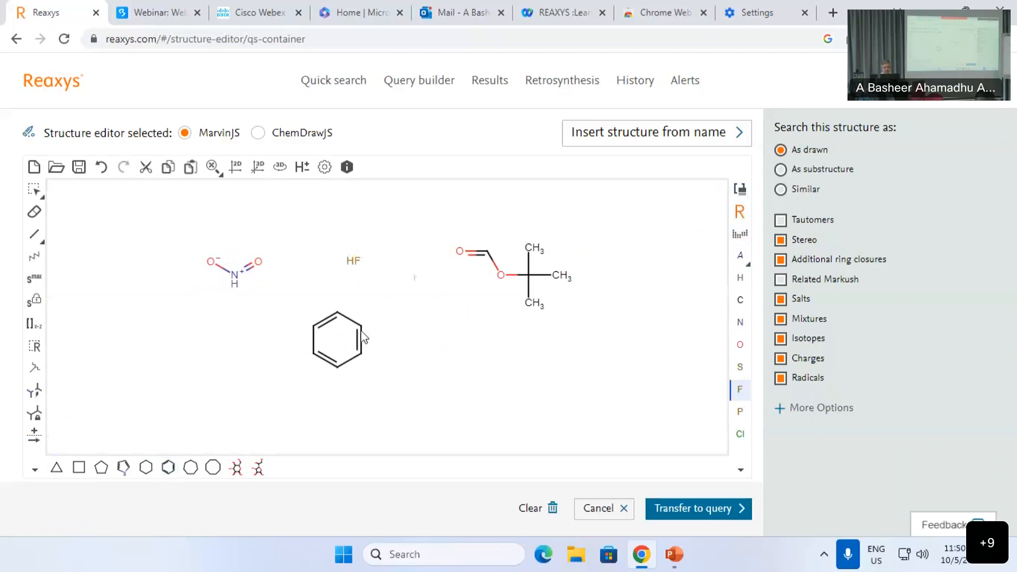
Step: Set Keep fragments to Together and transfer the structure to the Quick search query
click(827, 414)
scroll(818, 360, down, 2)
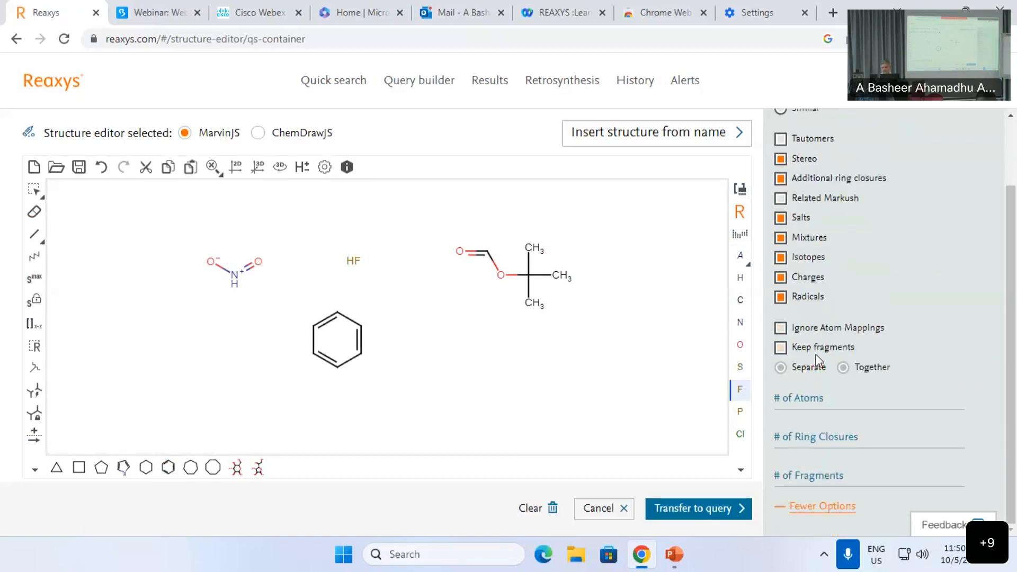
click(780, 348)
click(843, 367)
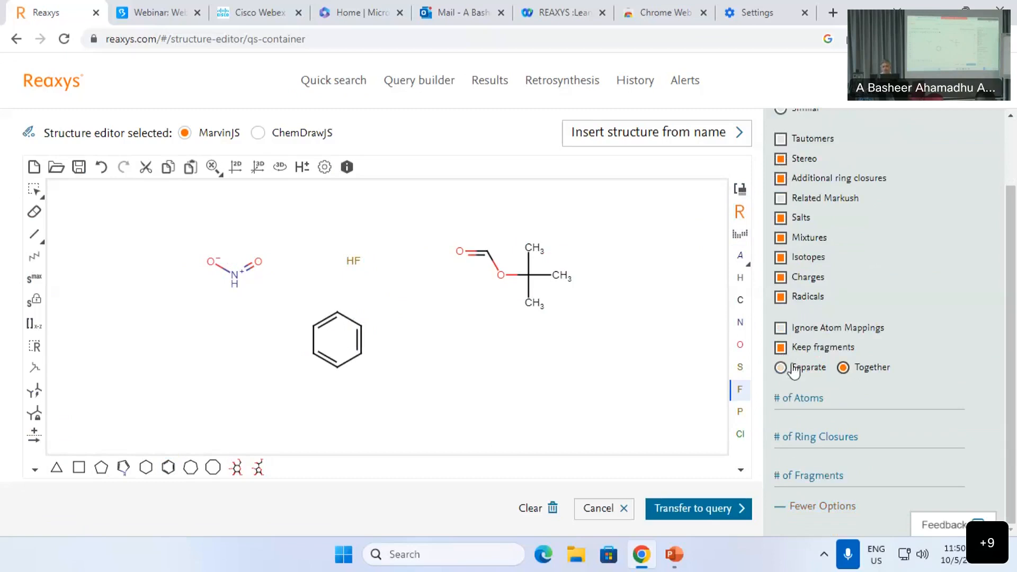
click(723, 513)
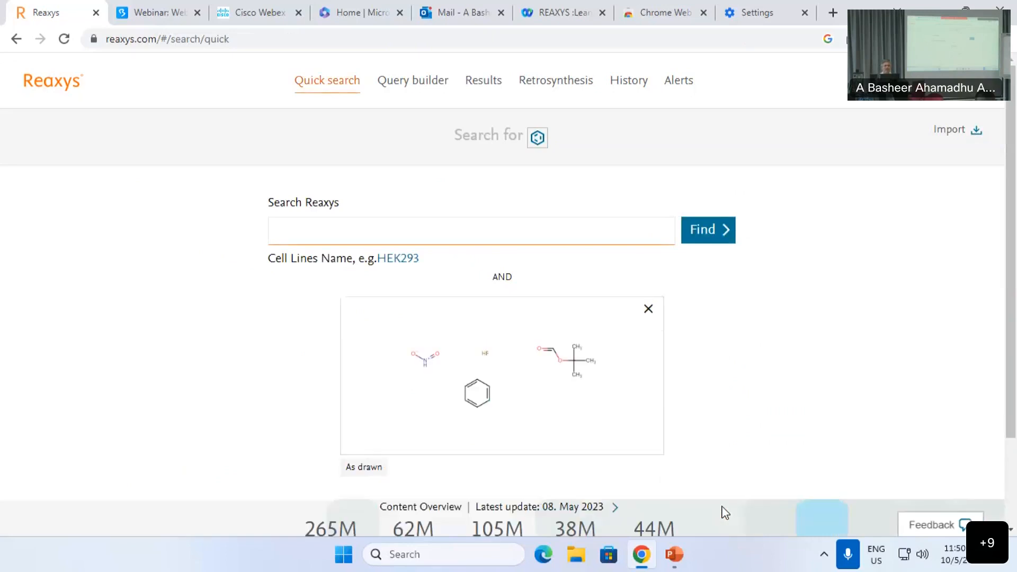
Step: Run the fragment search, which returns 0 results, and reopen the structure in the editor
click(694, 235)
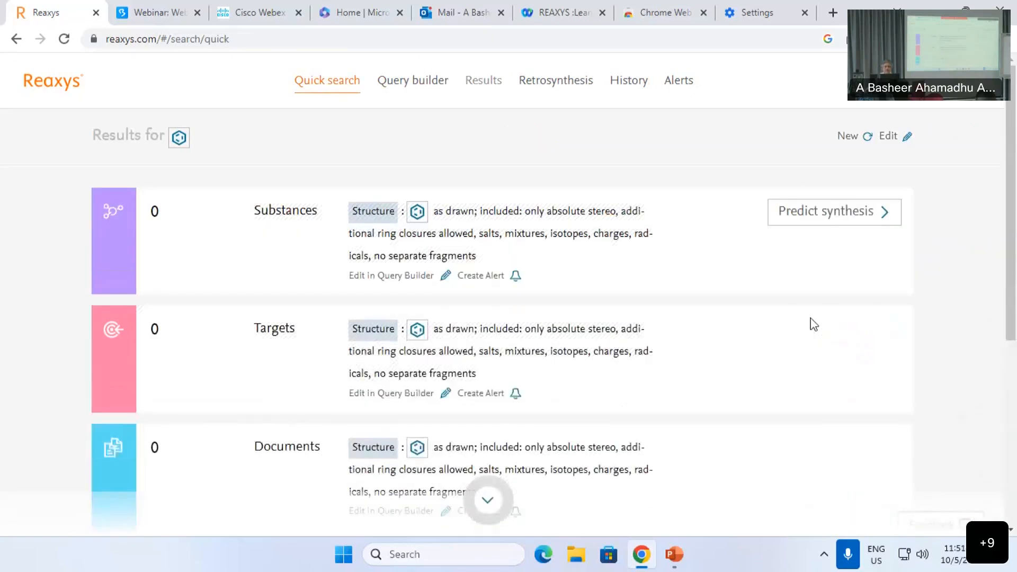
click(888, 139)
click(526, 394)
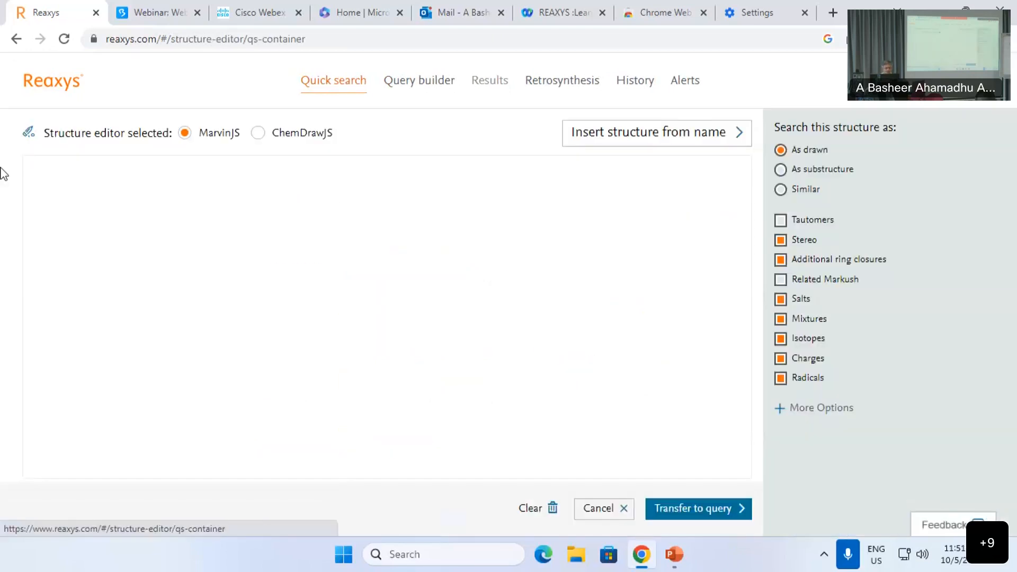
Step: Delete the HF fragment, rerun the search, and reopen the structure for editing
click(354, 272)
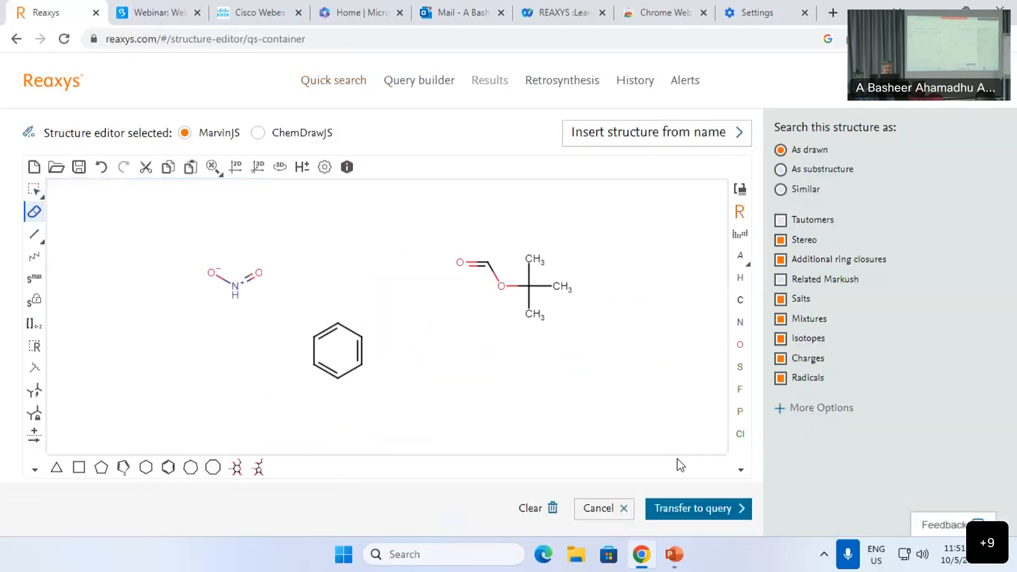
click(713, 512)
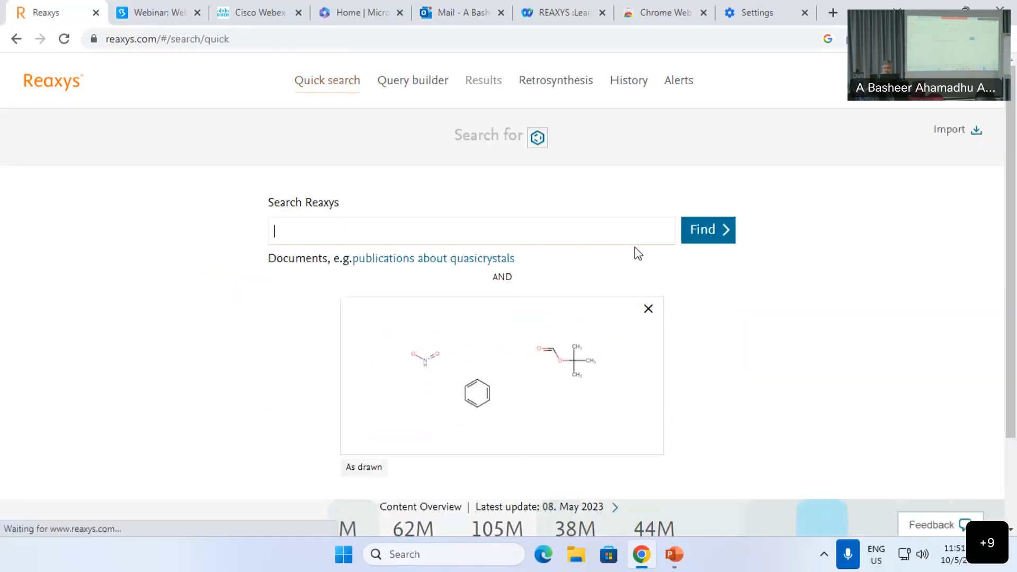
click(722, 233)
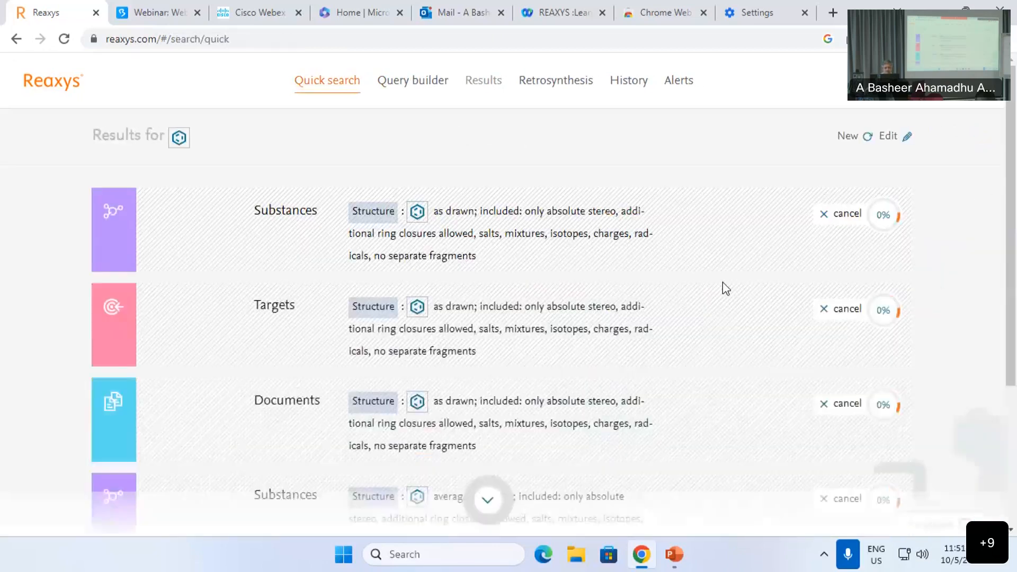
click(888, 138)
click(519, 404)
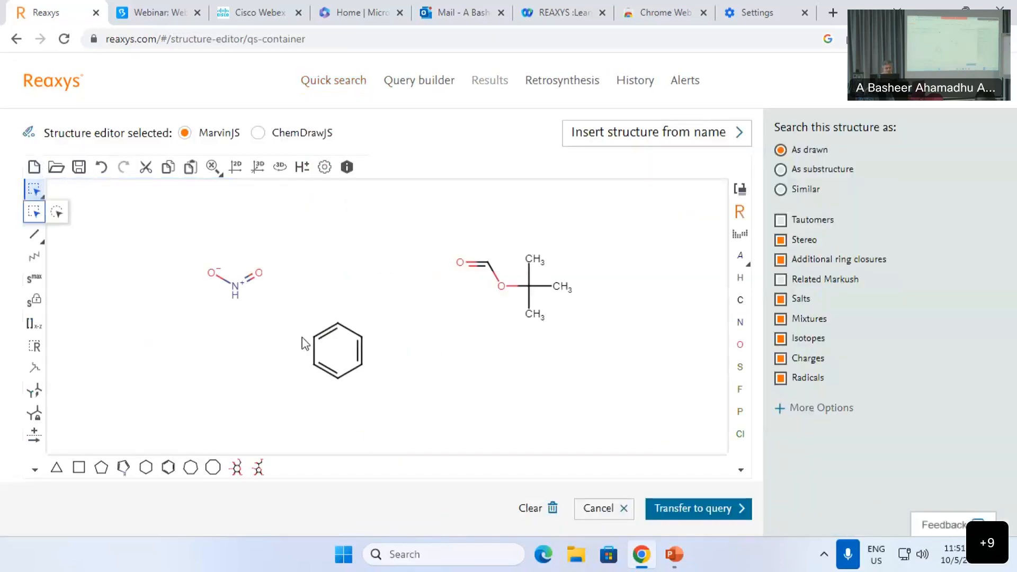
Step: Erase the benzene ring and switch the search type to As substructure
click(34, 212)
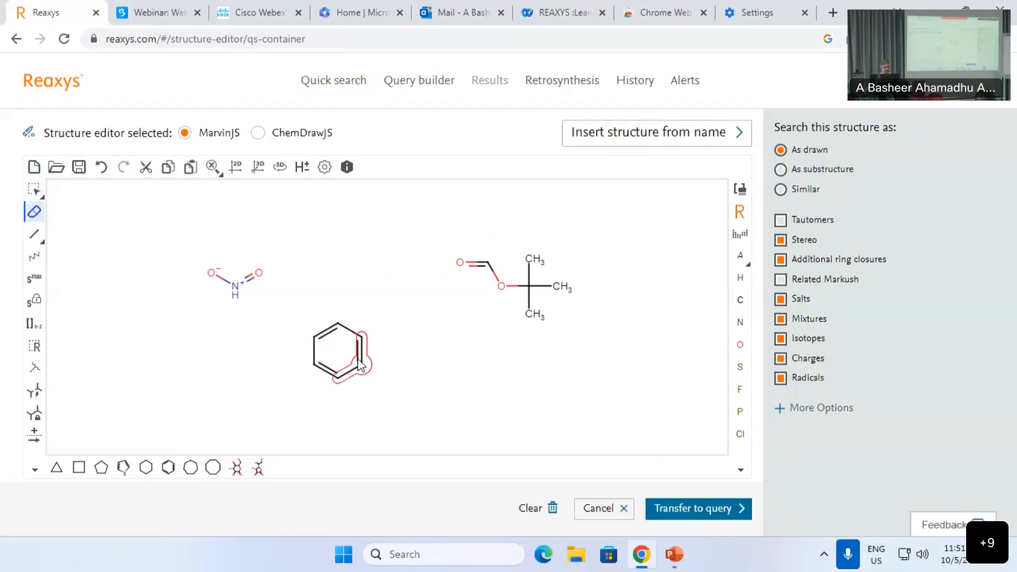
drag(291, 301, 404, 392)
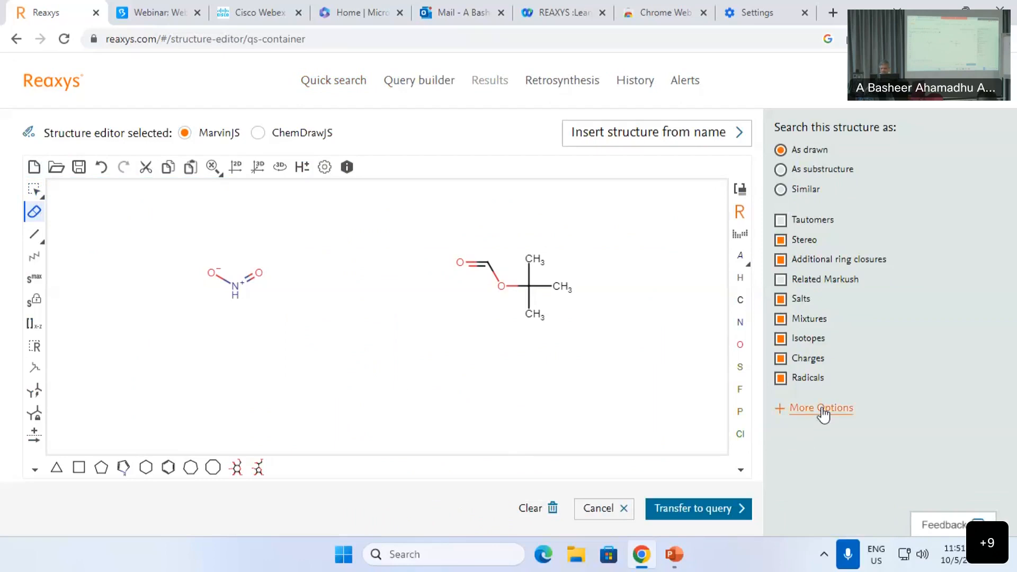
click(829, 176)
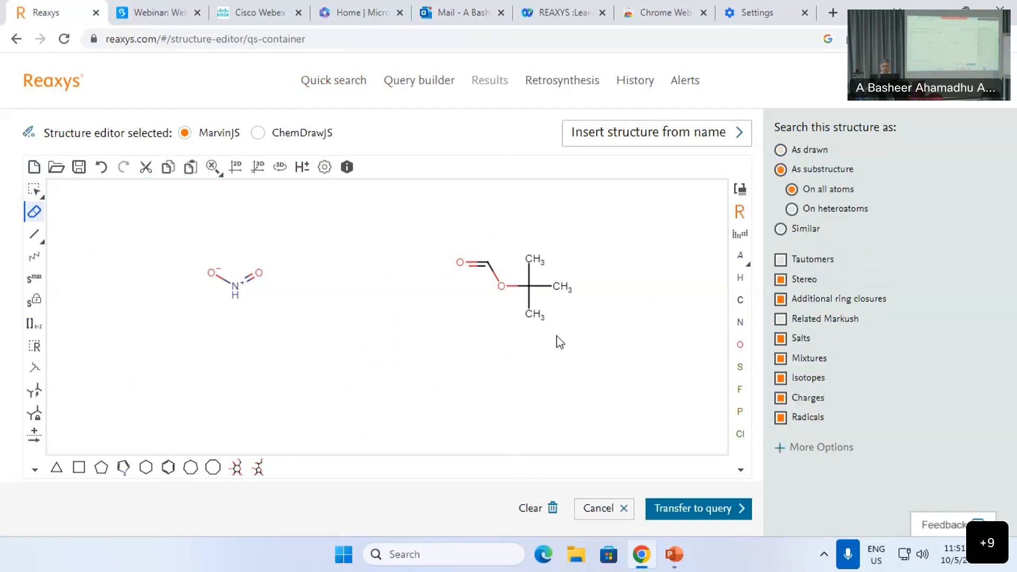
Step: Redraw the benzene ring with a fluorine atom to its right, transfer, and run the substructure search
click(168, 468)
click(356, 352)
click(740, 389)
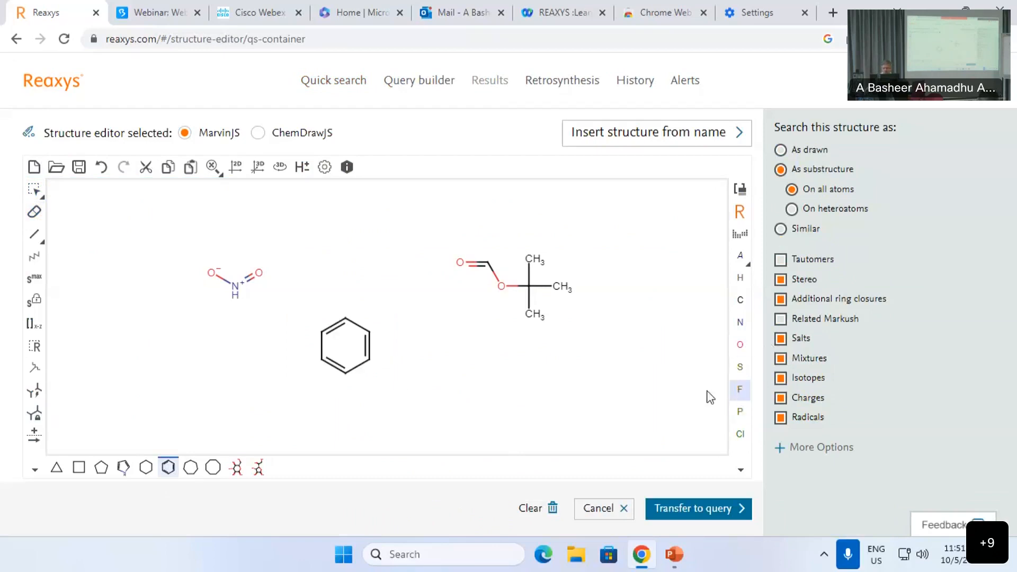
click(458, 363)
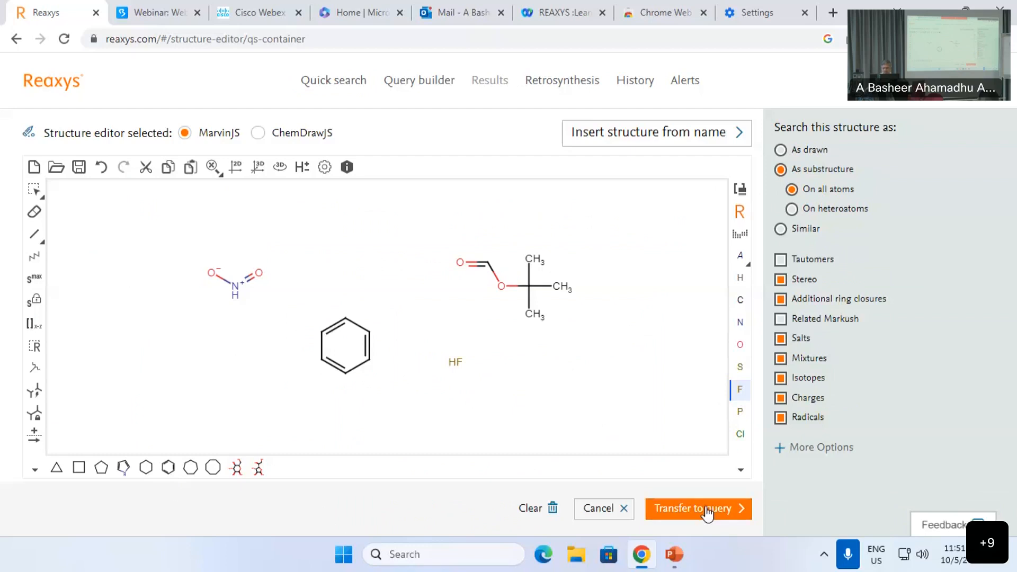
click(708, 509)
click(719, 234)
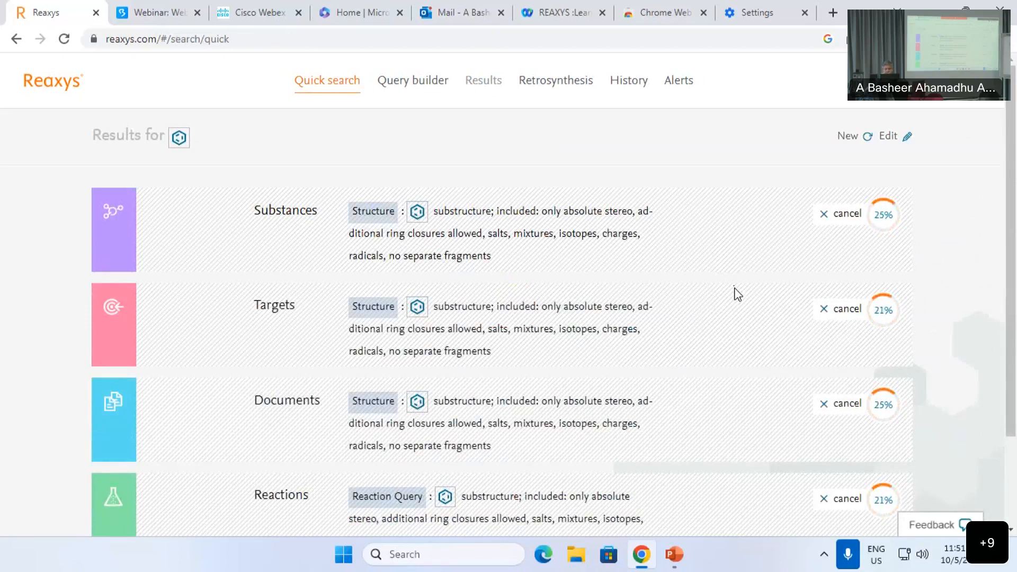
Step: View the 9,453 substances from 11,313 documents found by the substructure search
scroll(737, 296, down, 2)
scroll(734, 302, up, 2)
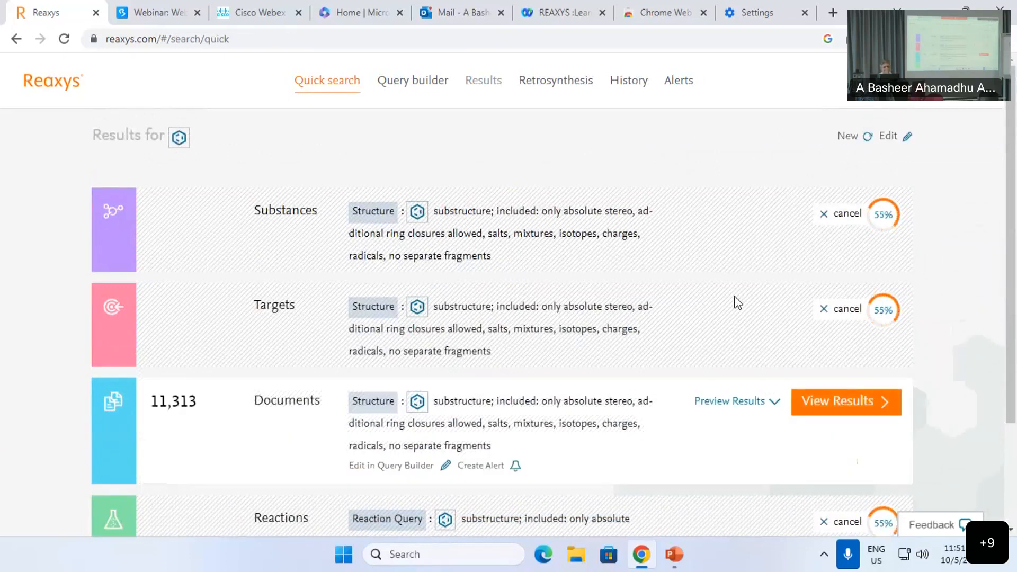
click(861, 214)
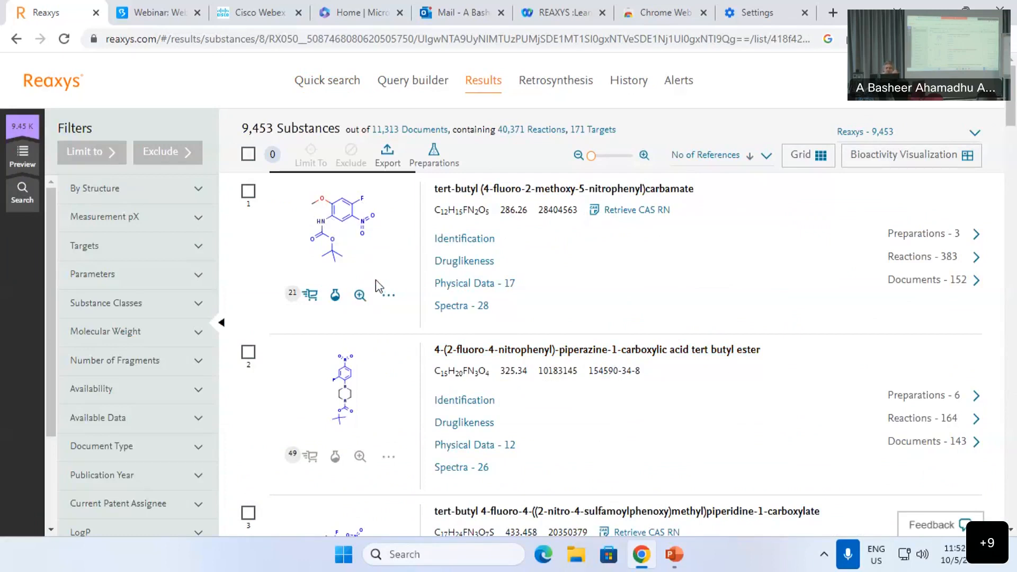
mouse_move(19, 162)
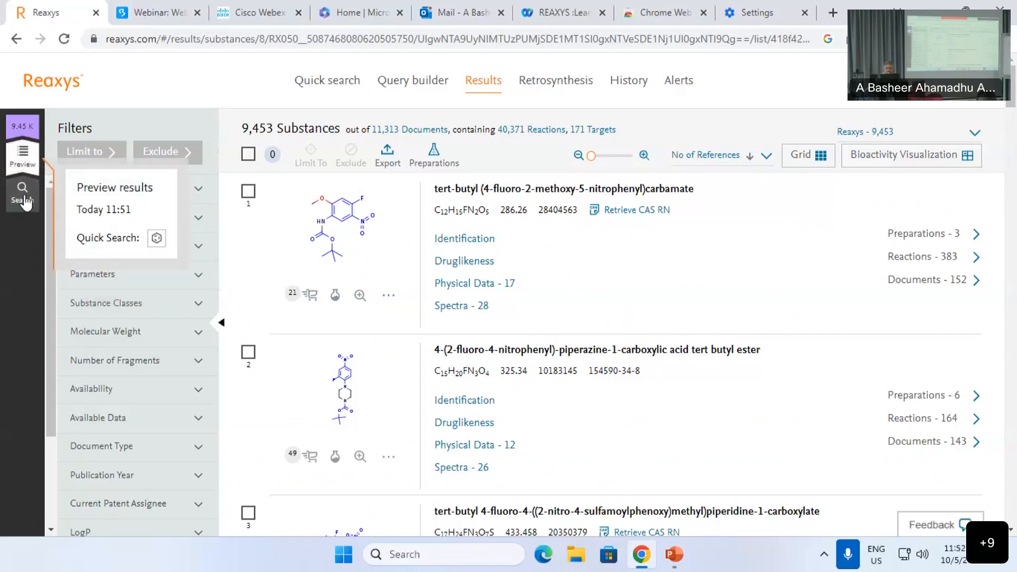
Step: Clear the previous query and draw N-methylaniline from a benzene ring and a two-bond chain
click(25, 201)
click(647, 312)
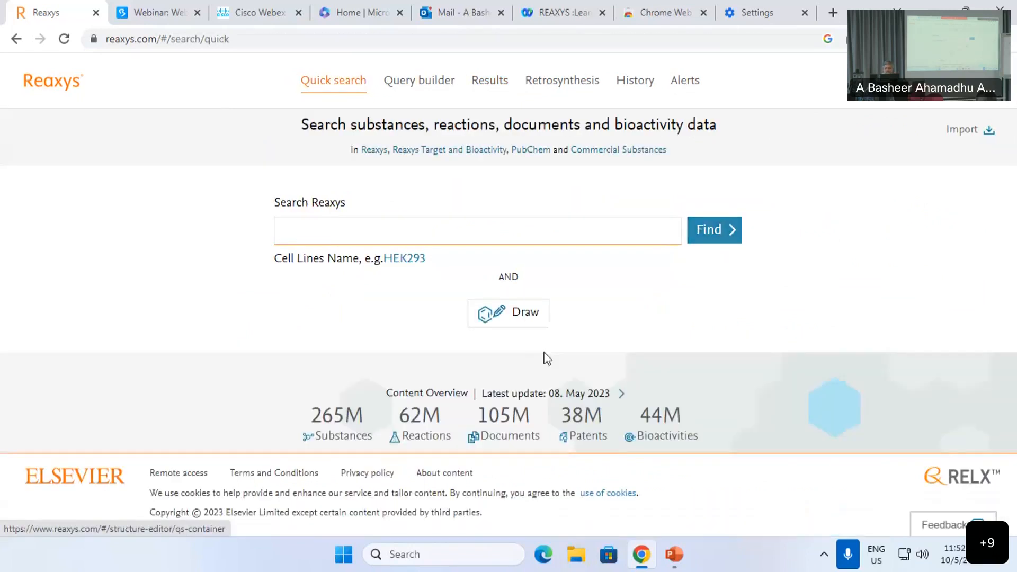
click(518, 313)
click(168, 467)
click(230, 277)
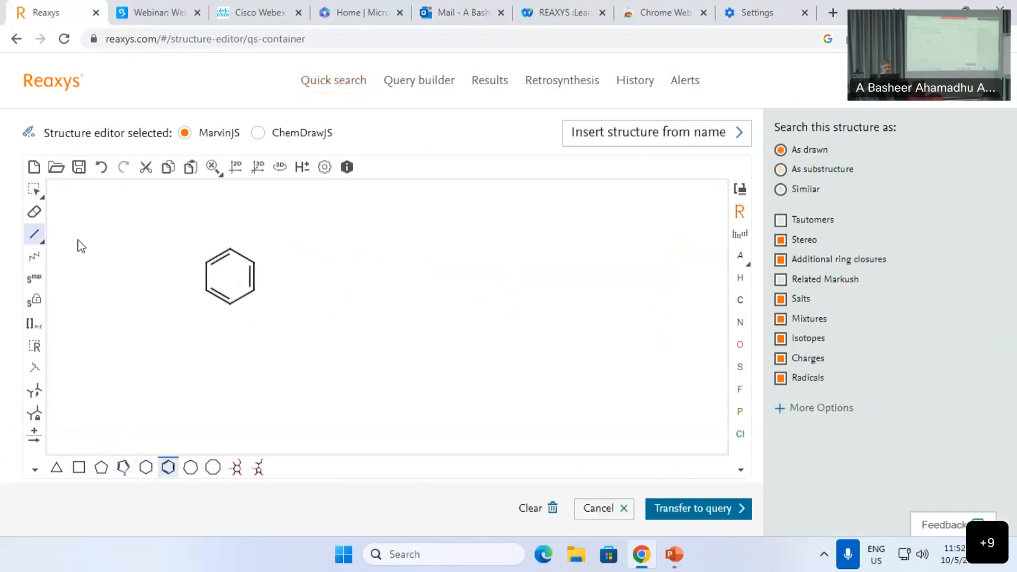
click(255, 261)
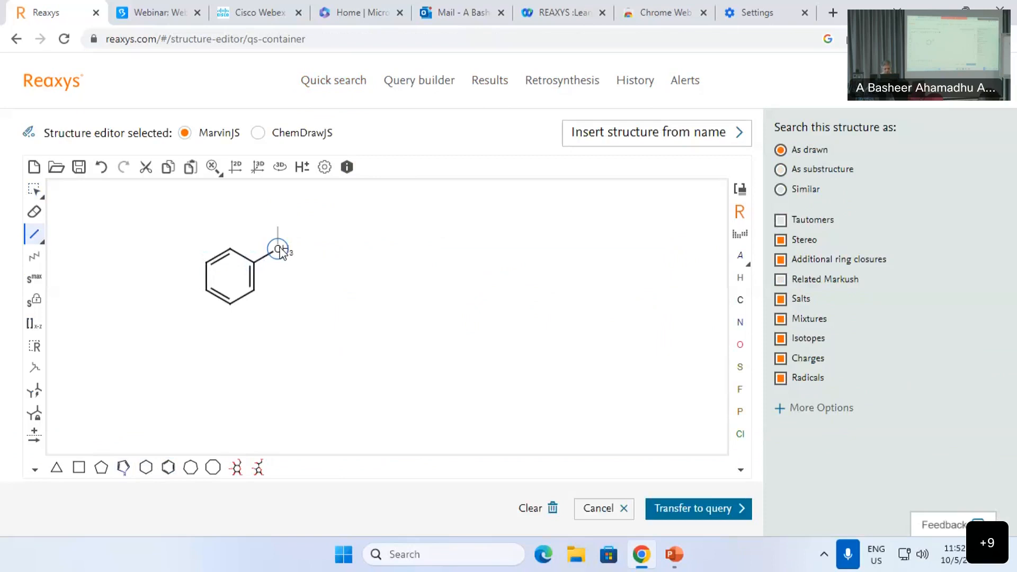
click(279, 251)
key(h)
Step: Select the N-methylaniline and paste a second copy to its right
click(34, 189)
drag(164, 196, 537, 287)
key(ctrl+v)
click(300, 277)
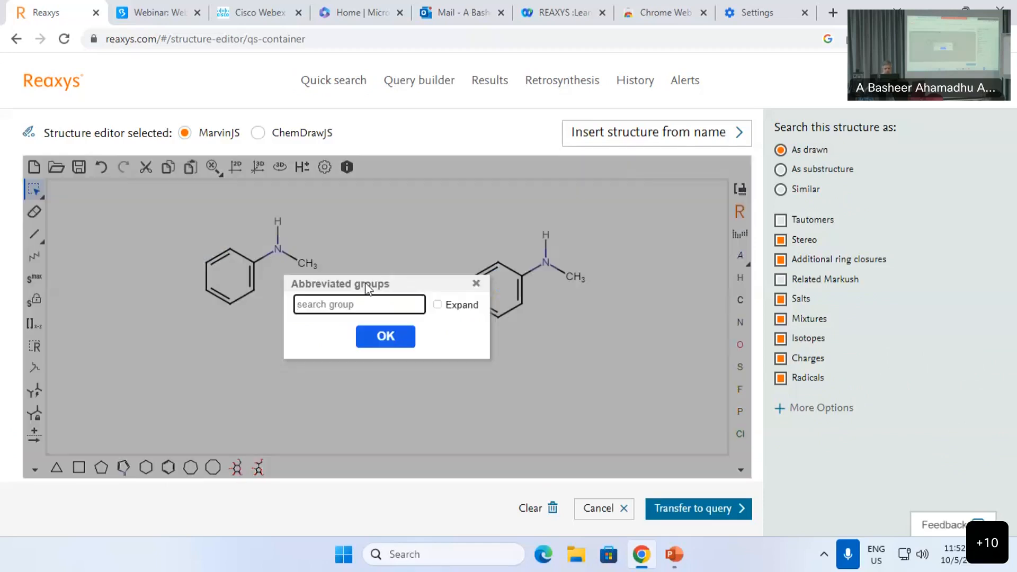
Step: Replace the reactant nitrogen's methyl with Boc and draw a reaction arrow to the product
text(boc)
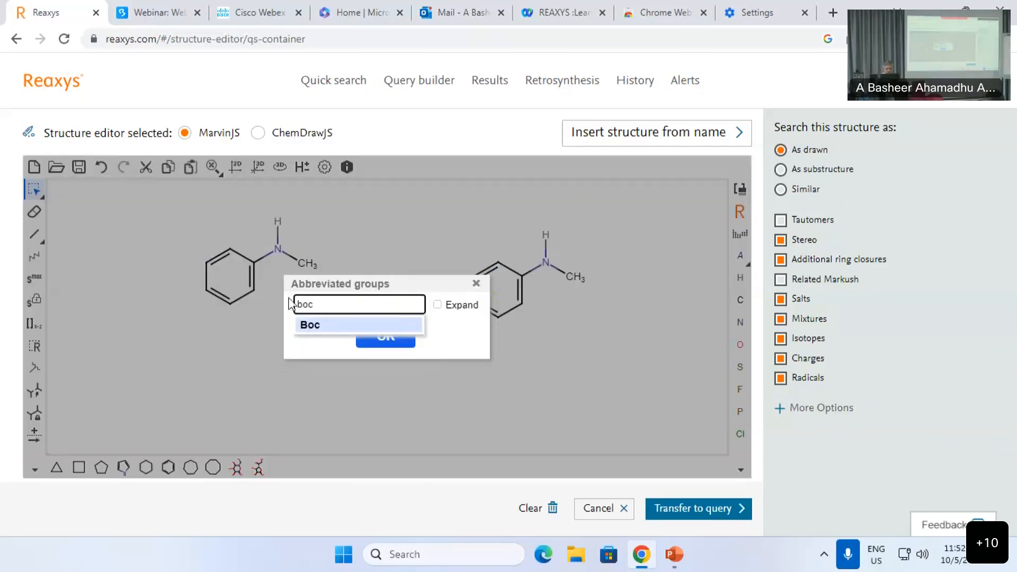
click(310, 325)
click(390, 340)
click(304, 263)
click(34, 434)
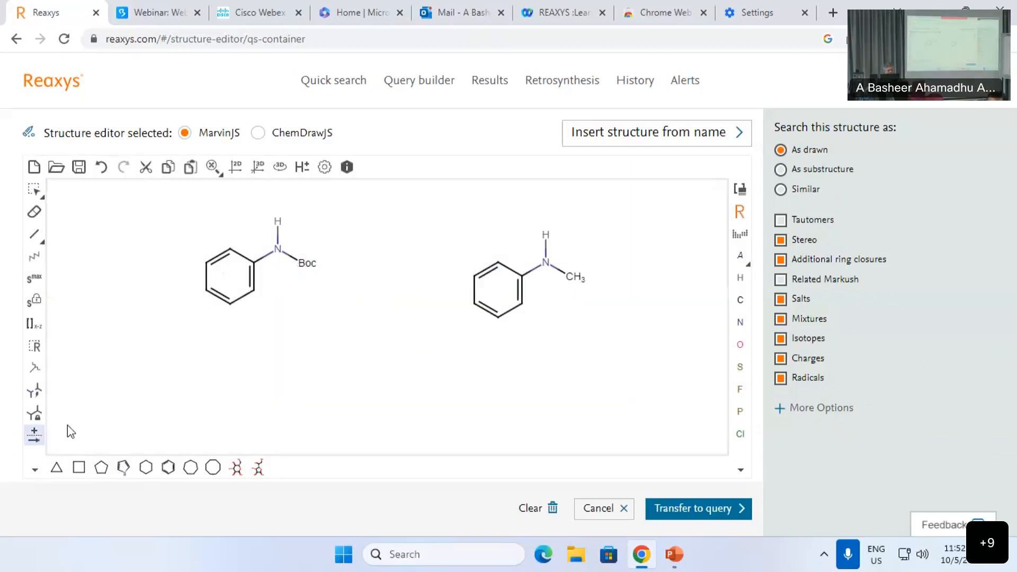
drag(336, 274, 427, 276)
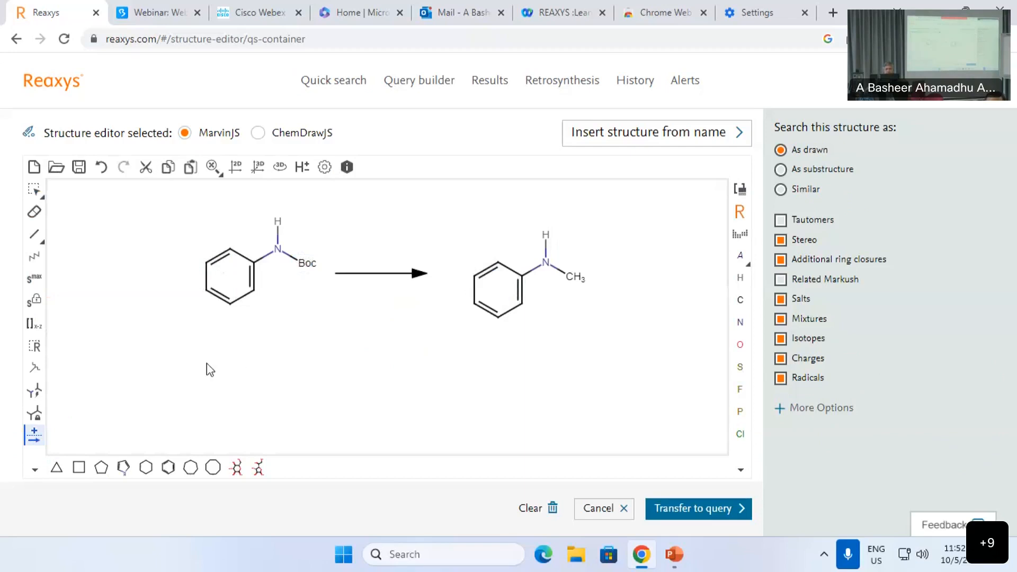
Step: Draw an N(CH3)2 fragment below the reactant and turn one methyl into Boc
click(35, 234)
click(255, 396)
click(281, 385)
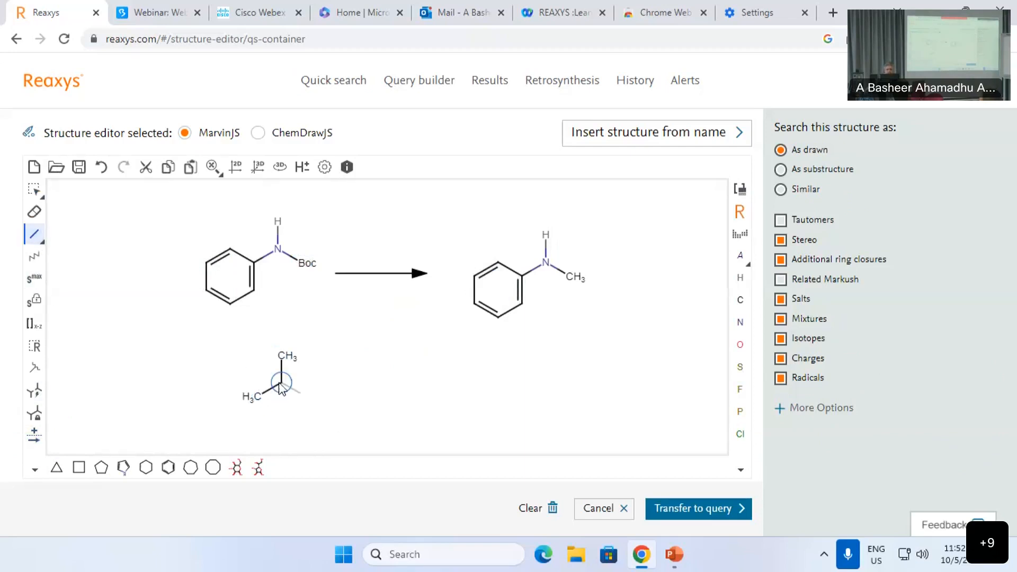
key(n)
click(284, 385)
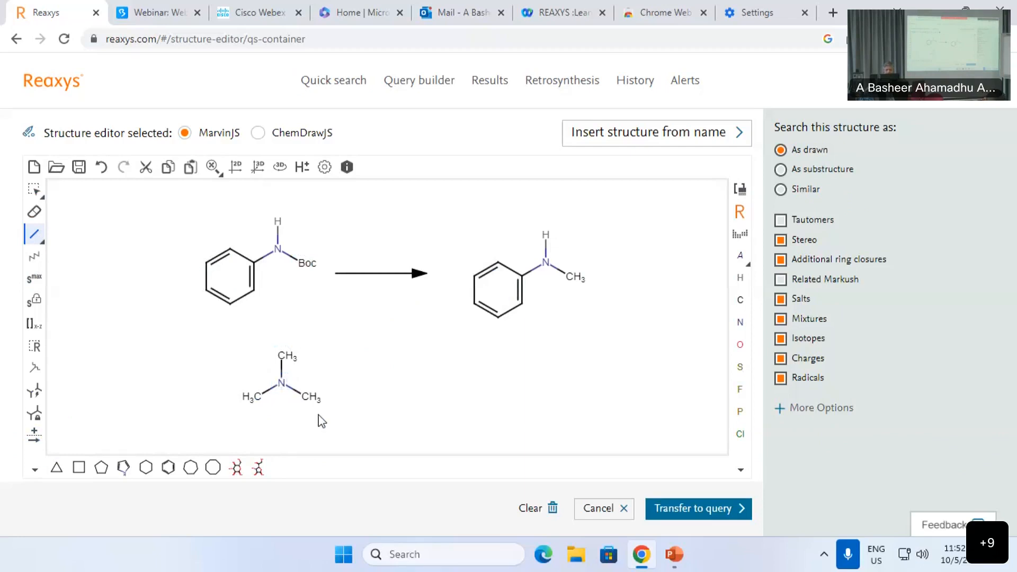
click(740, 189)
text(boc)
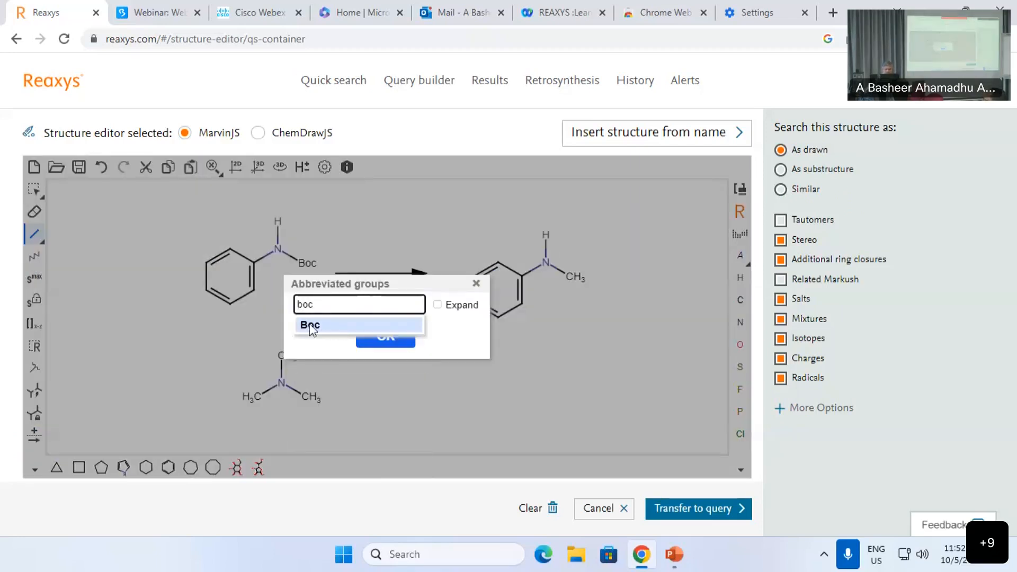
click(312, 325)
click(370, 337)
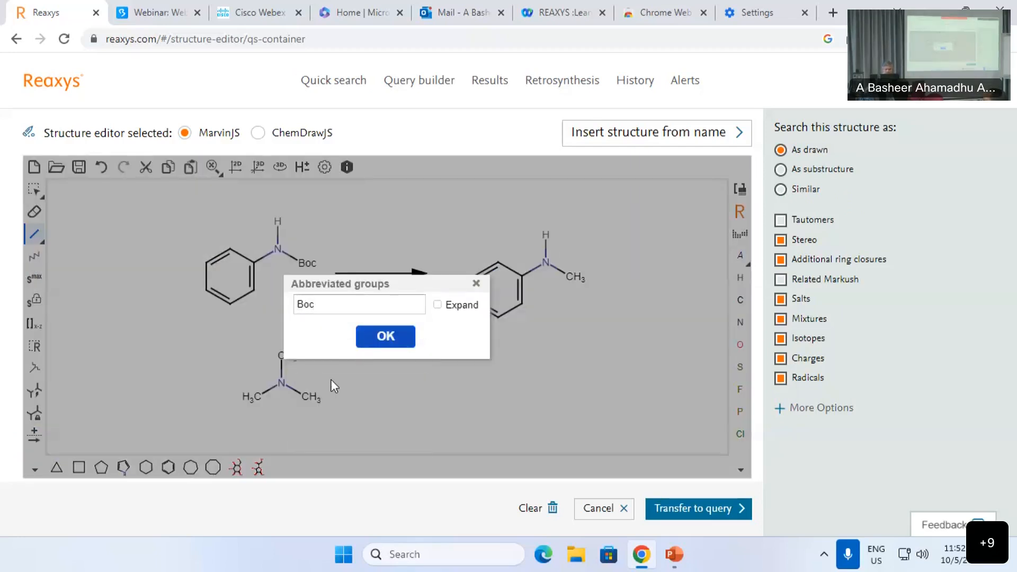
click(311, 396)
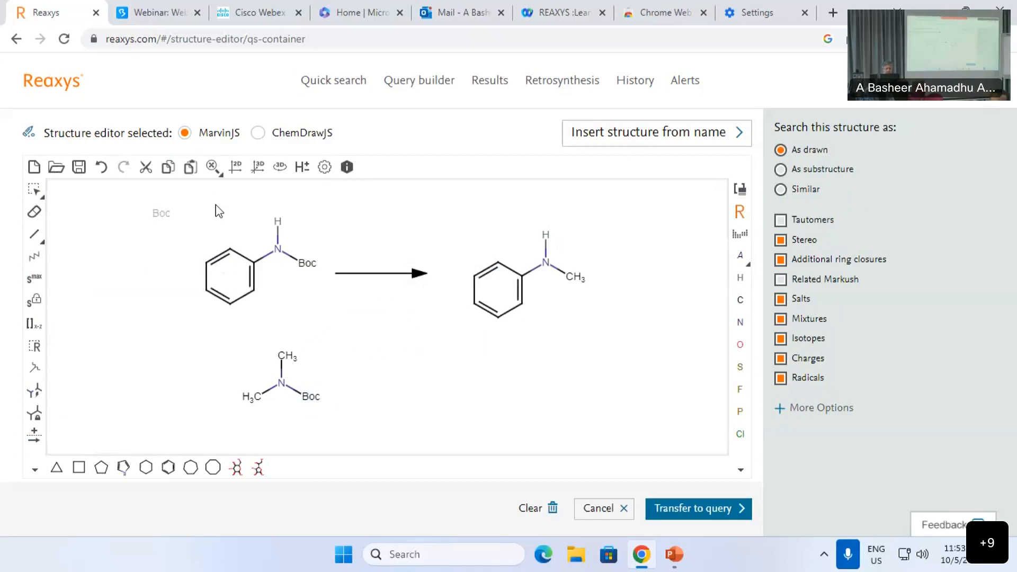
Step: Move the arrow between both rows and copy the Boc dimethylamine fragment under the product
click(34, 189)
drag(363, 278, 376, 320)
drag(224, 352, 333, 425)
key(ctrl+c)
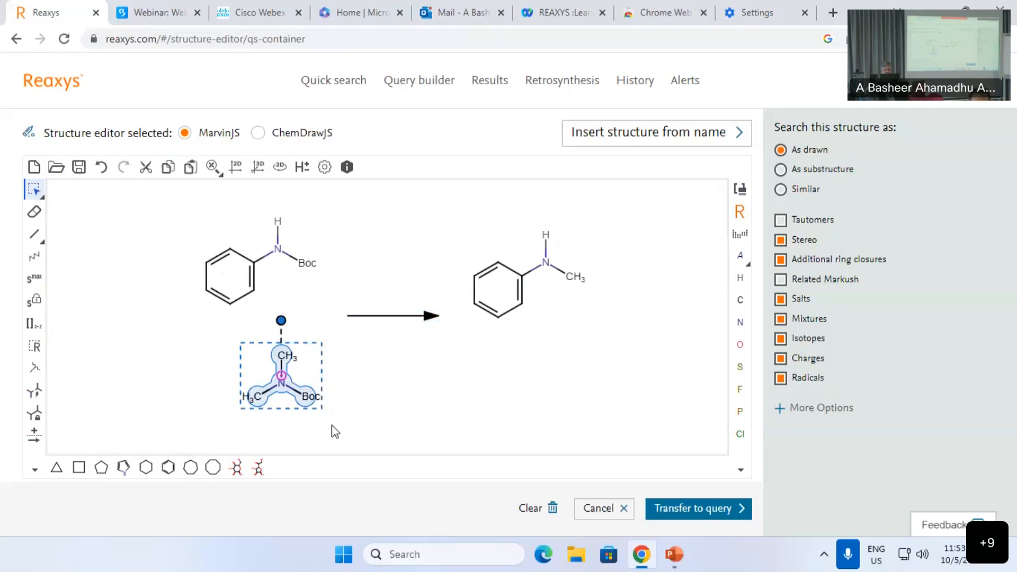
key(ctrl+v)
drag(406, 333, 549, 383)
Step: Manually map the reactant nitrogen to the product nitrogen, and the fragment nitrogen to its copy
click(626, 380)
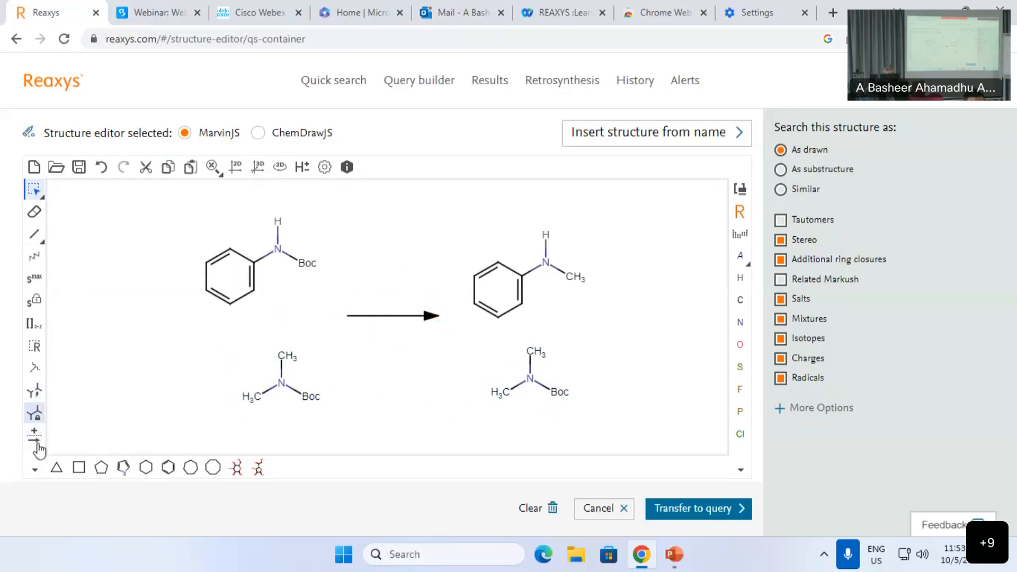
click(35, 469)
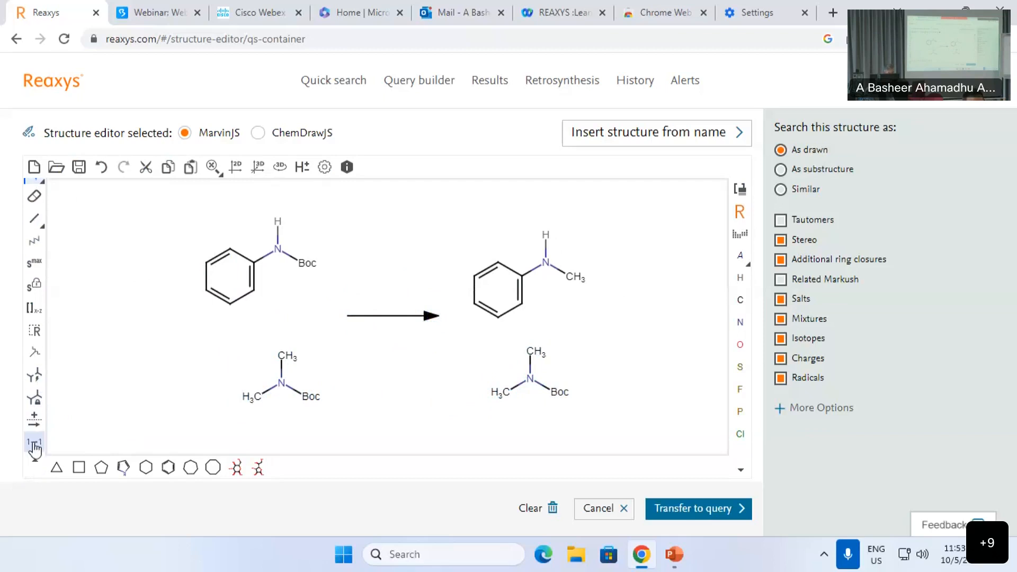
click(34, 444)
drag(278, 251, 549, 265)
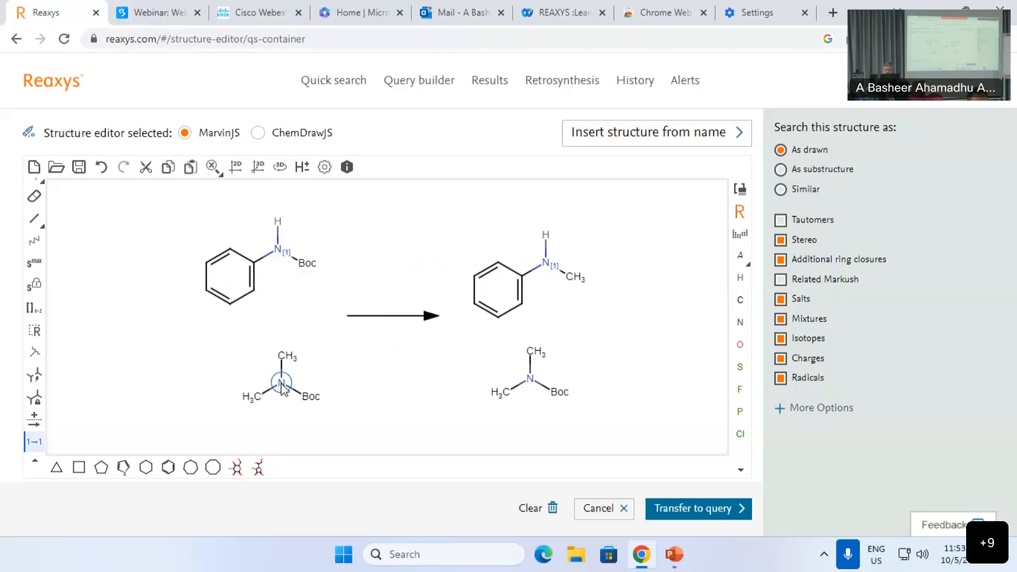
drag(283, 386, 531, 380)
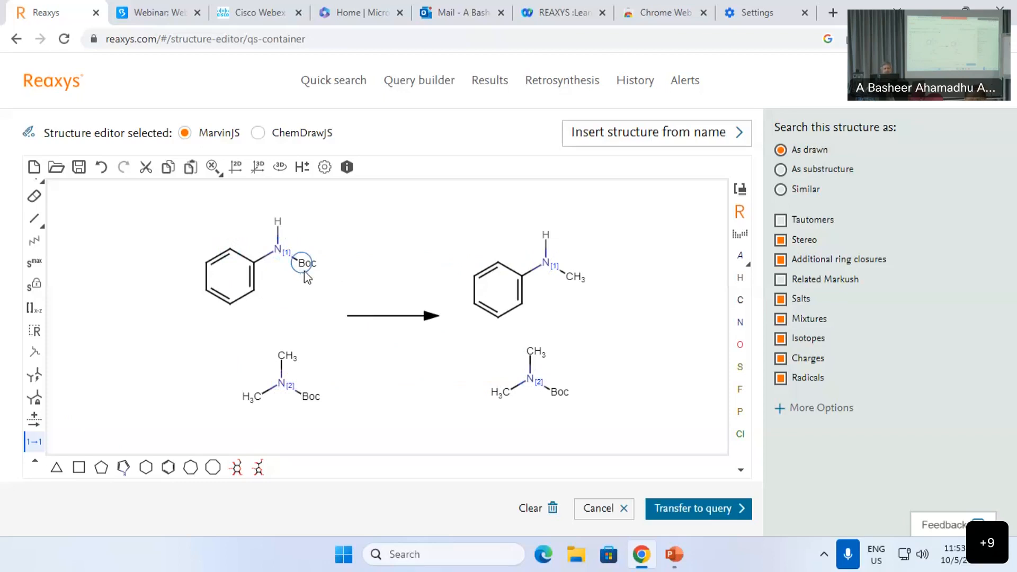
Step: Set the reaction to search As substructure and transfer it to Quick search
click(783, 414)
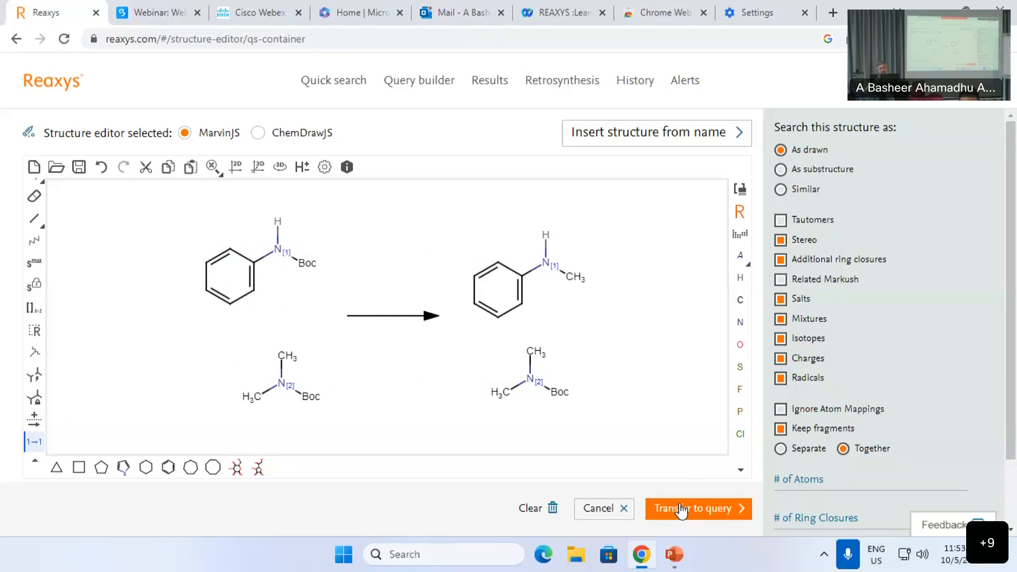
click(781, 170)
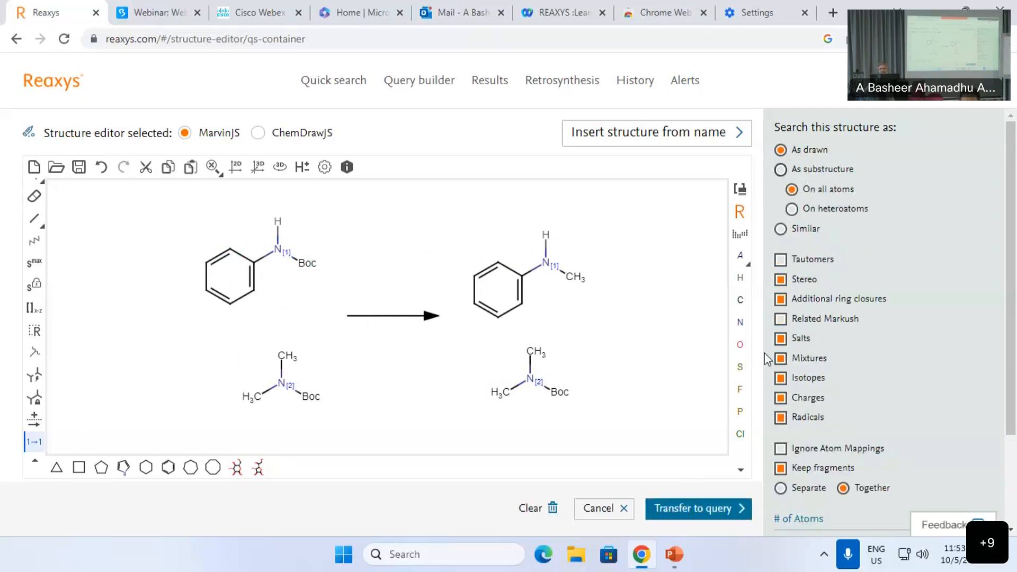
click(698, 516)
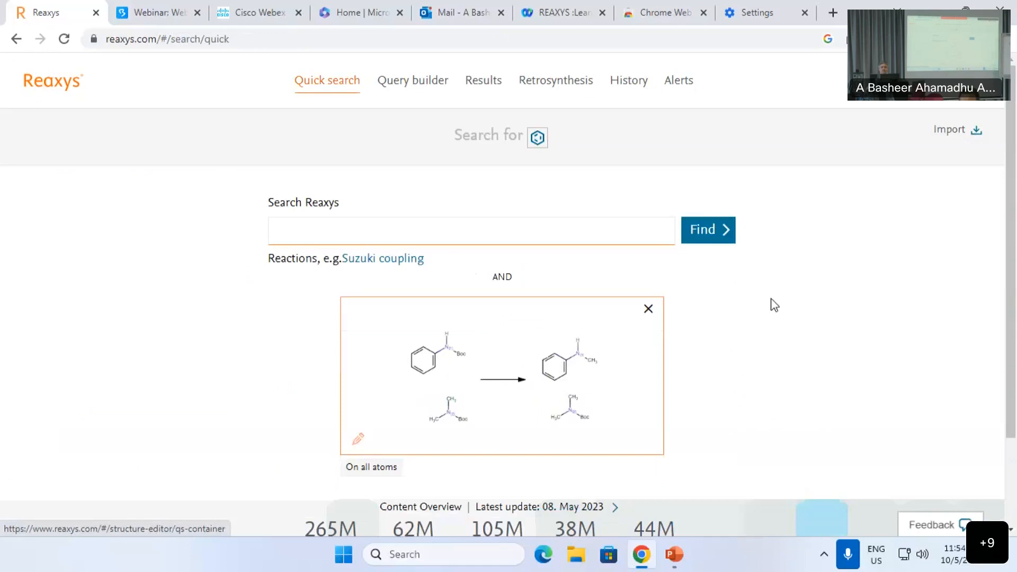
Step: Run the mapped reaction search with Find, then cancel it at about 87%
click(710, 236)
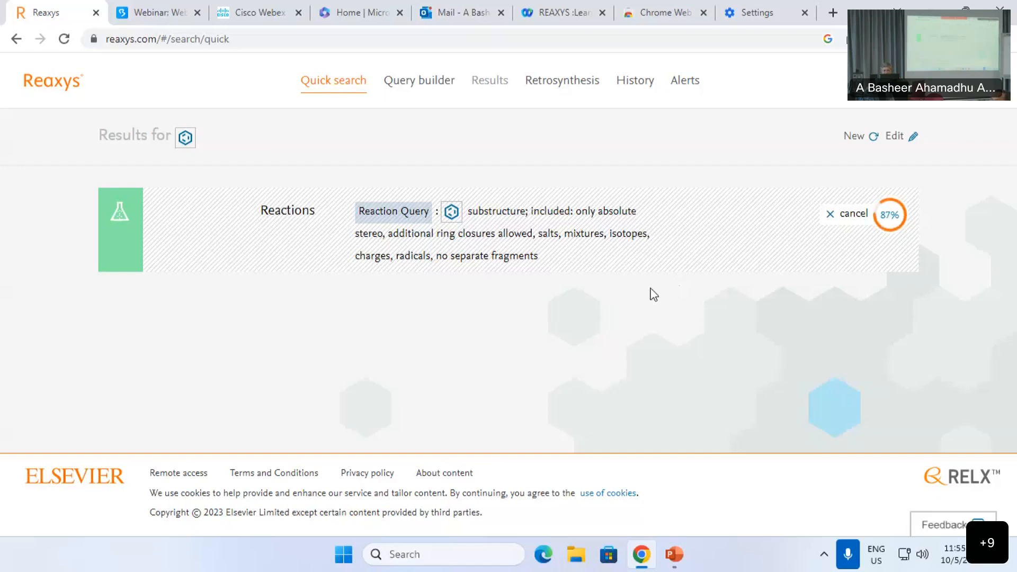
click(850, 214)
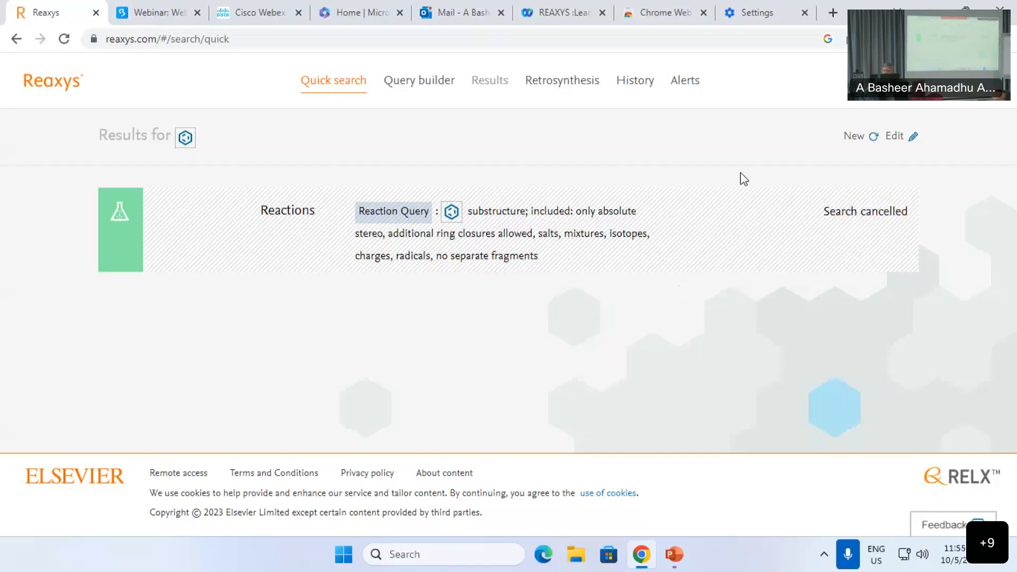
Step: In Query builder, delete the wittig, yield and reaction time rows and add two Molecular Weight rows
click(415, 84)
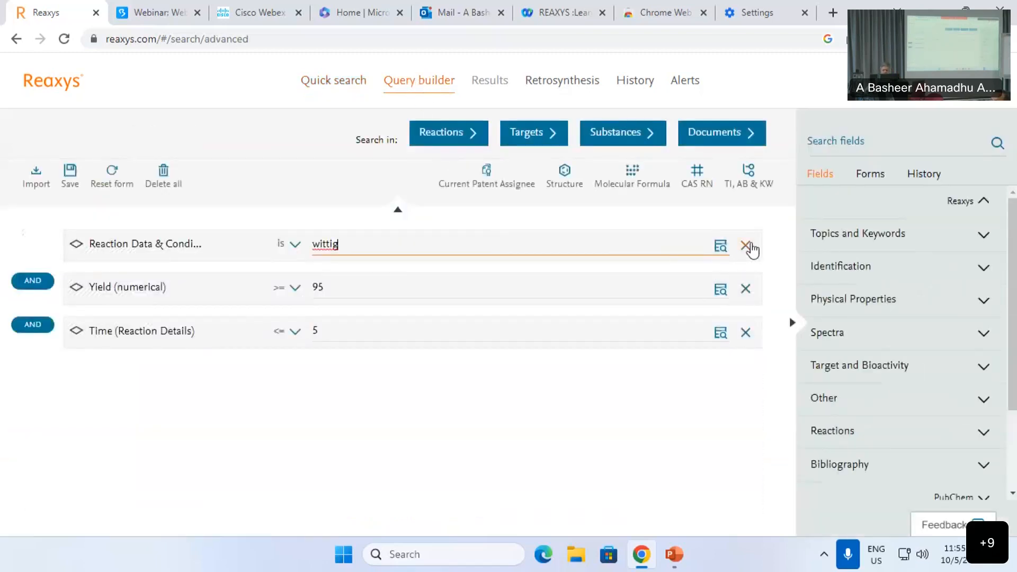
click(747, 246)
click(747, 247)
click(747, 247)
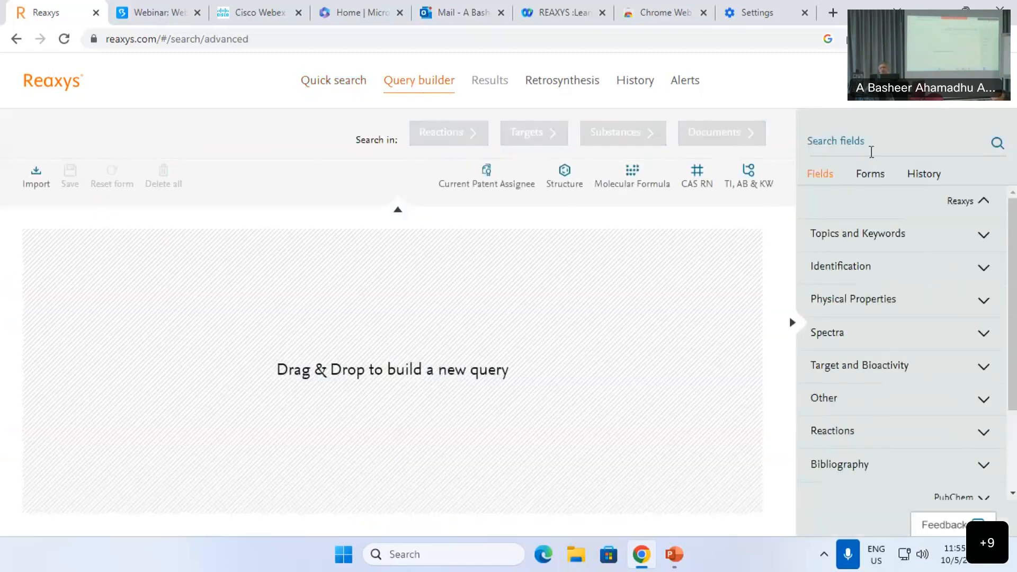
click(862, 149)
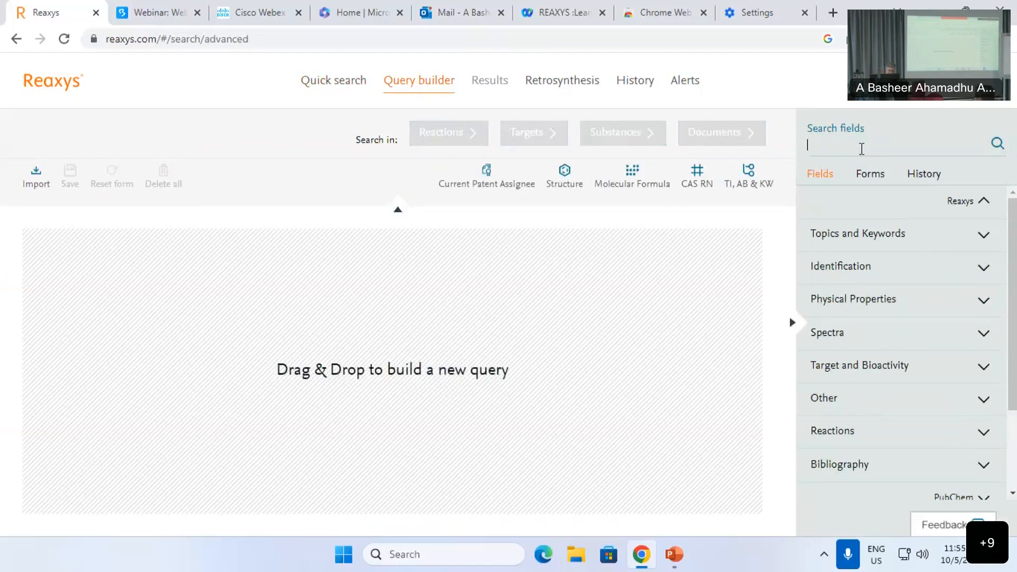
text(mol)
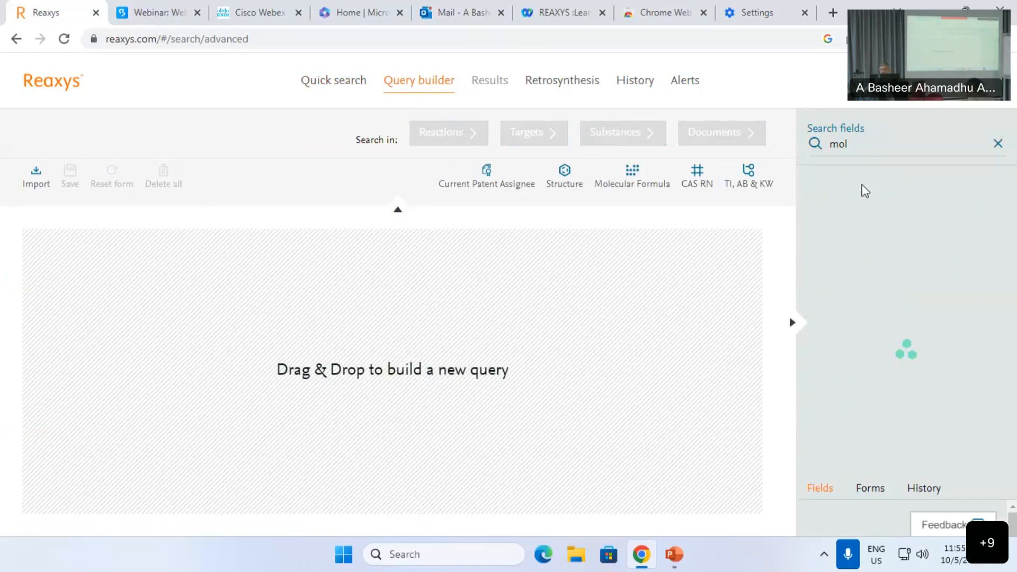
click(867, 270)
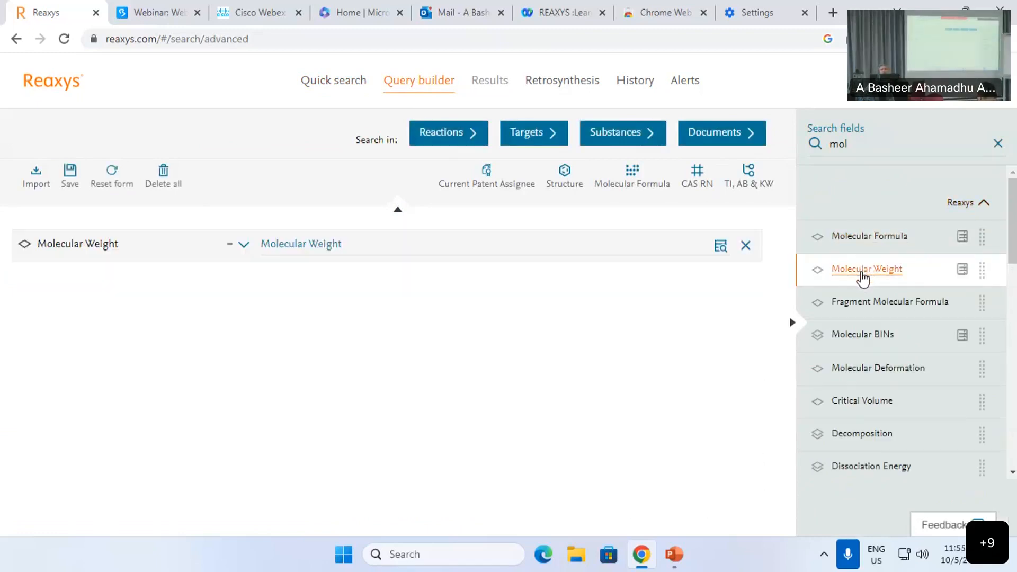
click(863, 271)
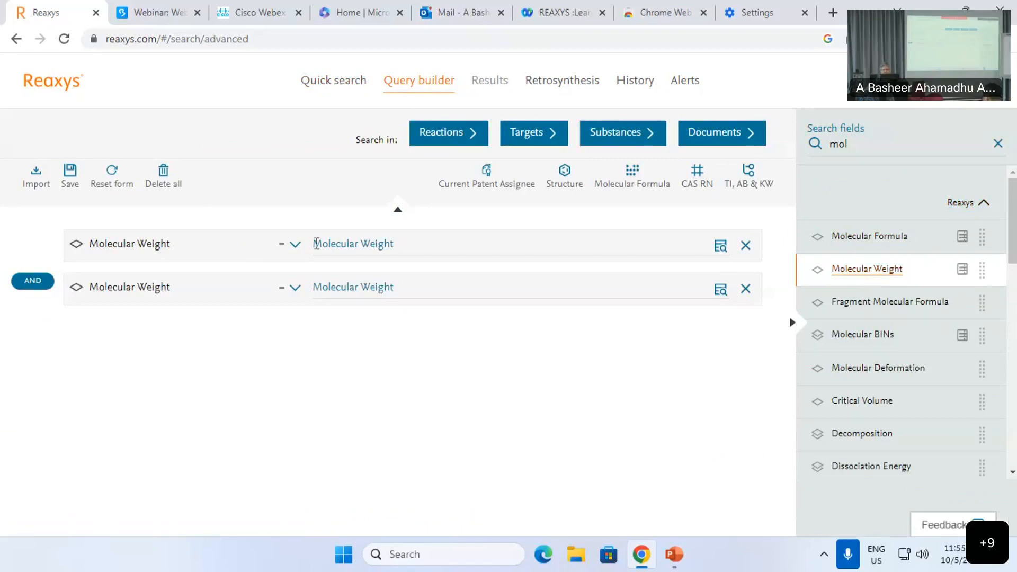
Step: Set the Molecular Weight limits to ≤ 500.100 and ≥ 500.001
click(295, 244)
click(273, 296)
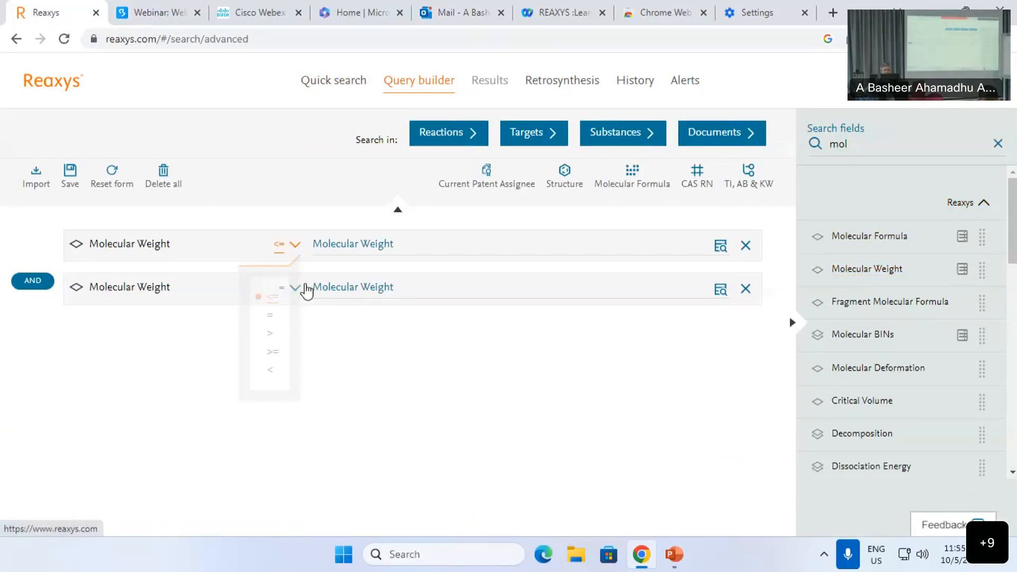
click(295, 290)
click(273, 395)
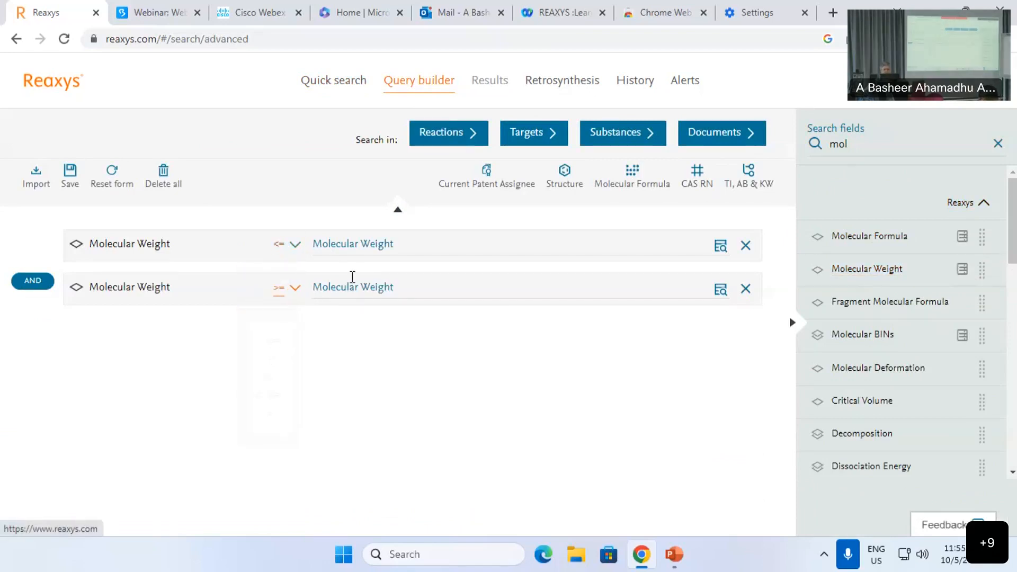
click(365, 247)
text(500)
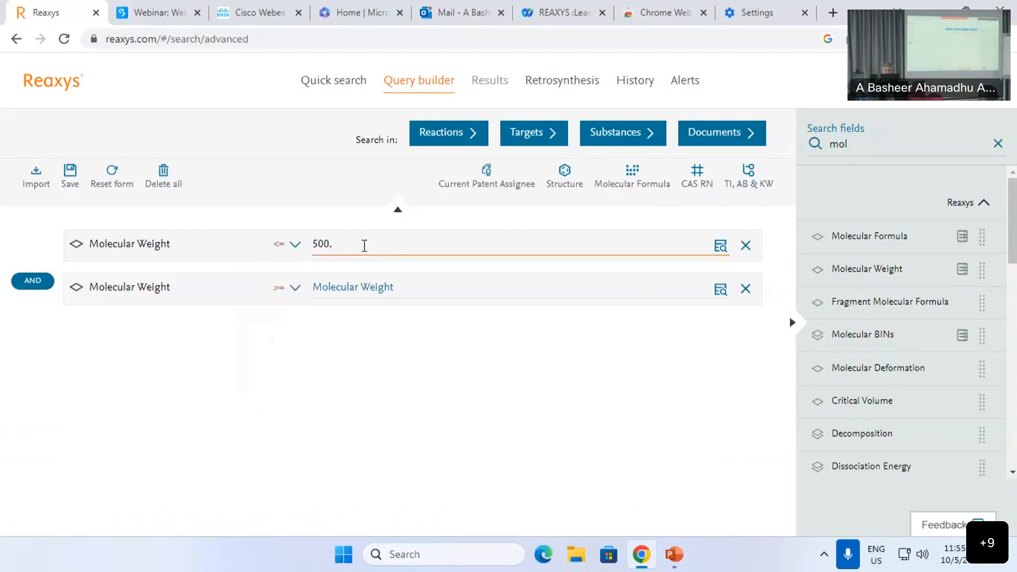
text(.100)
click(344, 289)
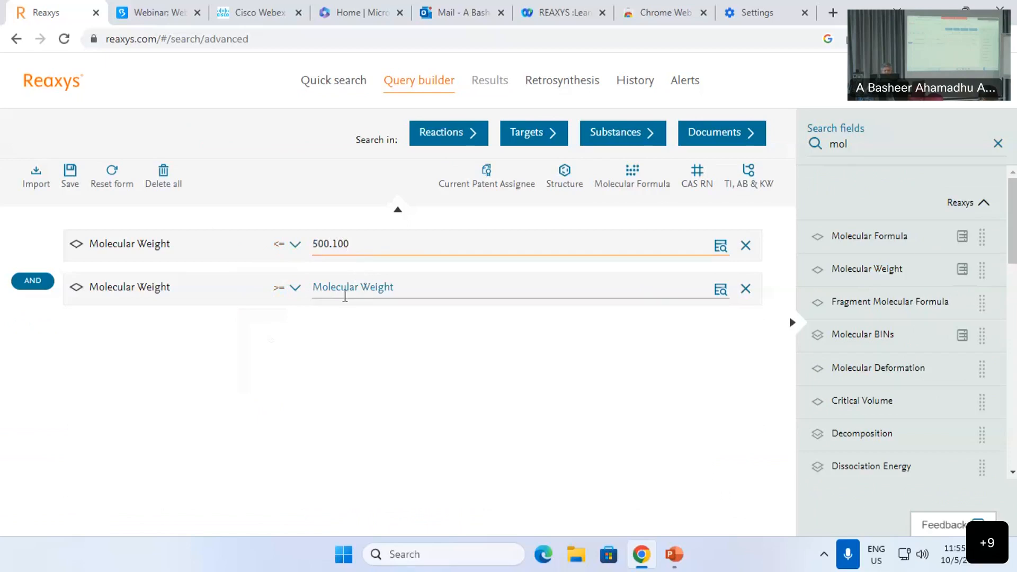
text(5)
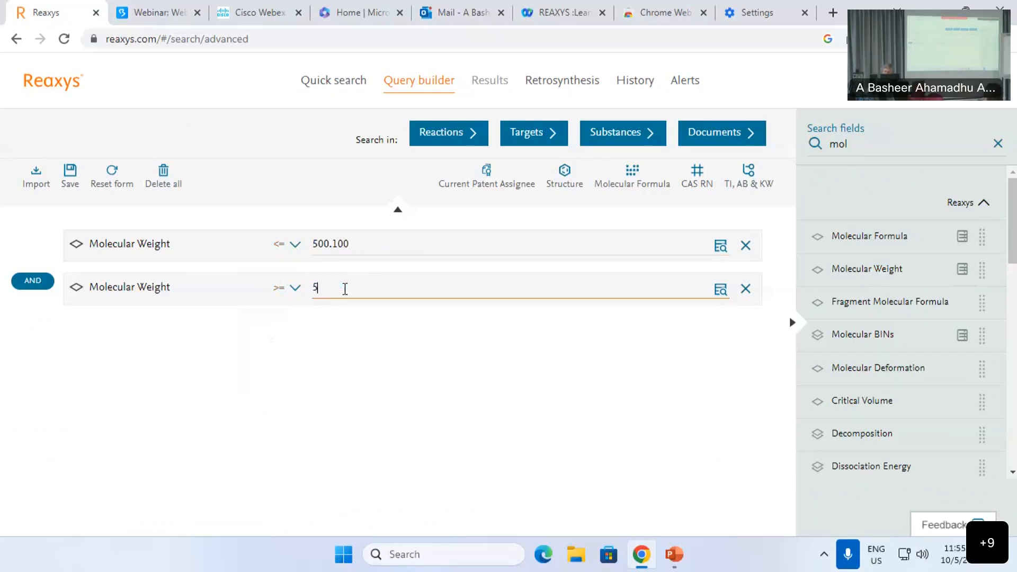
text(00.001)
click(434, 393)
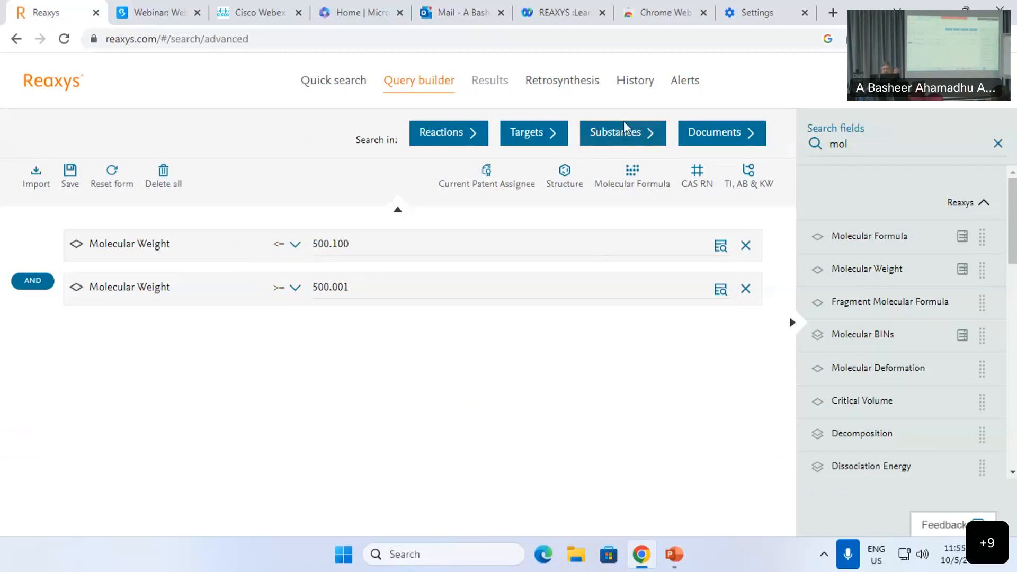
Step: Search substances weighing 500.001–500.100 and scroll through the 4,461 hits
click(623, 134)
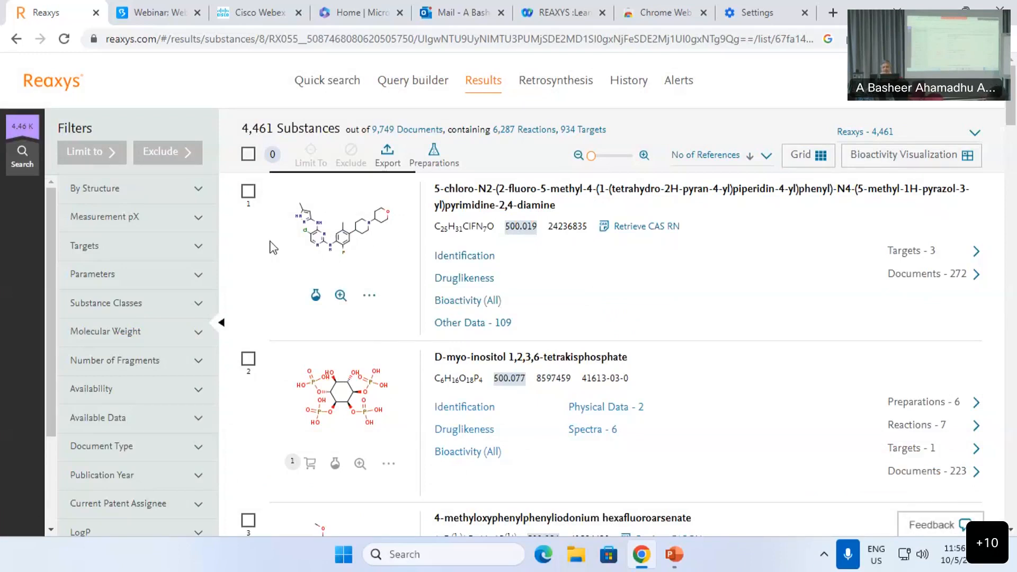
scroll(374, 265, down, 1)
scroll(398, 246, up, 1)
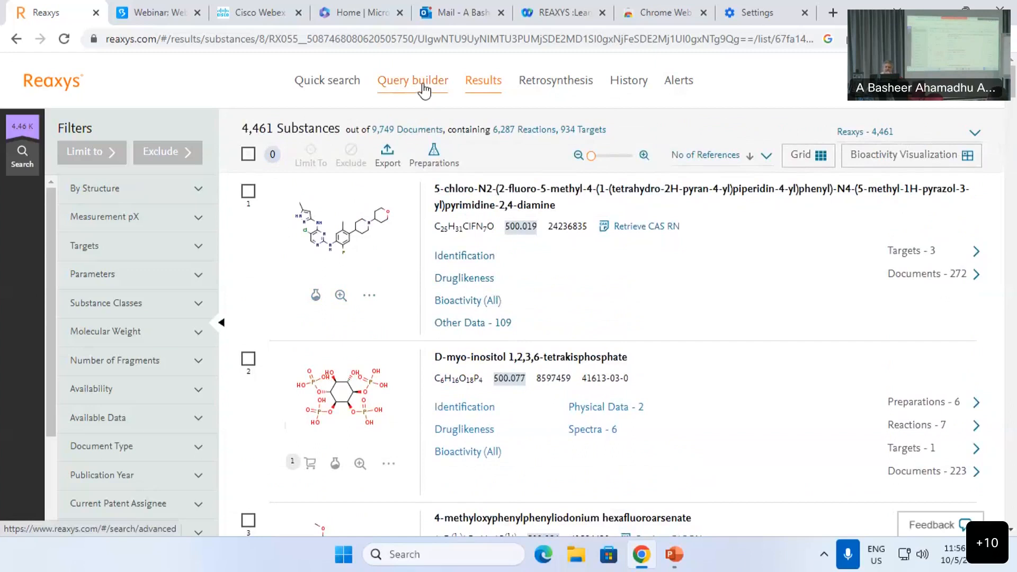
Step: Add a Melting Point ≤ 300 °C criterion to the weight-range query and search substances
click(424, 87)
click(846, 149)
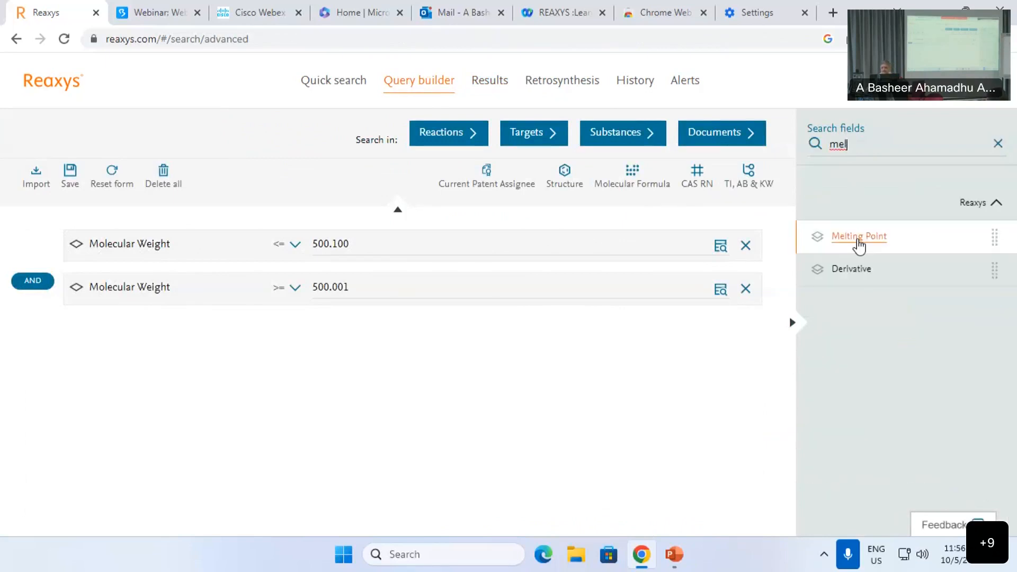
click(858, 238)
click(330, 334)
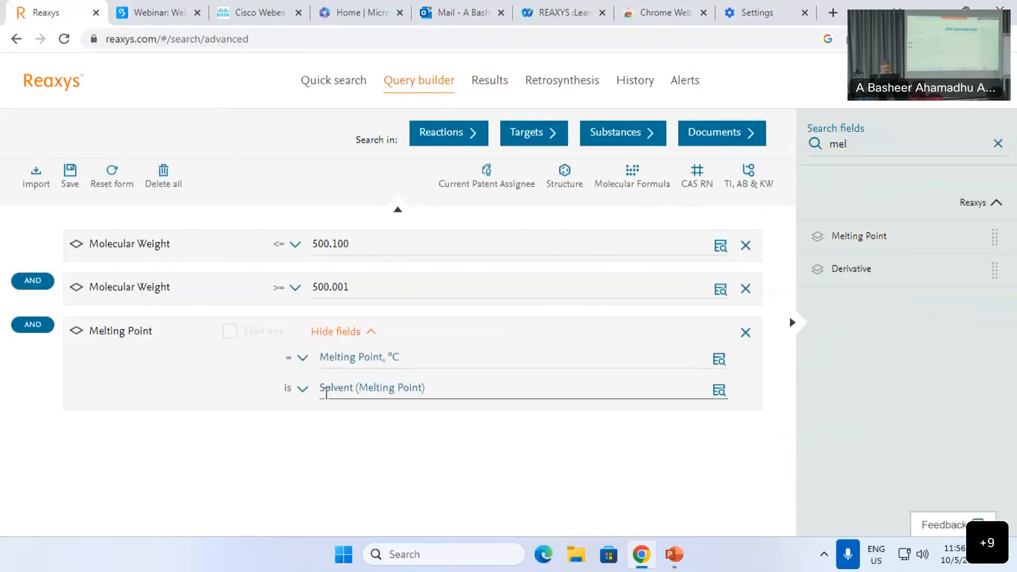
click(303, 358)
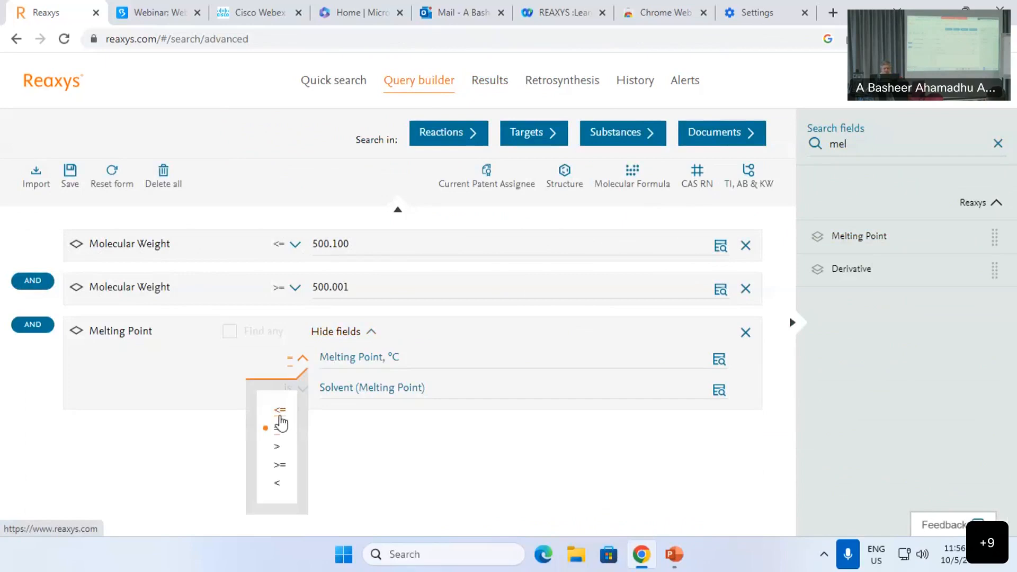
click(280, 410)
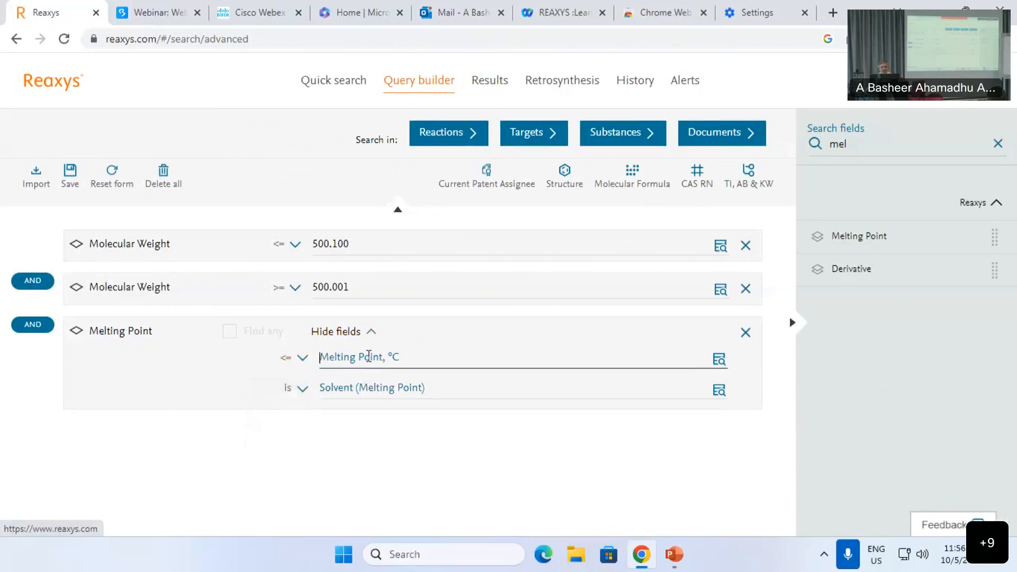
text(300)
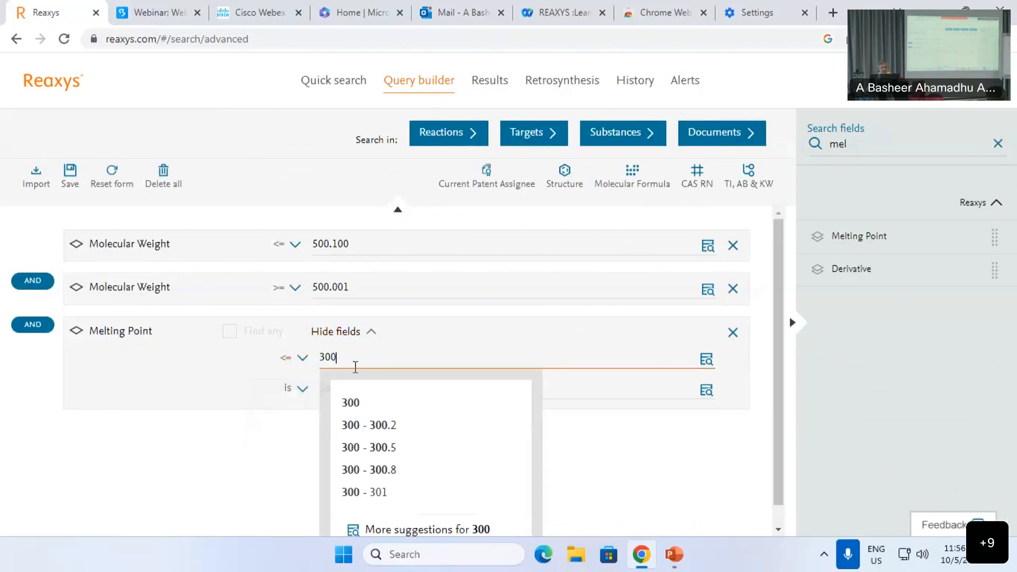
click(349, 403)
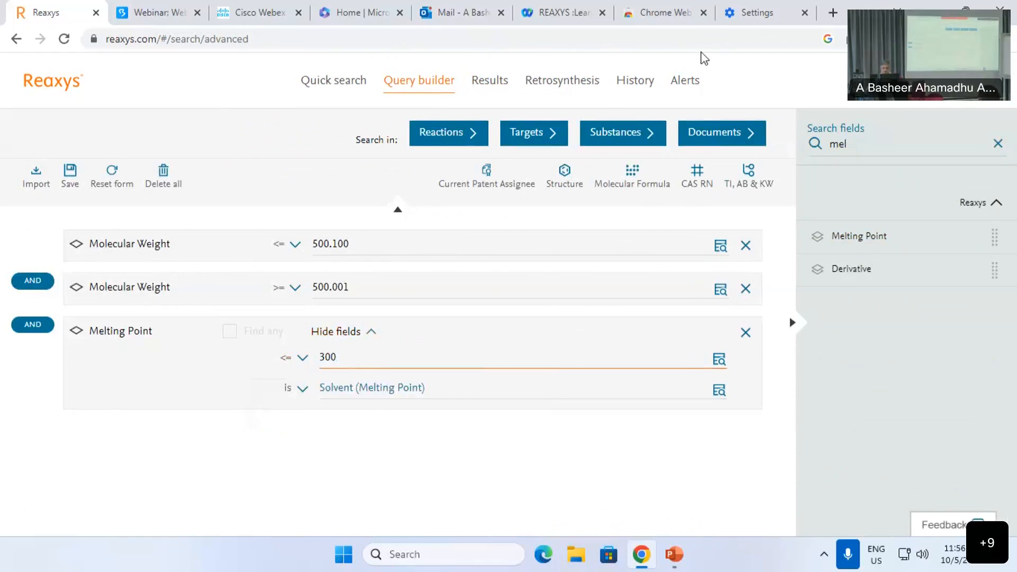
click(611, 134)
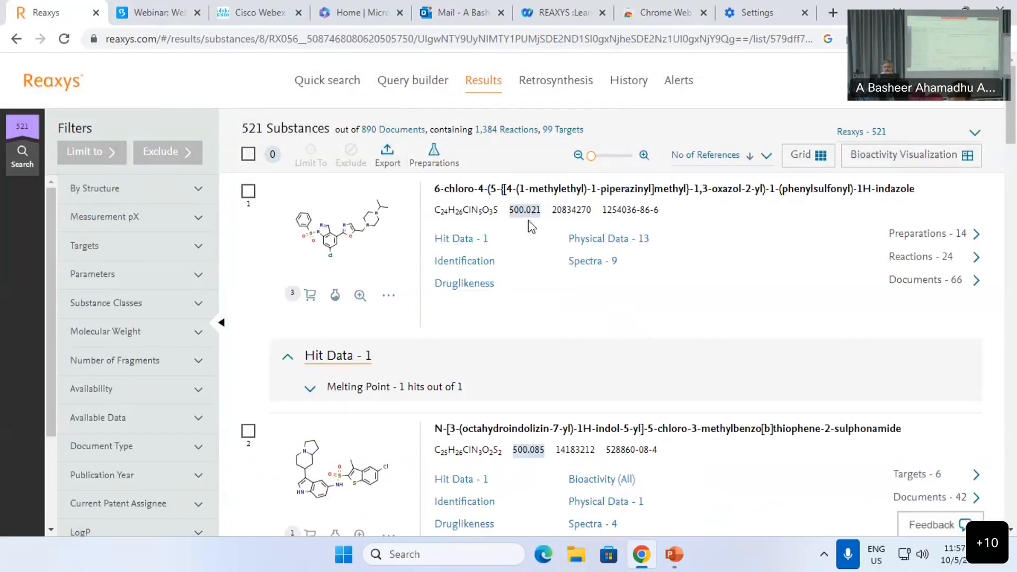
Step: Inspect the first hit's melting point data (121 - 126 °C), then go back to Query builder
click(371, 393)
scroll(370, 392, down, 1)
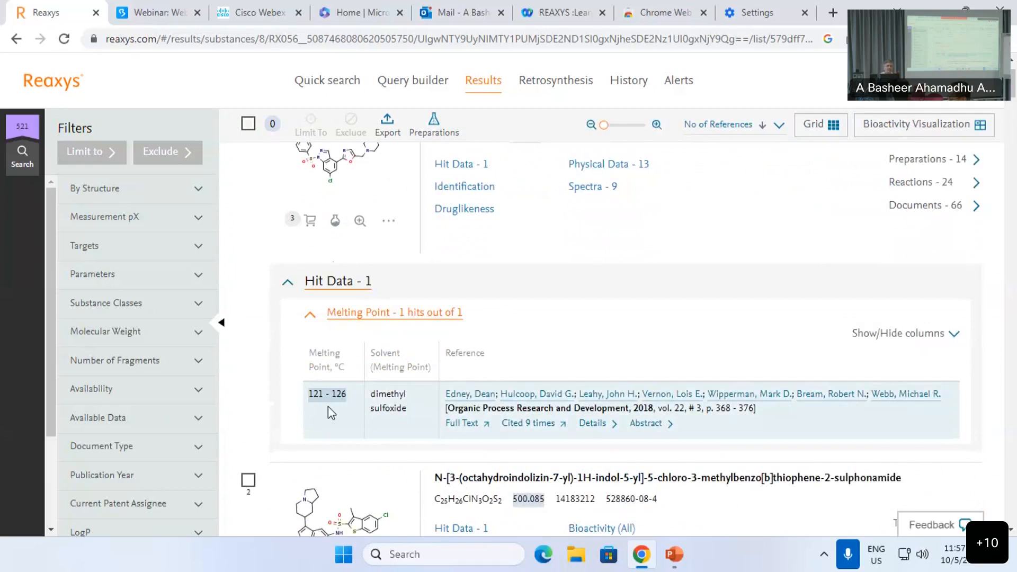
click(423, 88)
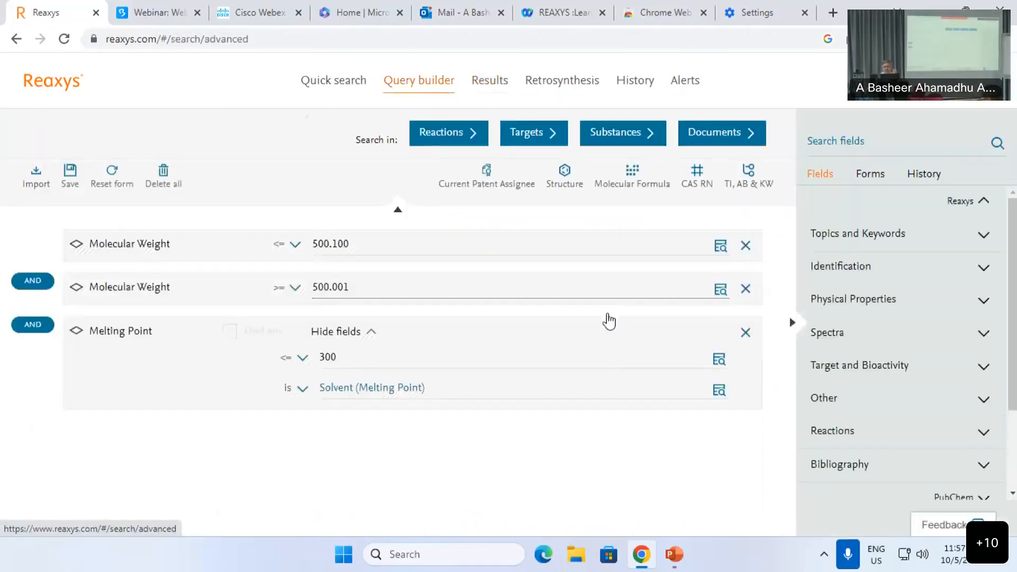
Step: Swap the Melting Point row for a Molecular Formula row set to contains Br
click(745, 333)
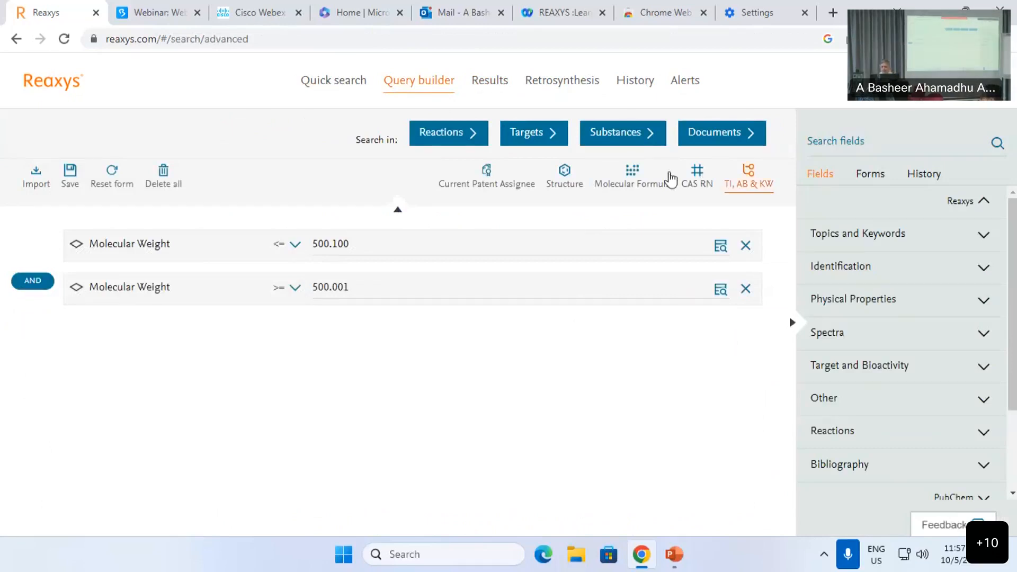
click(643, 182)
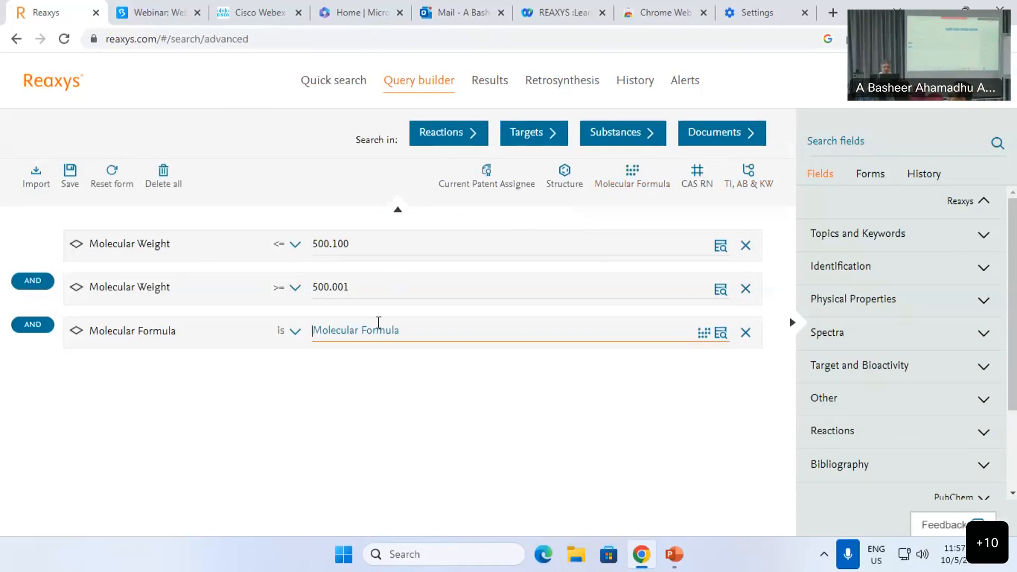
text(Br)
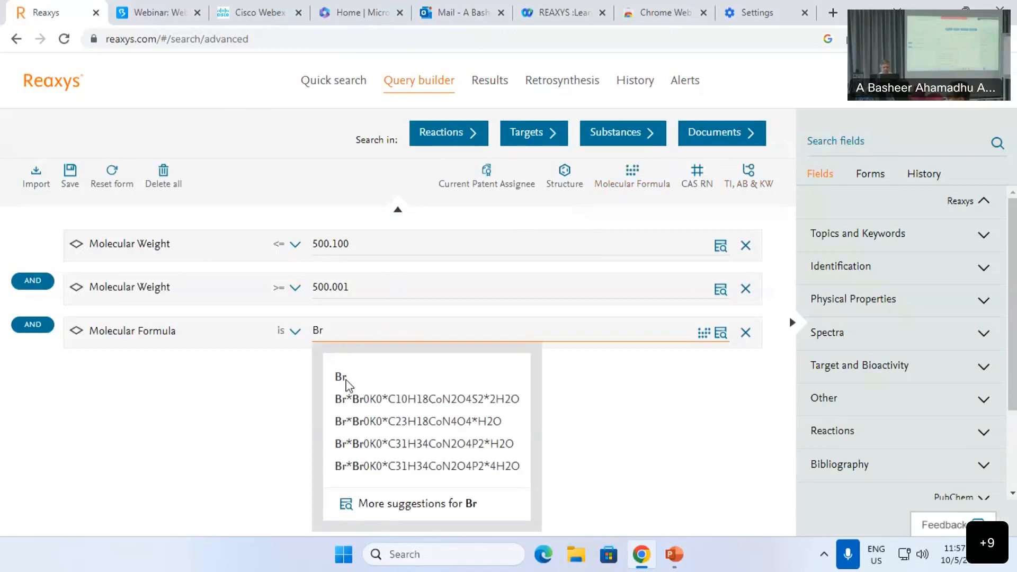
click(341, 377)
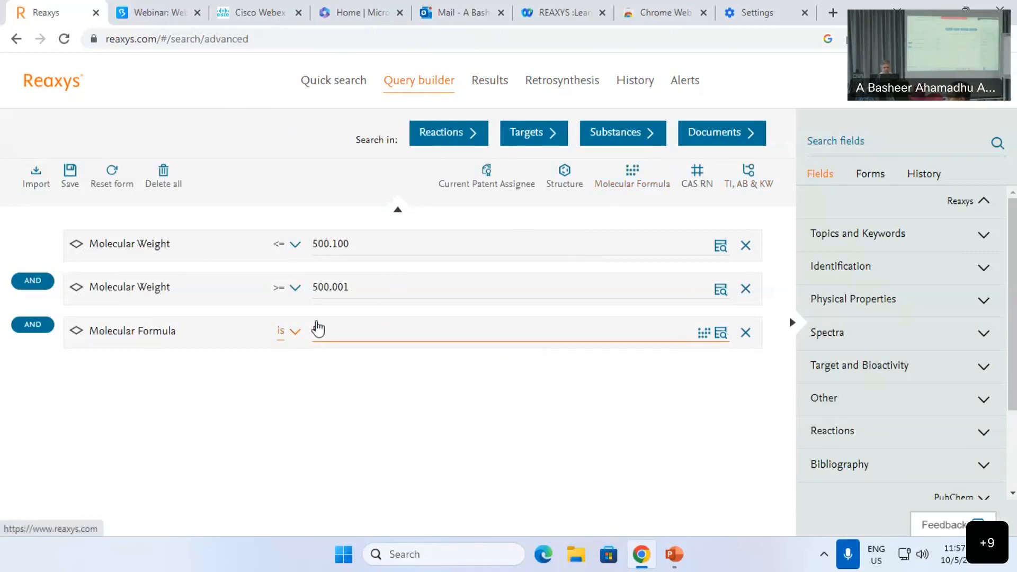
click(706, 335)
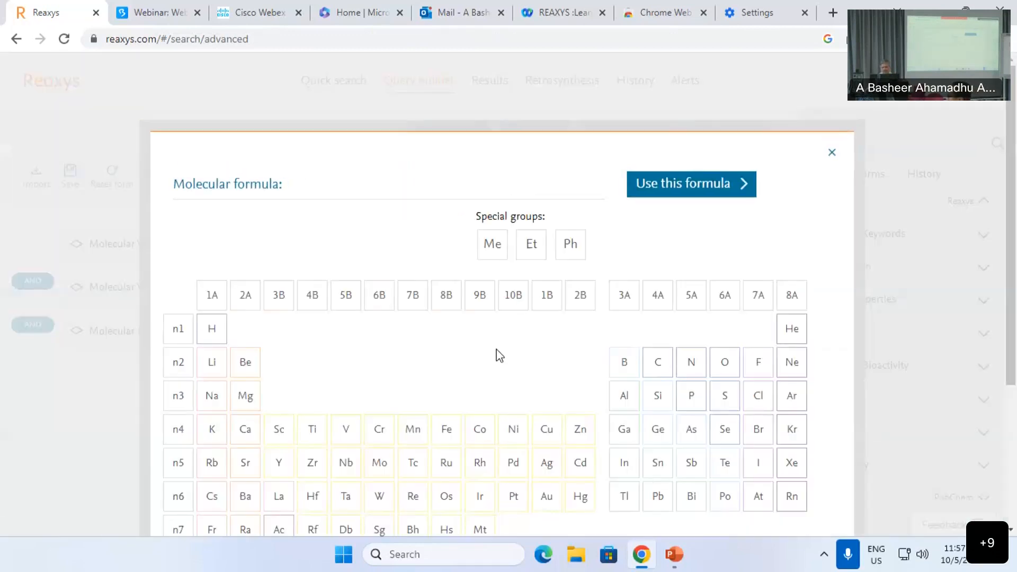
click(688, 195)
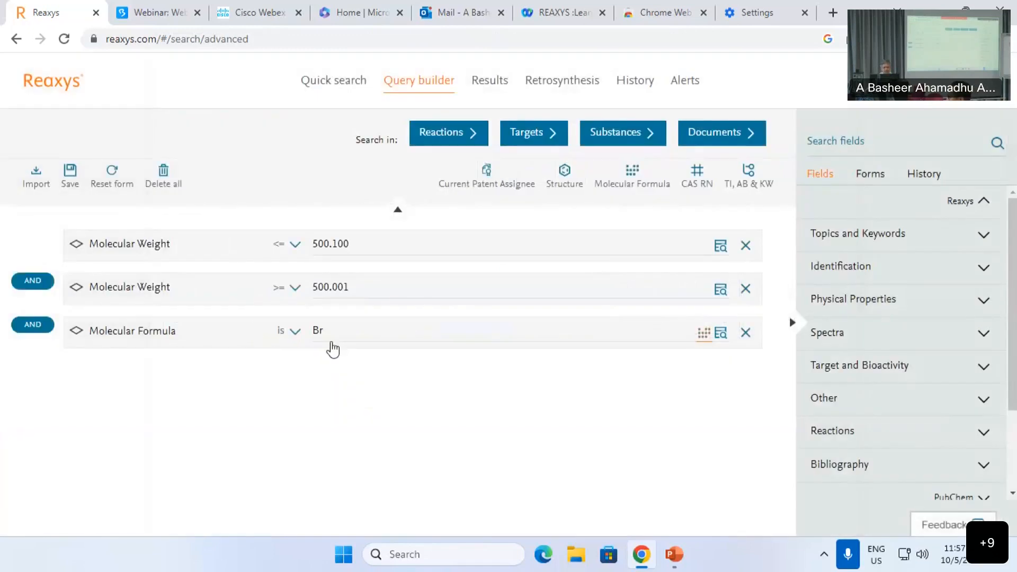
click(288, 333)
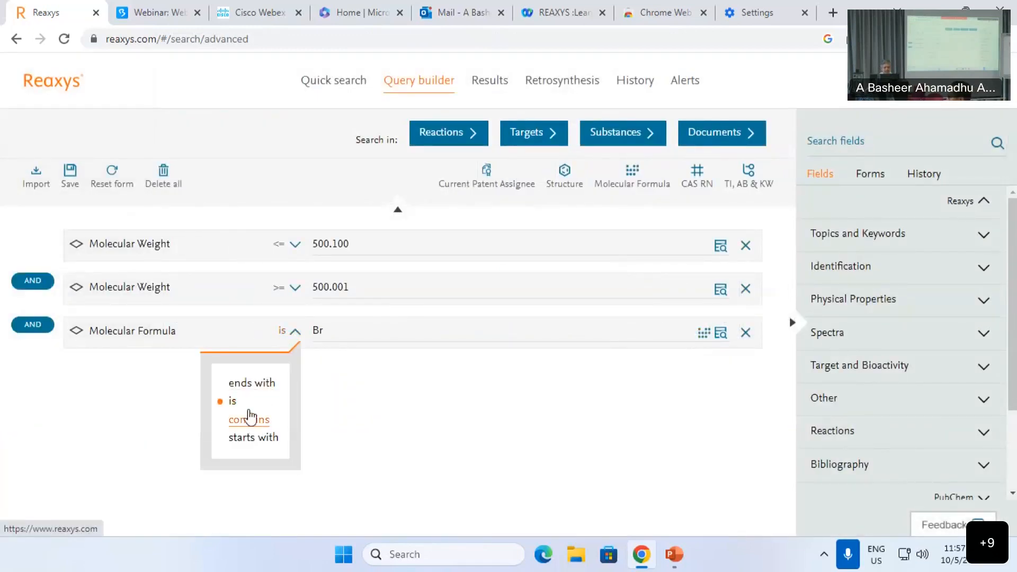
click(249, 419)
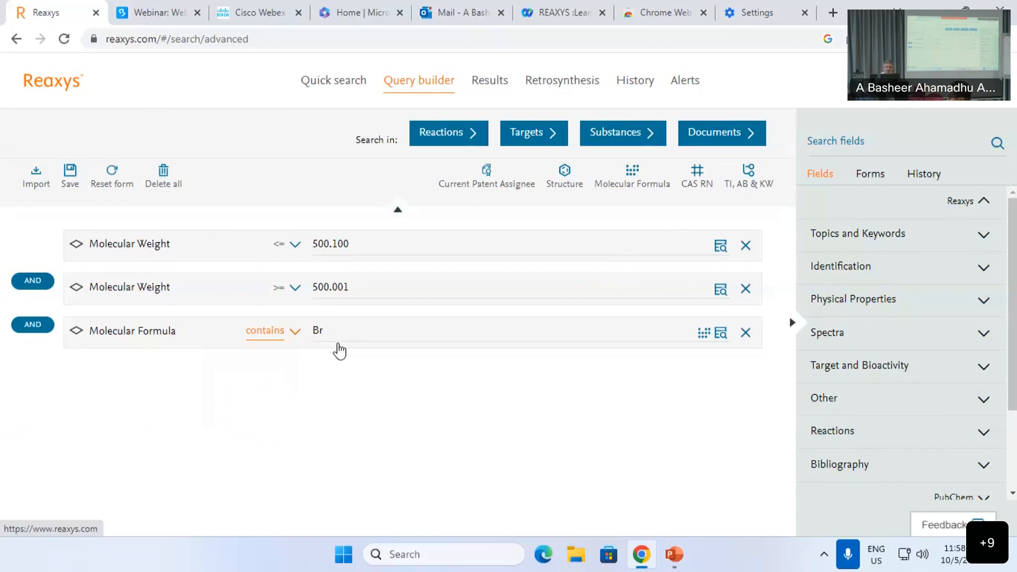
Step: Search substances for Br-containing formulas at 500.001–500.100 and scroll through the 60 results
click(638, 139)
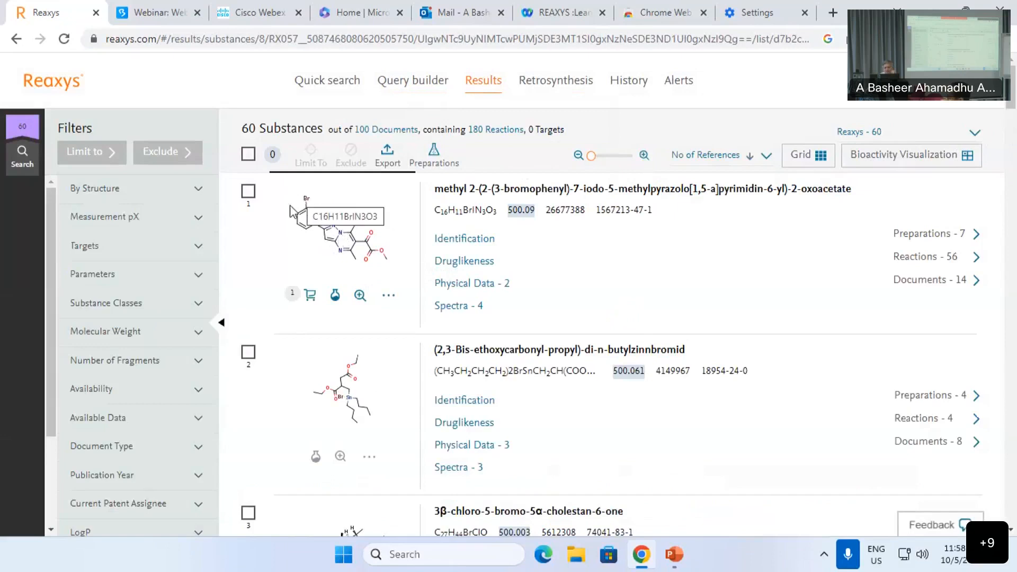
scroll(345, 259, down, 3)
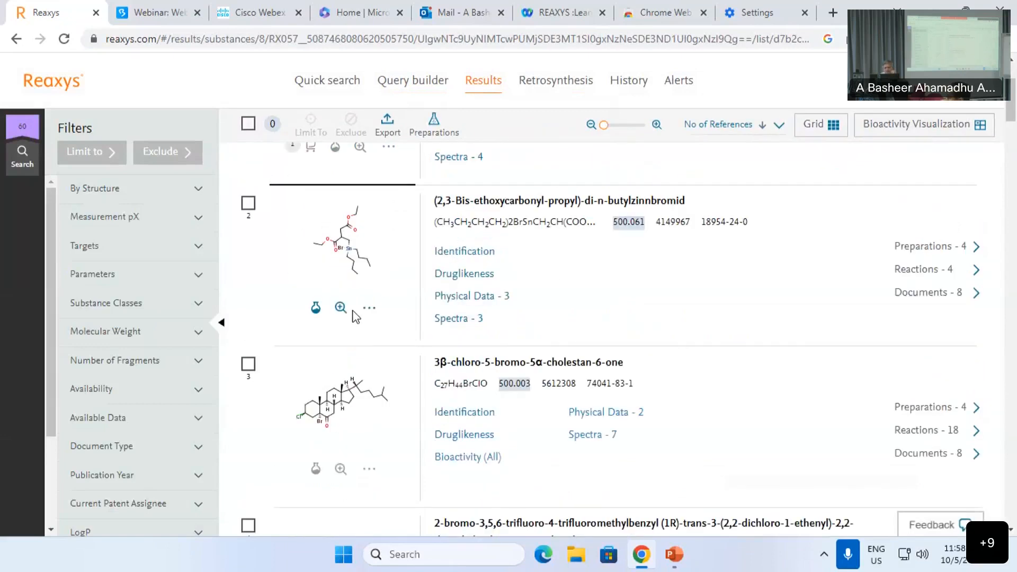
scroll(334, 365, down, 2)
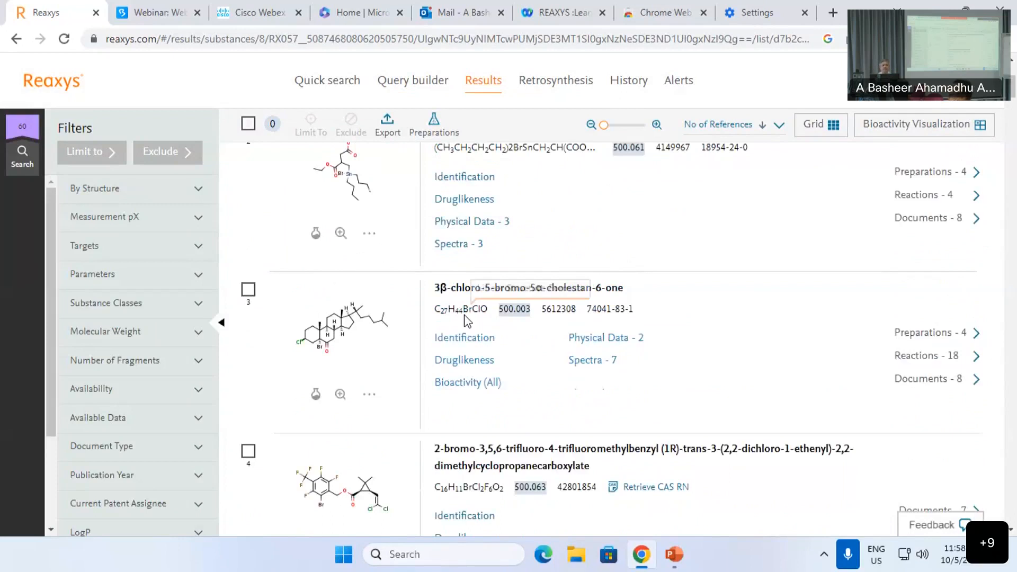
scroll(464, 318, up, 5)
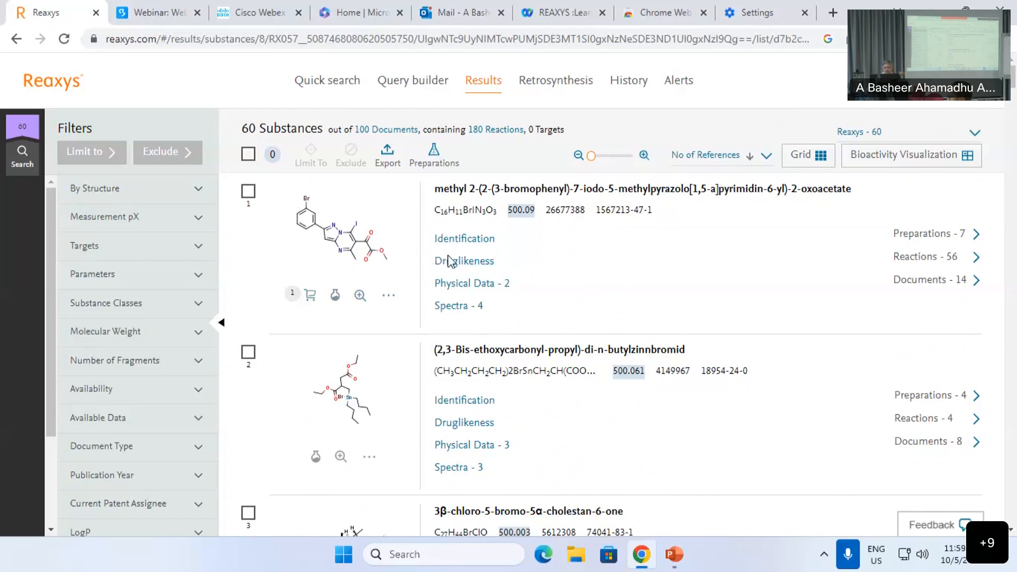
Step: Clear the query and add the Isolated from Natural Source criterion
click(410, 82)
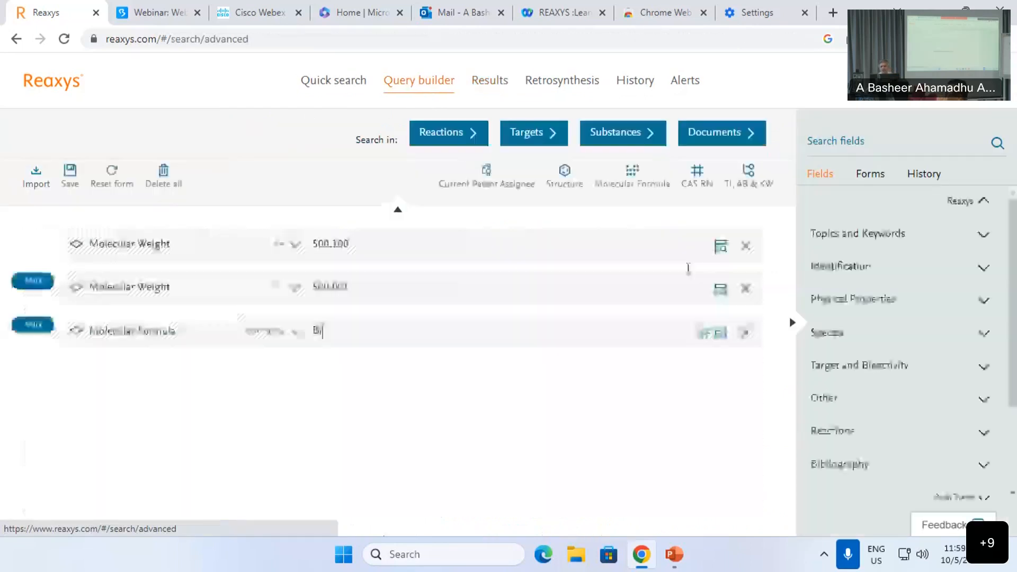
click(745, 246)
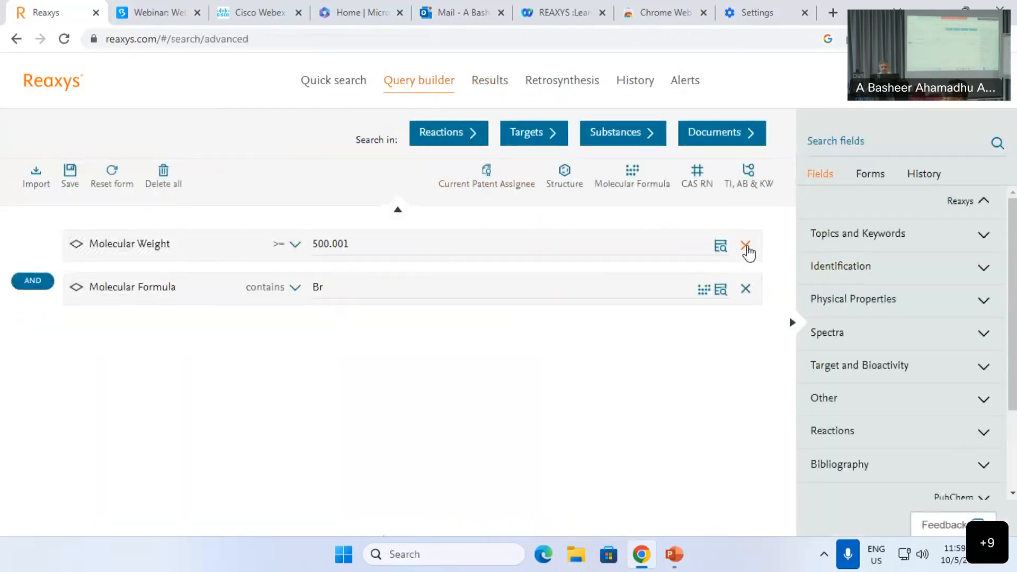
click(745, 246)
click(746, 245)
click(822, 151)
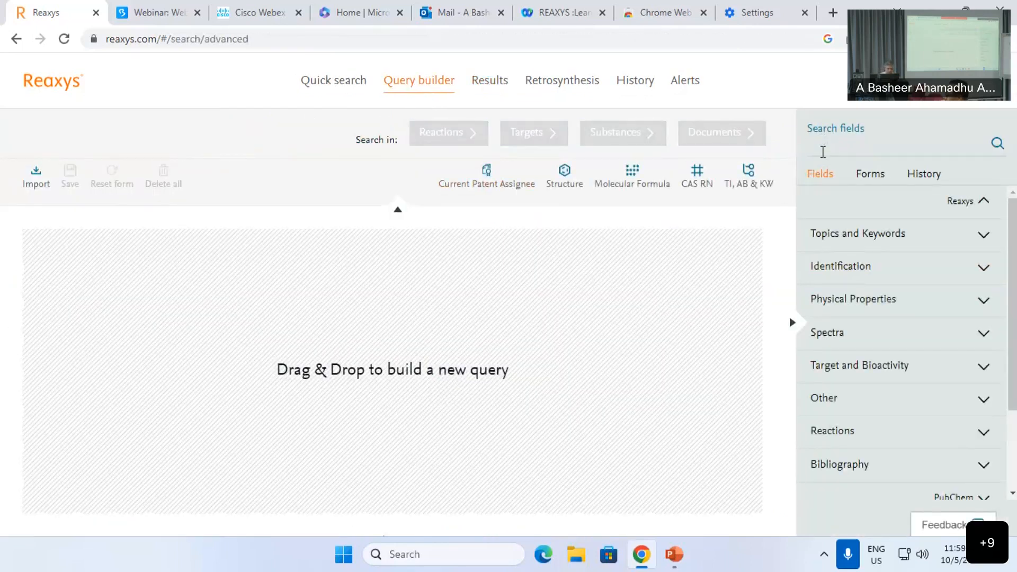
text(na)
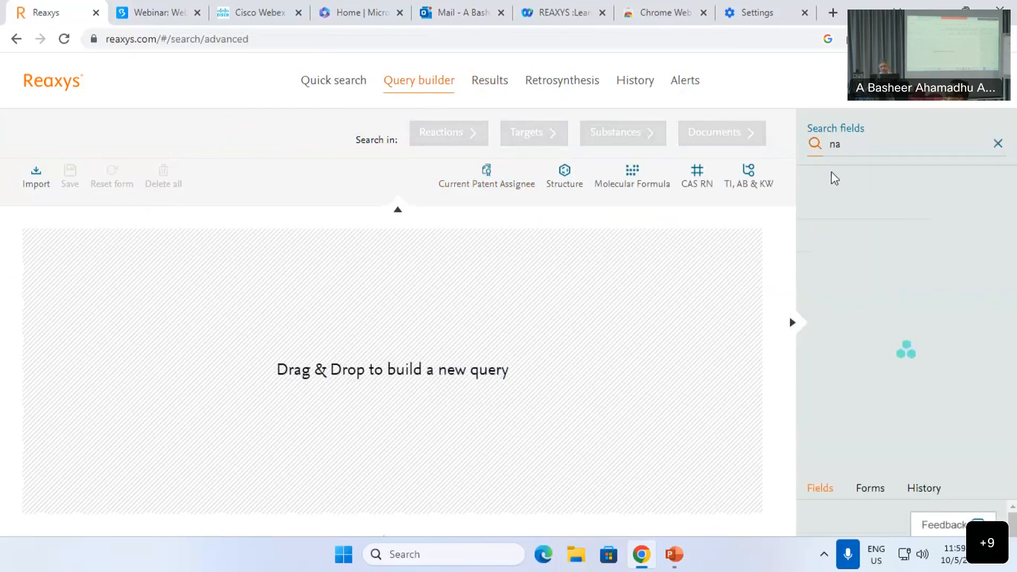
text(t)
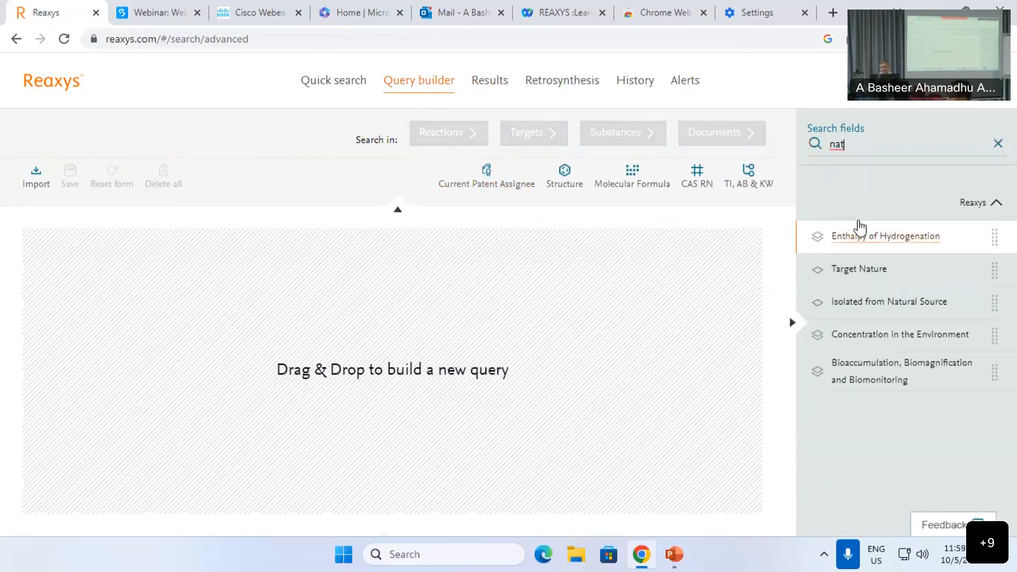
drag(837, 306, 444, 220)
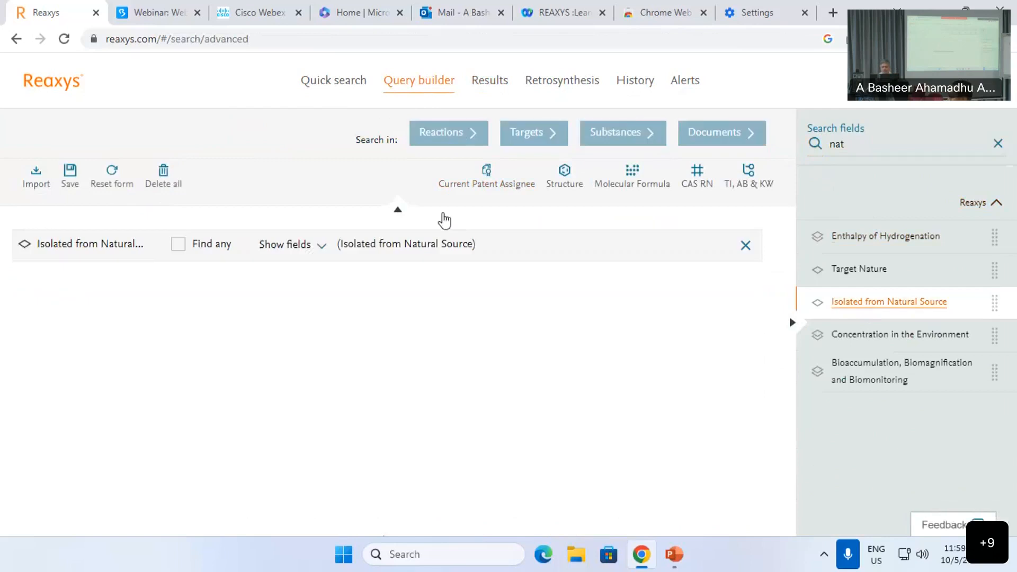
click(290, 246)
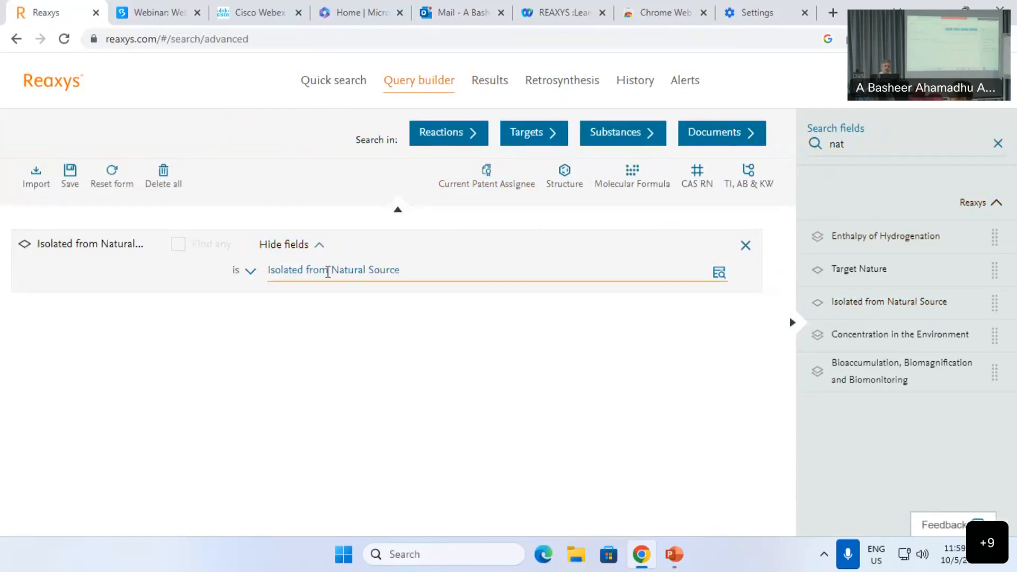
Step: Add a titles, abstracts and keywords row searching anticancer*
click(743, 188)
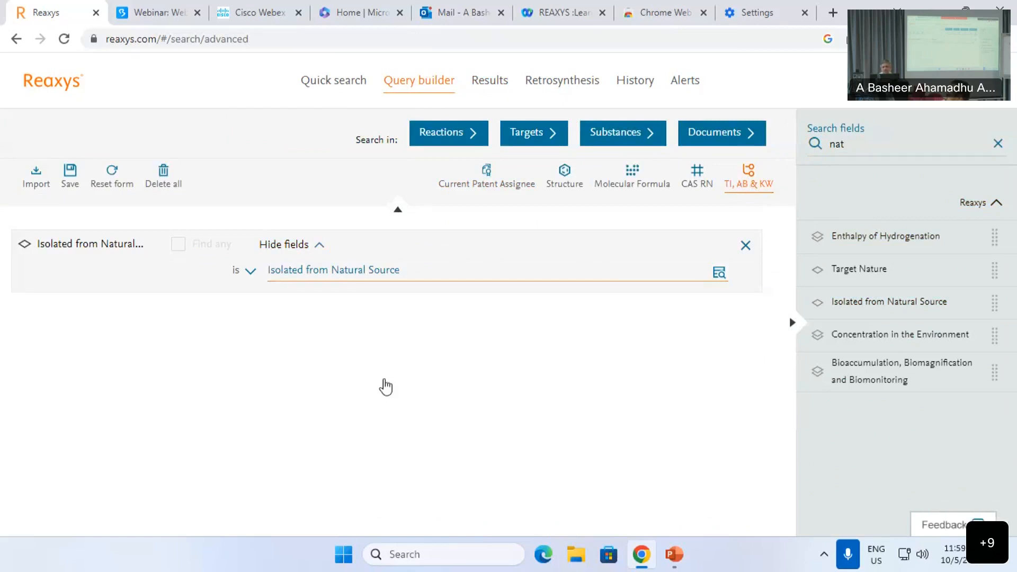
text(antic)
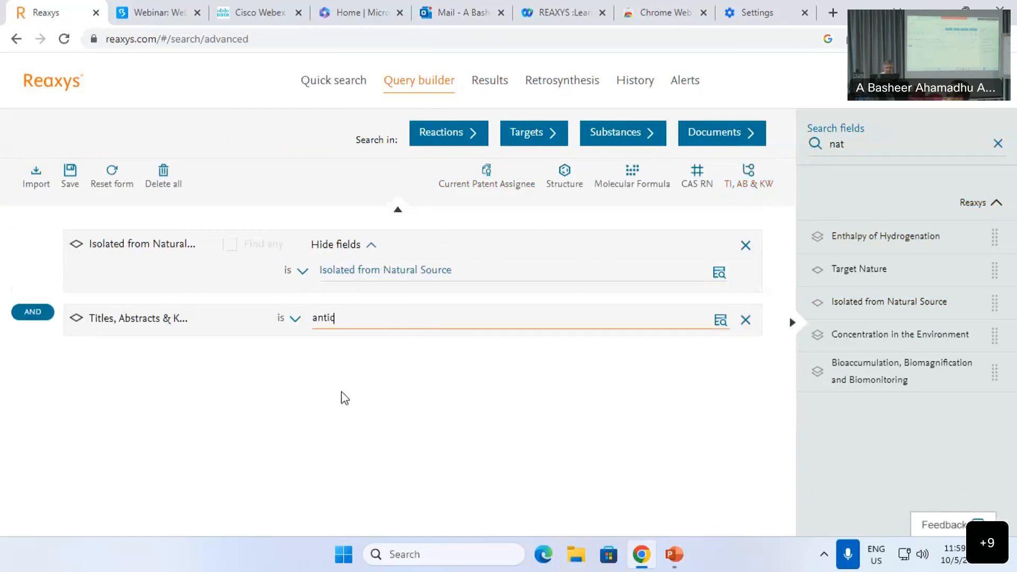
text(ancer*)
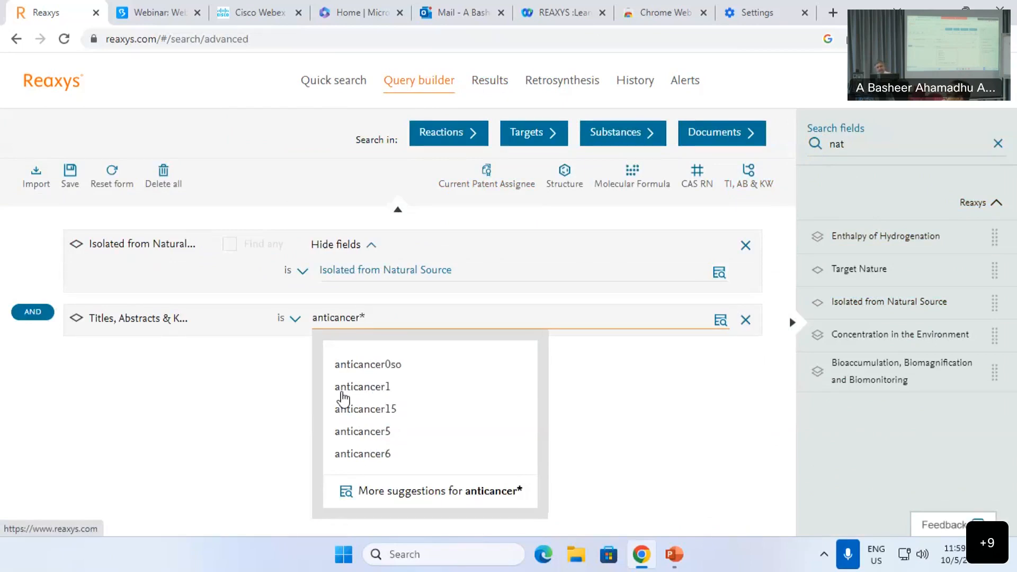
click(227, 433)
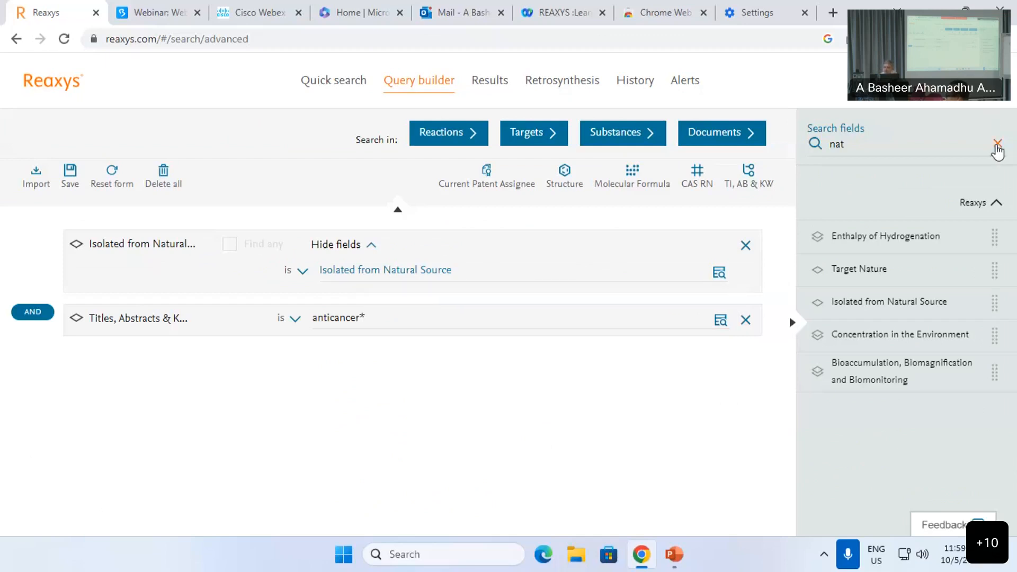
Step: Add a Molecular Formula row with the value C30*
click(997, 143)
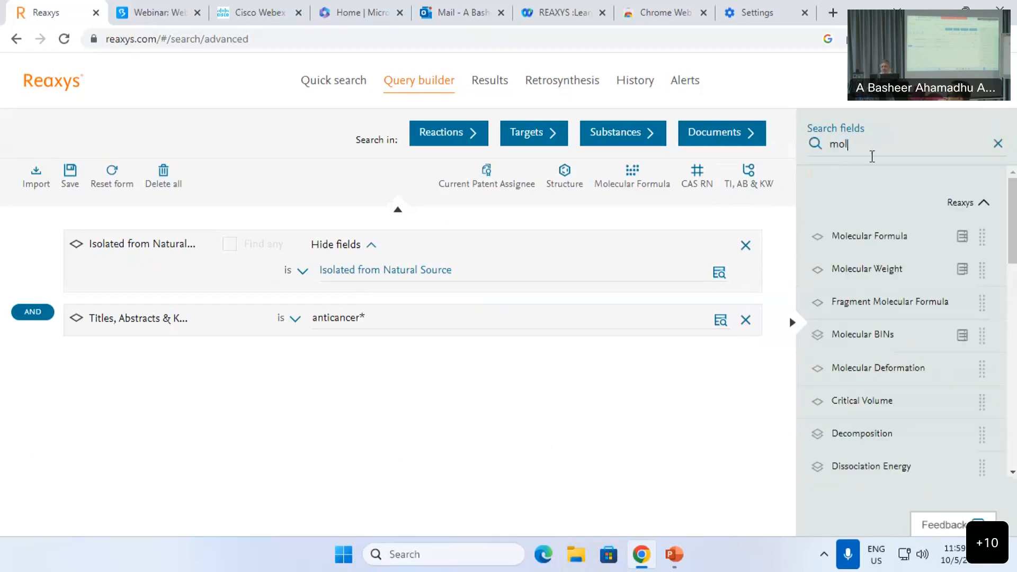
click(880, 244)
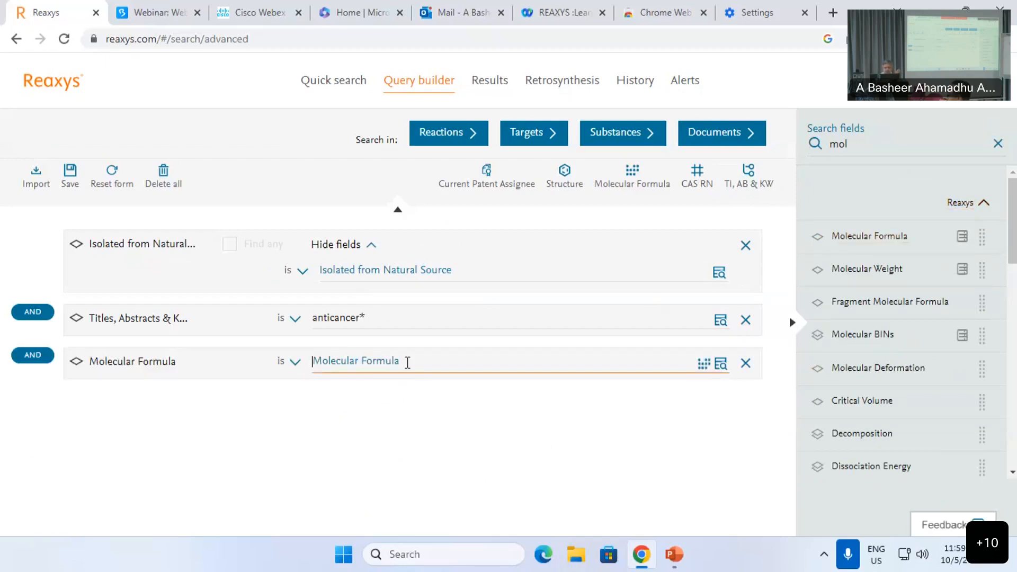
text(C30*)
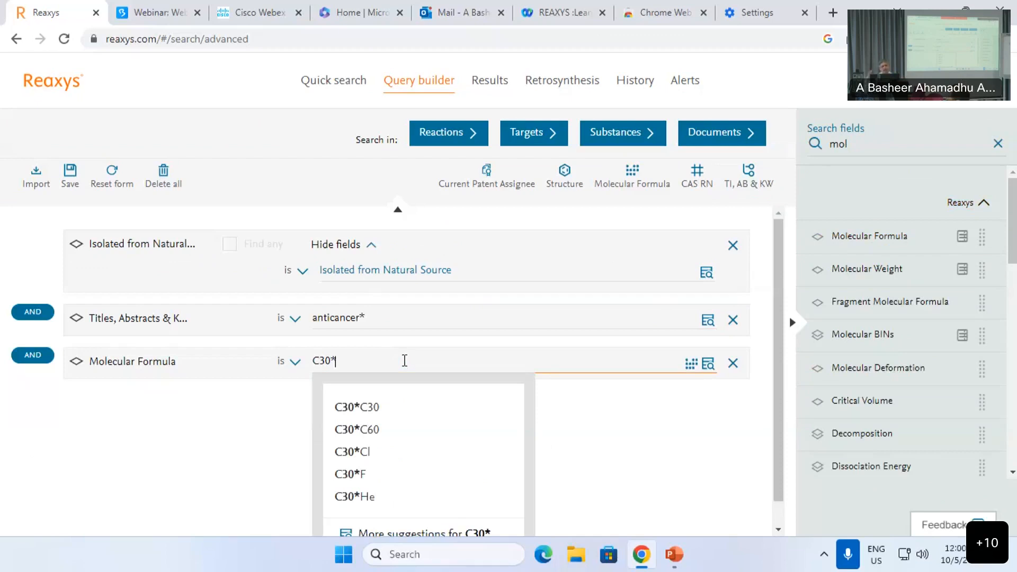
click(263, 411)
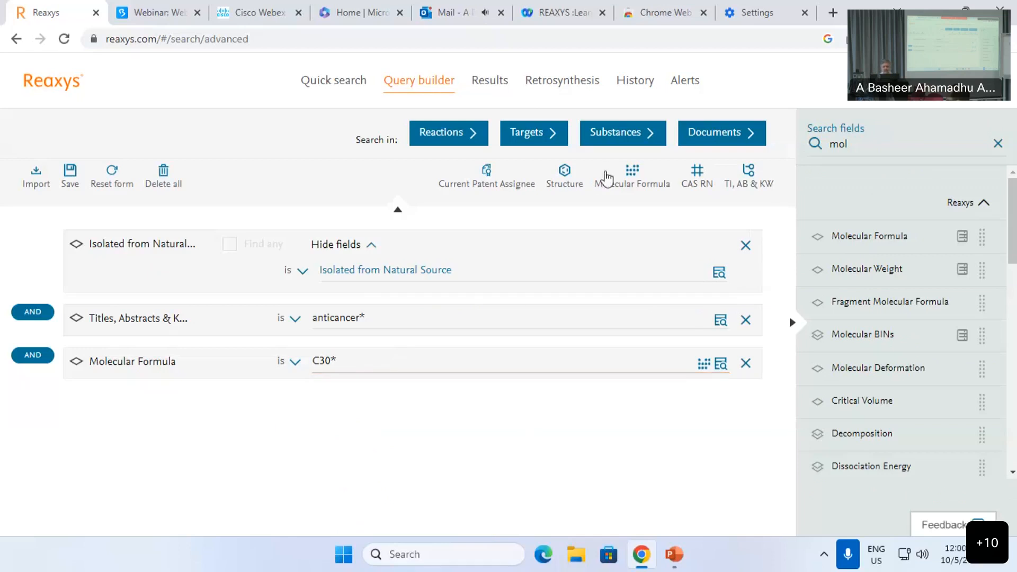
Step: Run the combined query as a Substances search and browse the 31,912 hits led by TAZ and ursolic acid
click(616, 131)
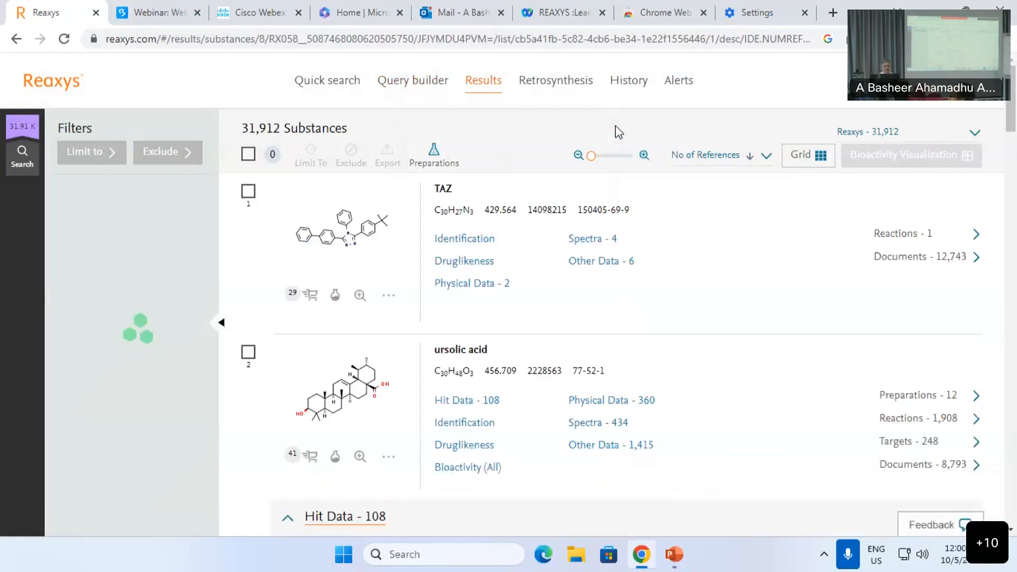
scroll(626, 303, down, 4)
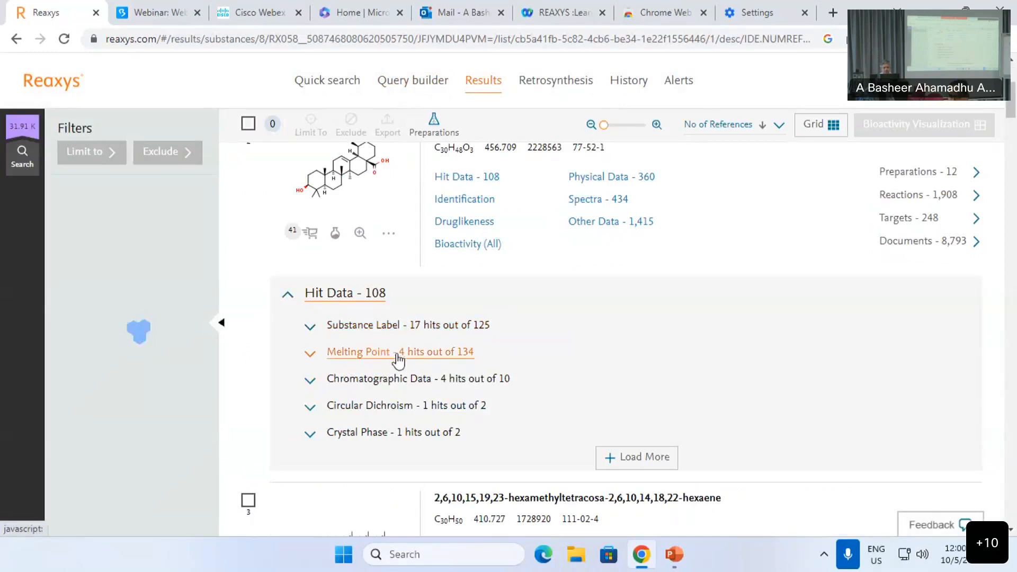
scroll(405, 381, down, 7)
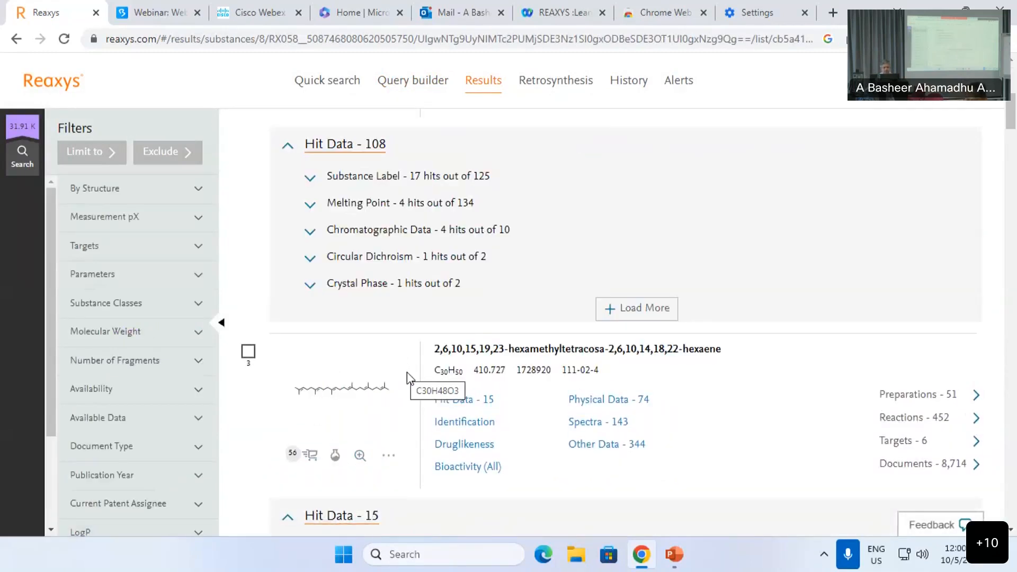
scroll(415, 387, down, 5)
scroll(417, 388, up, 10)
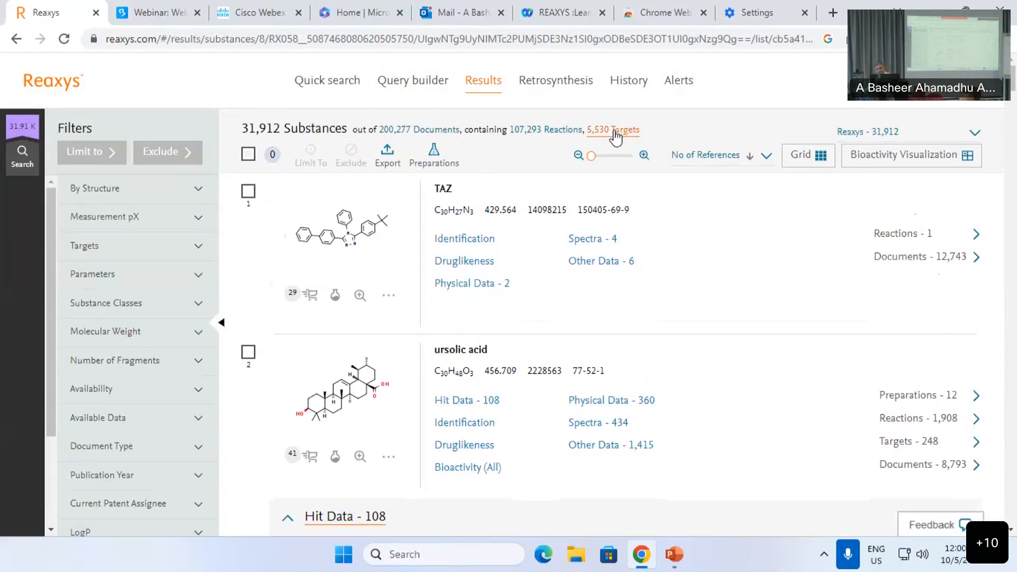
Step: Open the 5,530 related targets and expand details for 1,25-dihydroxyvitamin D(3) 24-hydroxylase
click(615, 136)
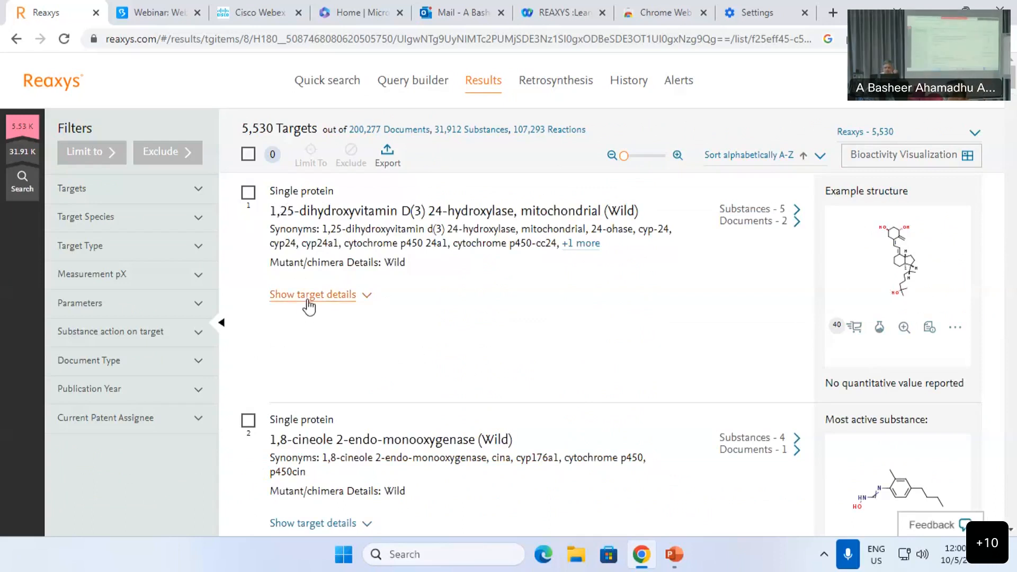
click(309, 294)
scroll(406, 359, down, 1)
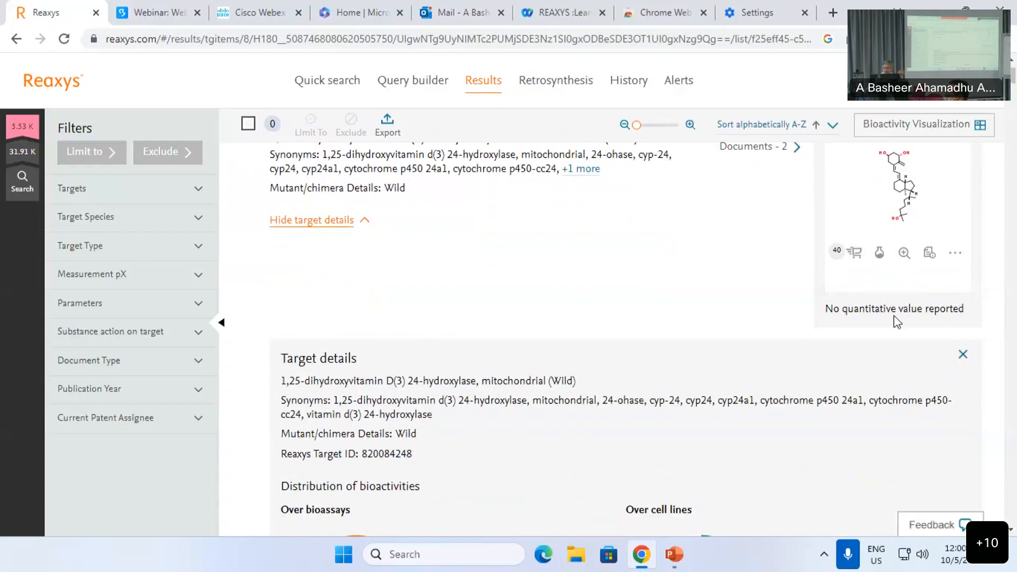
scroll(860, 336, down, 4)
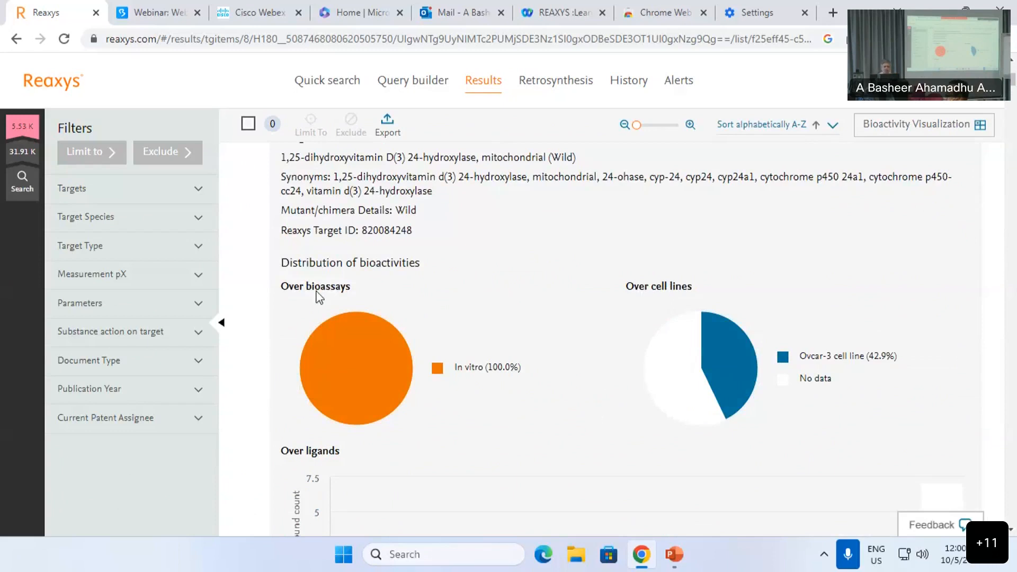
Step: Reduce the query to Isolated from Natural Source 'garlic', dropping Molecular Formula and TI/AB/KW rows, and search substances
click(410, 100)
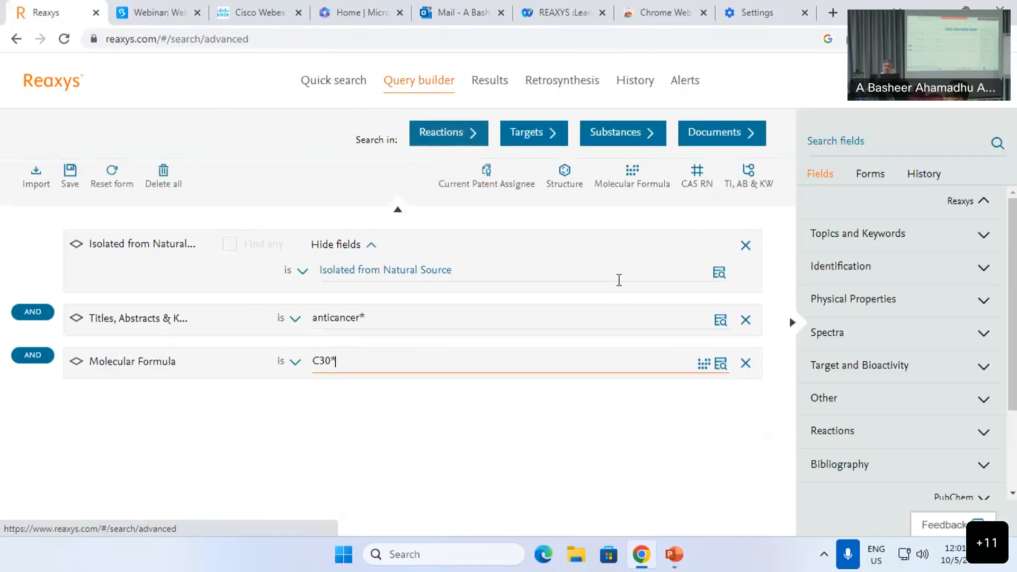
click(745, 363)
click(745, 319)
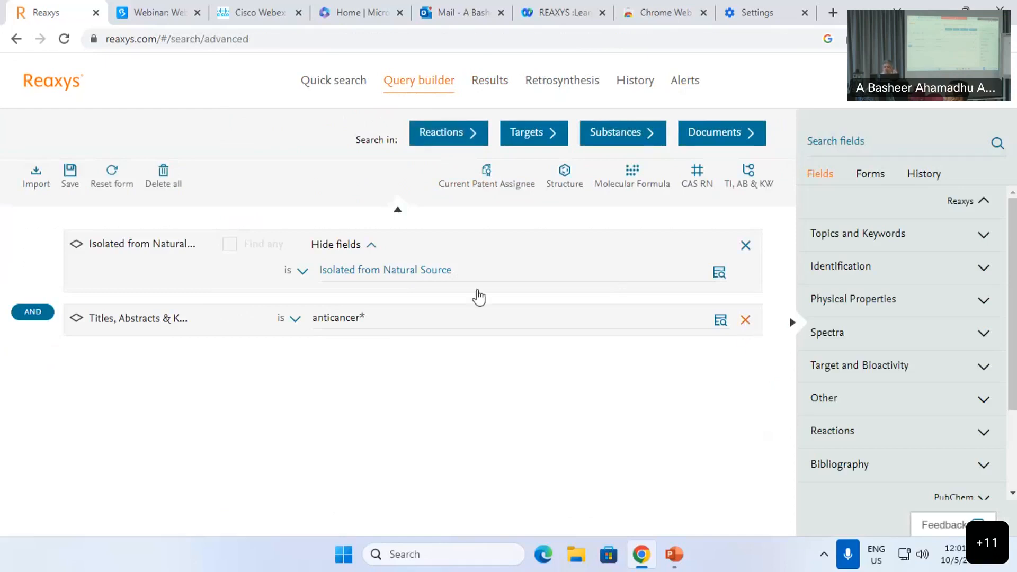
click(374, 271)
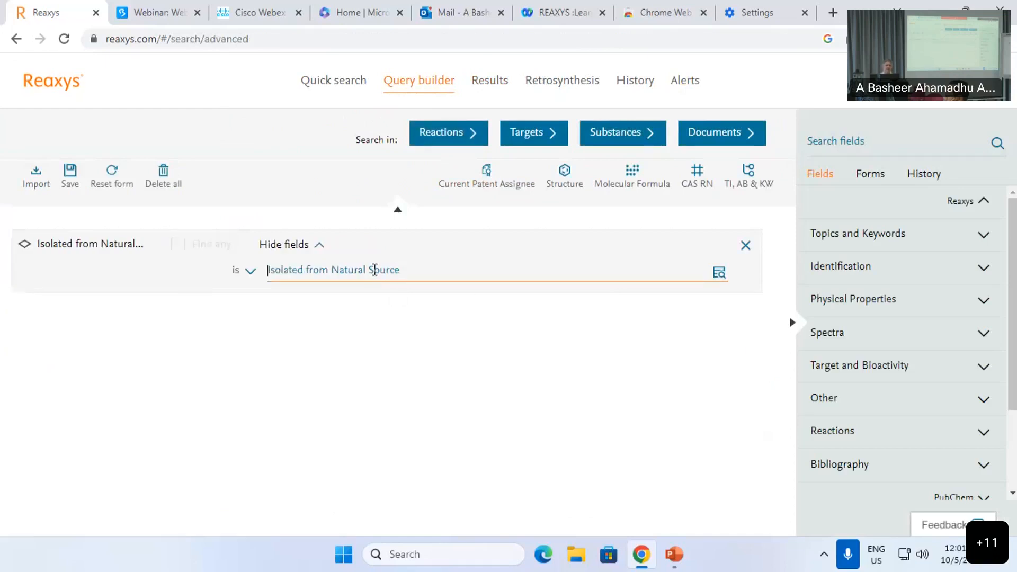
text(garlic)
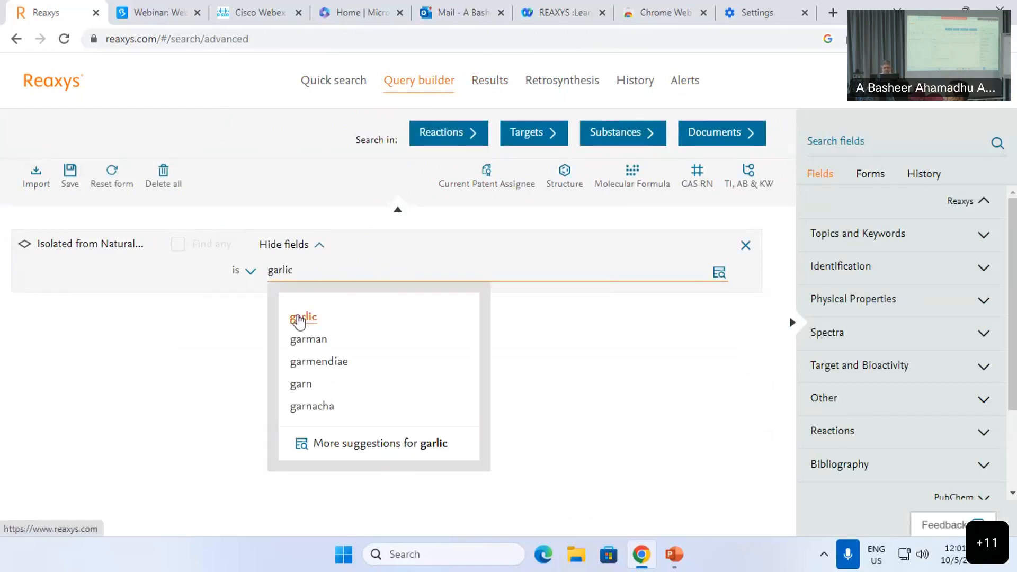
click(298, 318)
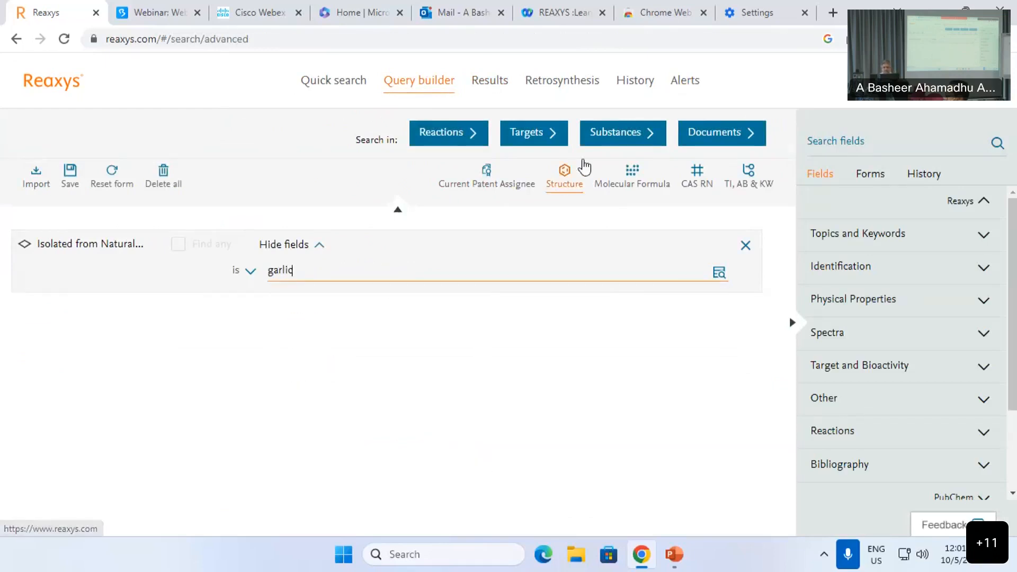
click(615, 135)
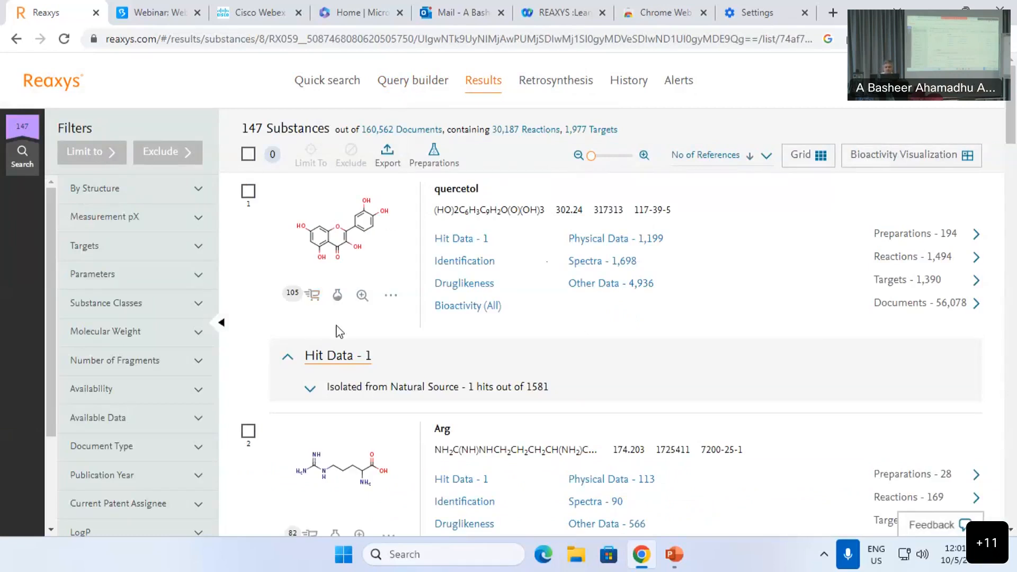
Step: Expand quercetol's Isolated from Natural Source hit data: Allium sativum L. (garlic) from Guangzhou, China
scroll(393, 385, down, 1)
click(395, 318)
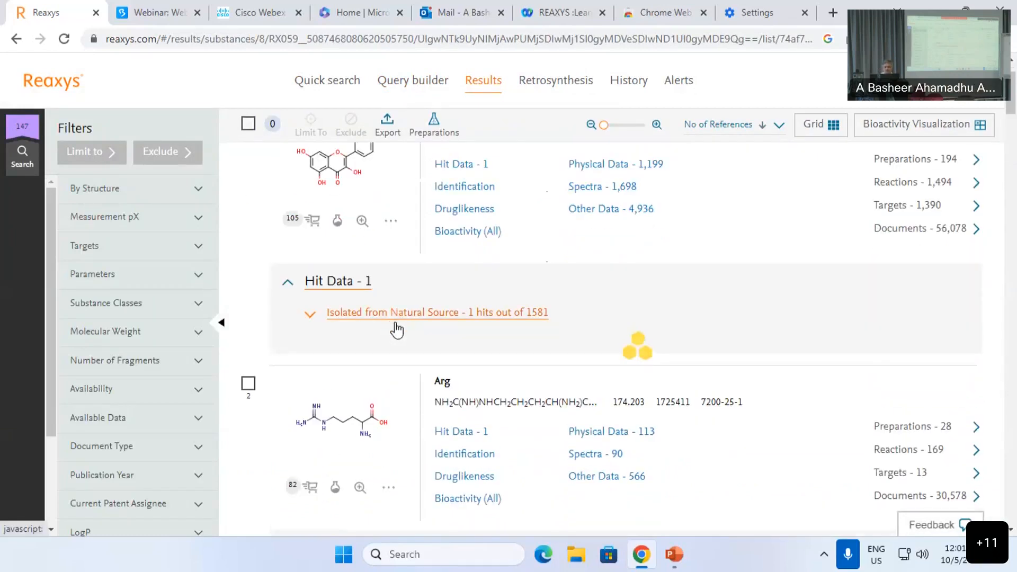
scroll(394, 323, down, 2)
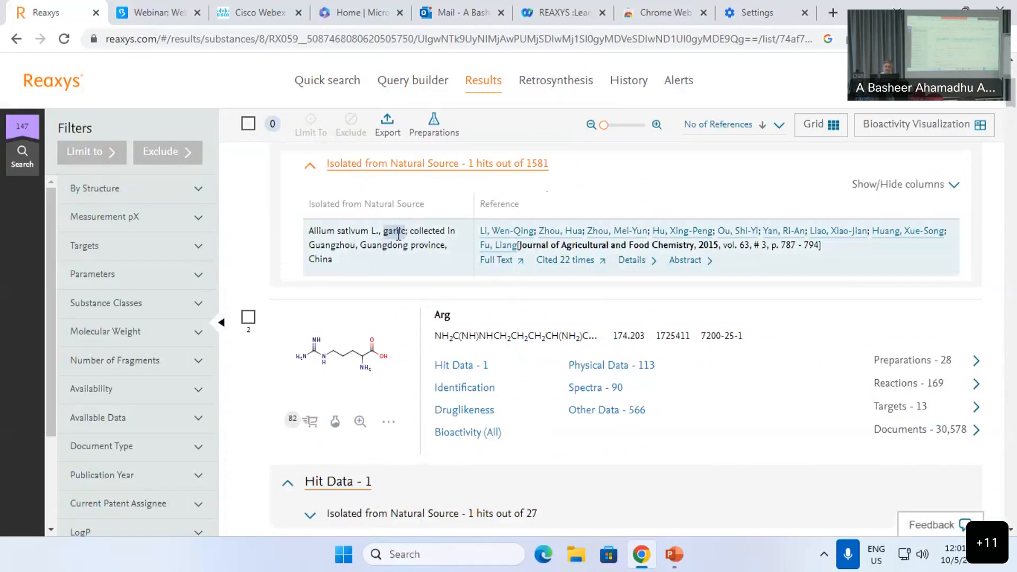
scroll(398, 234, up, 2)
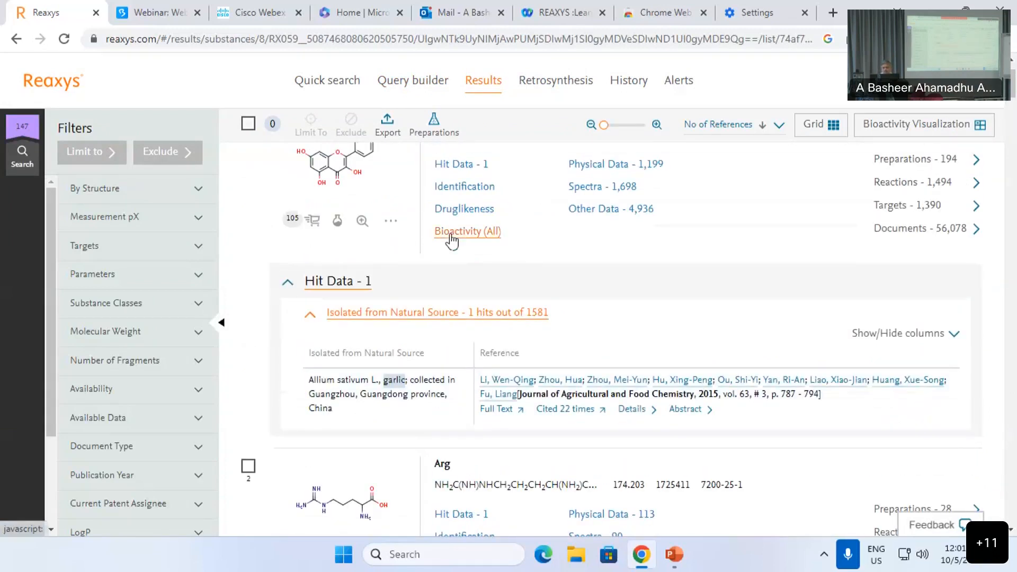
Step: Show quercetol's Druglikeness data: MW 302.24, logP 2.517, 4 Lipinski and 2 Veber rules
click(464, 210)
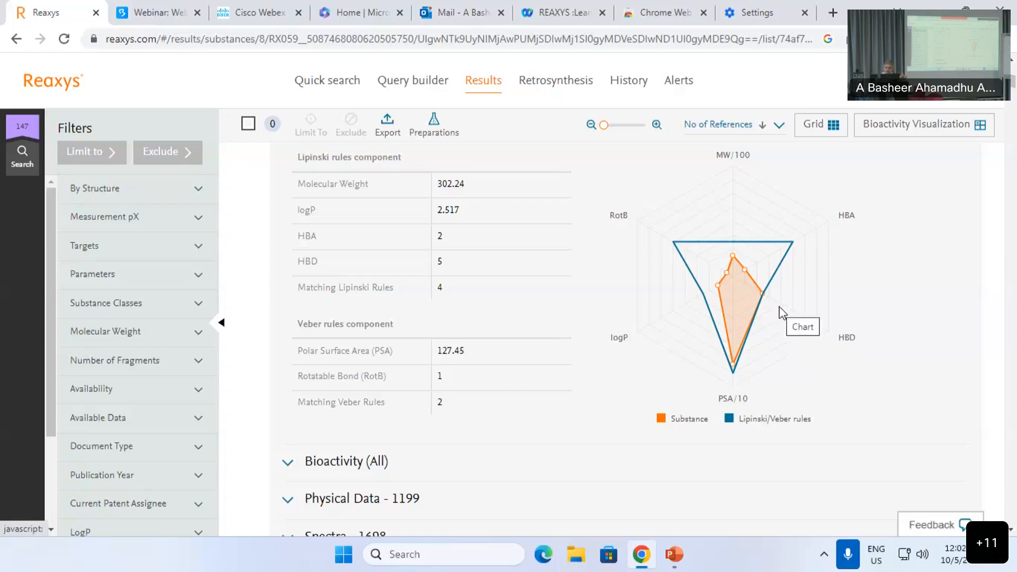
scroll(900, 241, up, 4)
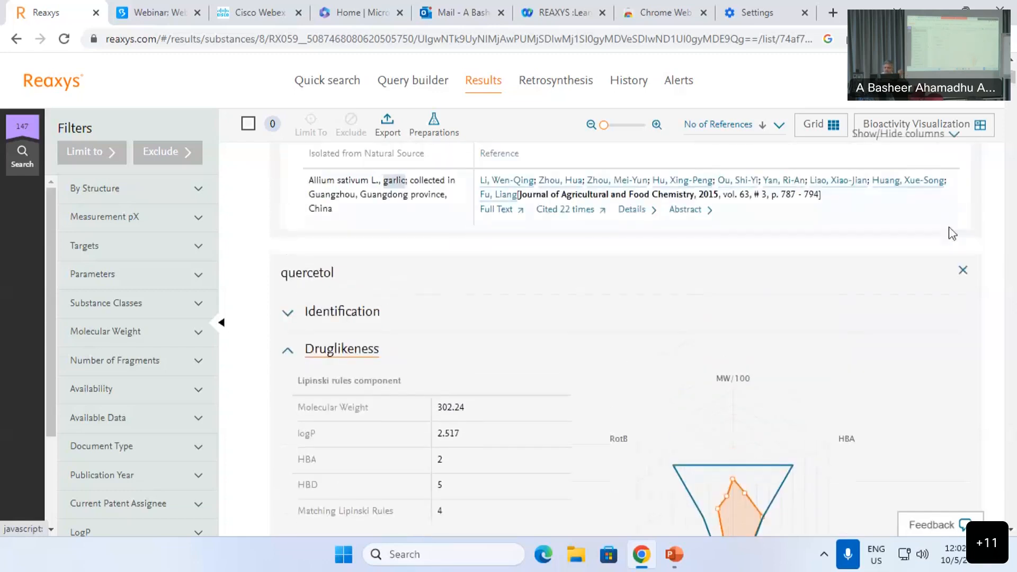
Step: Close quercetol's details and open Tocopherol's Bioactivity (All) summary (In vitro Efficacy 2260, In vivo 1032)
click(962, 272)
scroll(583, 297, down, 1)
scroll(436, 299, down, 1)
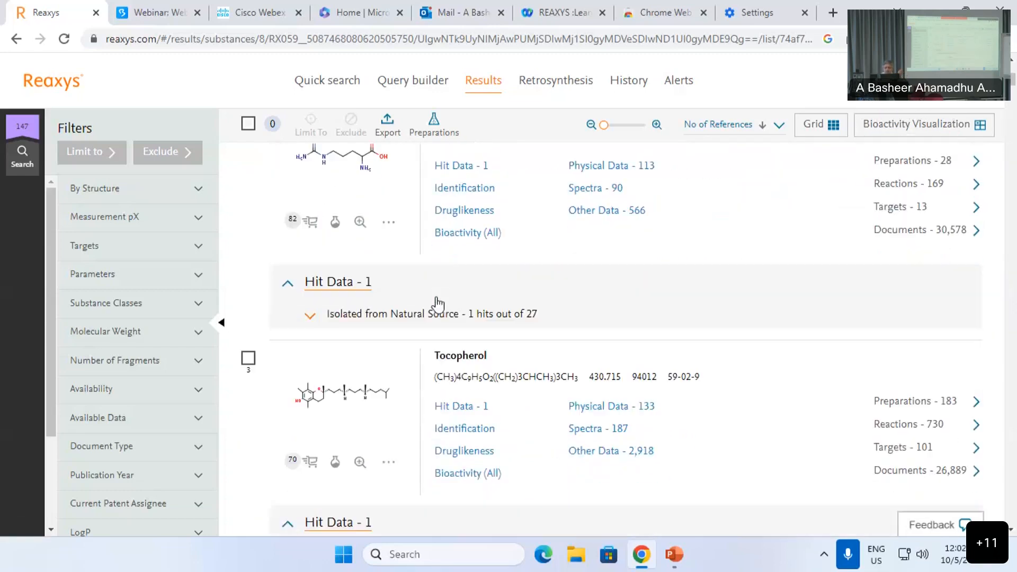
scroll(436, 297, up, 1)
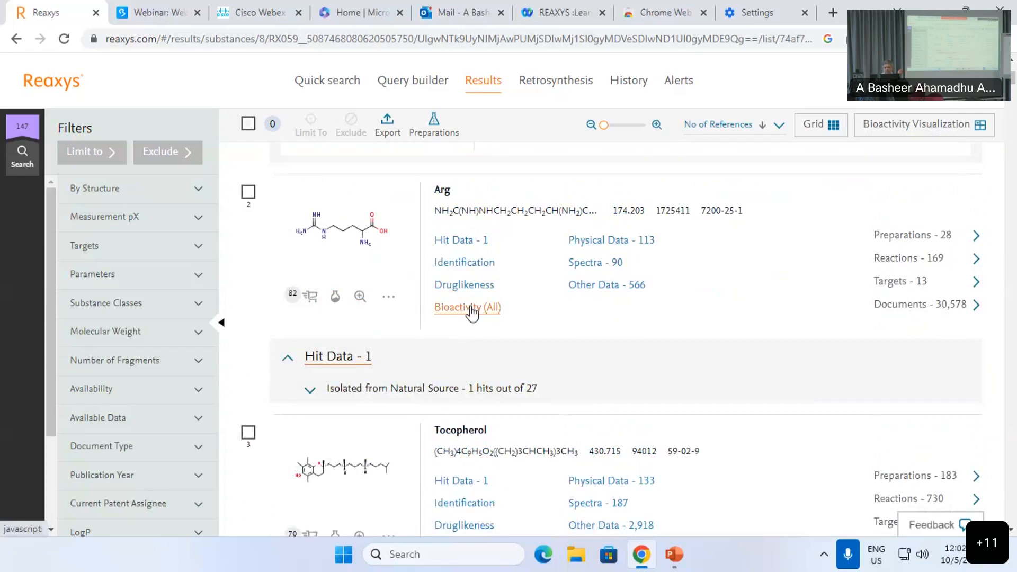
scroll(472, 313, down, 4)
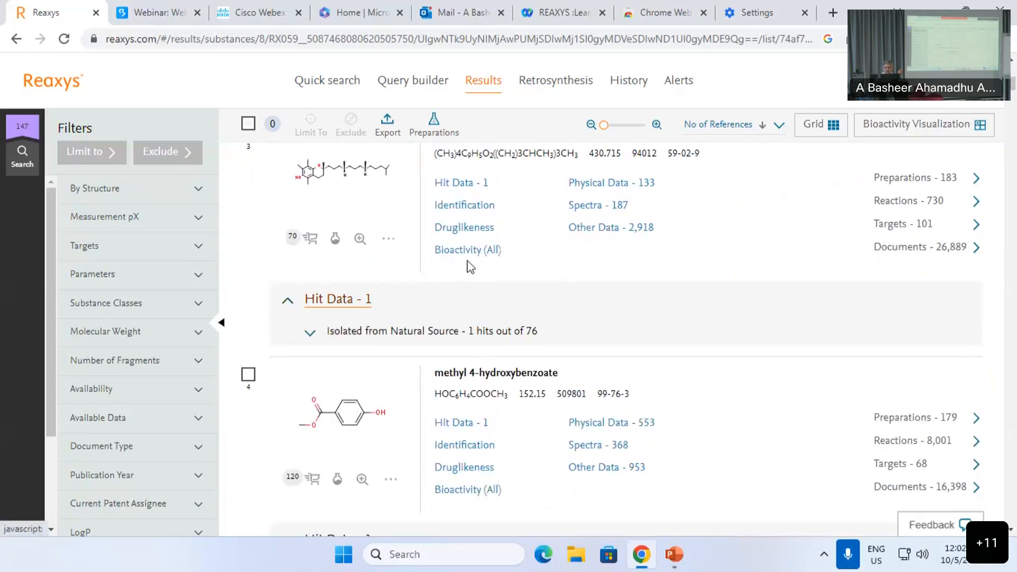
click(471, 253)
scroll(415, 328, down, 4)
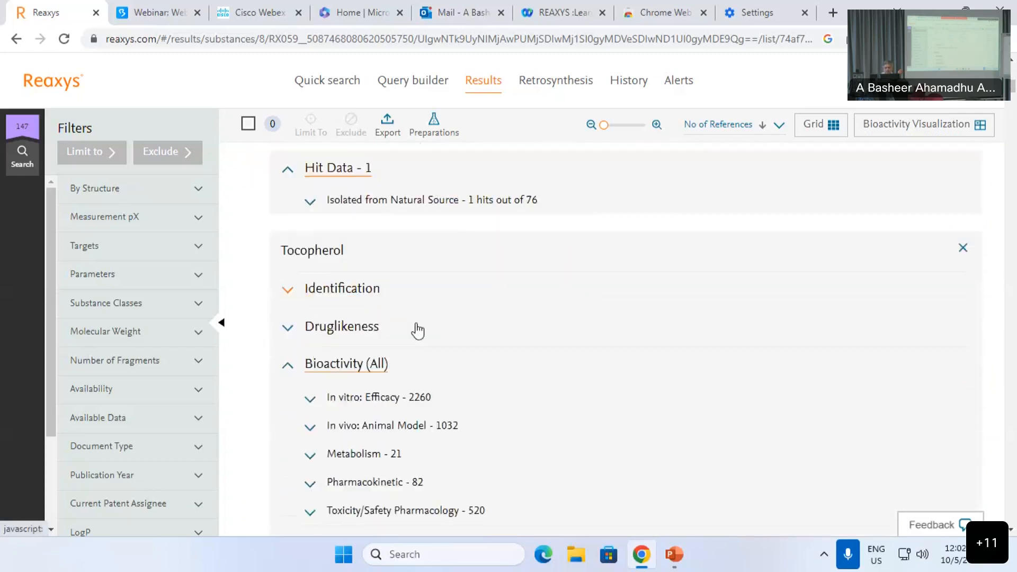
scroll(402, 248, up, 1)
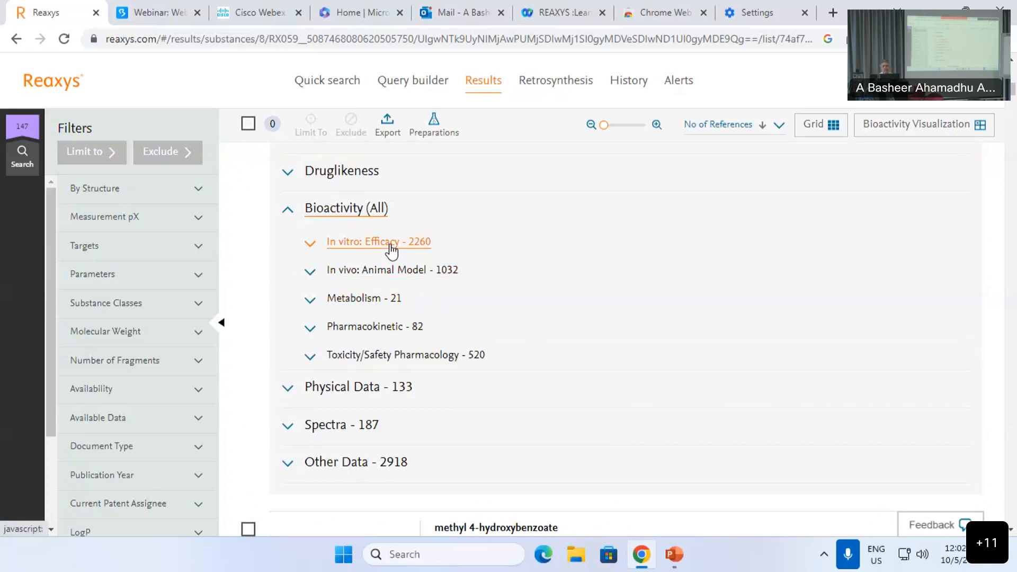
Step: Expand Tocopherol's 'In vitro: Efficacy - 2260' quantitative results table, led by pX 9.89
click(391, 245)
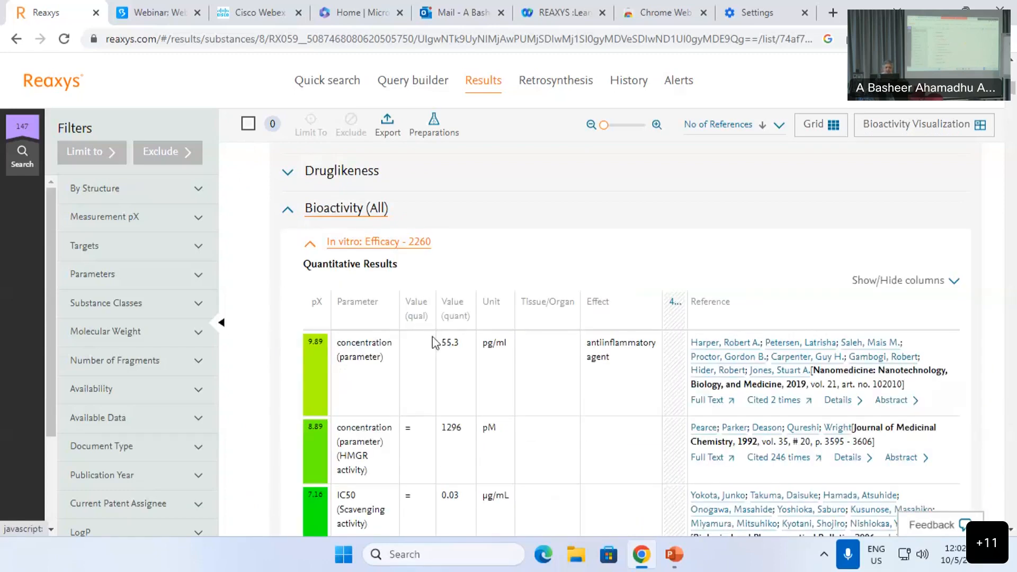
scroll(320, 354, down, 1)
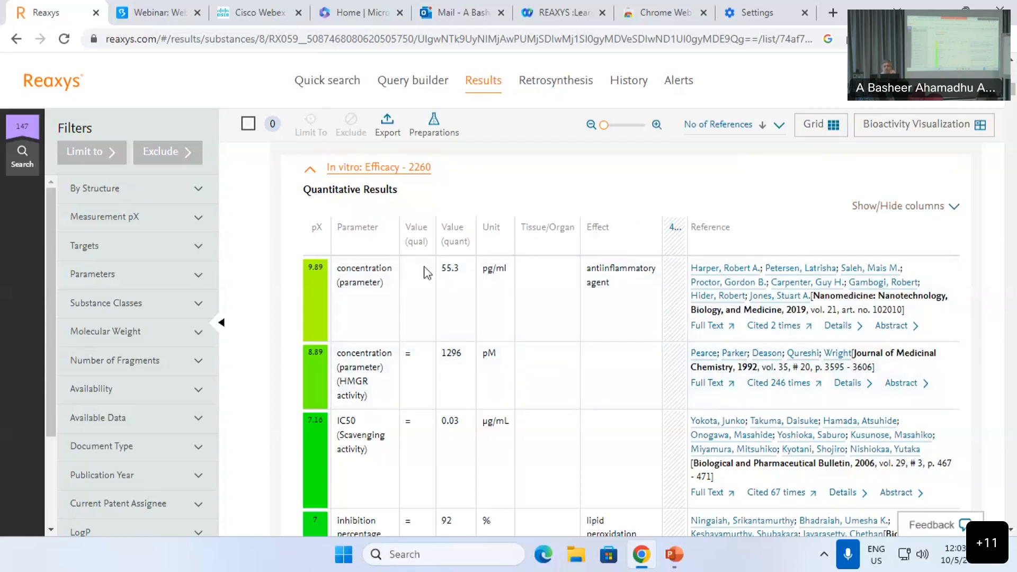
scroll(392, 237, down, 1)
scroll(701, 304, up, 1)
Step: Add Dose and Target columns to Tocopherol's in vitro efficacy results table
click(907, 209)
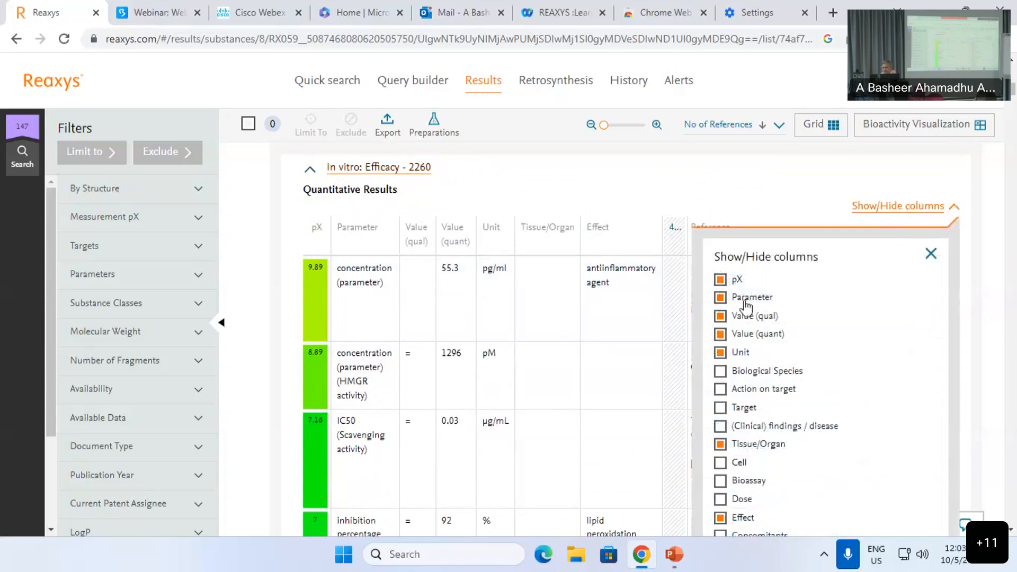
scroll(744, 318, down, 1)
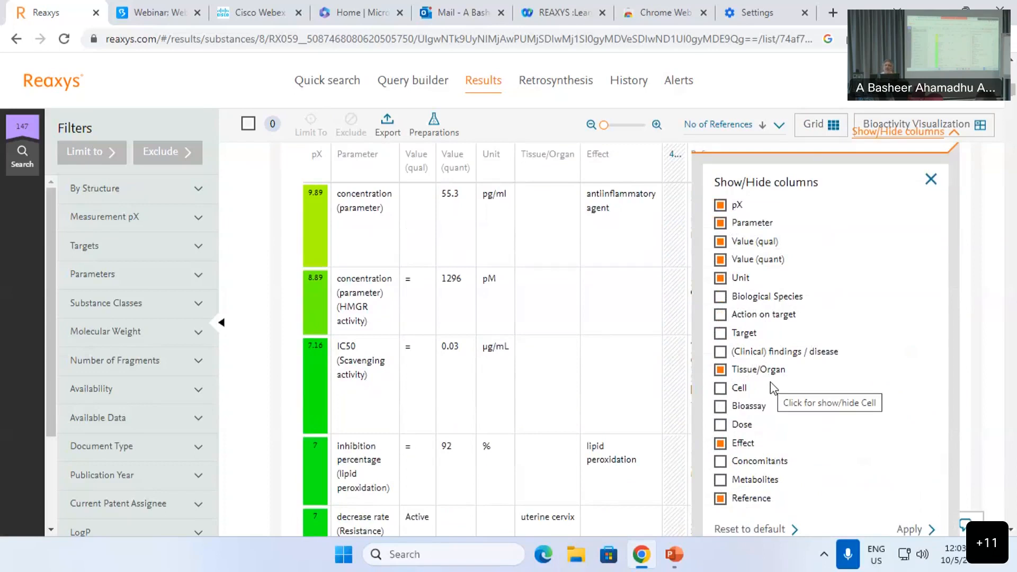
click(741, 427)
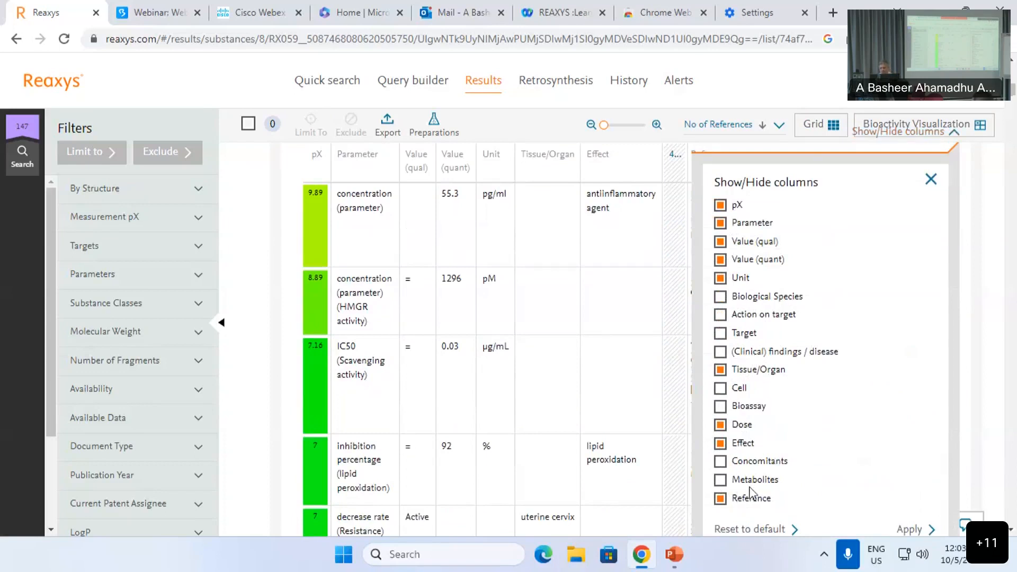
click(743, 335)
scroll(837, 394, down, 3)
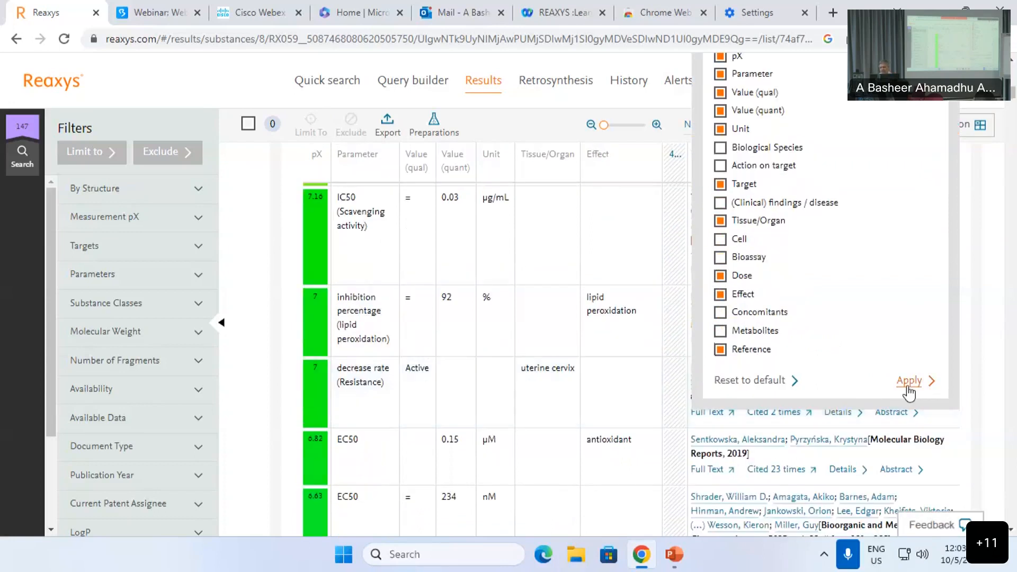
click(904, 382)
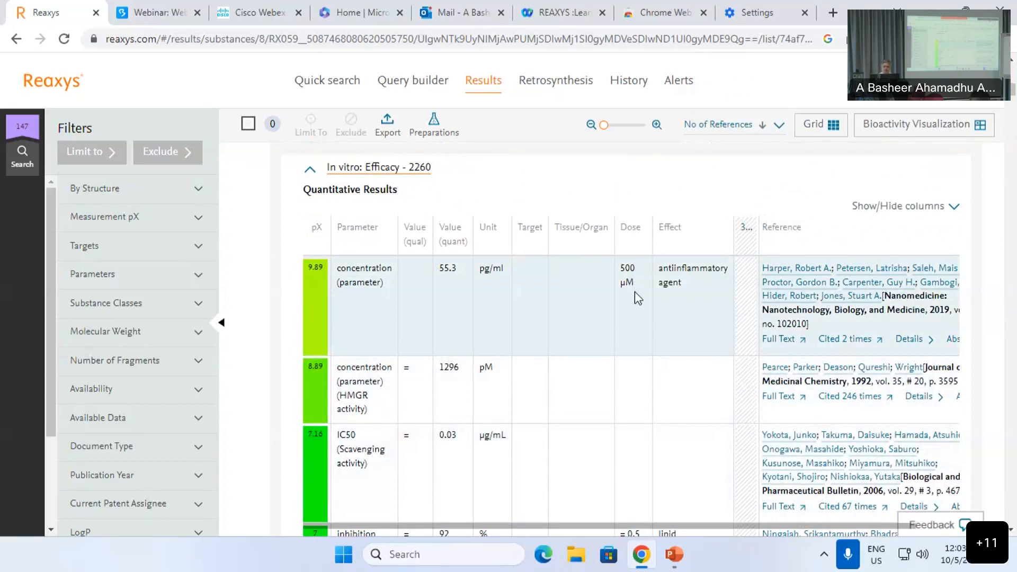
Step: Scroll back up and collapse the 'In vitro: Efficacy - 2260' results table
scroll(635, 291, down, 4)
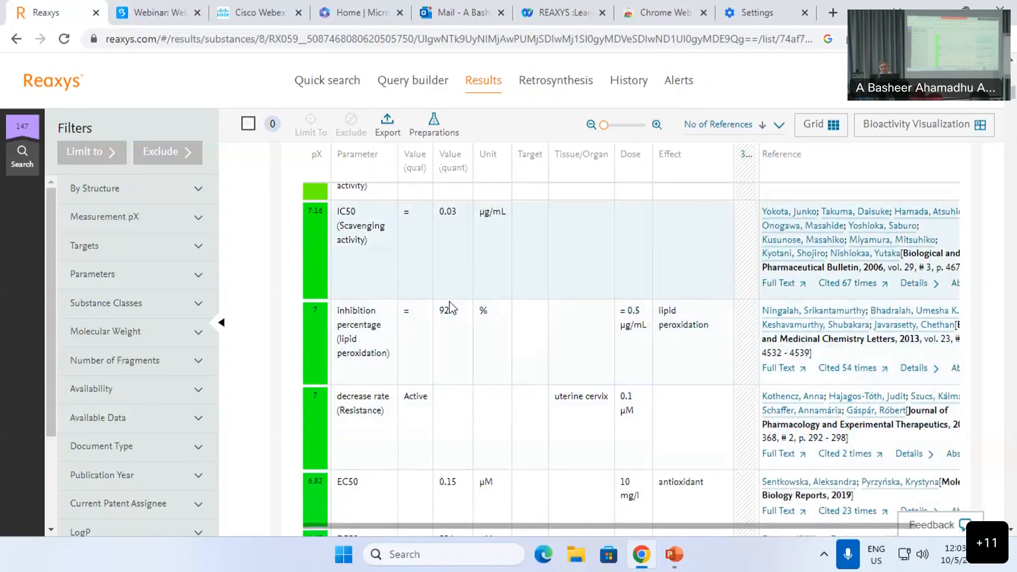
scroll(447, 303, up, 3)
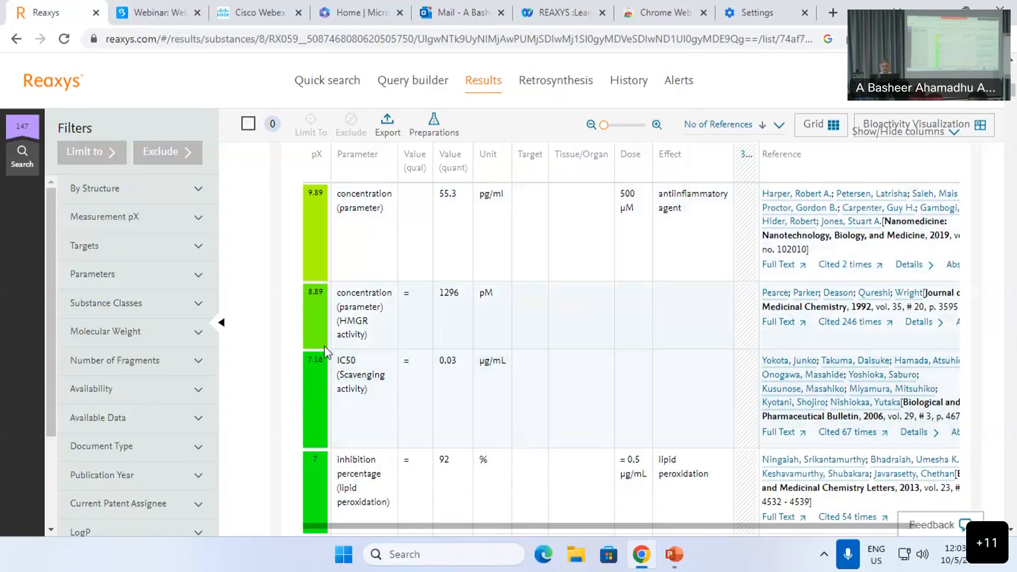
scroll(324, 345, up, 5)
drag(50, 360, 105, 463)
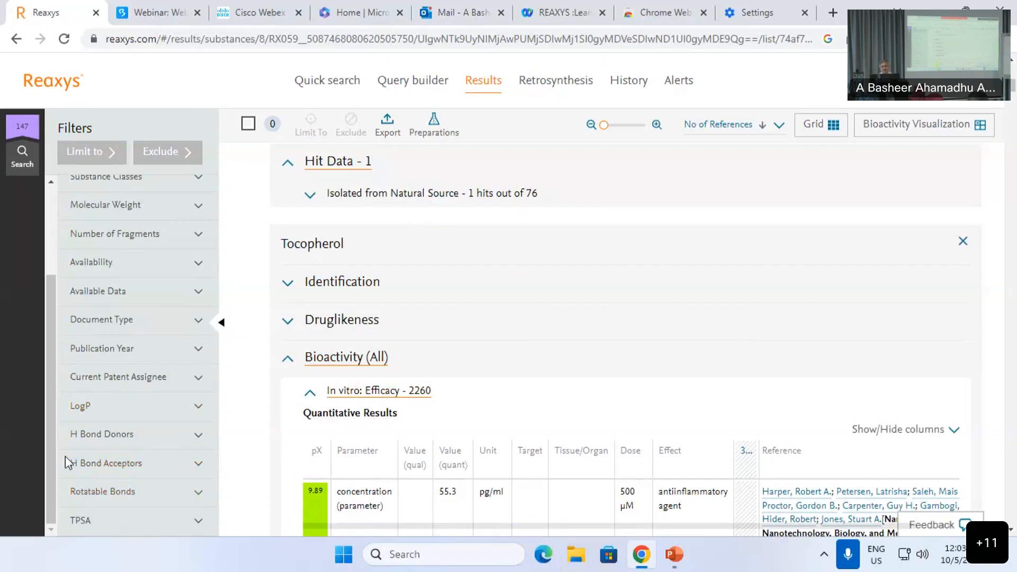
scroll(398, 288, down, 3)
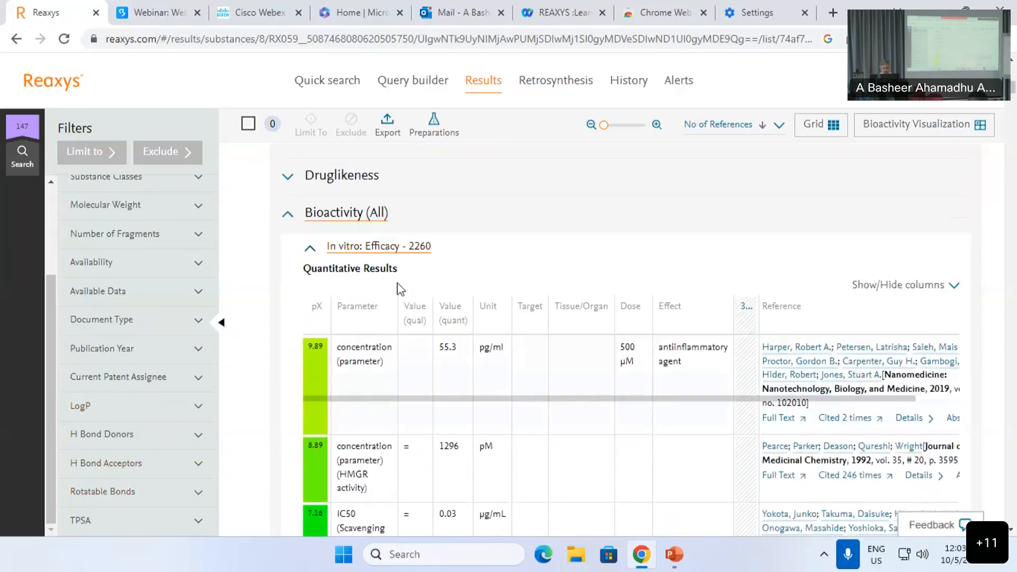
click(399, 246)
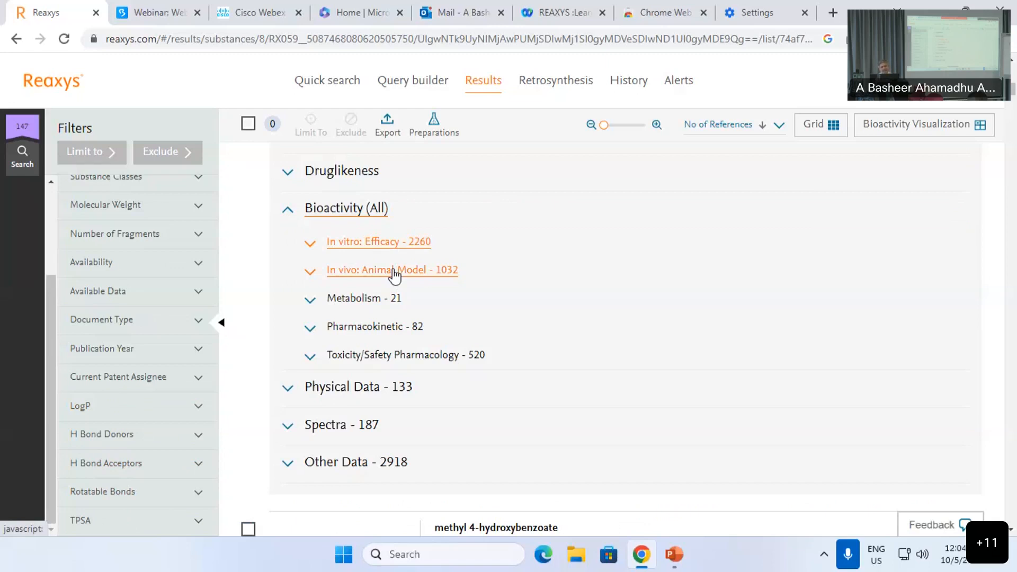
Step: Expand, review, and collapse Tocopherol's In vivo: Animal Model results
click(393, 270)
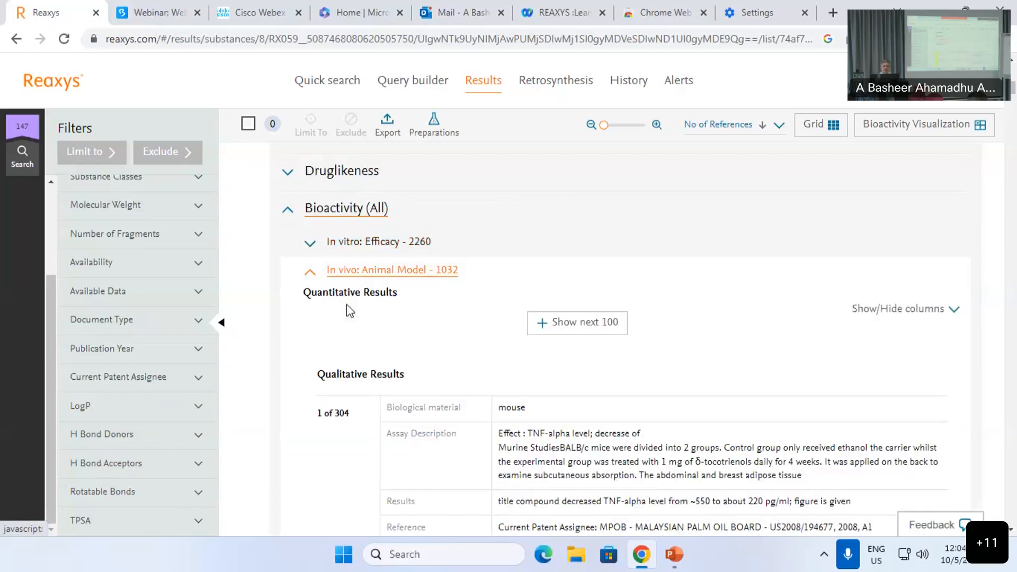
scroll(360, 339, down, 3)
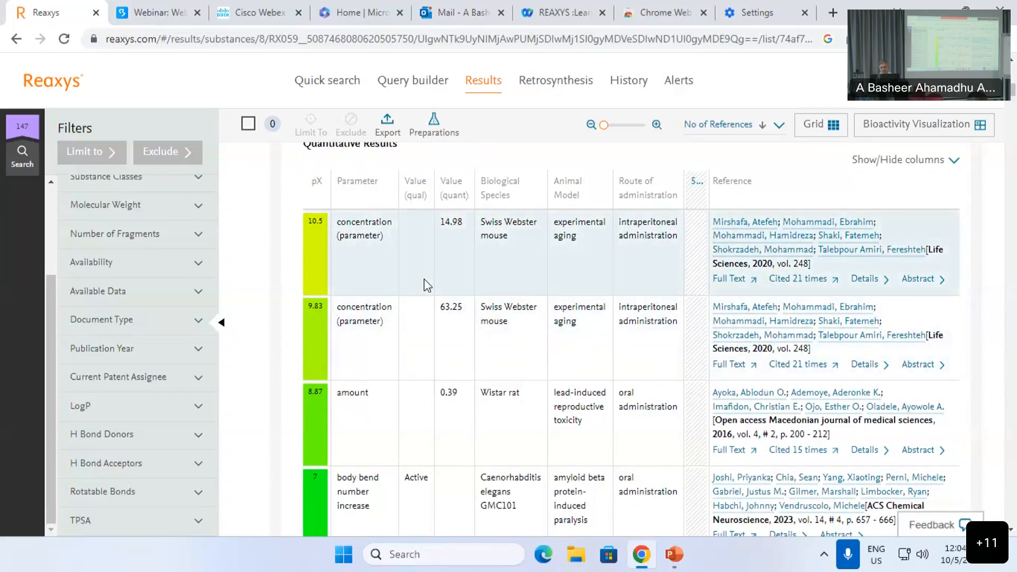
scroll(397, 248, up, 2)
click(387, 197)
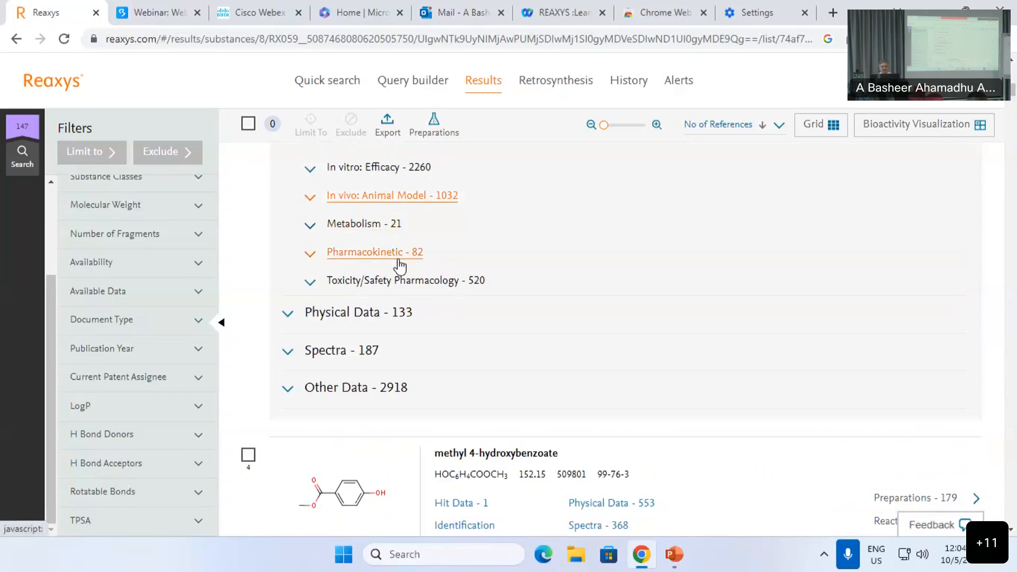
Step: Expand, review, and collapse Tocopherol's Pharmacokinetic results
click(399, 258)
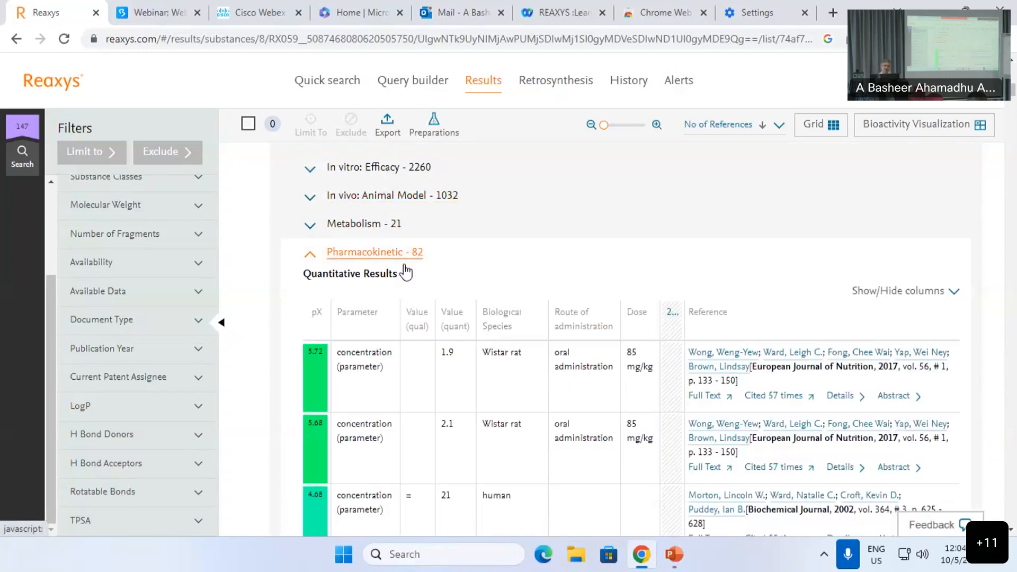
scroll(405, 276, down, 1)
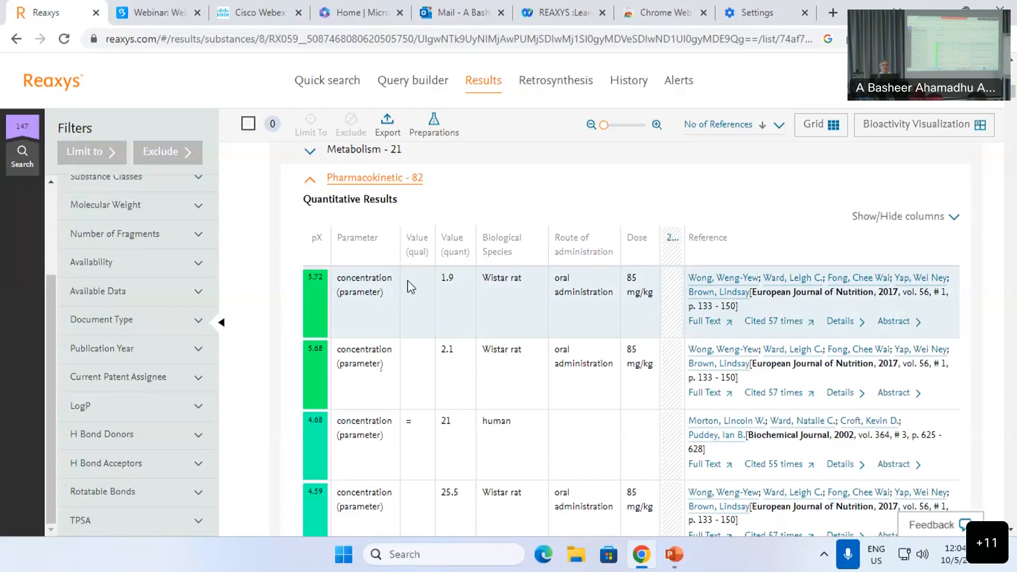
scroll(466, 356, down, 1)
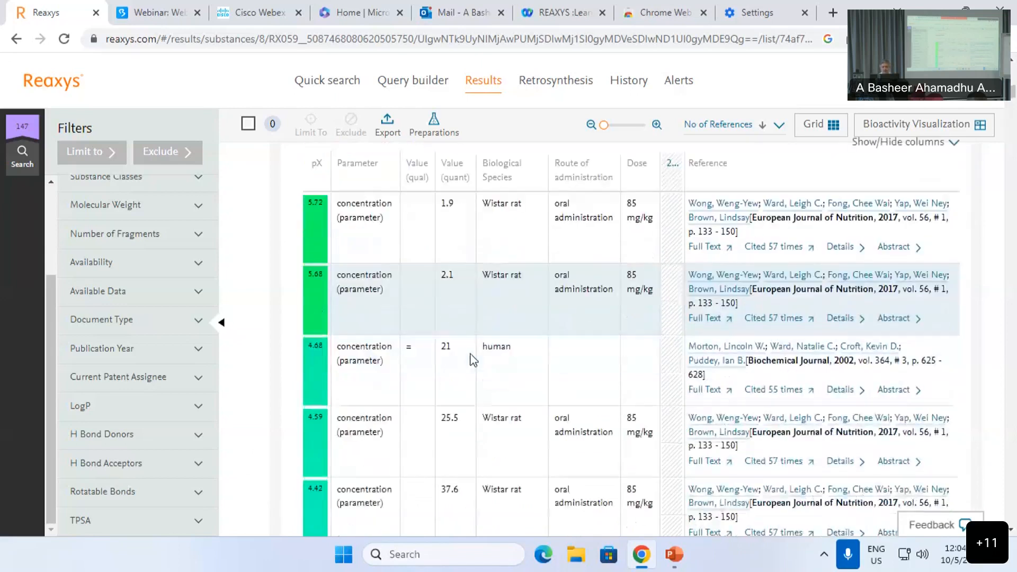
scroll(479, 355, up, 2)
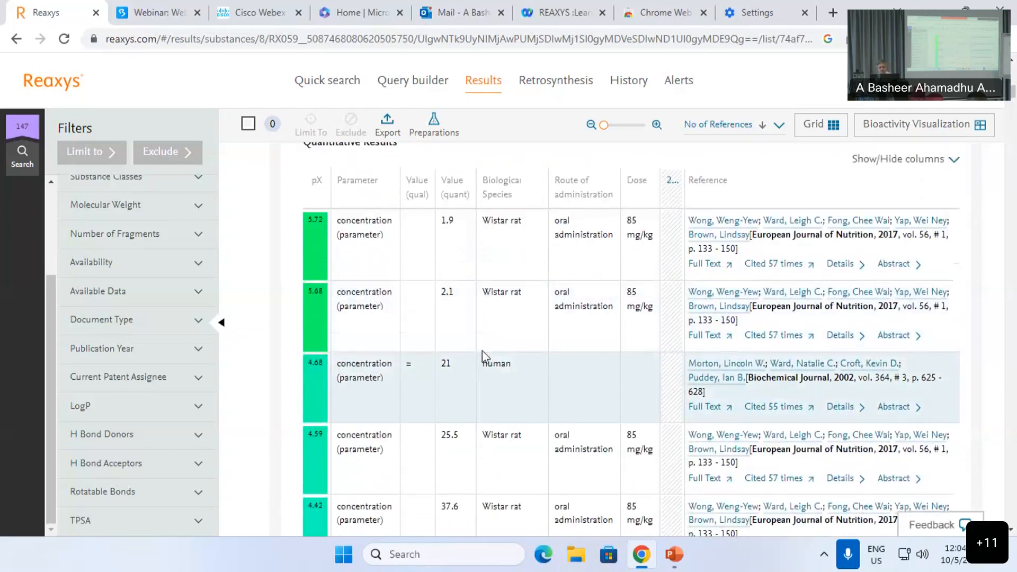
scroll(542, 290, down, 1)
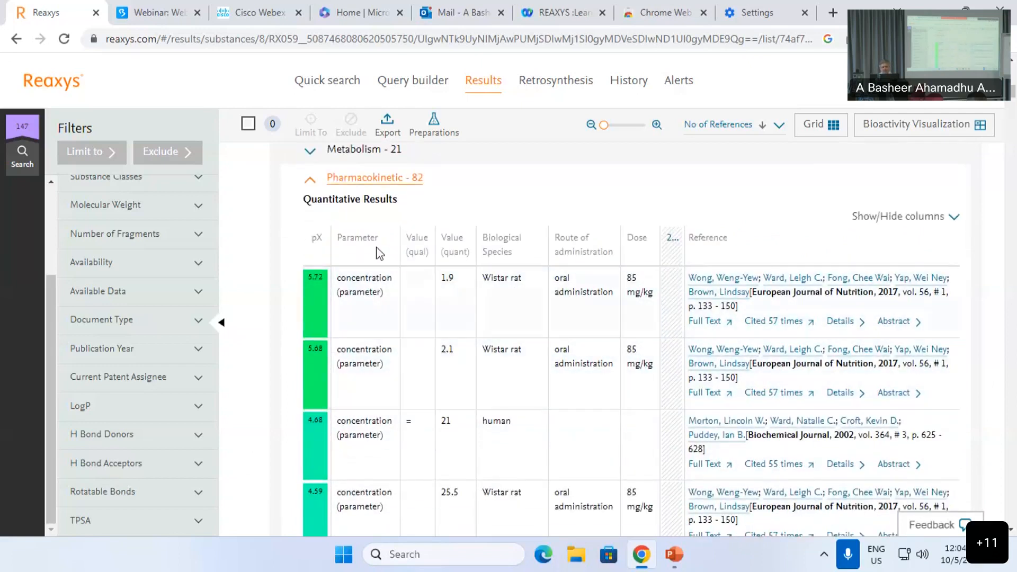
click(382, 179)
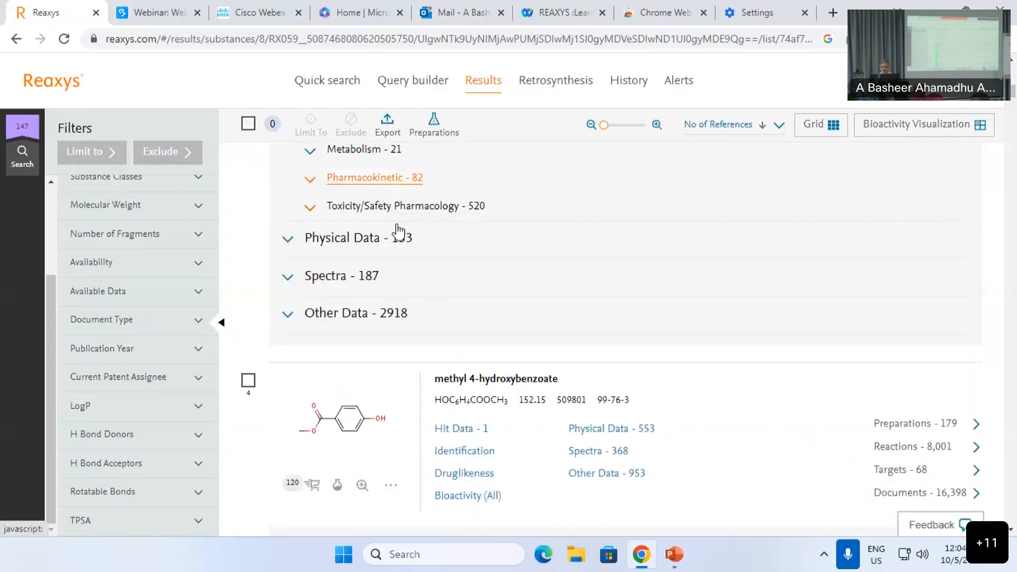
Step: Check Tocopherol's Physical Data, then collapse the Bioactivity and Physical Data lists to return to the garlic hits
click(345, 245)
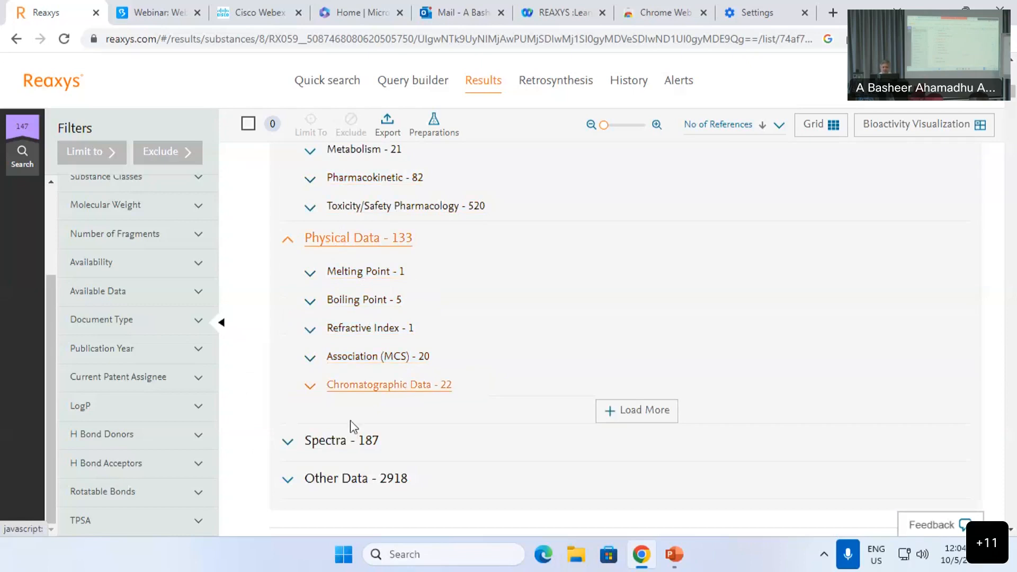
scroll(342, 428, up, 4)
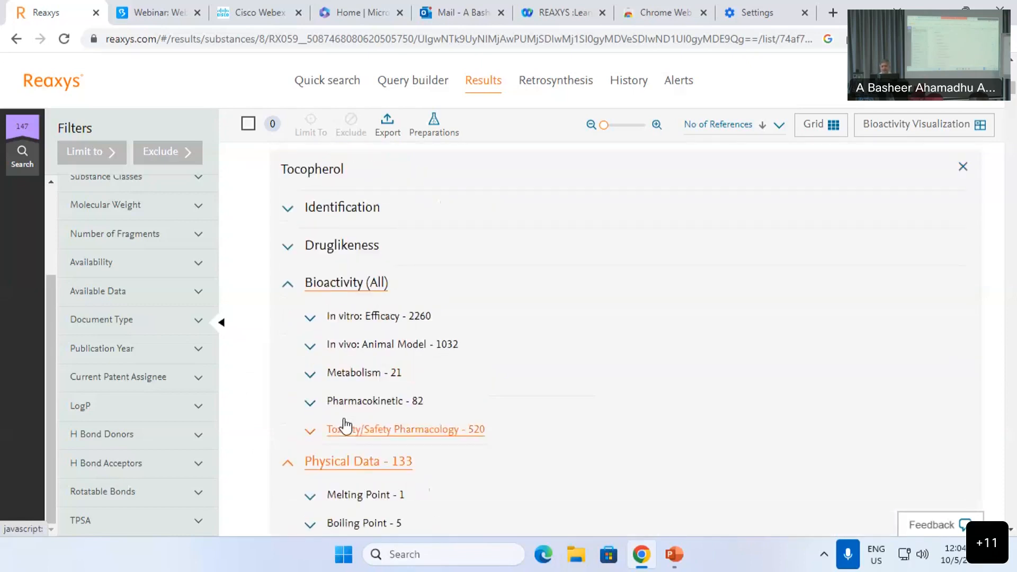
click(352, 283)
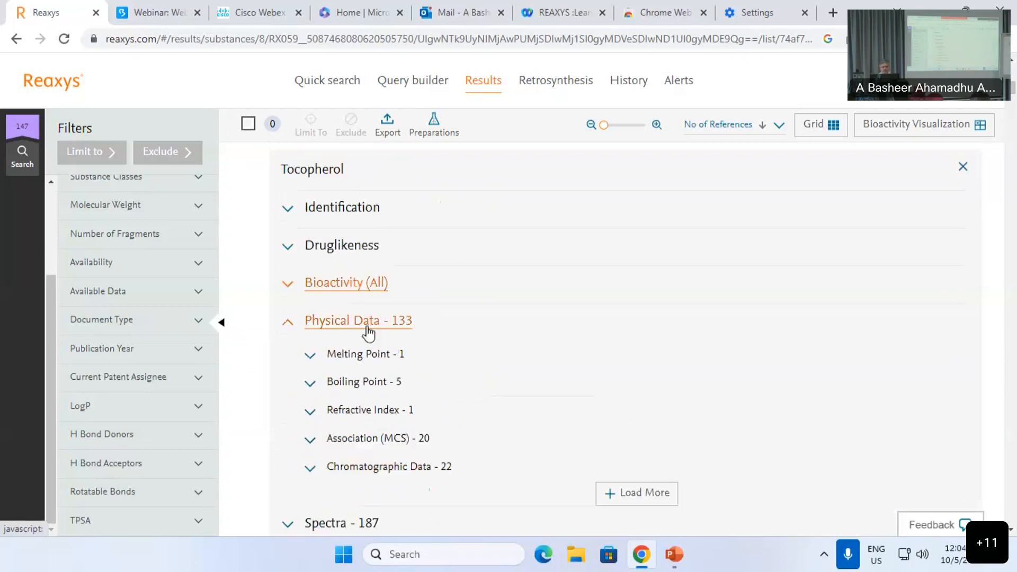
click(371, 328)
scroll(438, 368, up, 6)
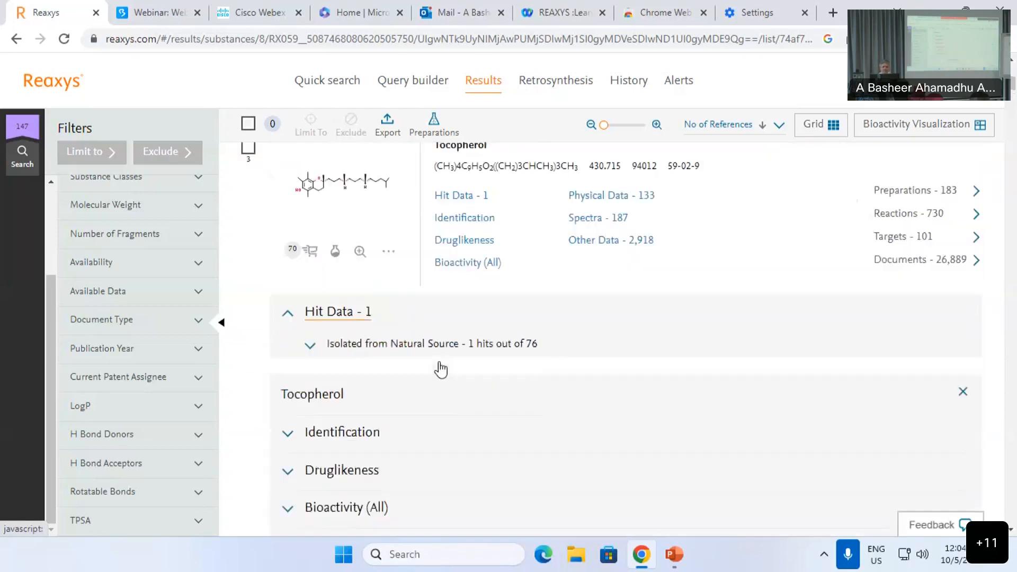
scroll(443, 368, up, 10)
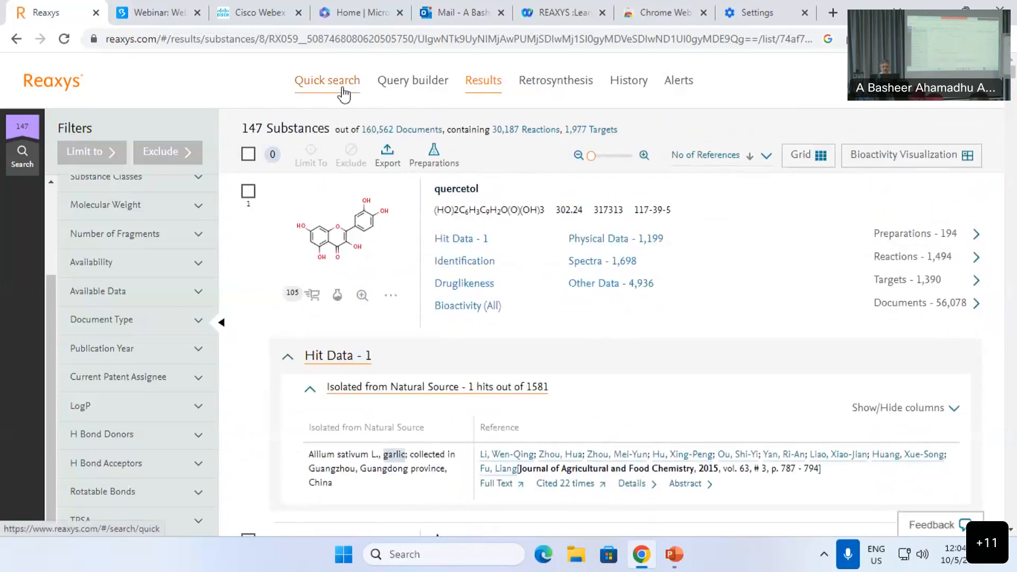
Step: Return to the Query builder and clear 'garlic' from the natural-source field
click(429, 93)
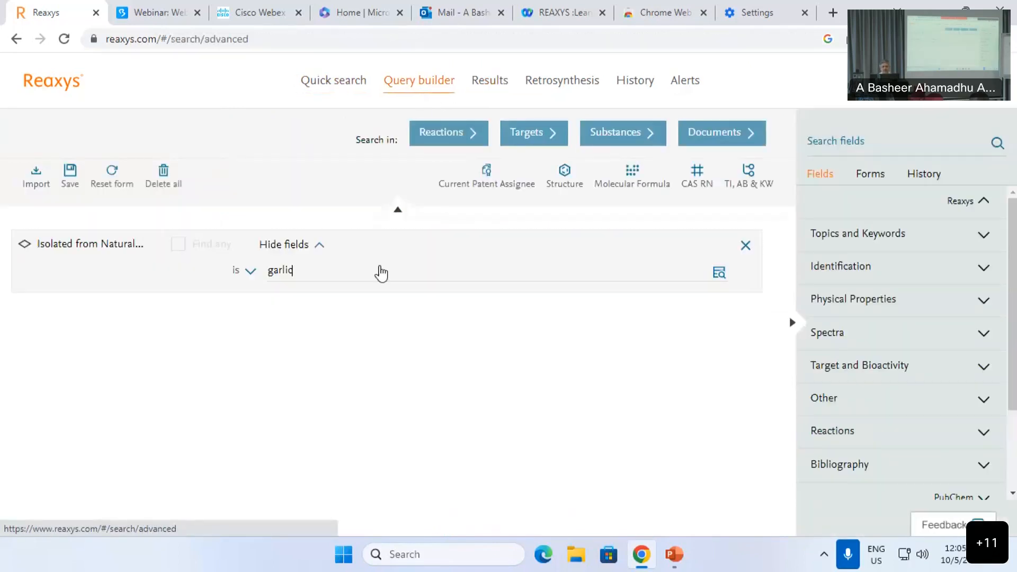
double_click(280, 270)
key(BackSpace)
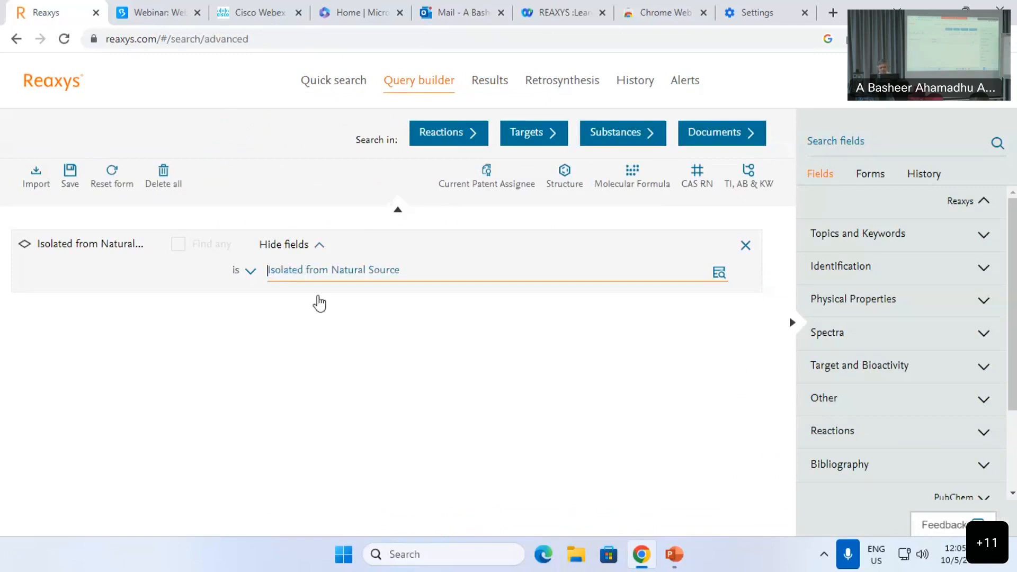
Step: Add a Titles, Abstracts & Keywords condition for 'coronavirus'
click(748, 176)
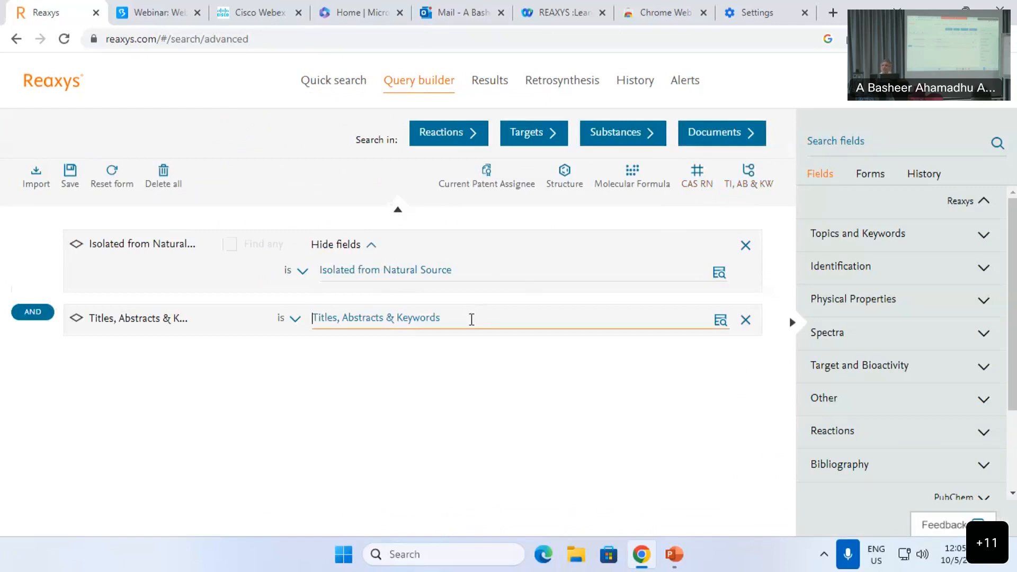
text(ccrona)
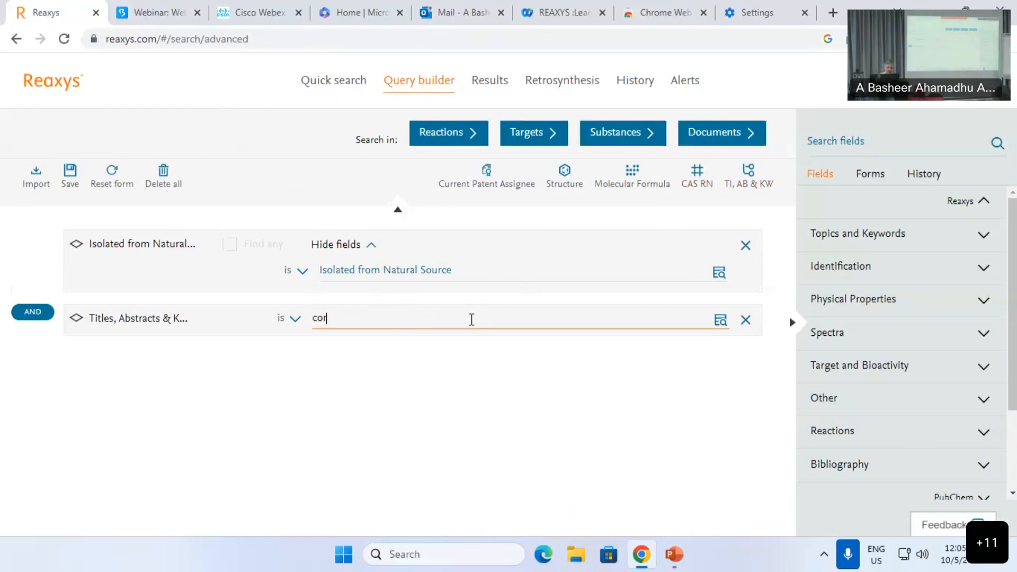
text(virus)
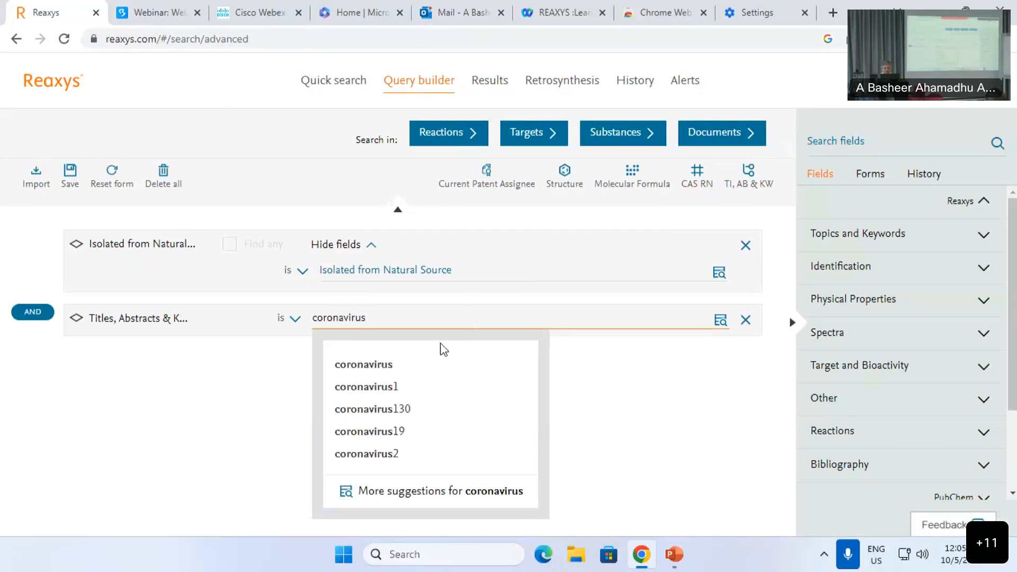
click(389, 364)
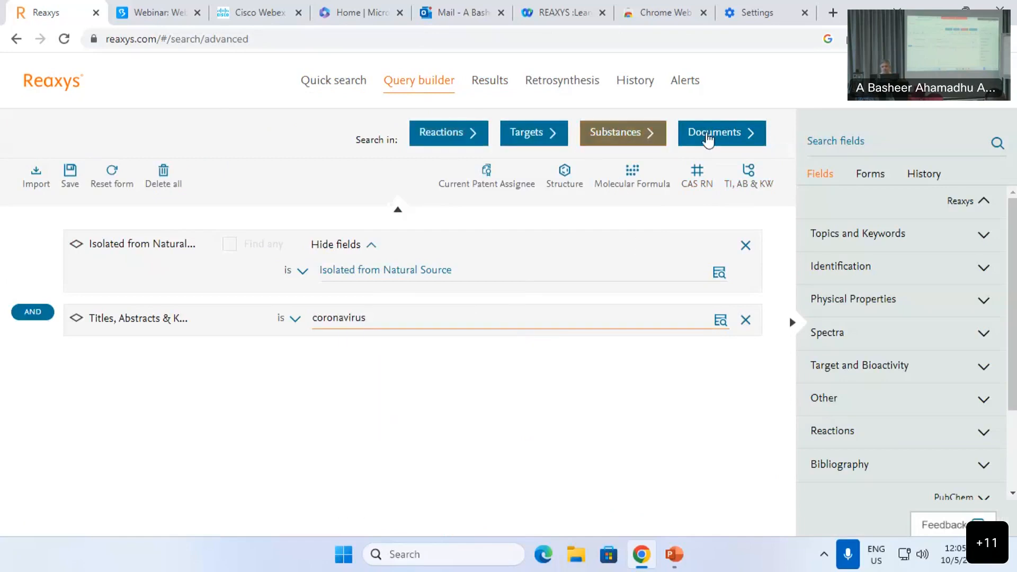
Step: Search substances for coronavirus and sort the 196,846 results by number of references, ascending
click(625, 135)
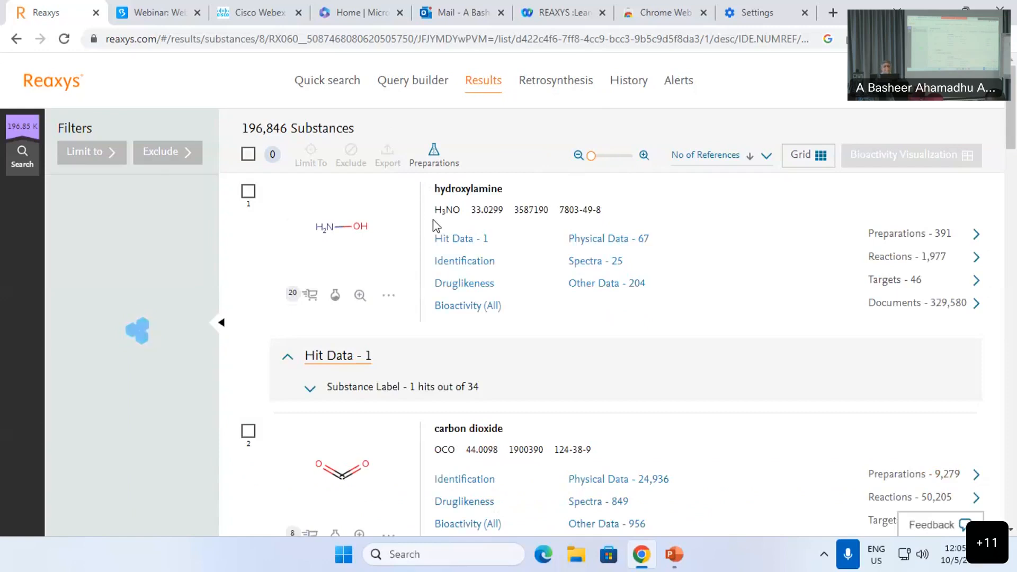
click(749, 163)
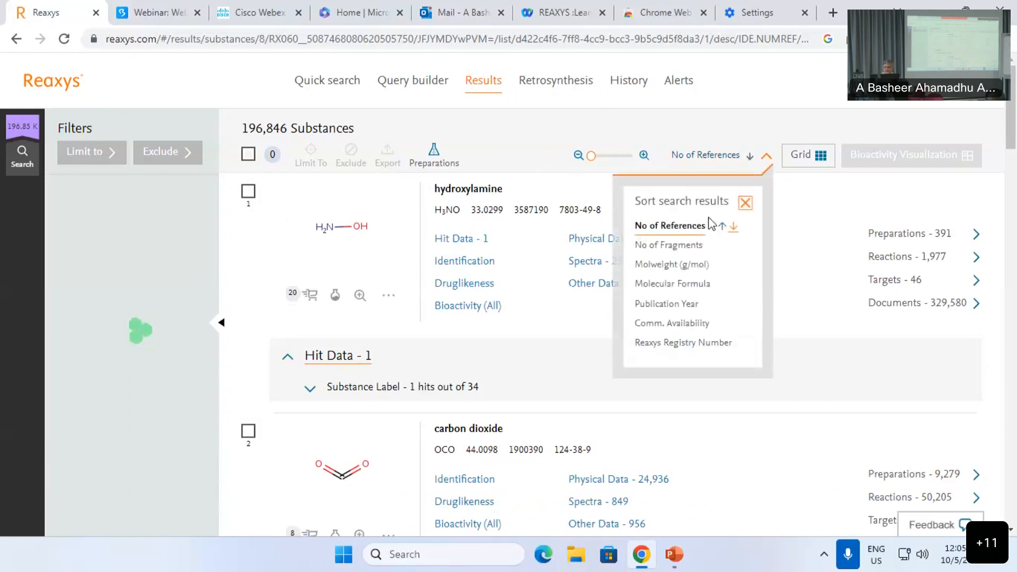
click(722, 226)
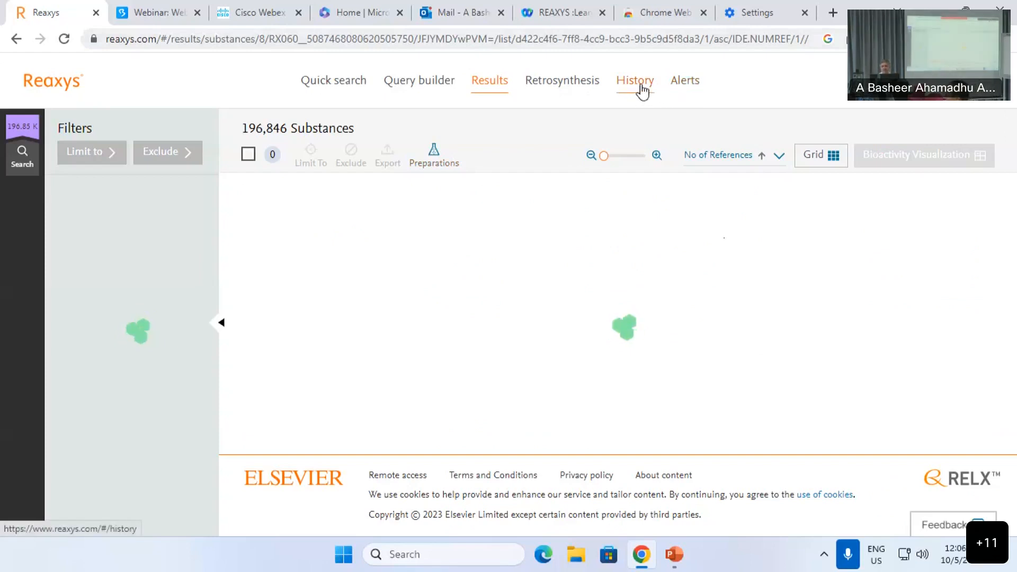
click(640, 89)
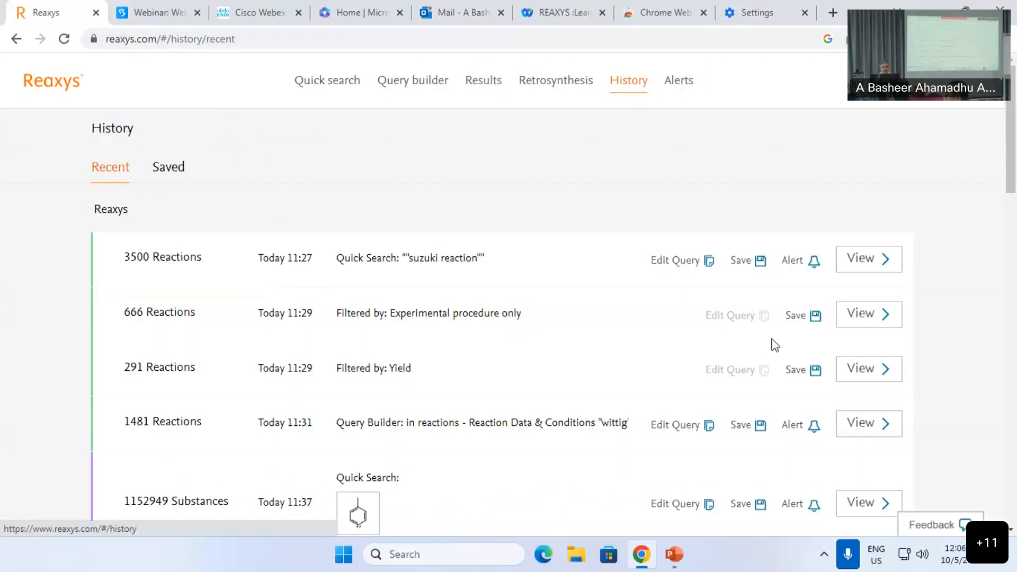
Step: Scroll through today's Recent searches, from the 'suzuki reaction' search to the coronavirus query
scroll(771, 337, down, 1)
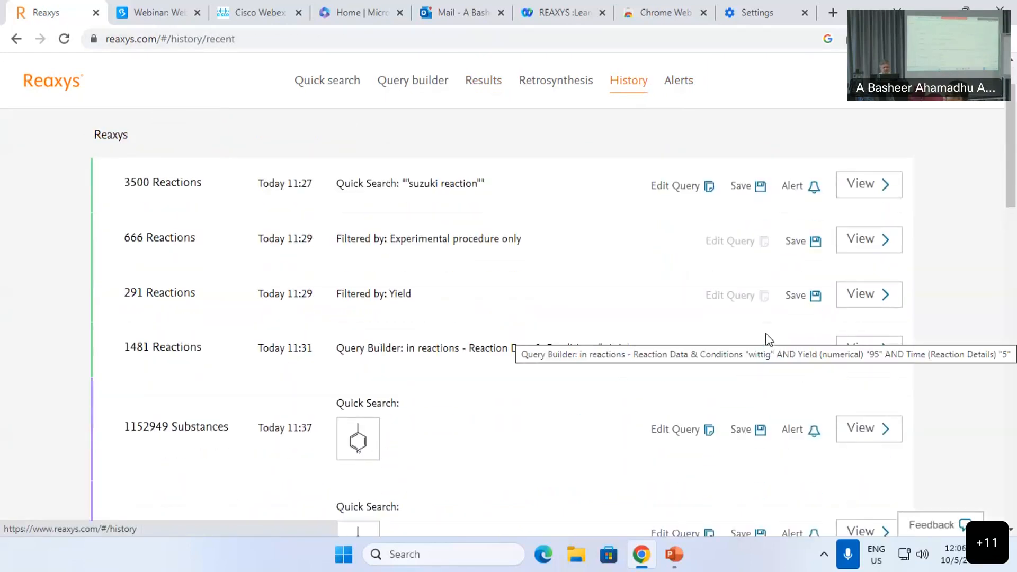
scroll(765, 339, up, 1)
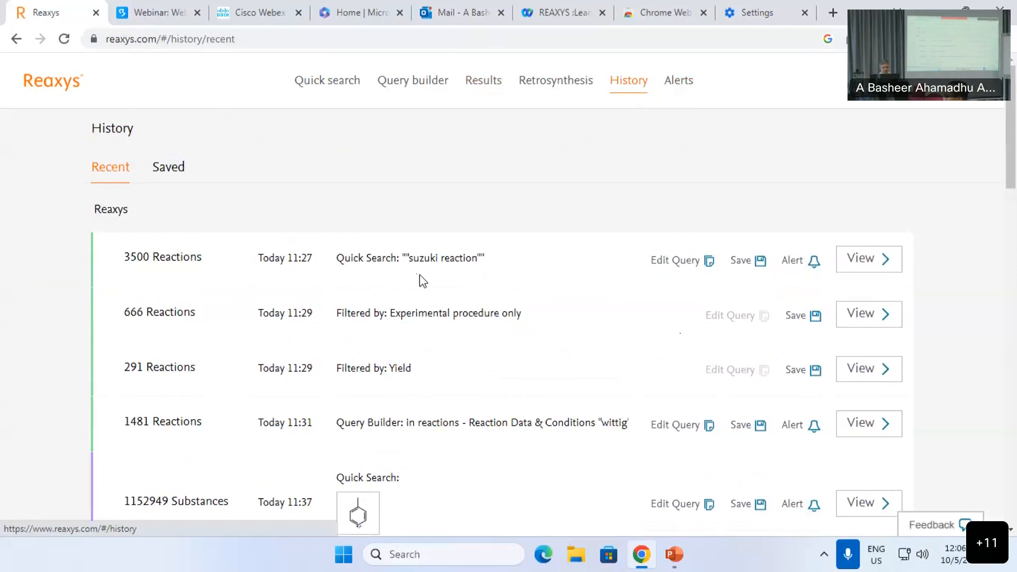
scroll(249, 276, down, 3)
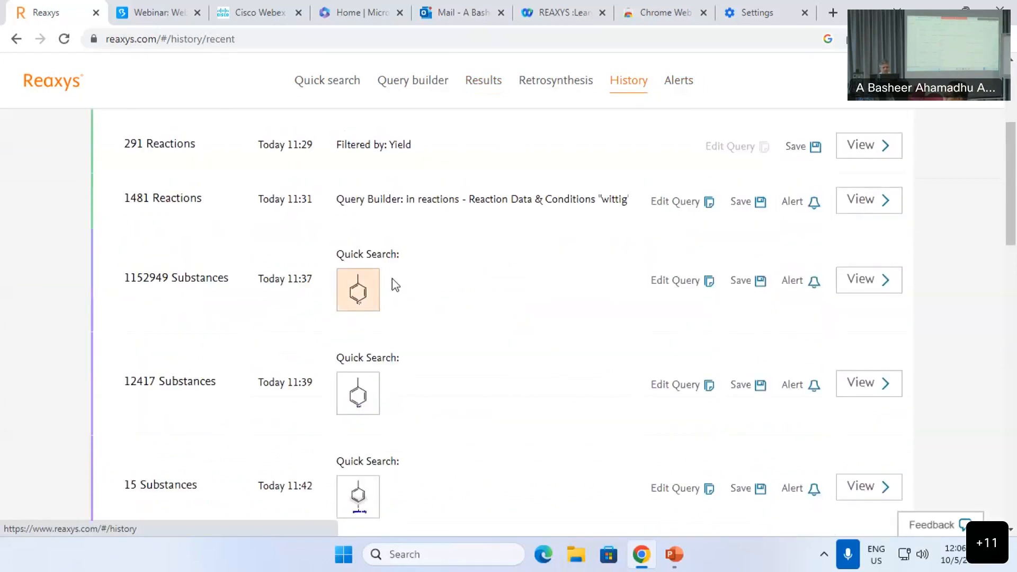
scroll(391, 287, down, 10)
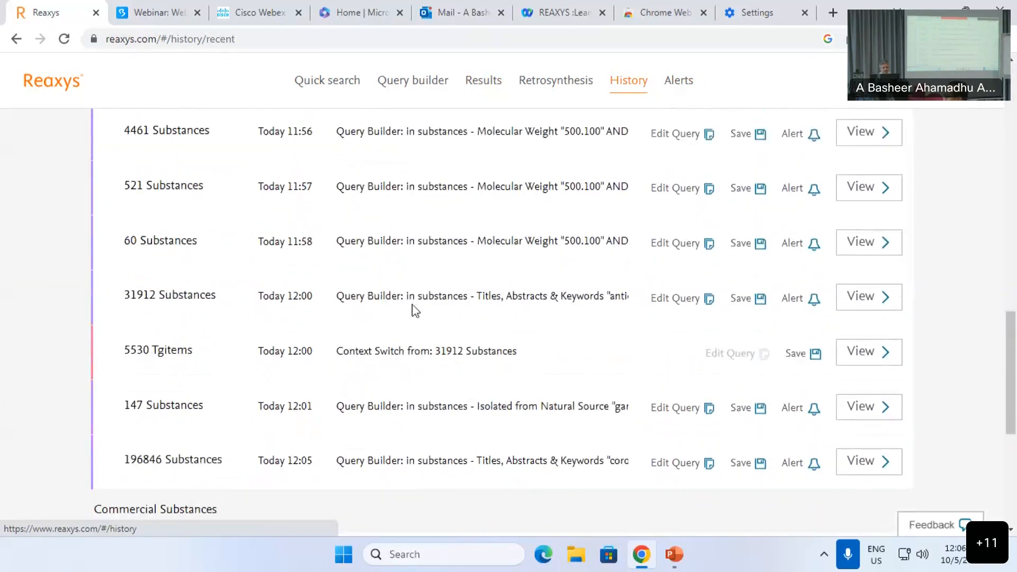
scroll(407, 295, up, 15)
scroll(402, 295, down, 1)
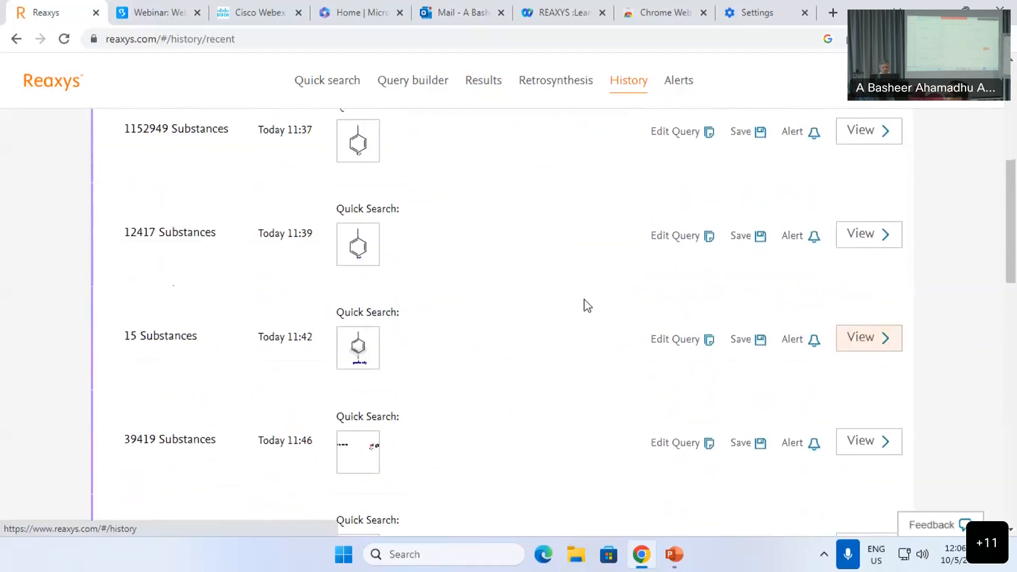
scroll(590, 306, up, 2)
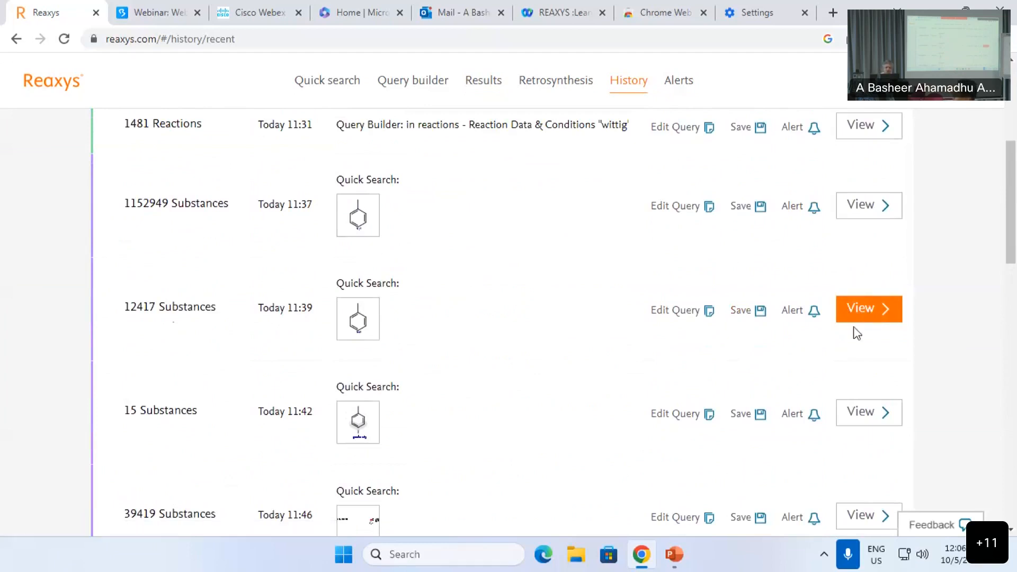
scroll(873, 328, up, 5)
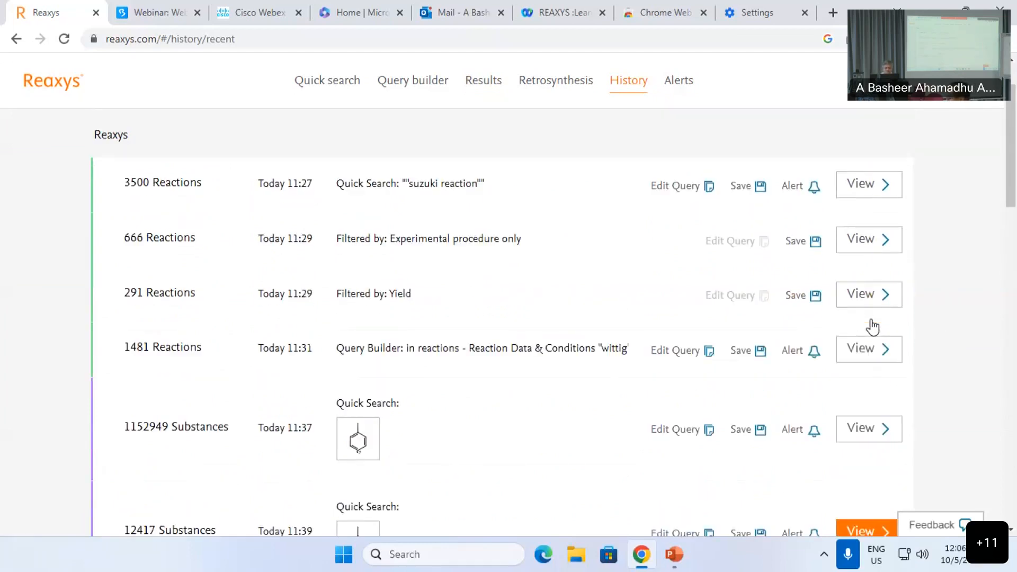
scroll(871, 325, up, 2)
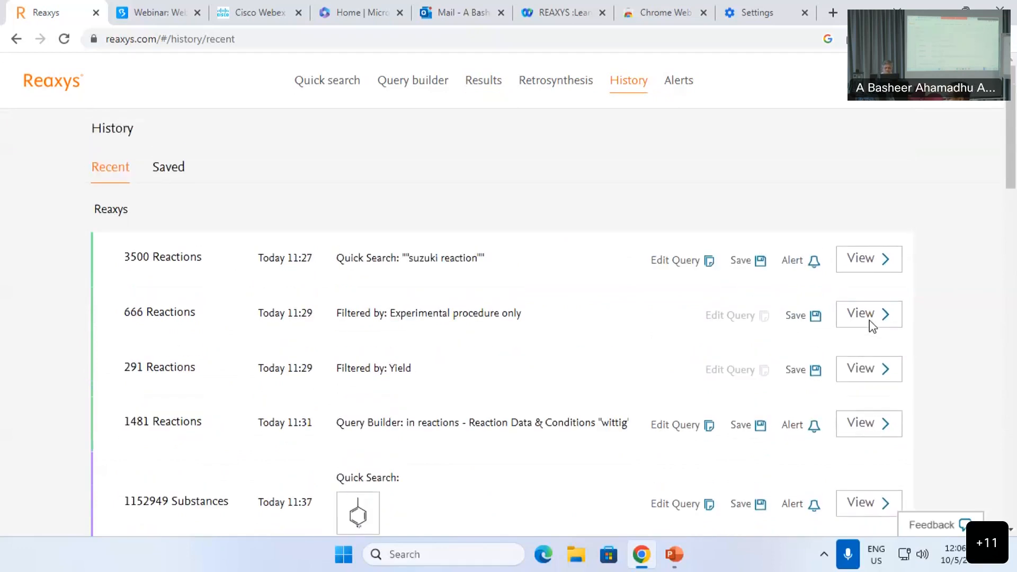
Step: Remove the coronavirus keyword row and enter 'onion' as the natural source
click(429, 92)
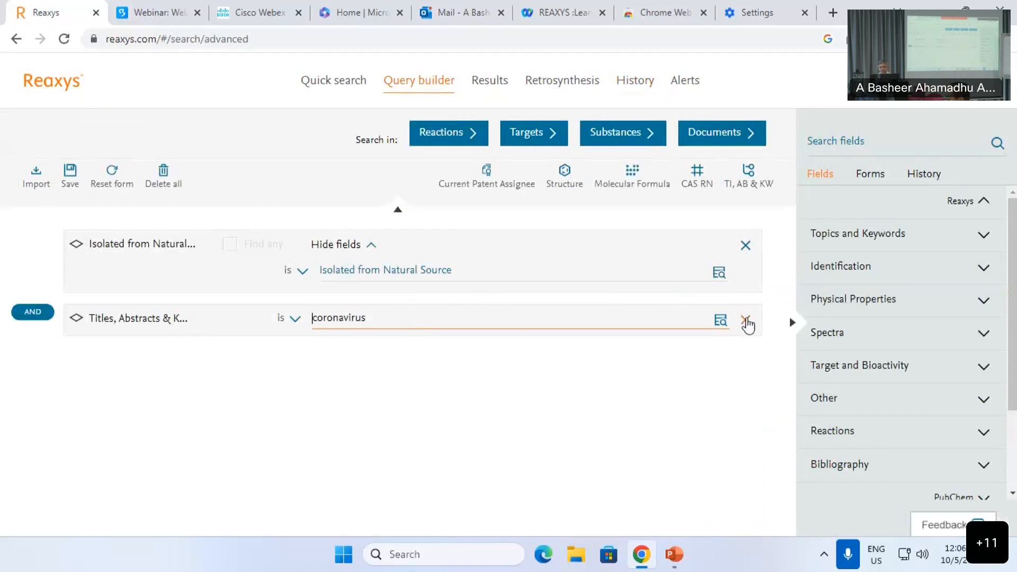
click(746, 321)
click(389, 270)
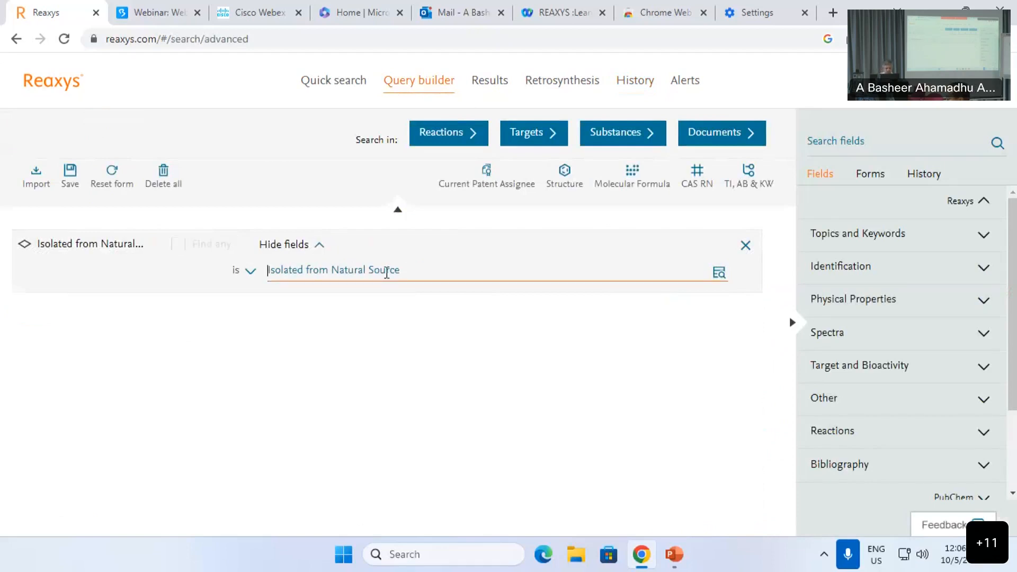
text(onion)
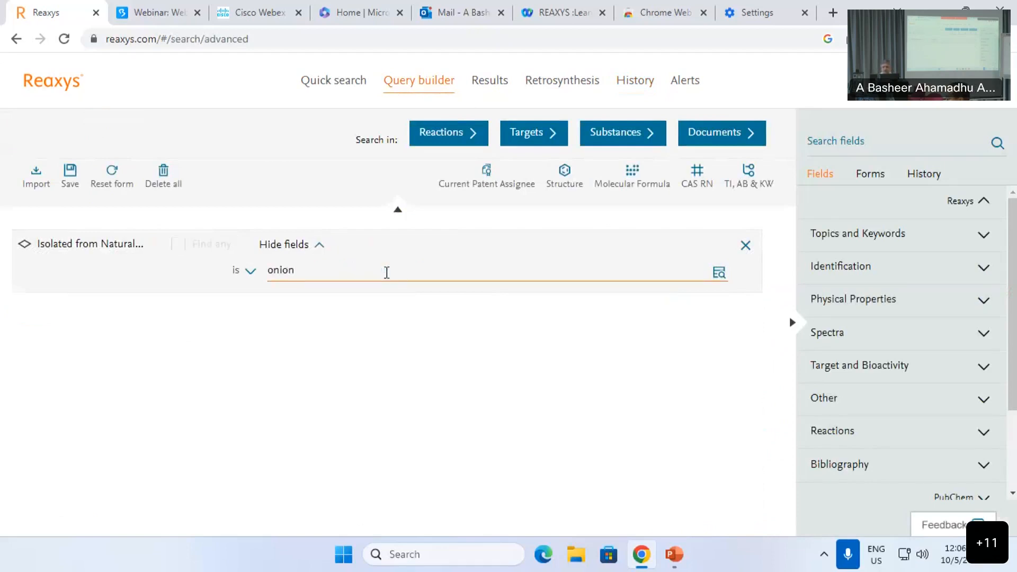
Step: Start the onion substance search, cancel it, and delete the onion condition
click(616, 143)
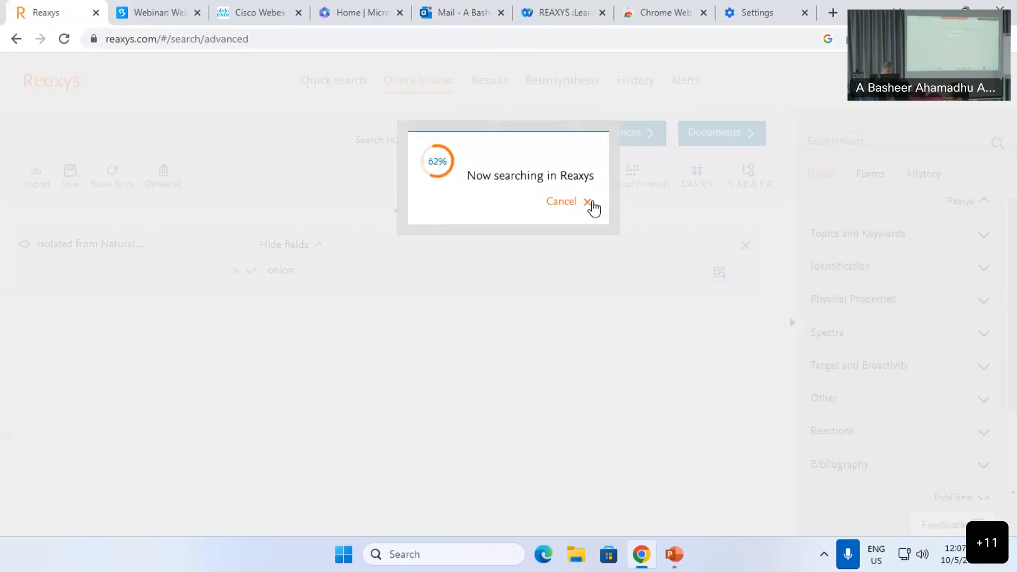
click(562, 201)
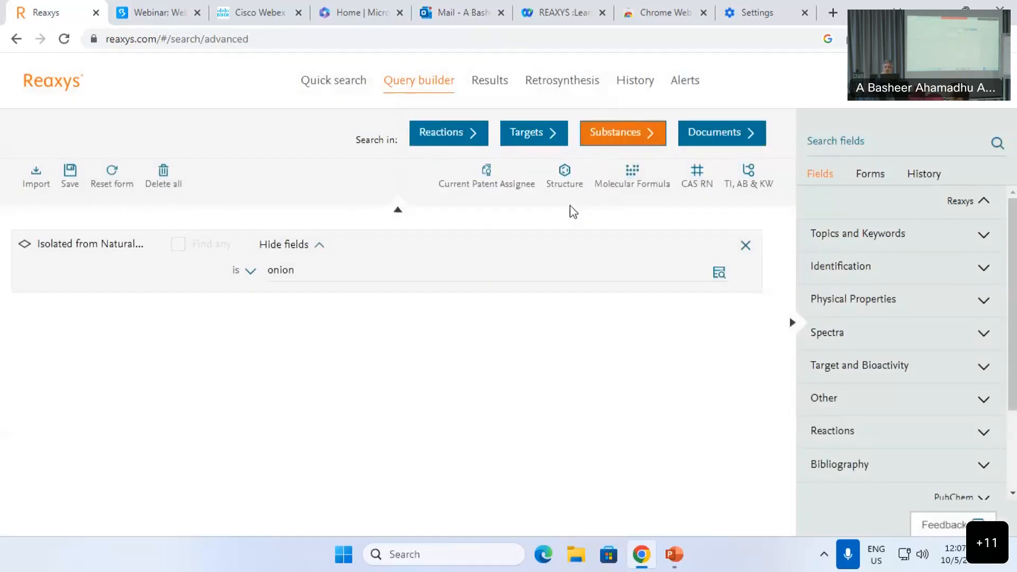
click(746, 245)
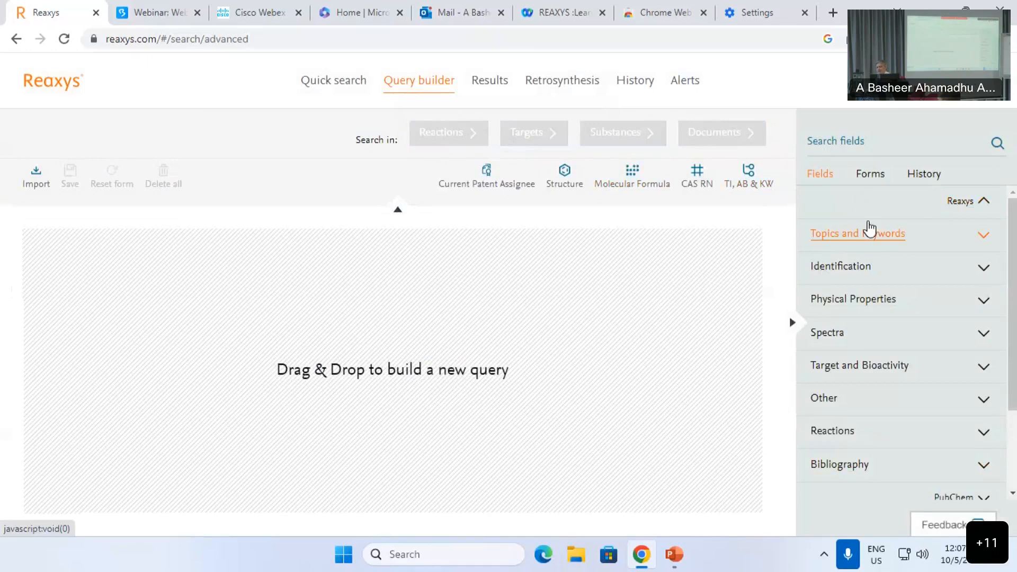
scroll(869, 328, down, 2)
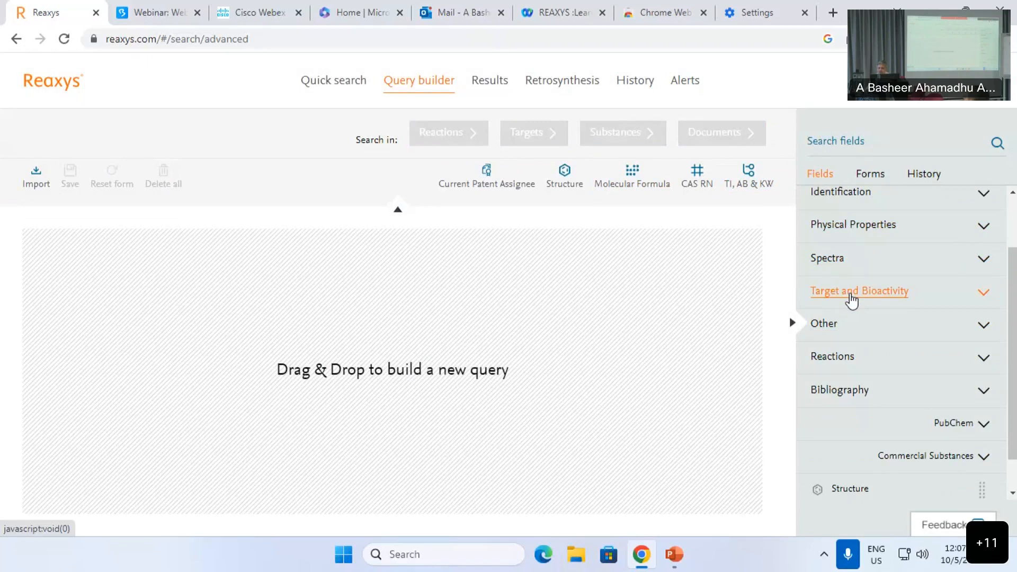
click(851, 300)
scroll(874, 311, down, 2)
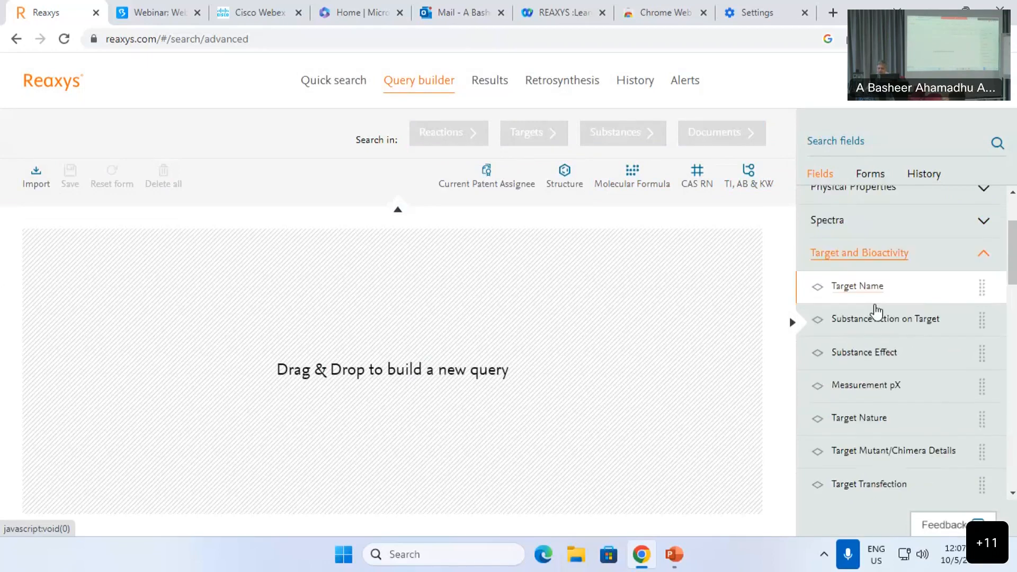
scroll(879, 281, down, 1)
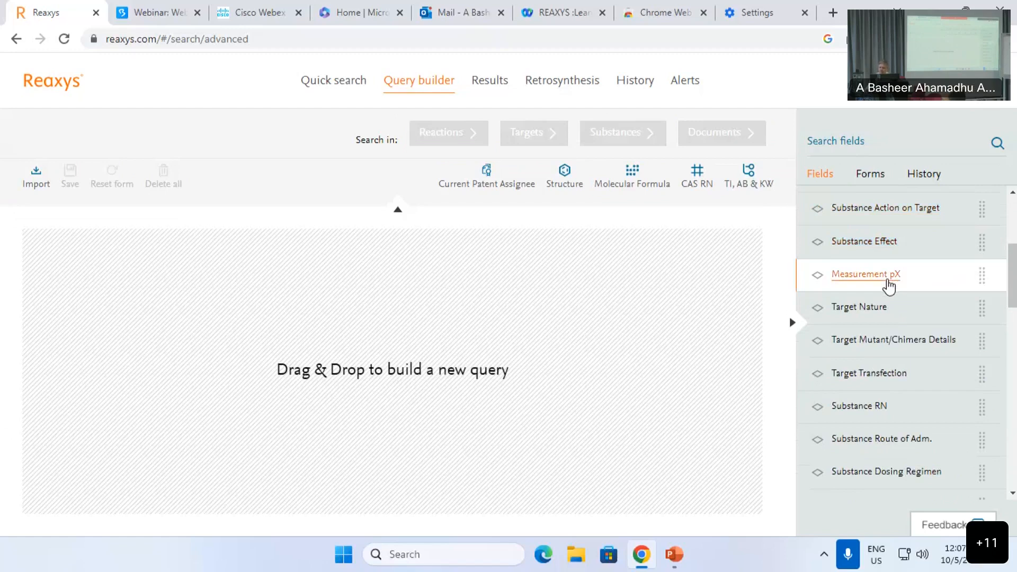
scroll(885, 281, down, 2)
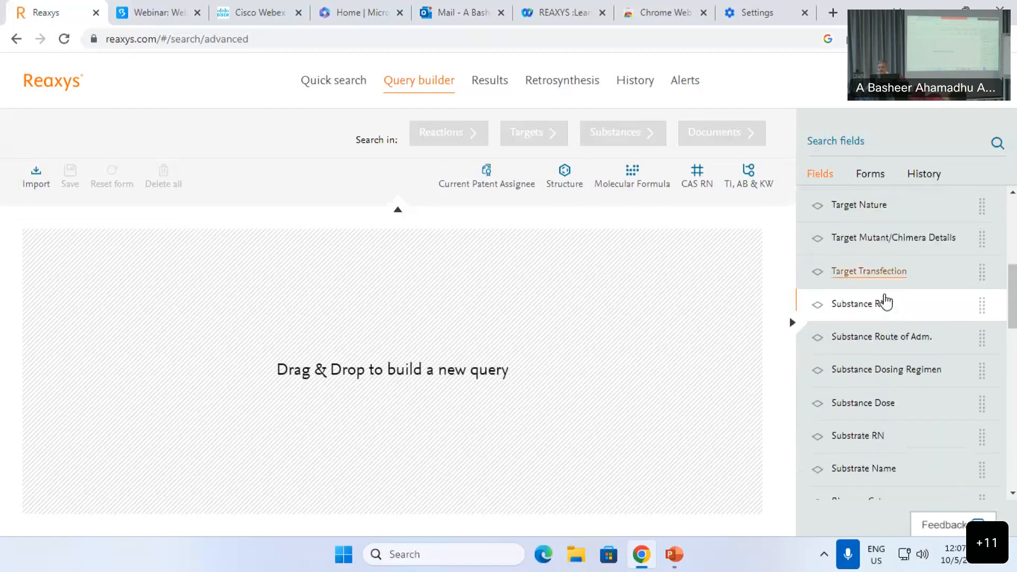
scroll(860, 293, down, 1)
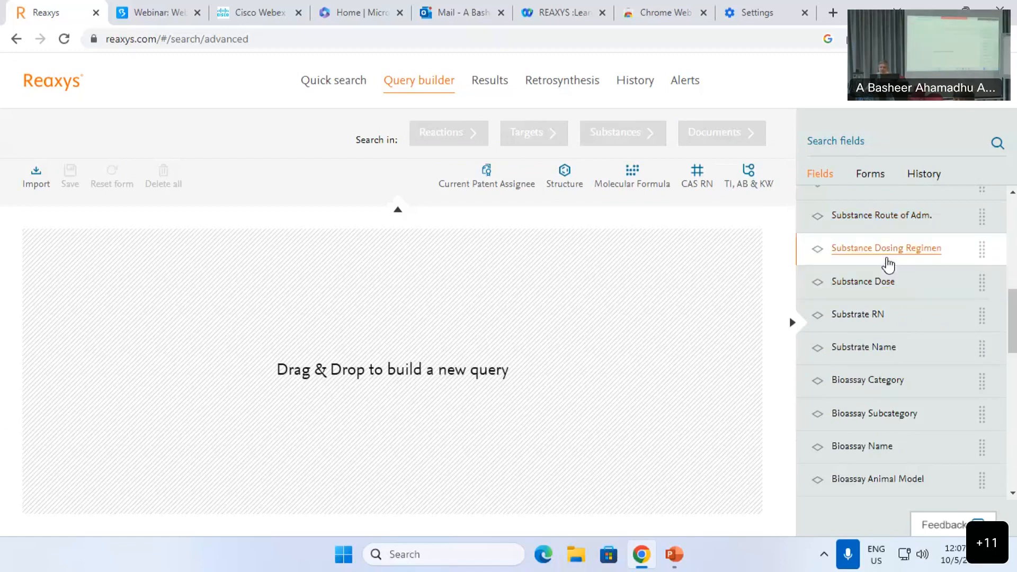
scroll(885, 290, down, 1)
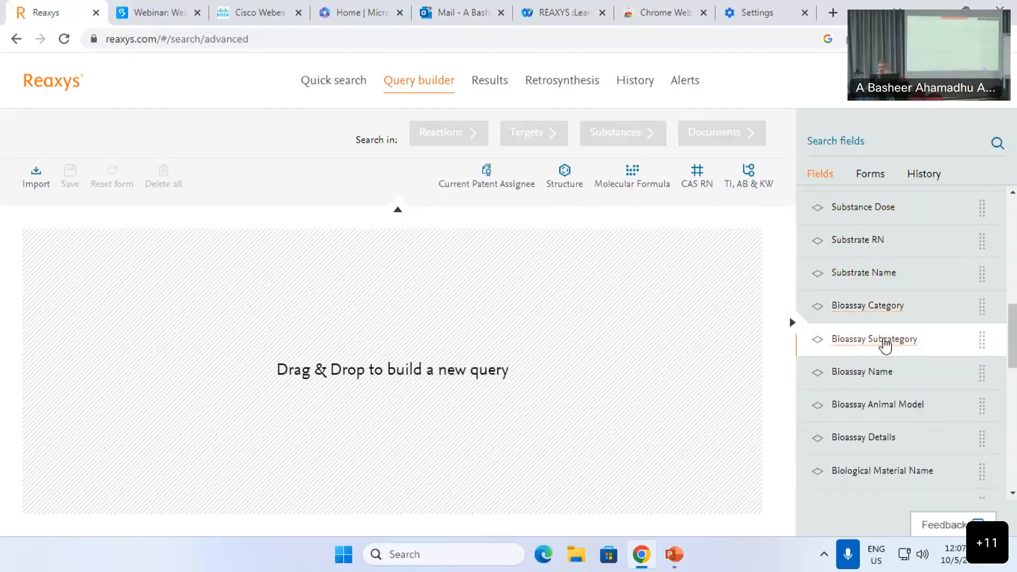
scroll(890, 339, down, 3)
scroll(874, 313, up, 2)
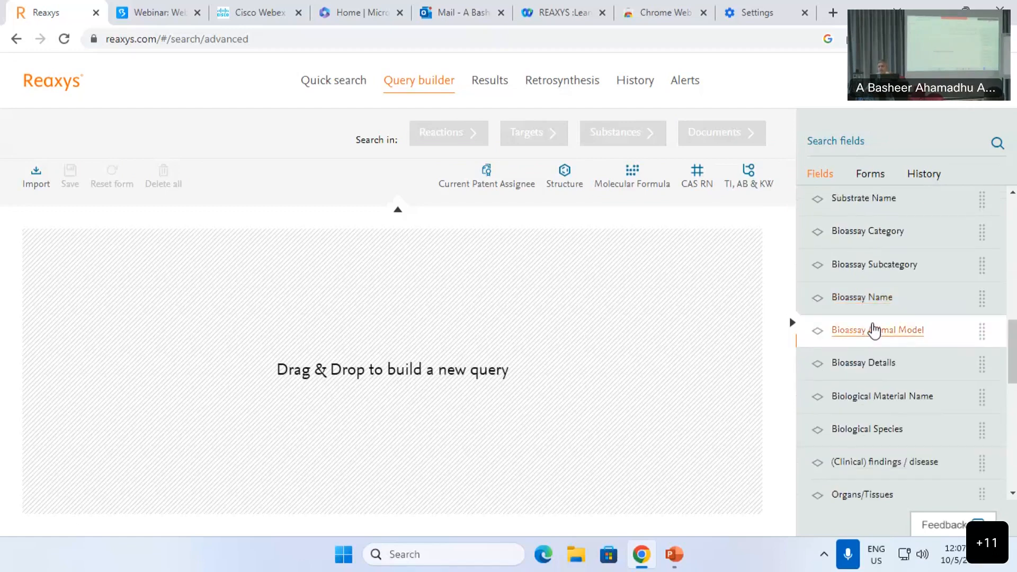
scroll(874, 331, down, 2)
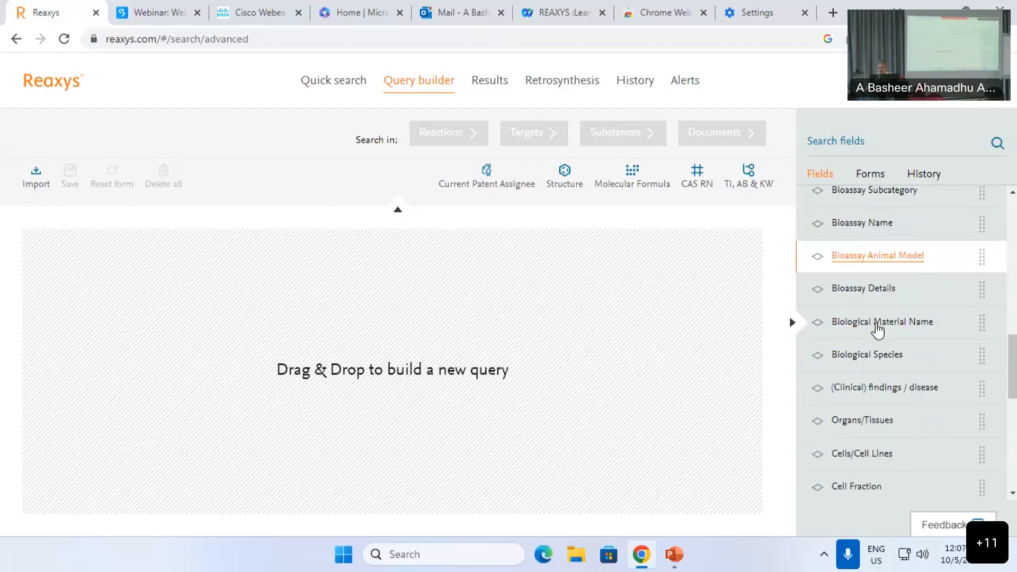
scroll(894, 366, down, 2)
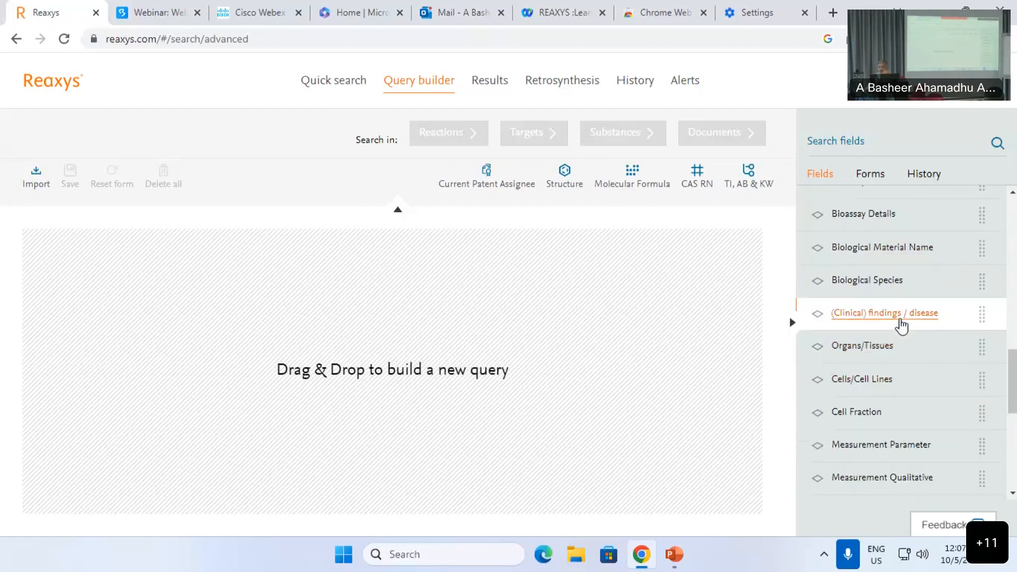
scroll(900, 324, down, 5)
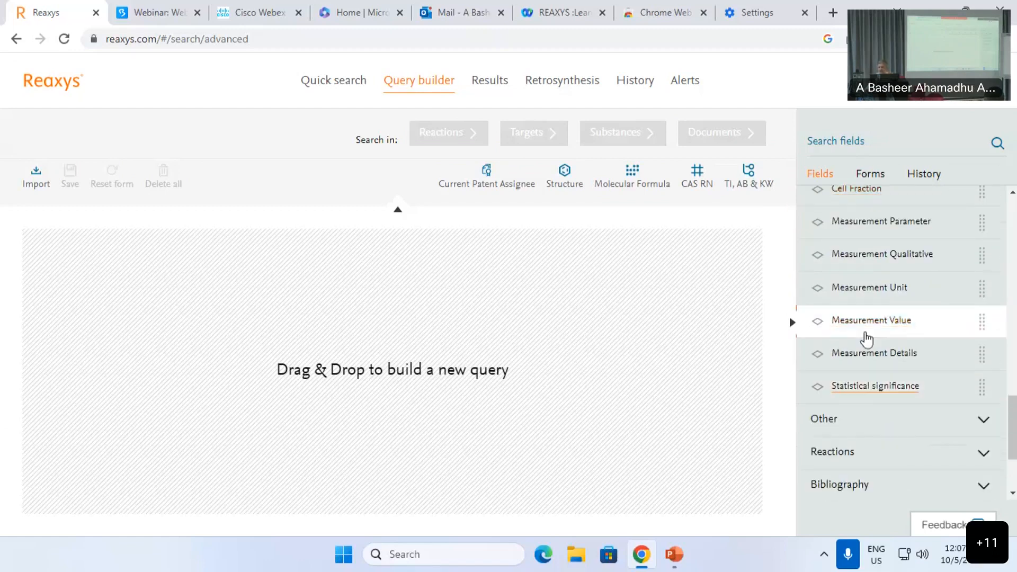
scroll(916, 265, up, 7)
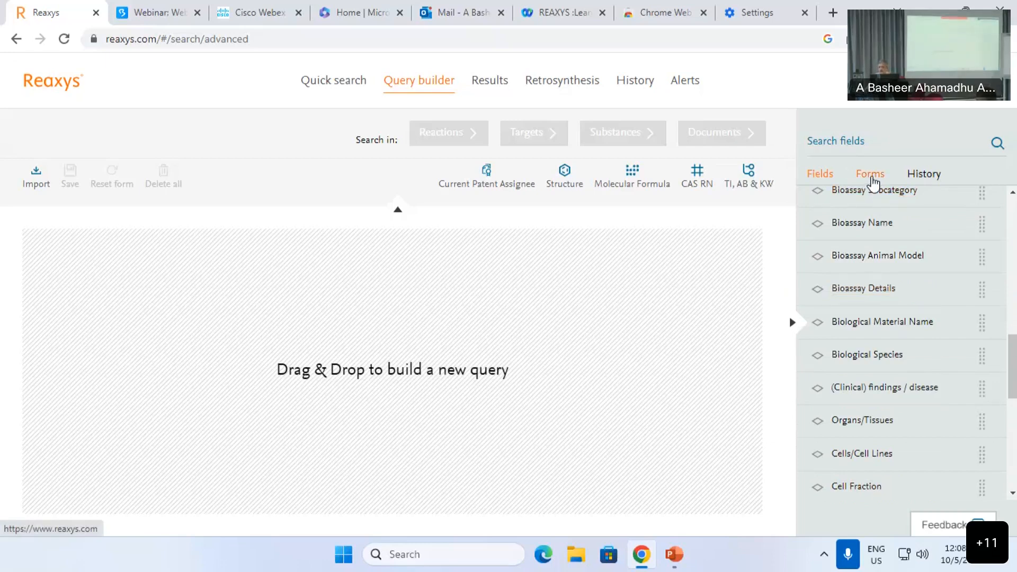
click(871, 180)
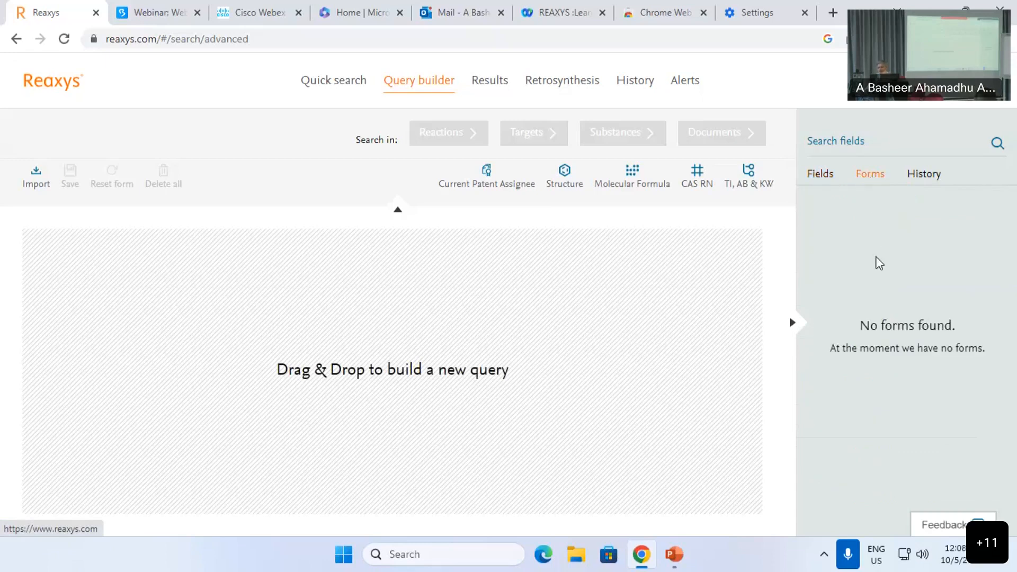
click(921, 178)
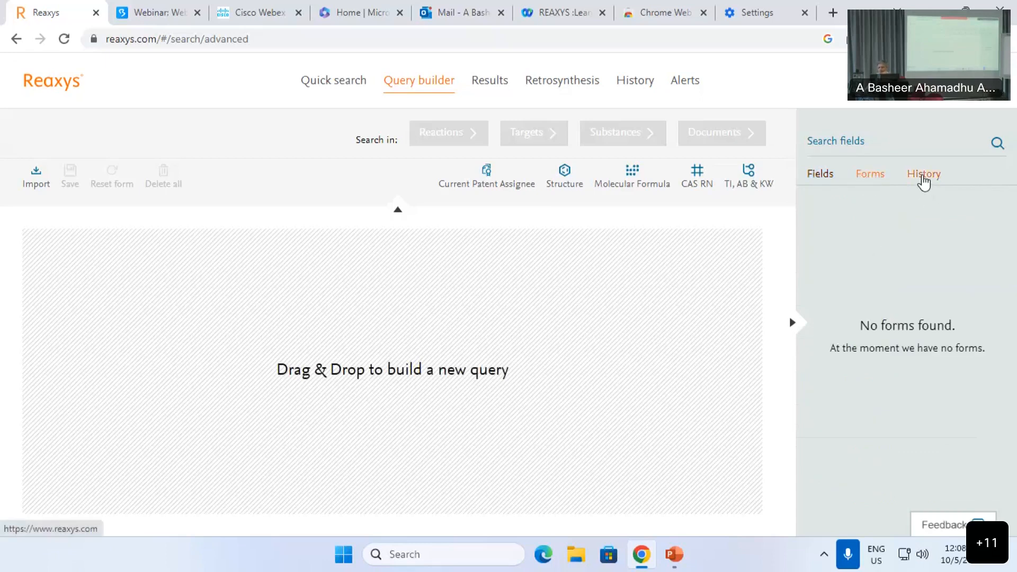
click(857, 179)
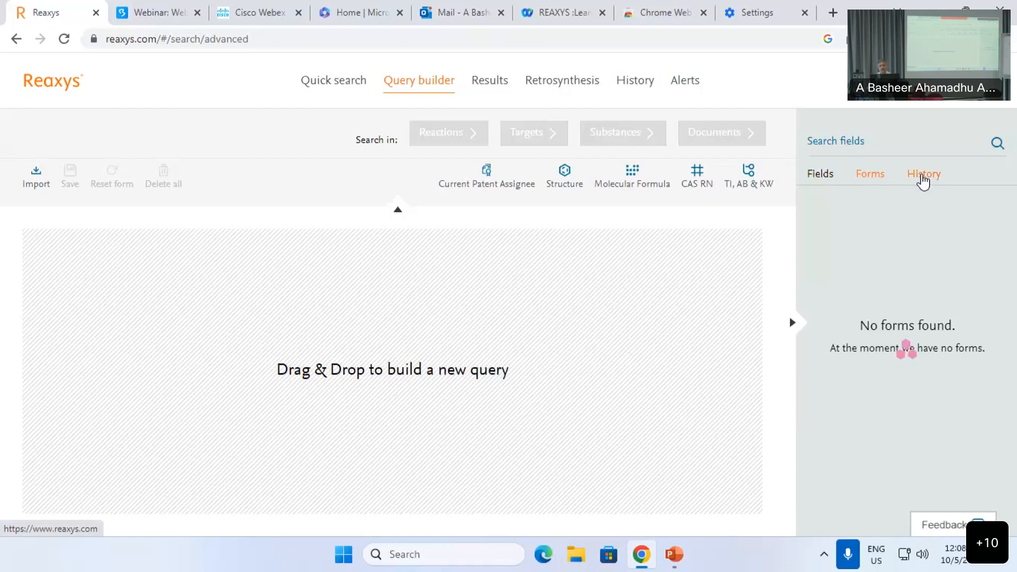
click(922, 180)
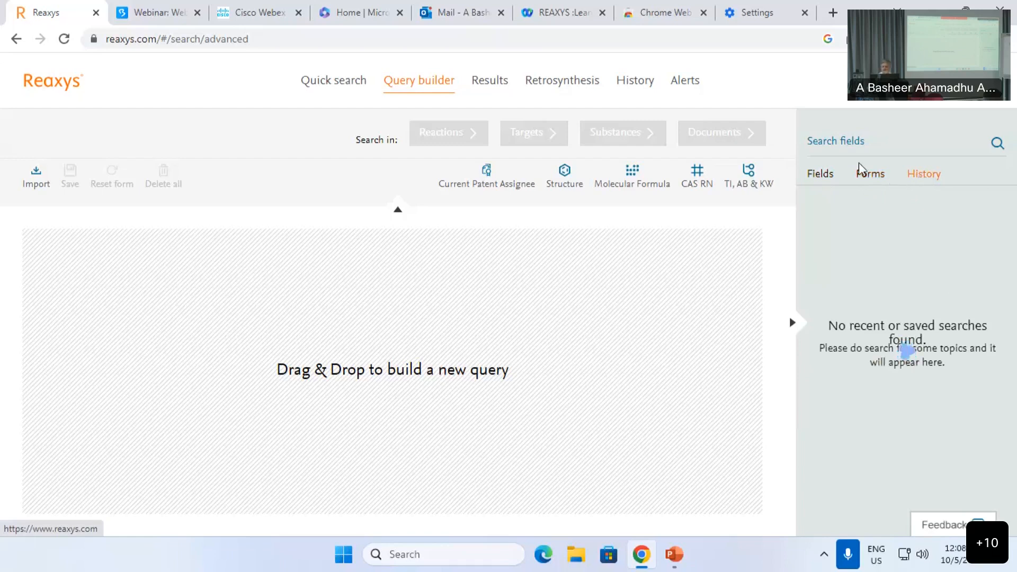
click(876, 179)
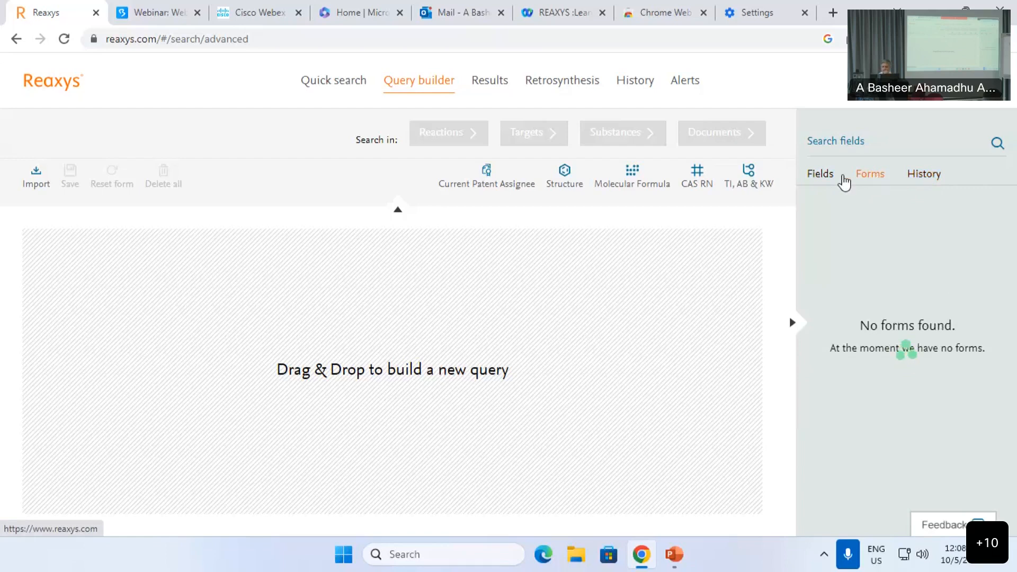
click(815, 179)
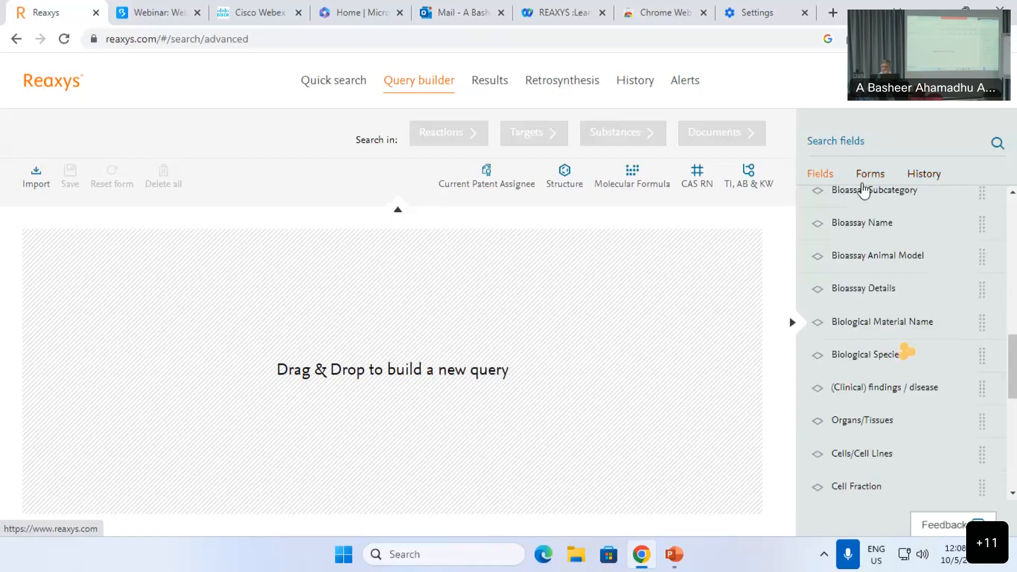
click(876, 179)
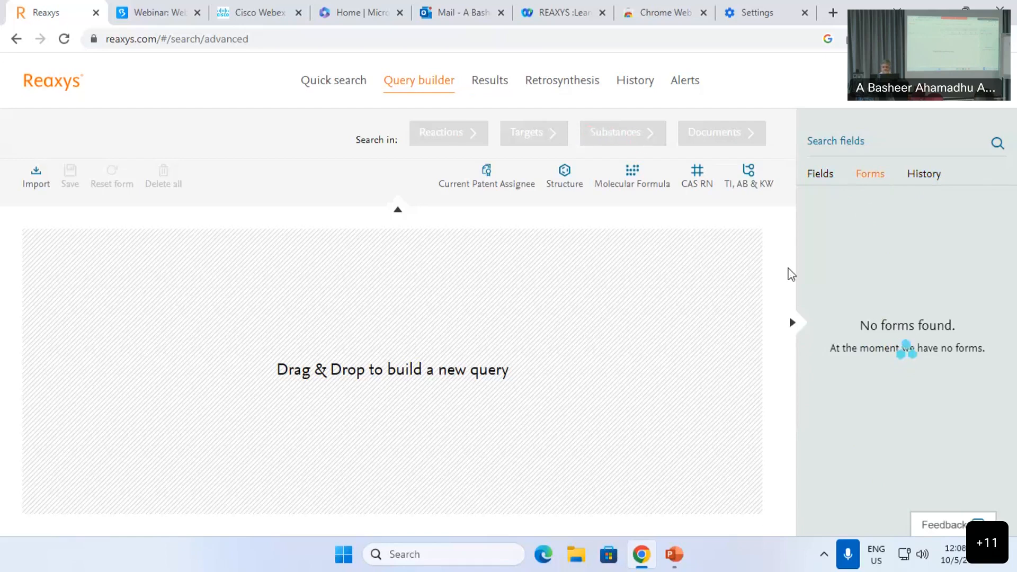
click(792, 324)
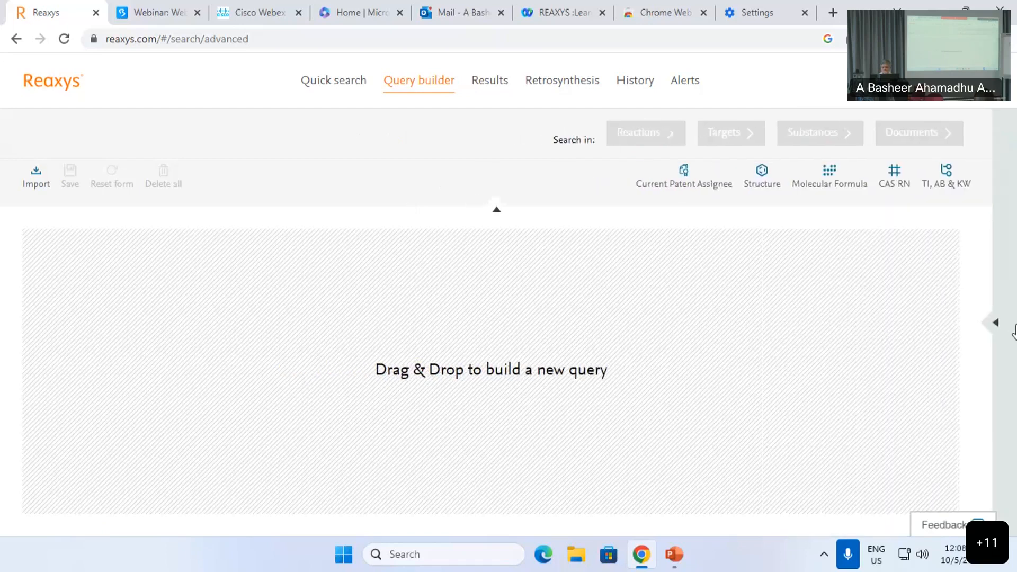
click(906, 312)
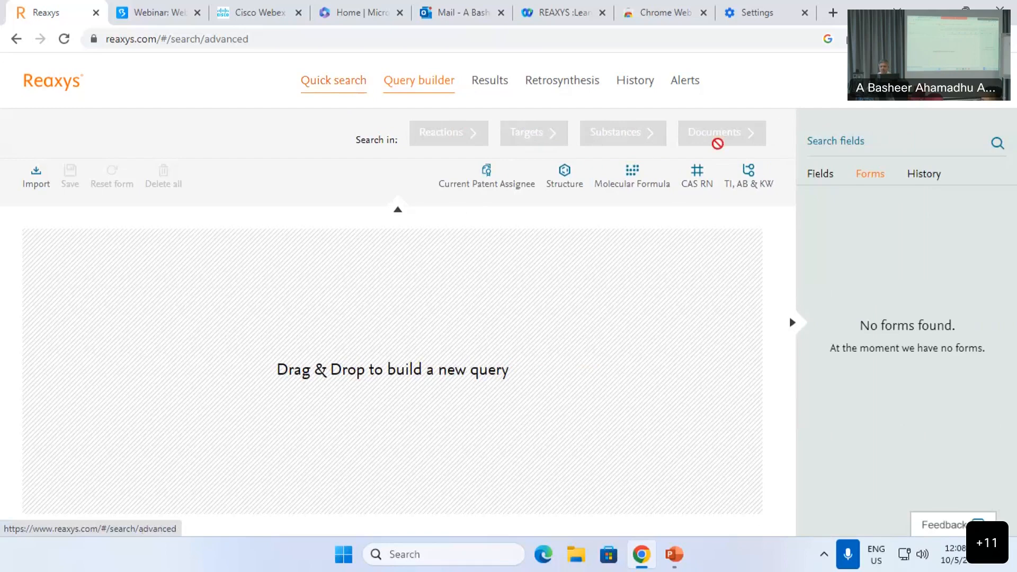
click(834, 184)
scroll(889, 248, down, 2)
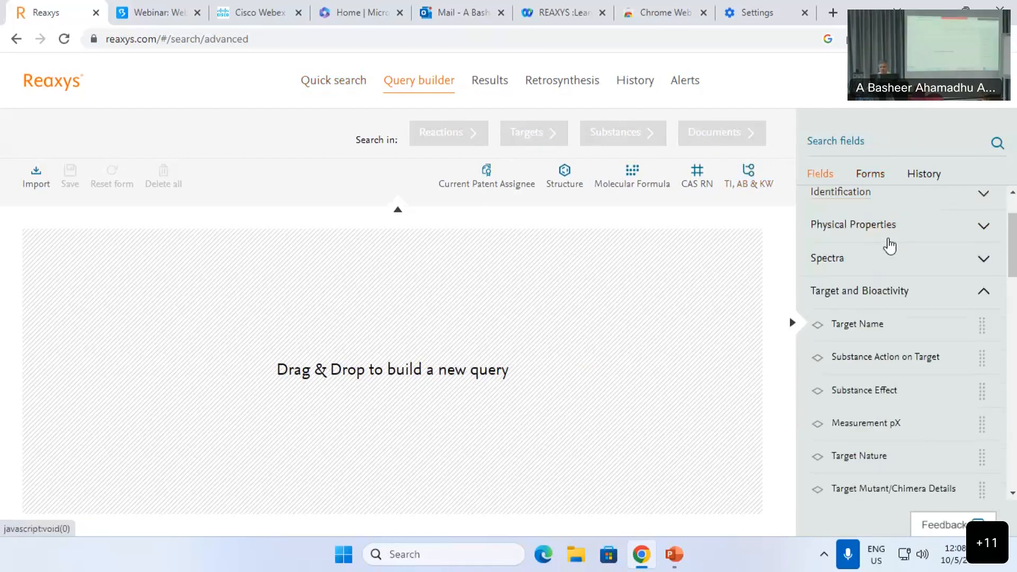
scroll(884, 254, up, 2)
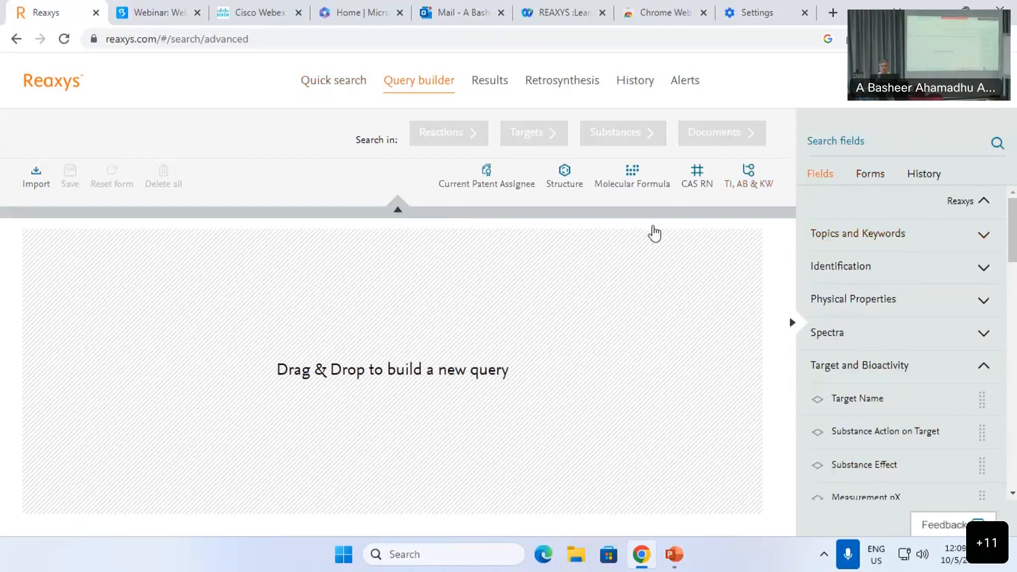
Step: Add an Authors/Inventors field to the query via the 'aut' field search
click(853, 144)
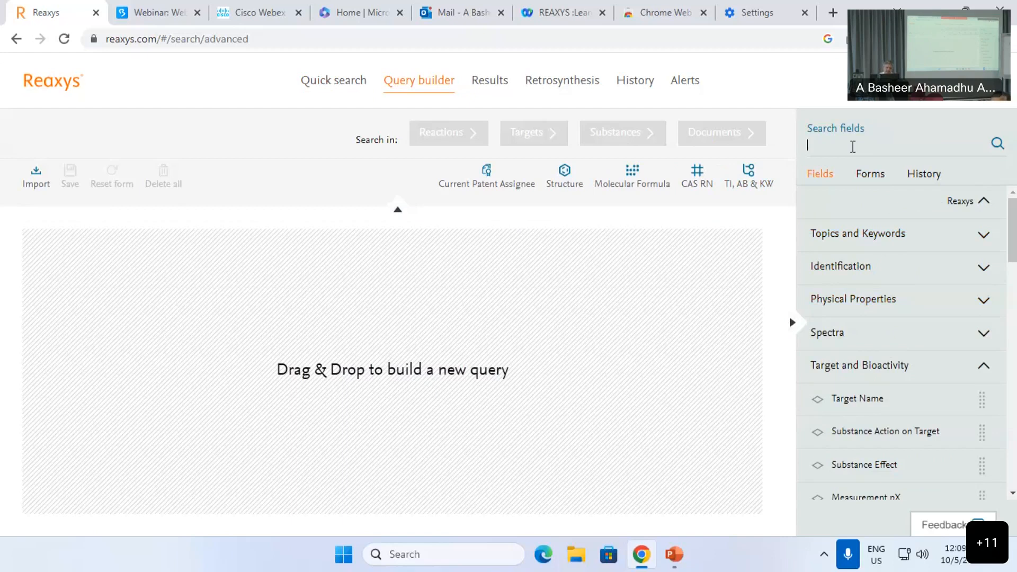
text(aut)
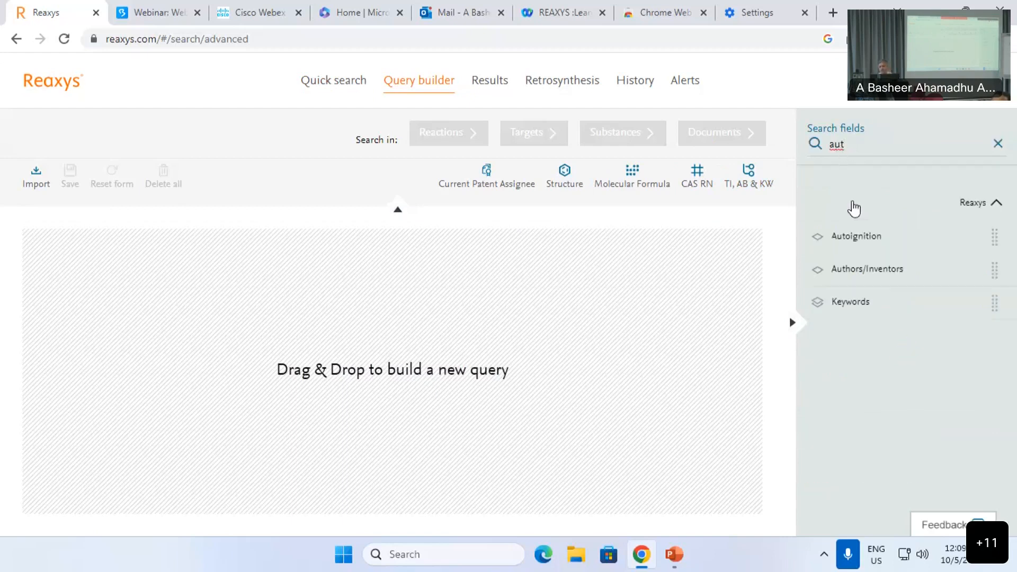
click(860, 270)
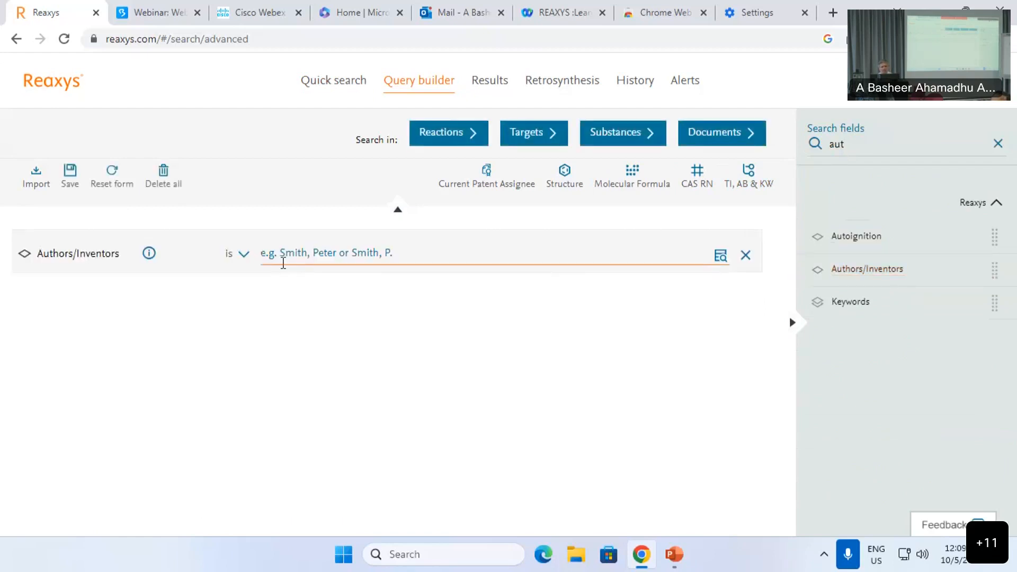
Step: Set Authors/Inventors to contain the author's last and first name and search Documents
click(237, 268)
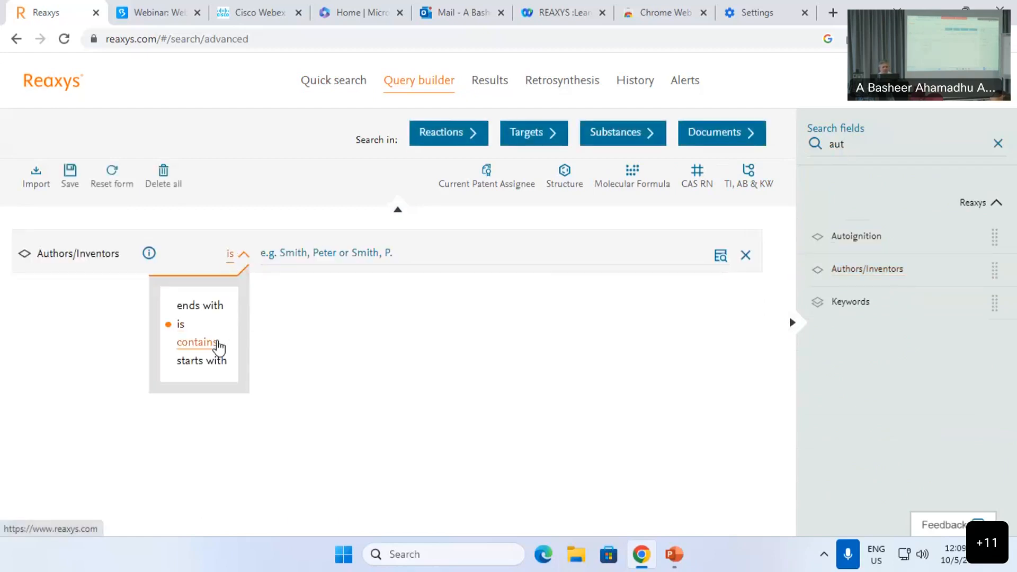
click(217, 343)
click(306, 252)
text(b)
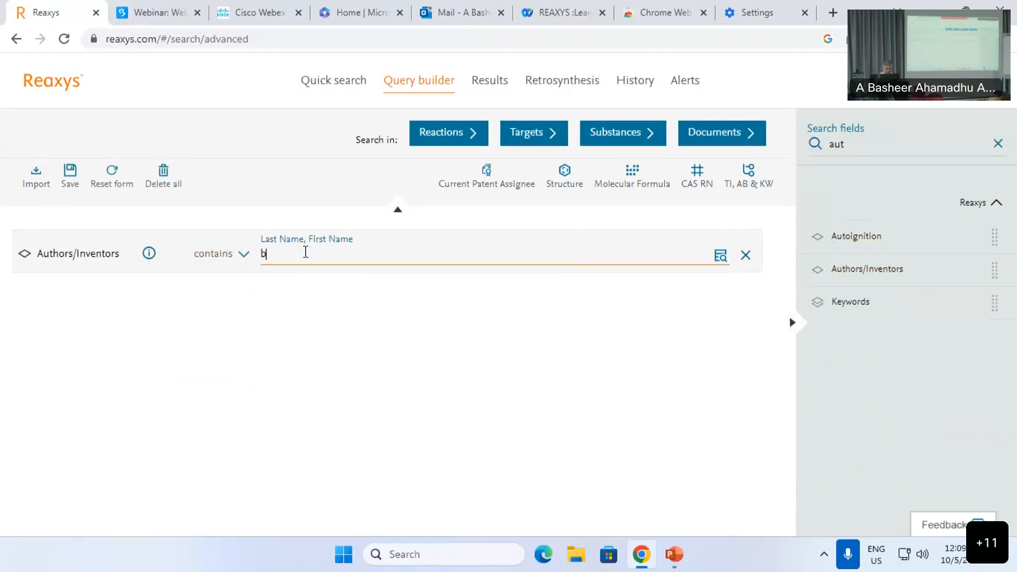
text(podas, mandar)
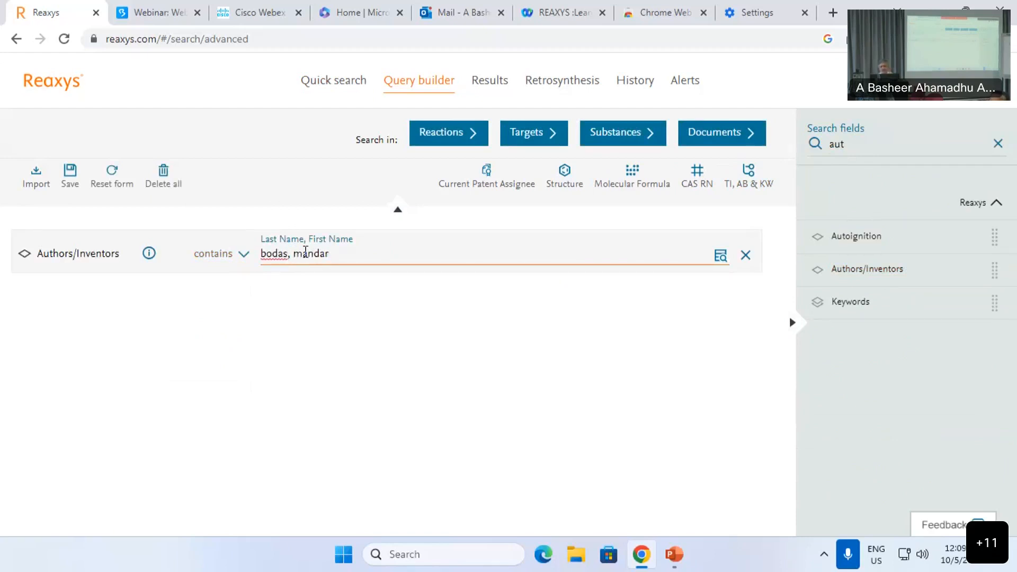
click(701, 138)
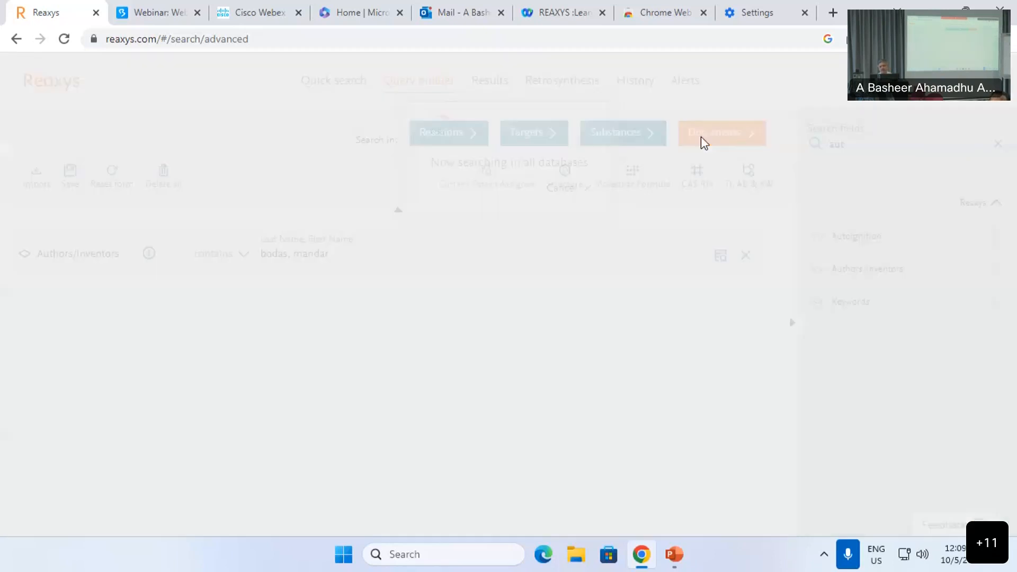
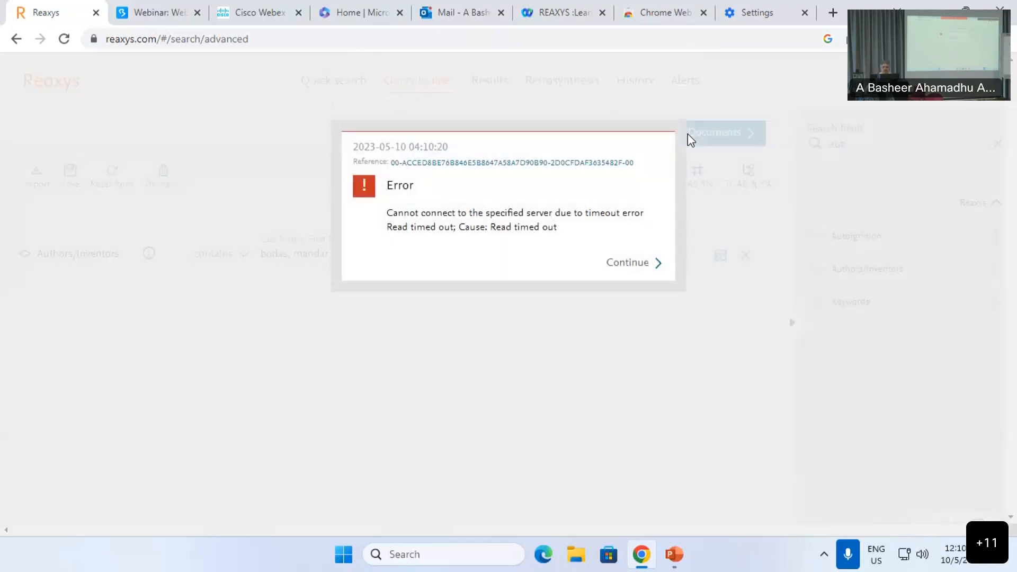
Step: Dismiss the timeout error, delete the Authors/Inventors condition, and filter search fields for 'pat'
click(633, 269)
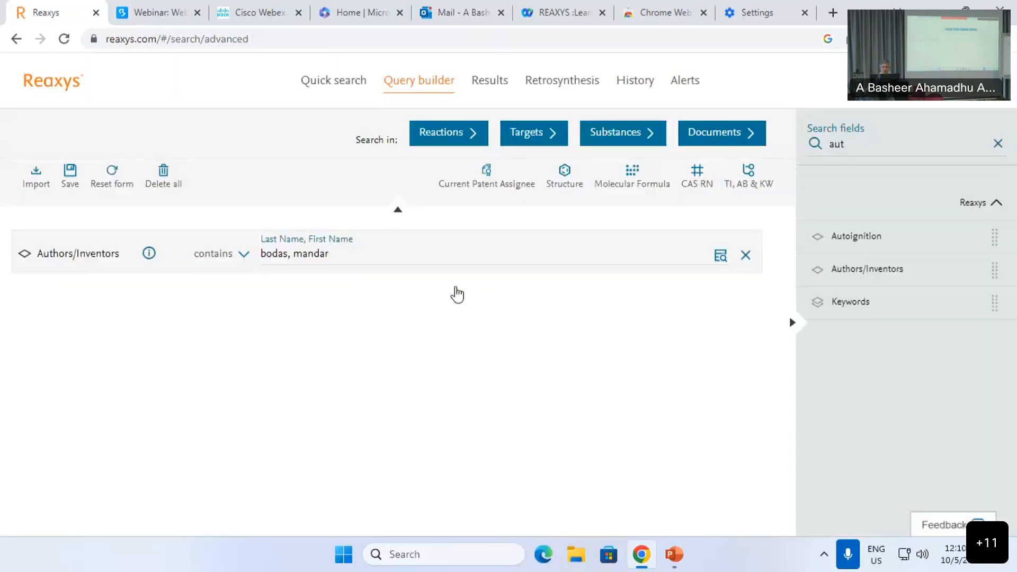
click(746, 258)
double_click(866, 146)
text(pat)
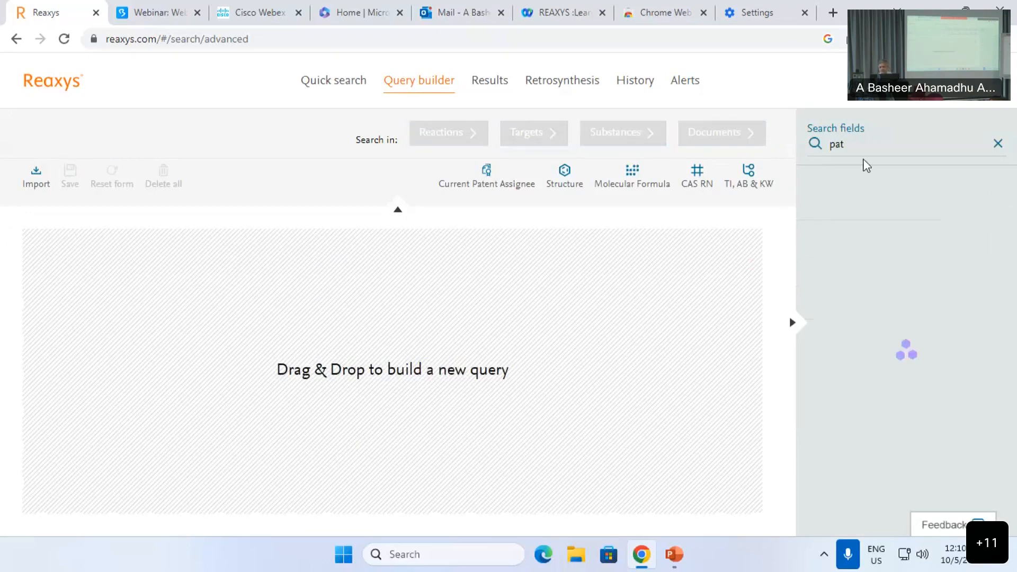
Step: Add a Patent Country Code condition set to CN, then start and cancel the search
scroll(907, 392, down, 1)
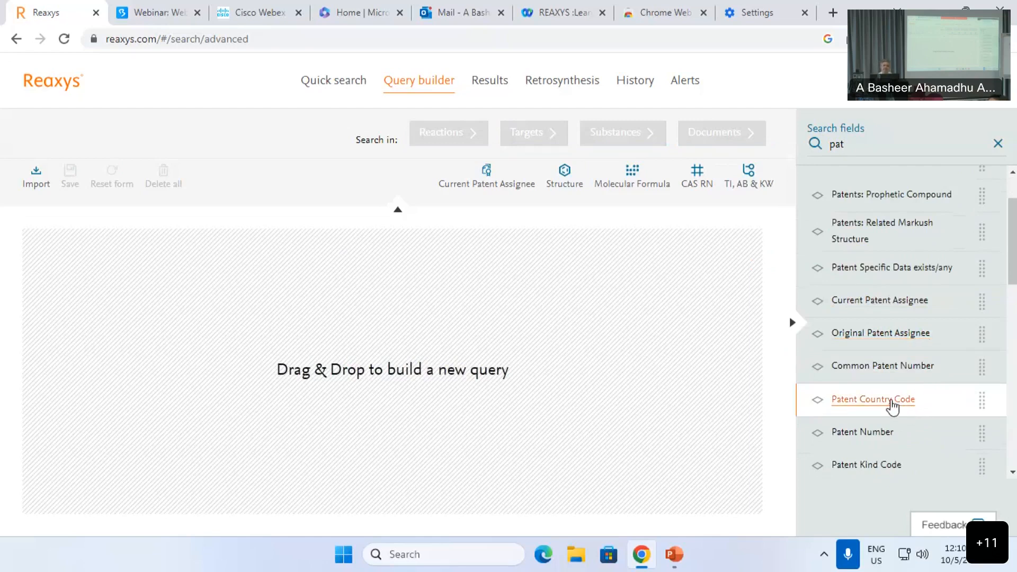
drag(893, 407, 322, 284)
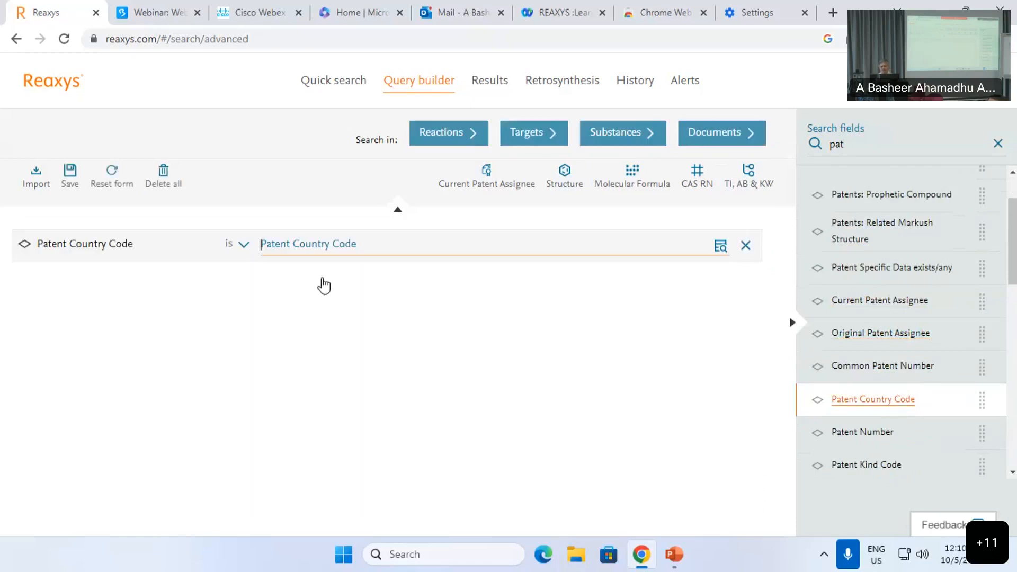
text(q)
text(N)
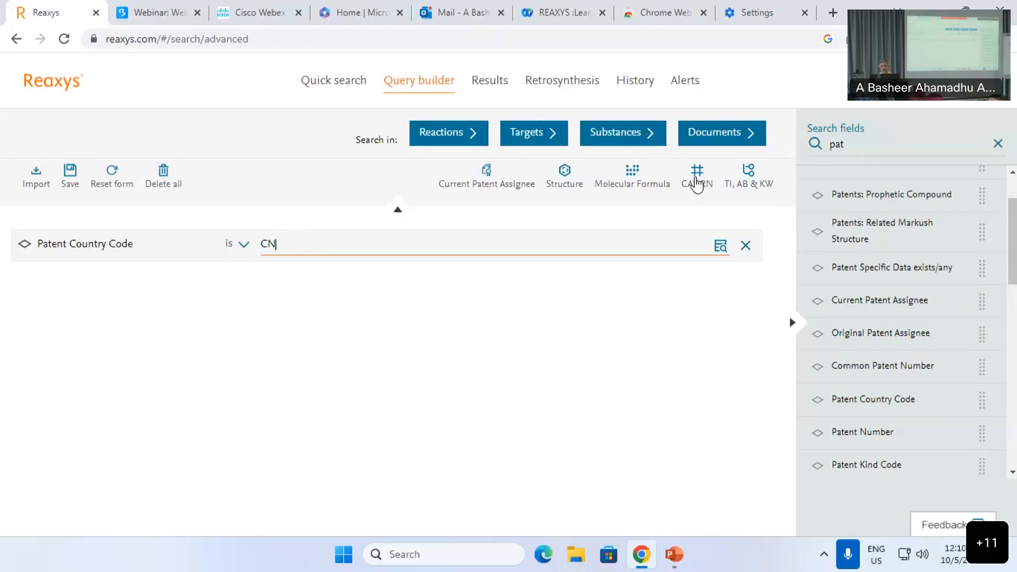
click(705, 140)
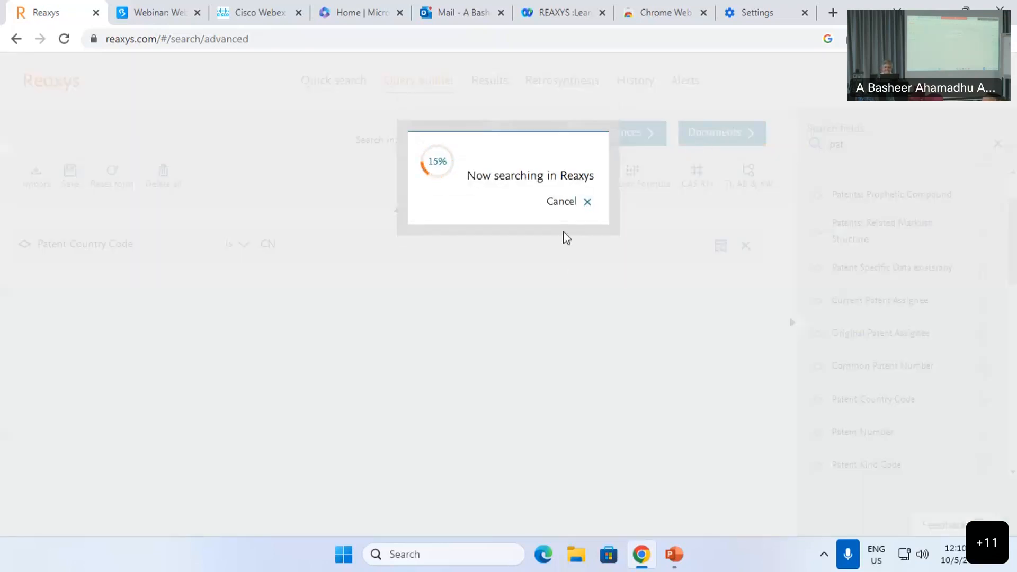
click(561, 214)
Step: Add two Patent Year conditions with comparison operators <= and >=
double_click(866, 147)
text(year)
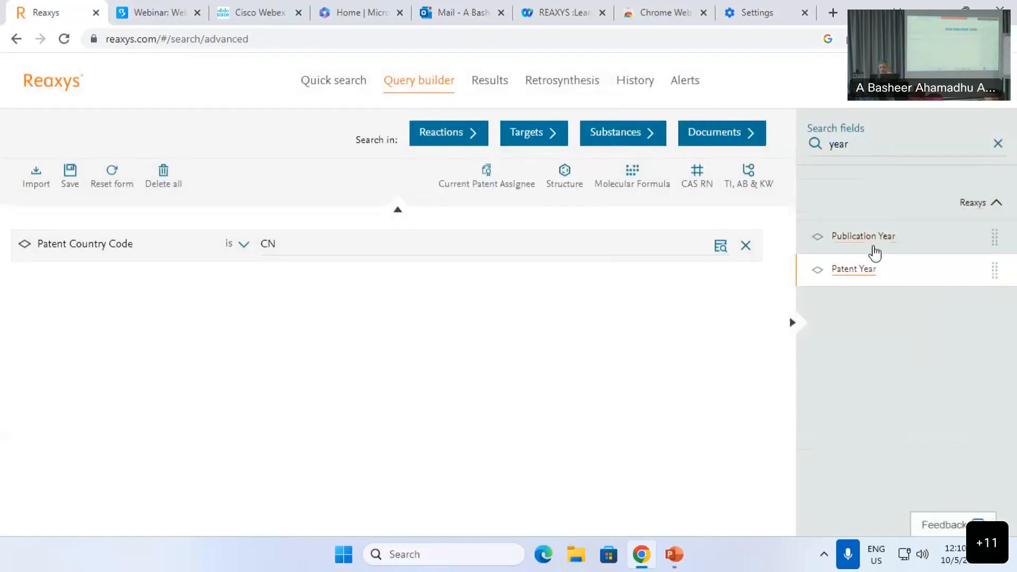
click(866, 276)
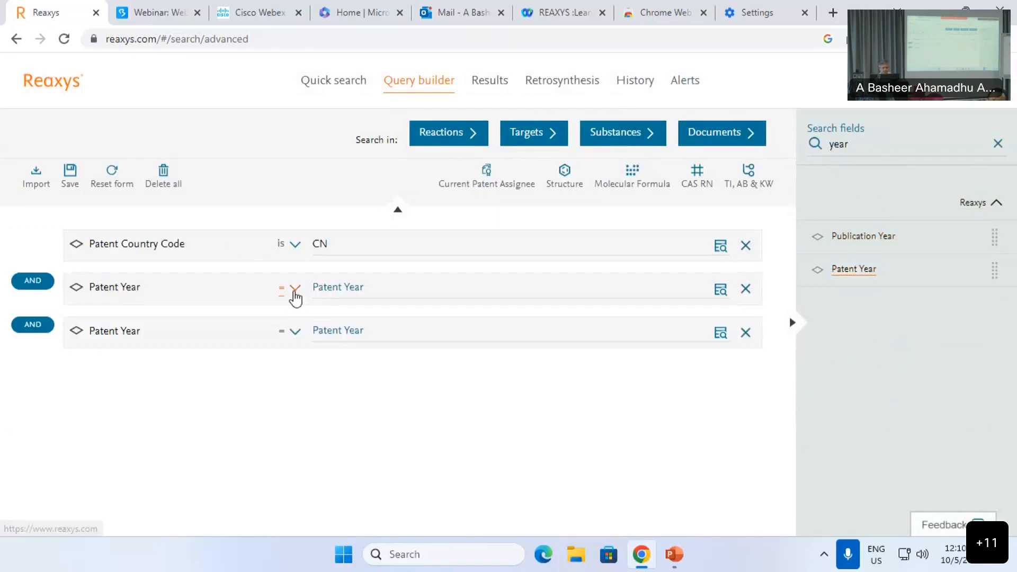
click(294, 289)
click(304, 341)
click(295, 332)
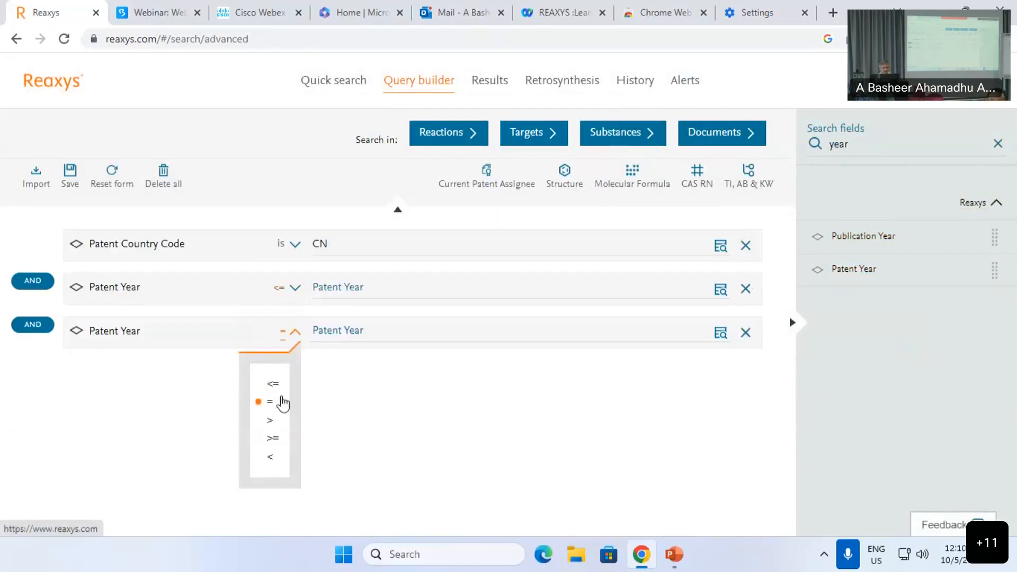
click(274, 440)
click(362, 289)
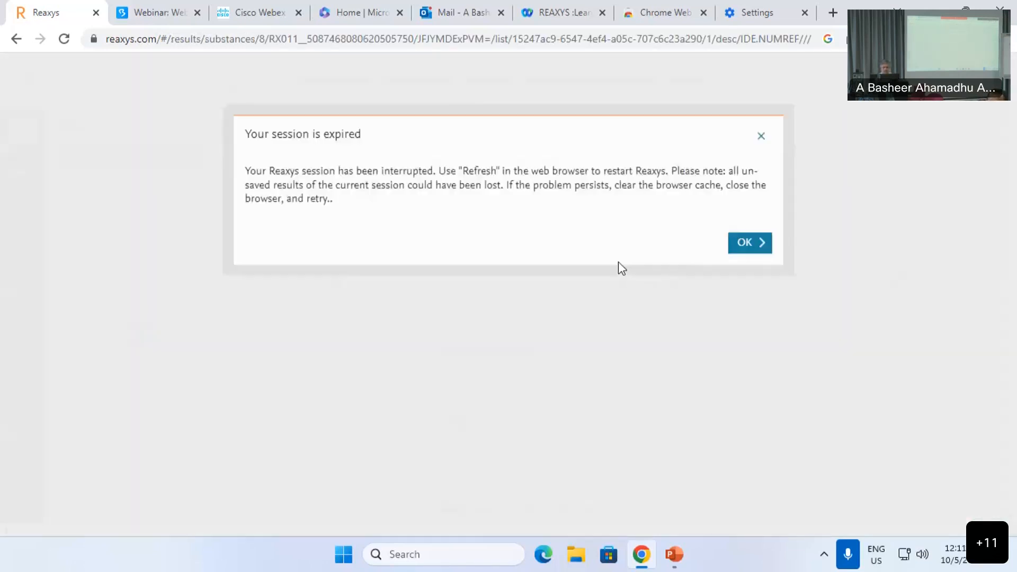
Step: Sign back in after the expired session with the saved username, account password and account choice
click(730, 263)
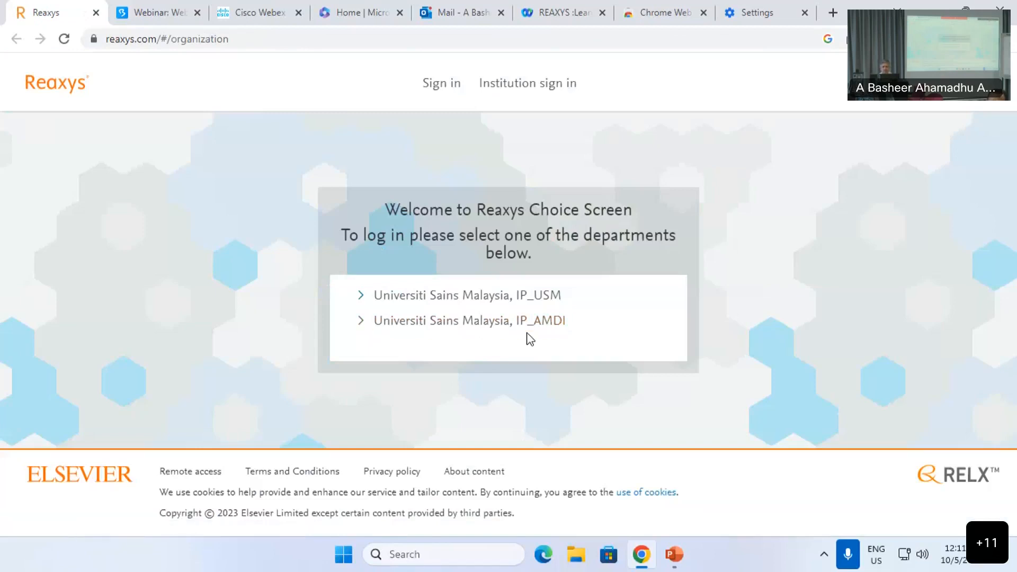
click(443, 86)
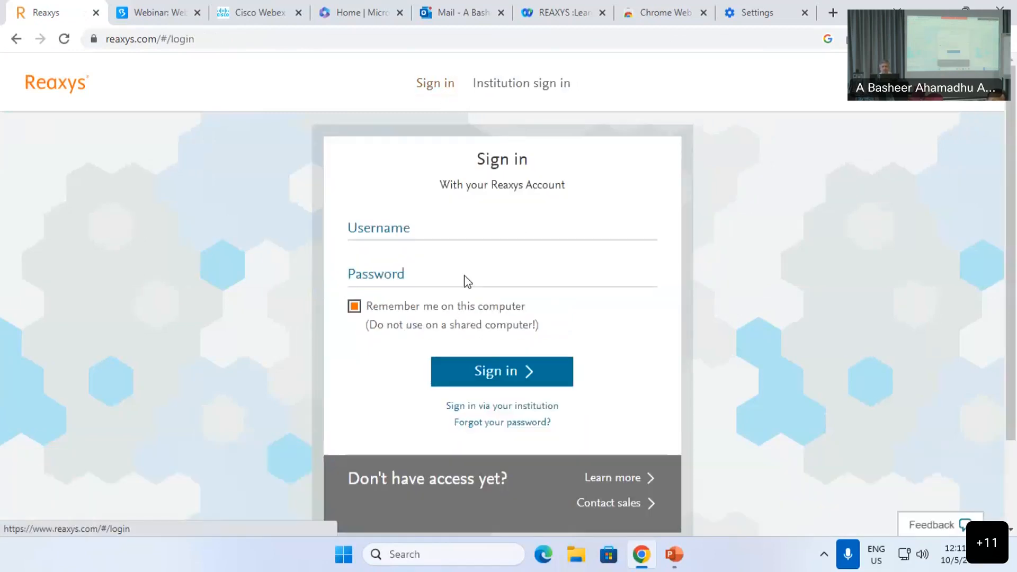
click(410, 254)
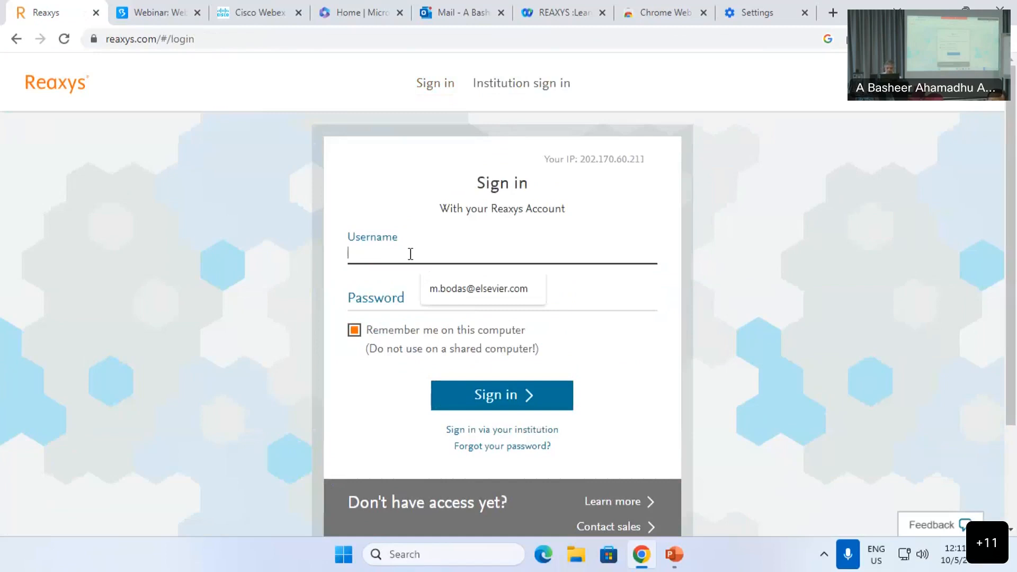
click(454, 289)
click(404, 301)
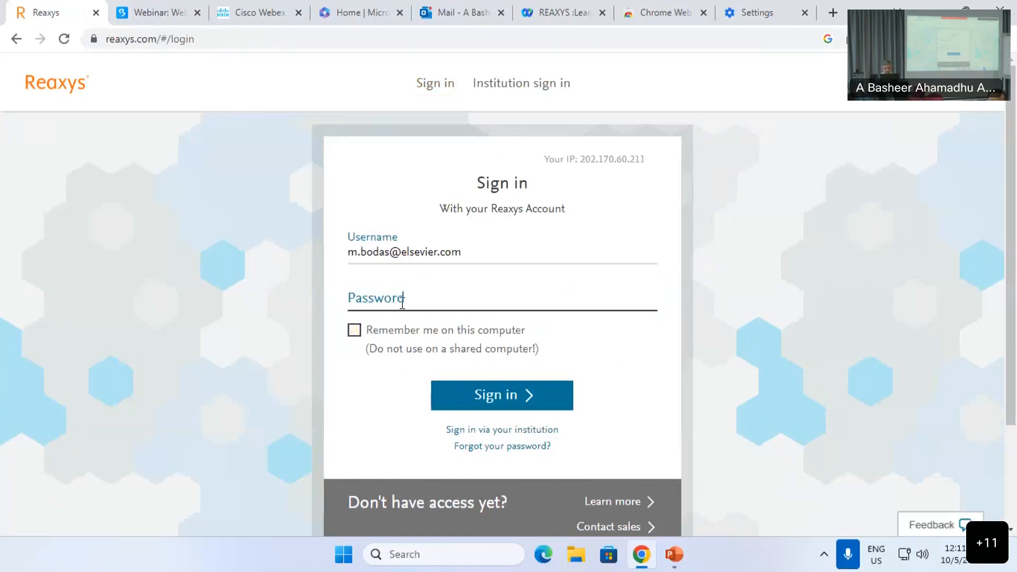
text(••••••••)
click(500, 394)
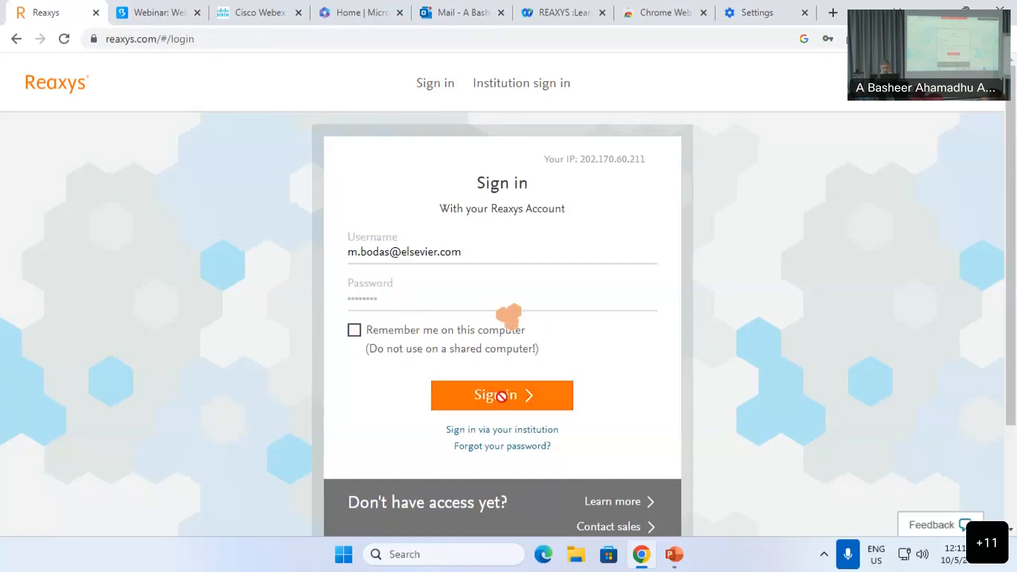
click(535, 298)
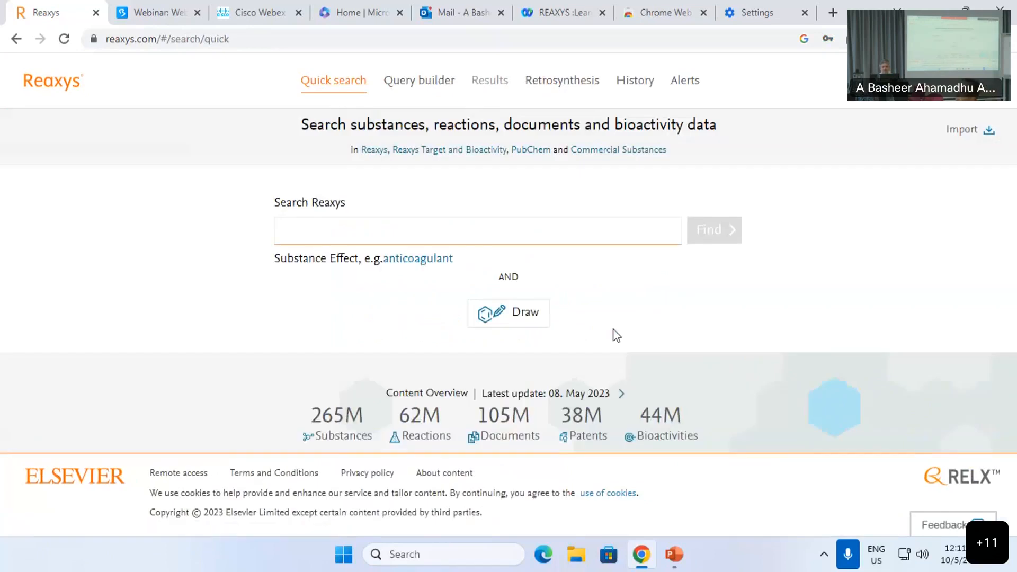
Step: In Query builder, add Isolated from Natural Source set to beetroot and search Substances
click(429, 83)
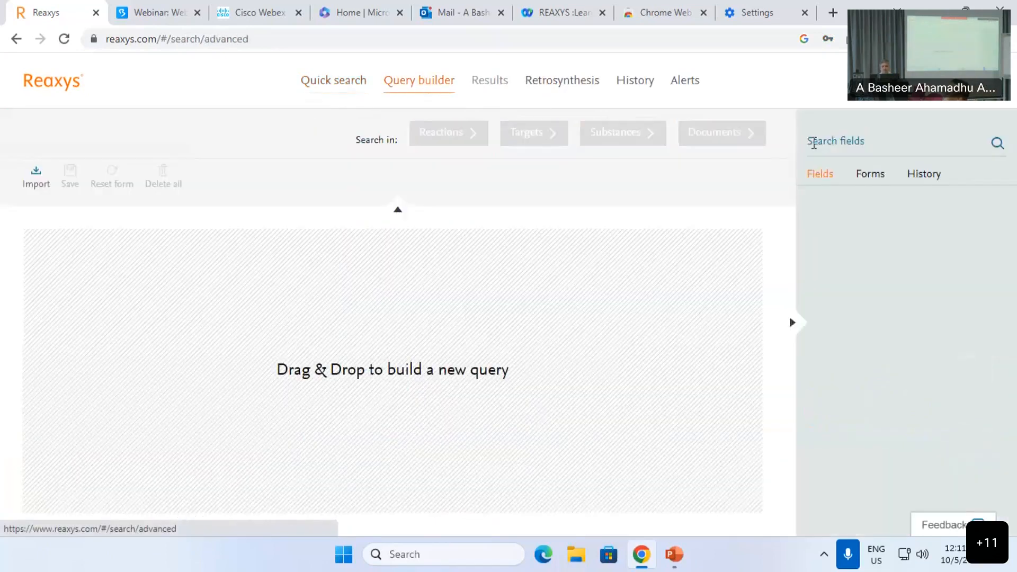
click(833, 145)
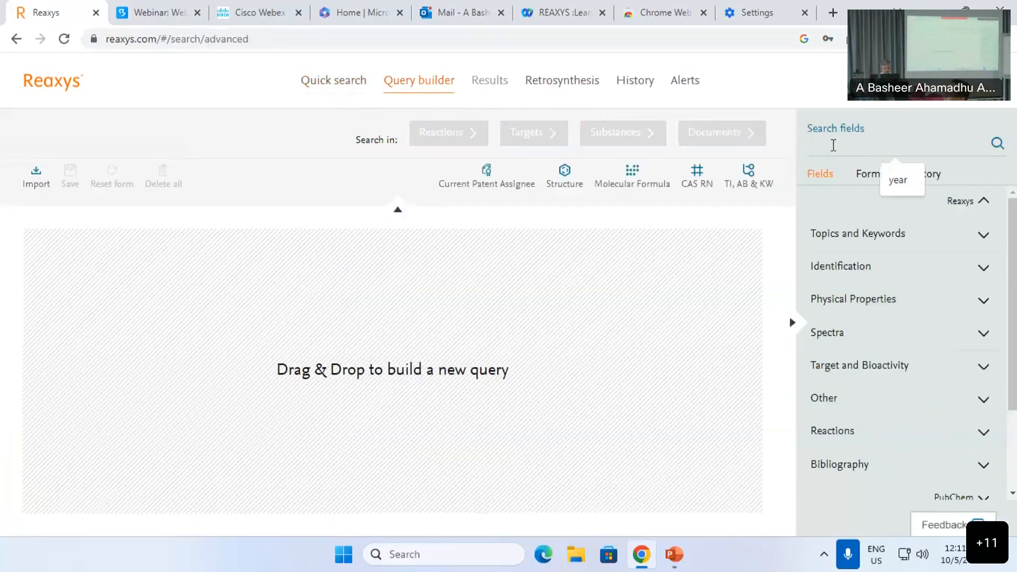
text(iso)
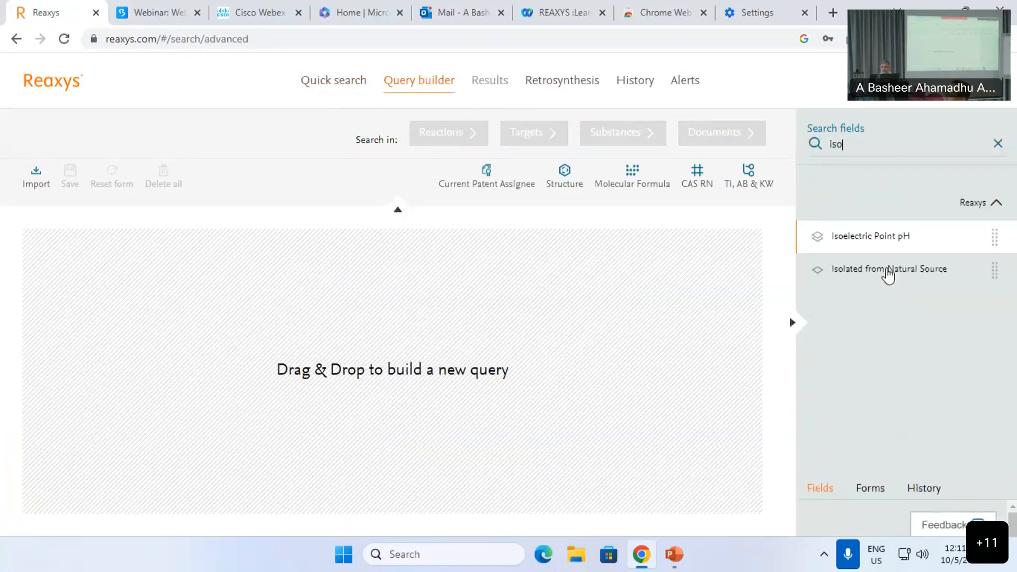
drag(881, 272, 307, 265)
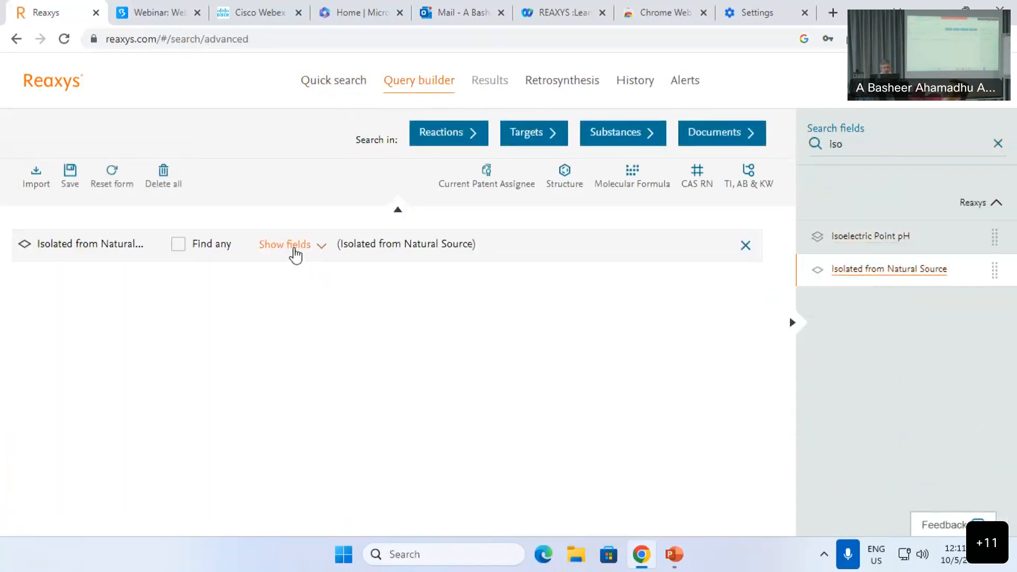
click(296, 255)
text(ga)
key(BackSpace)
key(BackSpace)
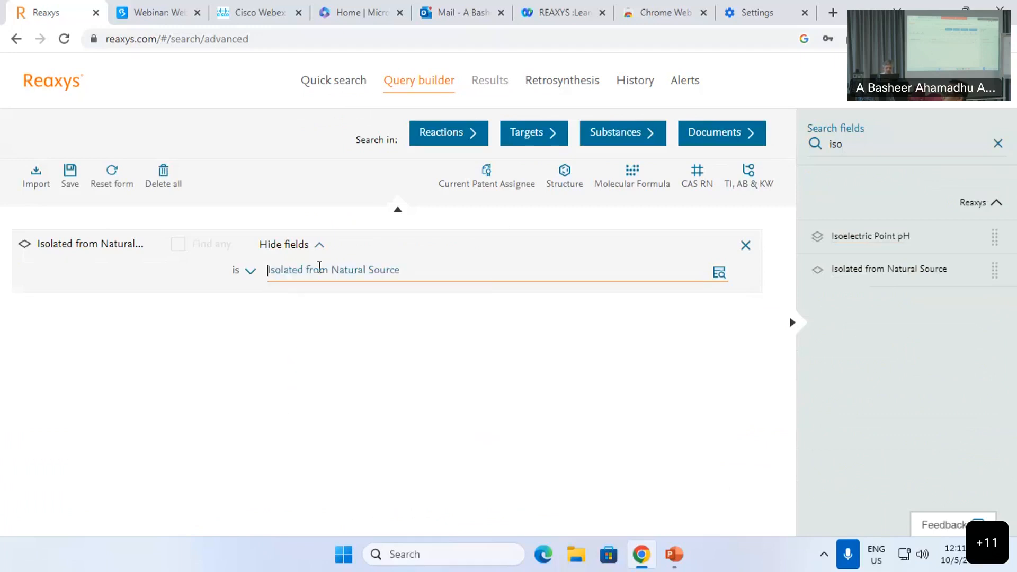
text(beet)
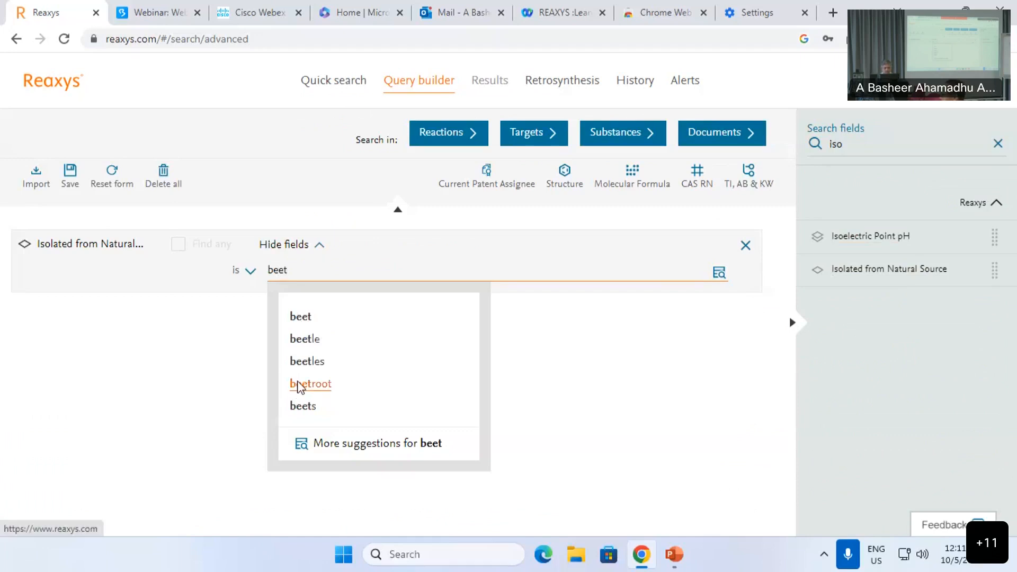
click(295, 384)
click(612, 136)
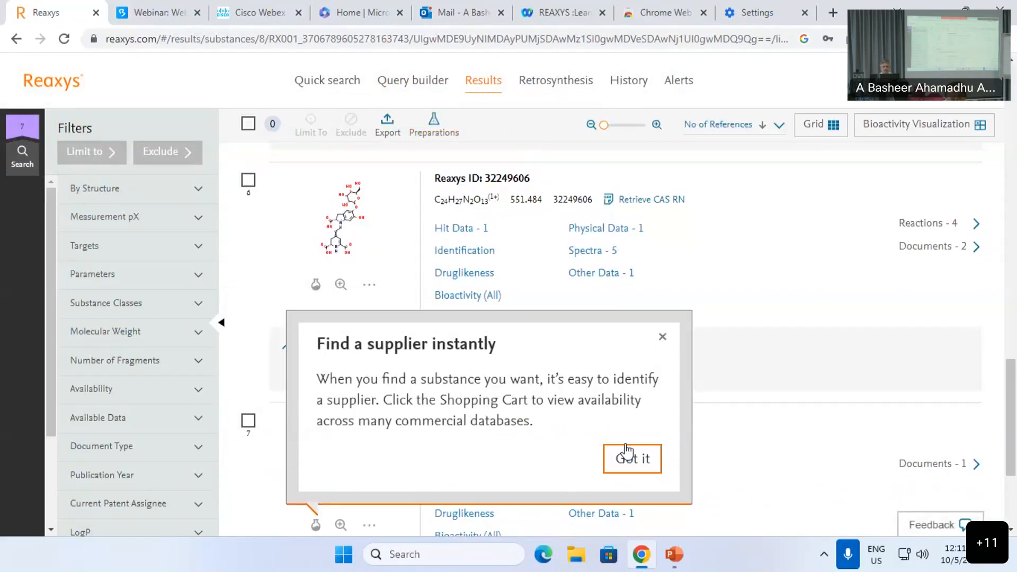
Step: Change the natural source to garlic and rerun the substance search
click(627, 451)
click(418, 81)
double_click(335, 271)
text(\)
key(BackSpace)
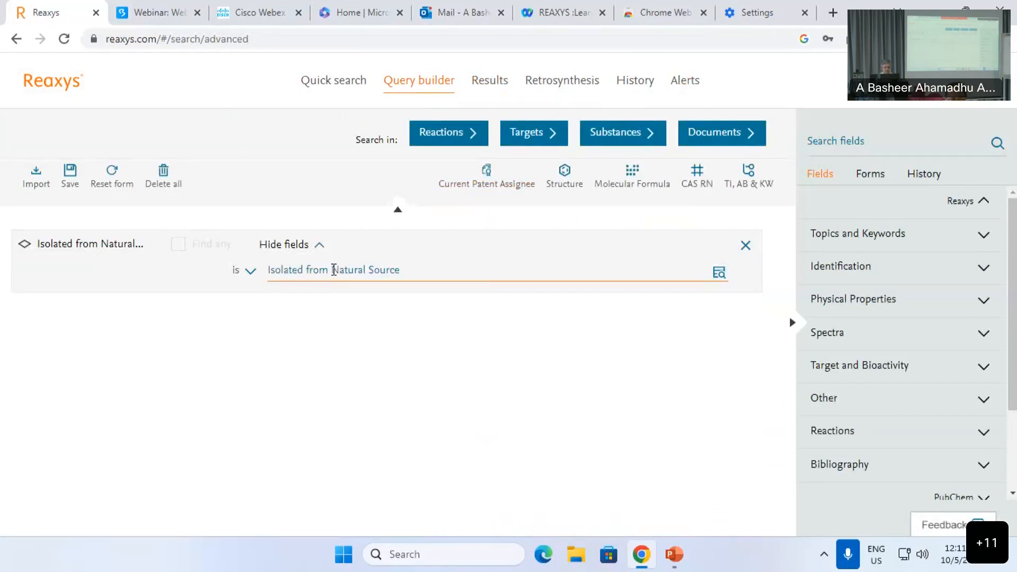
text(garlic)
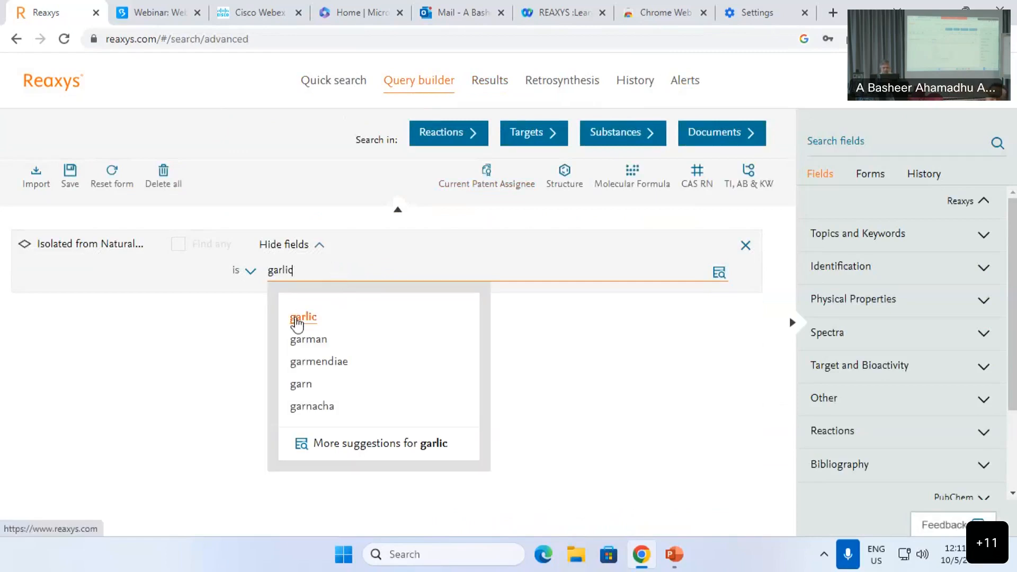
click(300, 318)
click(637, 149)
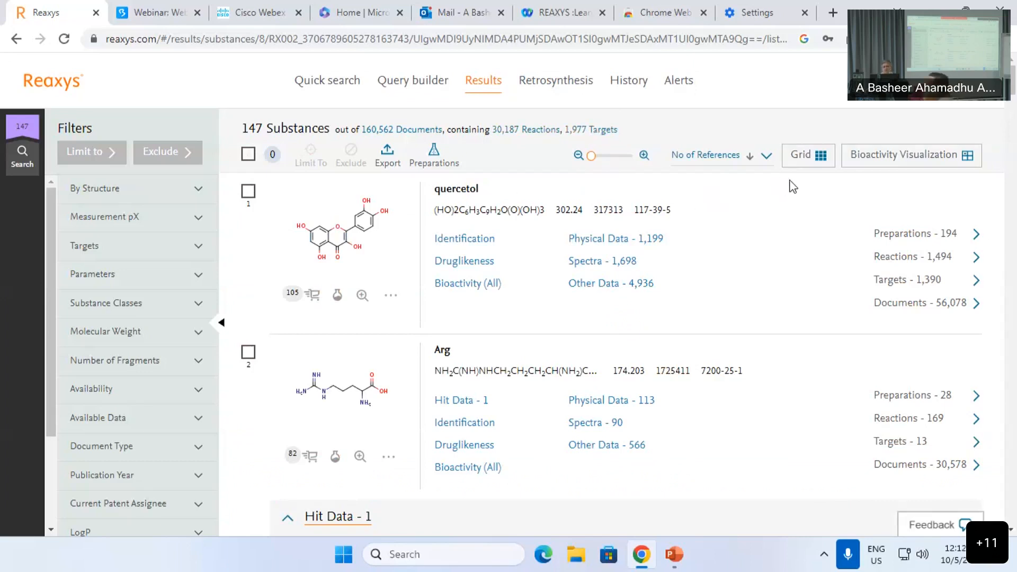
Step: Open the bioactivity heatmap with substances shown as structure drawings
click(874, 163)
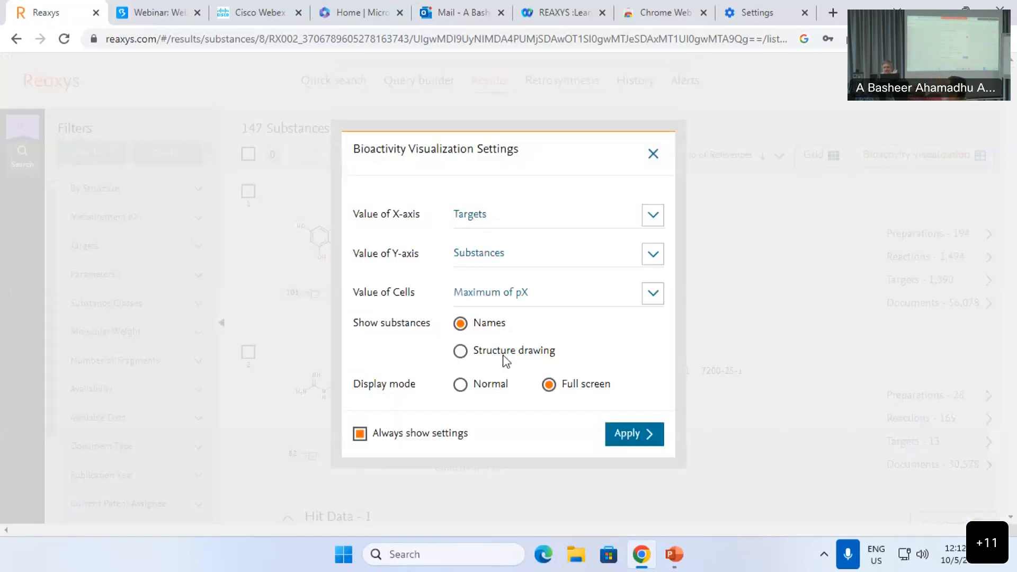
click(508, 354)
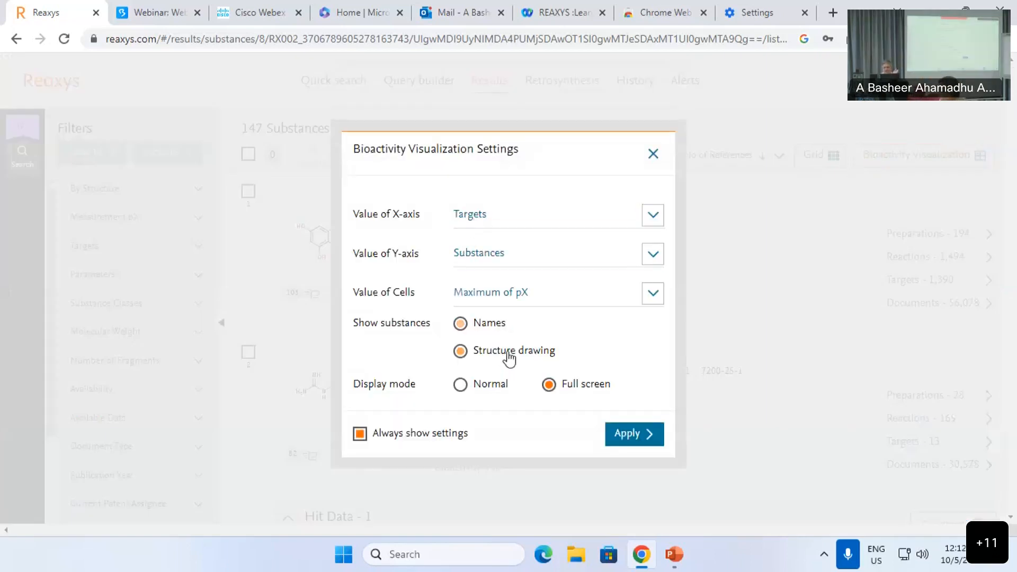
click(631, 436)
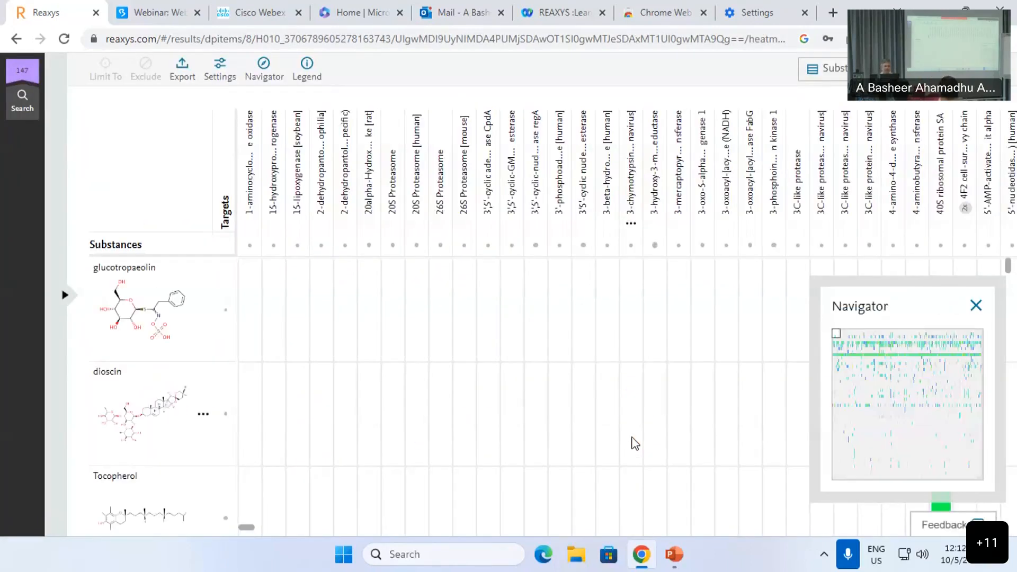
Step: Sort the heatmap by activity against 3',5'-cyclic-GMP phosphodiesterase and open quercetol's row options
mouse_move(169, 334)
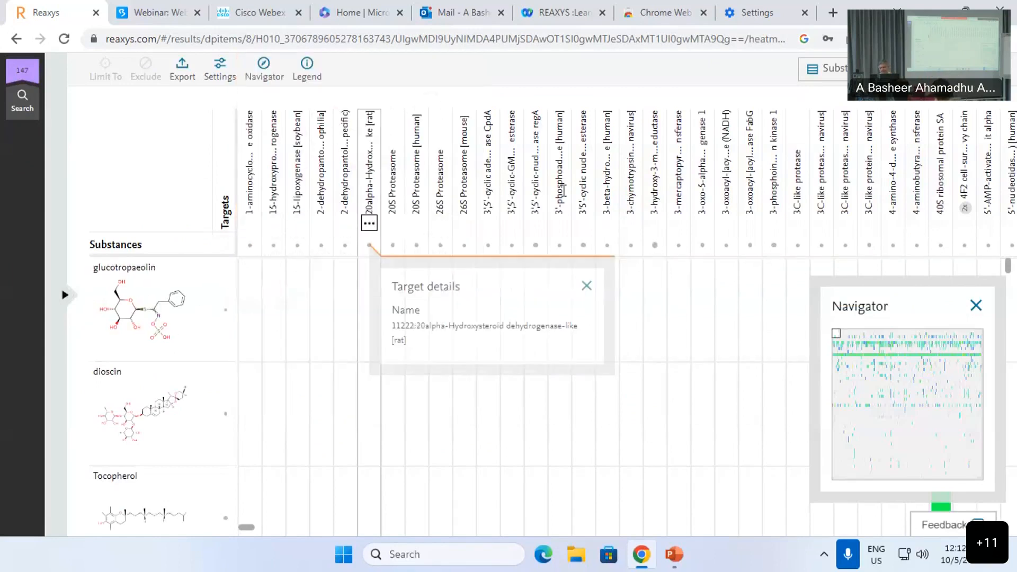
mouse_move(877, 158)
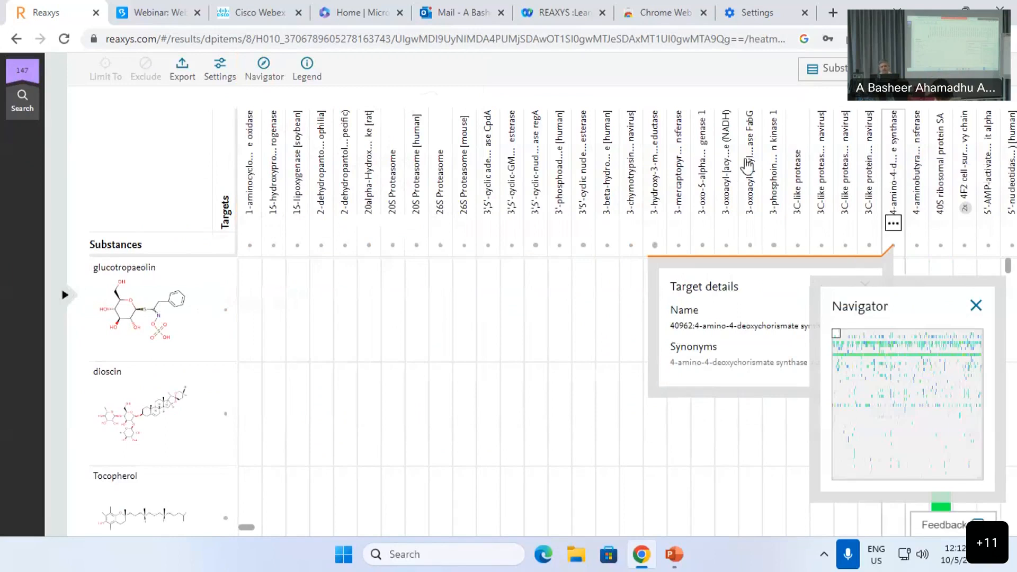
mouse_move(511, 201)
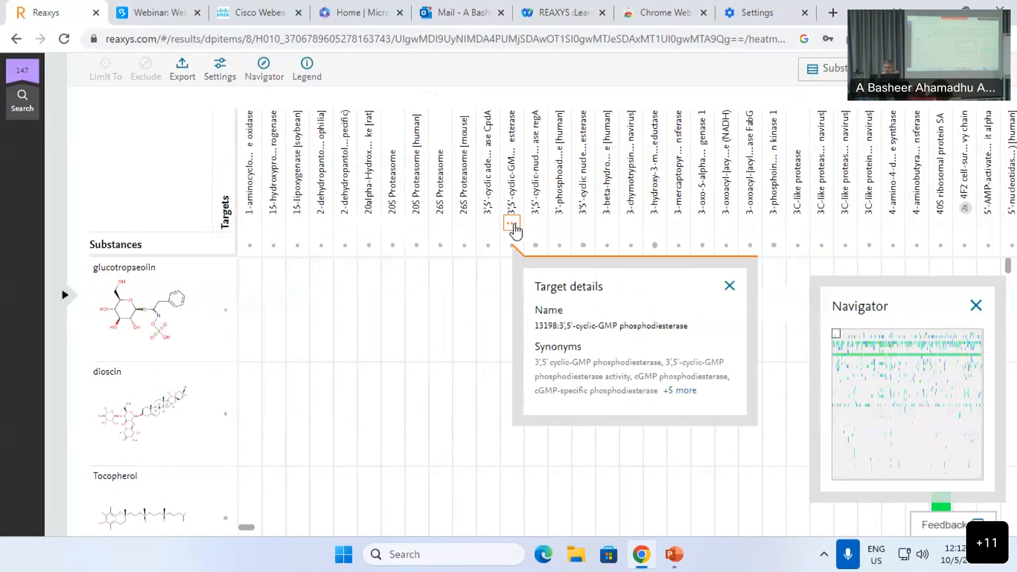
click(511, 226)
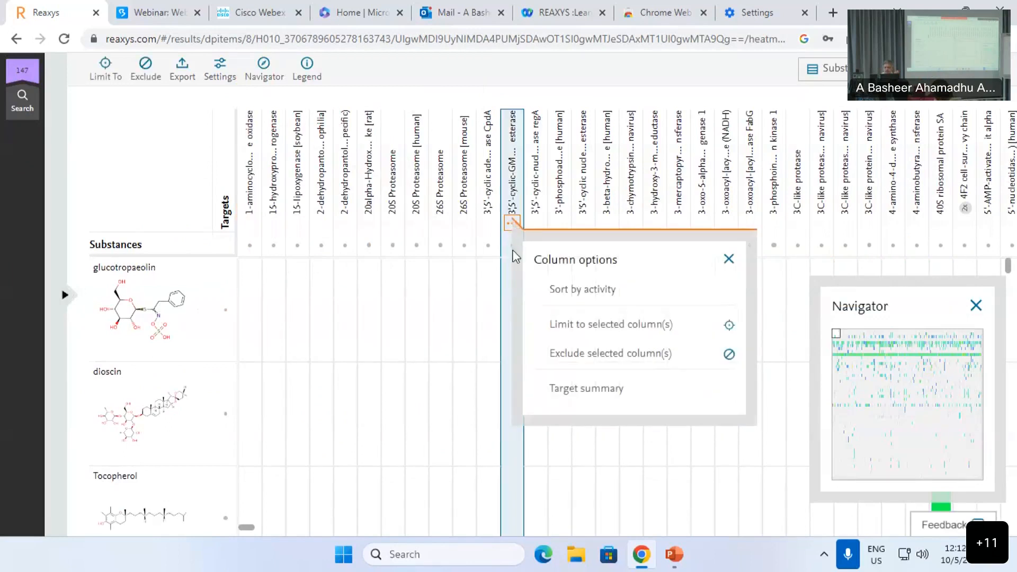
click(571, 294)
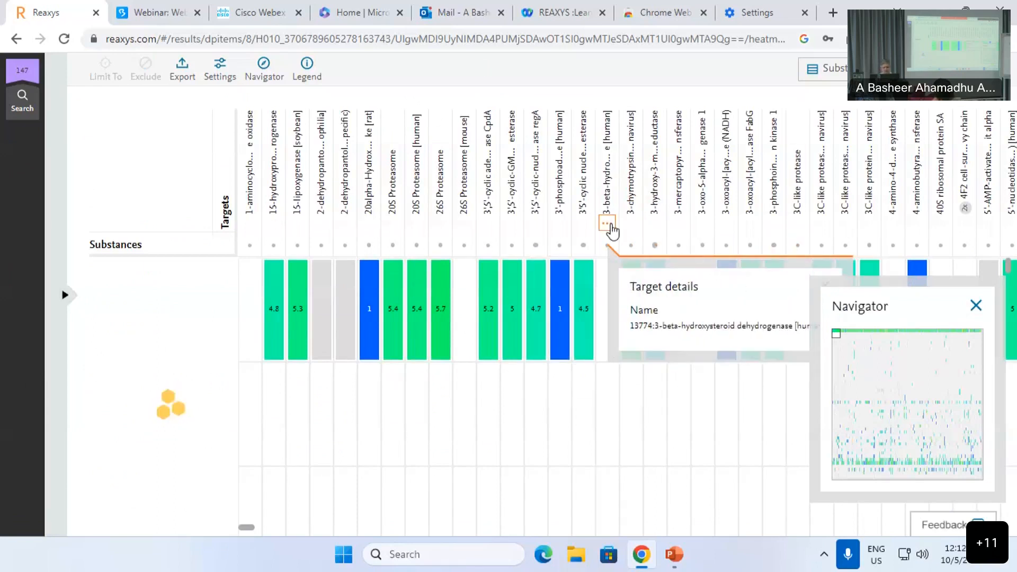
mouse_move(167, 347)
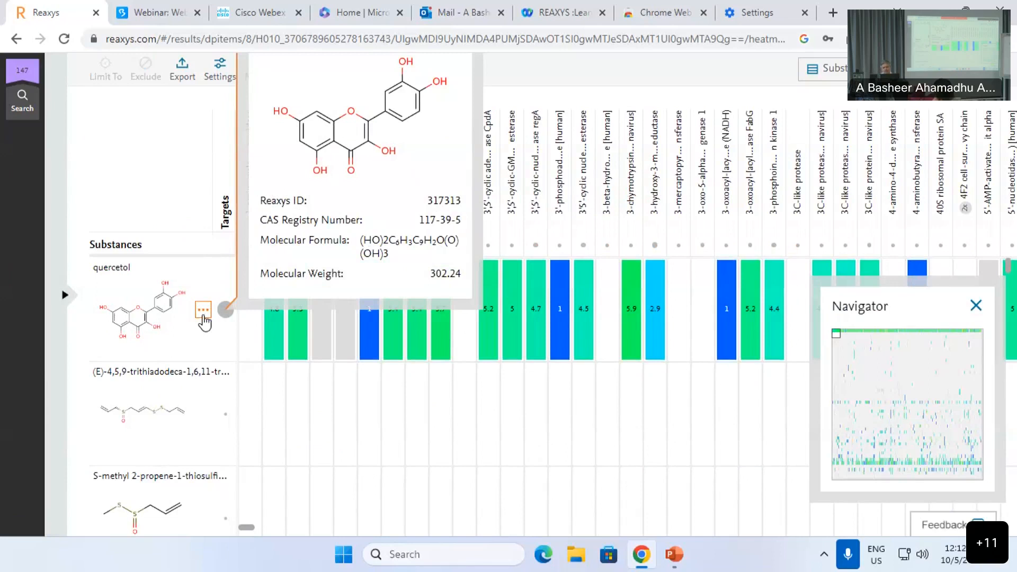
click(202, 313)
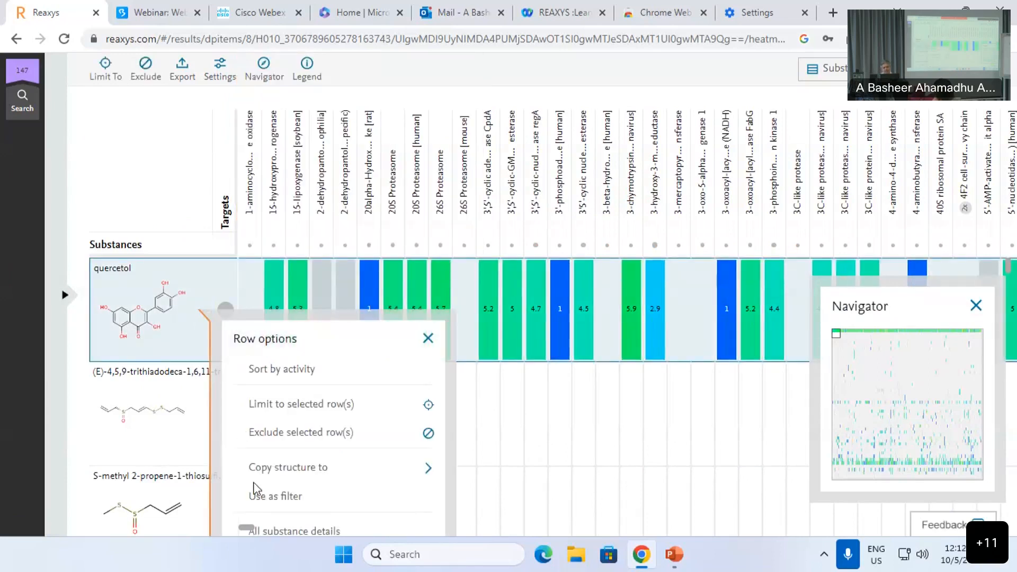
Step: Open quercetol's full substance details and expand its Isolated from Natural Source hit data
click(298, 531)
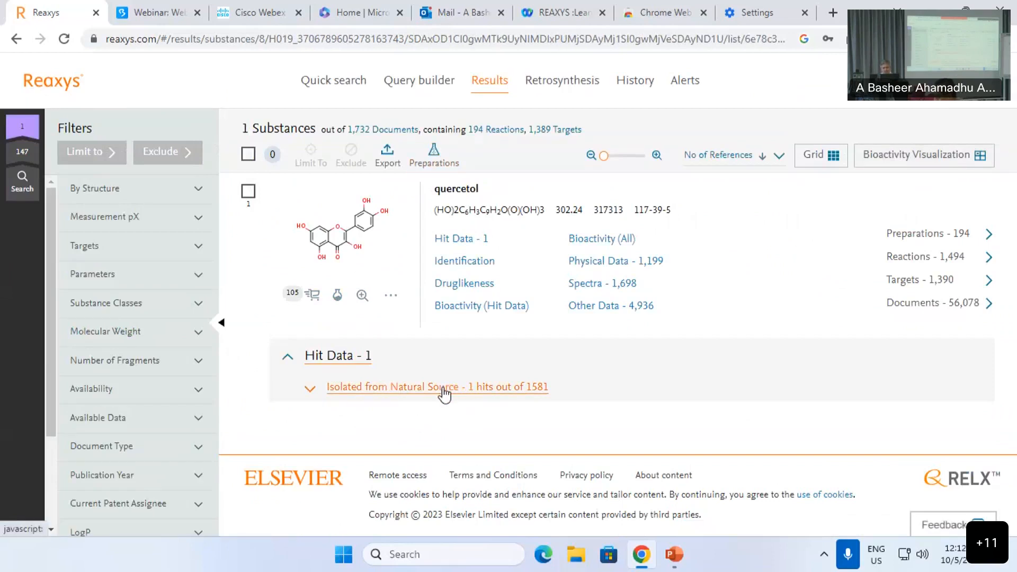
click(444, 389)
scroll(418, 392, down, 2)
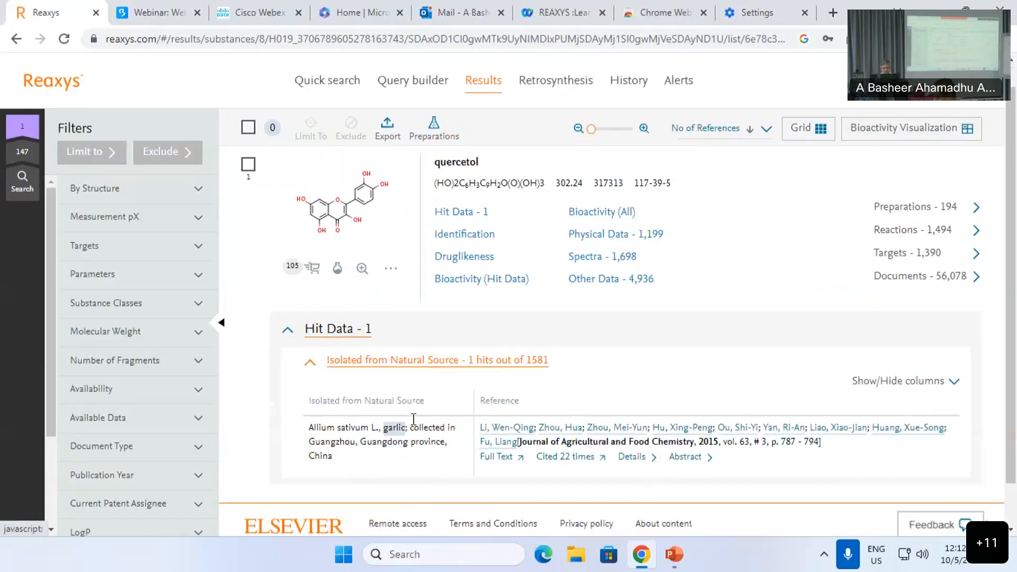
scroll(428, 367, up, 2)
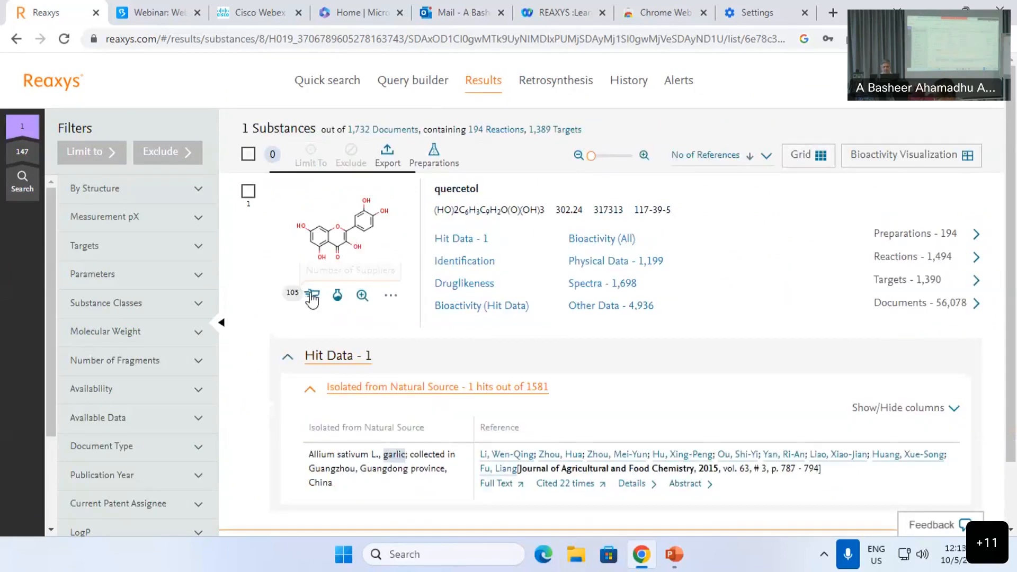
Step: Bring up the Synthesize options for quercetol
mouse_move(312, 295)
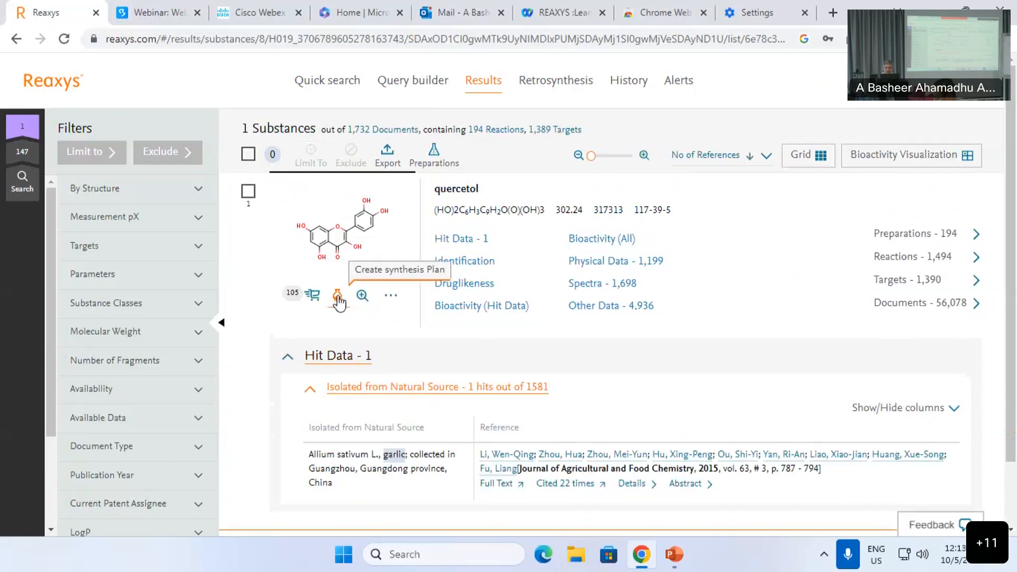
click(338, 297)
scroll(339, 303, down, 2)
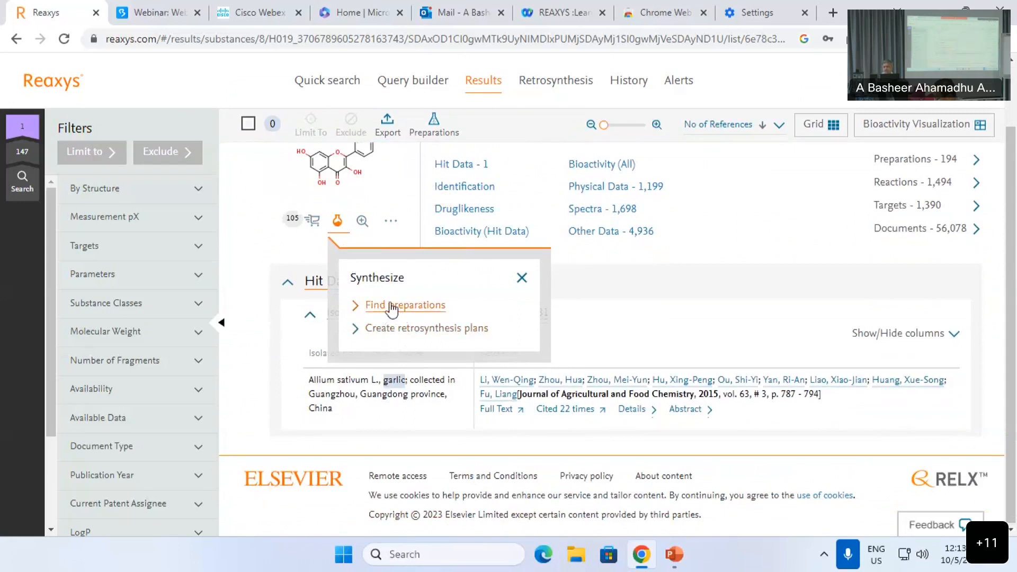
Step: Create retrosynthesis plans for quercetol using the default parameters
click(391, 331)
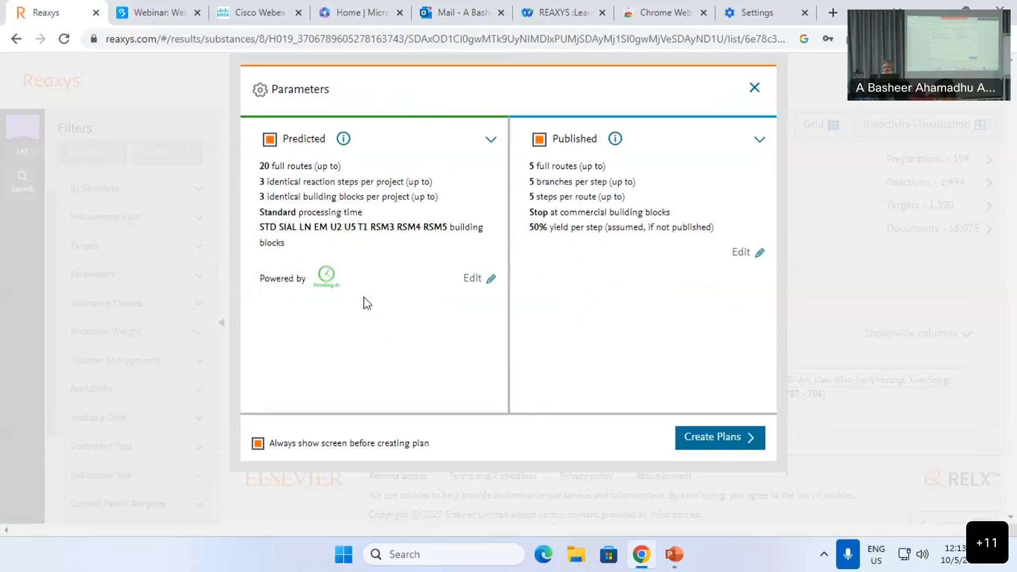
click(706, 442)
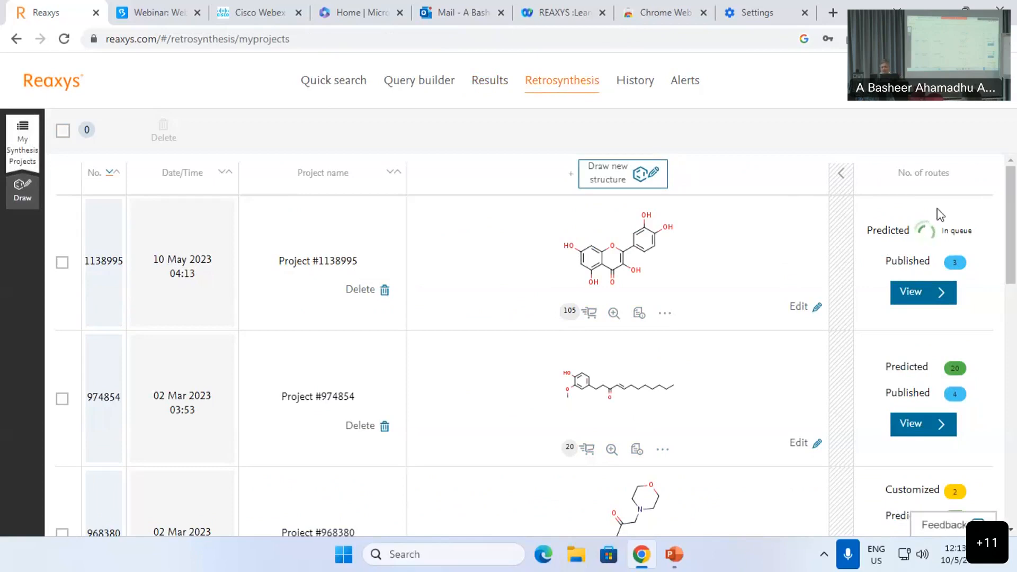
Step: Open the routes of Project #968380 and show the tree view of Predicted Route #6
scroll(912, 310, down, 2)
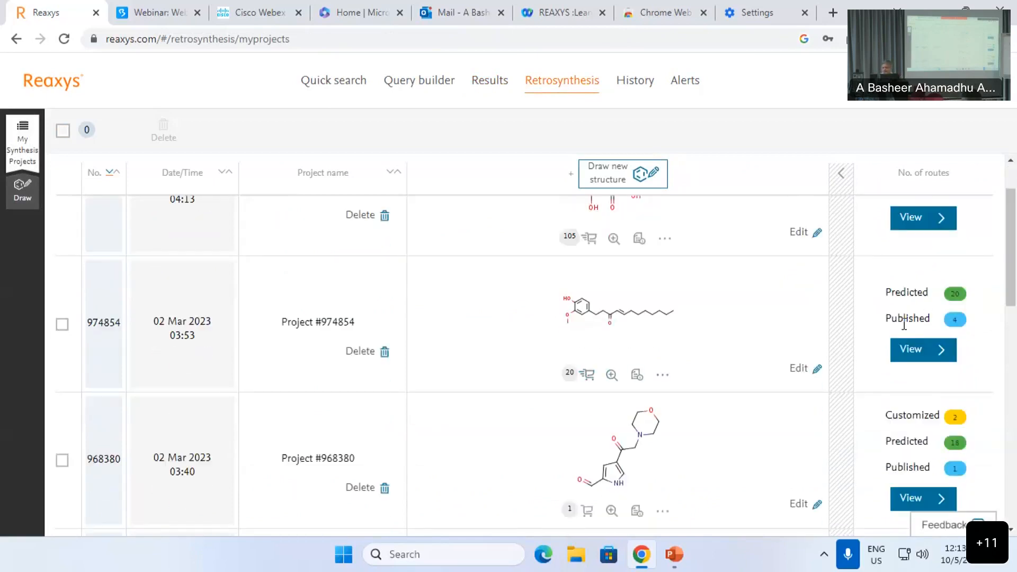
scroll(905, 325, down, 2)
scroll(638, 359, down, 3)
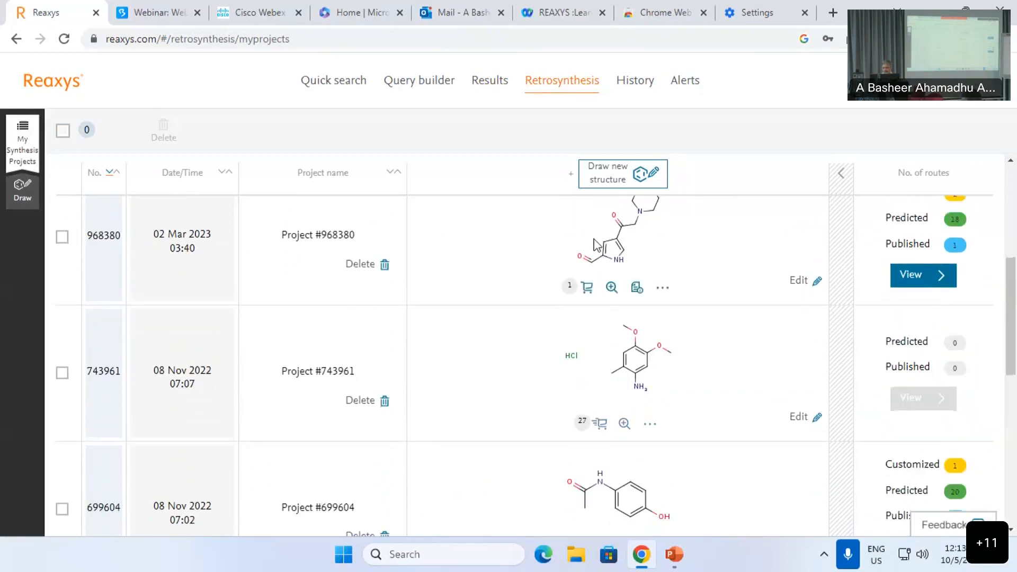
scroll(611, 301, up, 2)
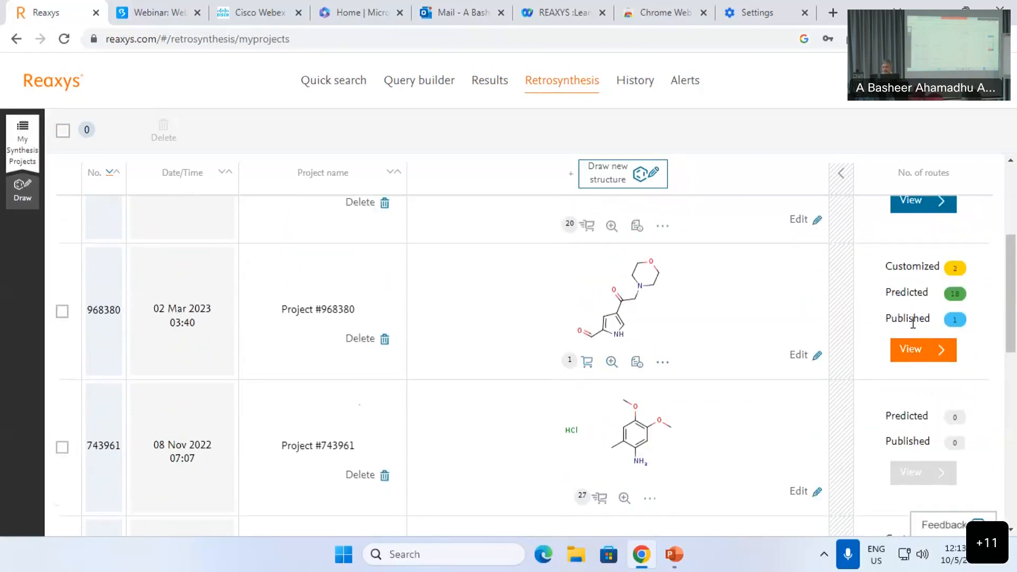
click(922, 351)
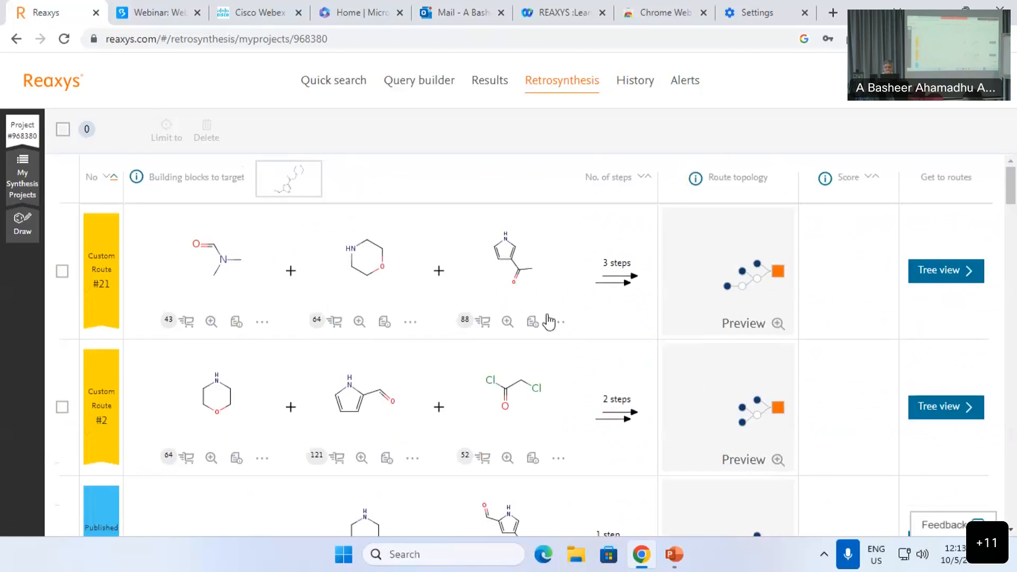
scroll(549, 321, down, 10)
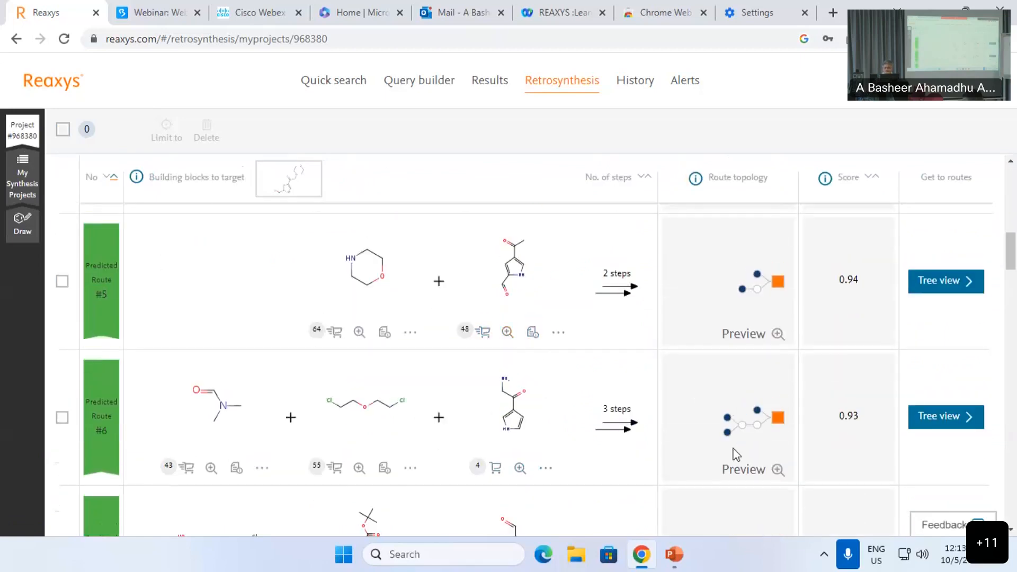
click(948, 421)
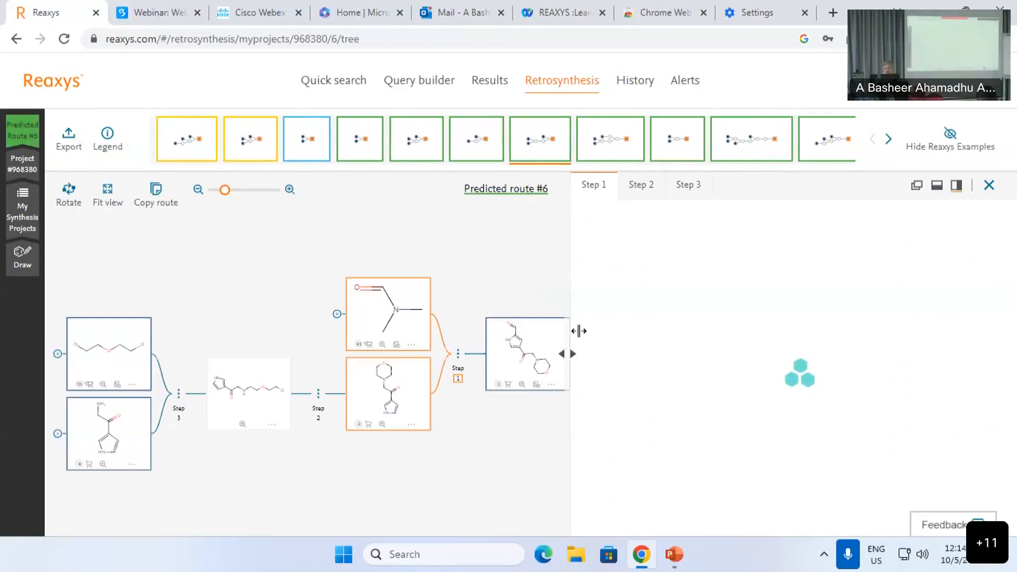
Step: Widen and reposition the route tree, then search routes for the amino-ketone pyrrole starting material
drag(565, 245, 640, 245)
drag(524, 241, 665, 231)
drag(335, 242, 350, 182)
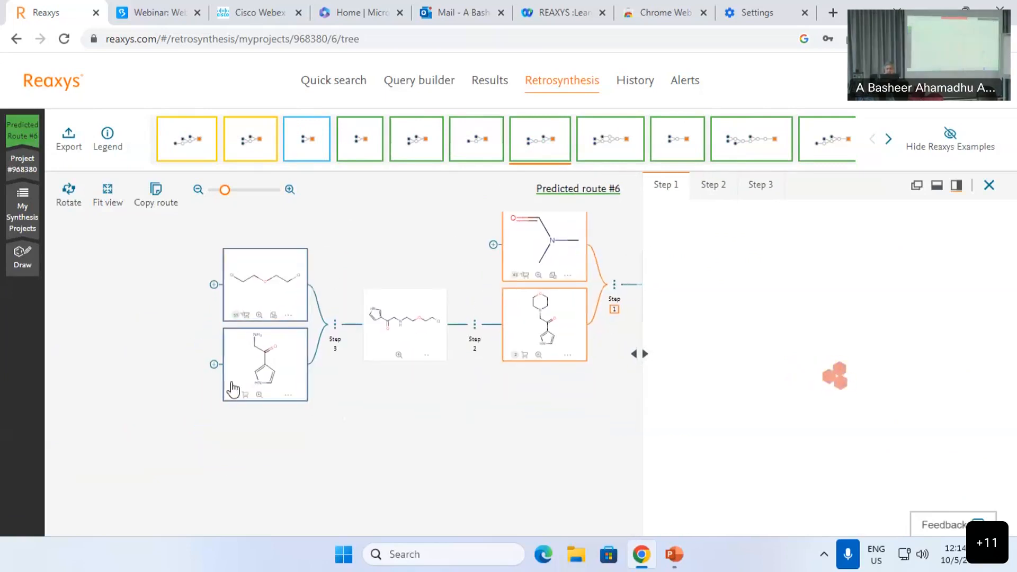
scroll(240, 386, up, 2)
scroll(280, 416, up, 2)
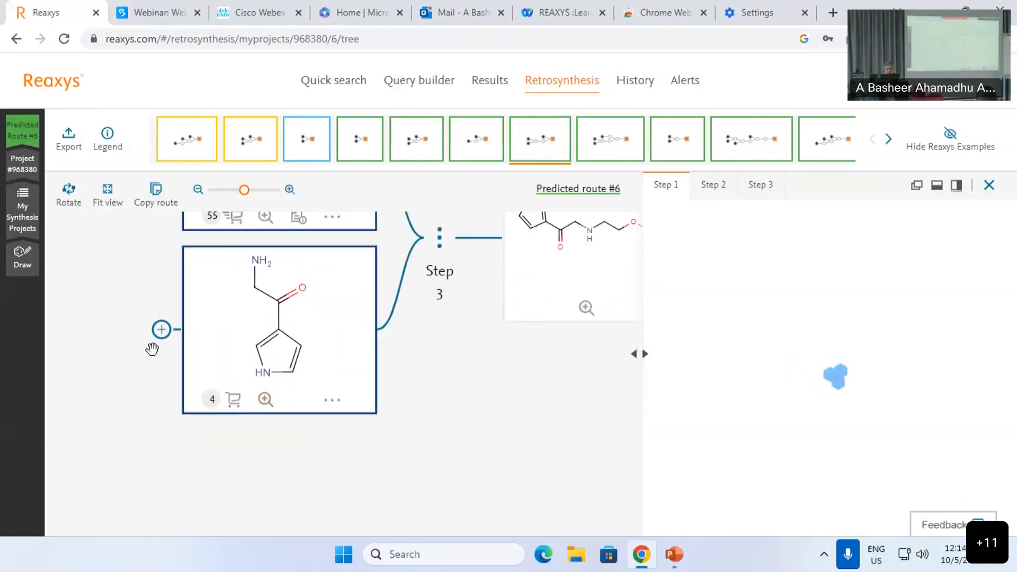
mouse_move(234, 403)
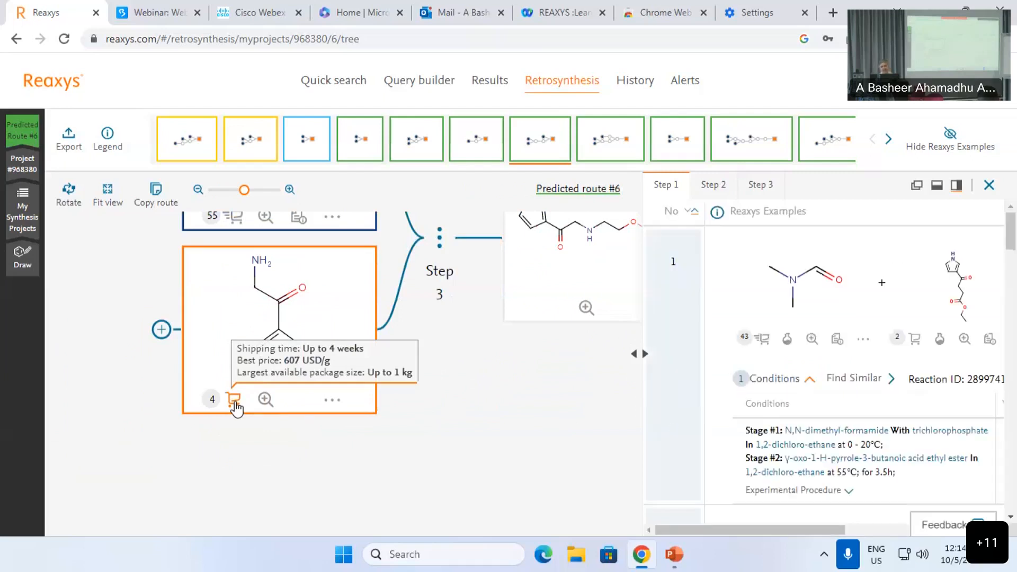
click(161, 330)
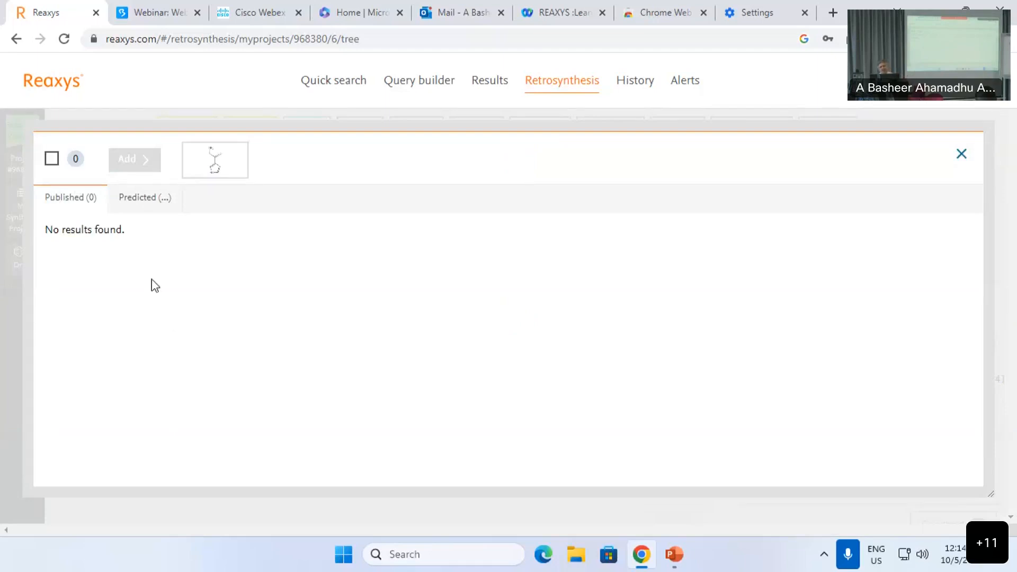
Step: View predicted routes for the building block, then close them and centre the tree on Step 2
click(142, 204)
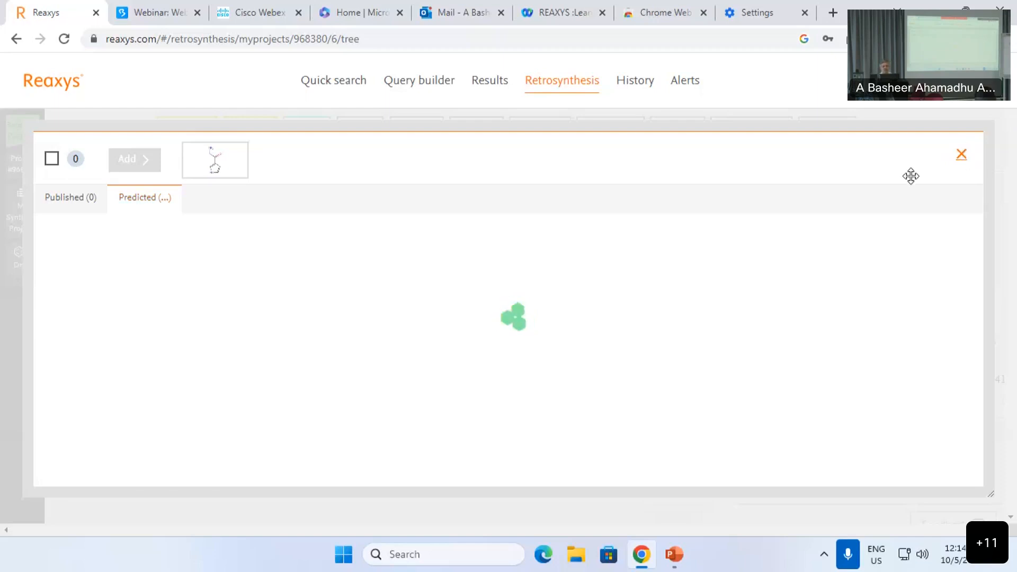
click(962, 157)
scroll(517, 352, down, 3)
drag(519, 356, 195, 396)
scroll(450, 418, down, 2)
drag(512, 423, 478, 389)
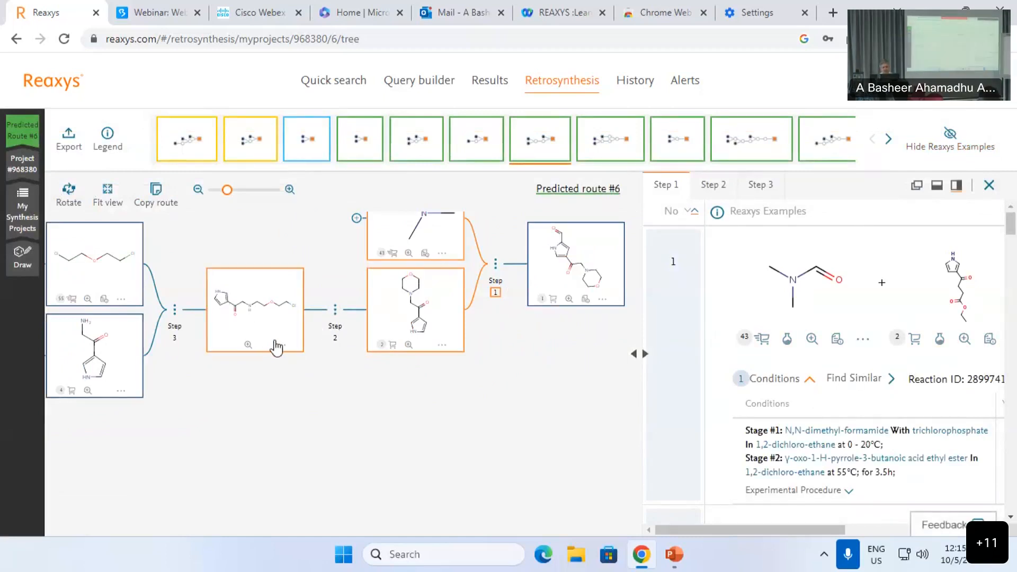
Step: Centre Step 3 of route #6 in the tree and show its conditions and literature examples
scroll(272, 344, up, 2)
drag(373, 428, 358, 470)
scroll(325, 418, down, 1)
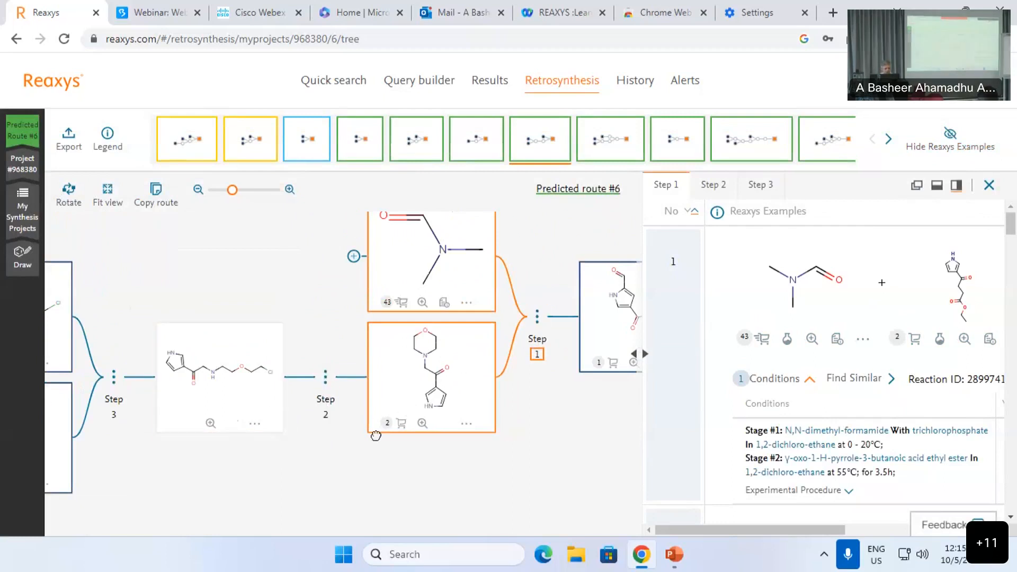
drag(274, 408, 419, 397)
scroll(194, 388, up, 1)
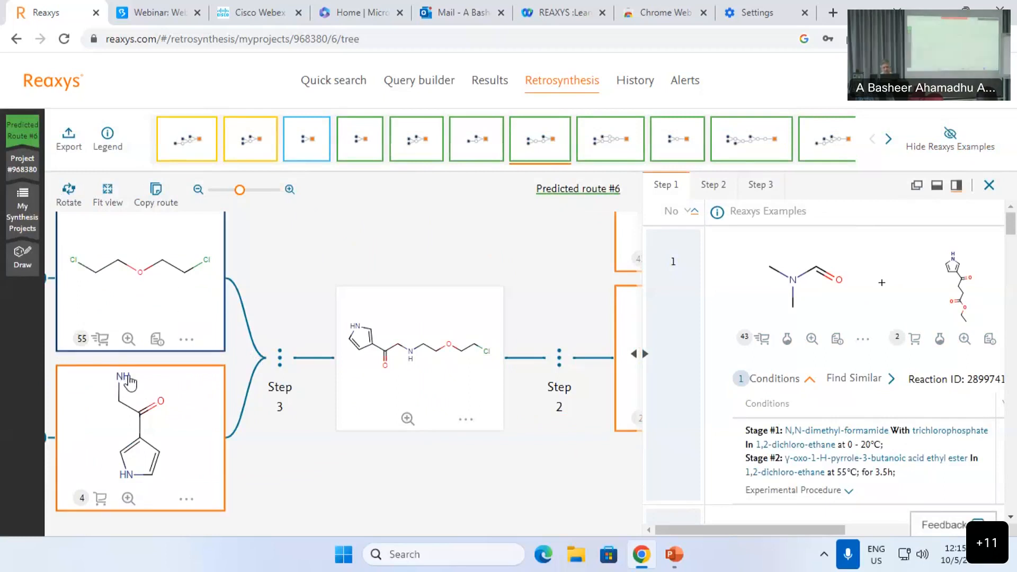
drag(261, 368, 244, 360)
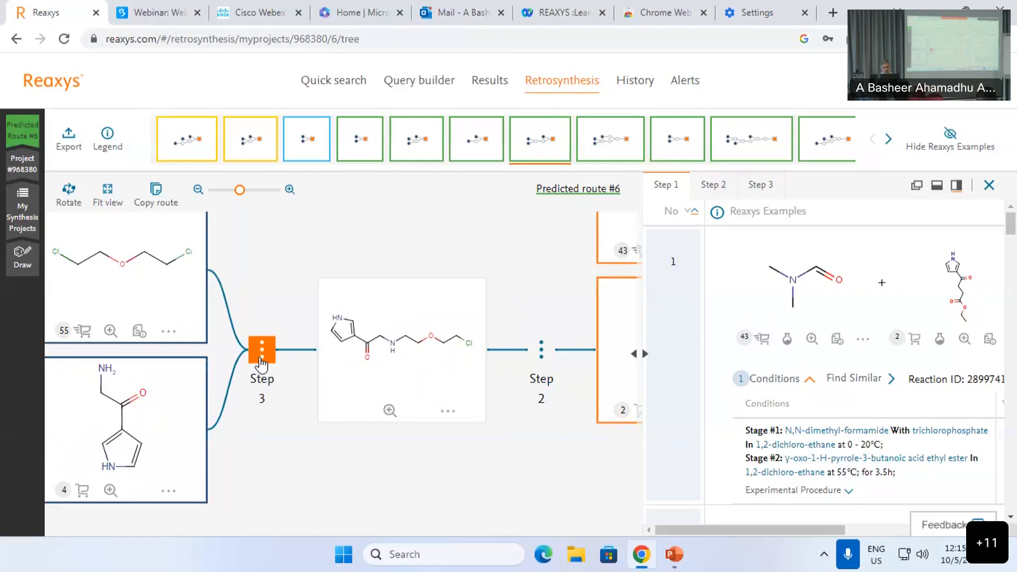
click(261, 360)
click(335, 241)
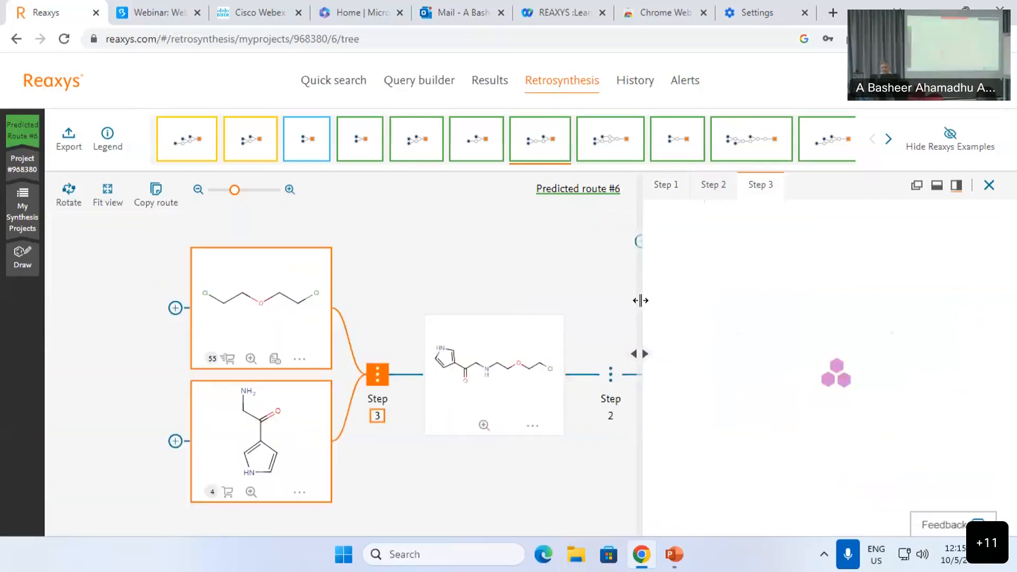
Step: Widen the conditions panel and expand the example's experimental procedure (K2CO3, DMF, 95.3% yield)
drag(641, 300, 461, 302)
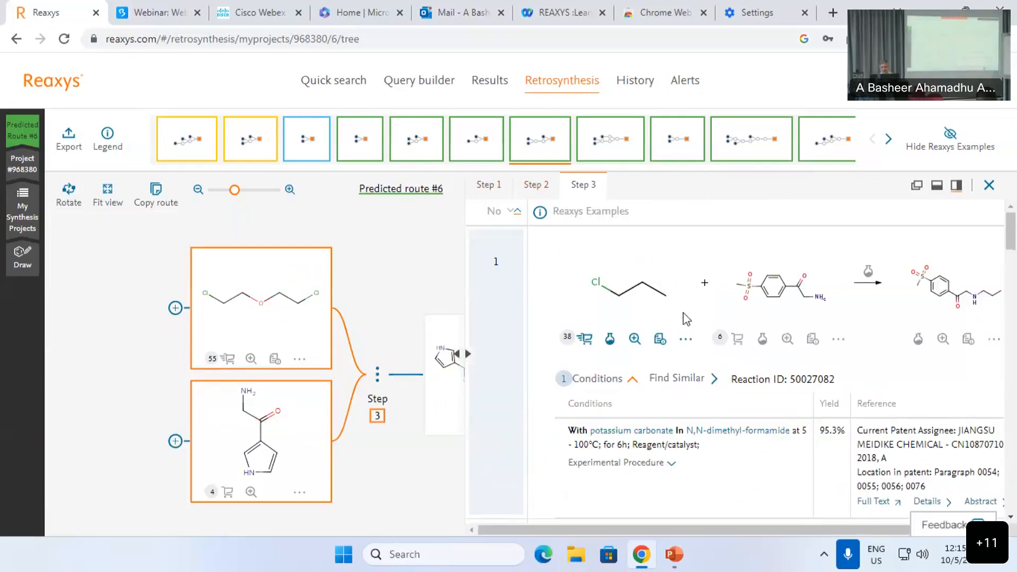
scroll(715, 436, down, 1)
click(644, 389)
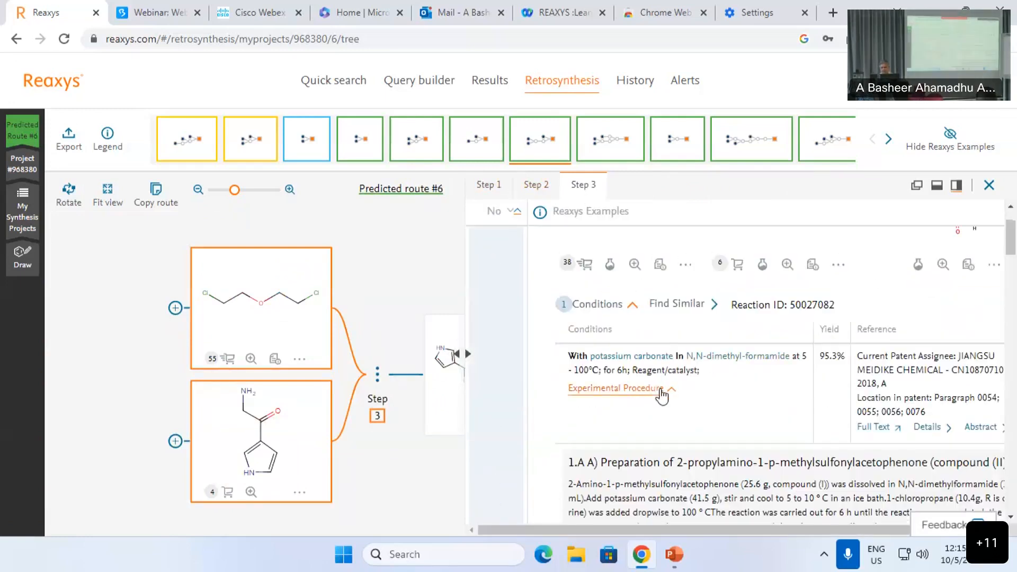
scroll(662, 395, up, 1)
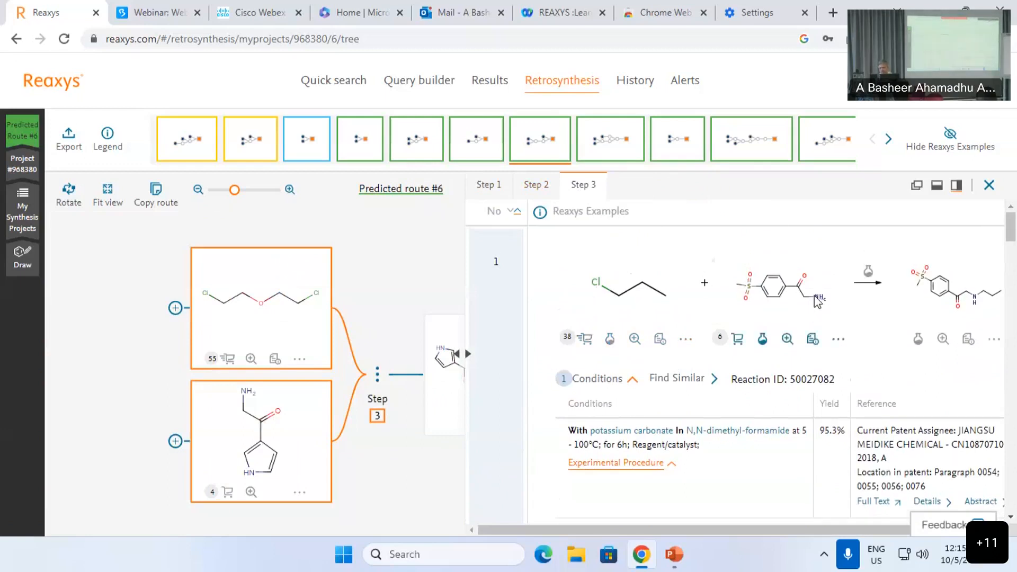
scroll(824, 358, down, 1)
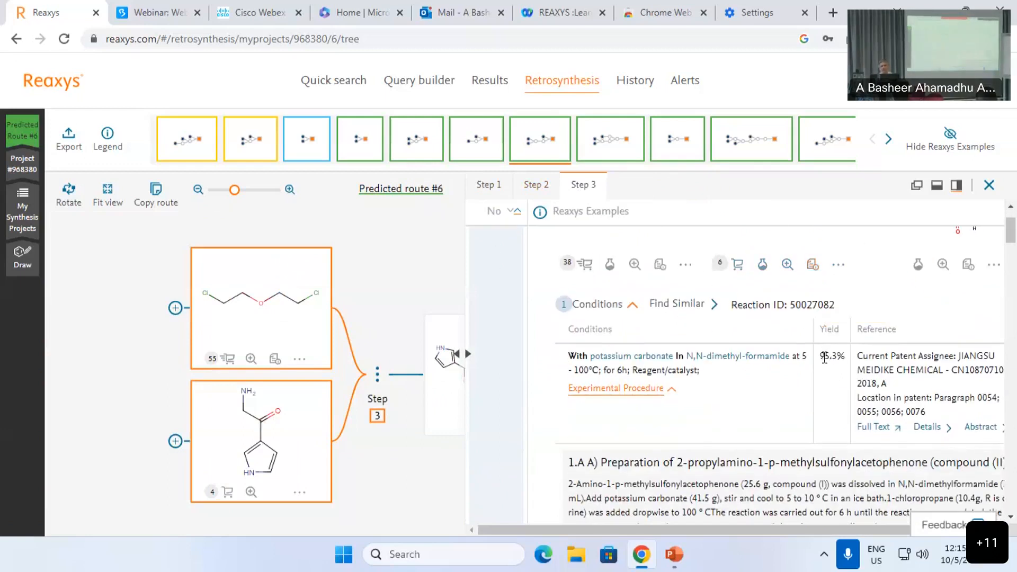
scroll(824, 358, down, 1)
Step: Pan the route tree to show the Step 3 product, then back toward its reactants
drag(406, 431, 218, 370)
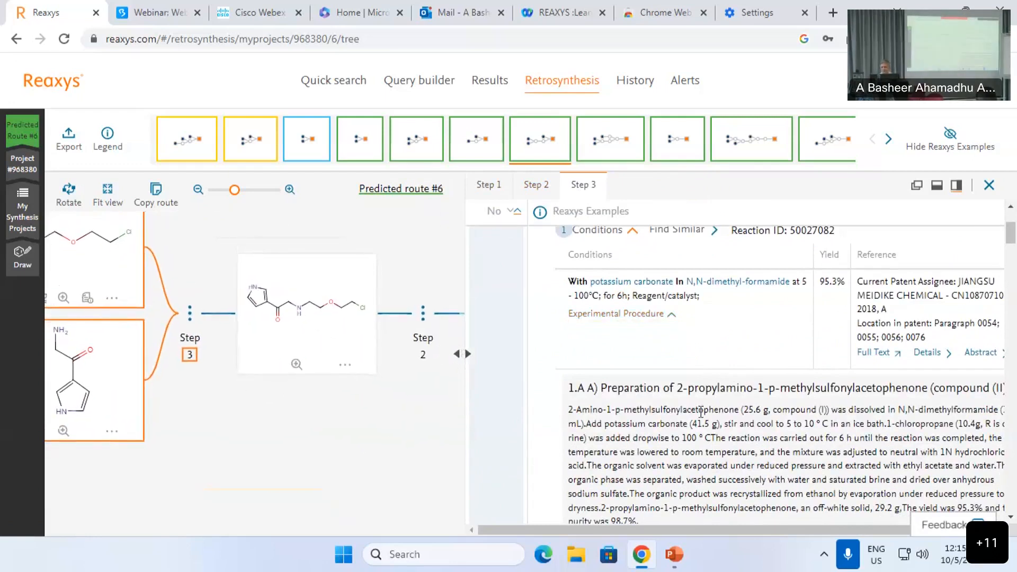
scroll(185, 257, up, 2)
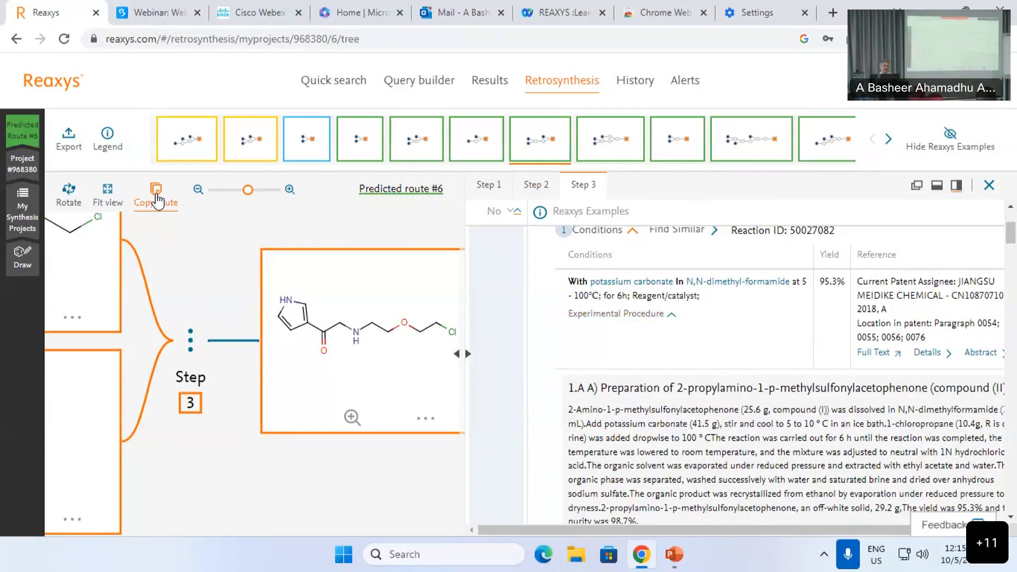
drag(257, 448, 351, 446)
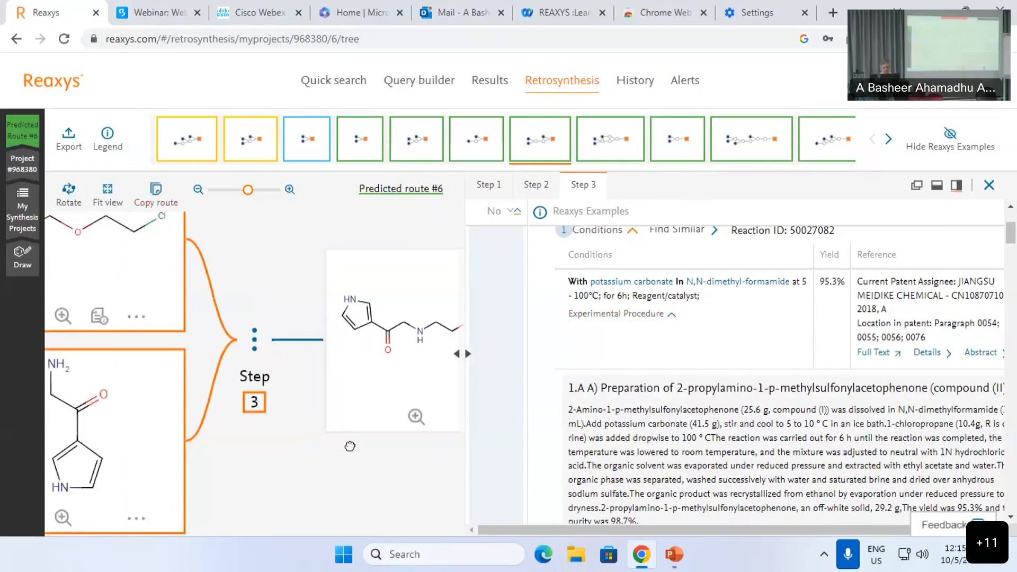
mouse_move(39, 147)
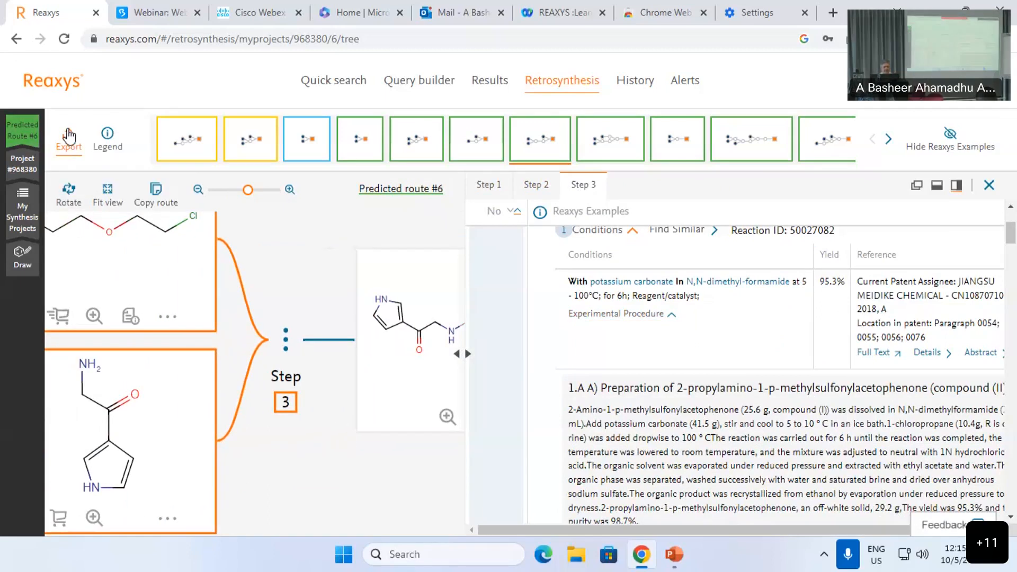
click(69, 135)
click(447, 215)
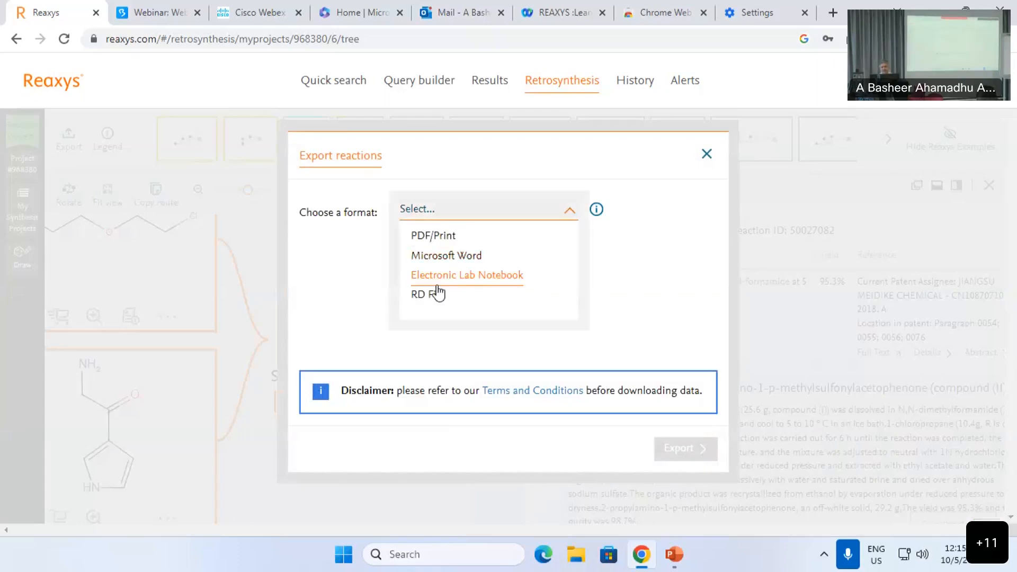
click(433, 236)
click(442, 295)
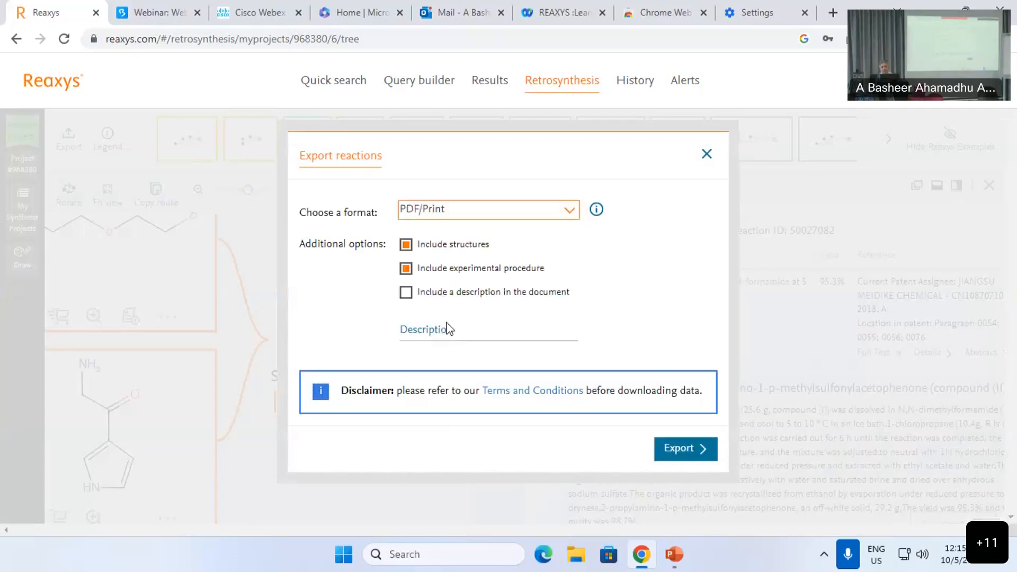
click(442, 333)
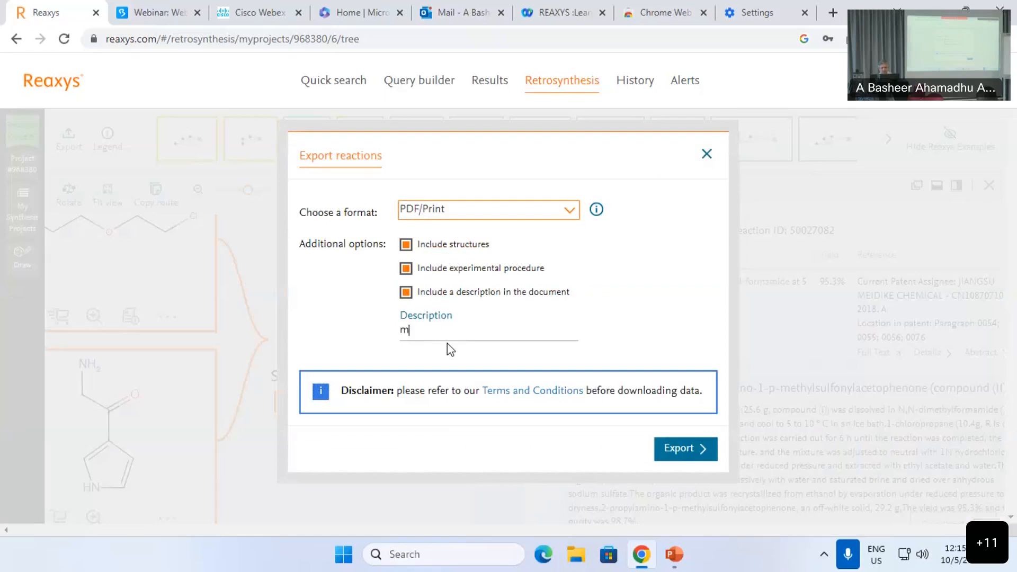
click(706, 154)
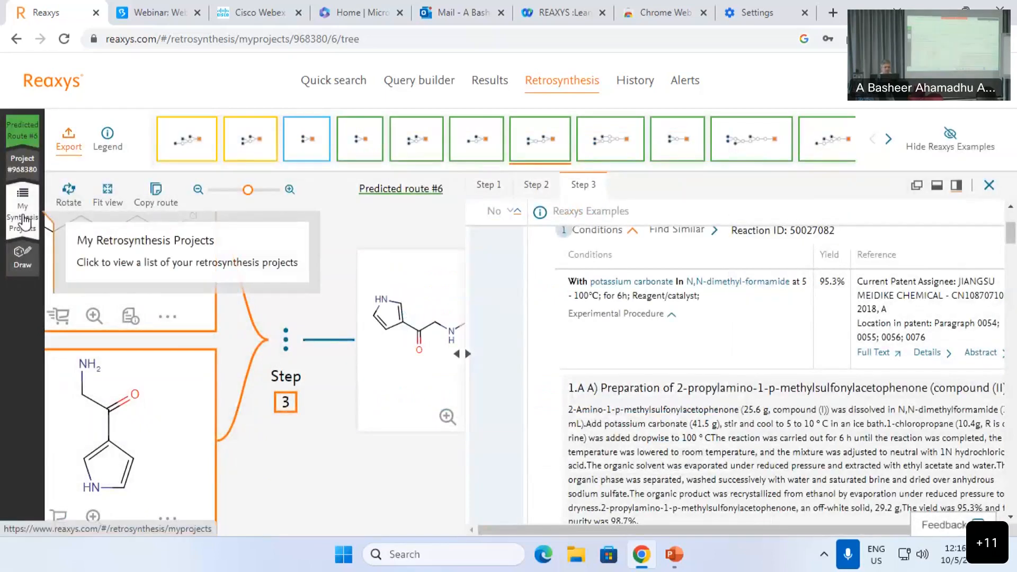
Step: Open the My Synthesis Projects list and browse it
click(24, 222)
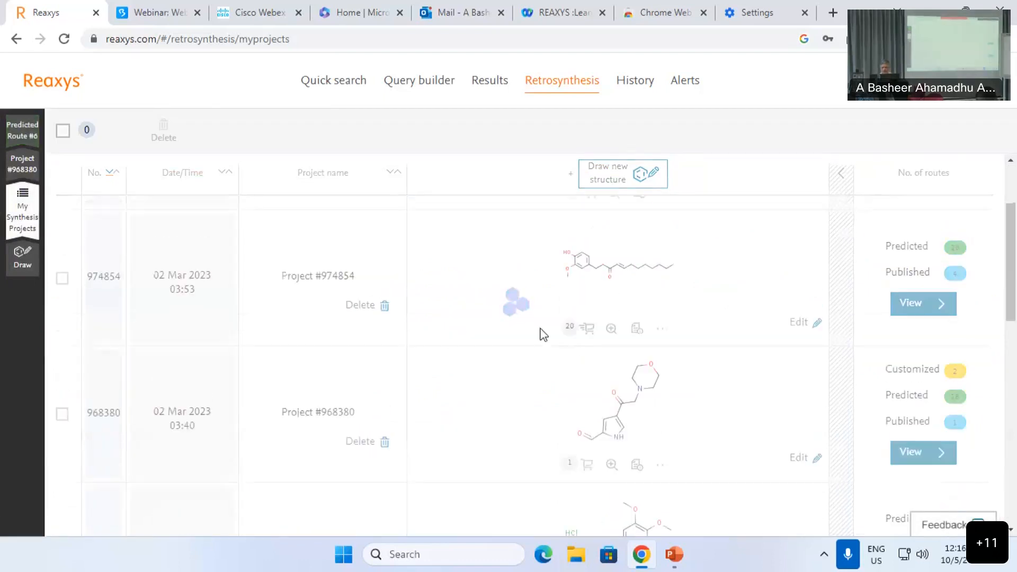
scroll(625, 427, down, 8)
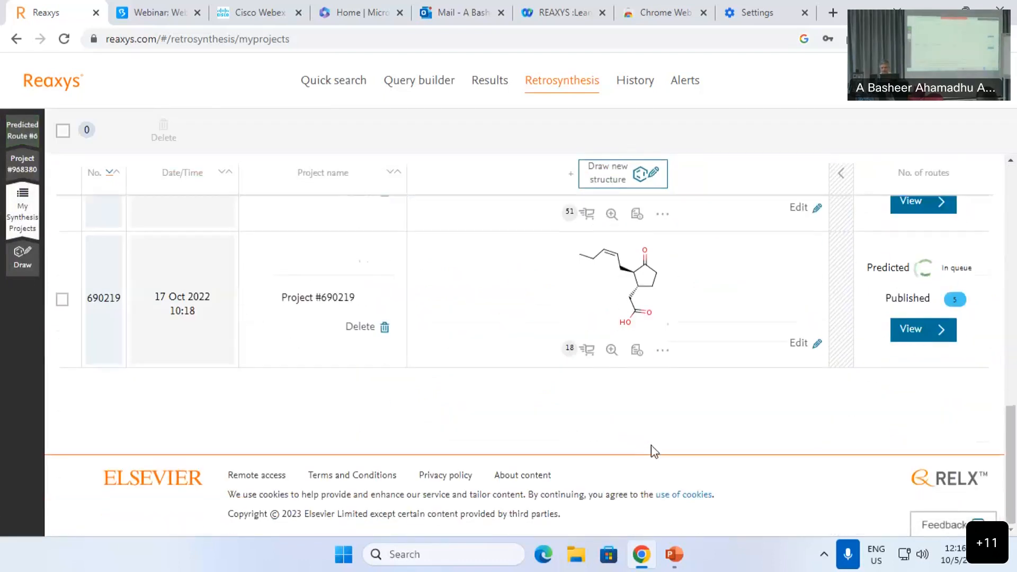
scroll(683, 450, up, 3)
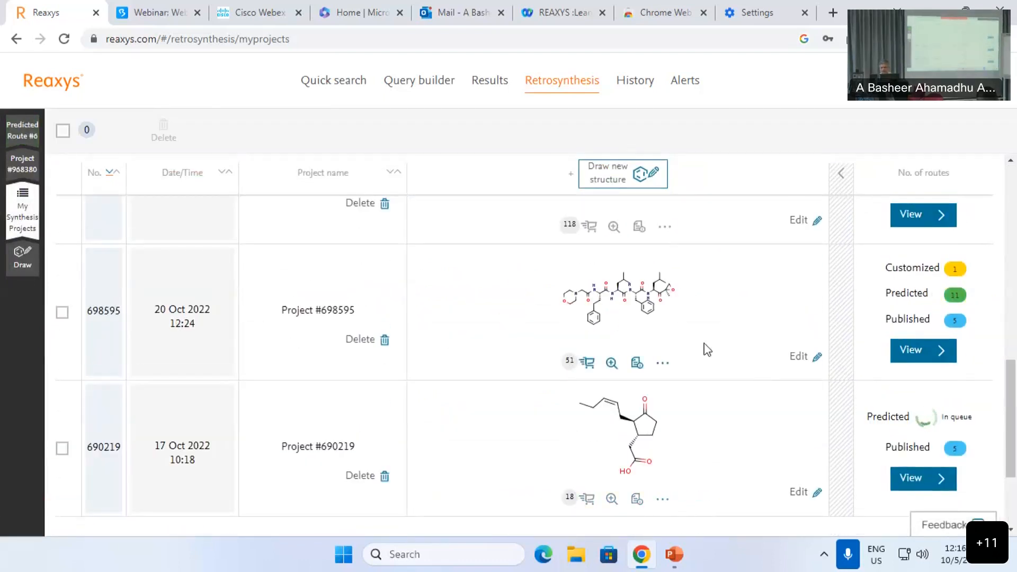
scroll(726, 361, up, 8)
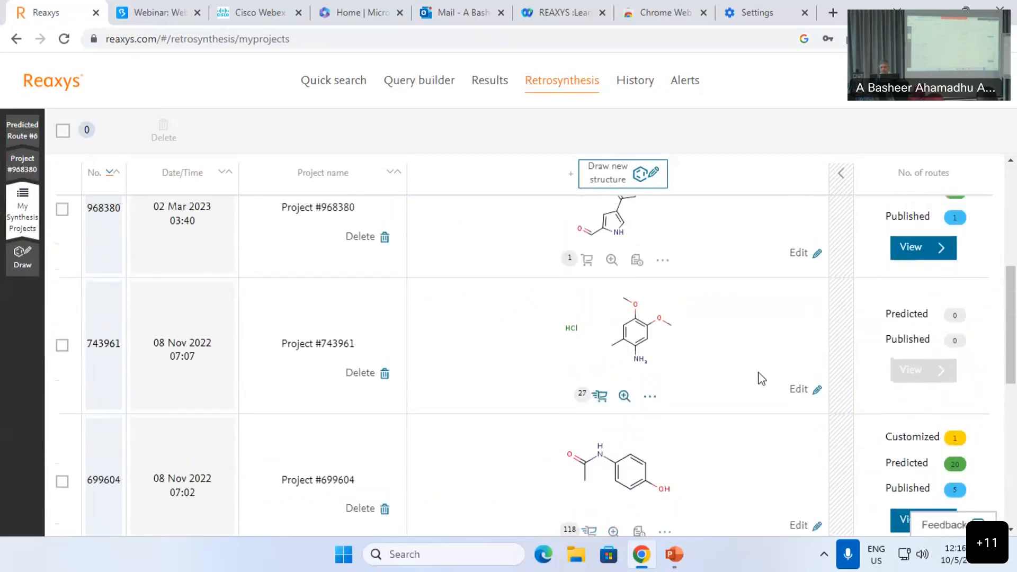
scroll(784, 386, up, 3)
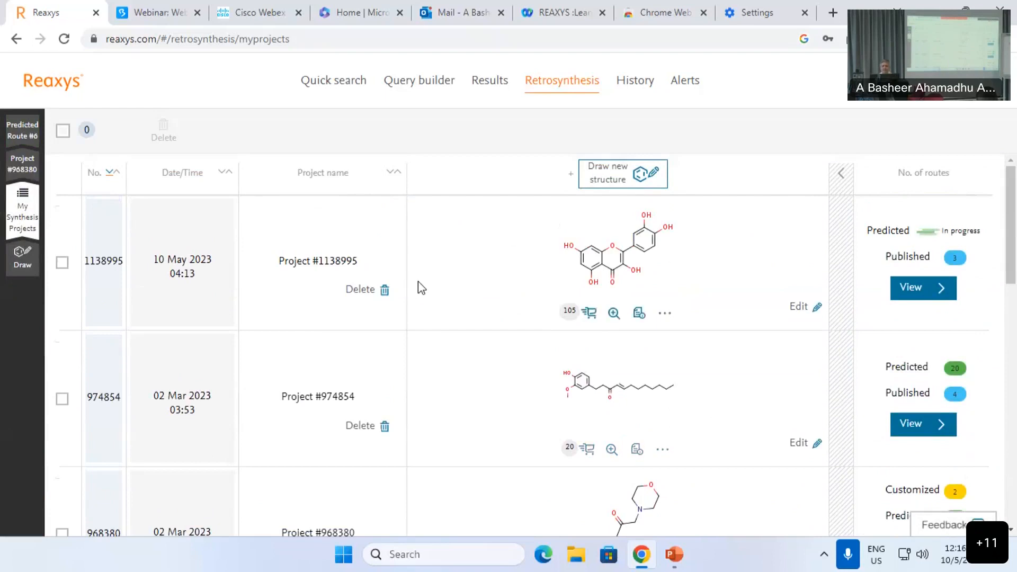
Step: Try renaming Project #1138995 to 'test', then 'te', dismissing each name error
click(329, 258)
key(ctrl+a)
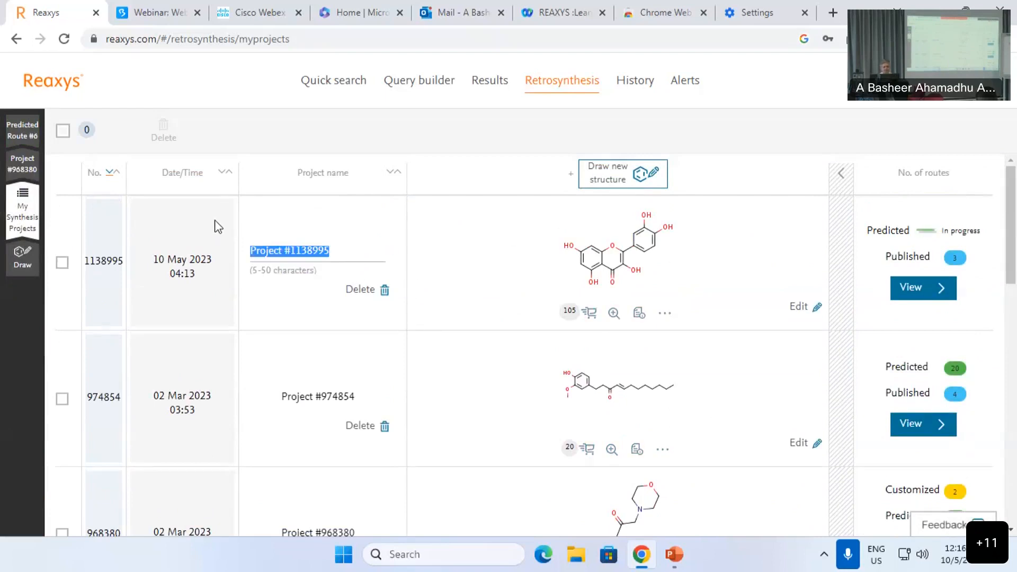
text(test)
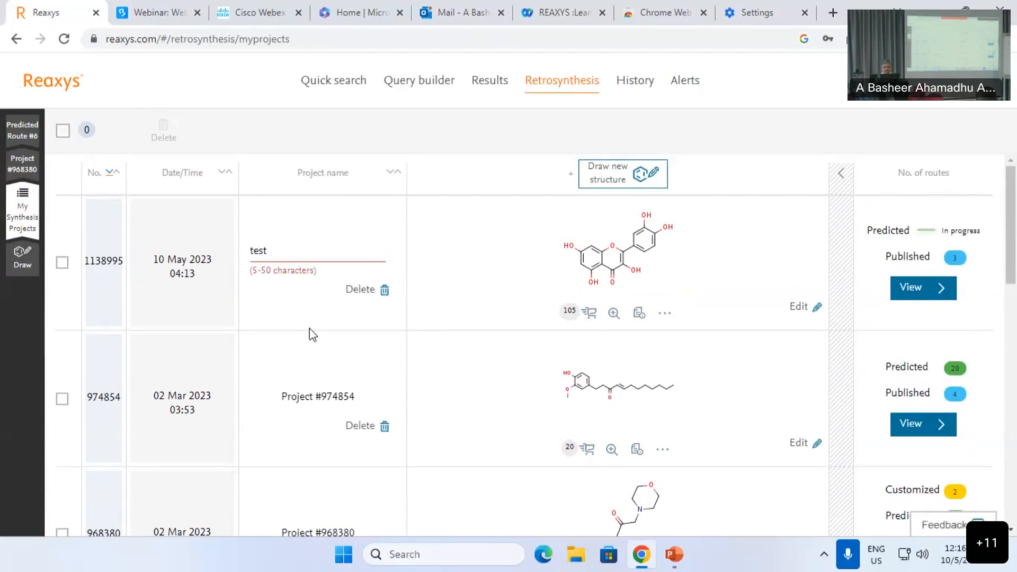
key(Return)
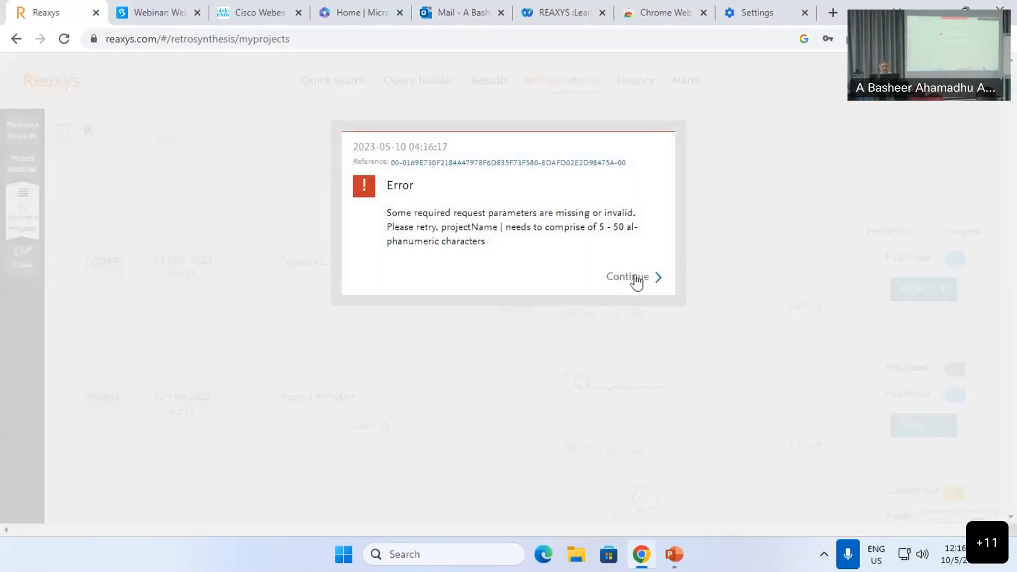
click(627, 269)
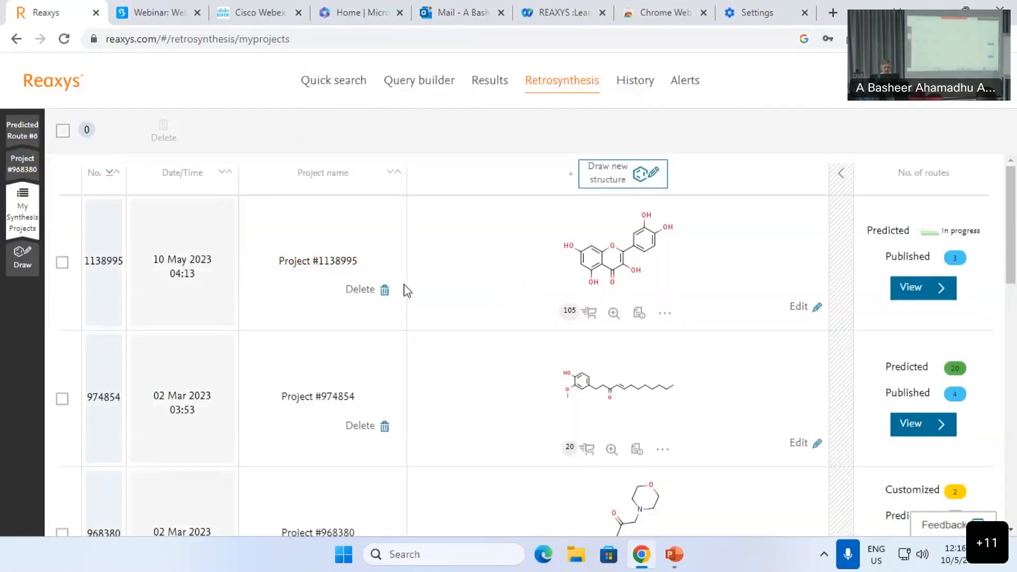
click(354, 264)
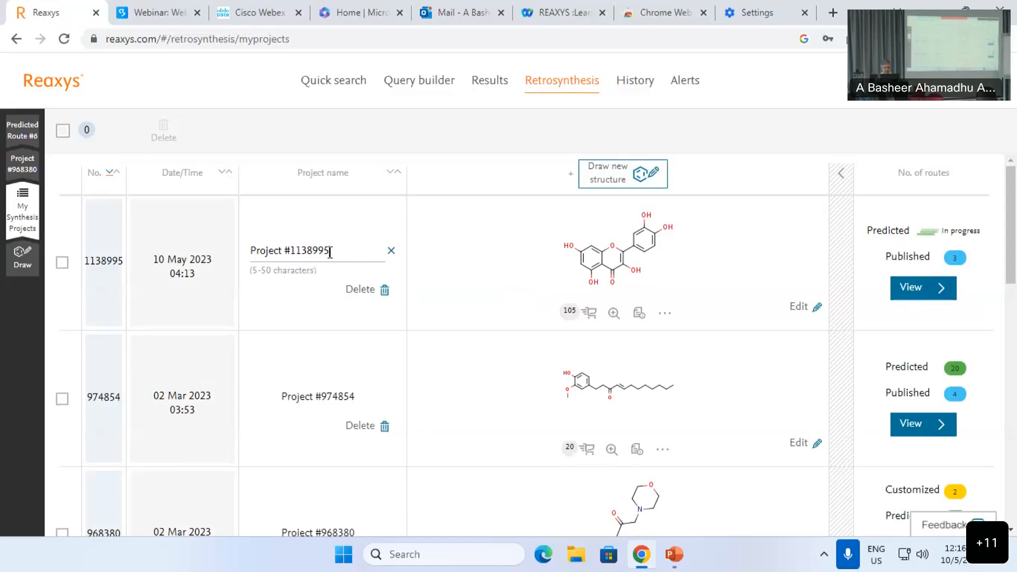
triple_click(330, 252)
text(test)
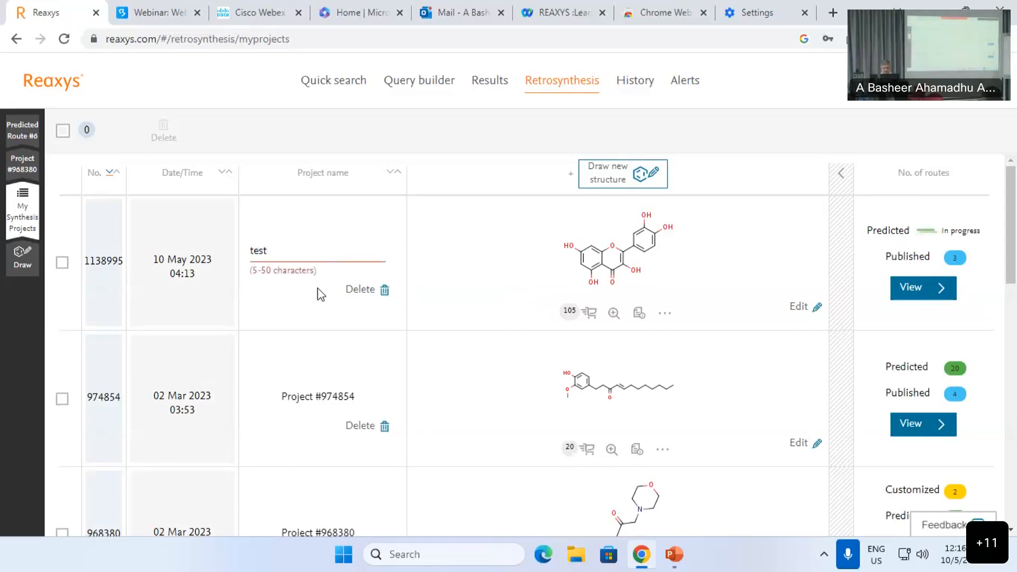
click(321, 294)
click(613, 283)
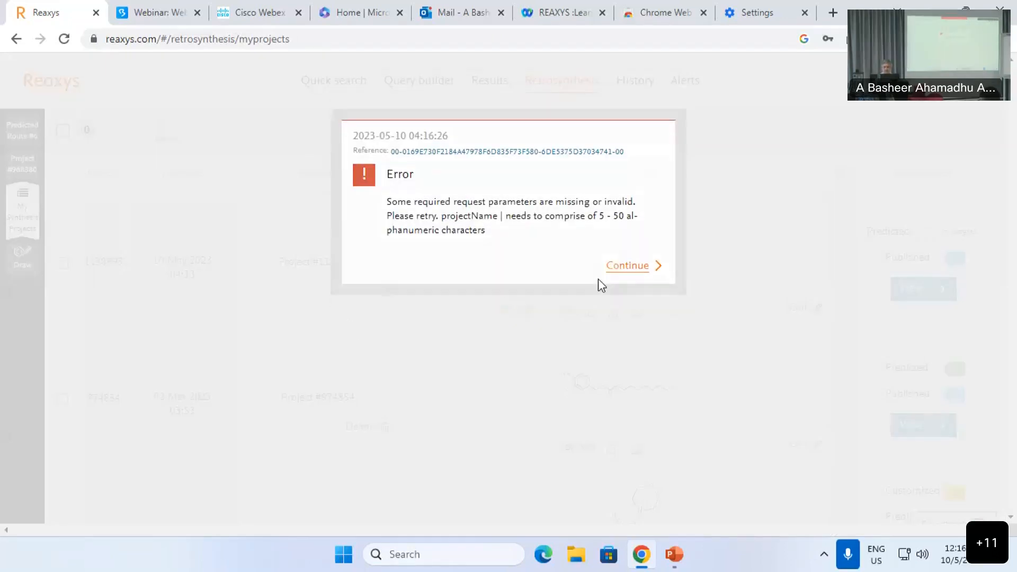
Step: Start a new retrosynthesis with an empty structure drawing page
scroll(524, 334, down, 10)
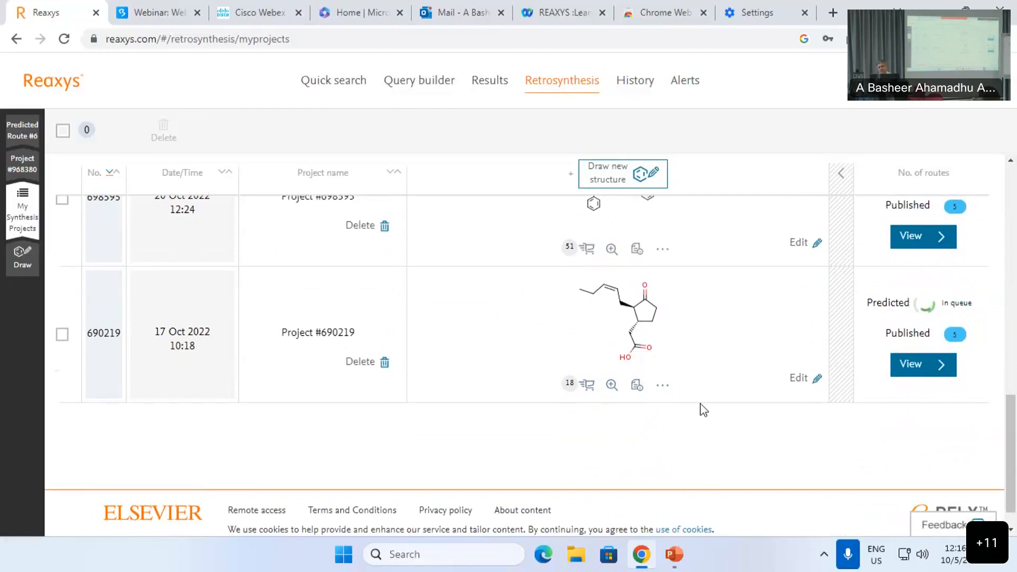
scroll(700, 407, up, 7)
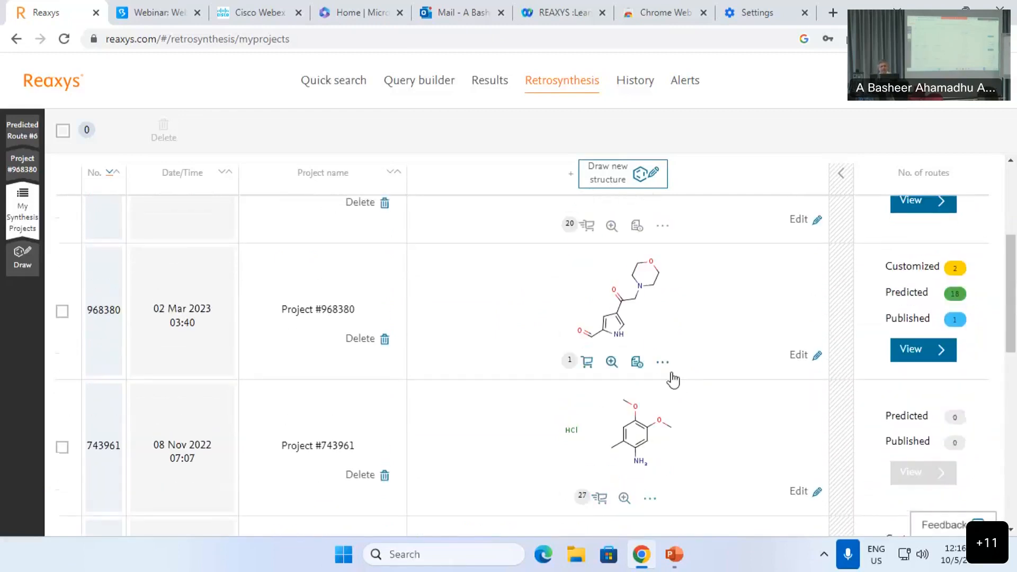
click(609, 175)
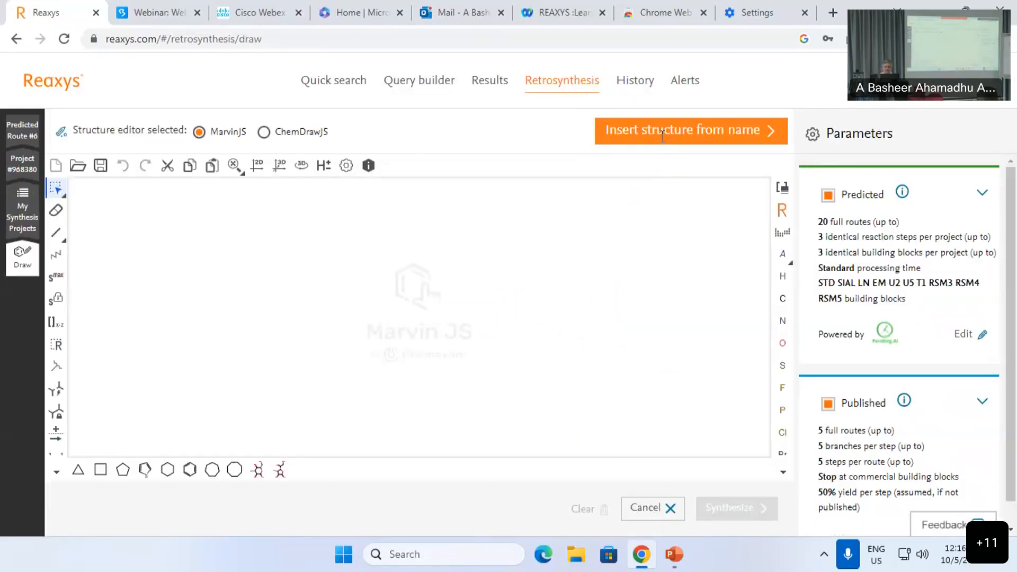
Step: Insert Lipitor by name and delete its calcium counter-ion, leaving atorvastatin in the editor
click(661, 137)
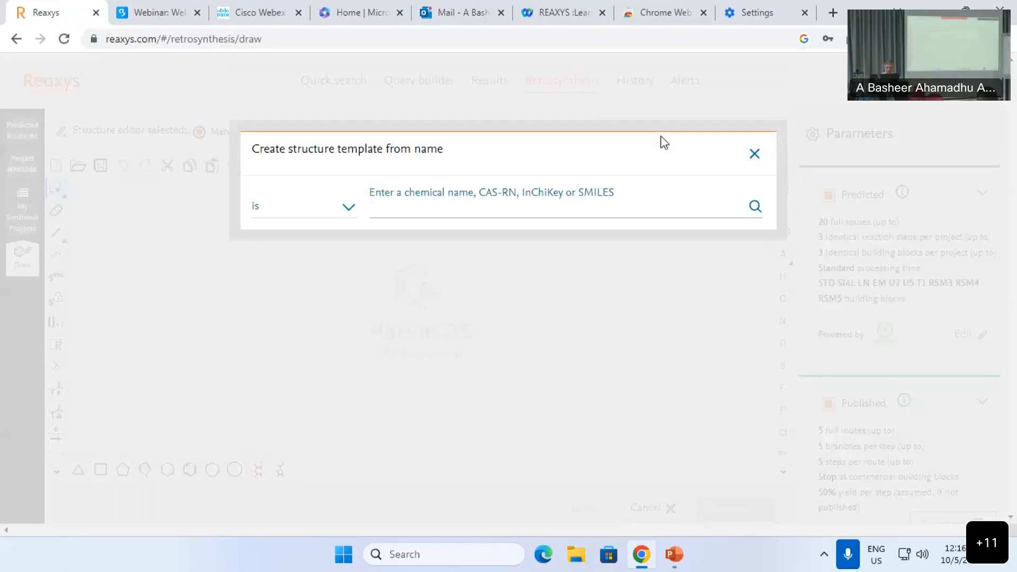
text(lipitor)
key(Return)
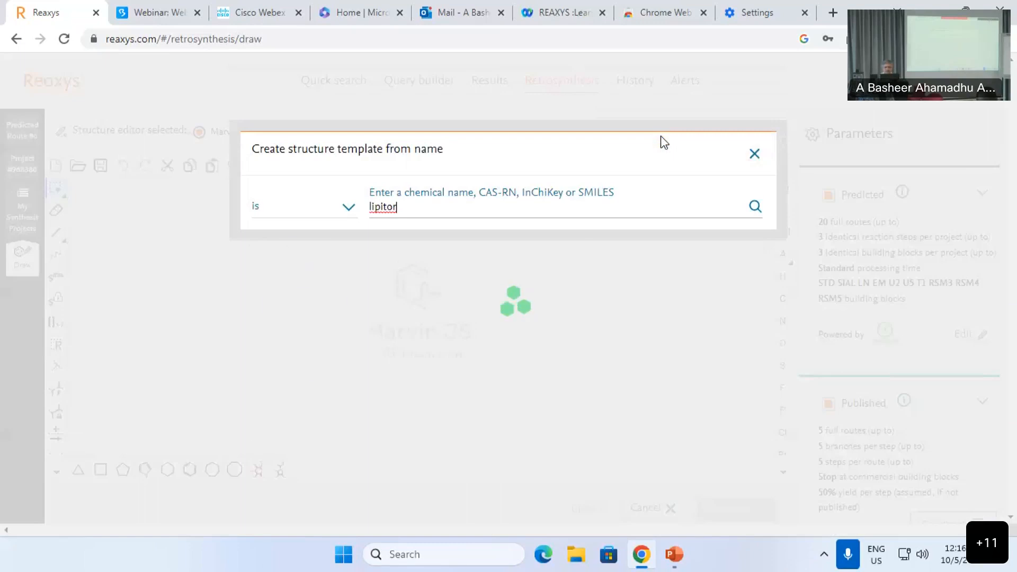
click(523, 184)
key(Delete)
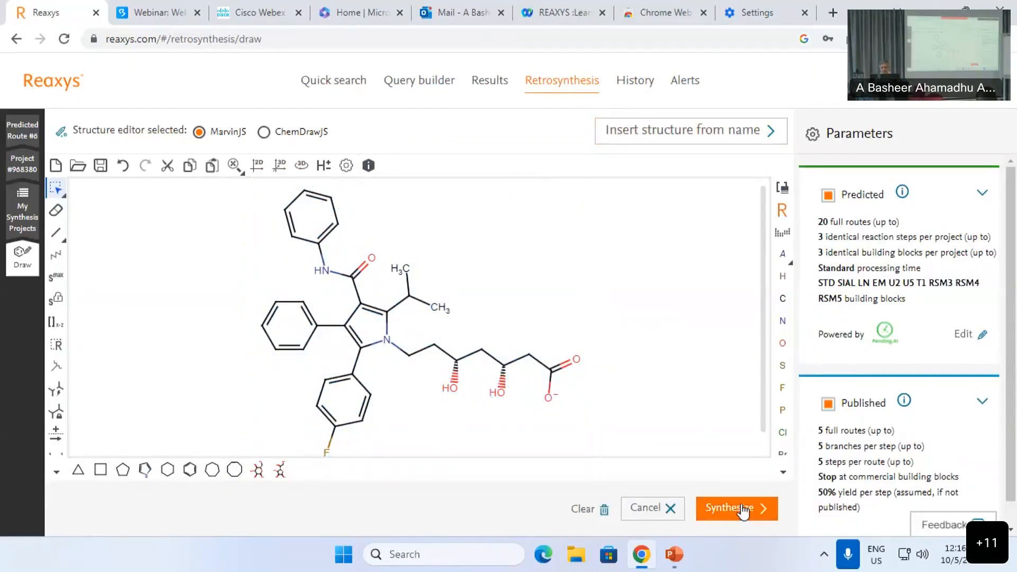
scroll(890, 365, down, 1)
scroll(863, 334, up, 1)
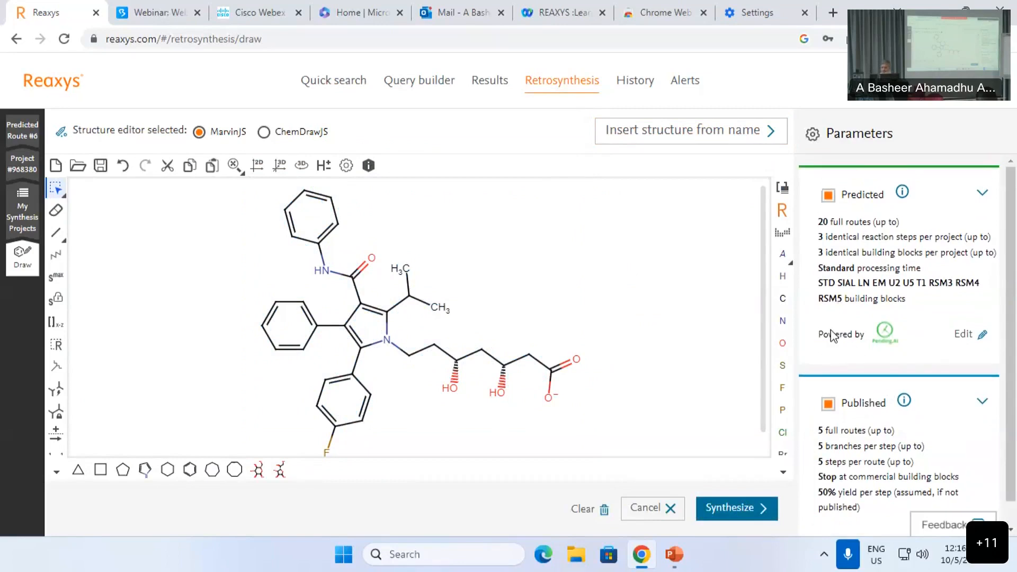
scroll(1015, 308, down, 1)
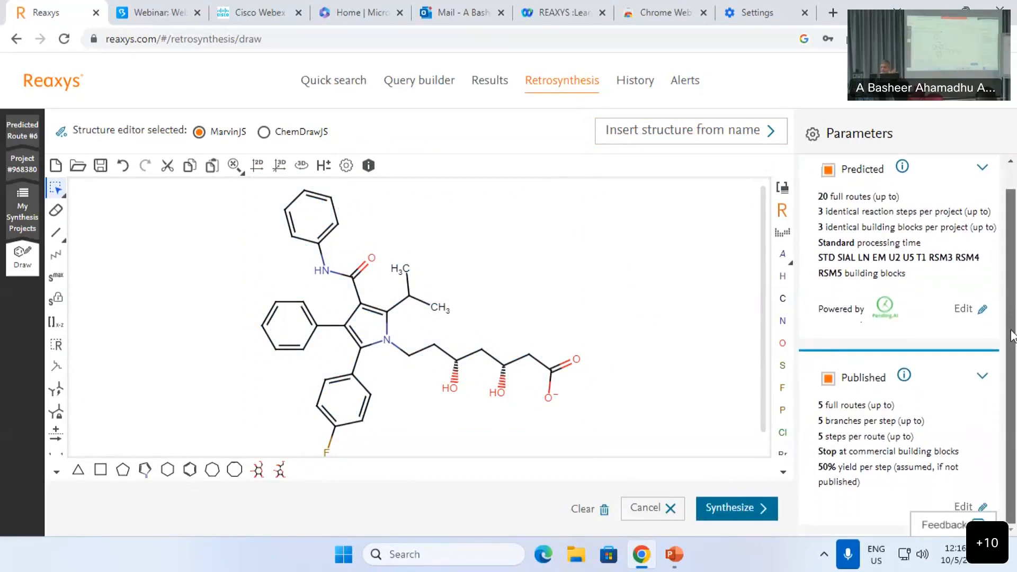
Step: Limit predicted-route building blocks to the BBs Under 200 US per gram library only
click(964, 309)
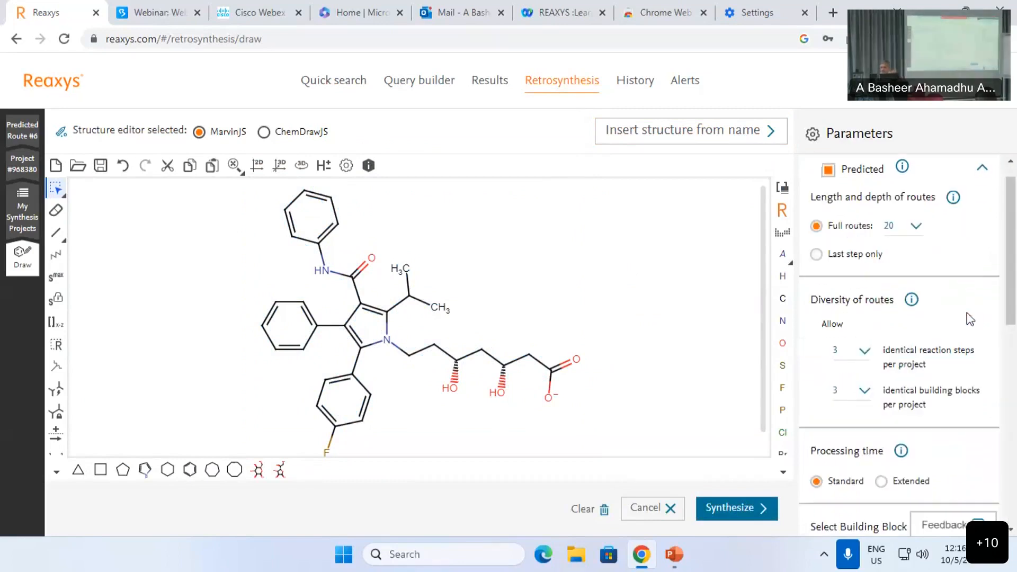
scroll(911, 354, down, 7)
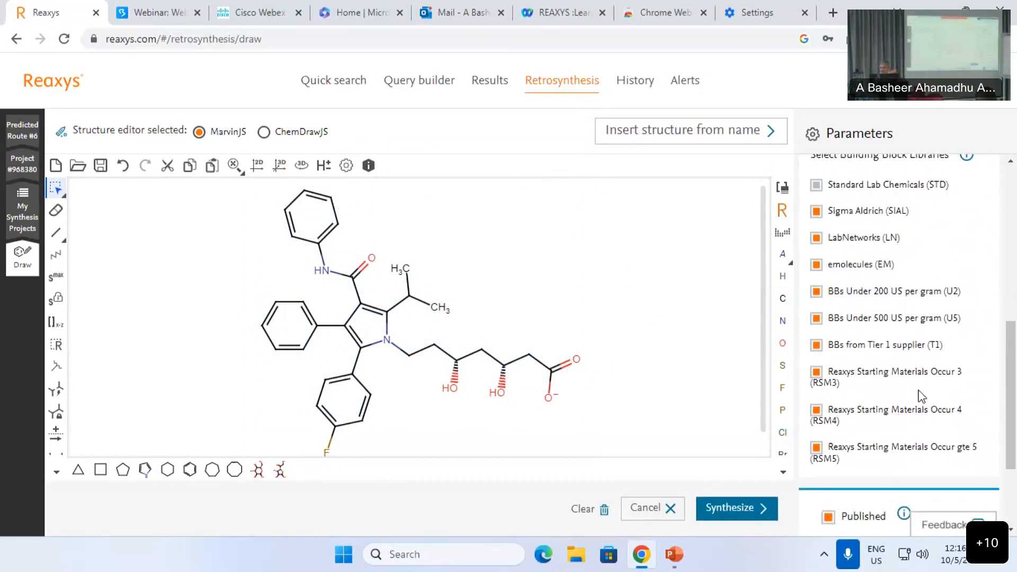
click(816, 292)
click(817, 318)
click(817, 345)
click(816, 371)
click(817, 424)
click(816, 264)
click(816, 238)
click(816, 211)
Step: Set identical reaction steps and identical building blocks both to 3, then start synthesis
scroll(866, 408, up, 1)
scroll(869, 408, down, 1)
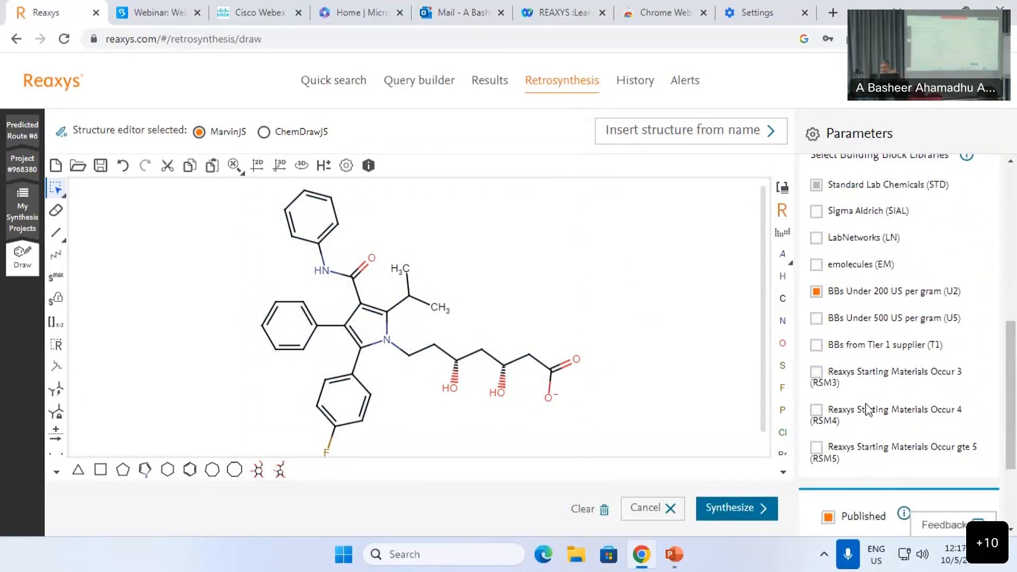
scroll(821, 375, up, 5)
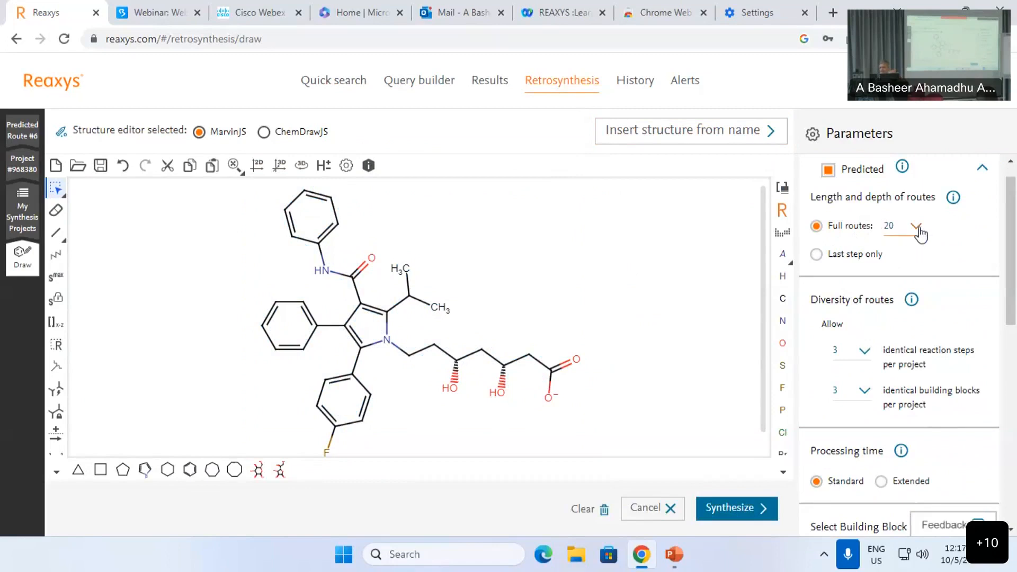
scroll(901, 250, down, 3)
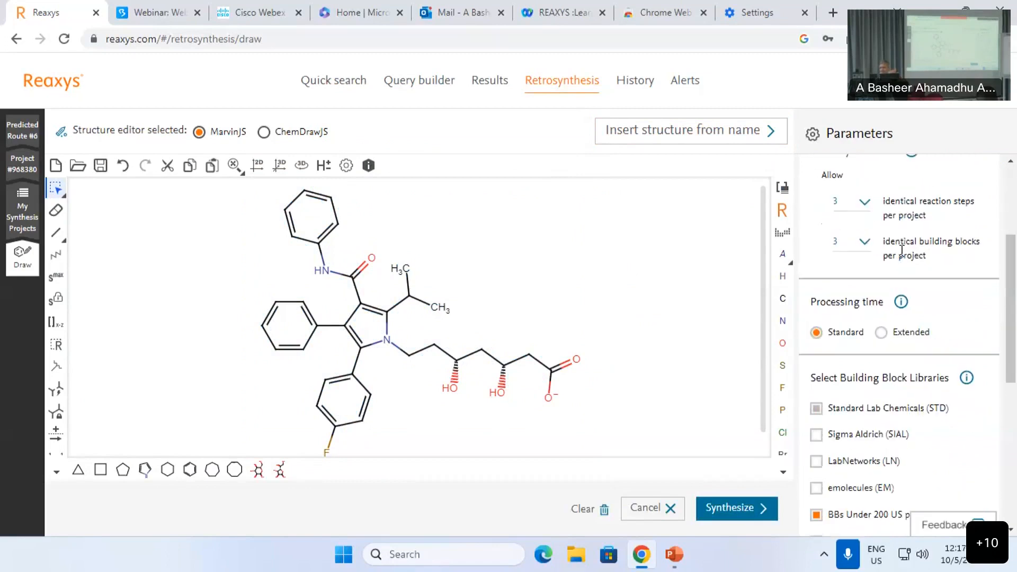
click(862, 208)
click(845, 226)
click(850, 242)
click(845, 269)
click(862, 201)
click(847, 248)
click(851, 243)
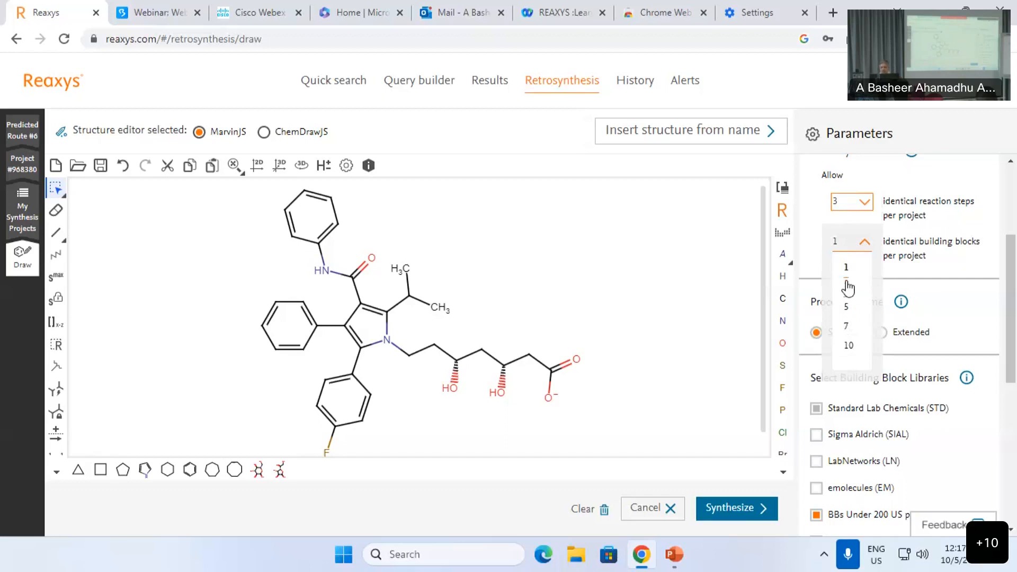
click(848, 289)
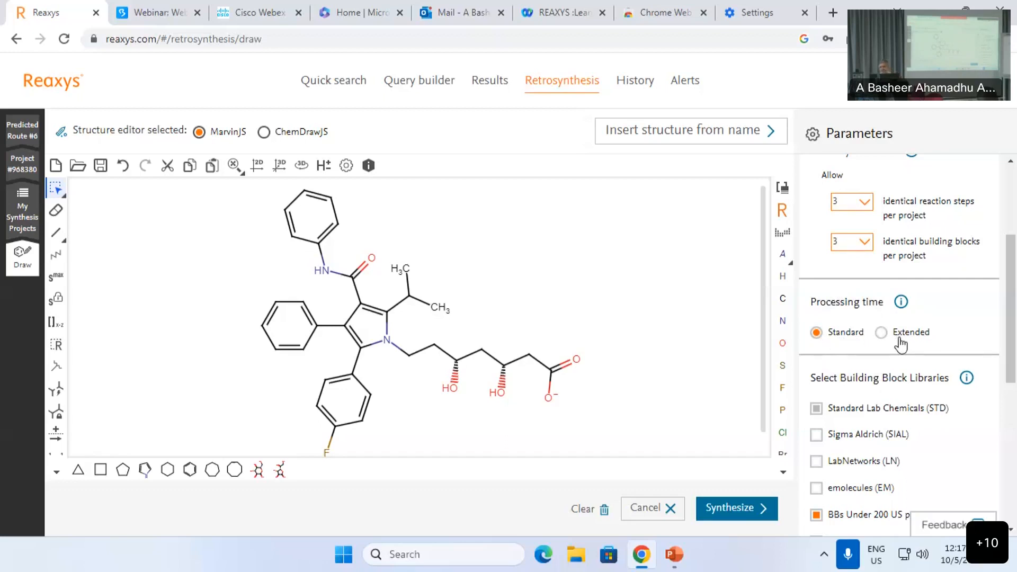
click(758, 505)
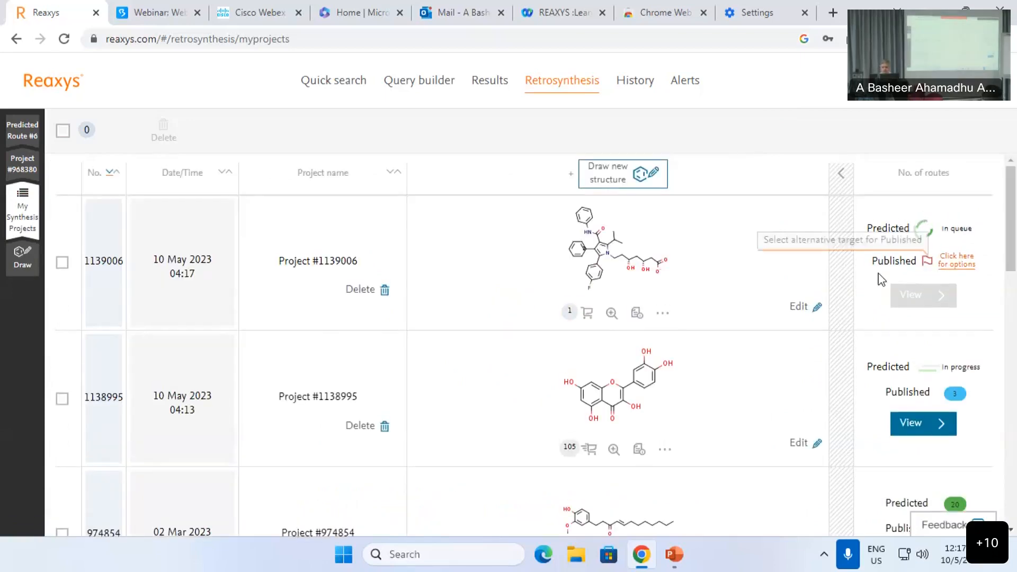
Step: Submit atorvastatin for published-route planning from the queued project's Published options
click(927, 260)
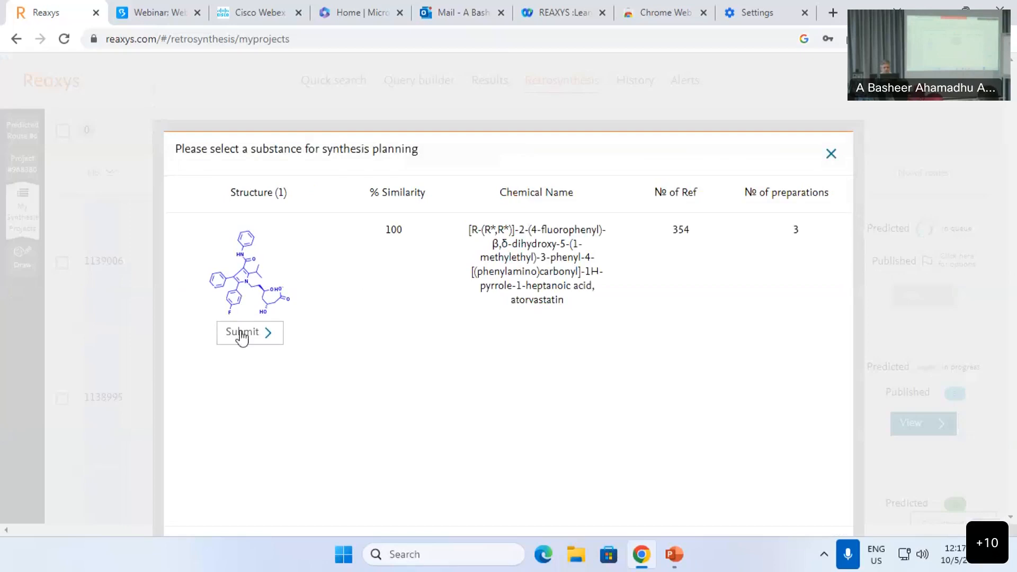
click(242, 336)
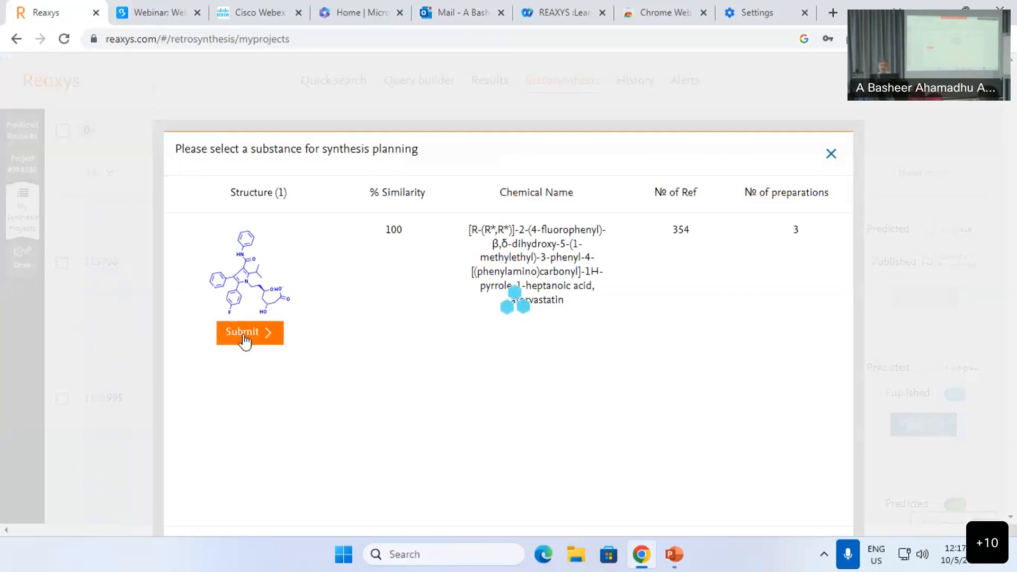
click(831, 154)
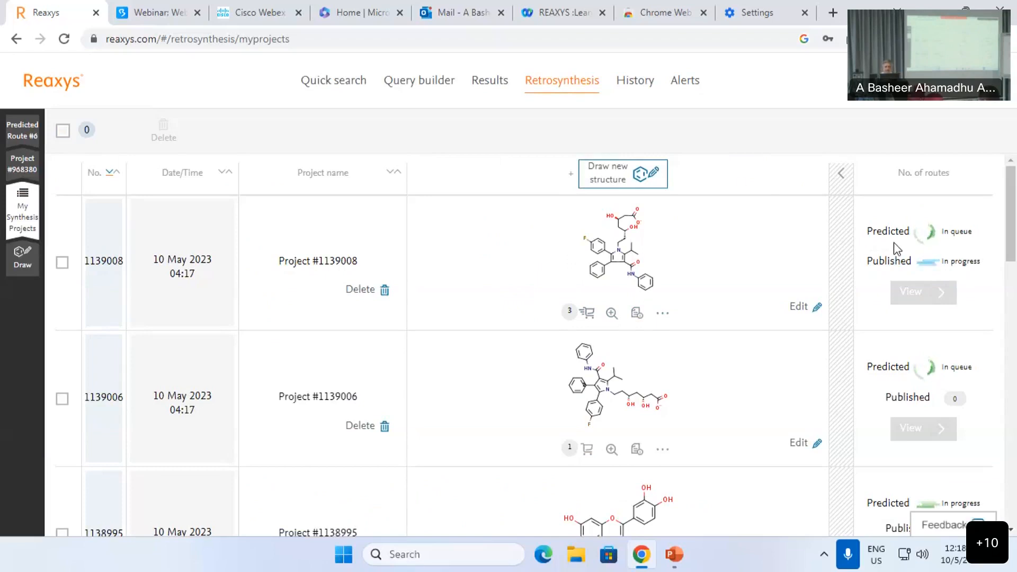
Step: Remove the garlic field in Query builder and expand the Reaxys Target and Bioactivity Forms
click(434, 85)
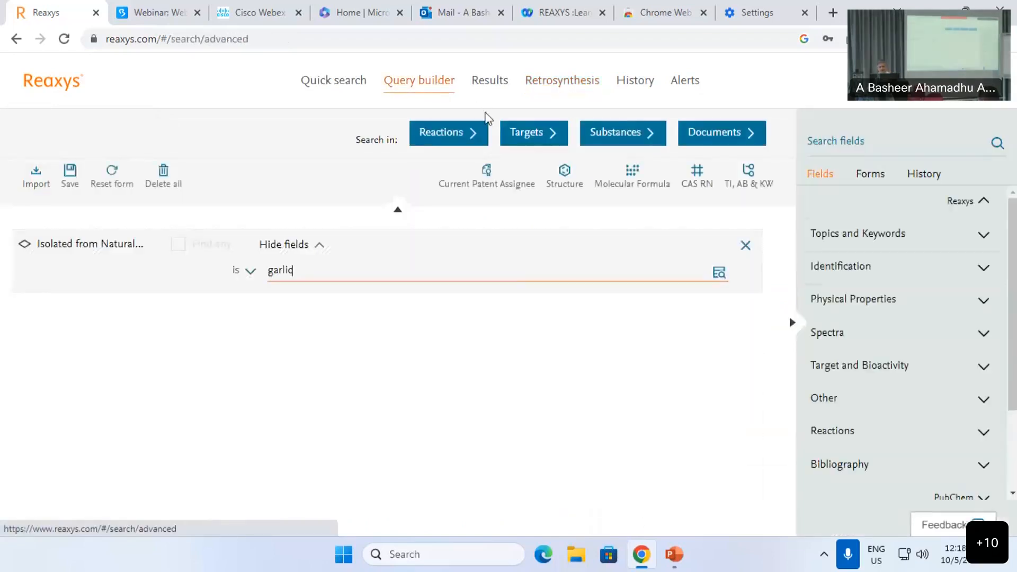
click(745, 245)
scroll(900, 295, down, 3)
click(867, 179)
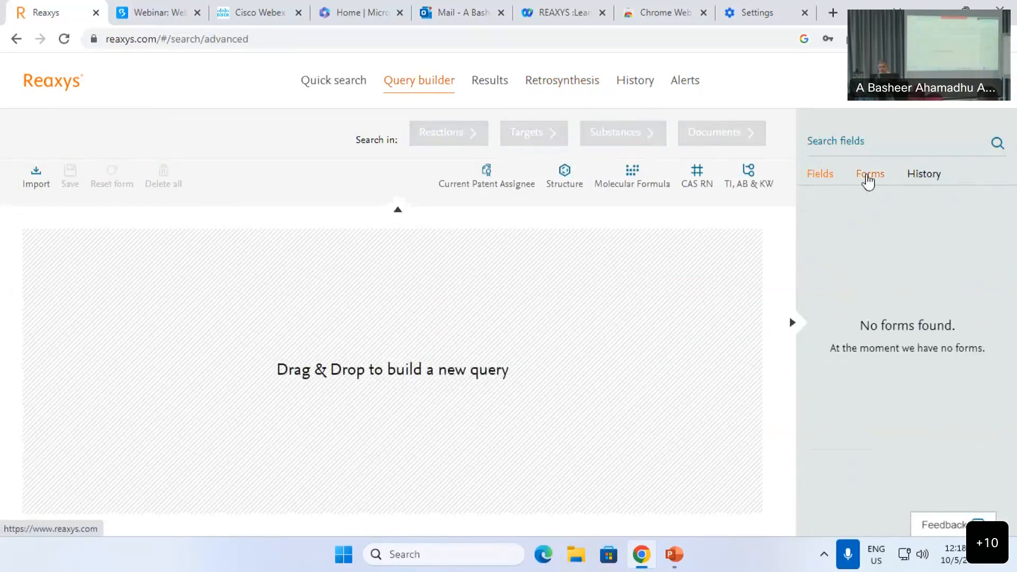
click(872, 269)
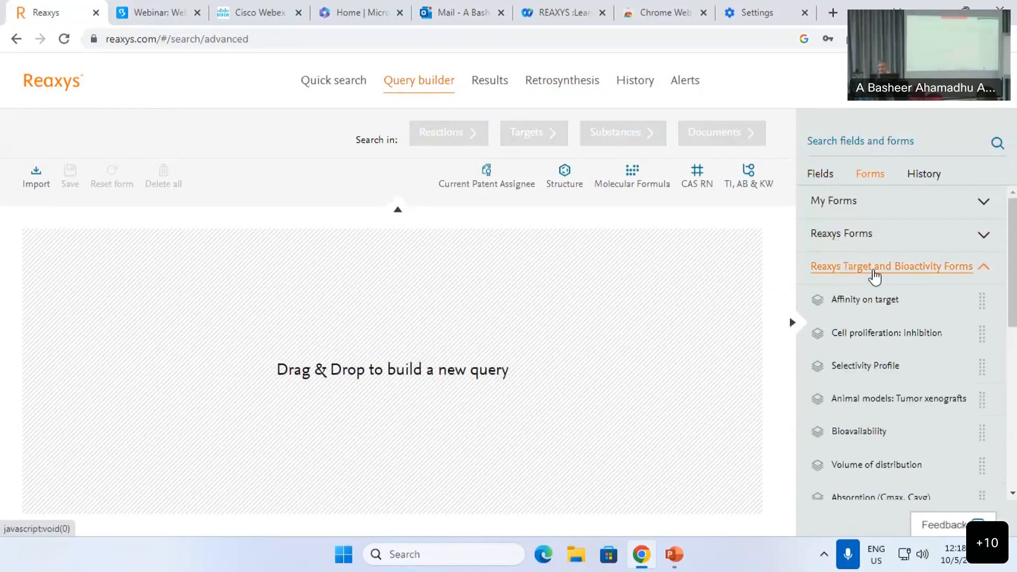
scroll(873, 363, down, 1)
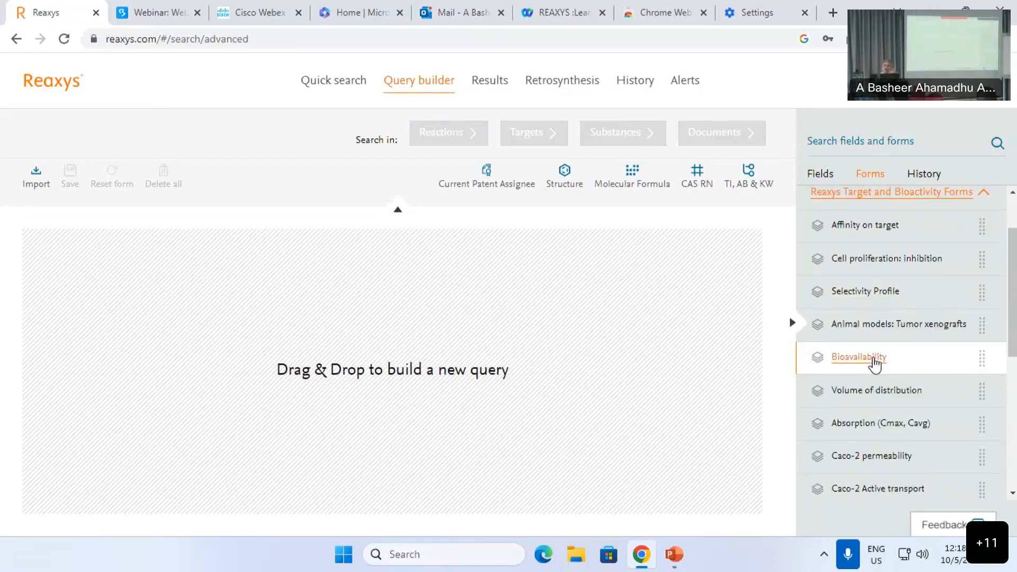
Step: Add a Structure field holding pyrazole, inserted by name, searched as a substructure
click(563, 185)
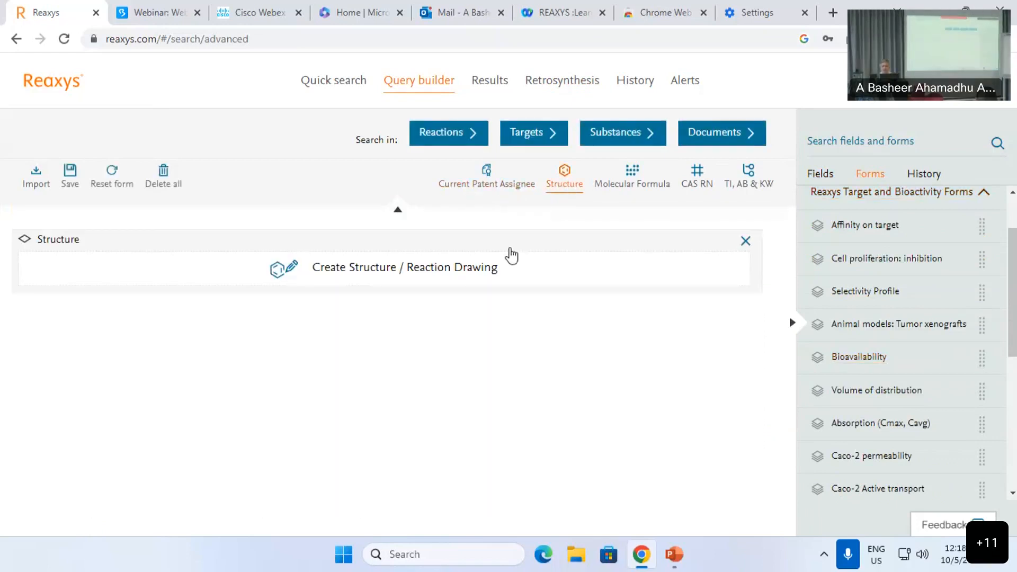
click(458, 270)
click(670, 136)
text(pyrazol)
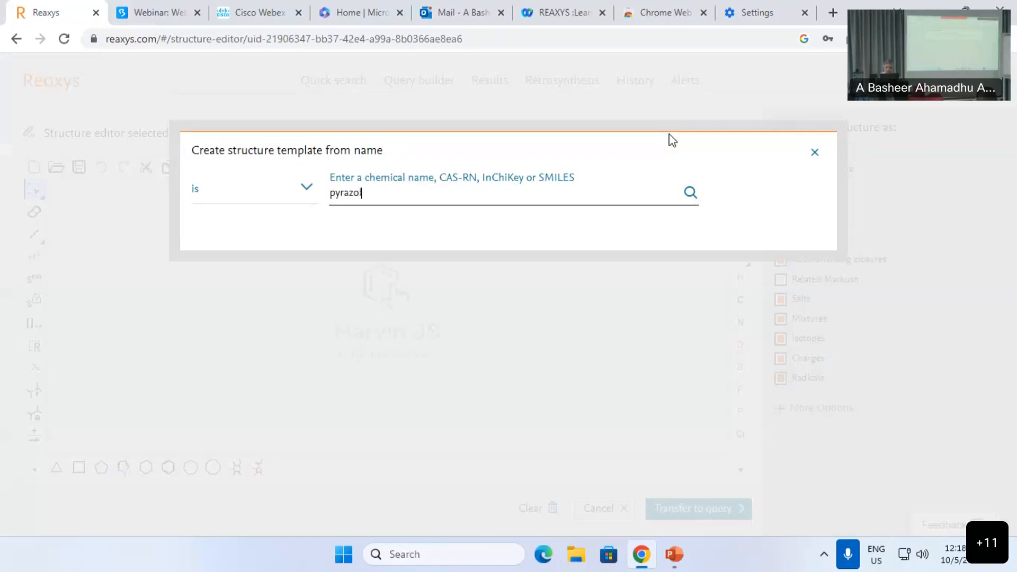
text(e)
key(Return)
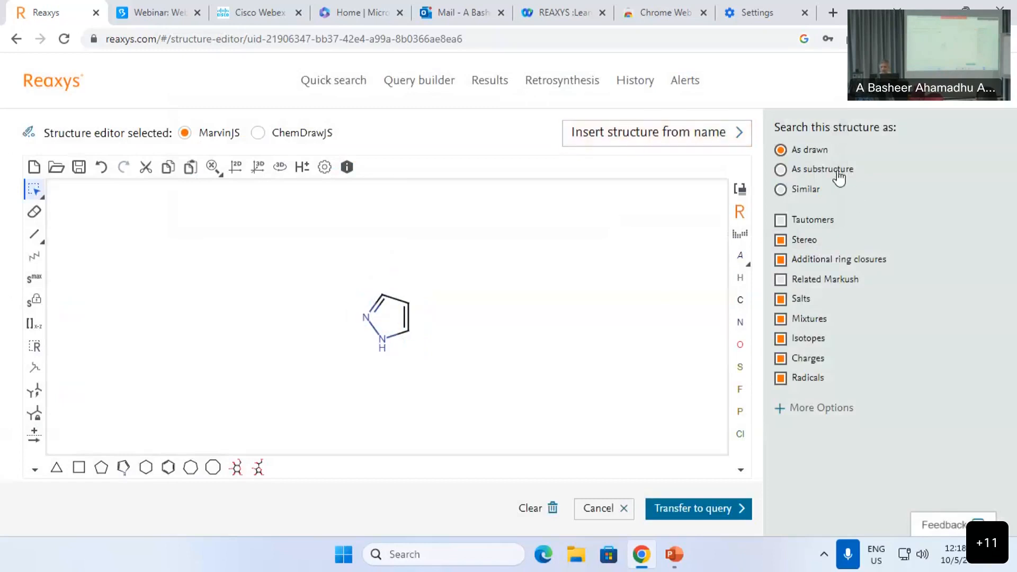
click(837, 173)
click(709, 510)
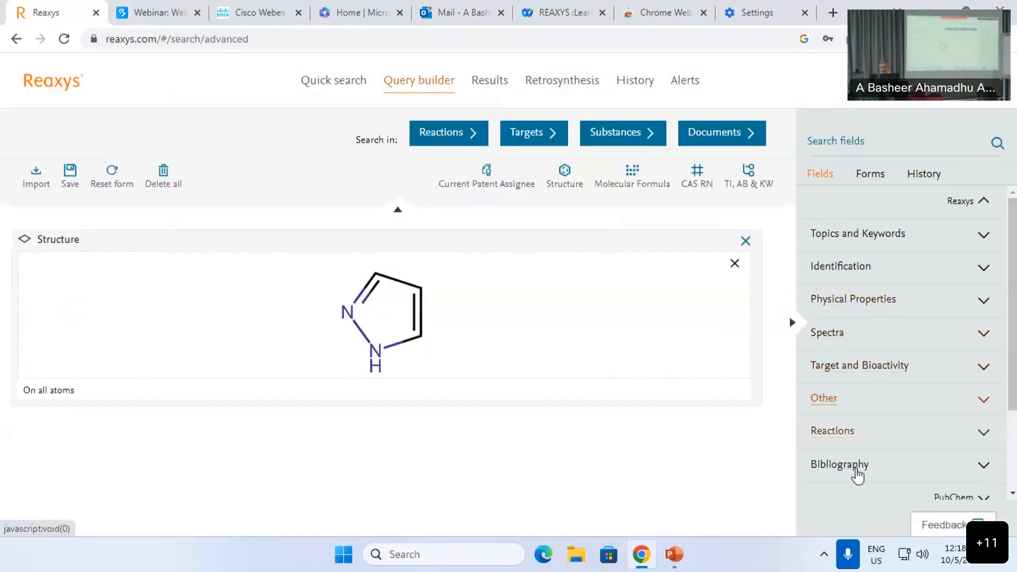
Step: Add the Bioavailability form and remove the standalone pyrazole structure query
click(866, 177)
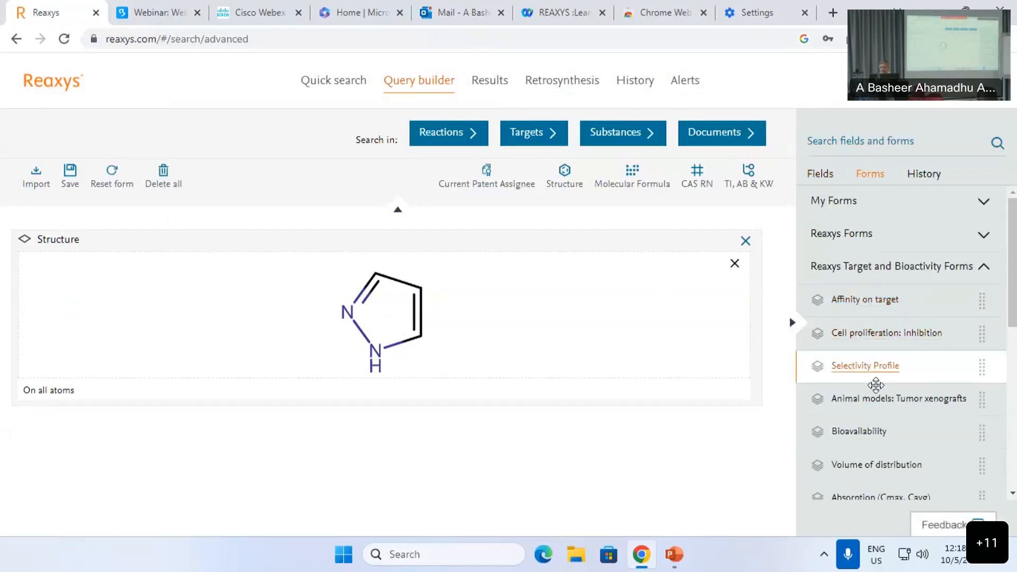
scroll(875, 403, down, 2)
click(845, 358)
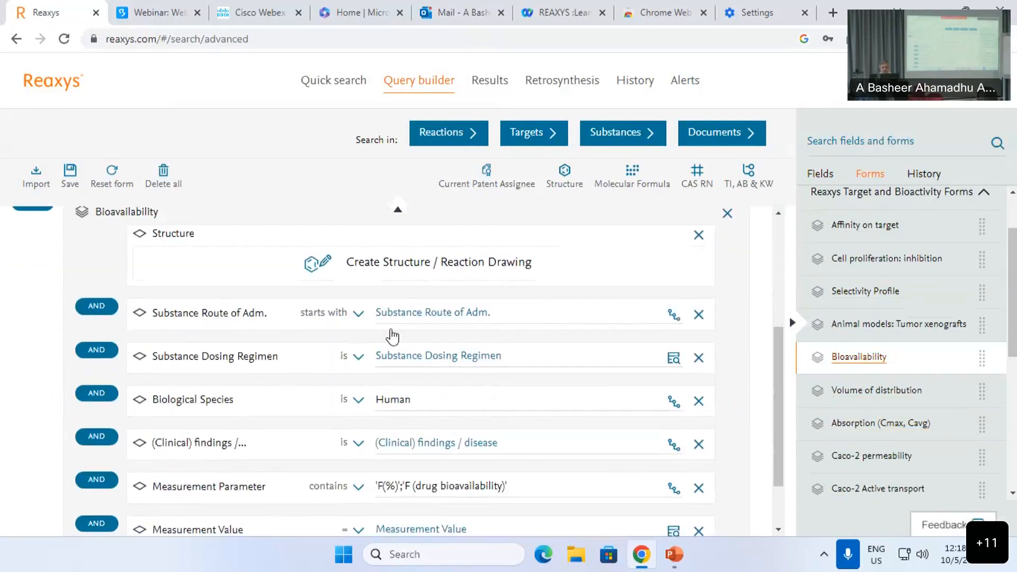
scroll(403, 371, up, 4)
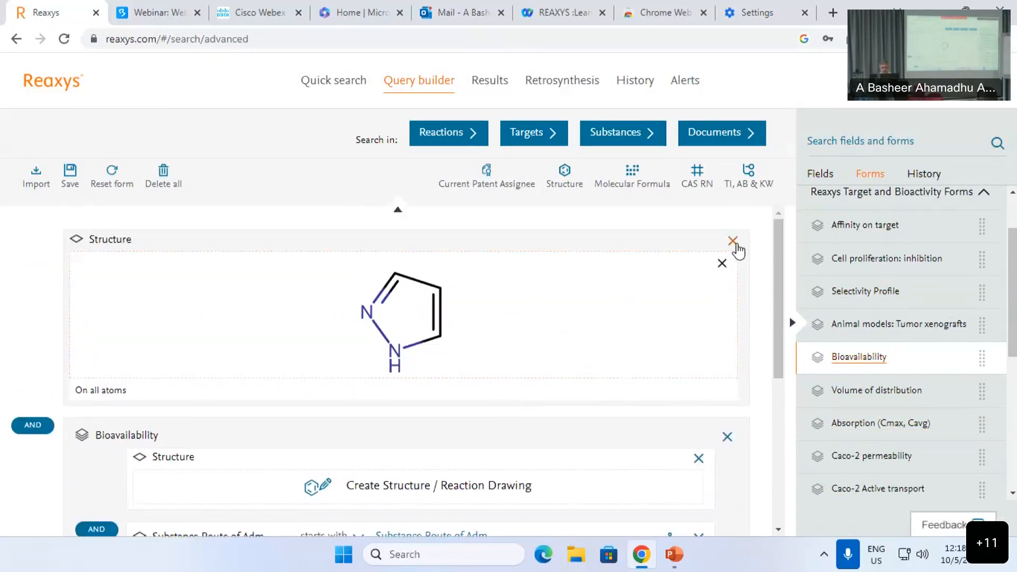
click(736, 245)
Step: Put pyrazole, inserted by name, into the Bioavailability form's structure
click(425, 301)
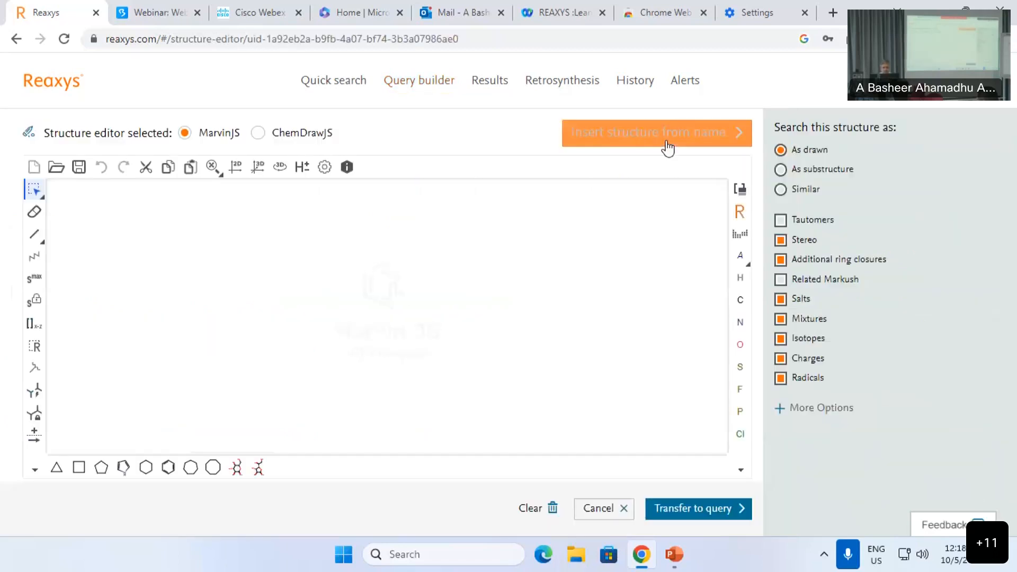
click(668, 149)
text(pyra)
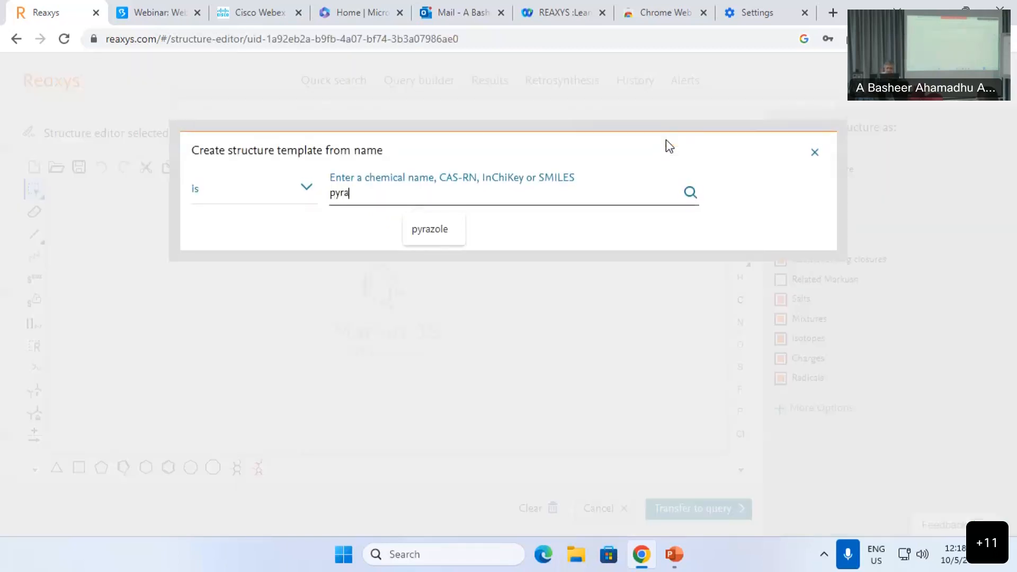
click(421, 231)
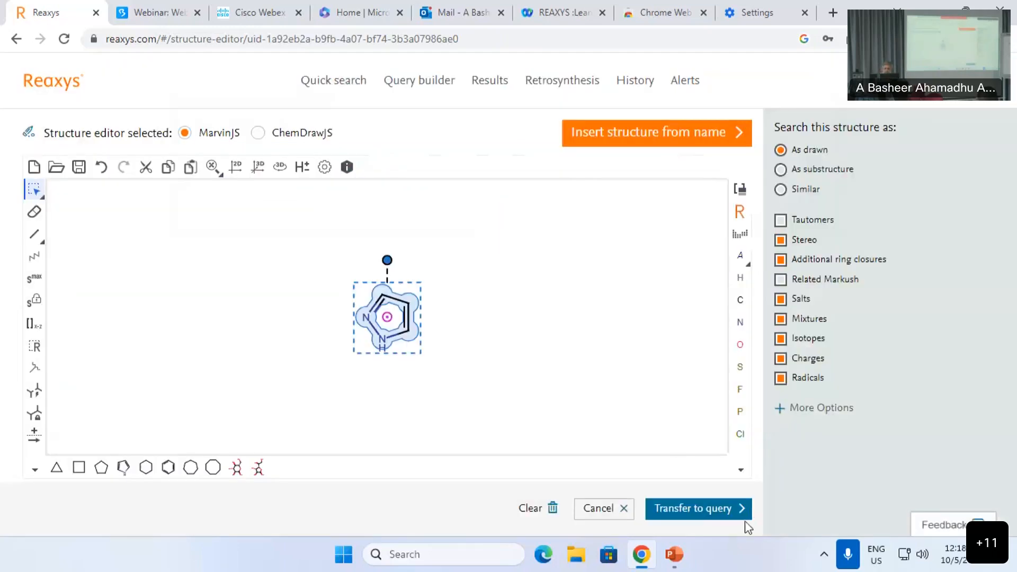
click(742, 509)
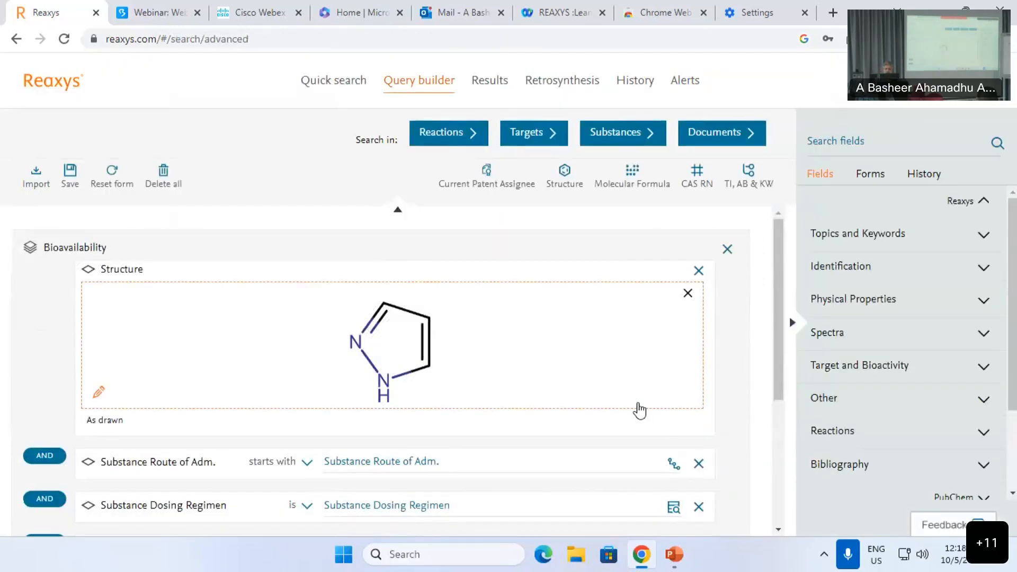
Step: Pick 'drug administration route' from the Administration Route index for Substance Route of Adm
scroll(637, 411, down, 3)
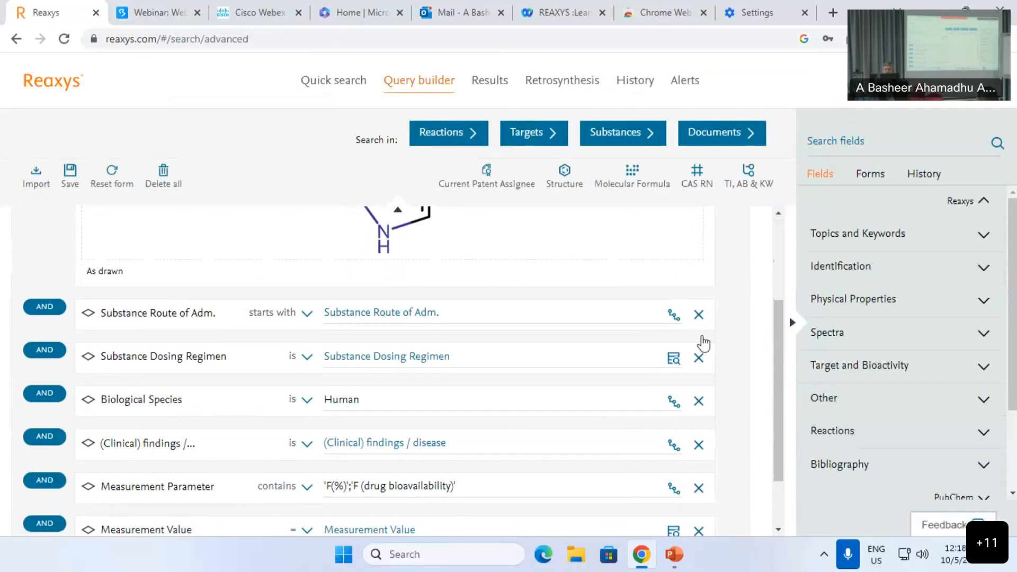
click(673, 314)
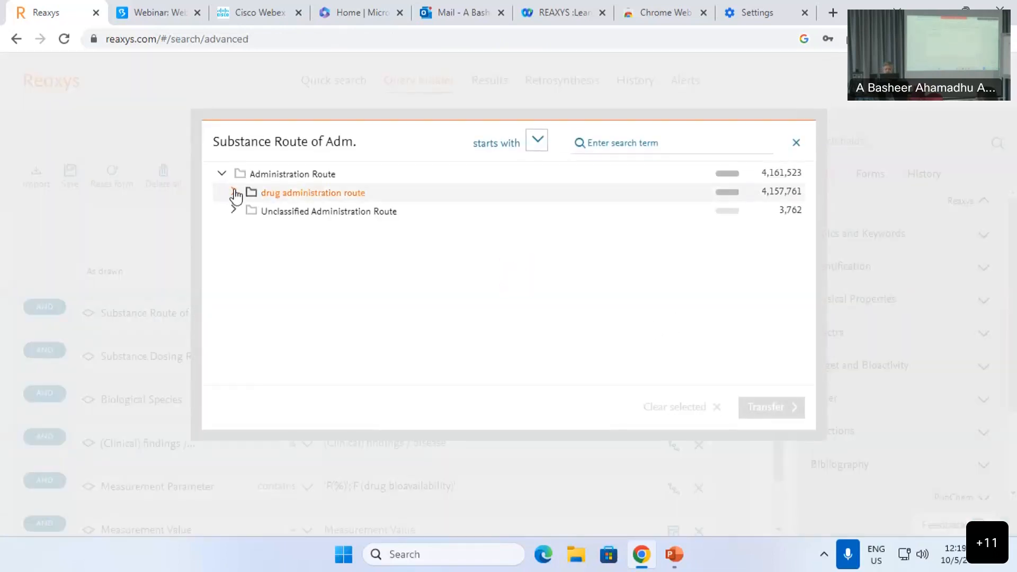
click(222, 175)
click(225, 178)
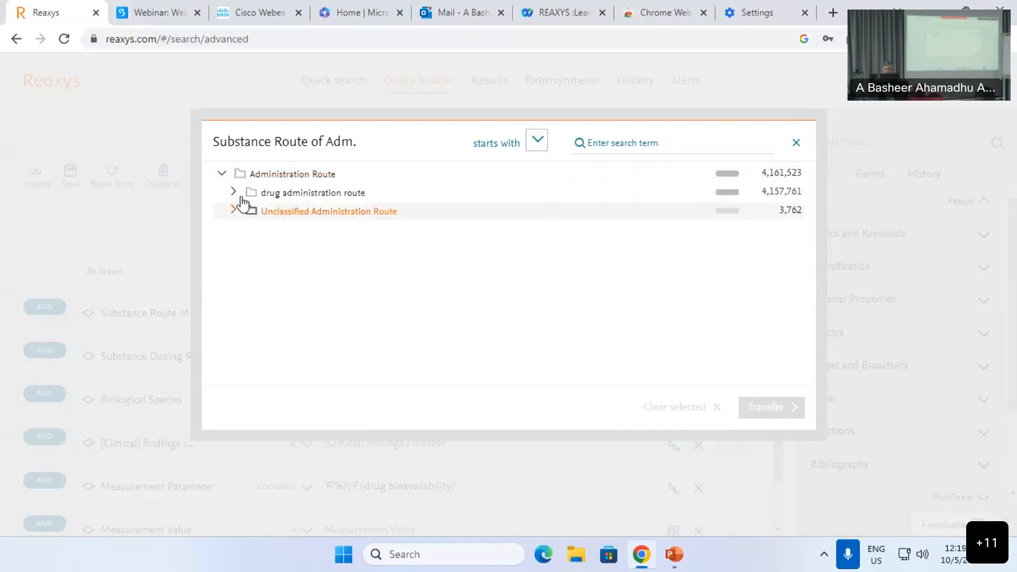
click(235, 195)
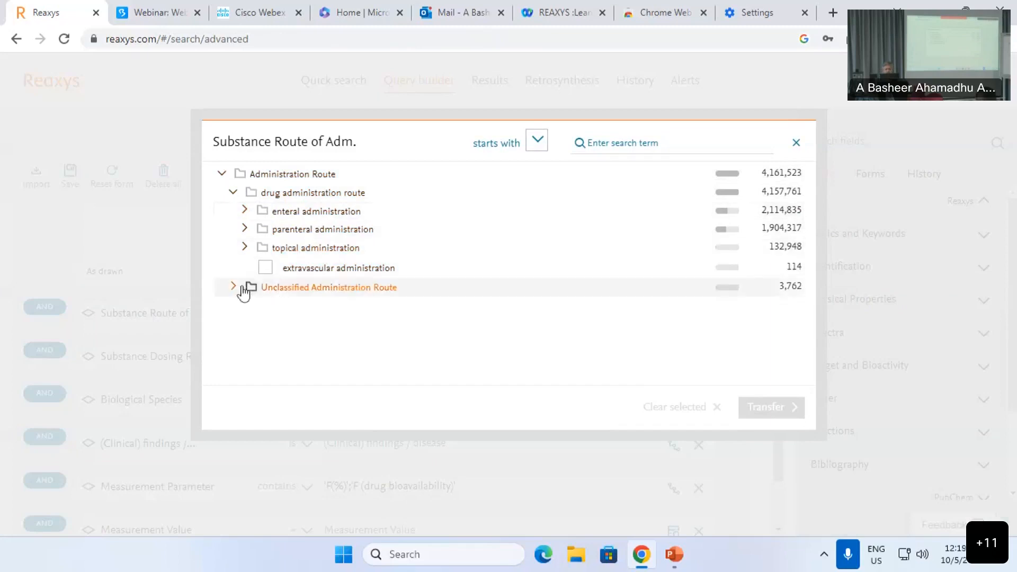
click(254, 193)
click(778, 426)
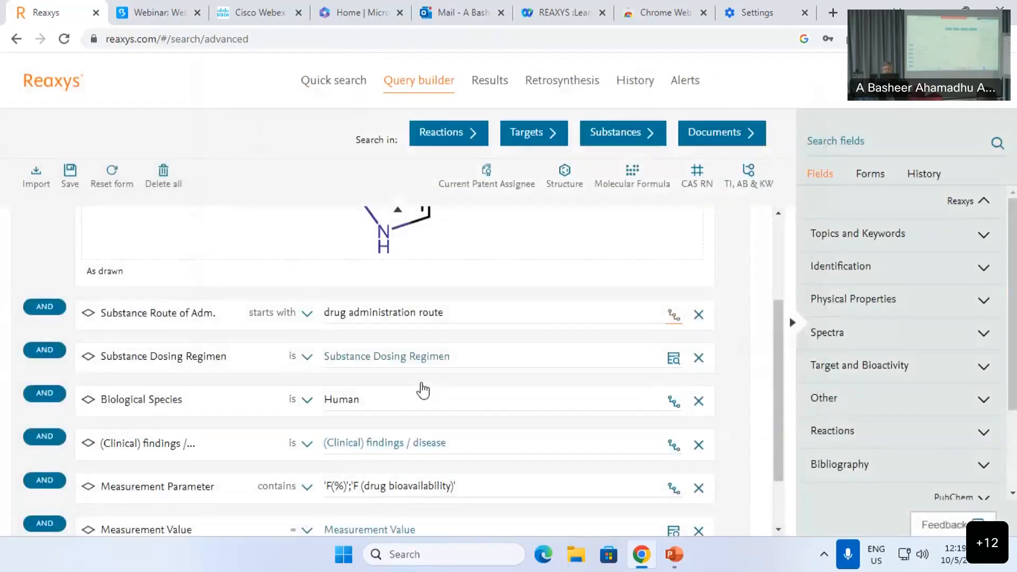
scroll(422, 390, down, 2)
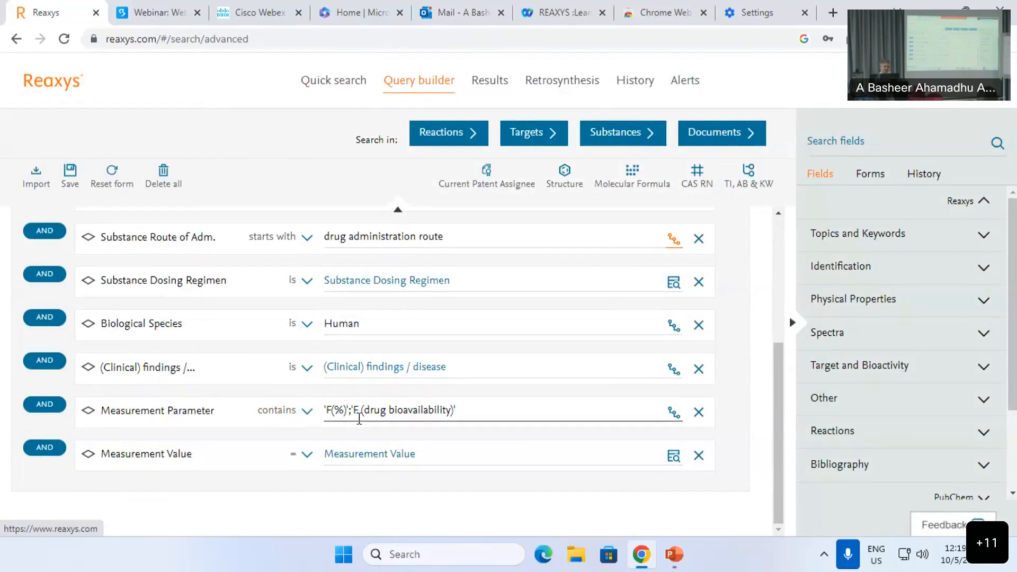
Step: Search Substances, browse the 3,751 hits, and return to Query builder
click(634, 139)
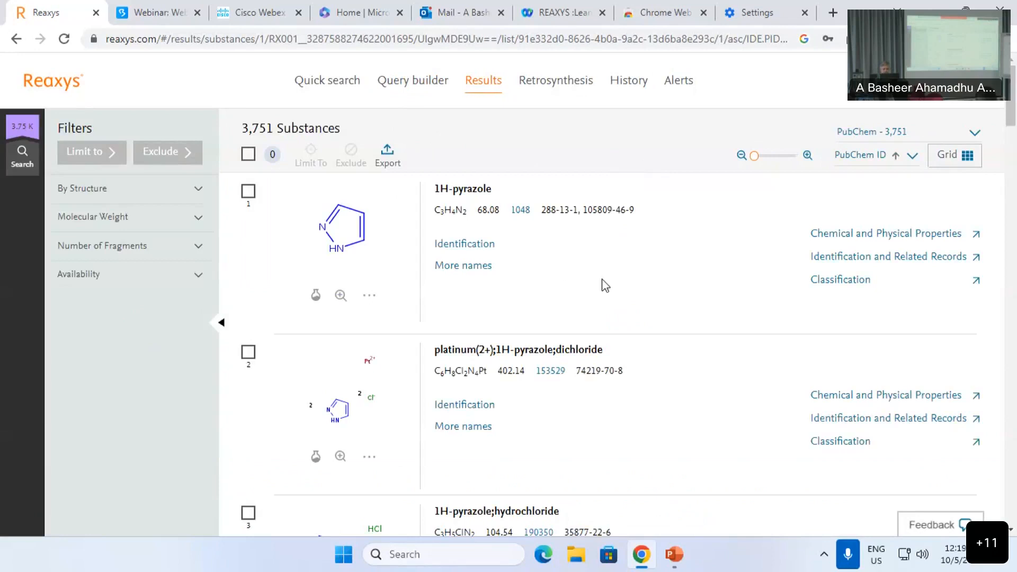
scroll(609, 293, down, 10)
scroll(630, 300, up, 6)
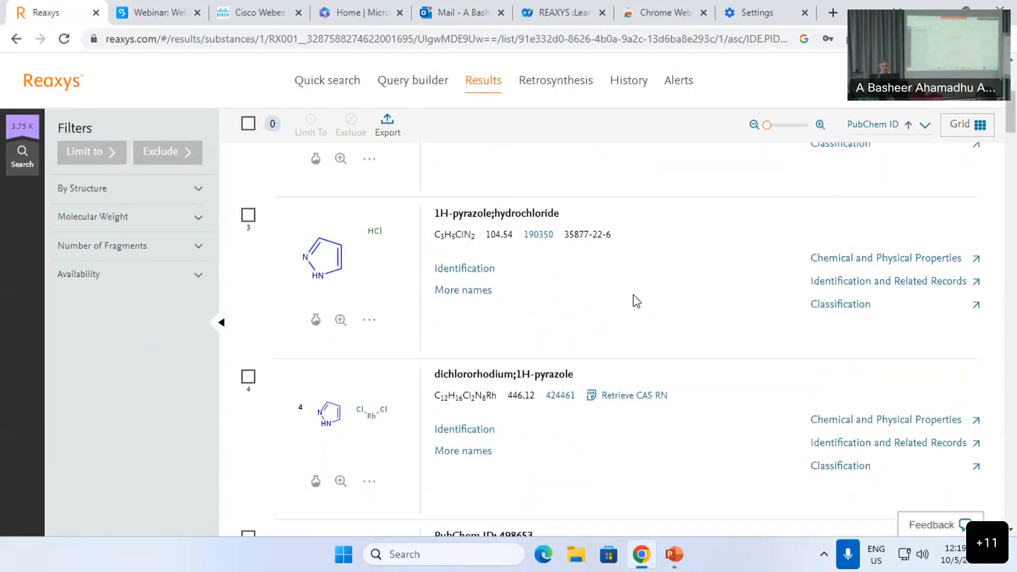
scroll(618, 290, down, 3)
scroll(799, 242, up, 9)
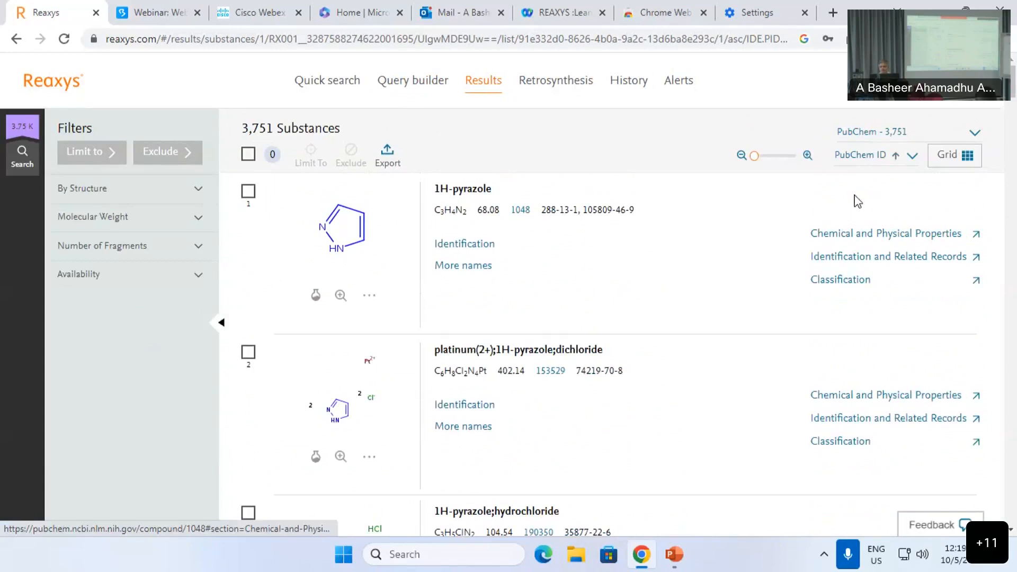
scroll(817, 312, down, 20)
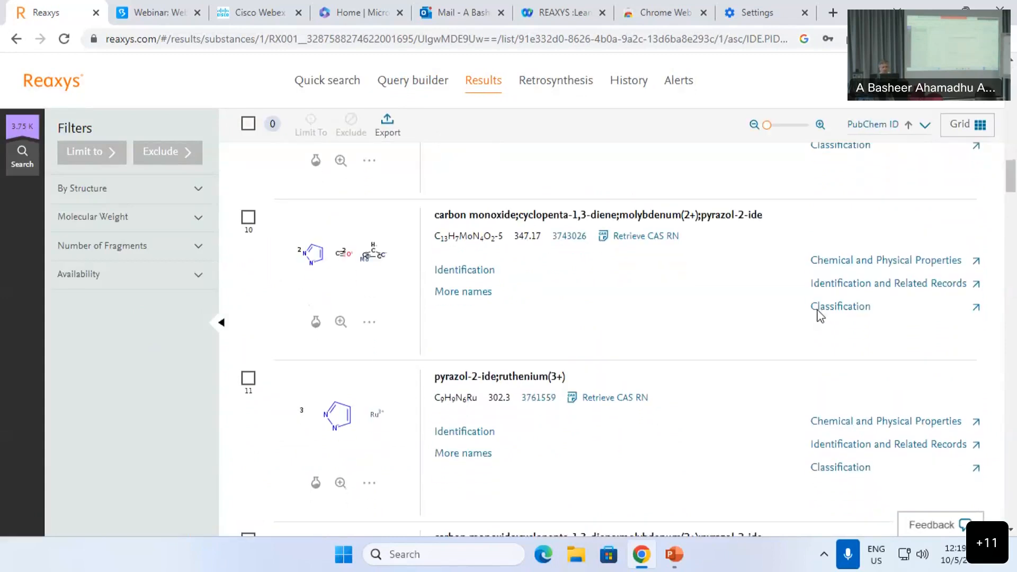
scroll(411, 222, up, 12)
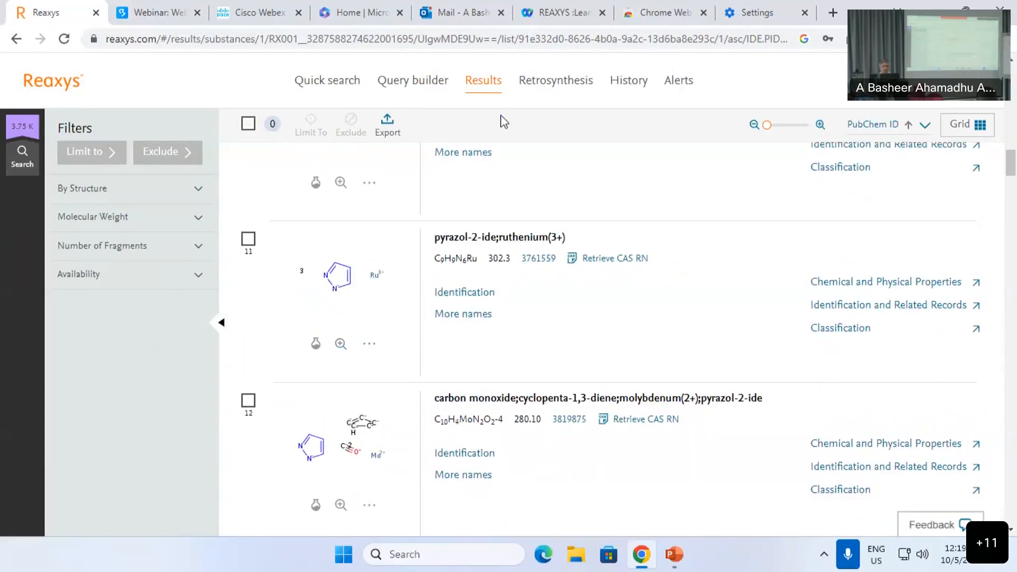
click(412, 80)
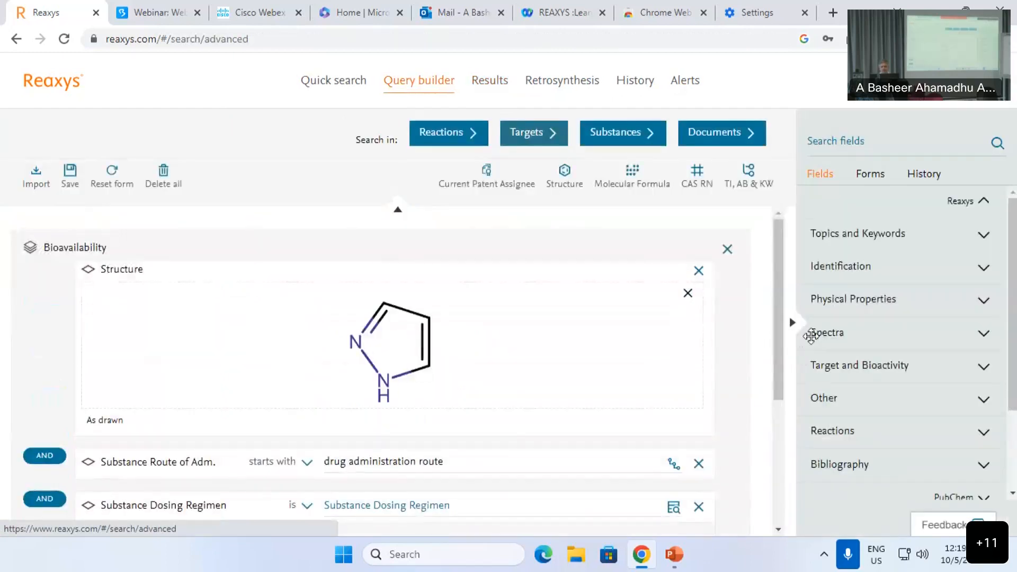
Step: Delete the whole Bioavailability query group
click(728, 250)
scroll(912, 329, down, 3)
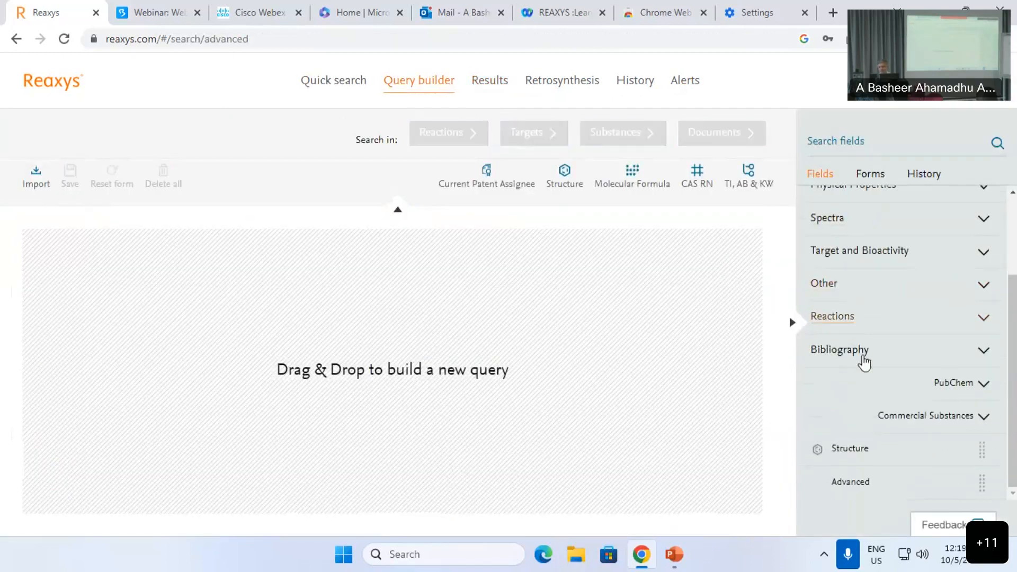
scroll(862, 370, up, 3)
Step: Browse the list of predefined search forms
click(870, 175)
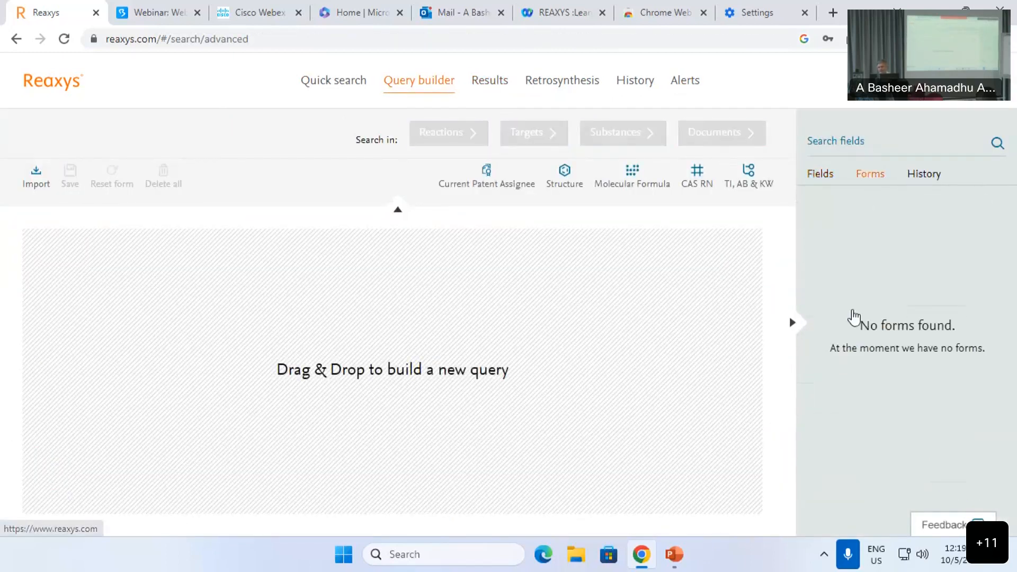
scroll(882, 355, down, 3)
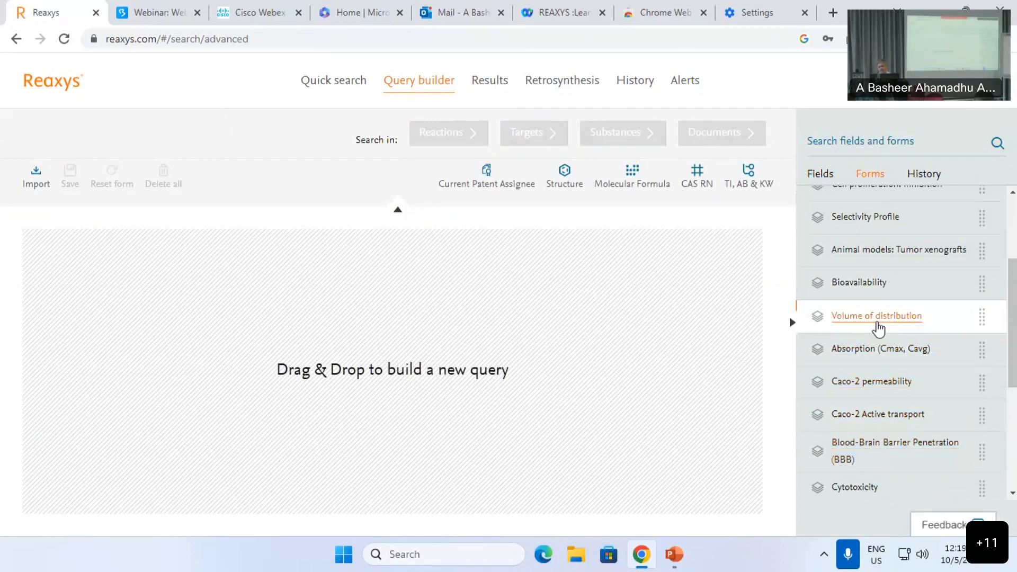
scroll(885, 363, up, 3)
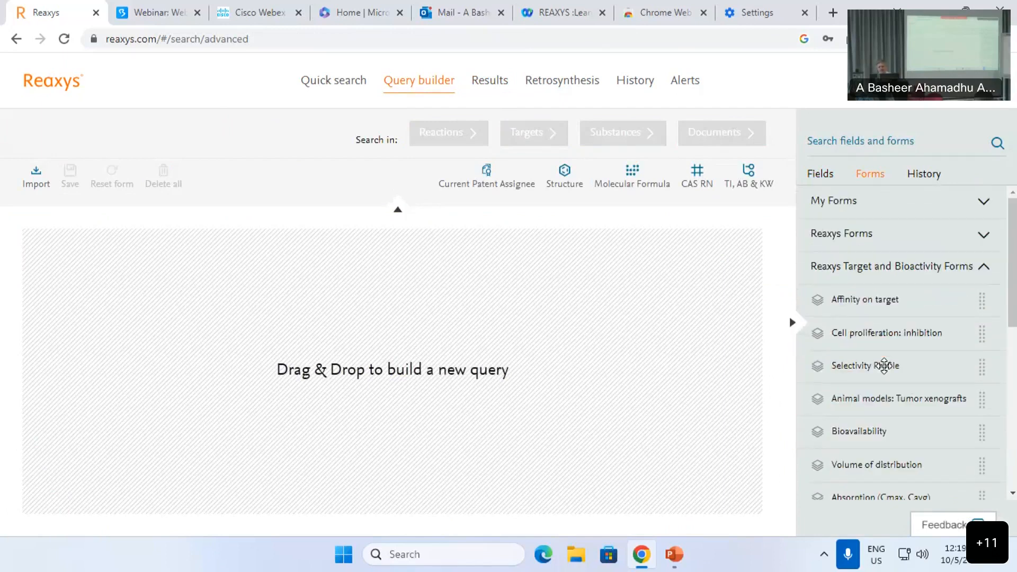
scroll(888, 357, down, 7)
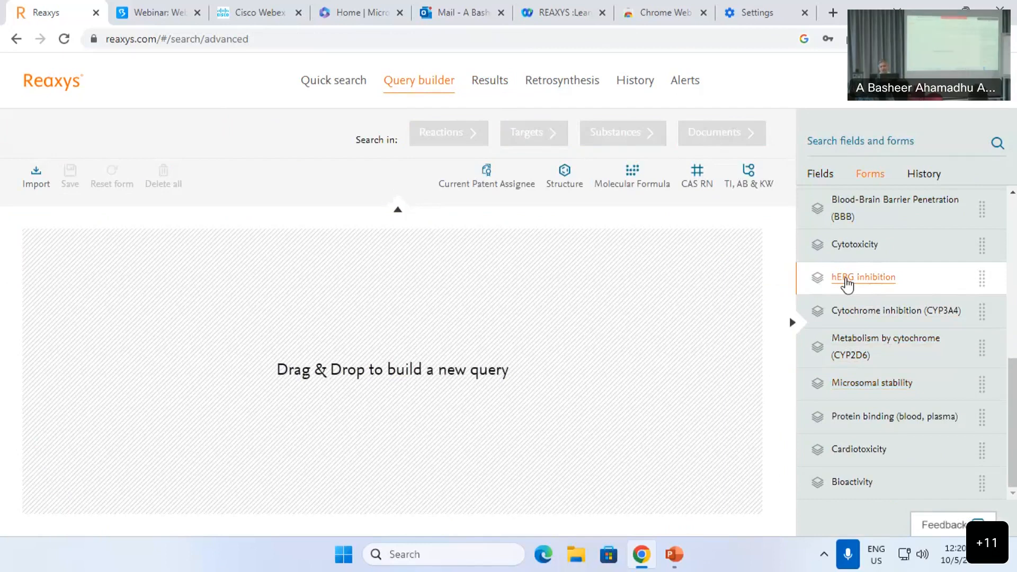
scroll(856, 279, up, 3)
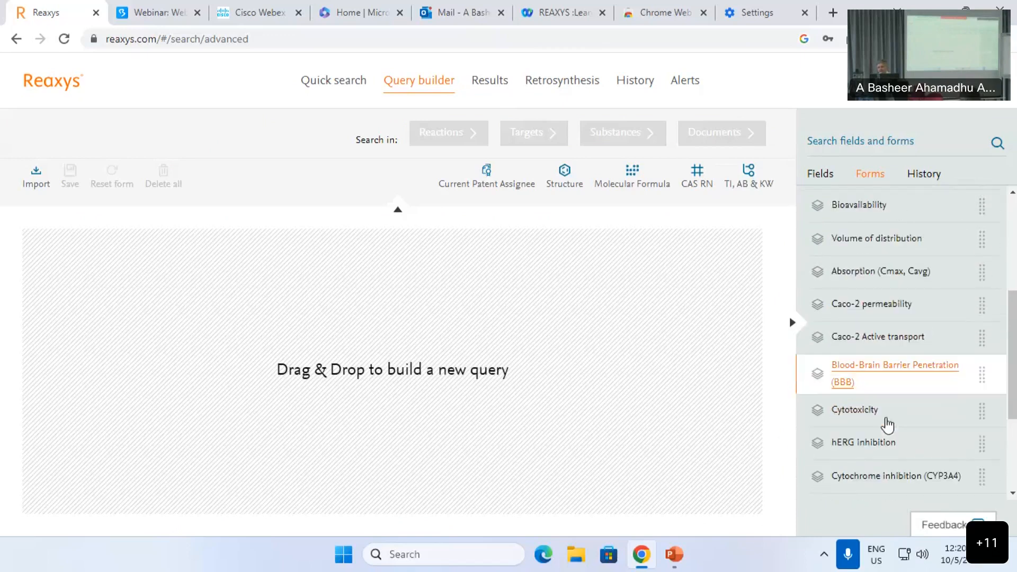
scroll(890, 423, down, 2)
scroll(896, 446, down, 2)
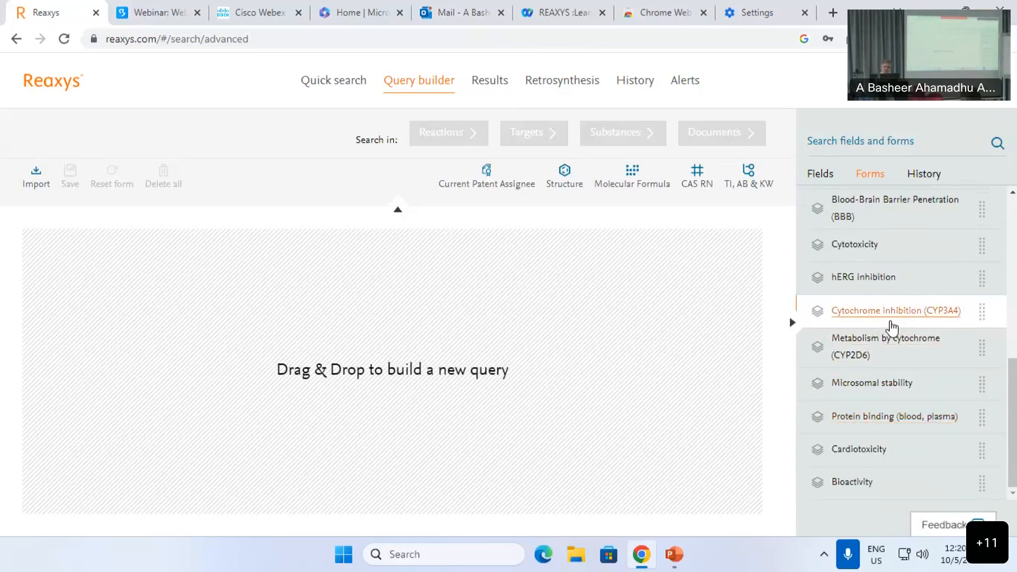
Step: Add a Patent Country Code condition of 'cn' and search Documents
click(839, 146)
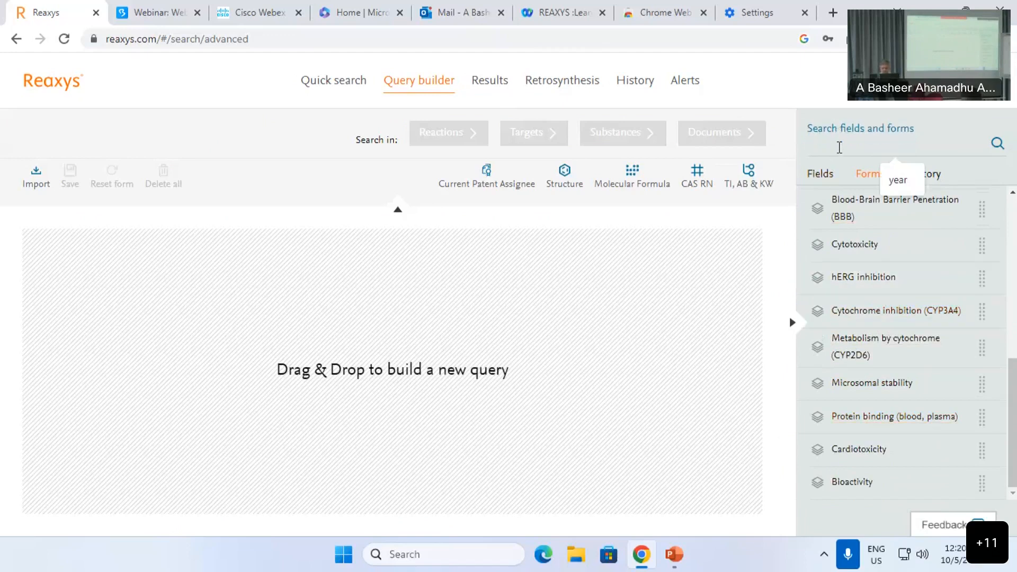
text(au)
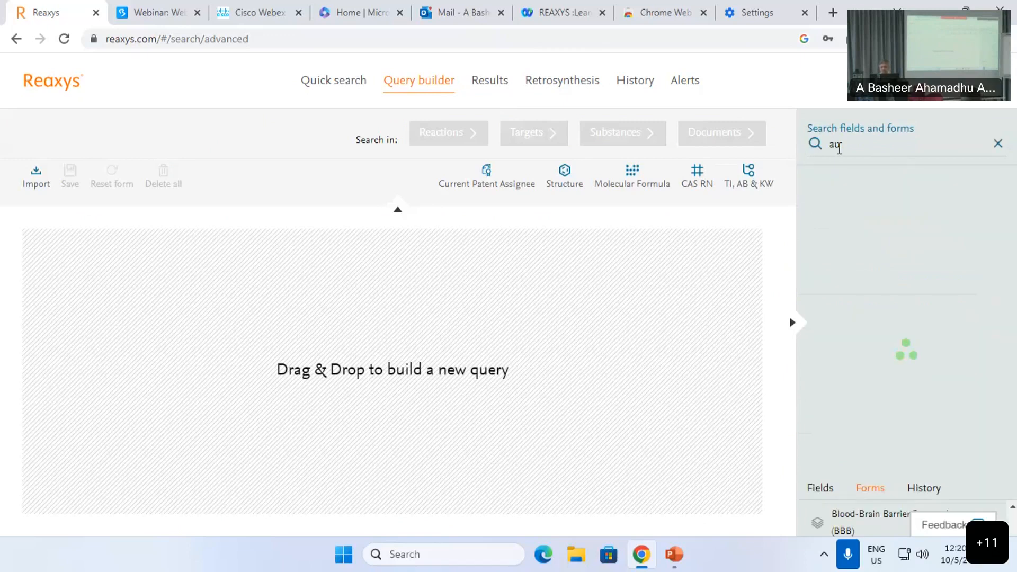
double_click(839, 146)
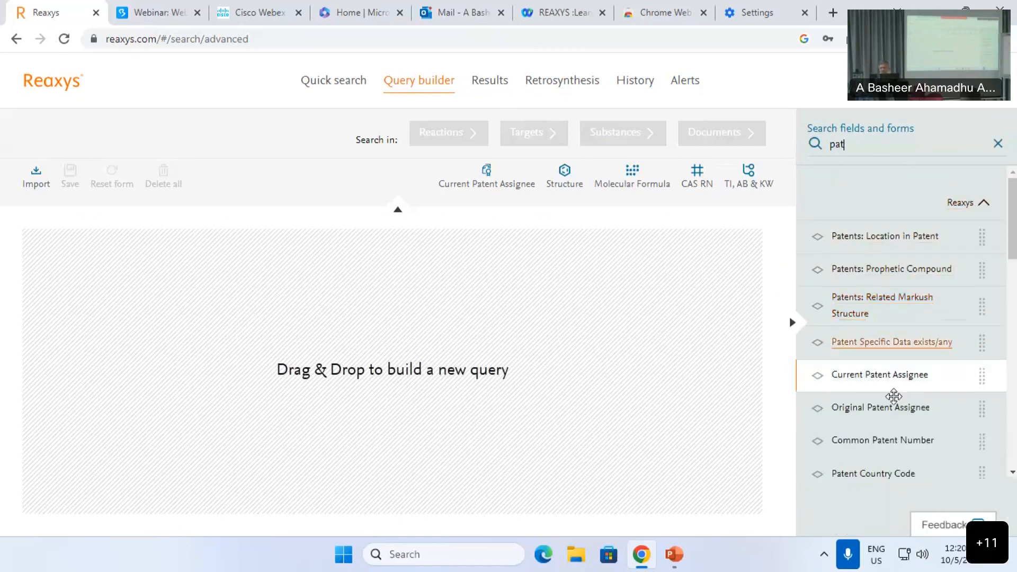
scroll(878, 404, down, 3)
drag(873, 339, 357, 236)
text(cn)
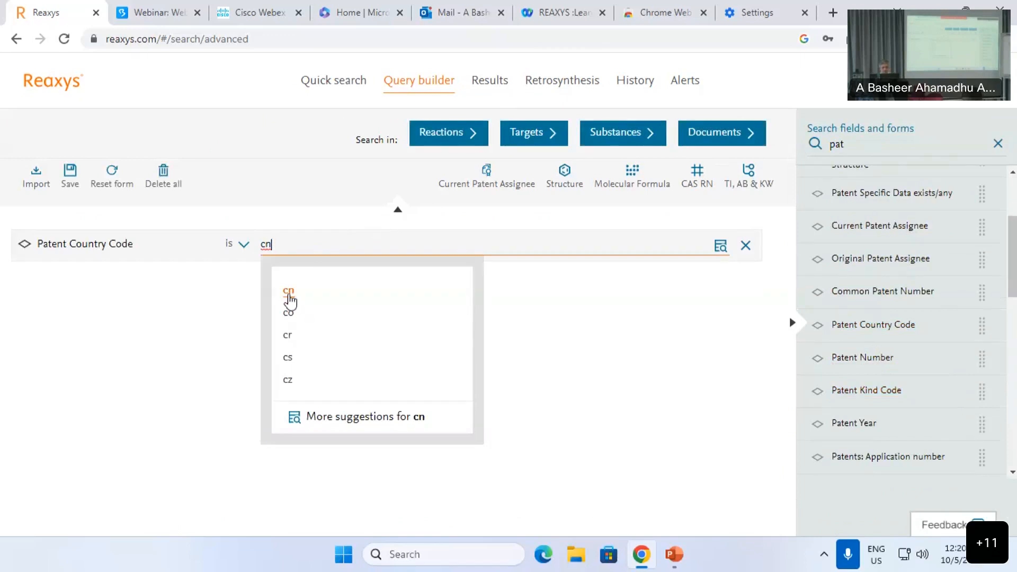
click(290, 299)
click(723, 136)
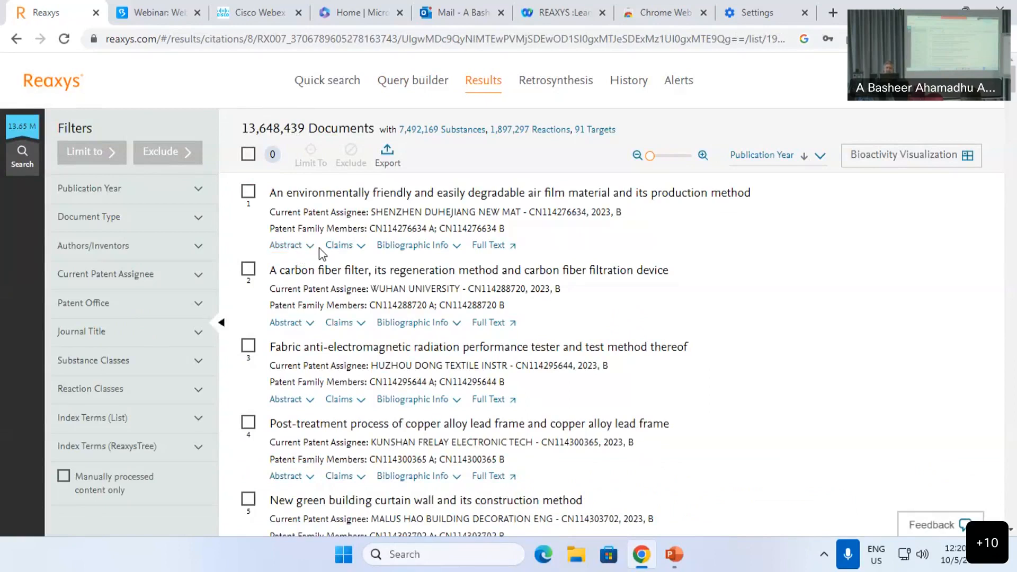
scroll(362, 259, down, 1)
scroll(363, 259, up, 1)
click(341, 247)
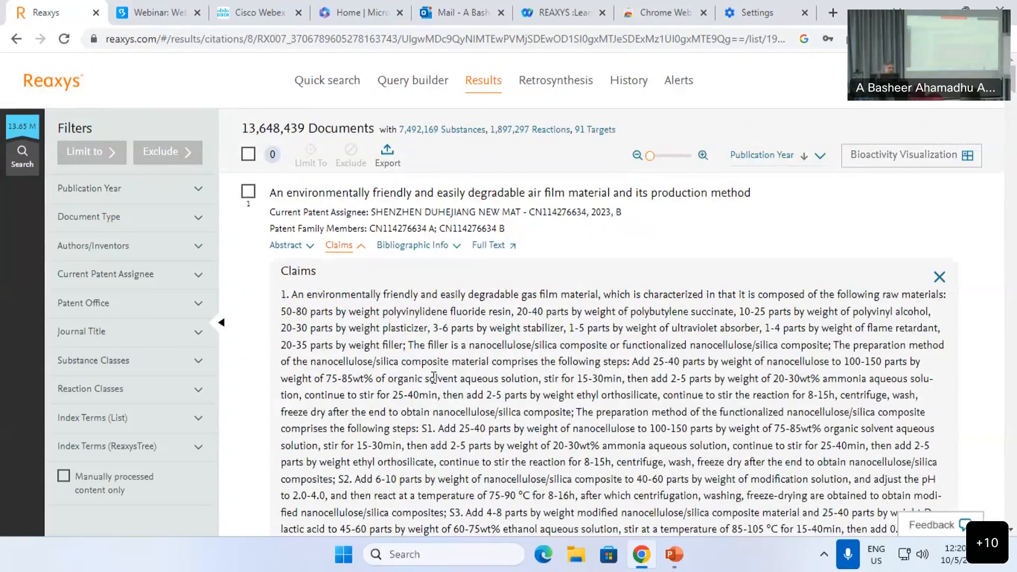
click(338, 245)
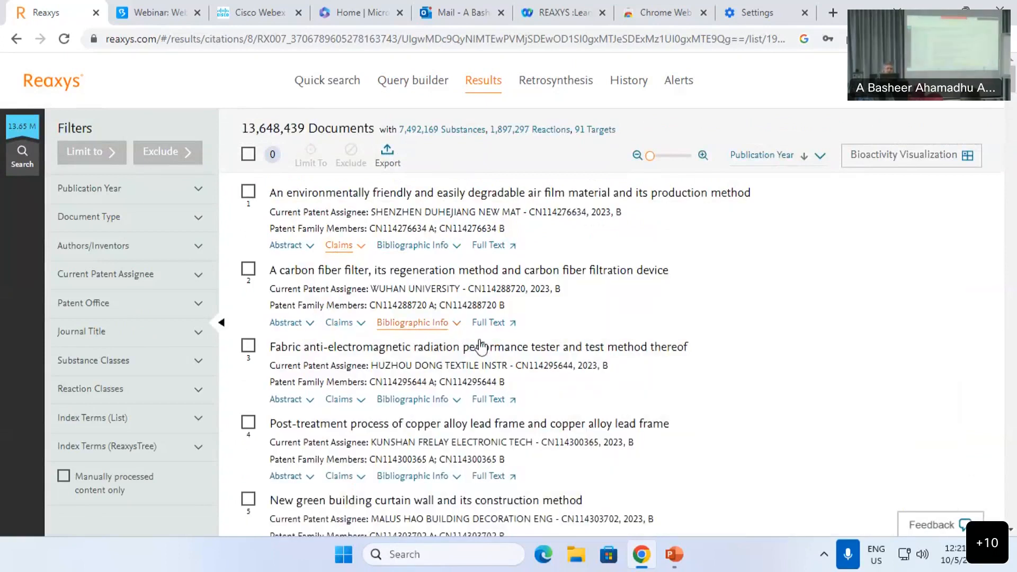
scroll(502, 360, down, 8)
scroll(522, 376, down, 20)
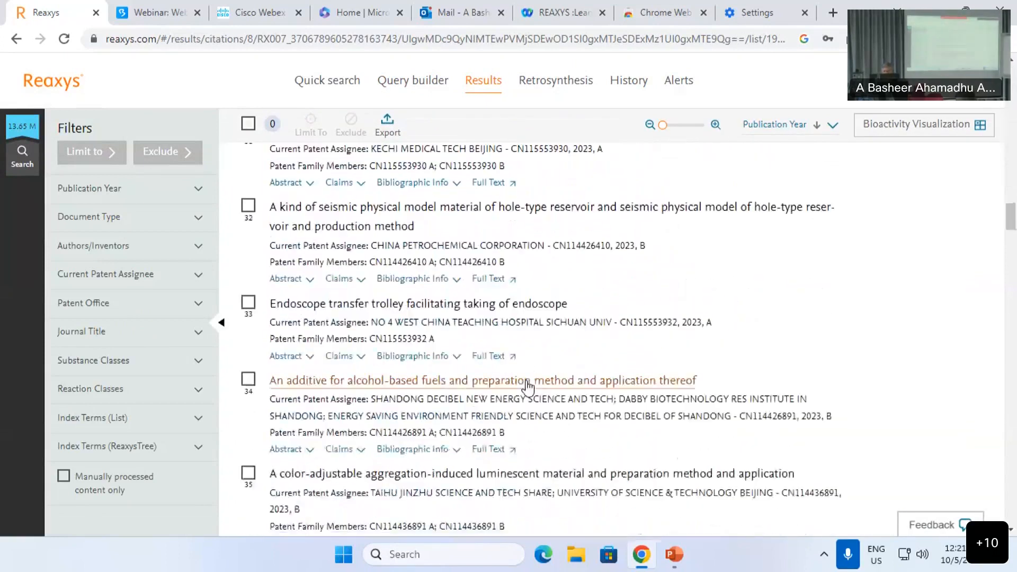
drag(1012, 293, 1015, 516)
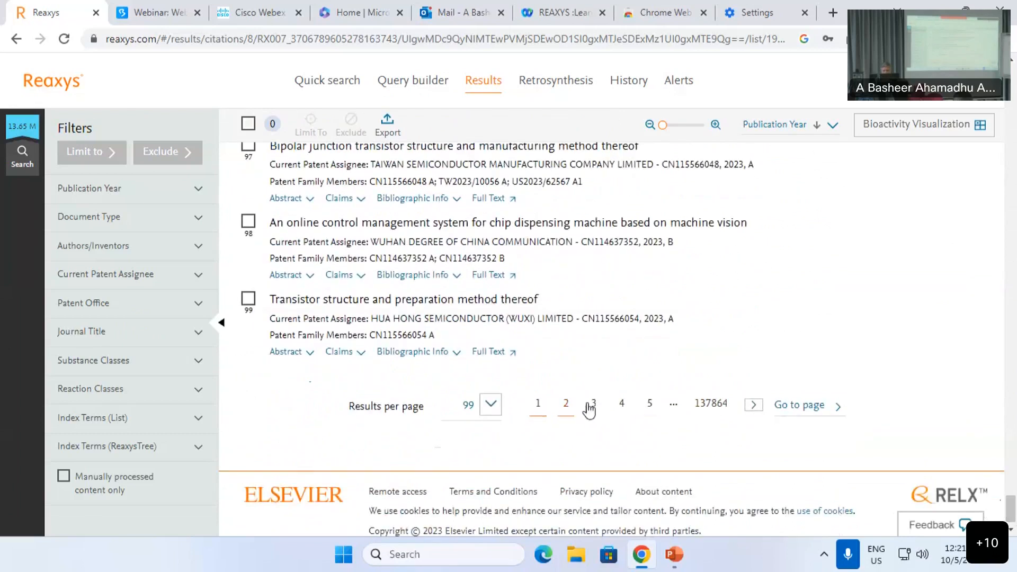
click(592, 406)
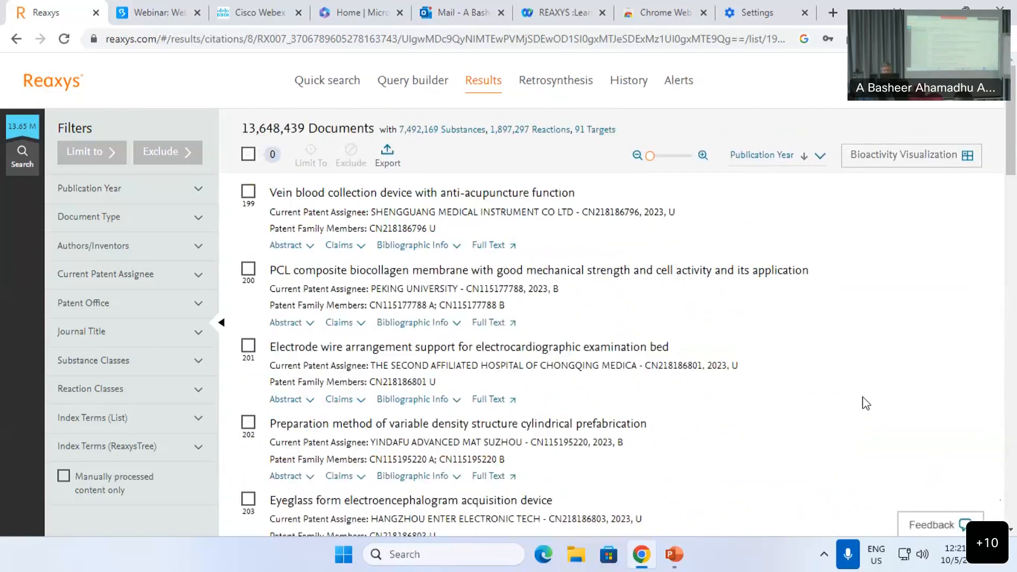
scroll(866, 408, down, 20)
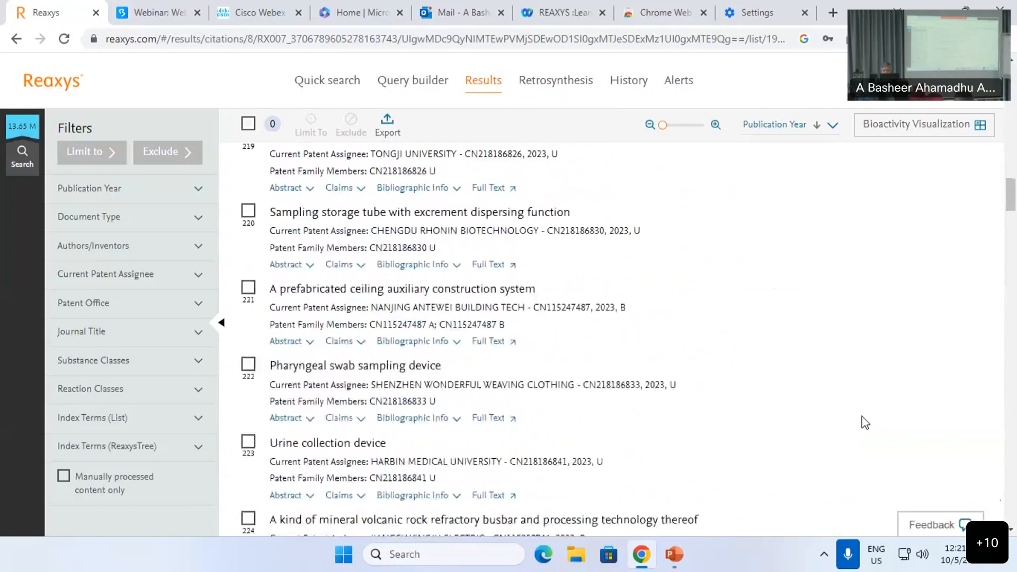
scroll(865, 422, down, 1)
scroll(864, 422, down, 8)
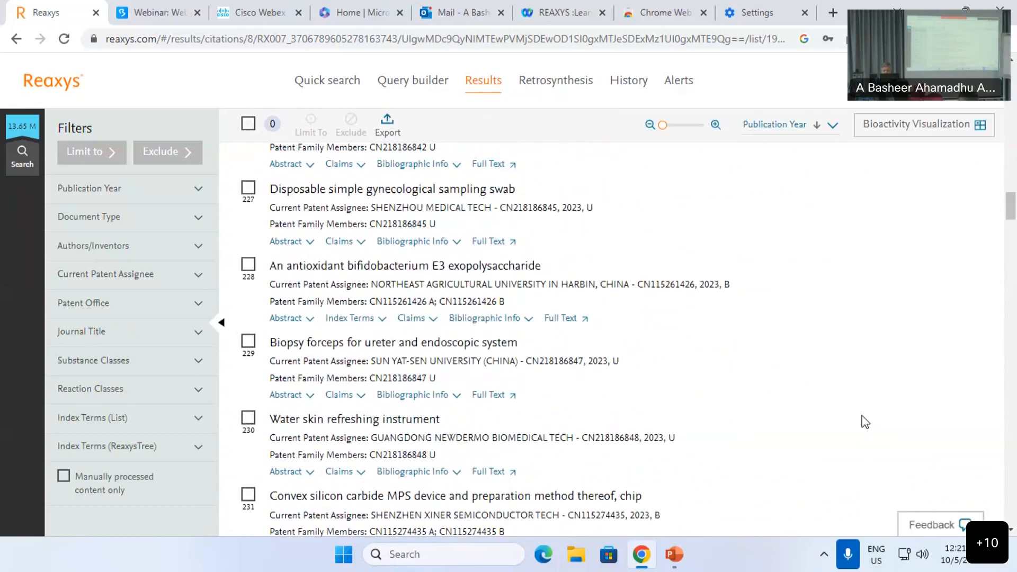
scroll(865, 422, down, 9)
scroll(864, 422, down, 6)
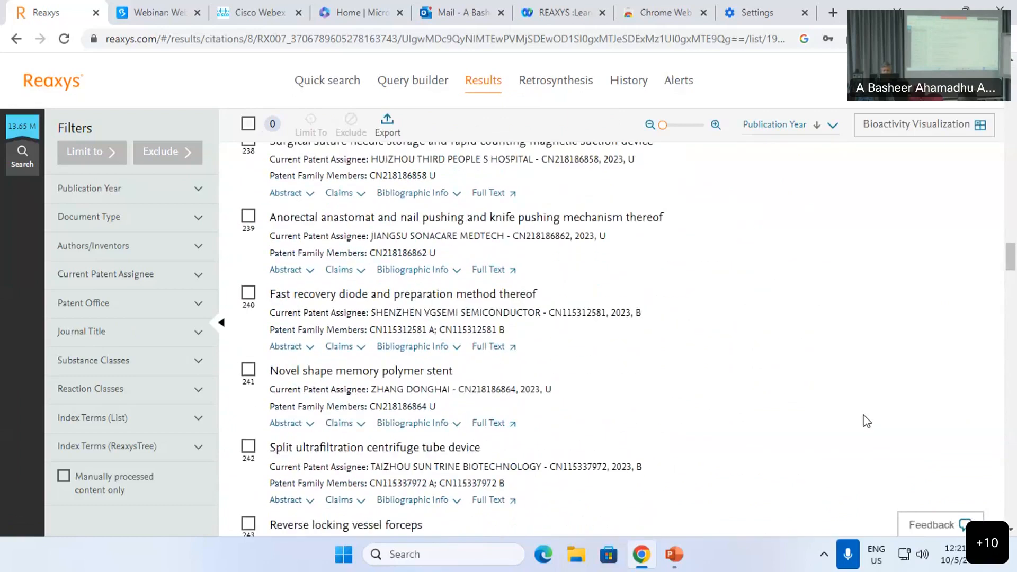
scroll(867, 421, down, 10)
scroll(866, 420, down, 4)
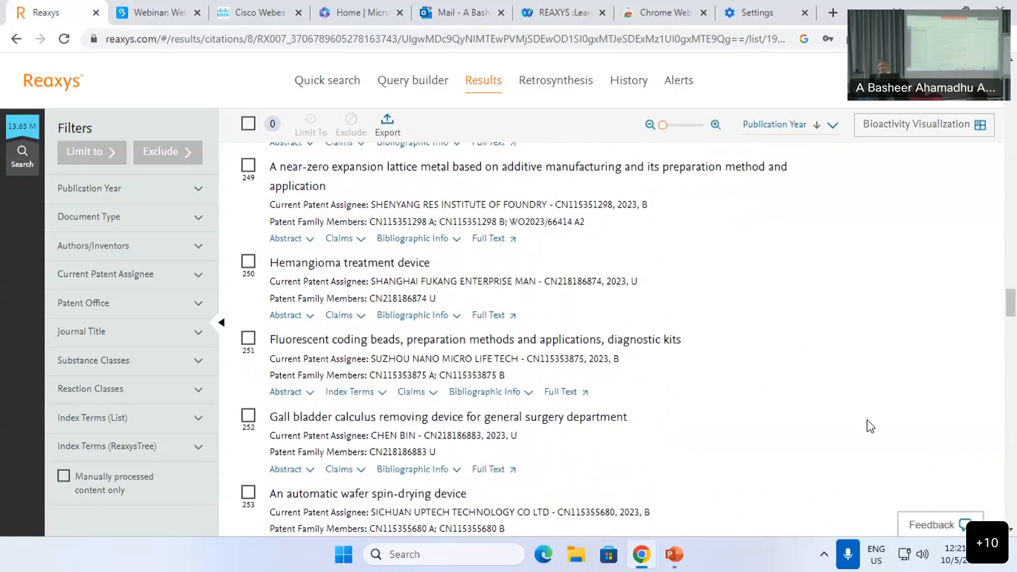
scroll(867, 422, down, 6)
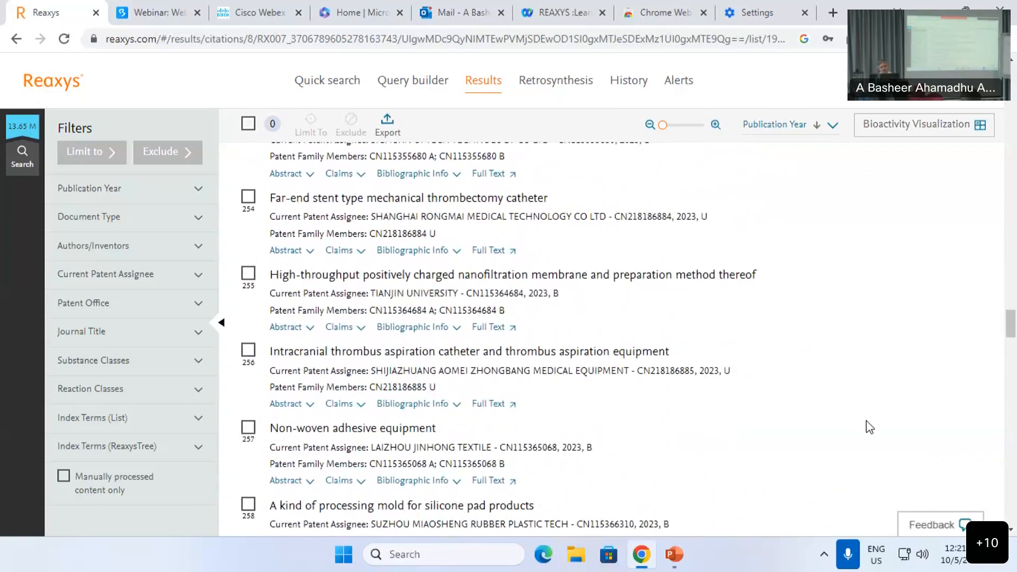
scroll(741, 391, up, 1)
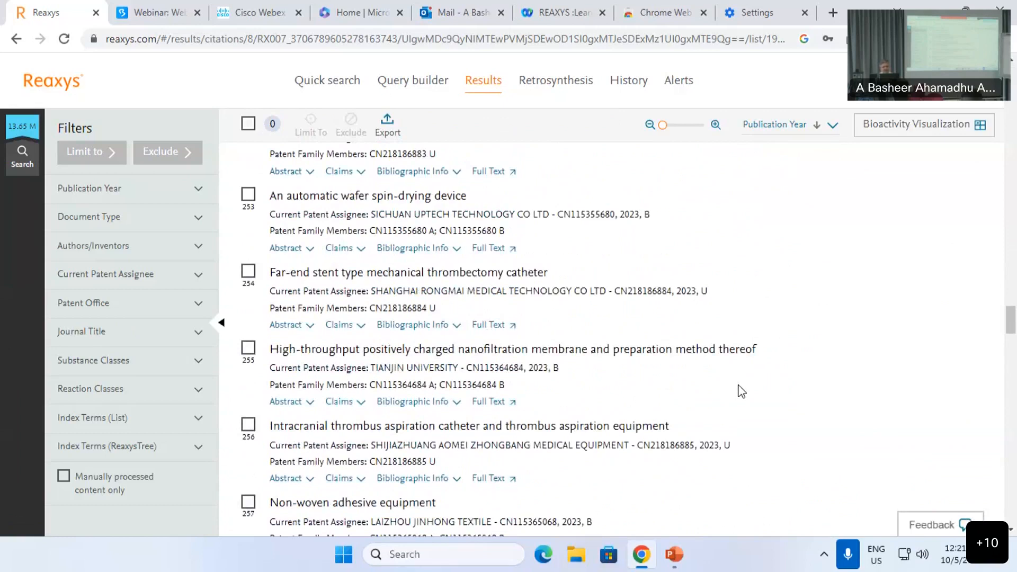
scroll(741, 391, up, 6)
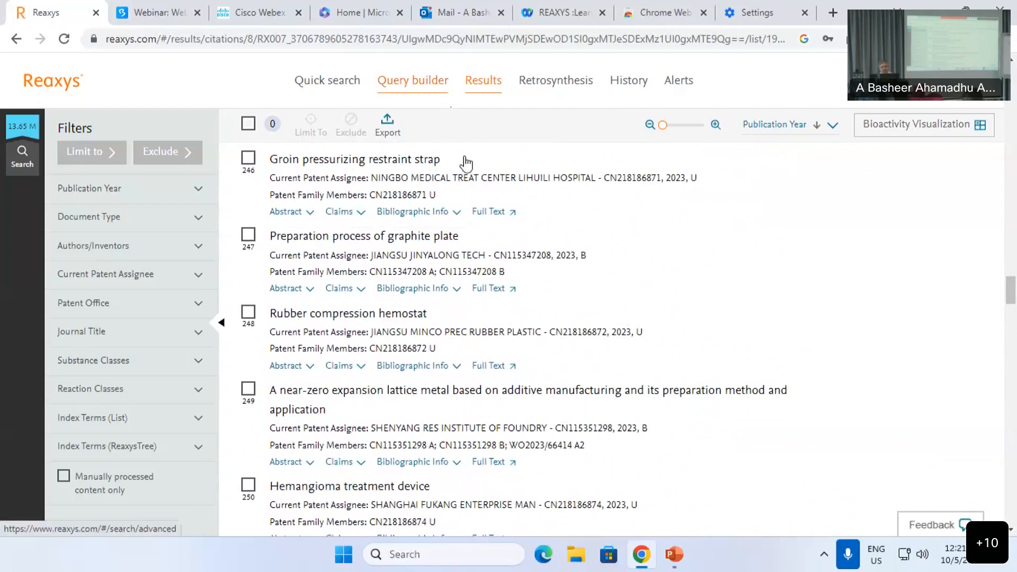
scroll(465, 162, up, 10)
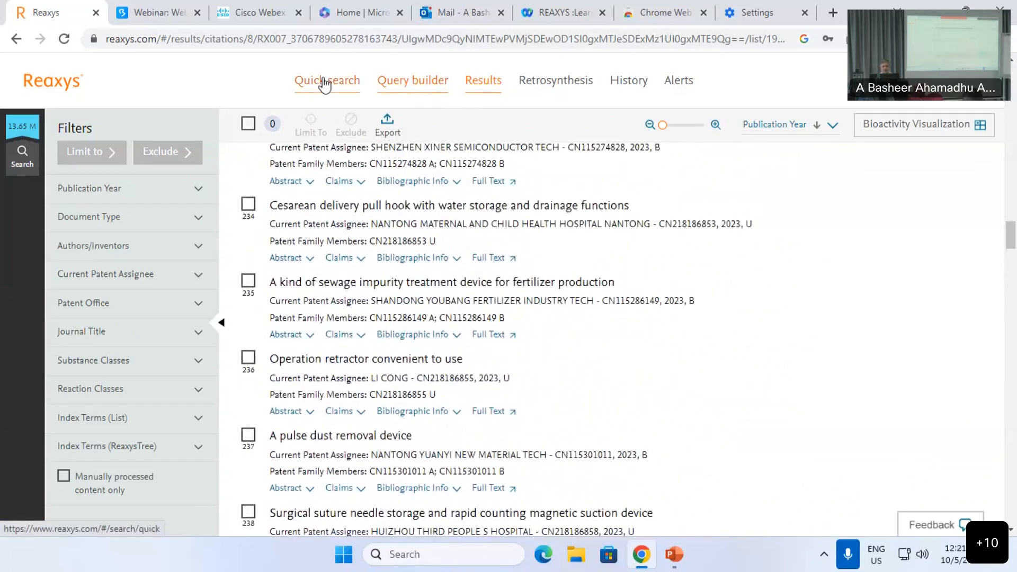
Step: Open the advanced Query builder and delete the Patent Country Code condition
click(325, 84)
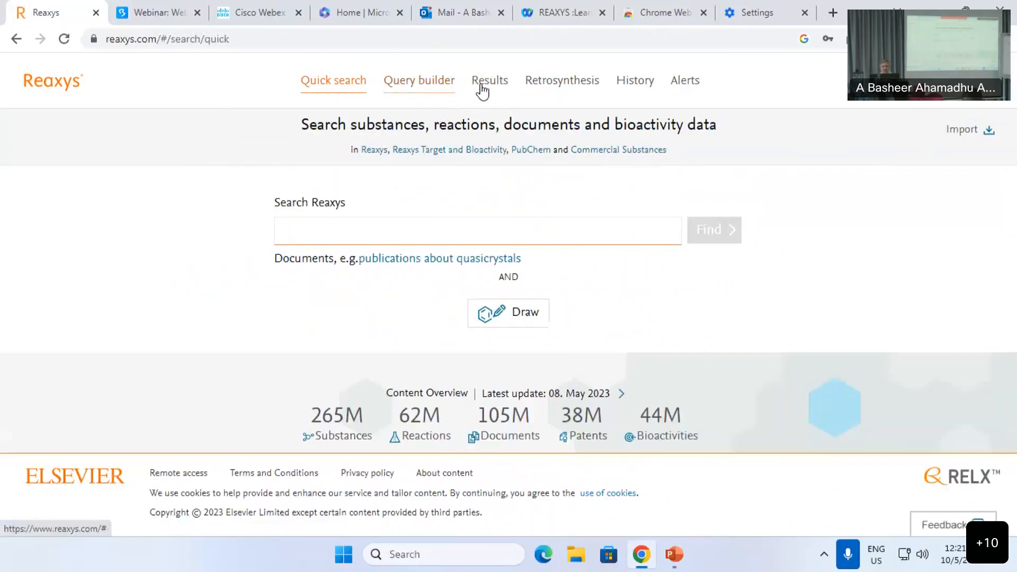
click(421, 82)
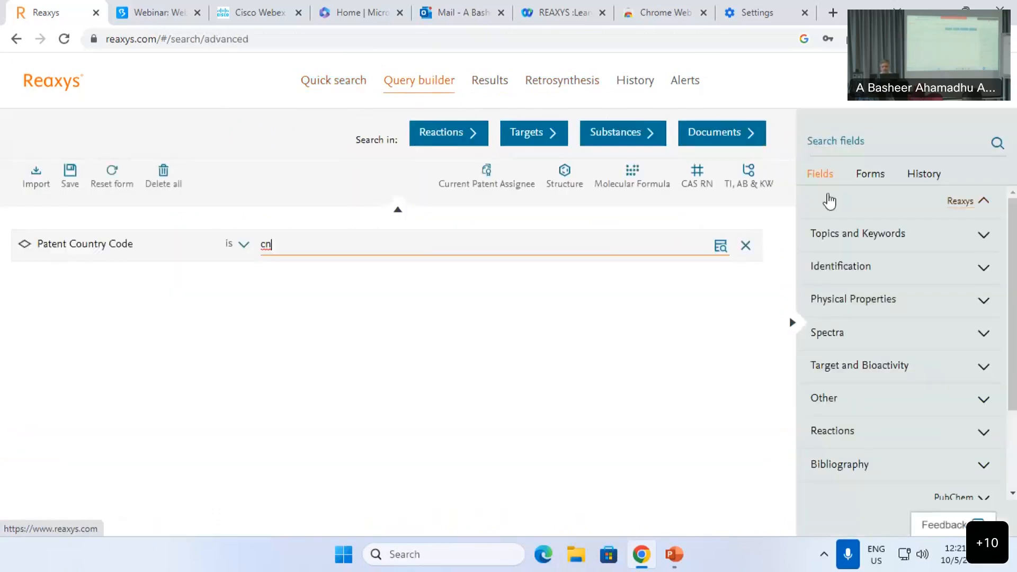
click(746, 245)
Step: Add an Authors/Inventors condition set to 'contains' with the chosen author's name from suggestions
click(875, 141)
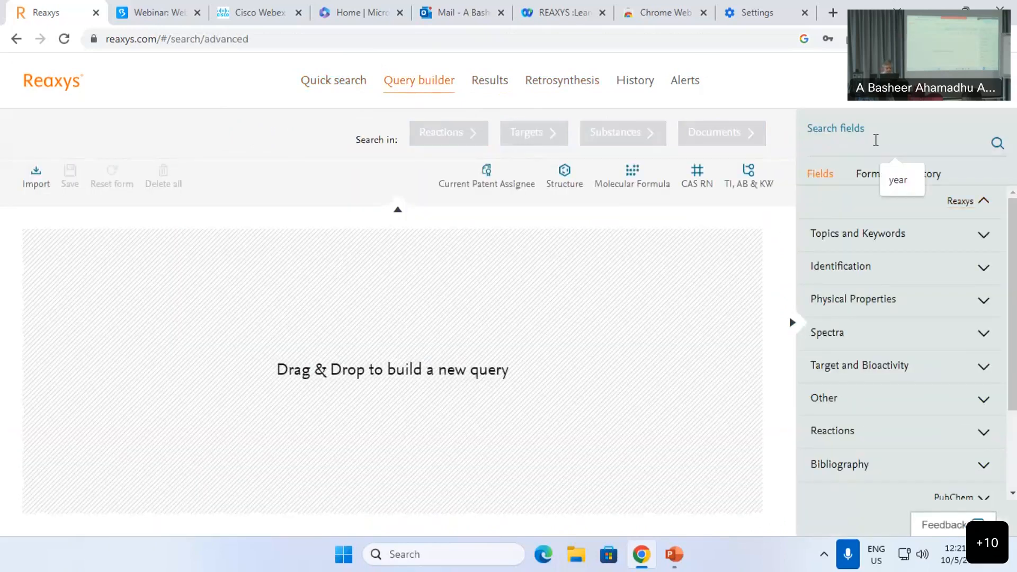
text(auth)
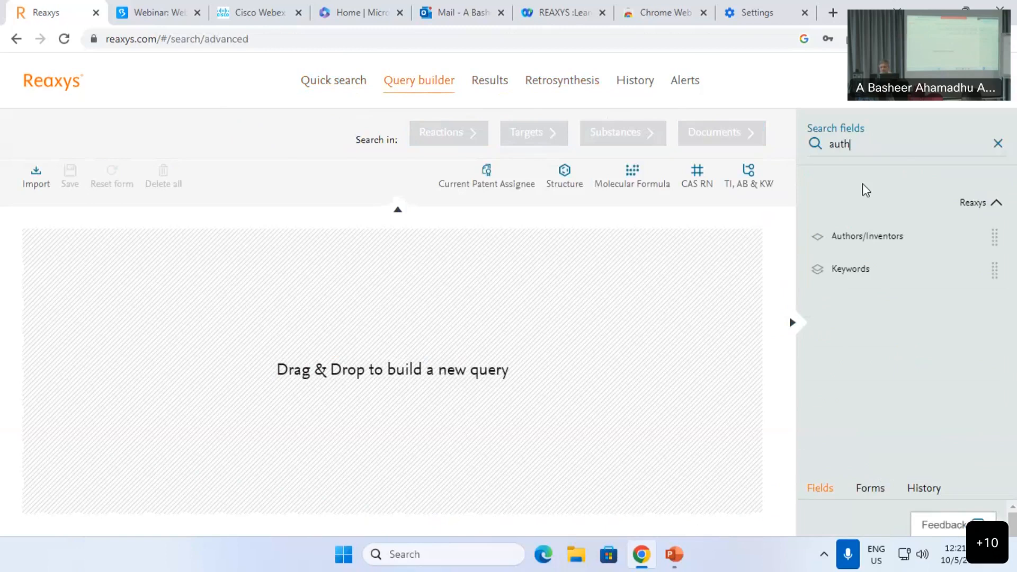
click(876, 239)
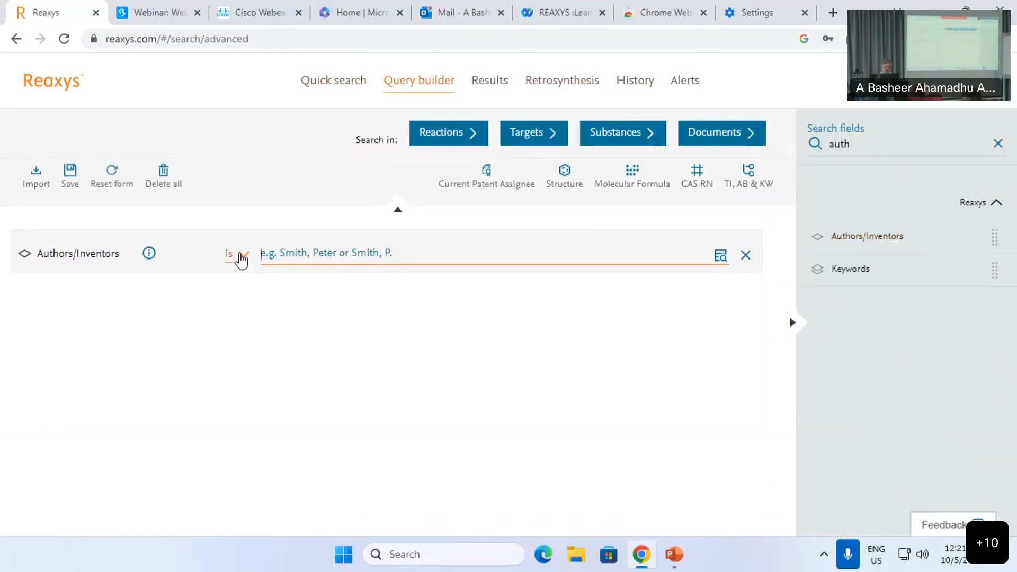
click(243, 255)
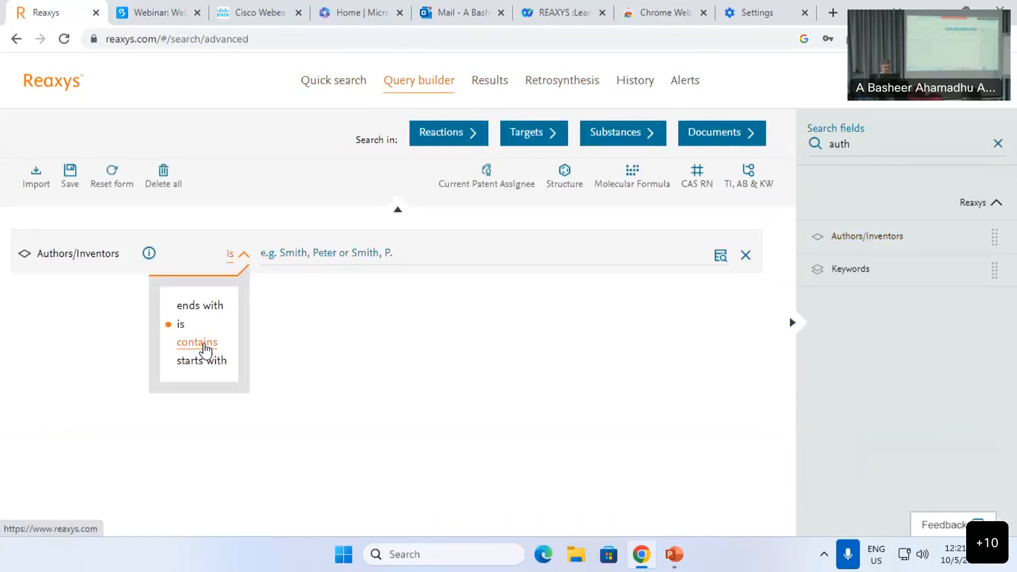
click(204, 343)
text(bodas)
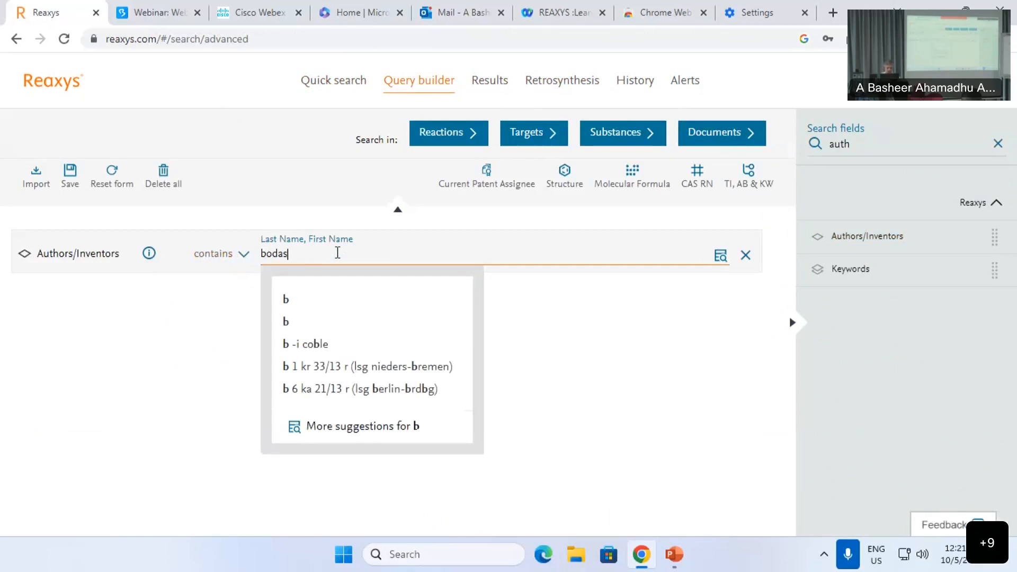
text(, mandar)
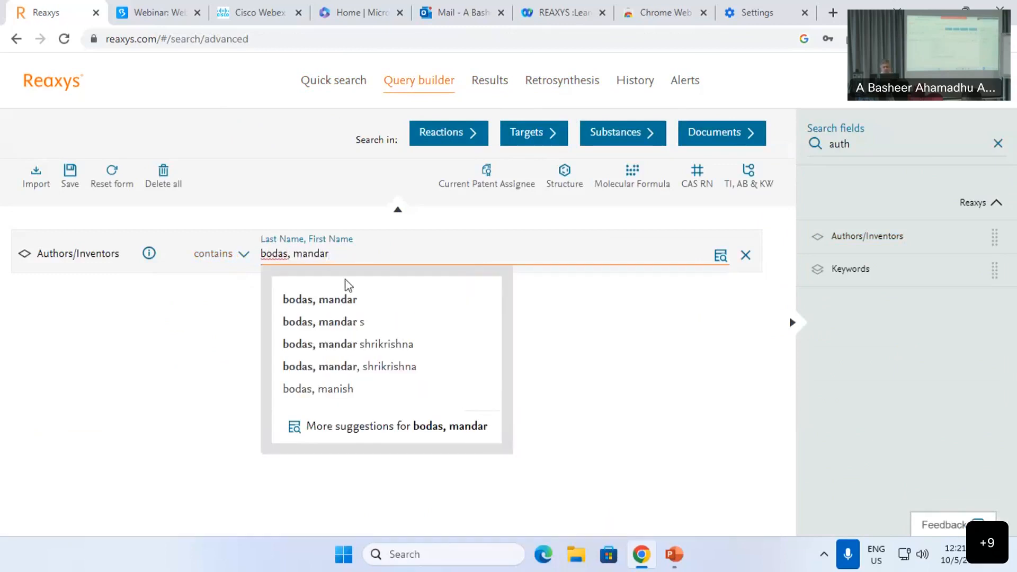
click(369, 297)
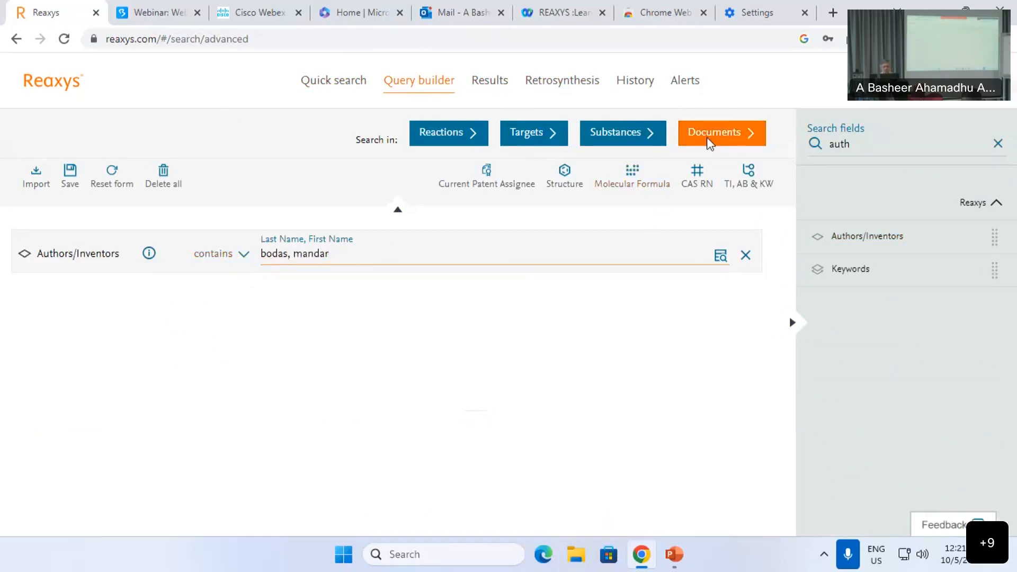
Step: Run the author query against documents and browse the 49 results
click(710, 142)
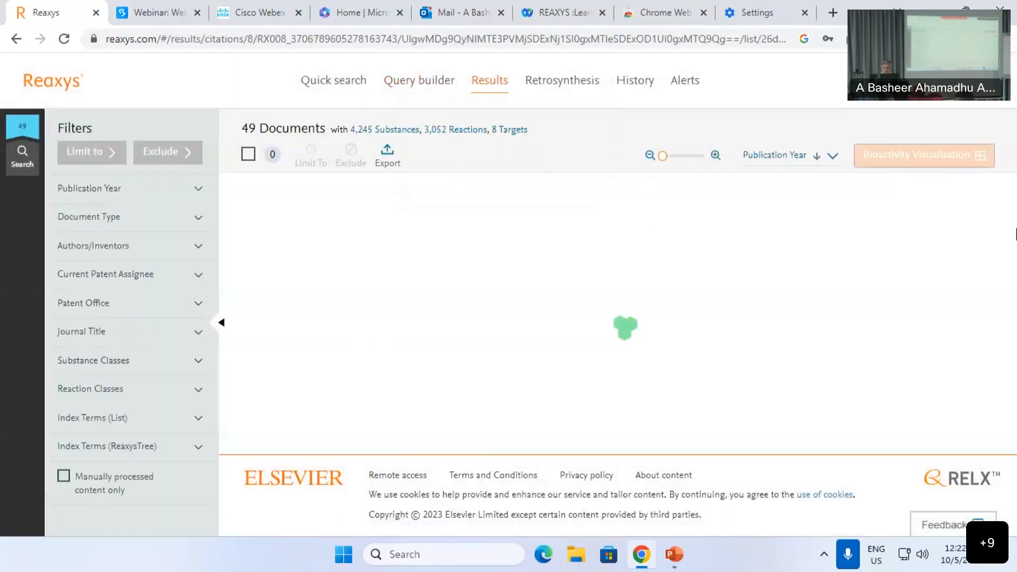
scroll(1014, 318, down, 15)
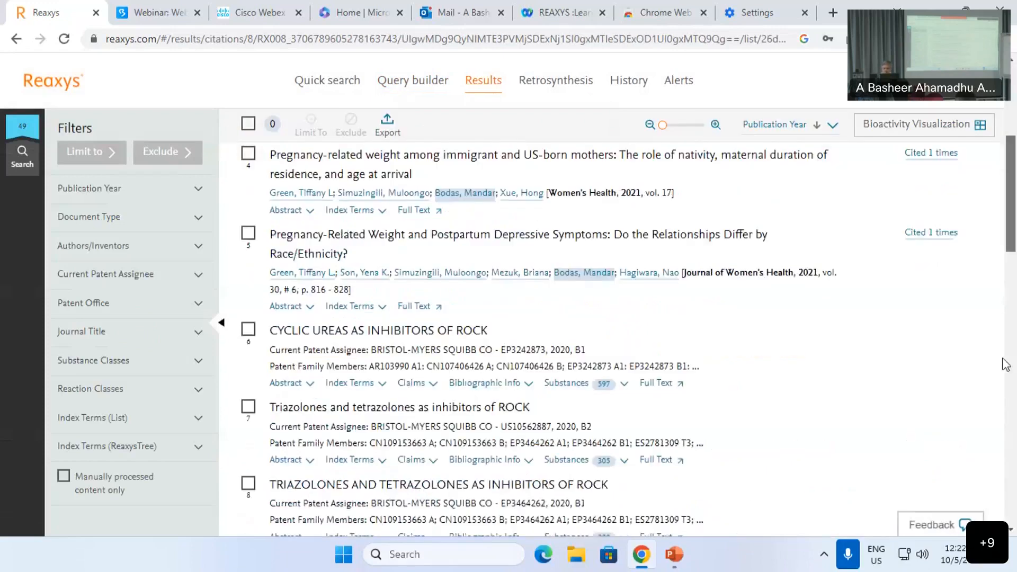
scroll(1014, 454, down, 2)
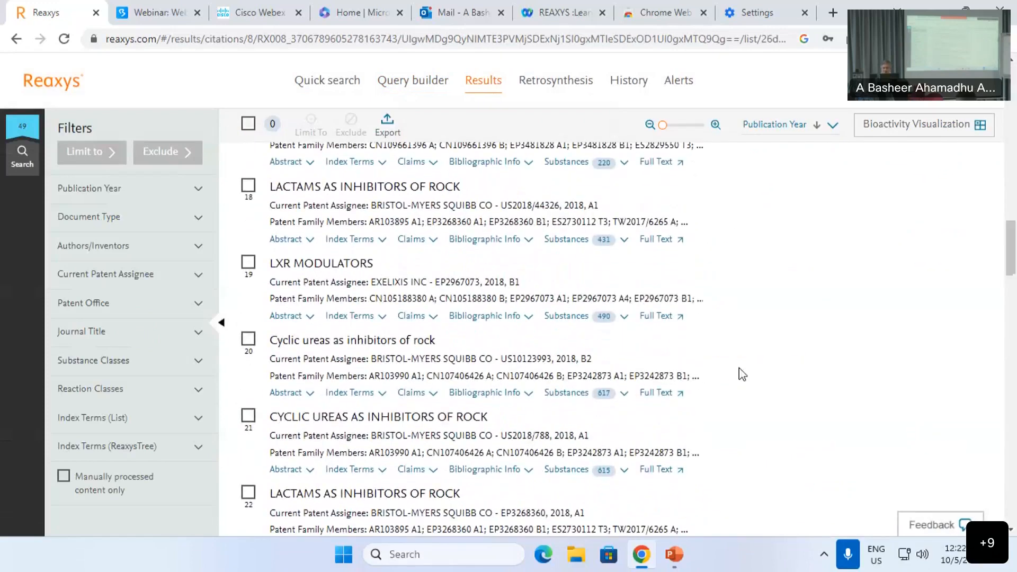
scroll(601, 356, down, 6)
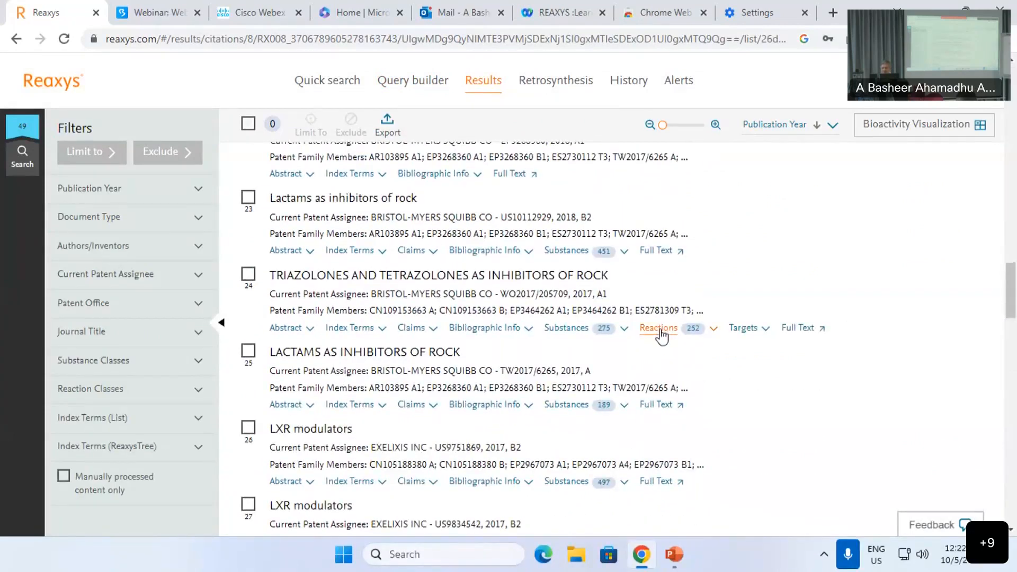
scroll(661, 335, down, 1)
Step: Inspect document 24's reactions, including the first reaction's conditions and experimental procedure
click(658, 254)
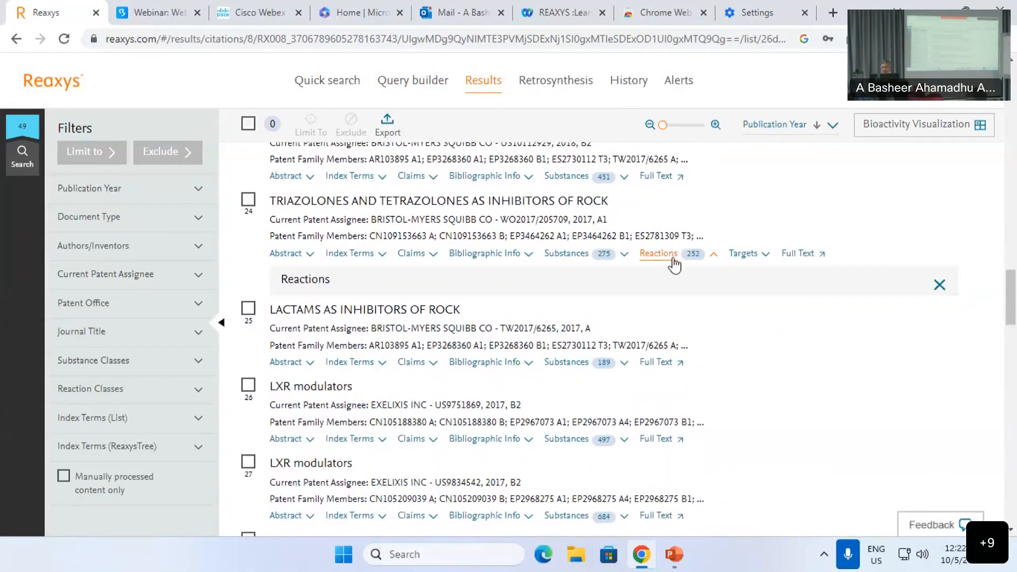
scroll(672, 268, down, 2)
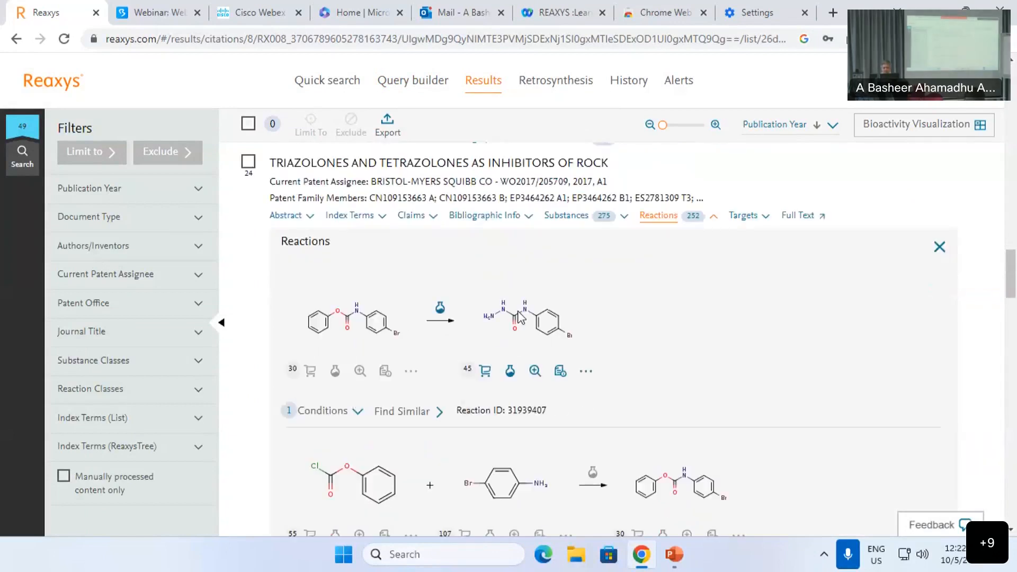
click(322, 301)
scroll(342, 309, down, 1)
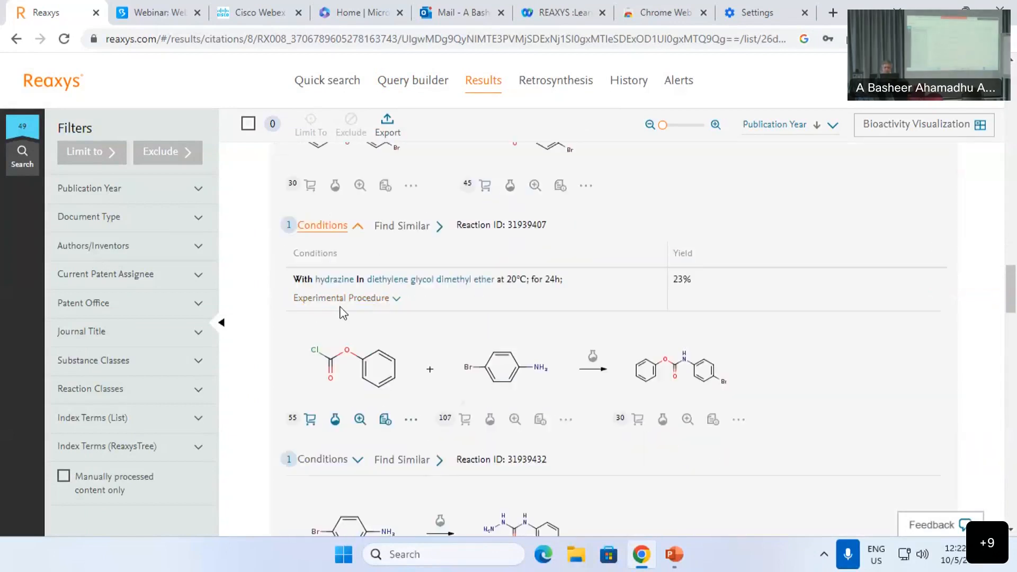
click(344, 300)
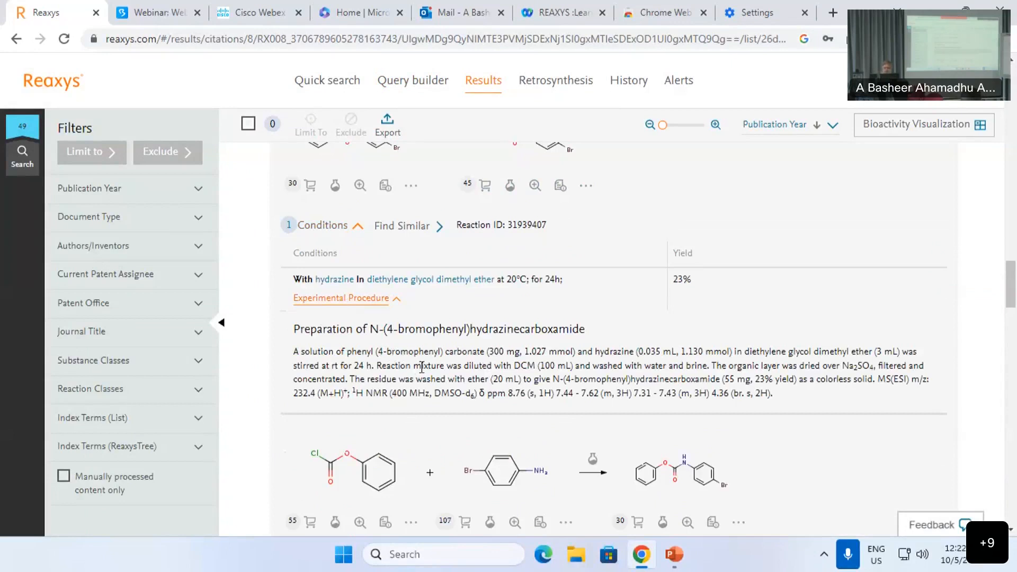
scroll(422, 366, up, 1)
click(323, 301)
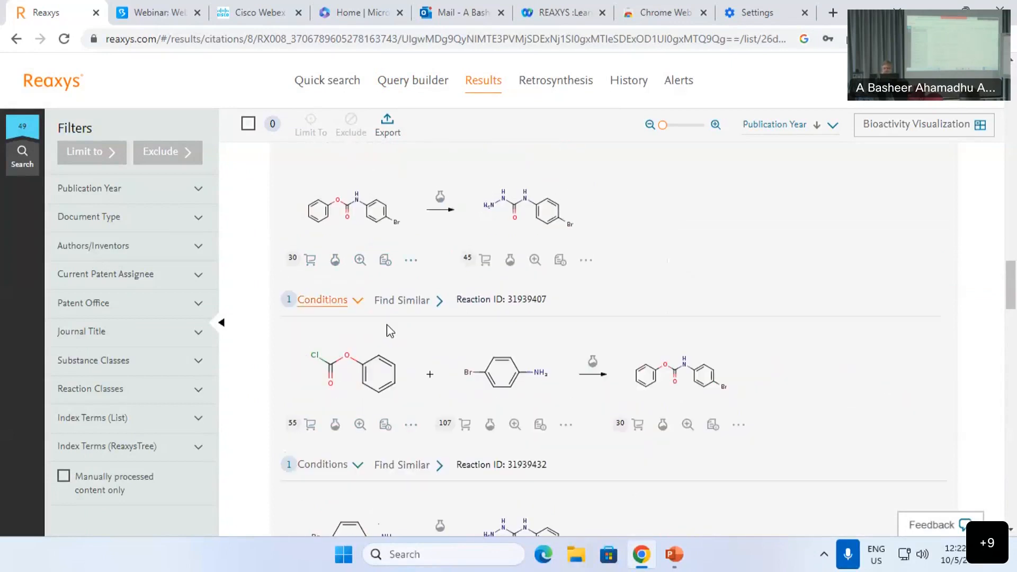
scroll(392, 324, up, 3)
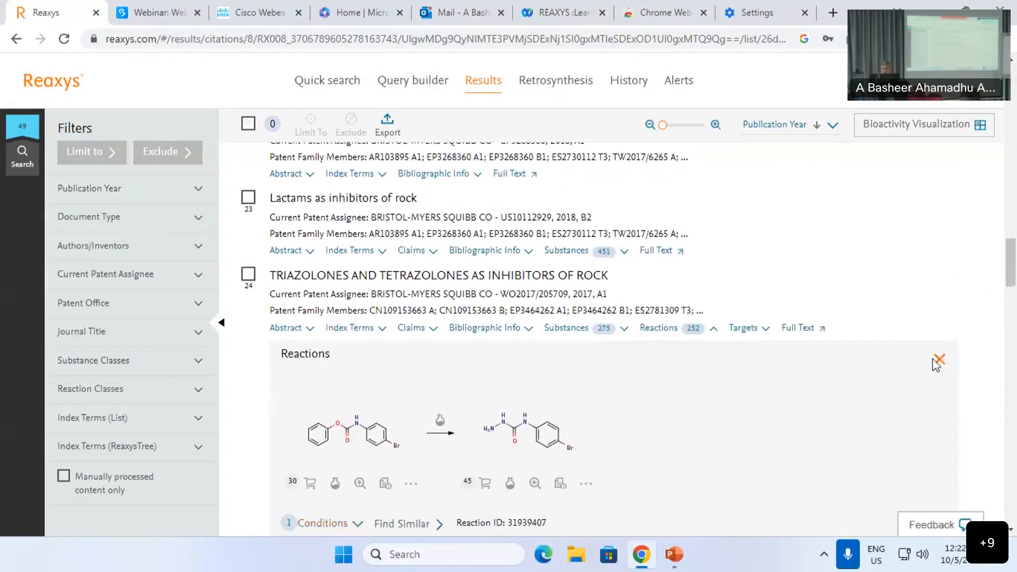
click(938, 361)
Step: Open the 4,245 substances linked to the 49 documents
click(581, 331)
scroll(571, 347, down, 2)
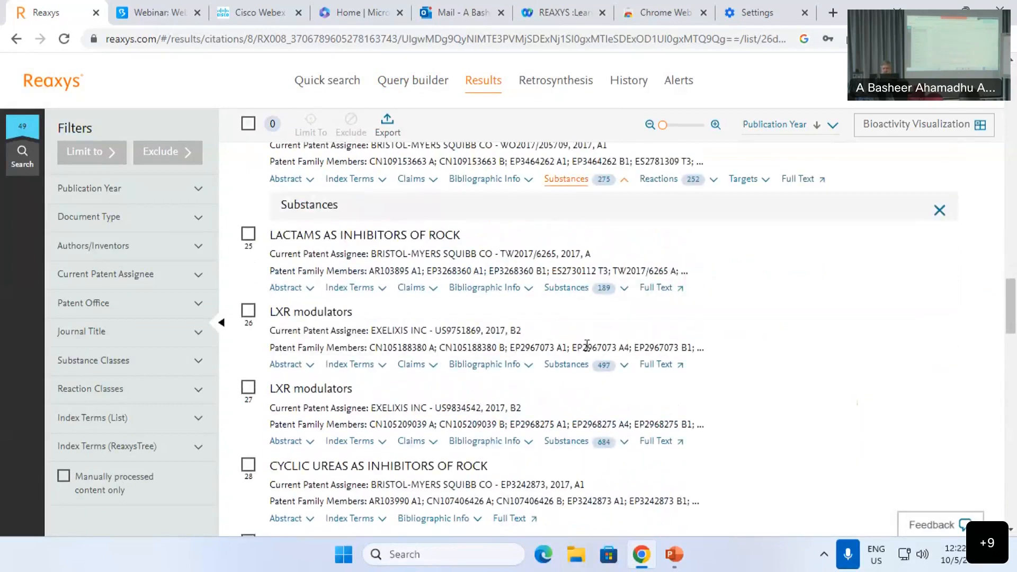
scroll(476, 318, up, 10)
scroll(241, 163, up, 15)
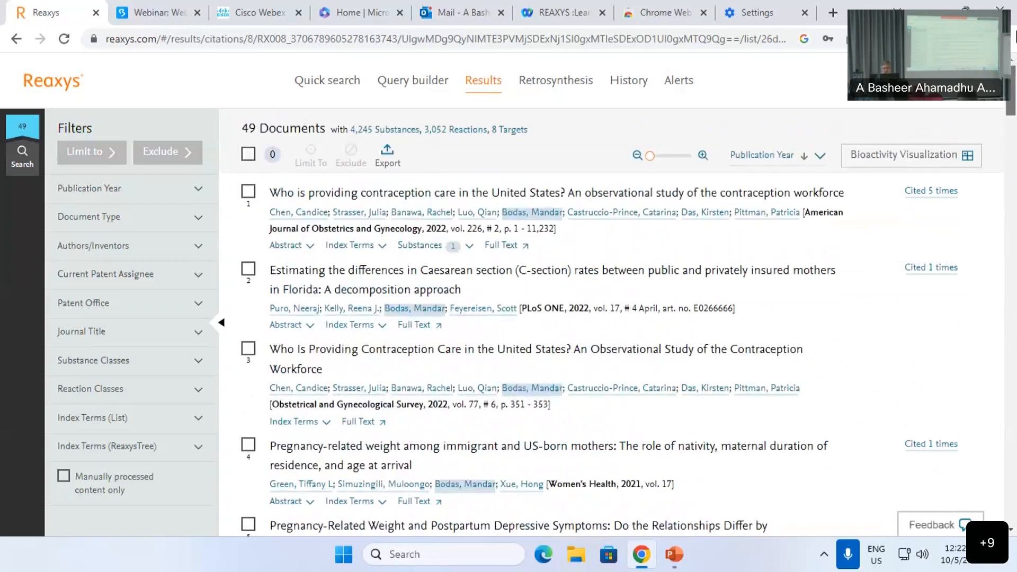
click(372, 133)
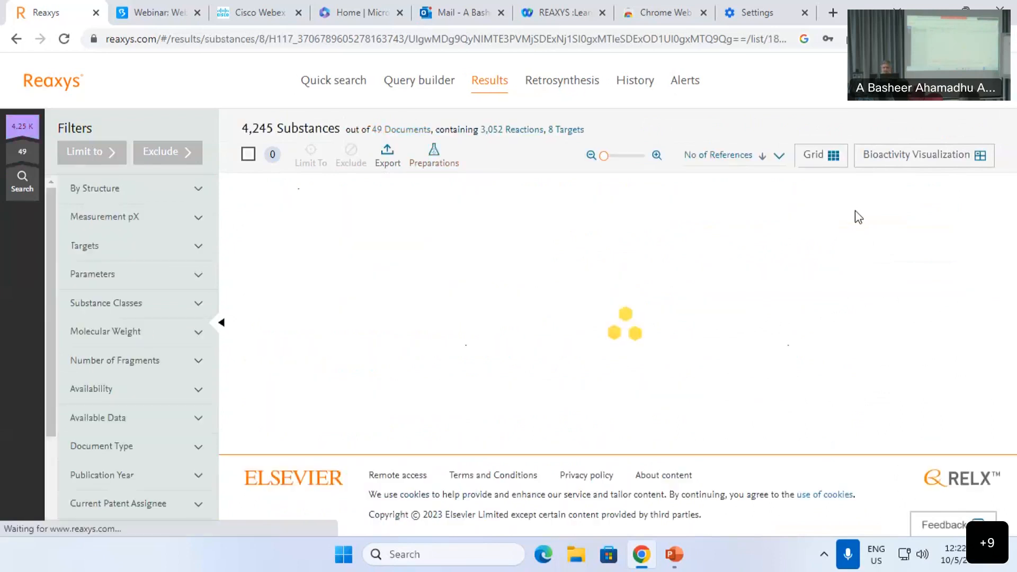
Step: Sort substances by No of References ascending and review the export format choices
click(765, 160)
click(735, 227)
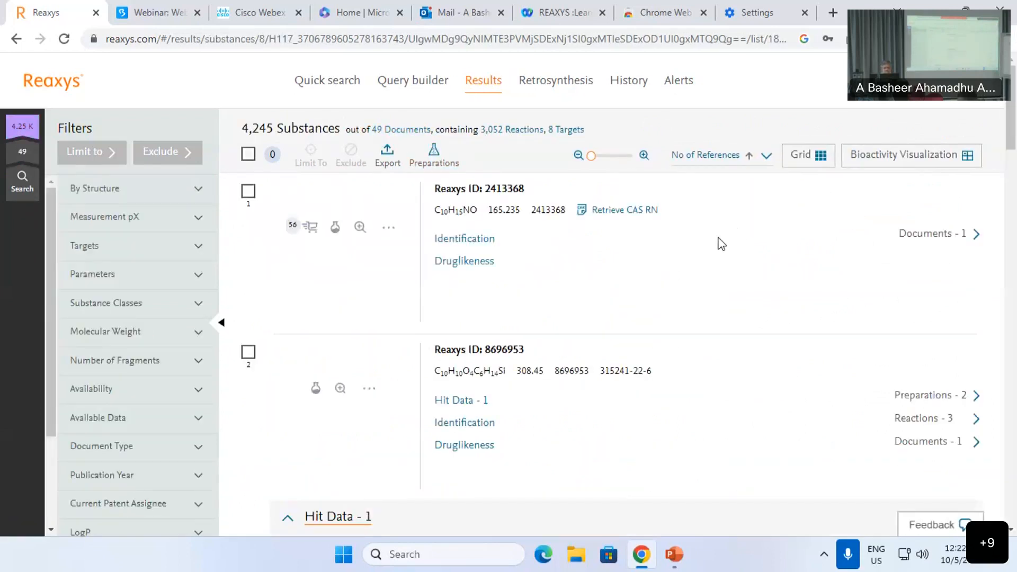
click(387, 156)
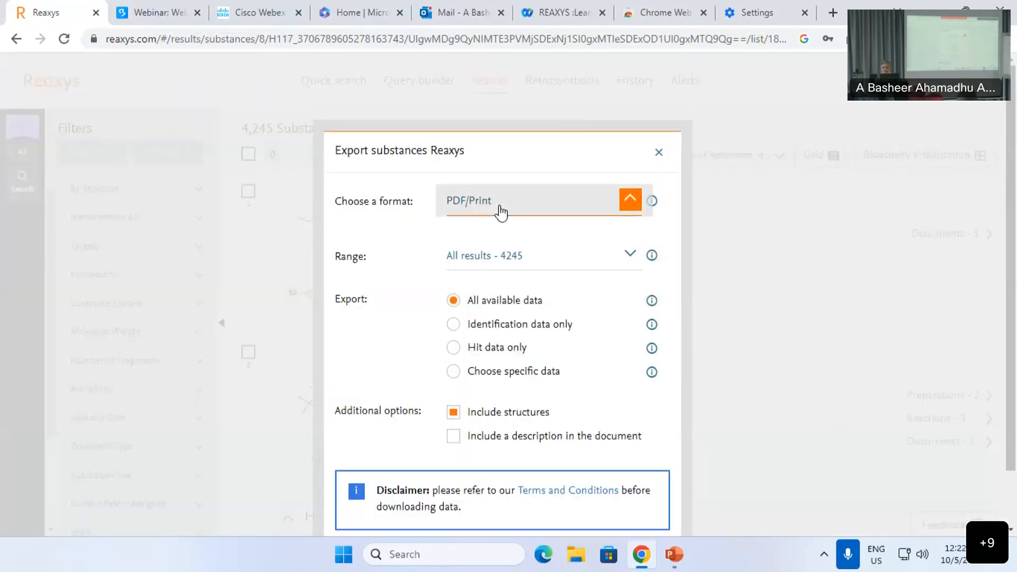
click(619, 205)
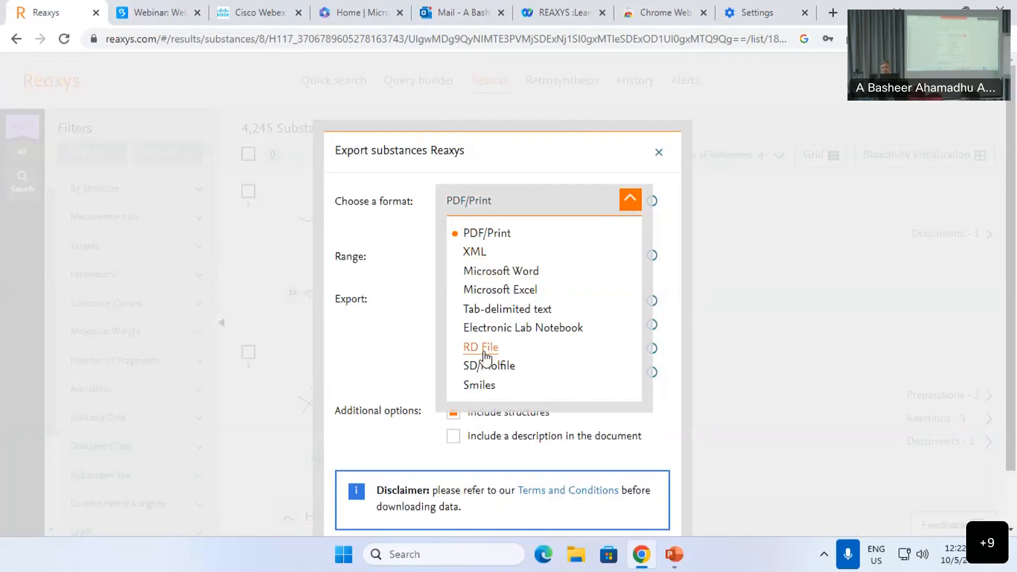
scroll(492, 347, down, 1)
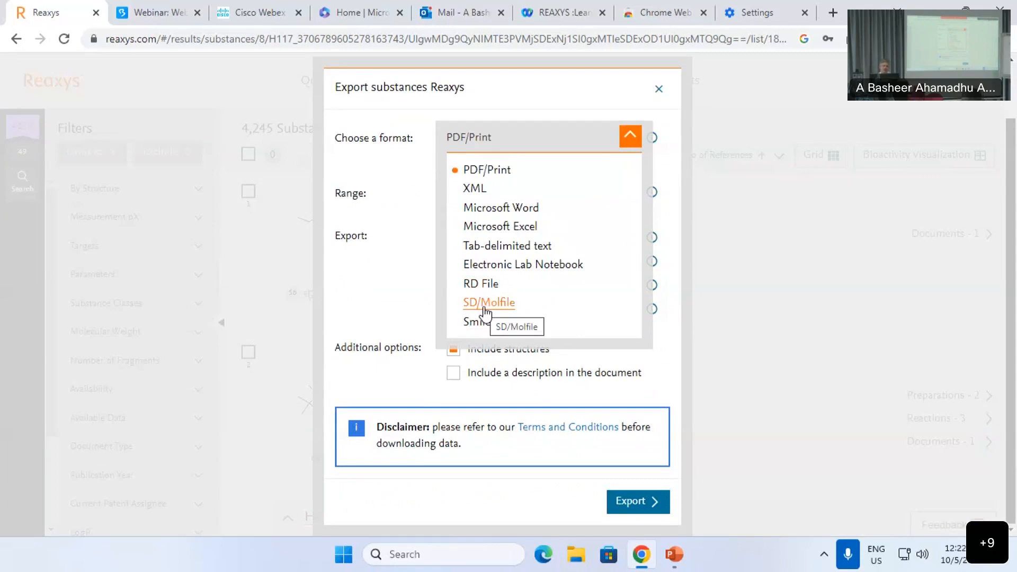
click(659, 93)
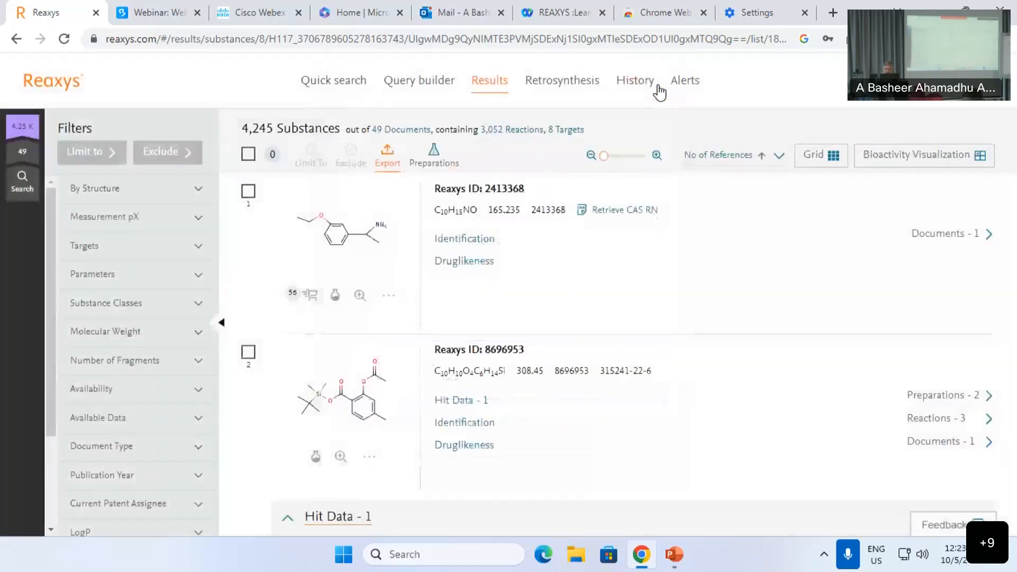
Step: Expand the Document Type filter to see the patent, article, review and conference paper breakdown
scroll(64, 314, down, 3)
scroll(78, 325, down, 3)
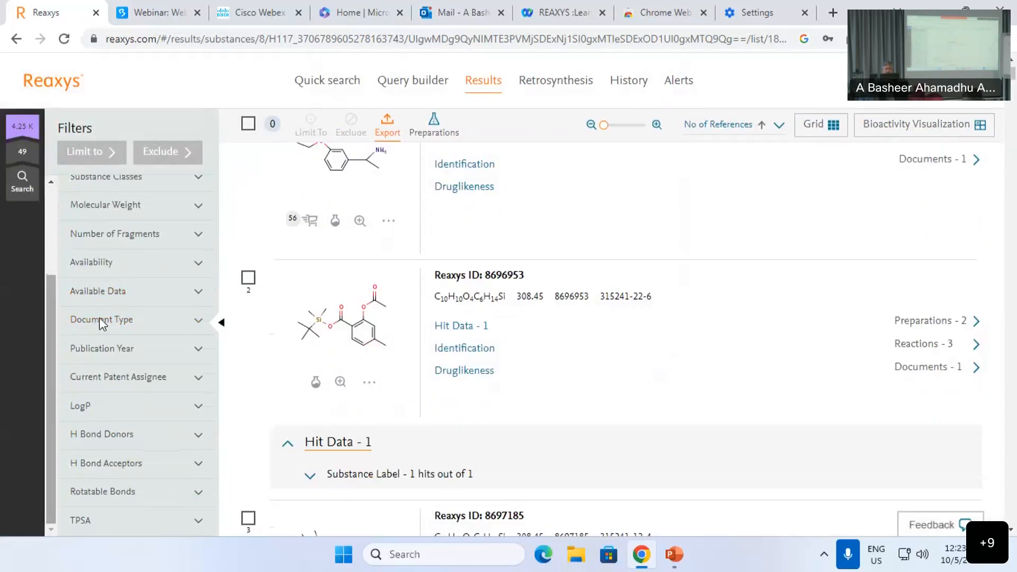
click(117, 325)
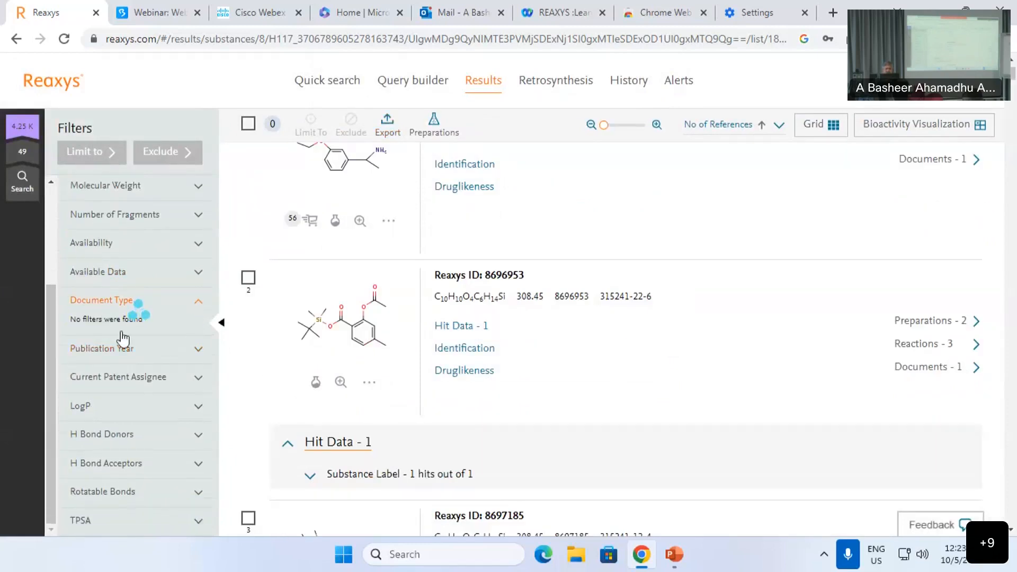
scroll(105, 357, down, 1)
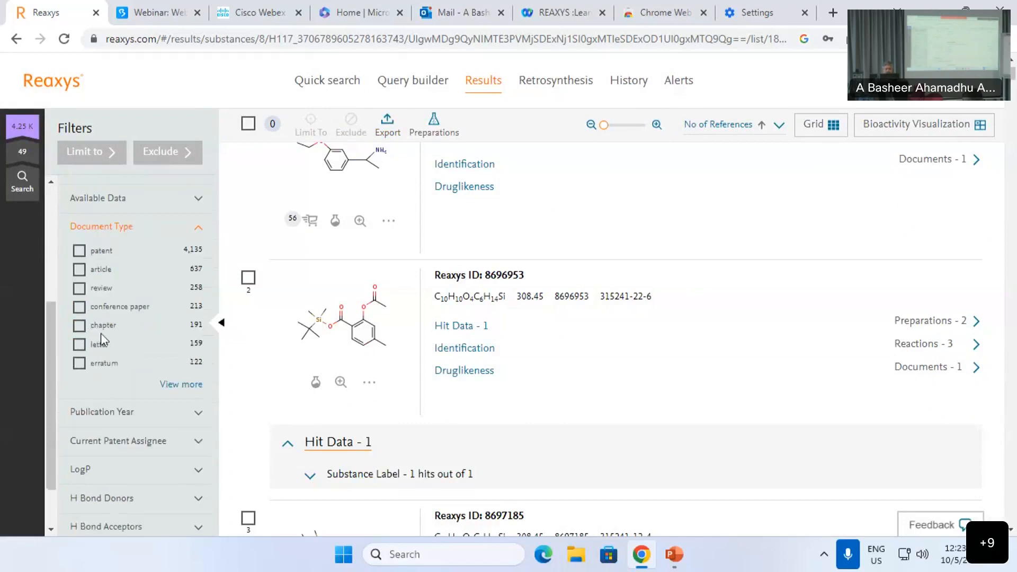
scroll(109, 400, down, 1)
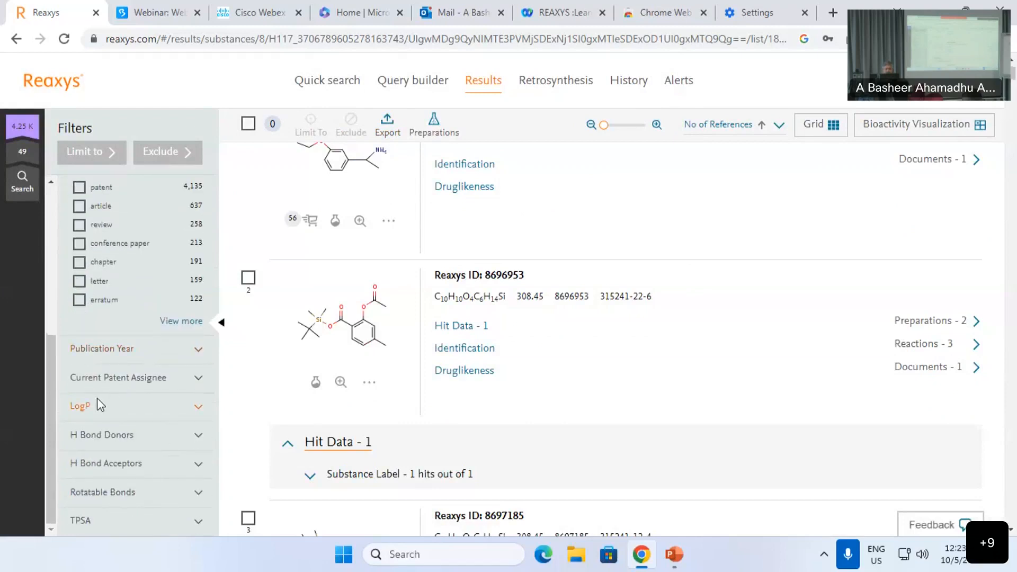
scroll(100, 377, up, 4)
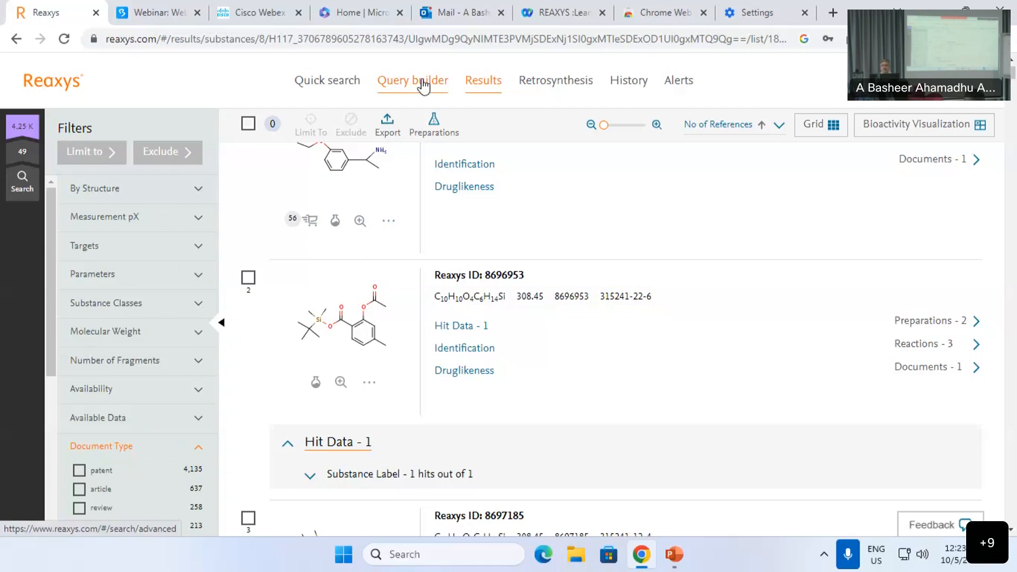
Step: Return to a blank Quick search page and launch the Draw structure editor
click(340, 84)
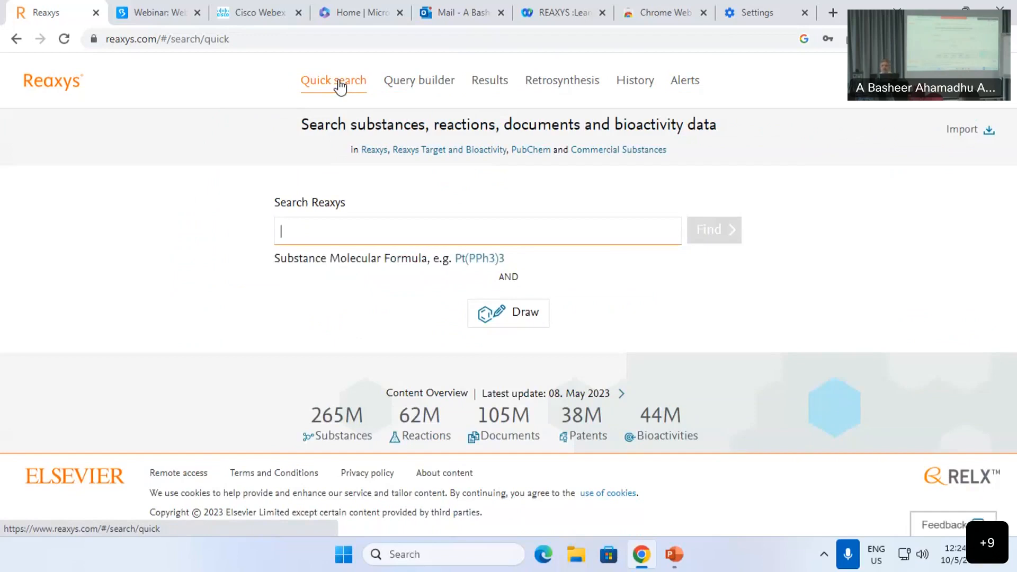
click(795, 28)
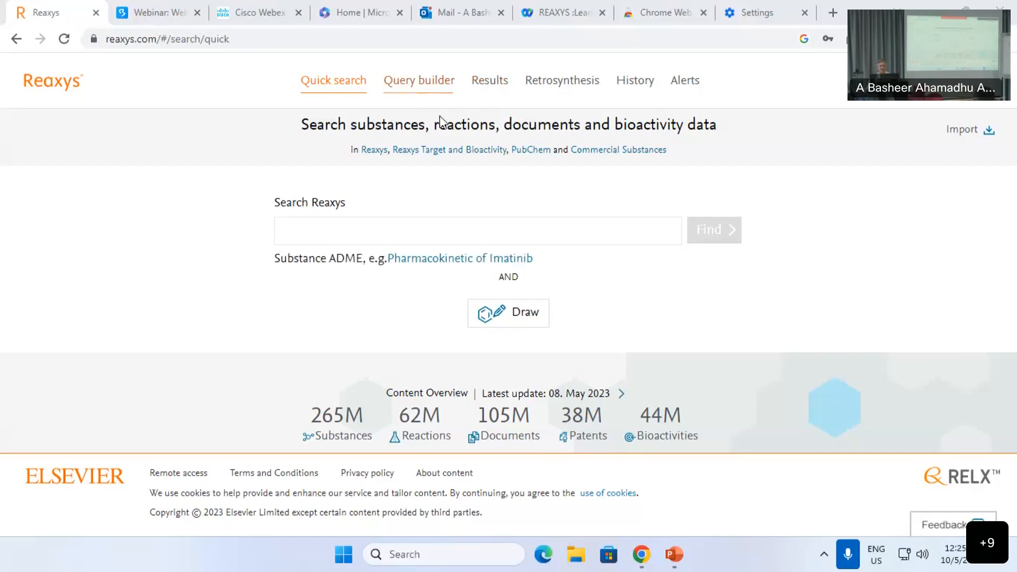
click(542, 312)
Step: Insert the atorvastatin structure into the editor by its name
click(634, 139)
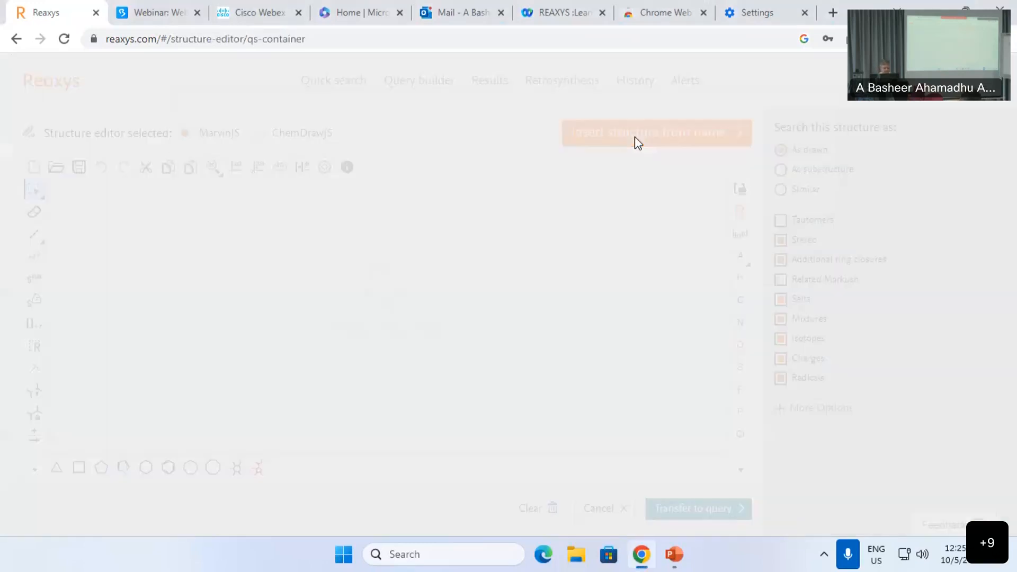
text(at)
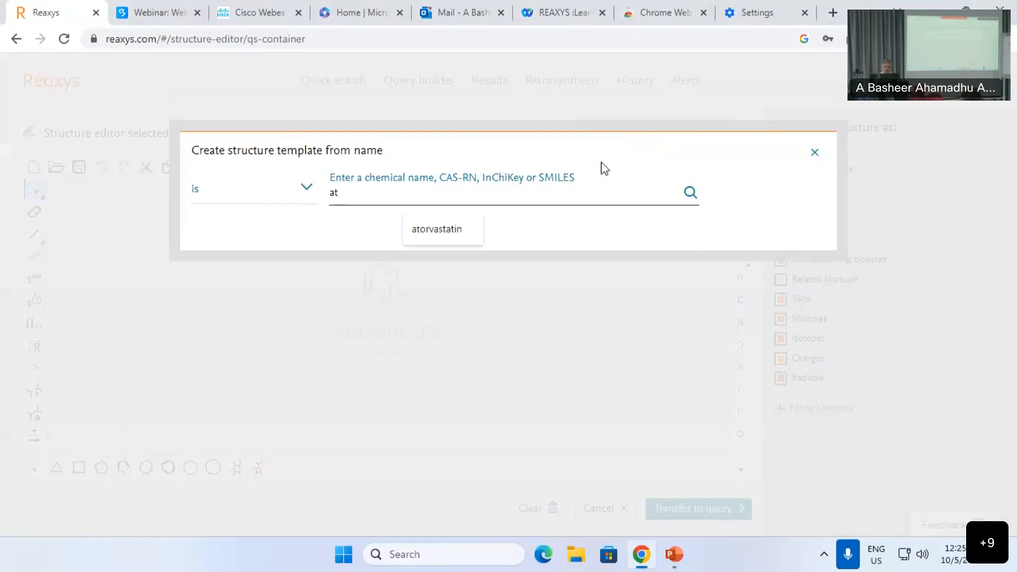
click(433, 233)
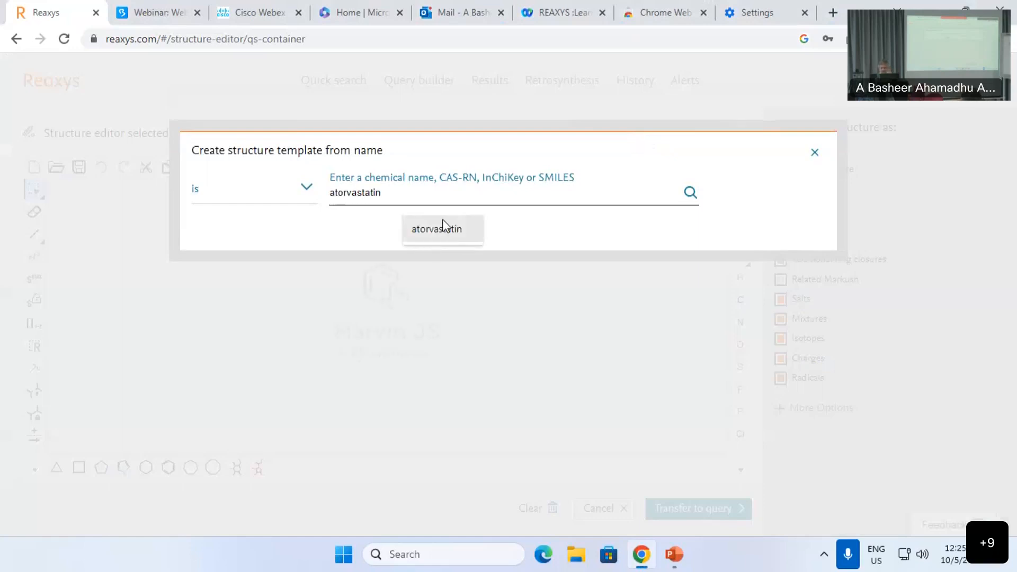
key(Return)
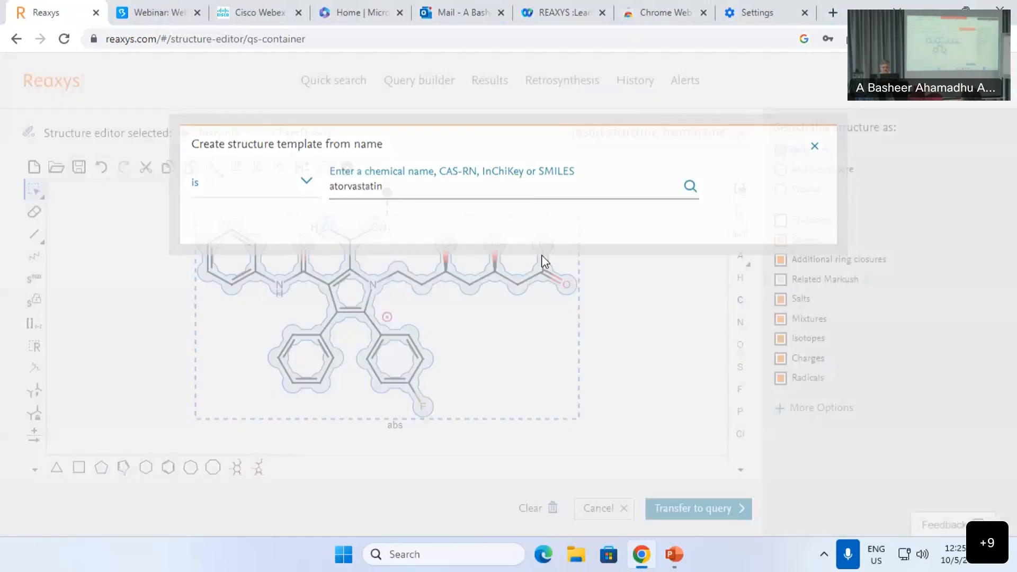
Step: Exclude salts, mixtures, isotopes, charges and radicals, then transfer the structure to the query
click(781, 299)
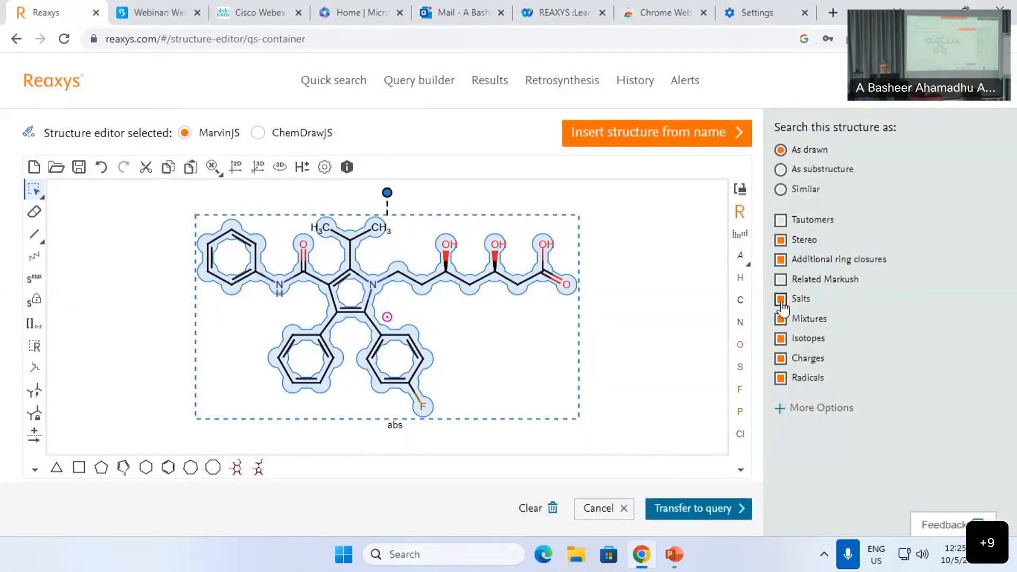
click(781, 319)
click(780, 338)
click(781, 358)
click(780, 378)
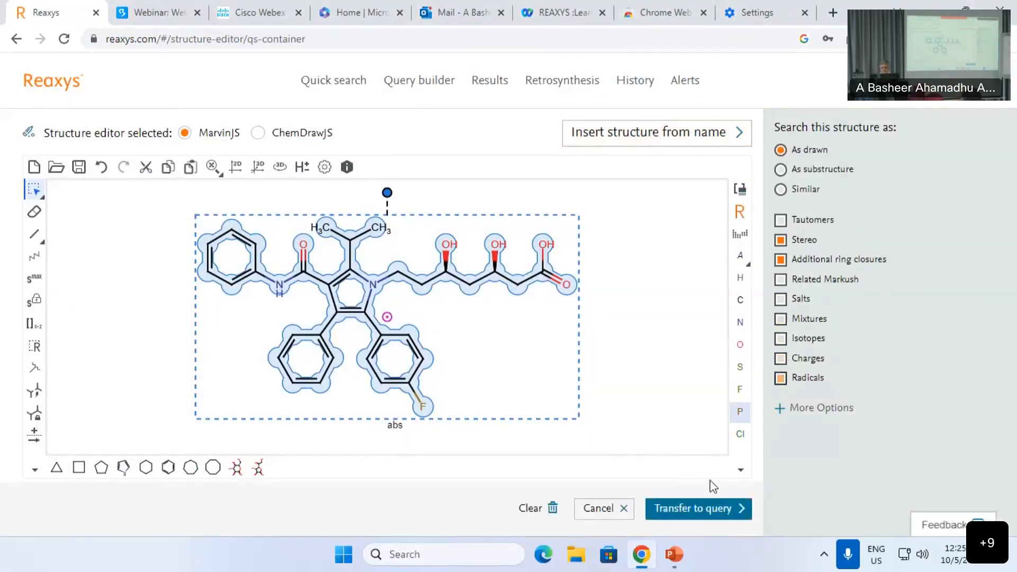
click(709, 507)
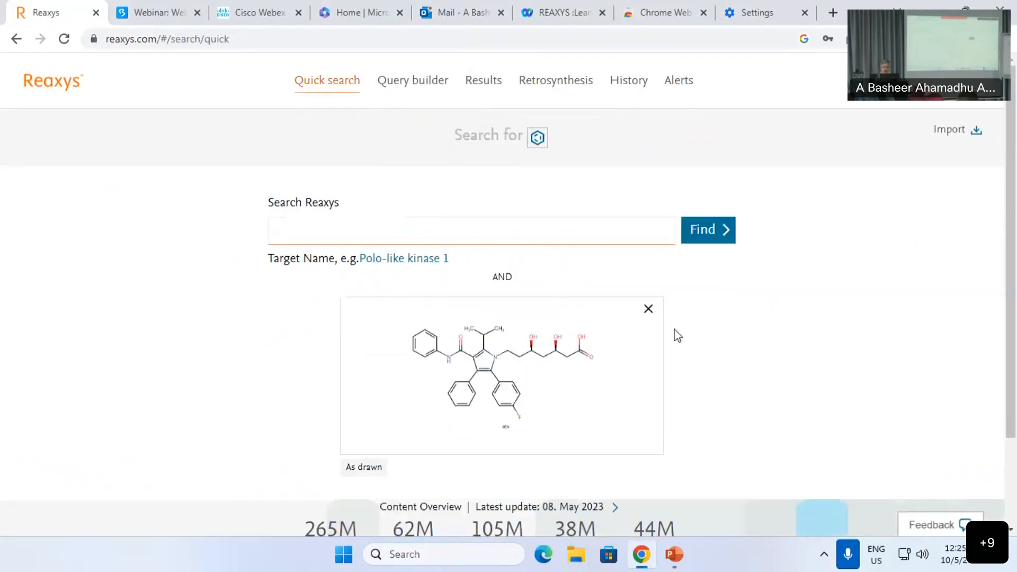
Step: Find the 3 atorvastatin substance hits and review the In vitro: Efficacy bioactivity table
click(713, 237)
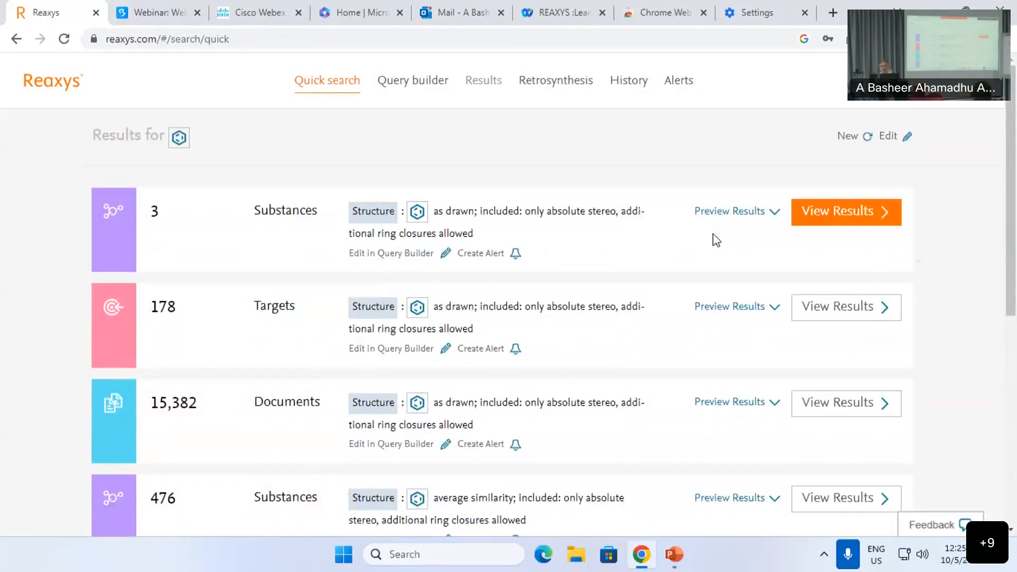
click(844, 219)
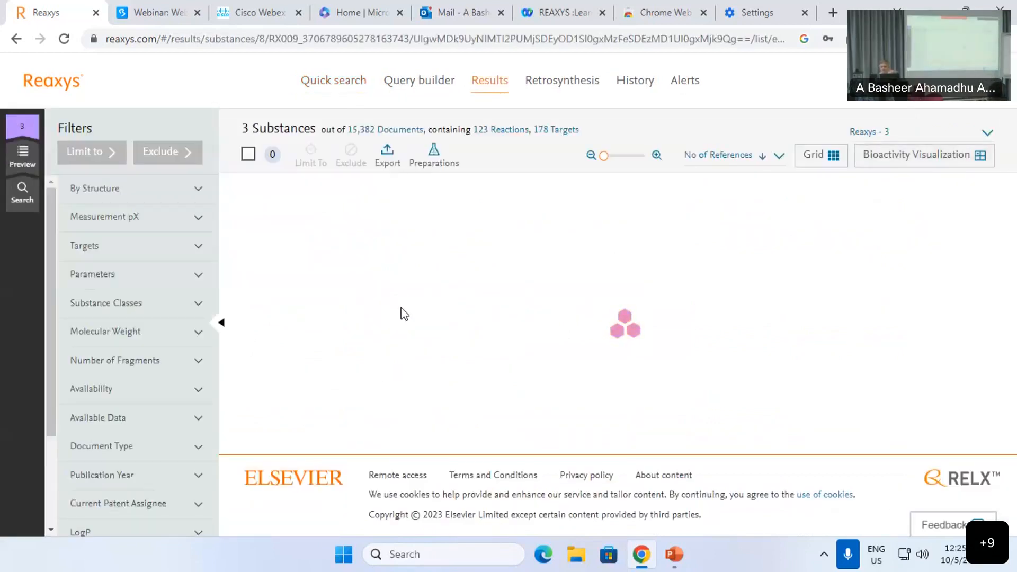
click(469, 284)
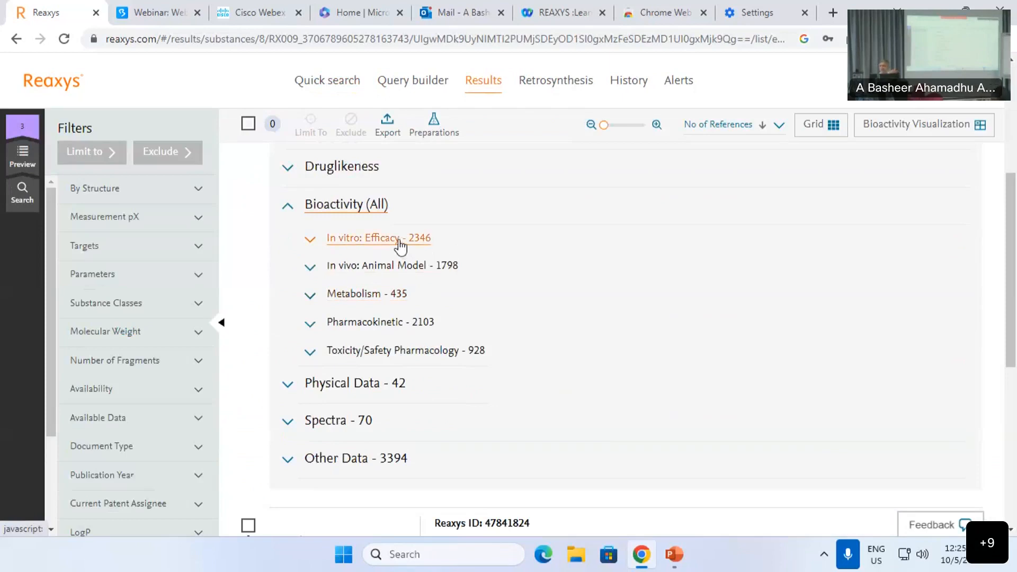
click(401, 244)
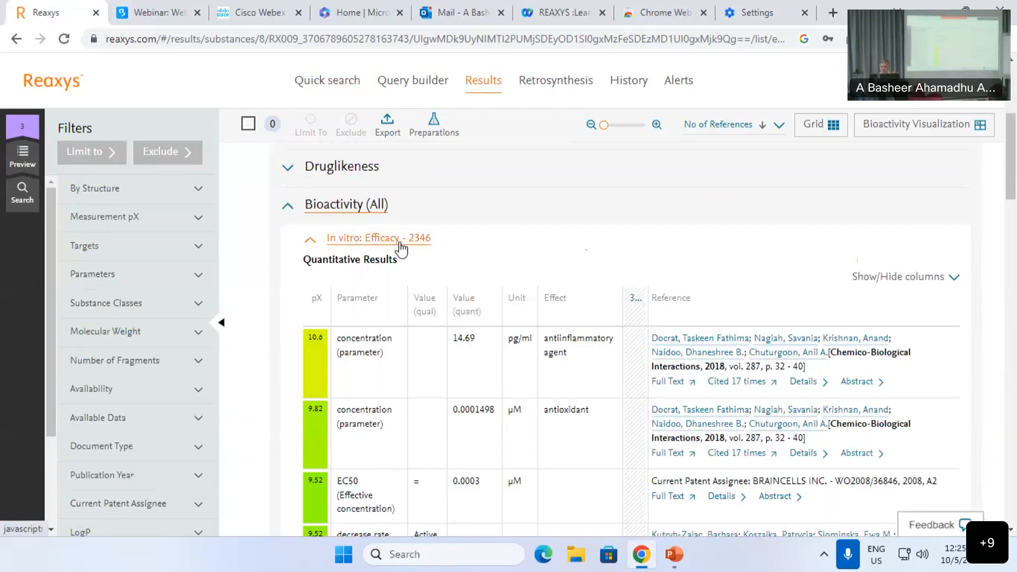
scroll(371, 259, down, 1)
scroll(363, 266, down, 1)
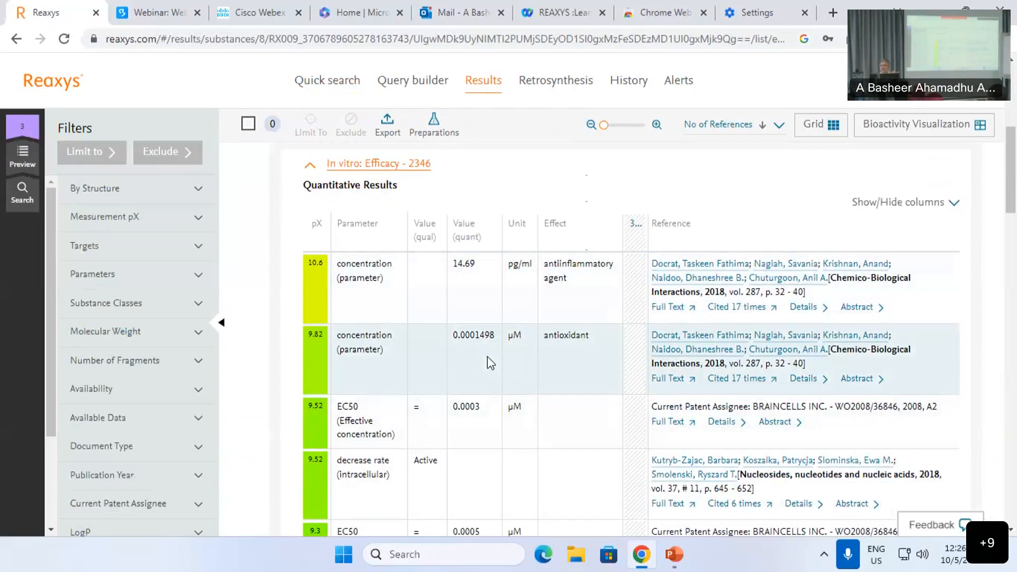
click(371, 163)
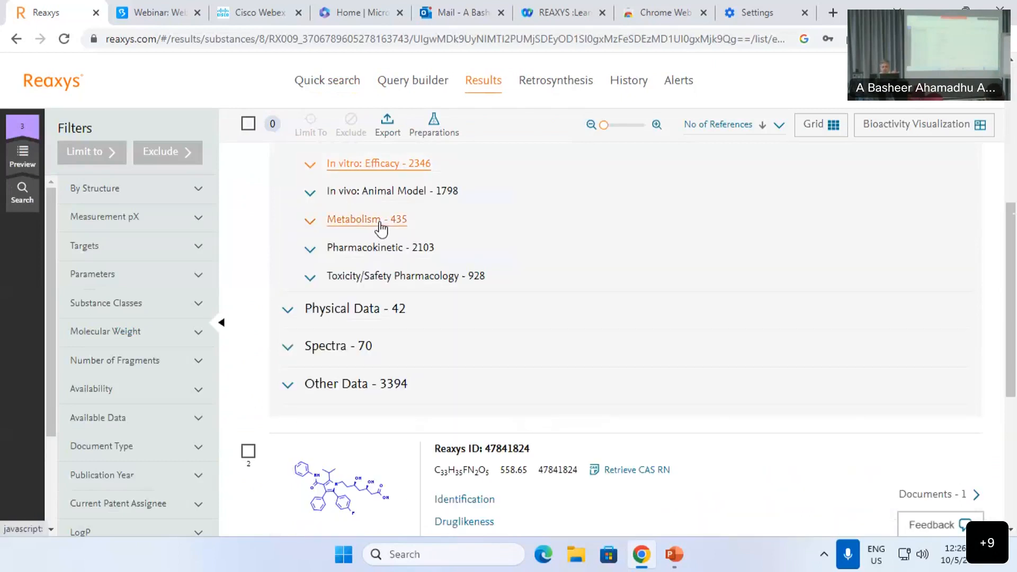
Step: Review the Metabolism, Pharmacokinetic and Toxicity/Safety Pharmacology tables, then go to Retrosynthesis
click(380, 227)
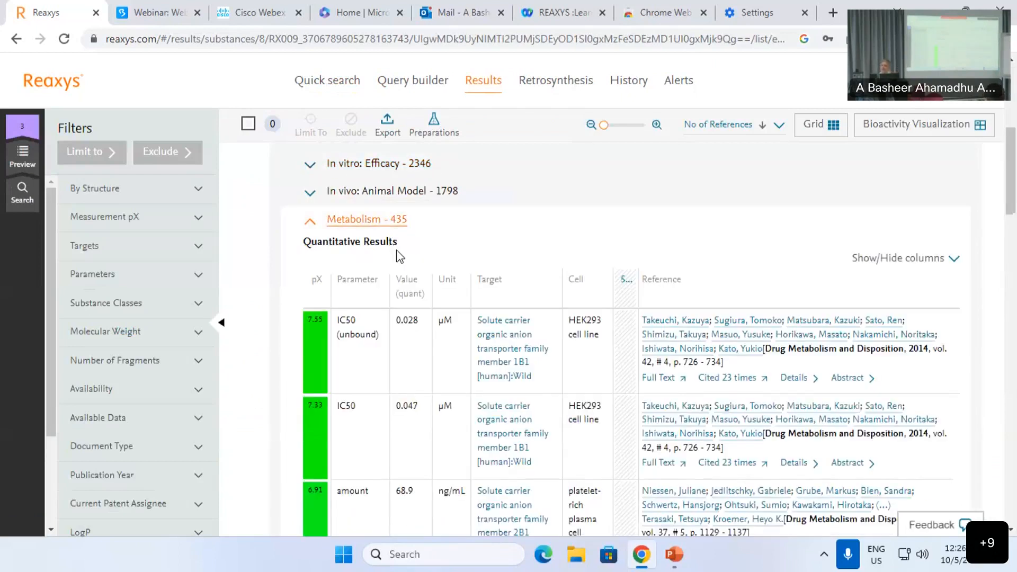
scroll(491, 405, down, 3)
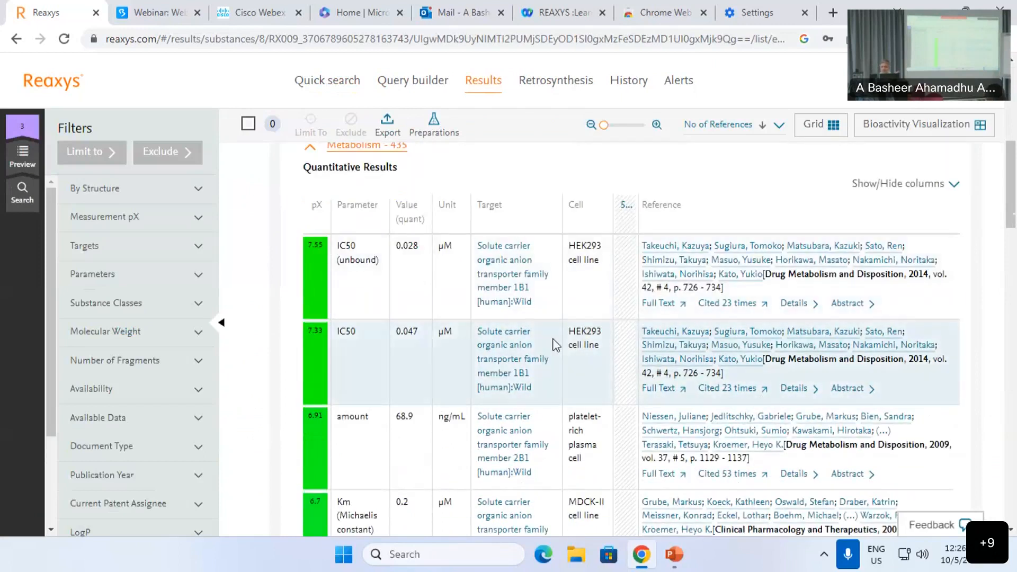
scroll(609, 403, up, 4)
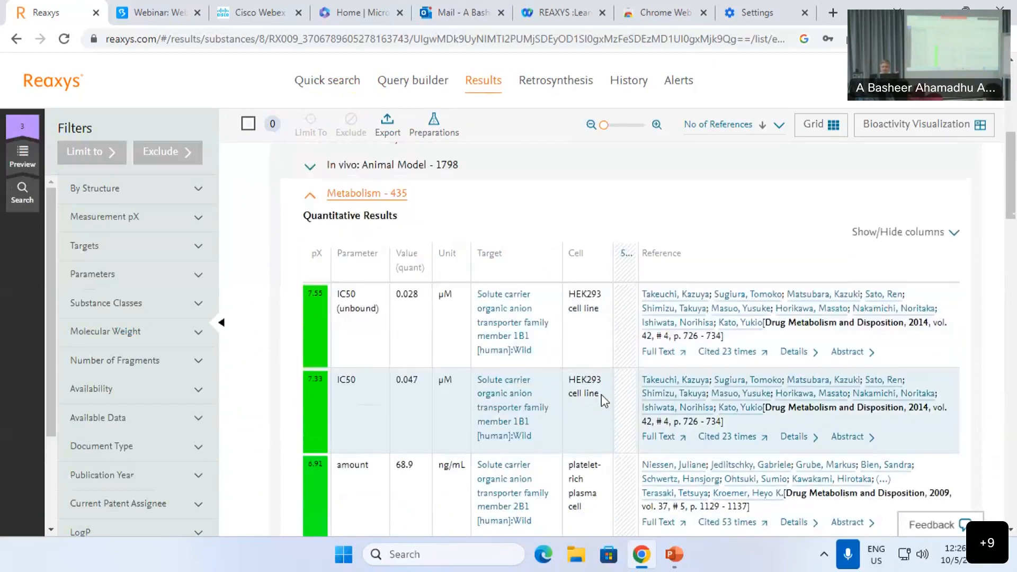
click(392, 299)
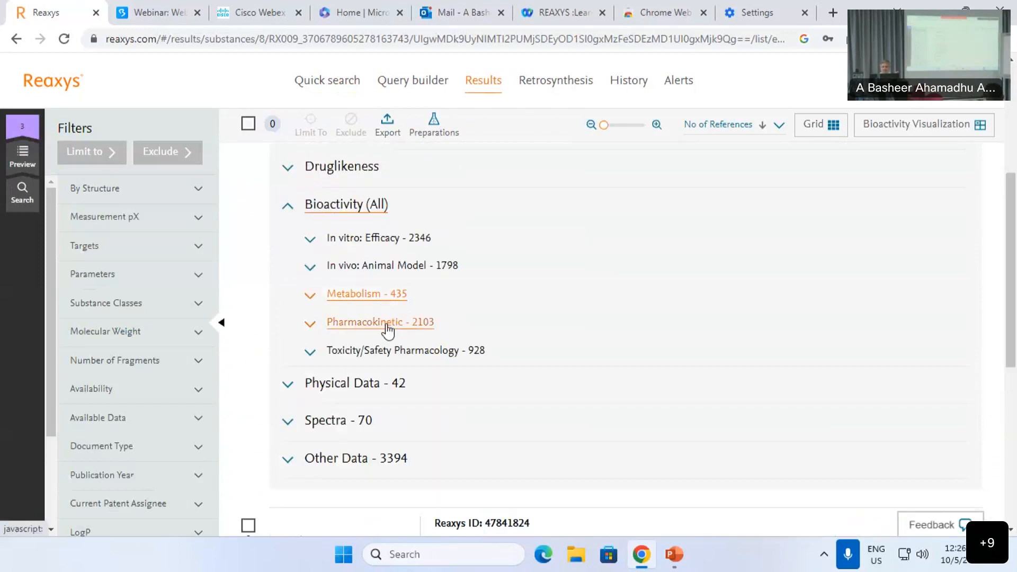
click(390, 323)
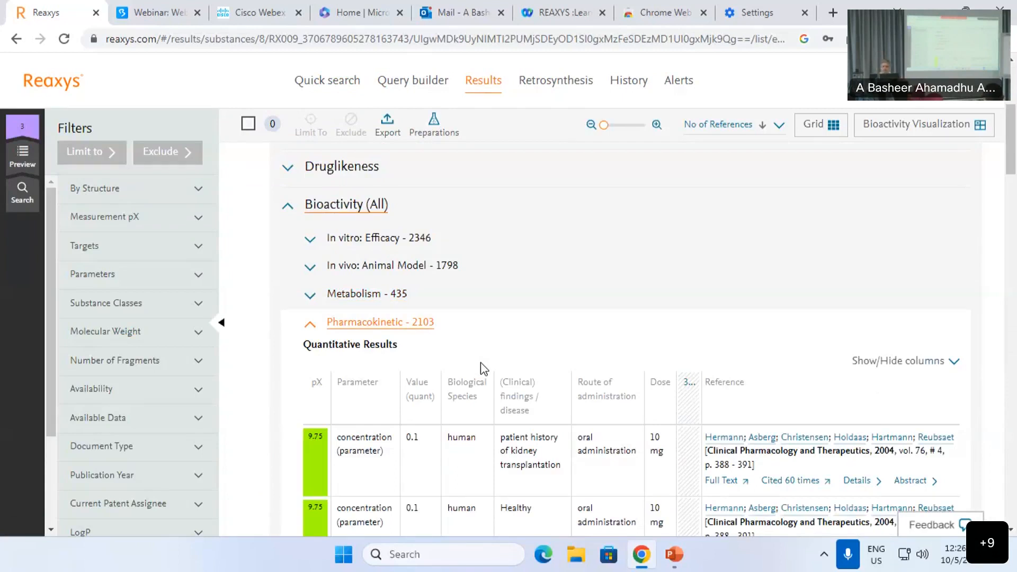
click(411, 324)
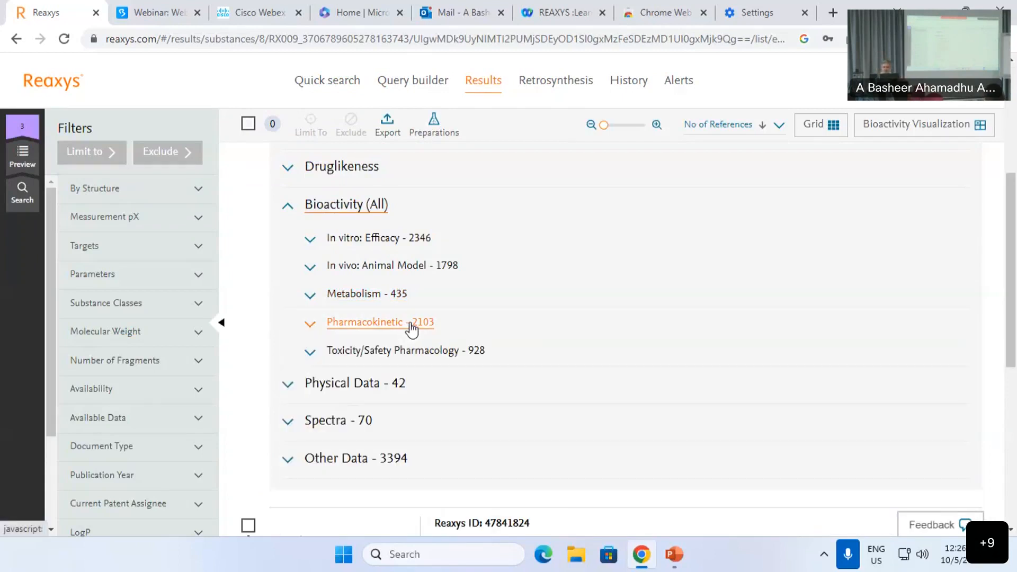
click(404, 351)
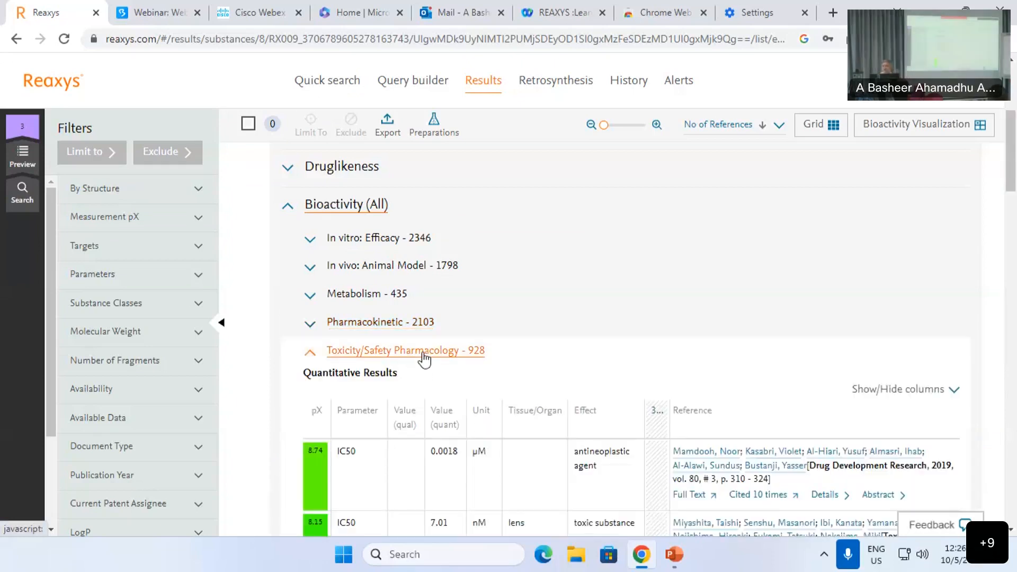
click(423, 351)
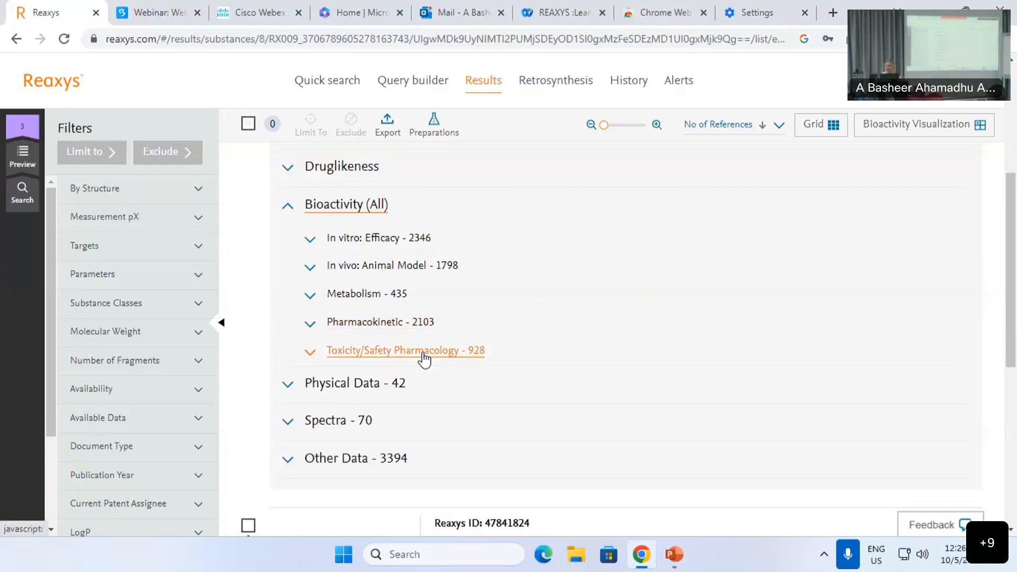
click(571, 86)
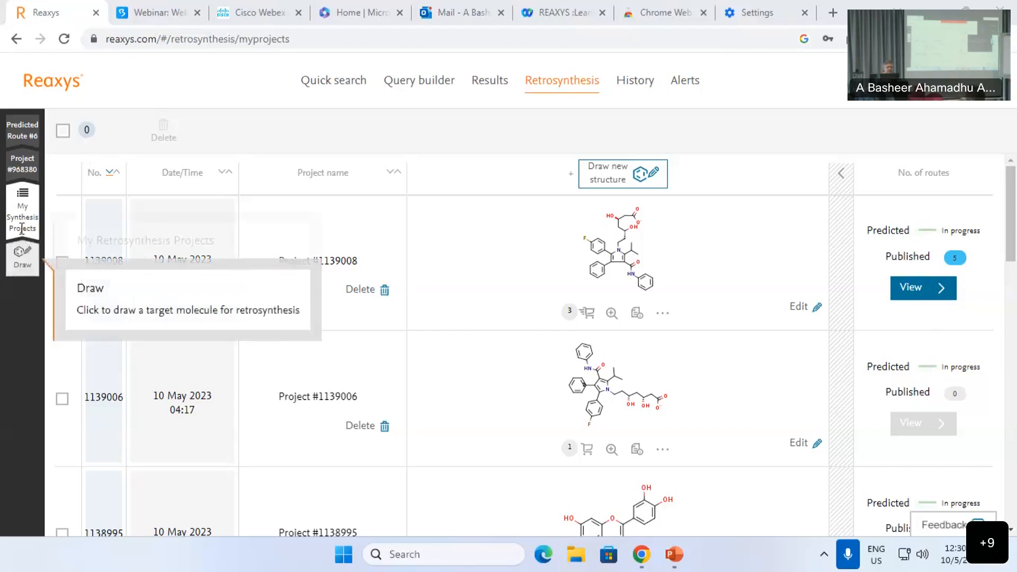
Step: Clear the previous structure from Quick search and open the drawing editor
click(312, 83)
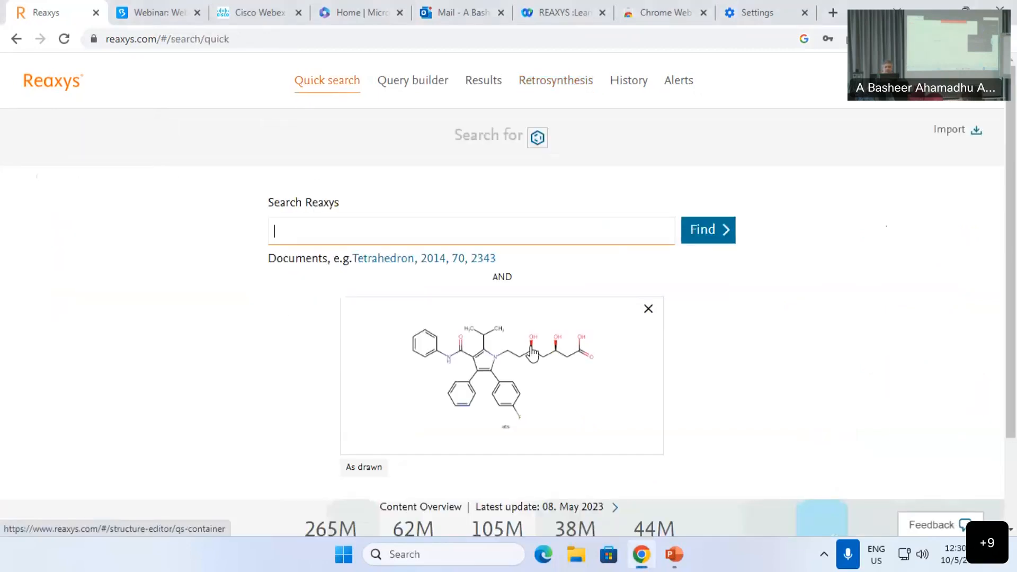
click(647, 309)
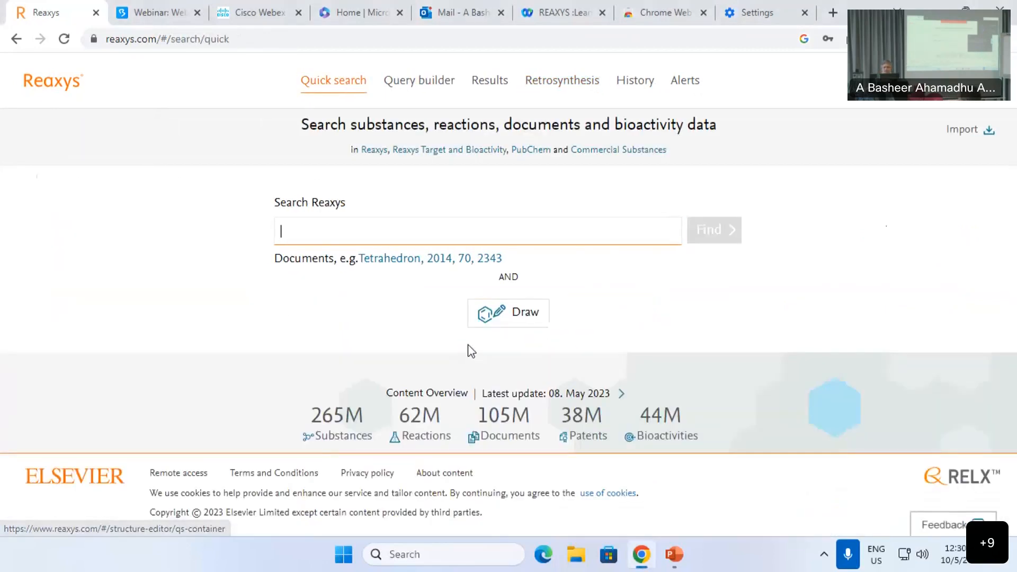
click(515, 320)
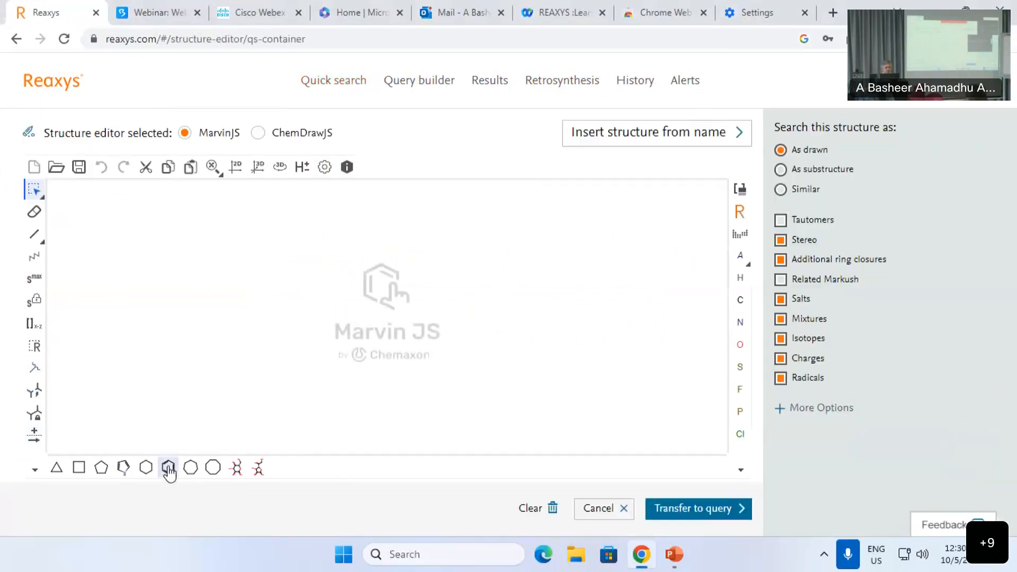
Step: Draw acetophenone and a reaction arrow to its right
click(229, 318)
click(34, 234)
click(254, 305)
click(277, 288)
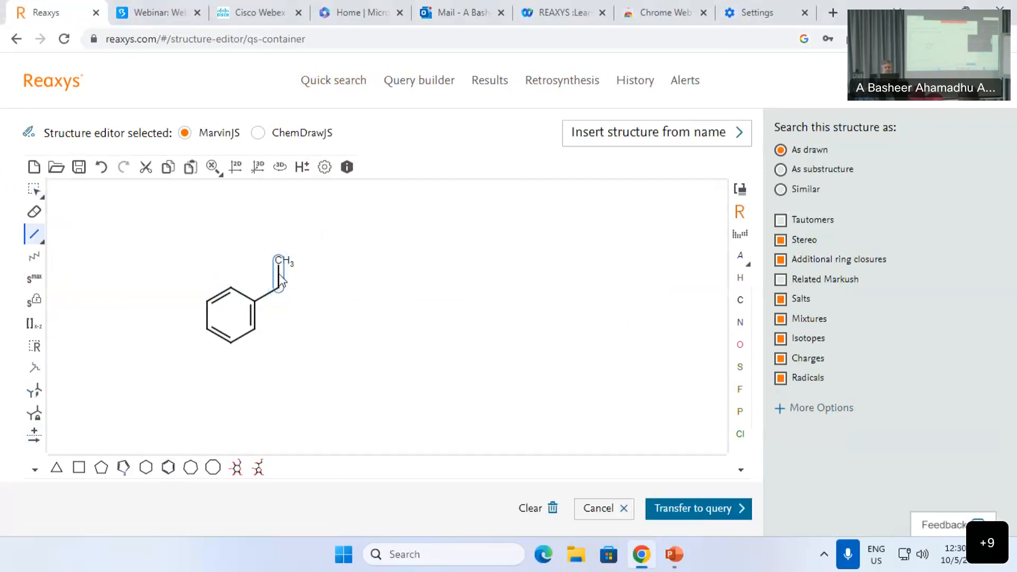
click(279, 278)
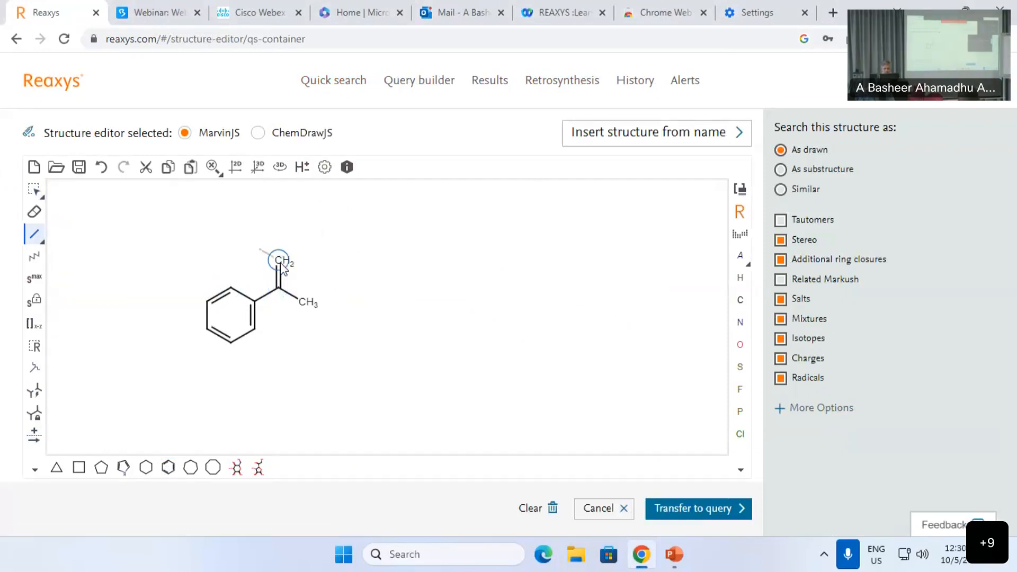
key(o)
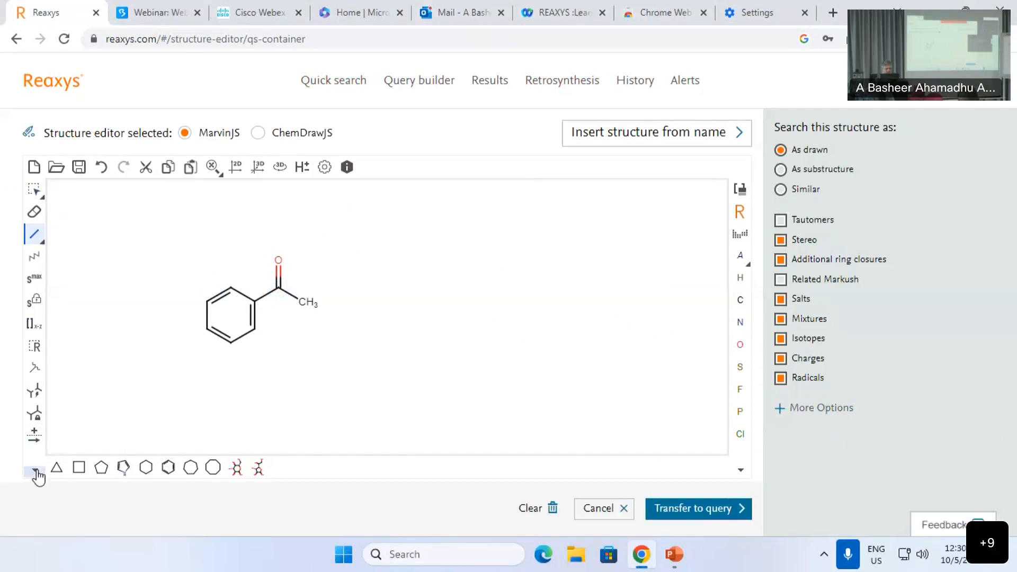
click(38, 442)
drag(351, 307, 431, 307)
Step: Sketch a 1-phenylethanol product after the arrow, then erase it
click(170, 470)
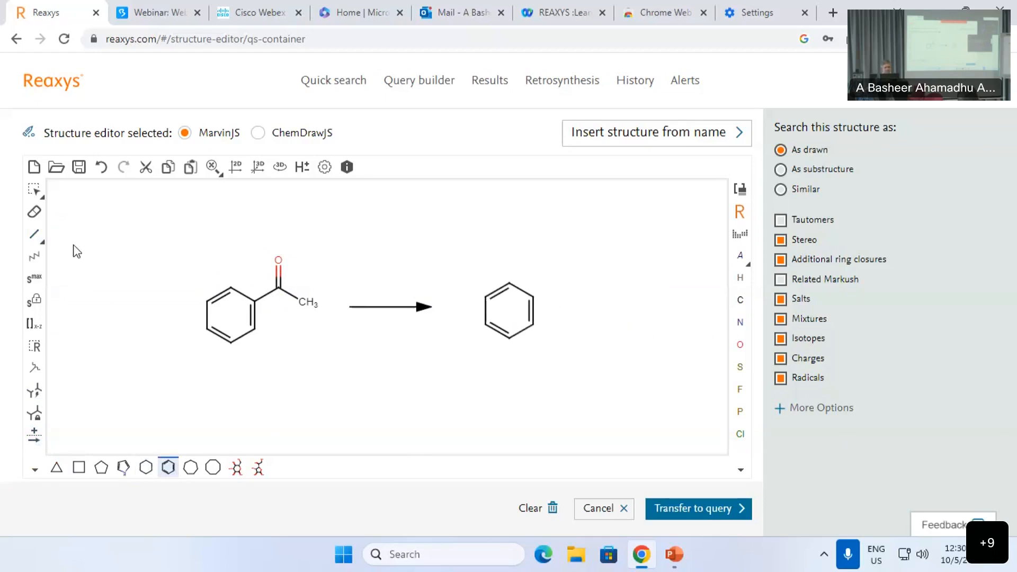
click(34, 233)
click(534, 298)
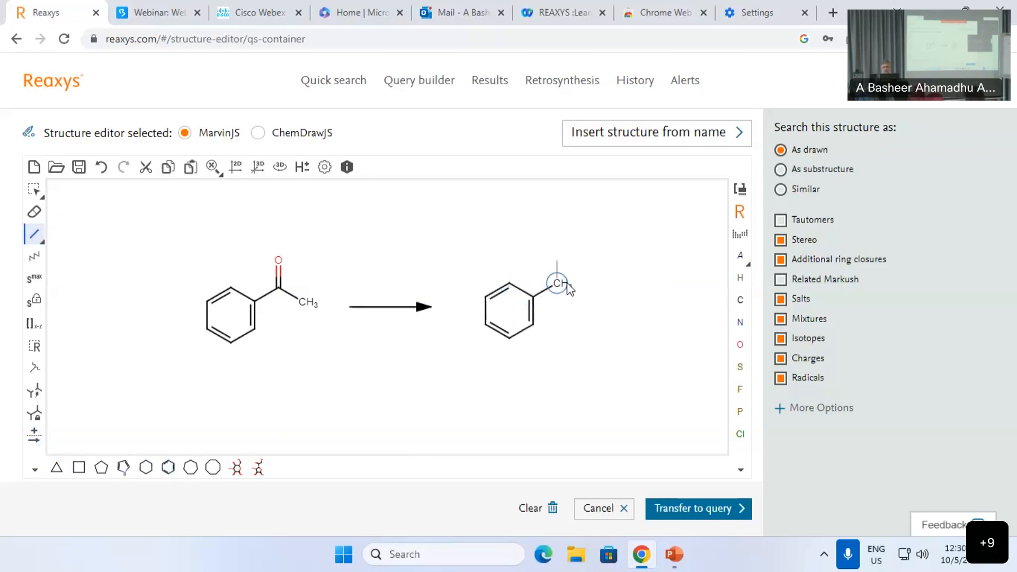
click(560, 289)
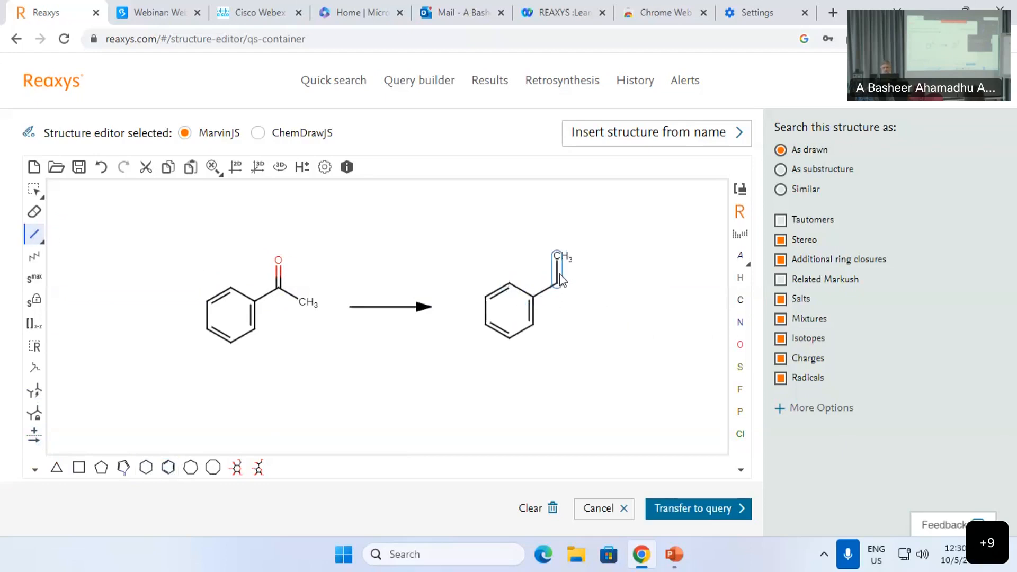
key(o)
click(557, 283)
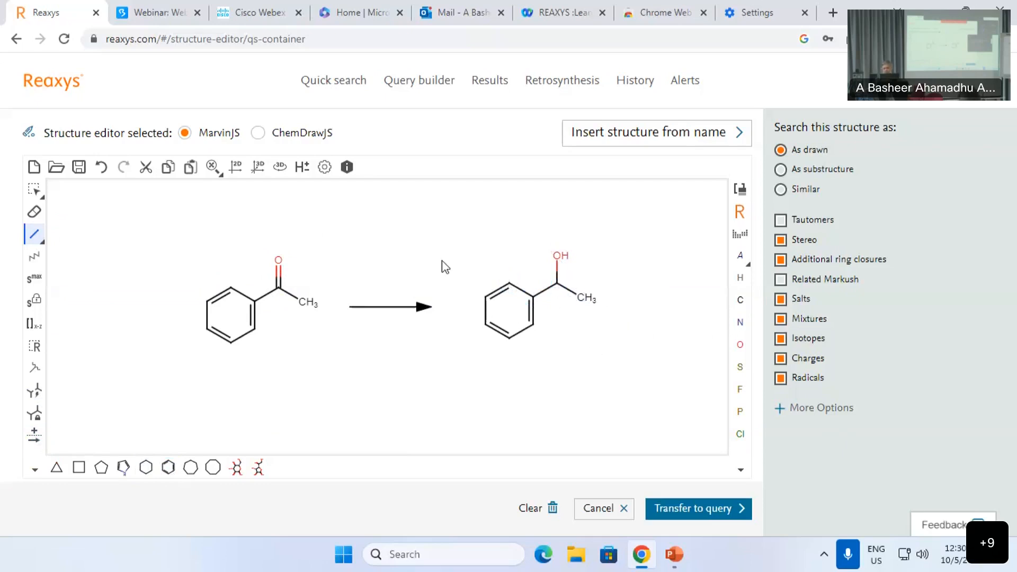
click(35, 212)
drag(468, 228, 654, 402)
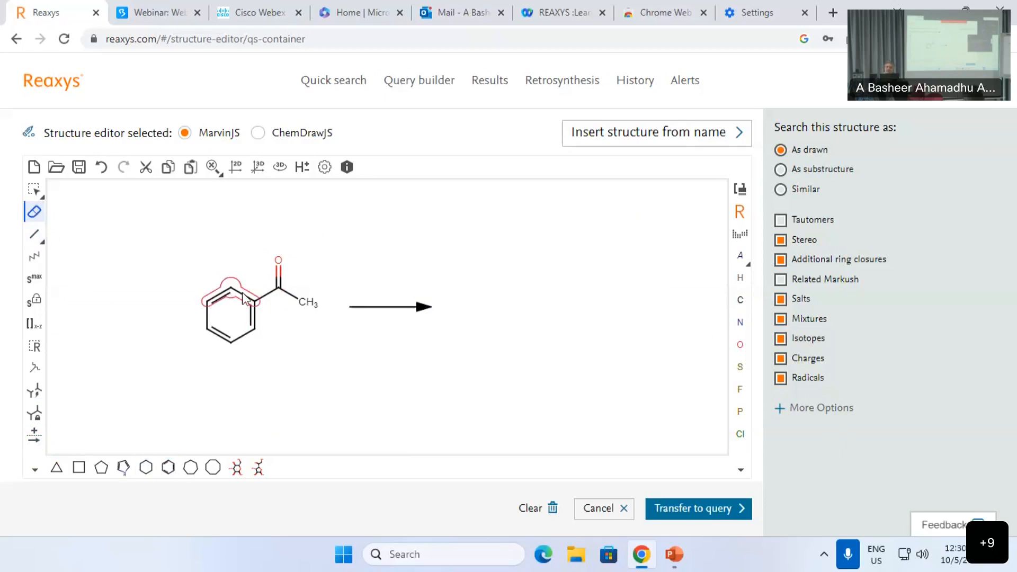
Step: Delete the acetophenone reactant so only the reaction arrow remains on the canvas
drag(153, 241, 364, 372)
key(ctrl+z)
mouse_move(158, 235)
mouse_down()
mouse_move(325, 338)
mouse_move(118, 216)
mouse_move(317, 367)
mouse_up()
click(34, 189)
drag(225, 311, 323, 319)
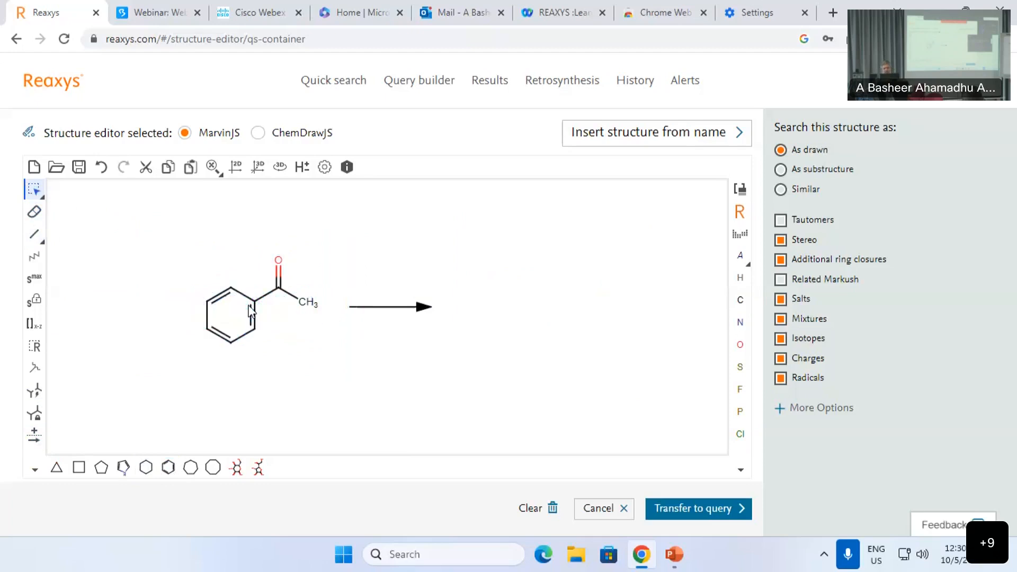
drag(175, 238, 333, 371)
drag(310, 304, 547, 294)
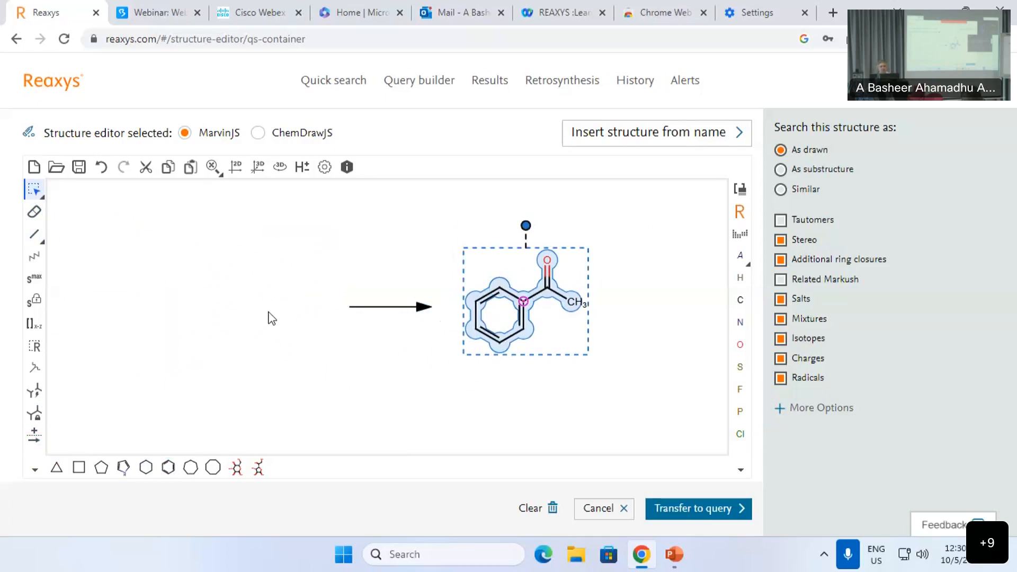
key(Delete)
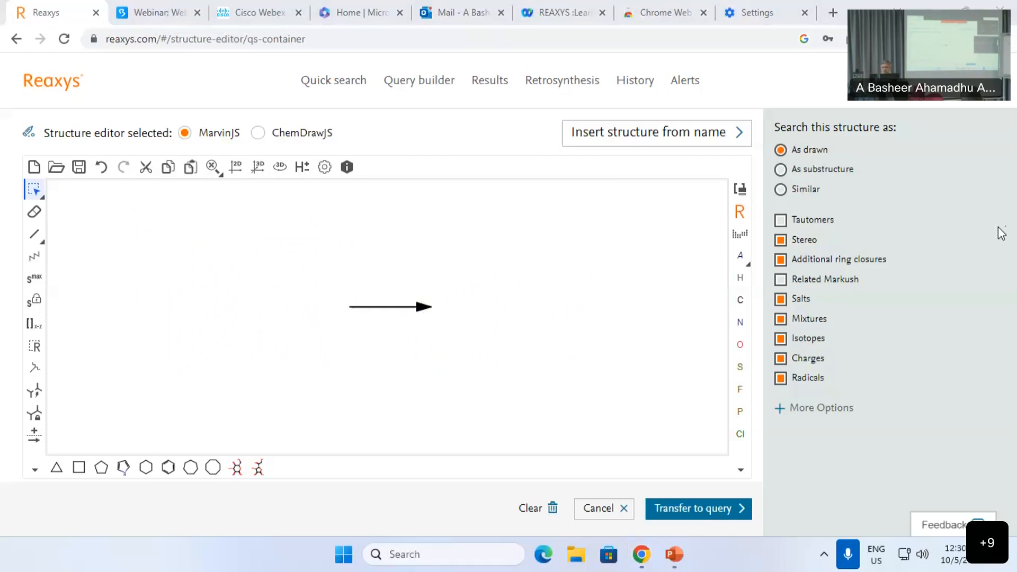
click(741, 235)
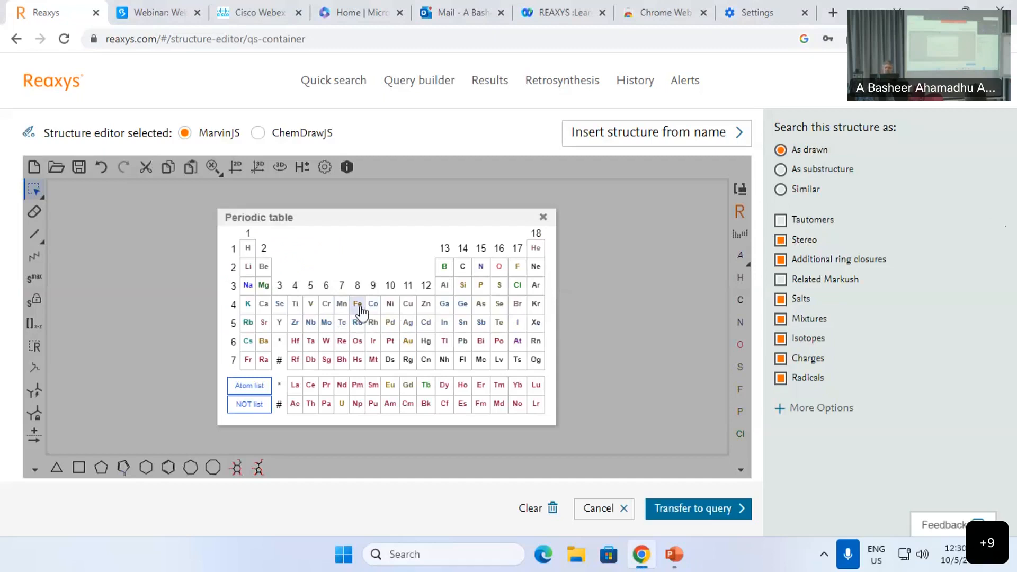
Step: Place Fe with an s6 substitution limit over the arrow and run the reaction search
click(357, 306)
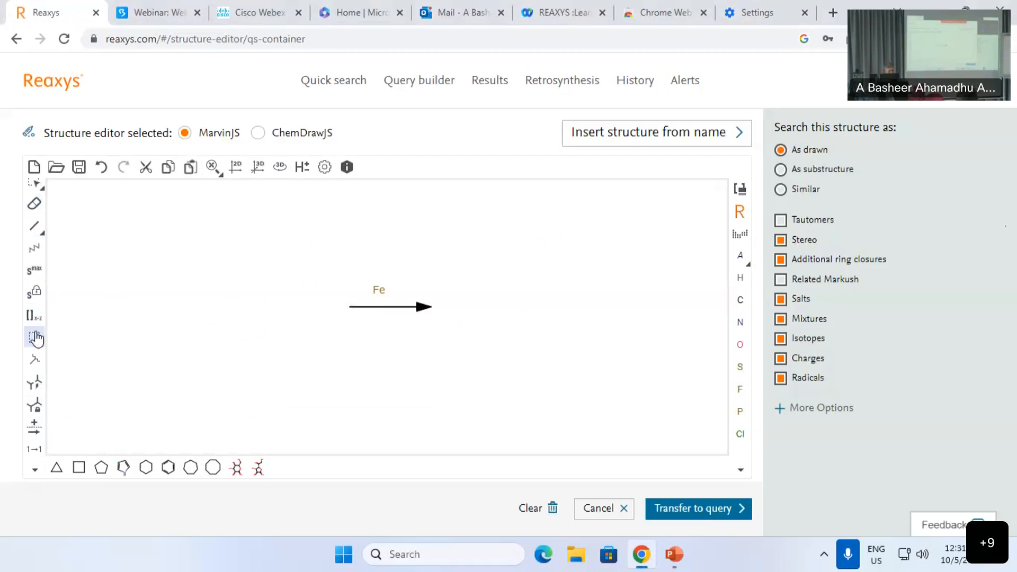
click(34, 278)
click(379, 289)
click(689, 510)
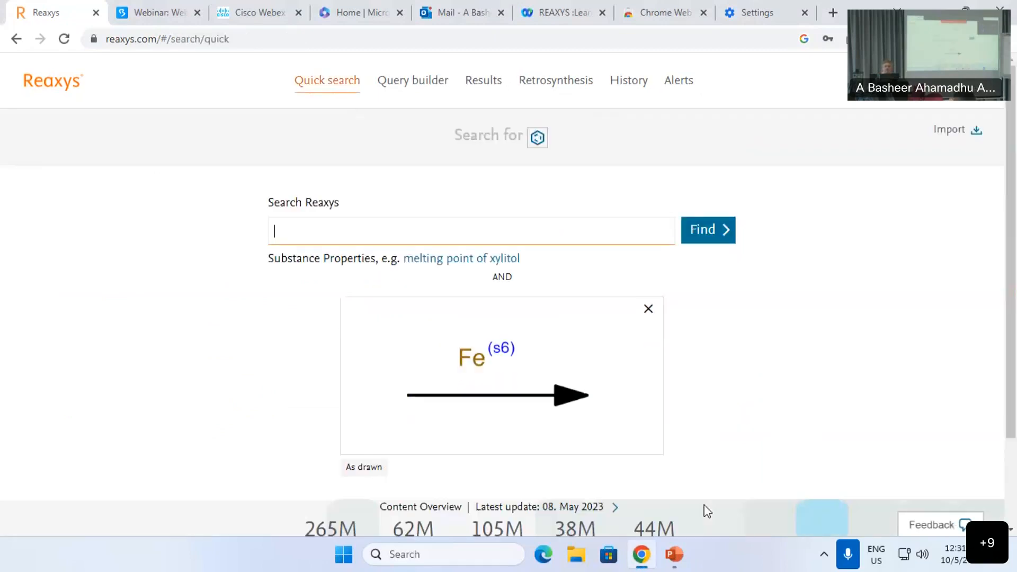
click(708, 239)
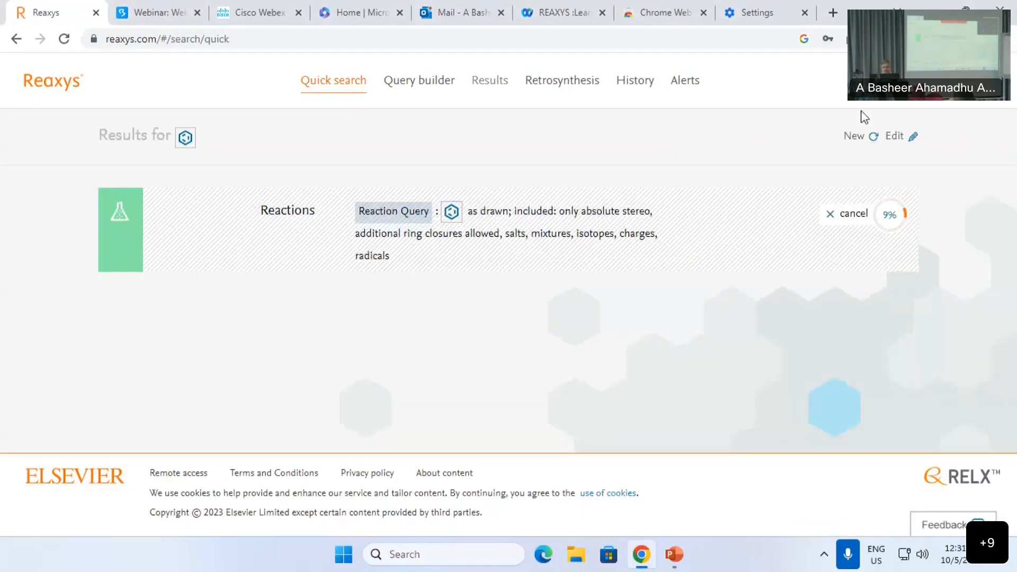
Step: Open the 1,805,301 Fe reaction results and browse the Reaction Classes list, viewing C-C bond formation subclasses without applying a filter
click(845, 214)
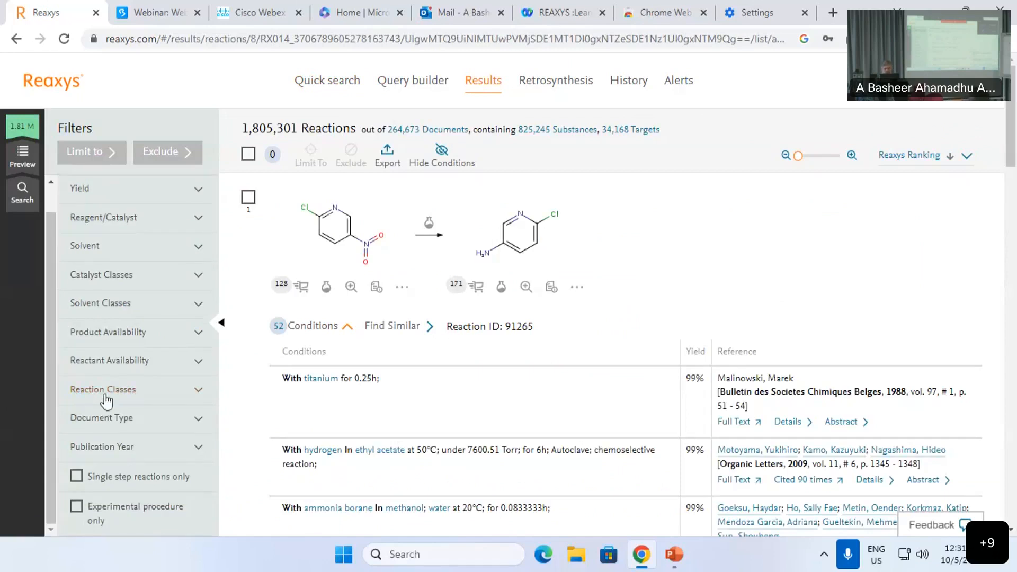
click(108, 398)
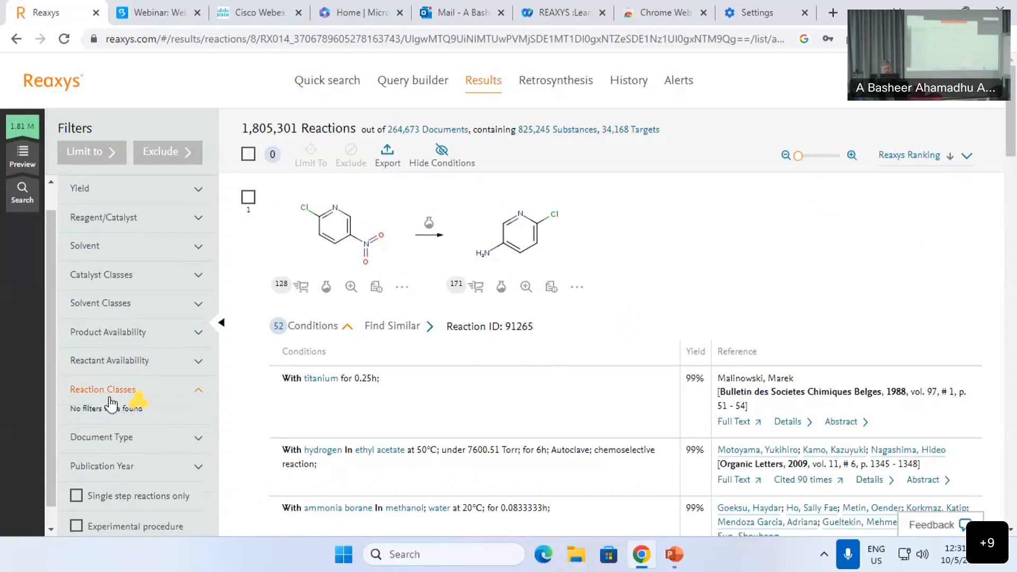
scroll(112, 408, down, 5)
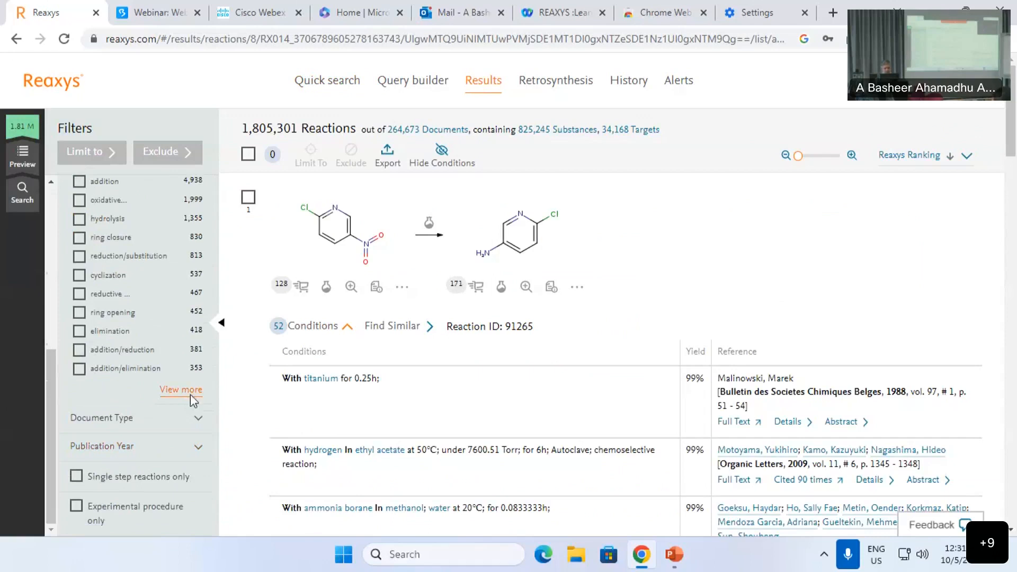
click(183, 390)
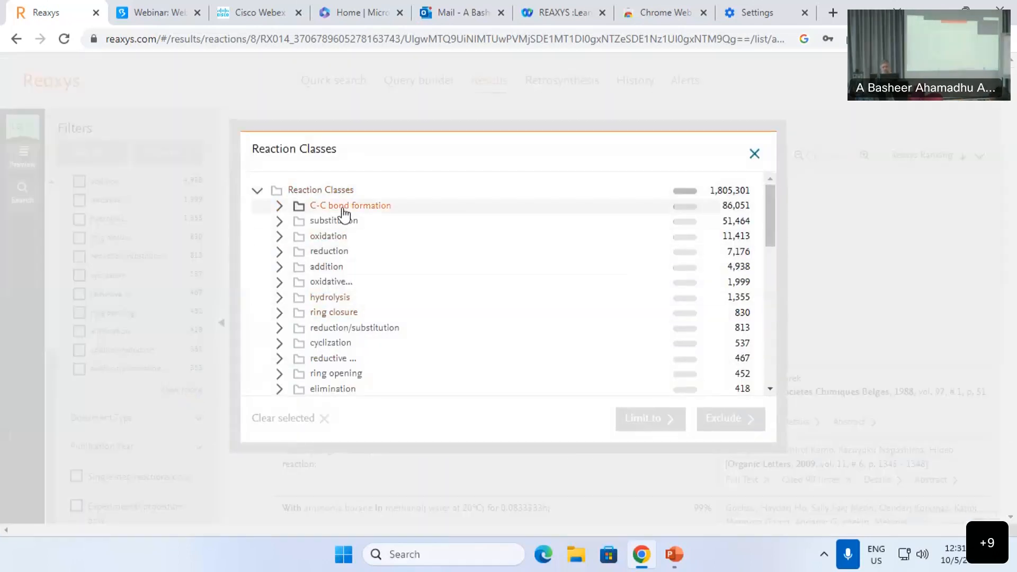
click(341, 211)
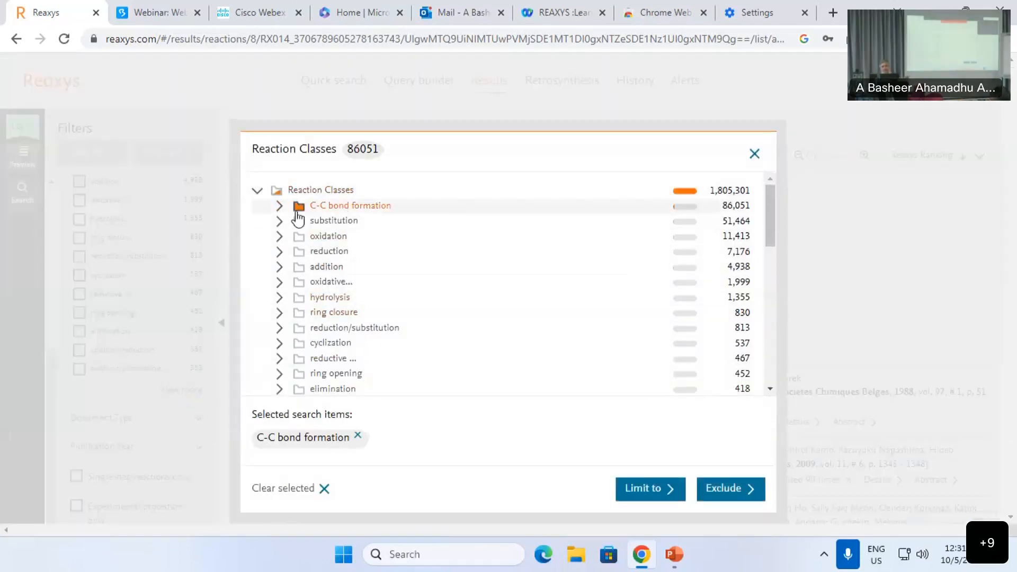
click(280, 208)
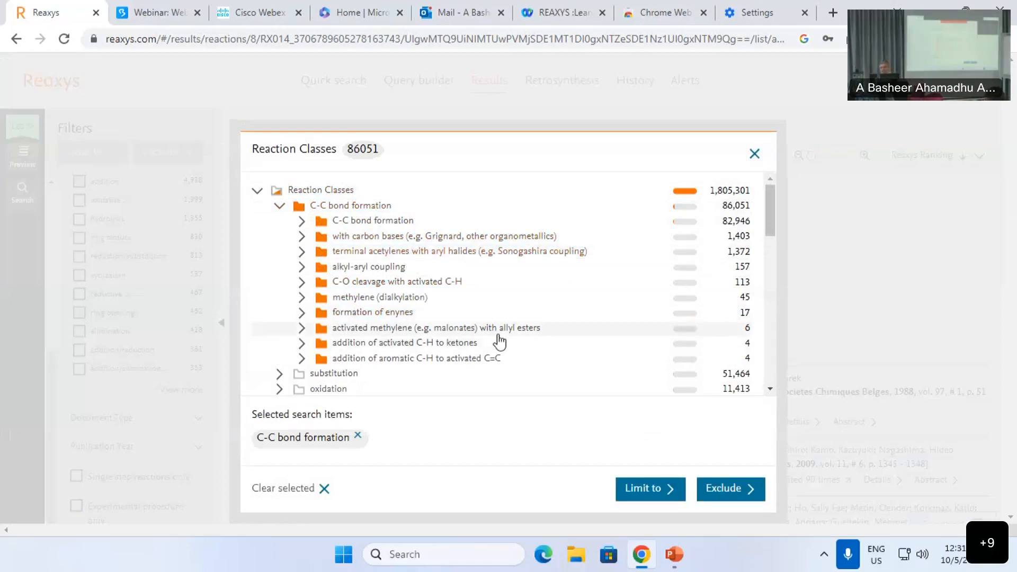
click(754, 155)
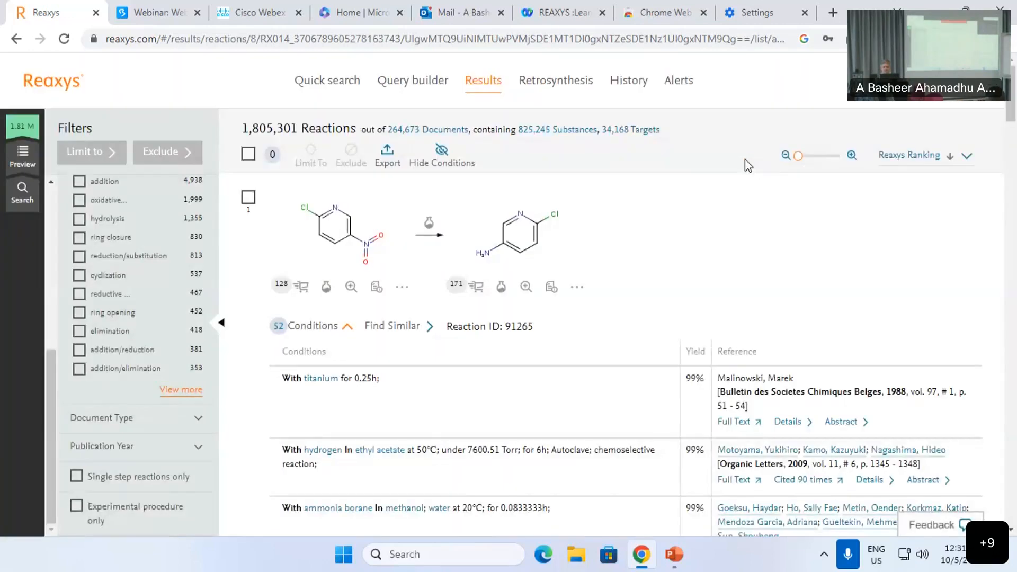